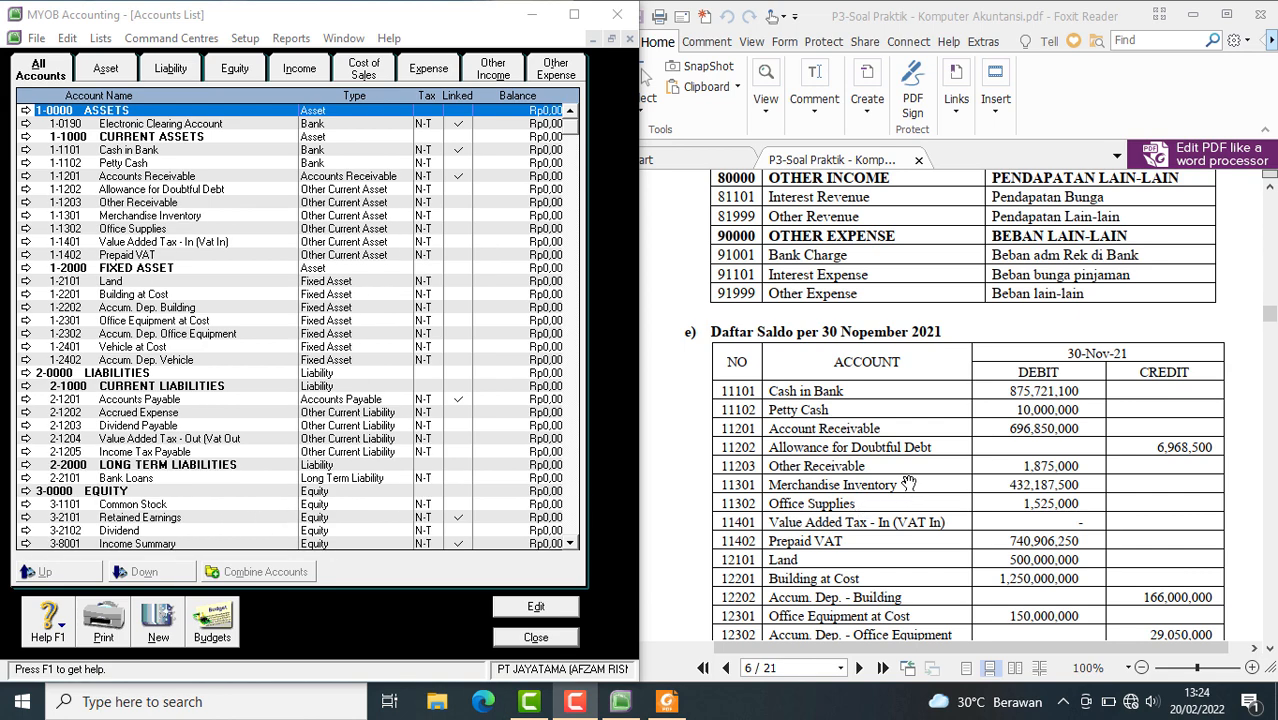
Close the Accounts List and open the Account Opening Balances window
click(923, 412)
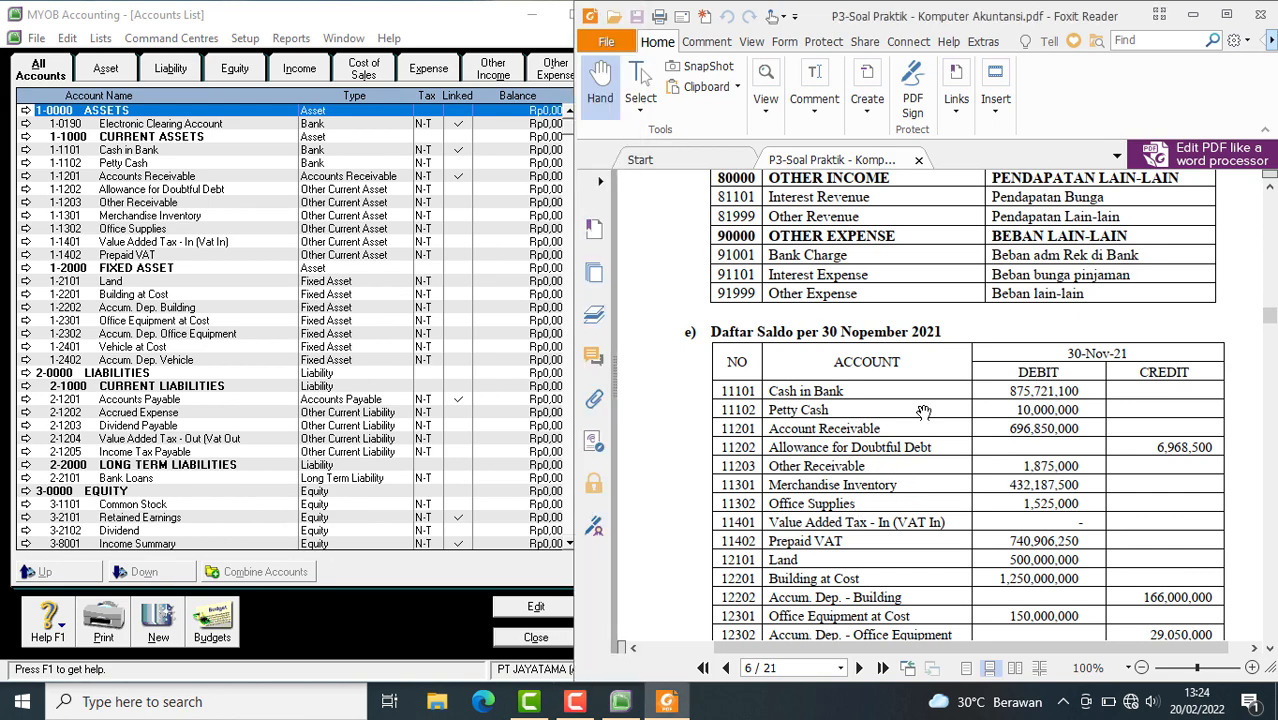
scroll(923, 412, down, 3)
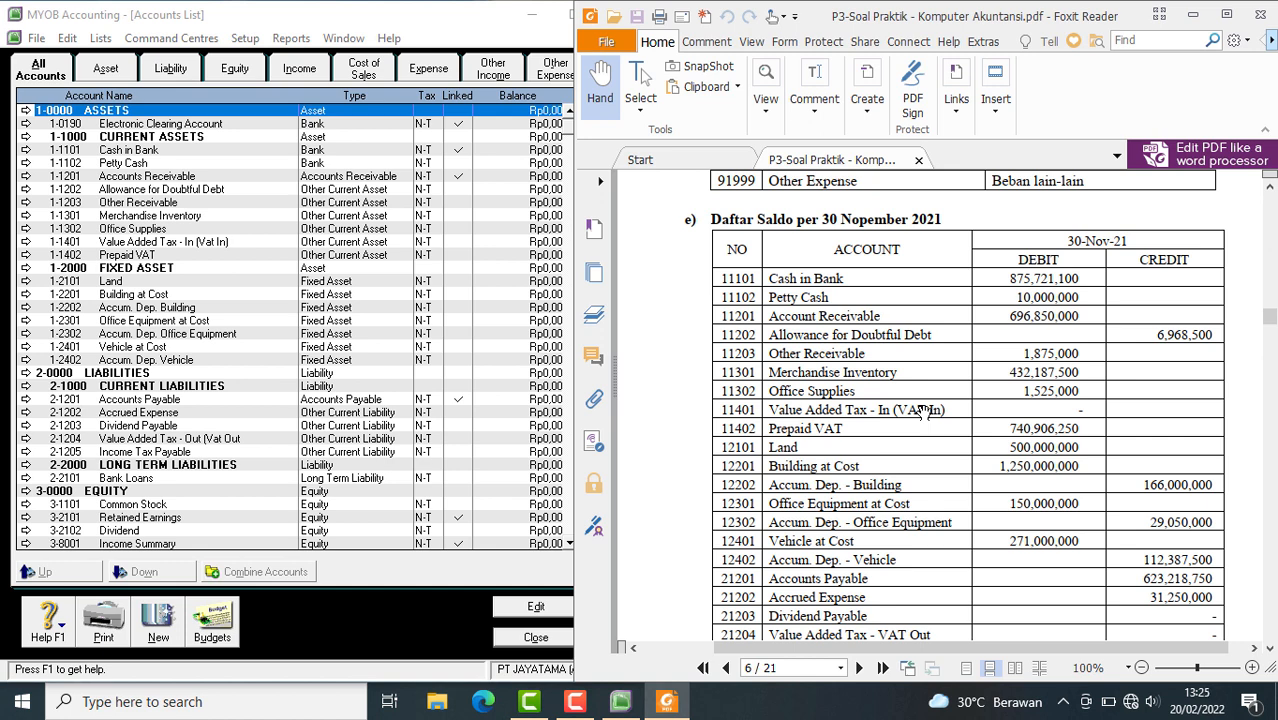
scroll(923, 412, down, 1)
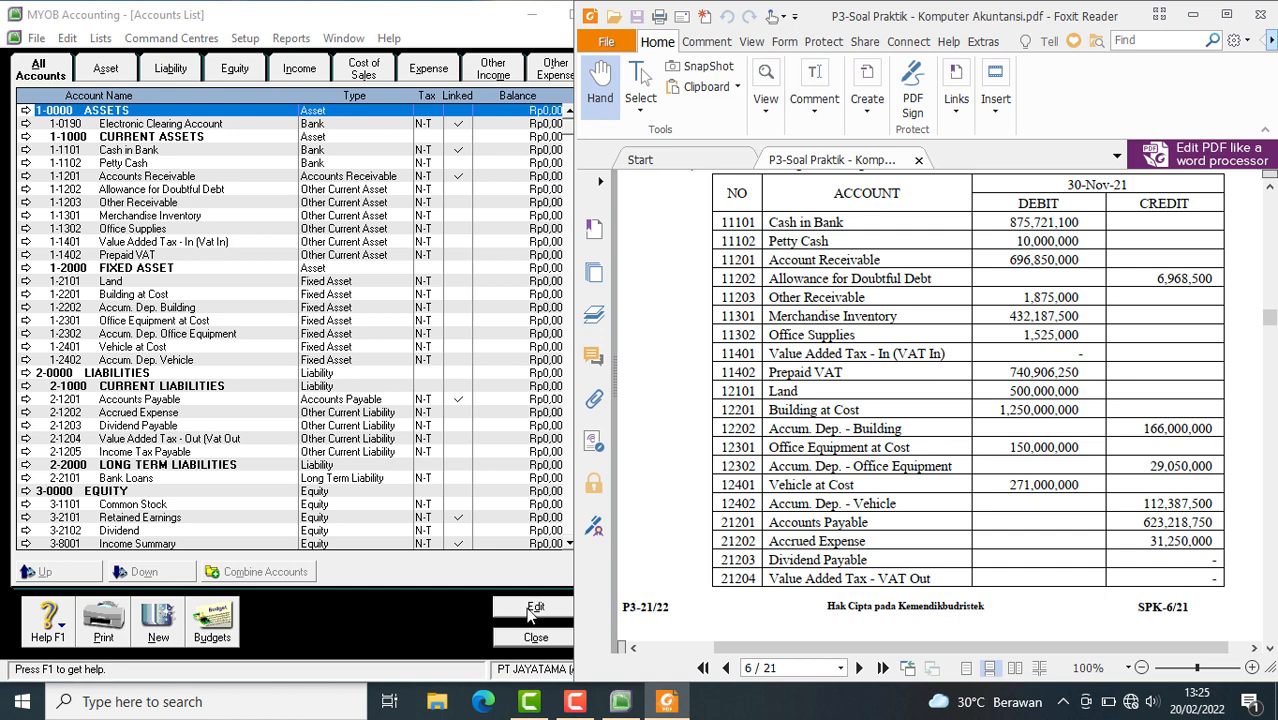
click(520, 643)
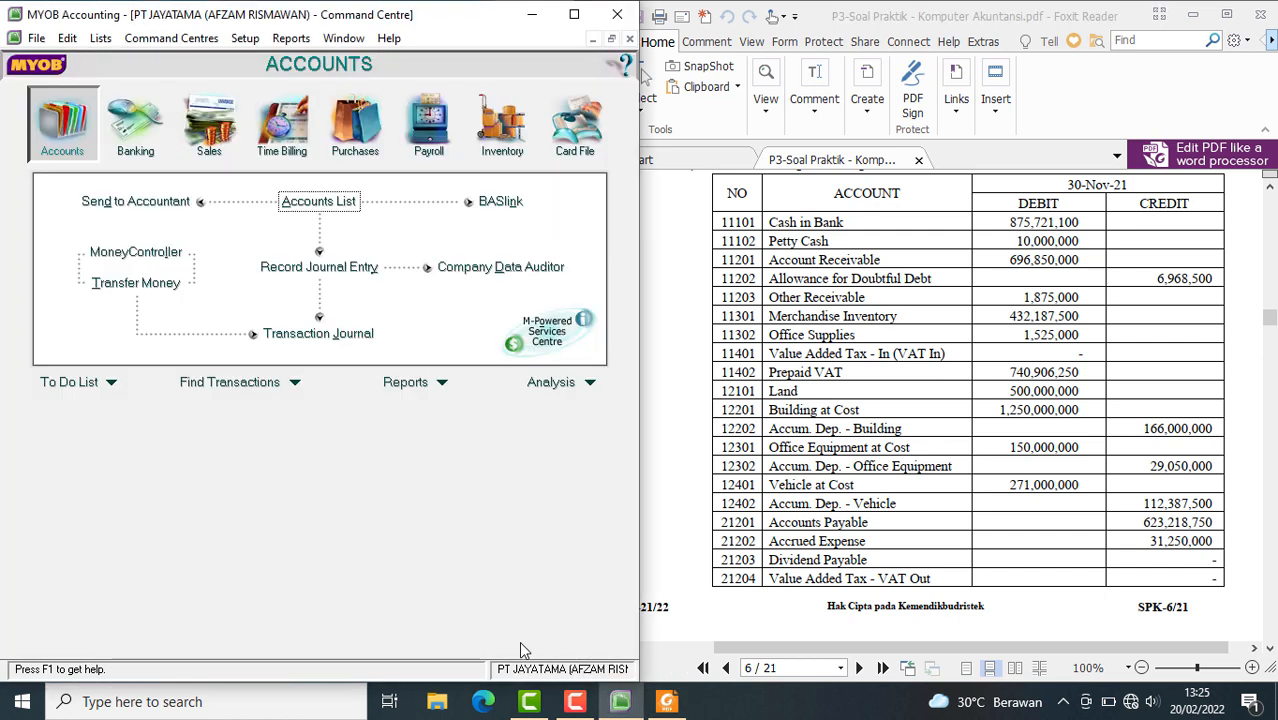
click(247, 40)
mouse_move(278, 86)
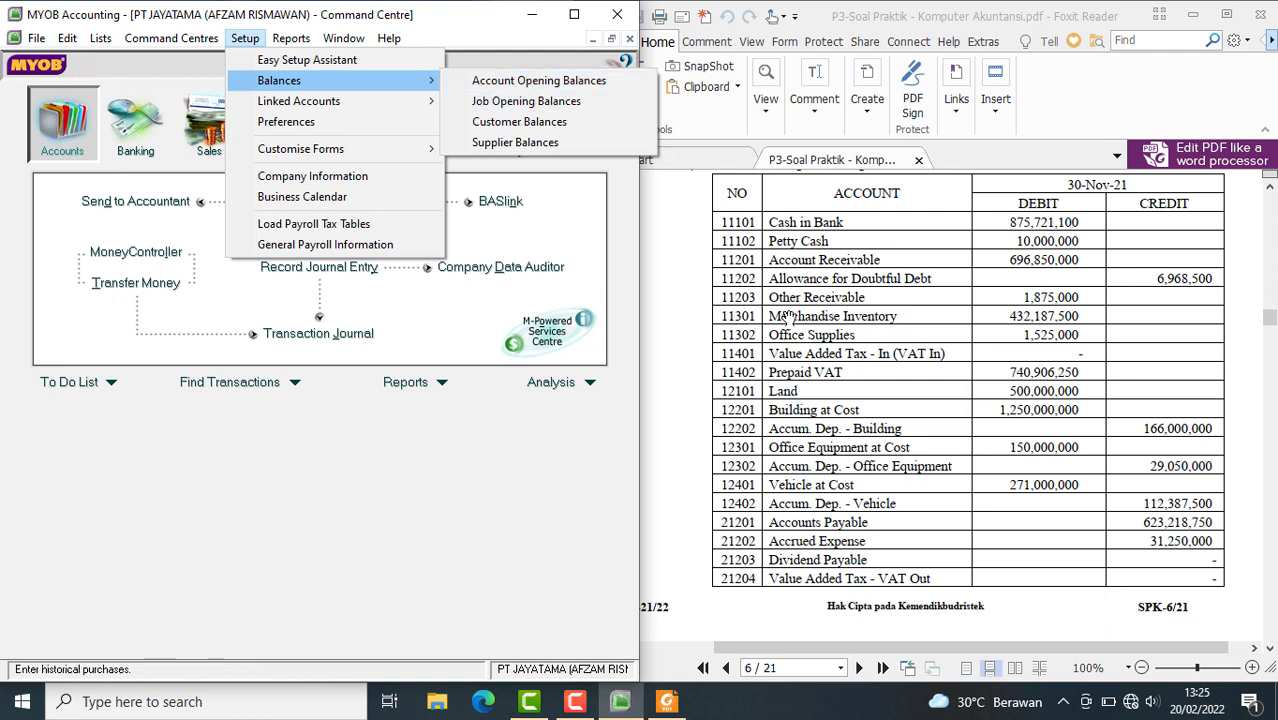
click(246, 40)
click(246, 40)
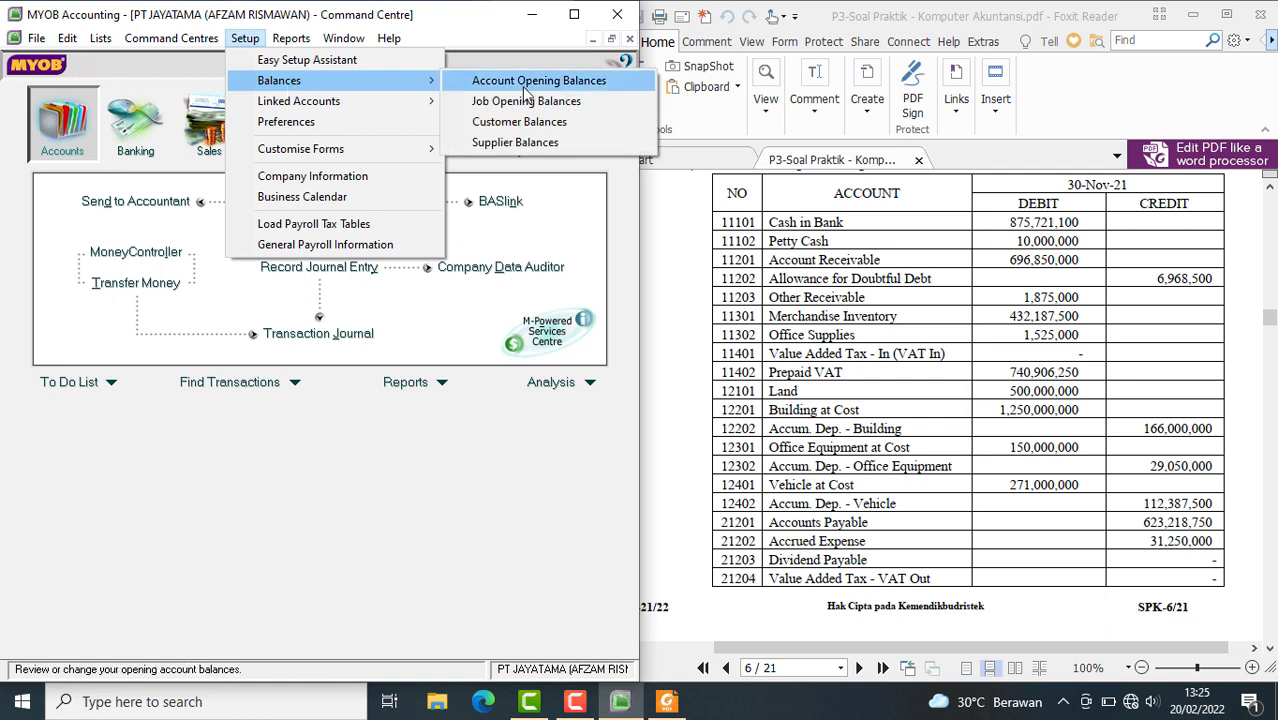
click(524, 86)
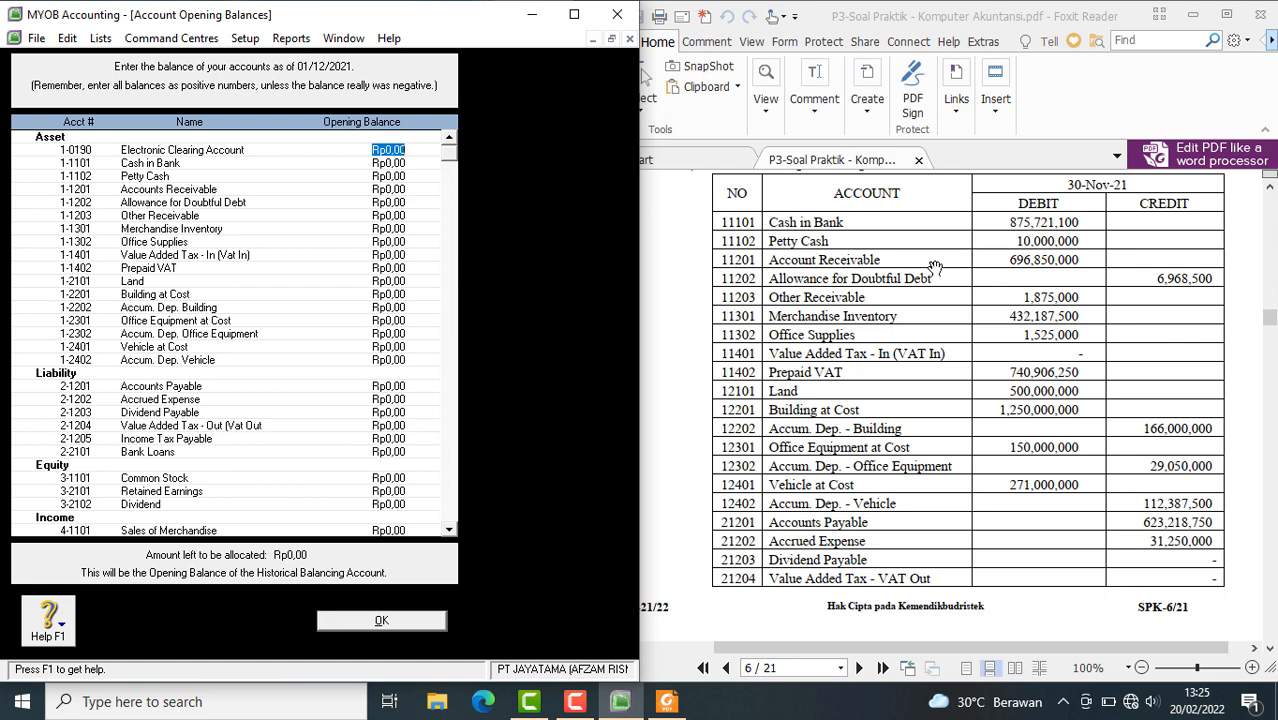
Enter opening balances of Rp875.721.100 for Cash in Bank and Rp10.000.000 for Petty Cash
key(Tab)
text(875721100)
key(Tab)
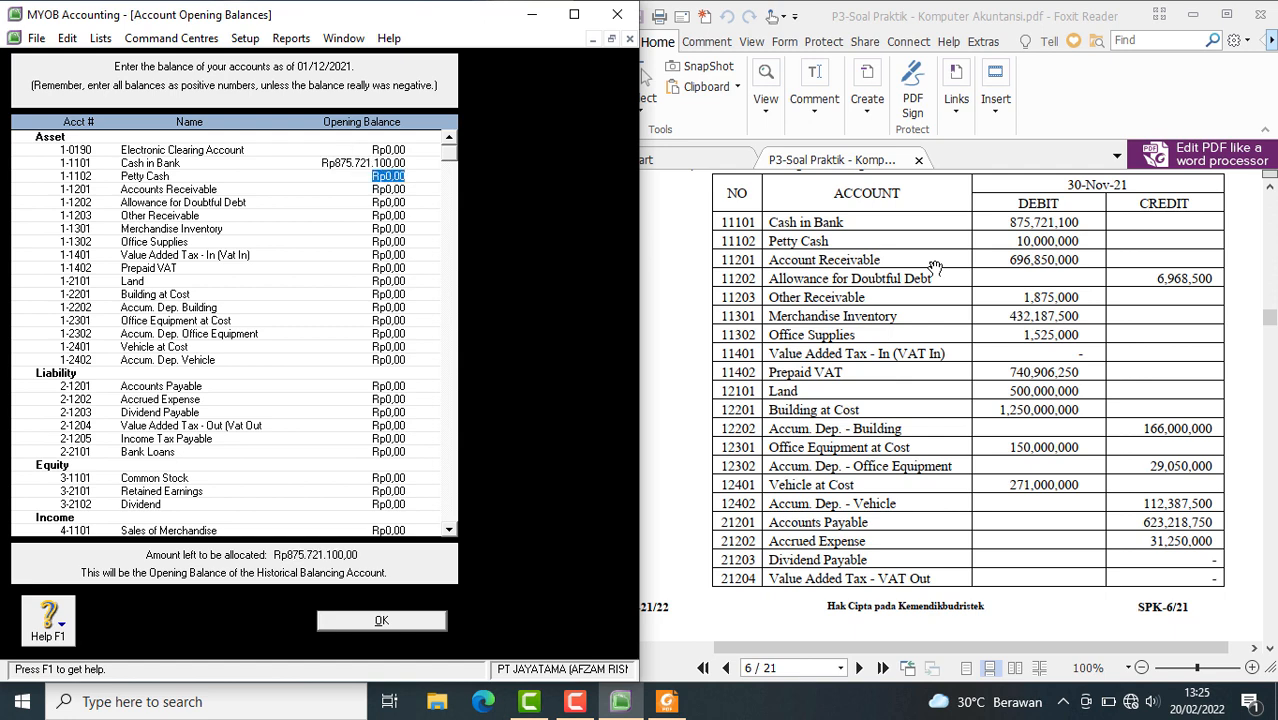
text(10.000.)
text(000)
key(Tab)
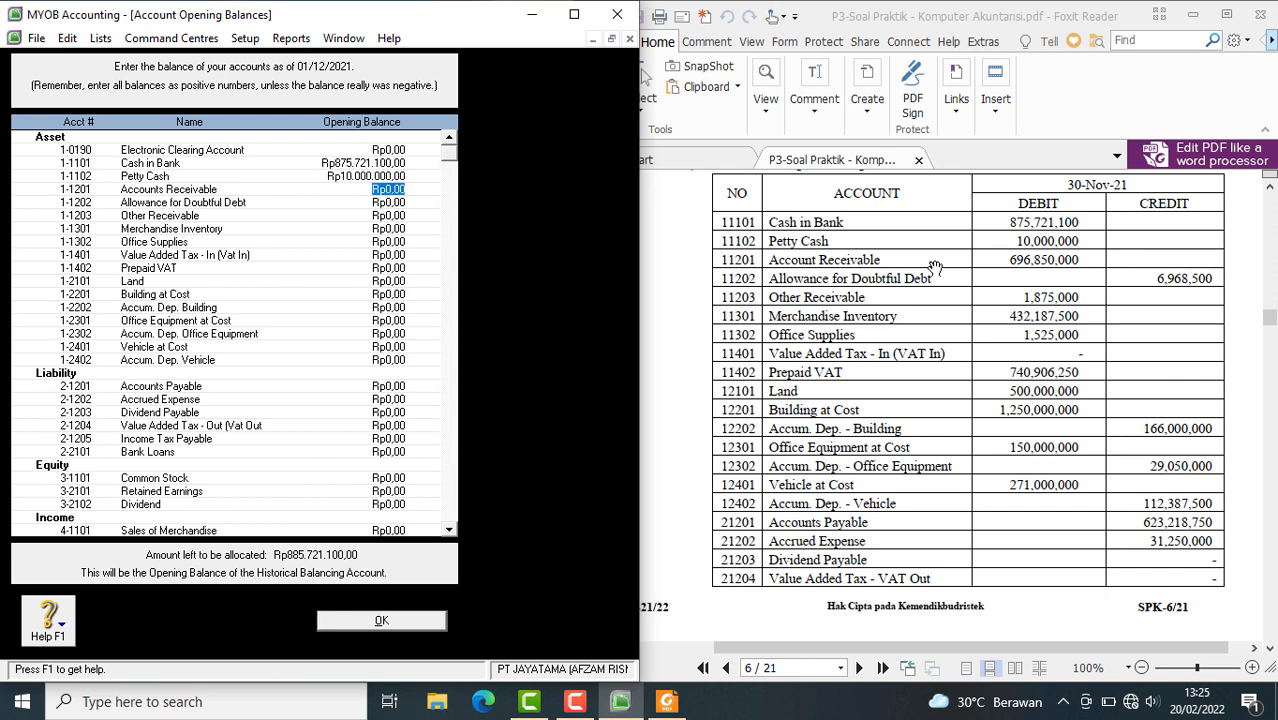
Set the opening balances of Accounts Receivable to Rp696.850.000 and Allowance for Doubtful Debt to -Rp6.968.500
text(696850000)
key(Tab)
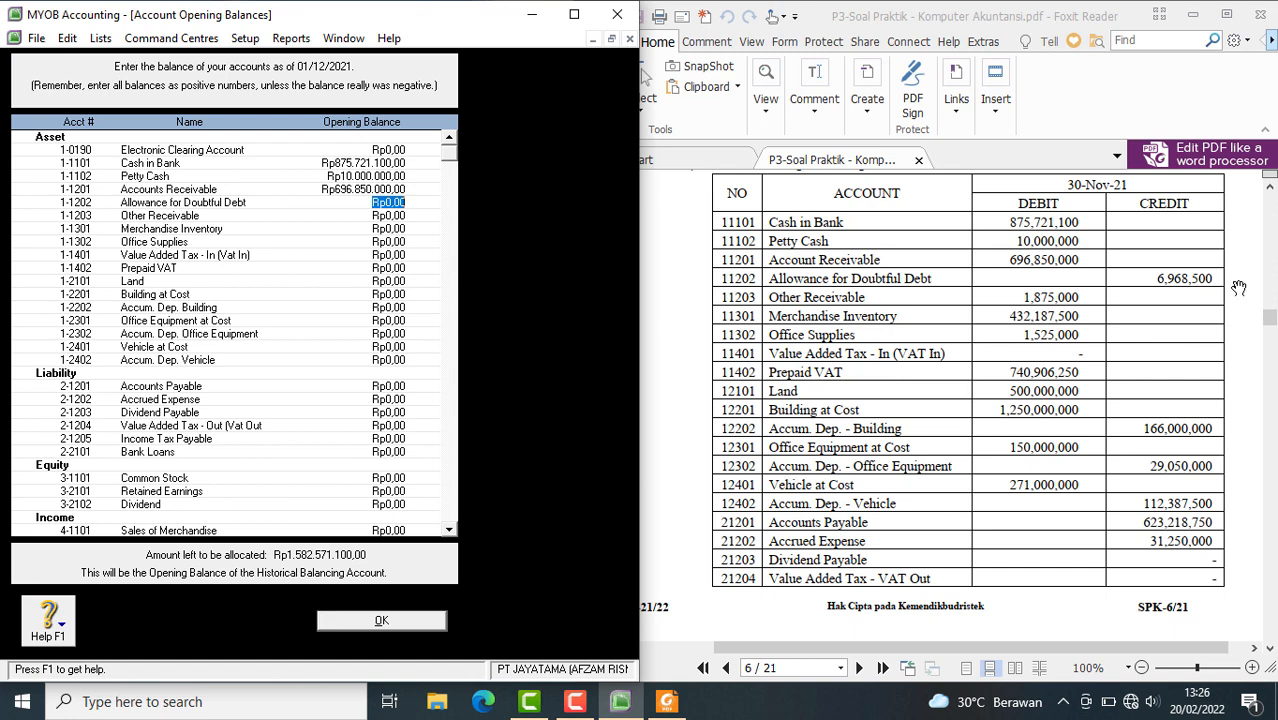
key(BackSpace)
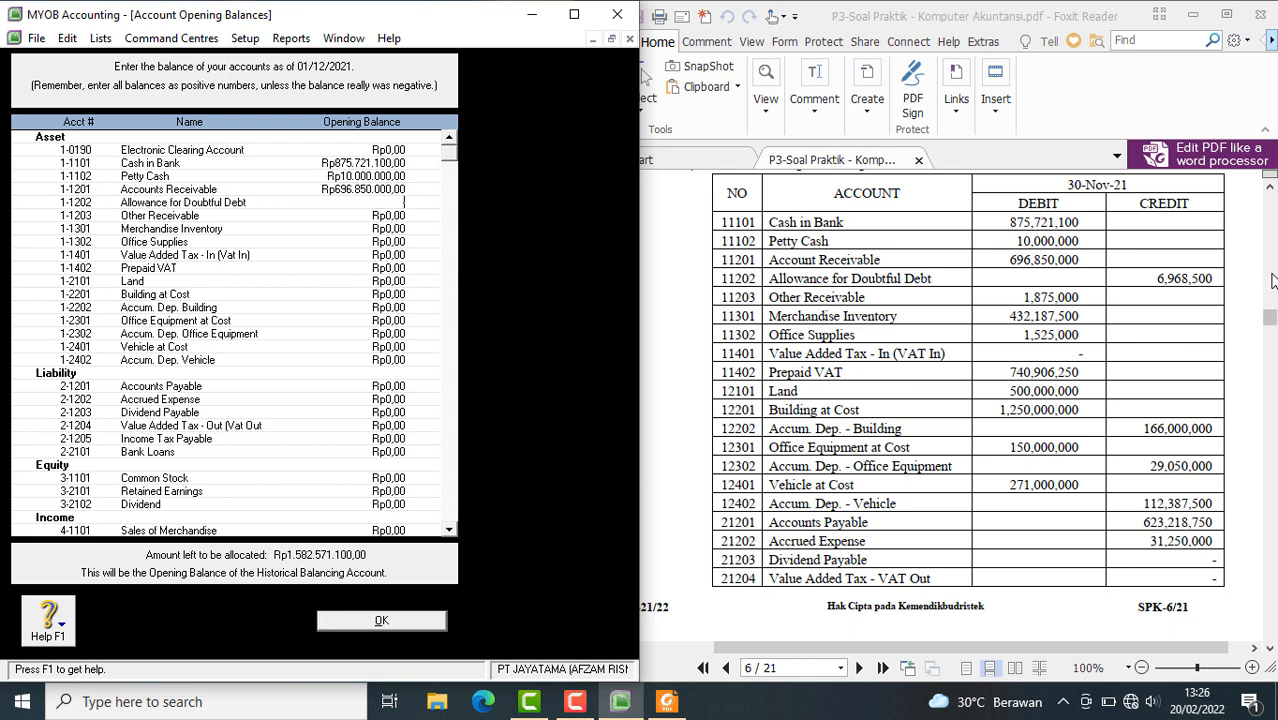
text(-6968500)
key(Tab)
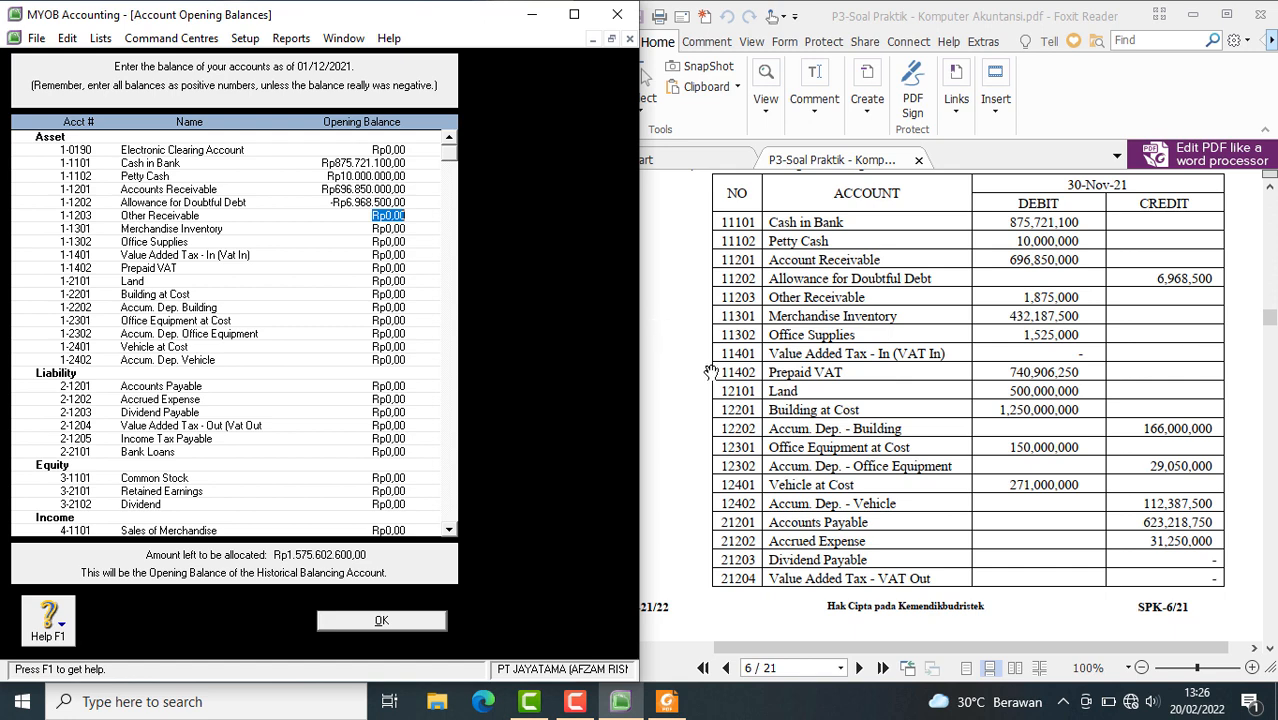
Enter opening balances of Rp1.875.000 for Other Receivable and Rp432.187.500 for Merchandise Inventory
text(1.875.)
text(000)
key(Tab)
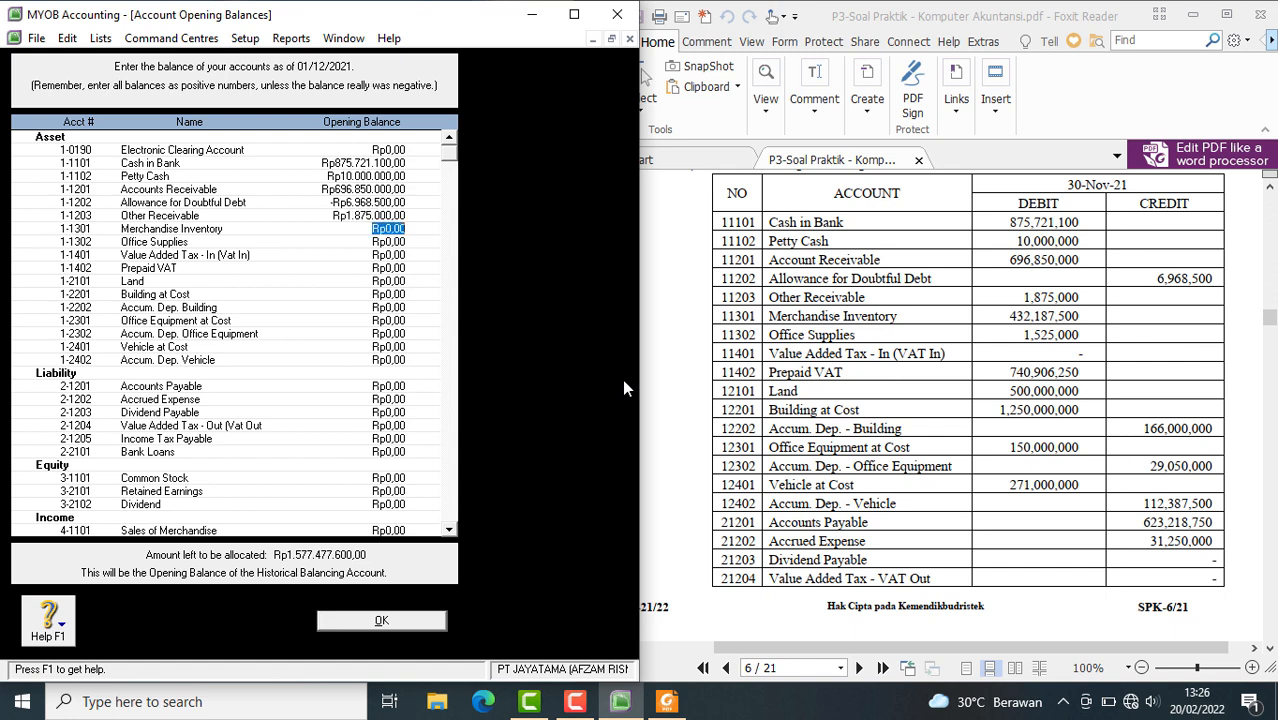
text(432187500)
key(Tab)
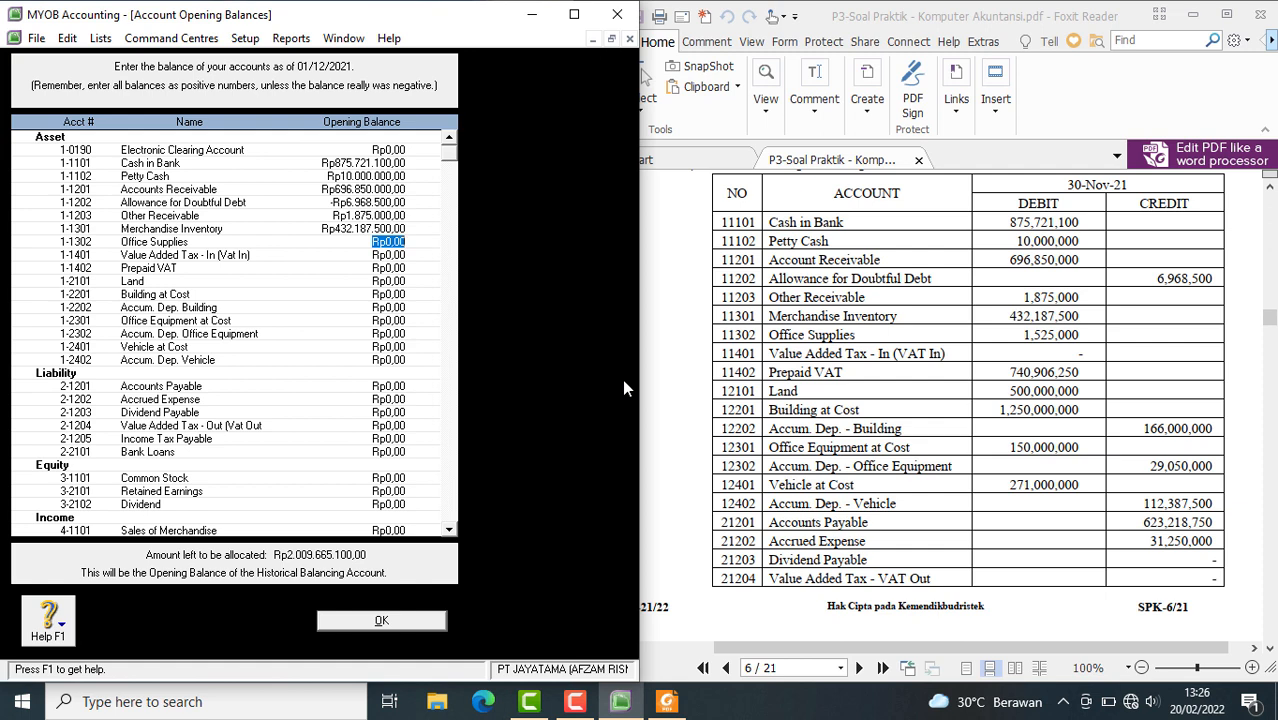
Set the opening balances of Office Supplies to Rp1.525.000 and Prepaid VAT to Rp740.906.250
text(1.52)
text(5.)
text(000)
key(Tab)
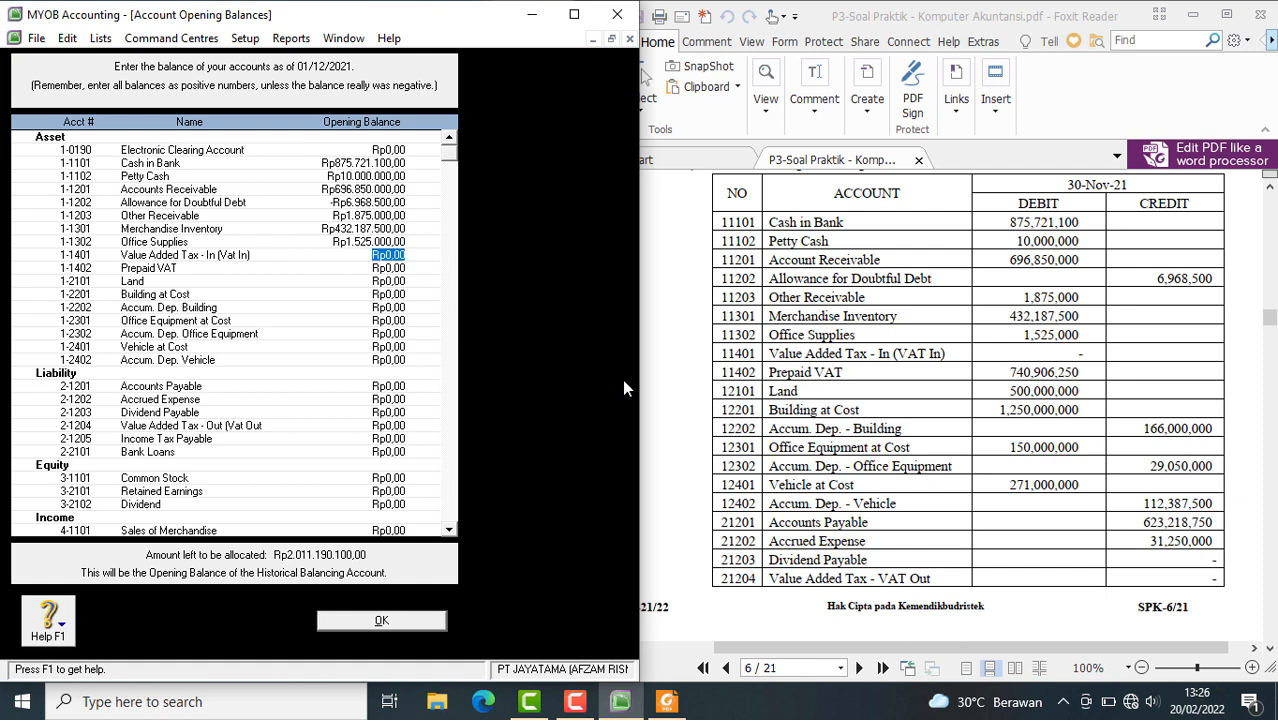
key(Tab)
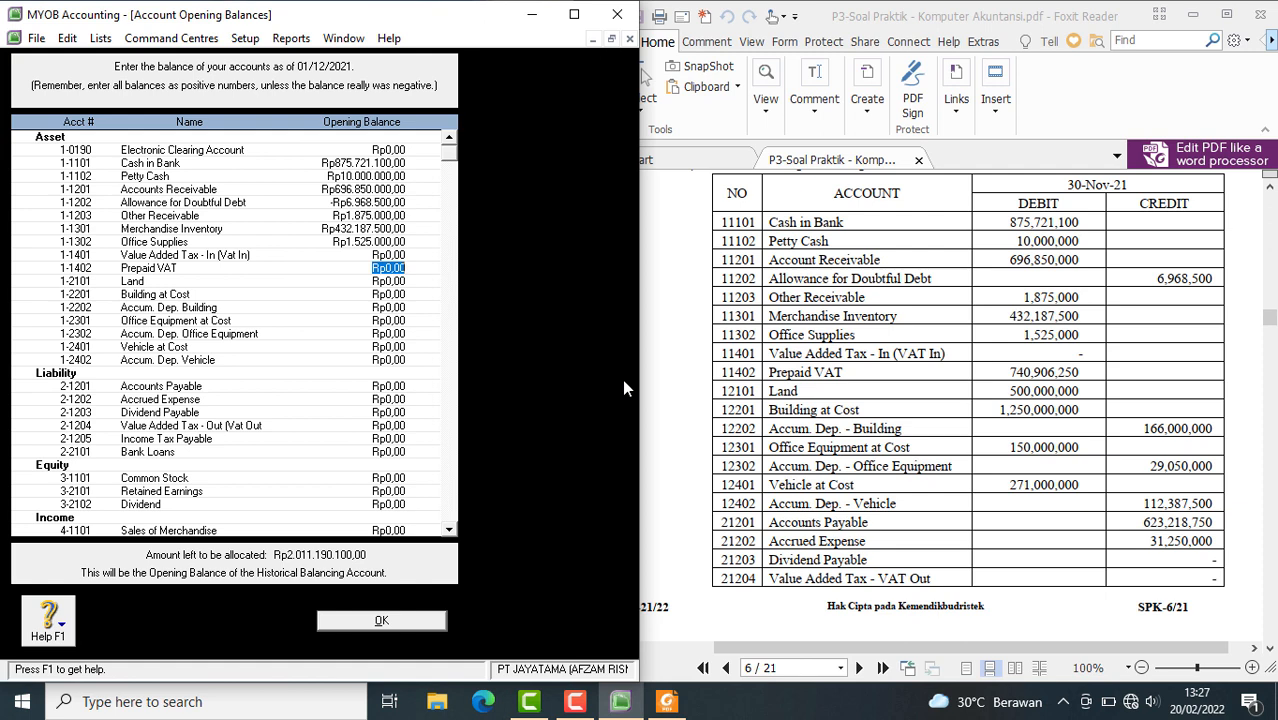
text(740906250)
key(Tab)
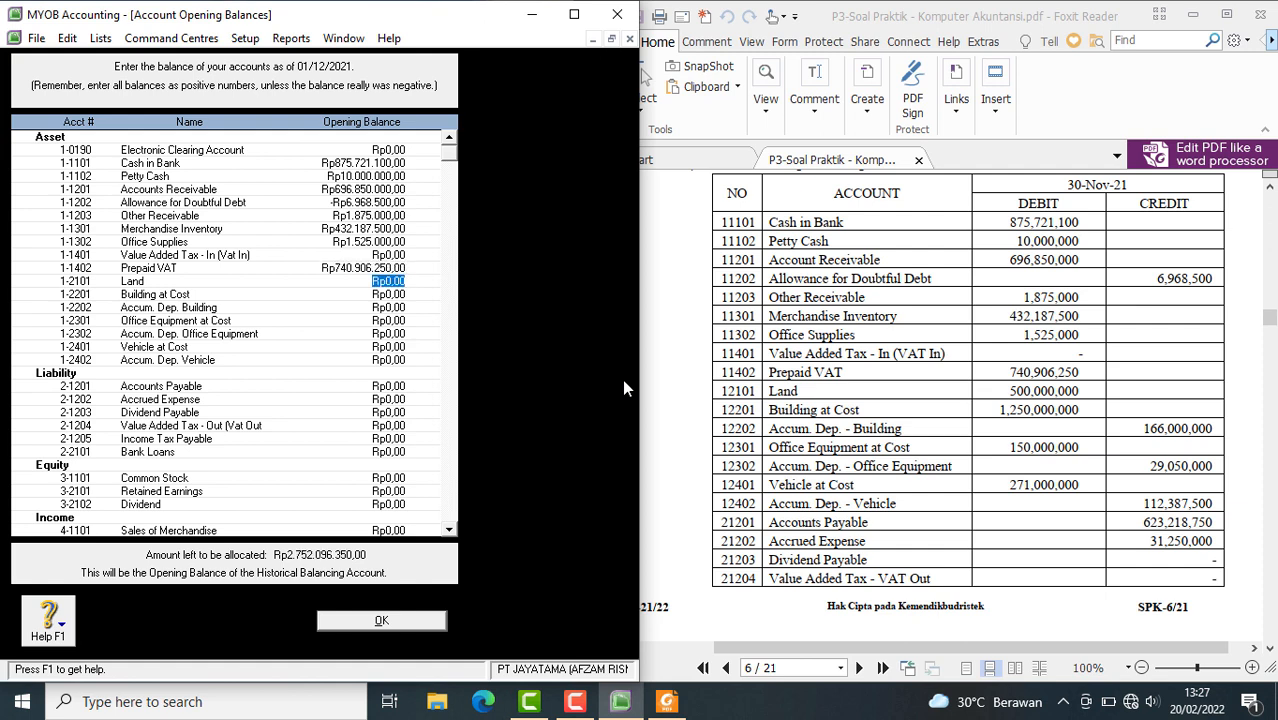
Enter opening balances of Rp500.000.000 for Land and Rp1.250.000.000 for Building at Cost
text(500.000.0)
text(00)
key(Tab)
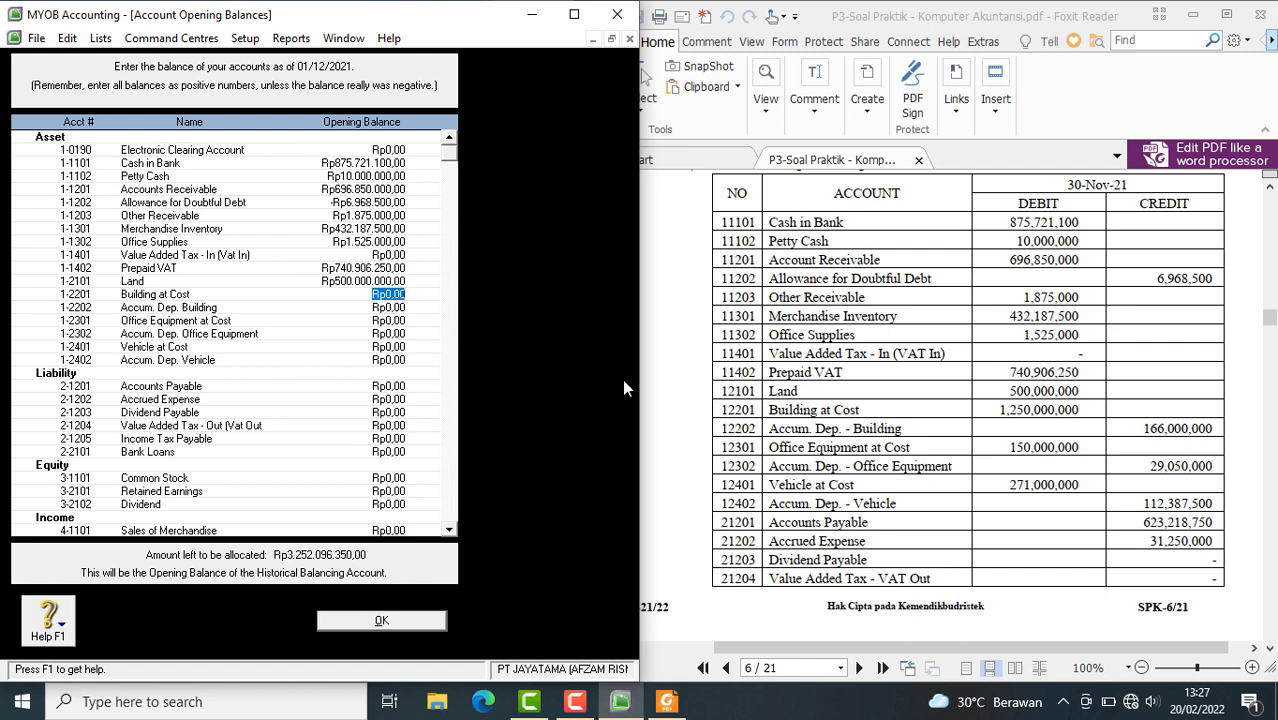
text(1.2)
text(50.)
text(000.)
text(000)
key(Tab)
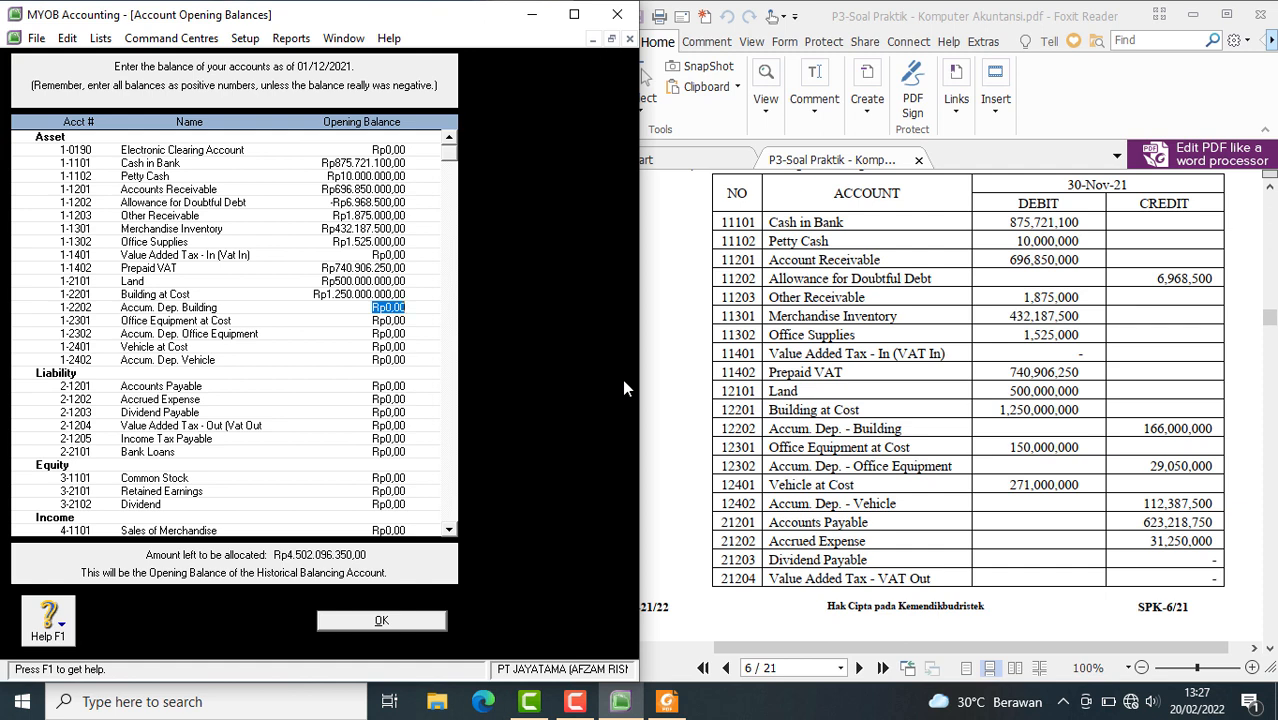
click(790, 398)
scroll(790, 398, down, 3)
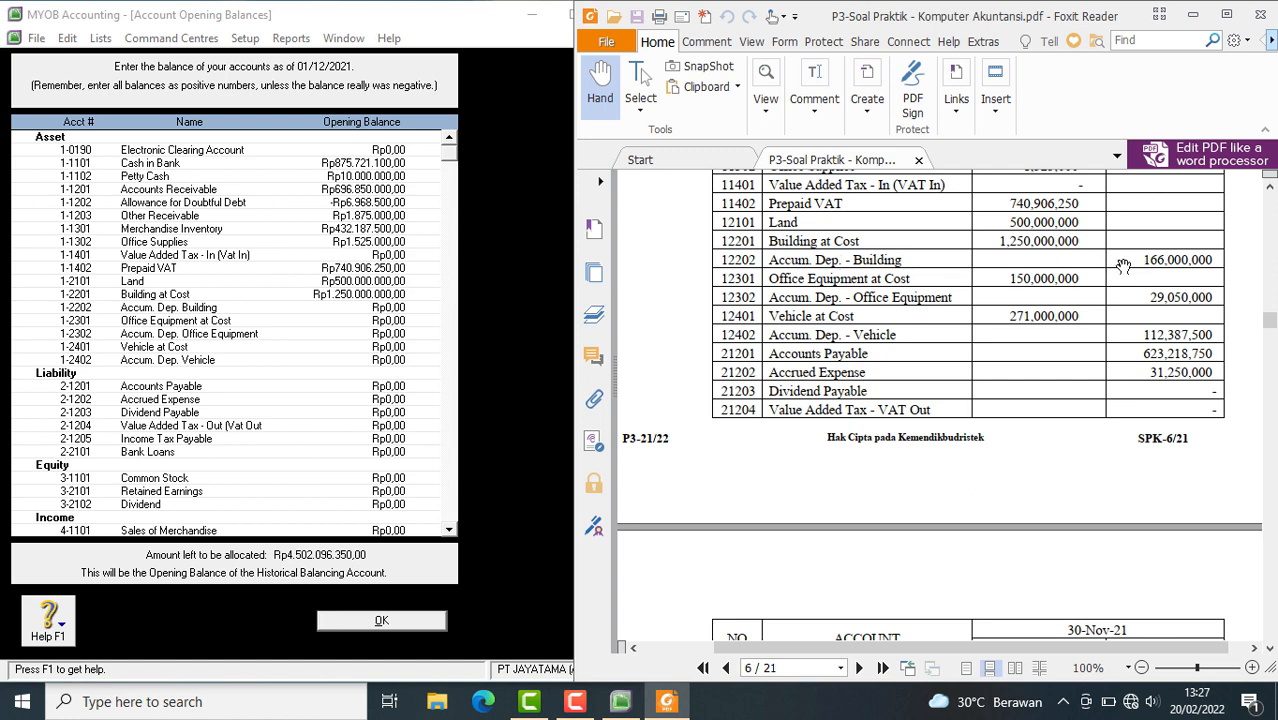
click(393, 307)
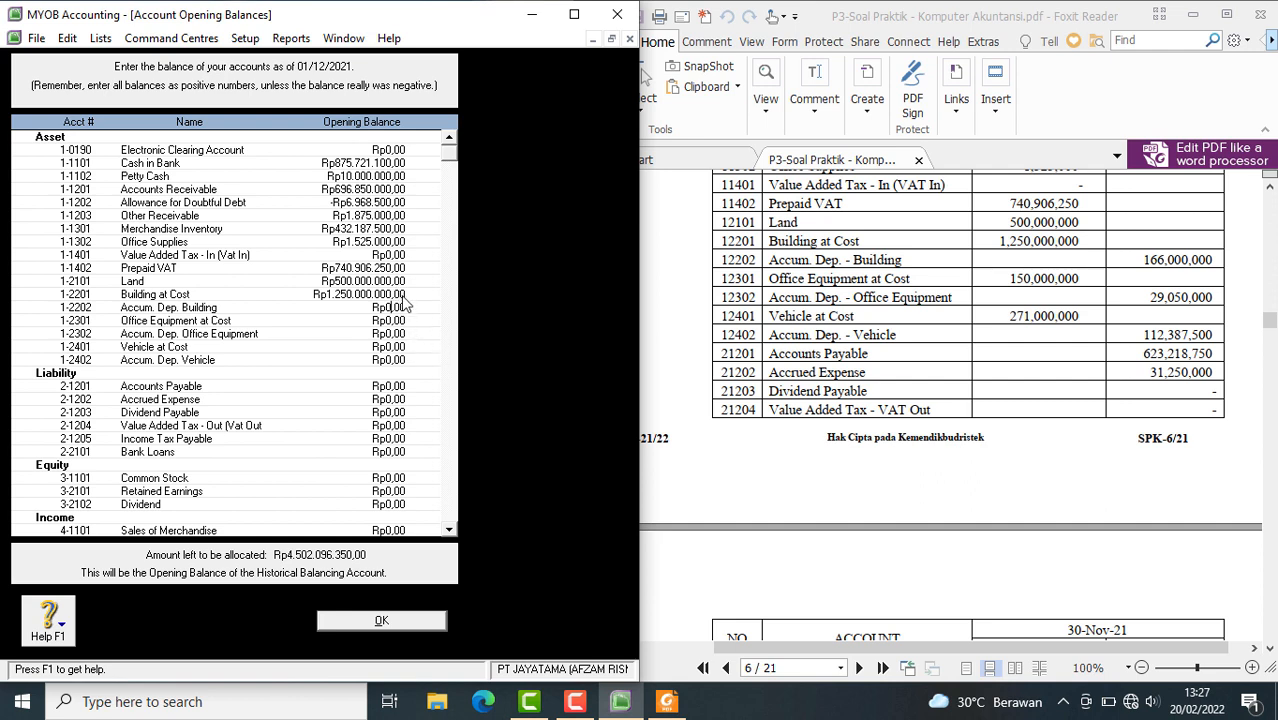
text(- 0.)
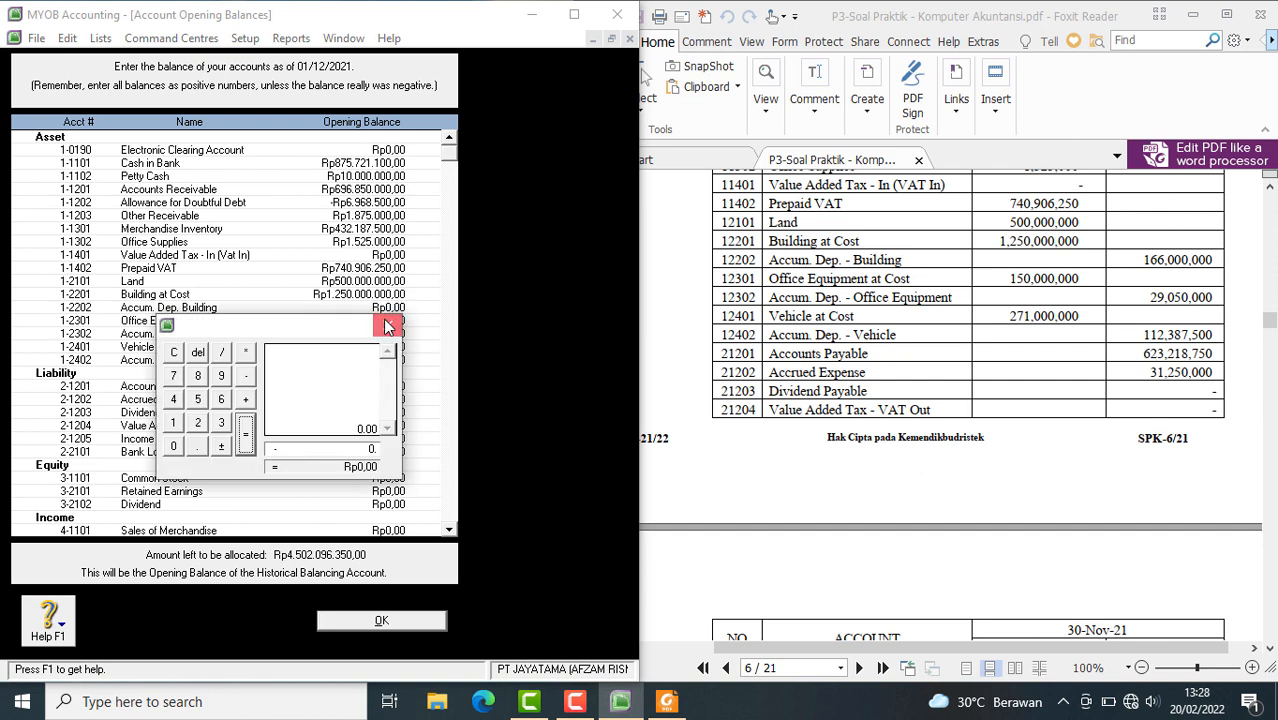
click(387, 324)
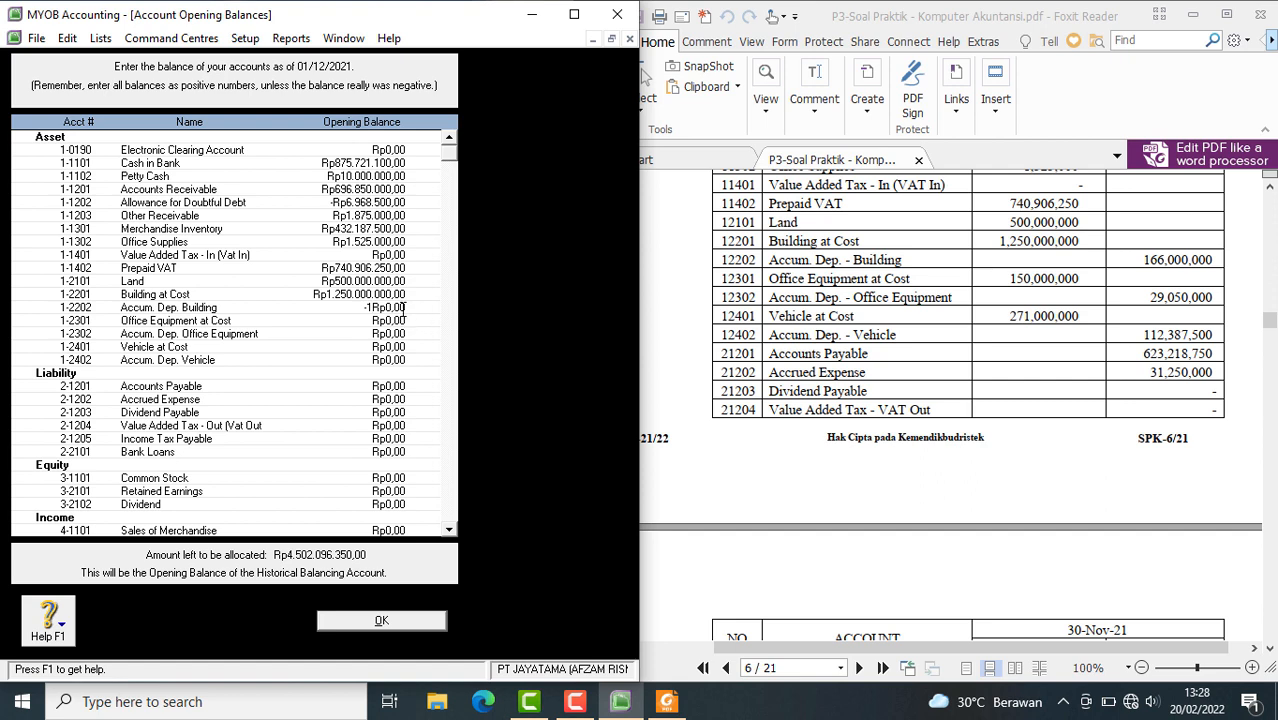
key(BackSpace)
key(BackSpace)
Set the opening balance of Accum. Dep. Building to -Rp166.000.000
click(385, 296)
key(Tab)
text(-Rp166.000.000)
key(Tab)
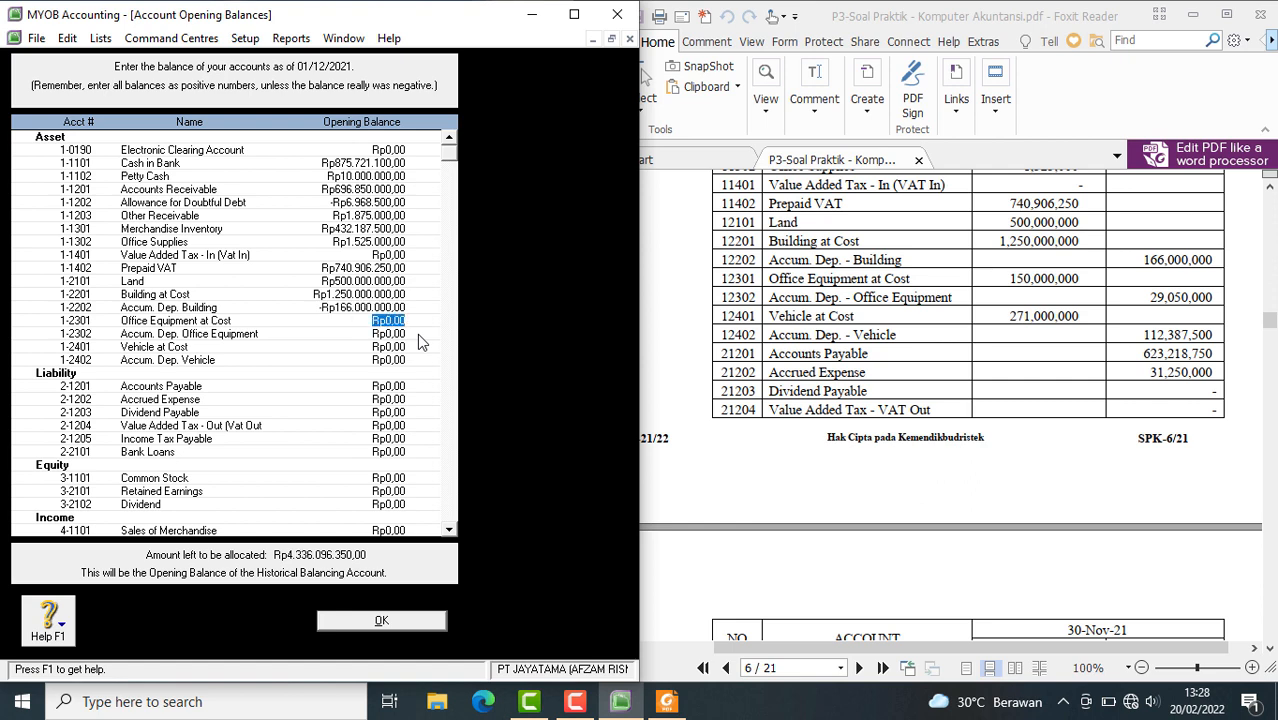
Enter opening balances of Rp150.000.000 for Office Equipment at Cost and -Rp29.050.000 for Accum. Dep. Office Equipment
text(150.000.000)
key(Tab)
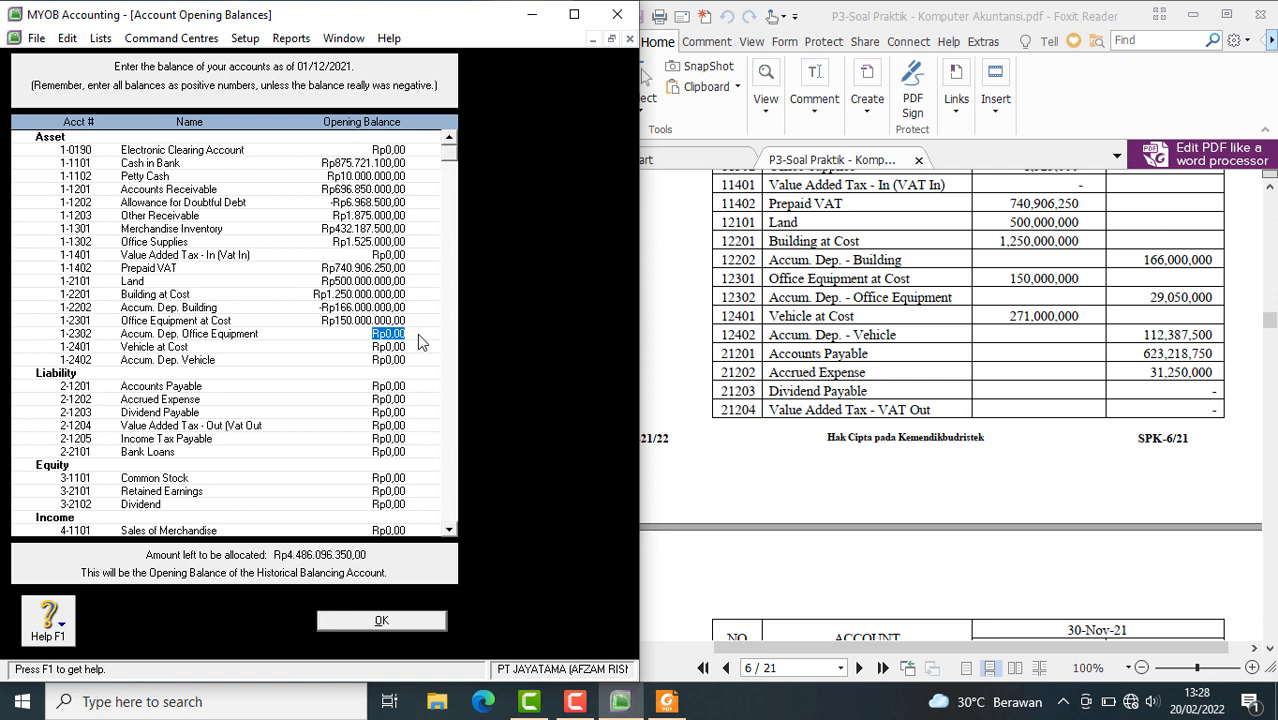
key(BackSpace)
text(-290500000)
key(BackSpace)
key(Tab)
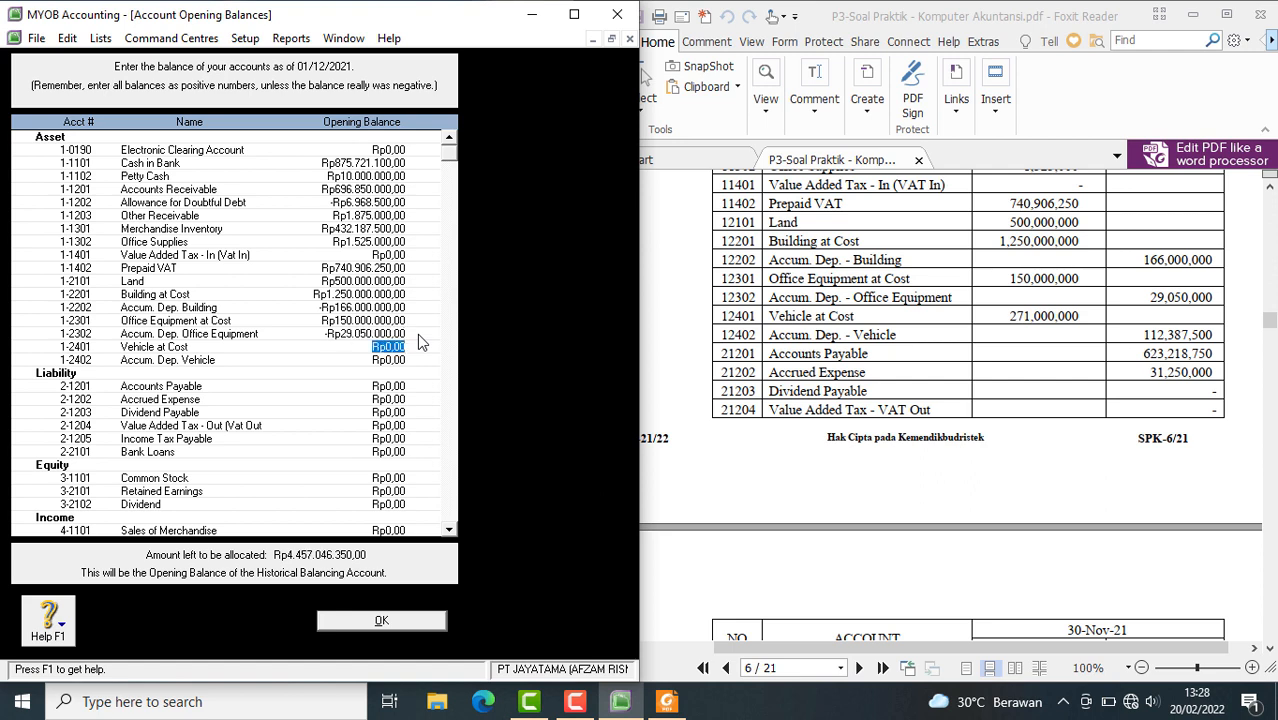
Set the opening balances of Vehicle at Cost to Rp271.000.000 and Accum. Dep. Vehicle to -Rp112.387.500
text(271000000)
key(Tab)
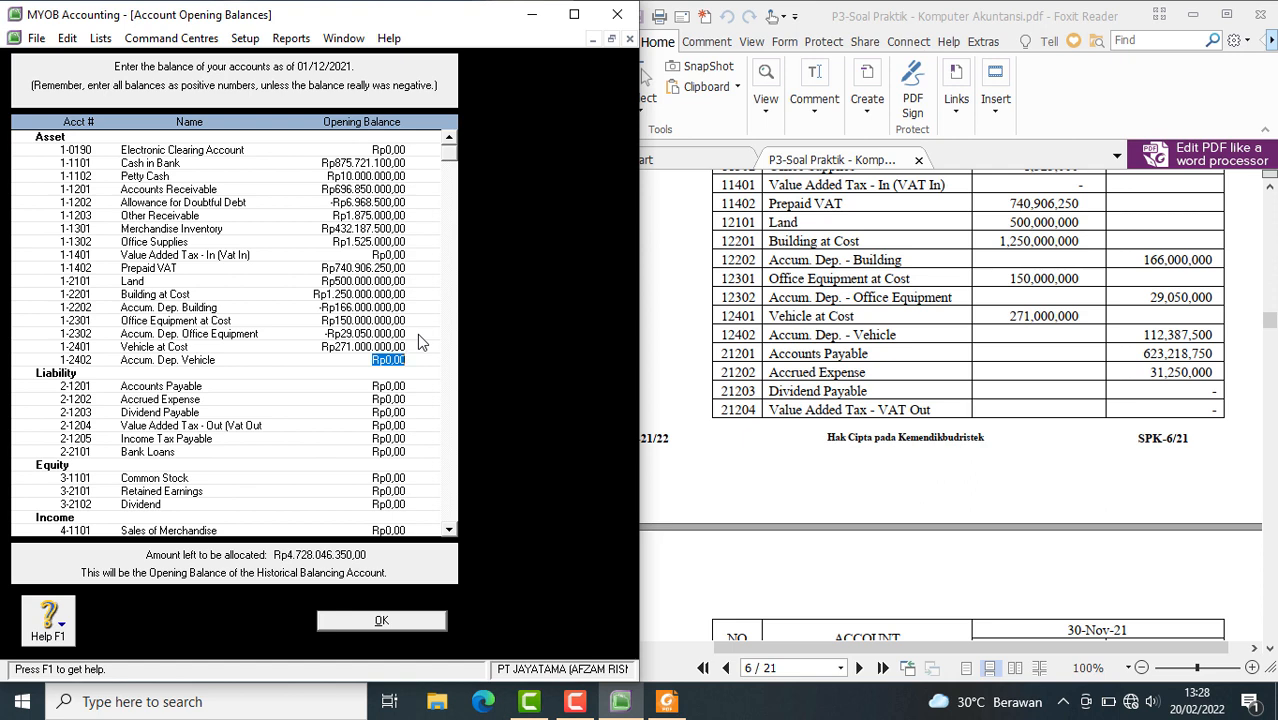
key(BackSpace)
text(-Rp112.387.500)
key(Tab)
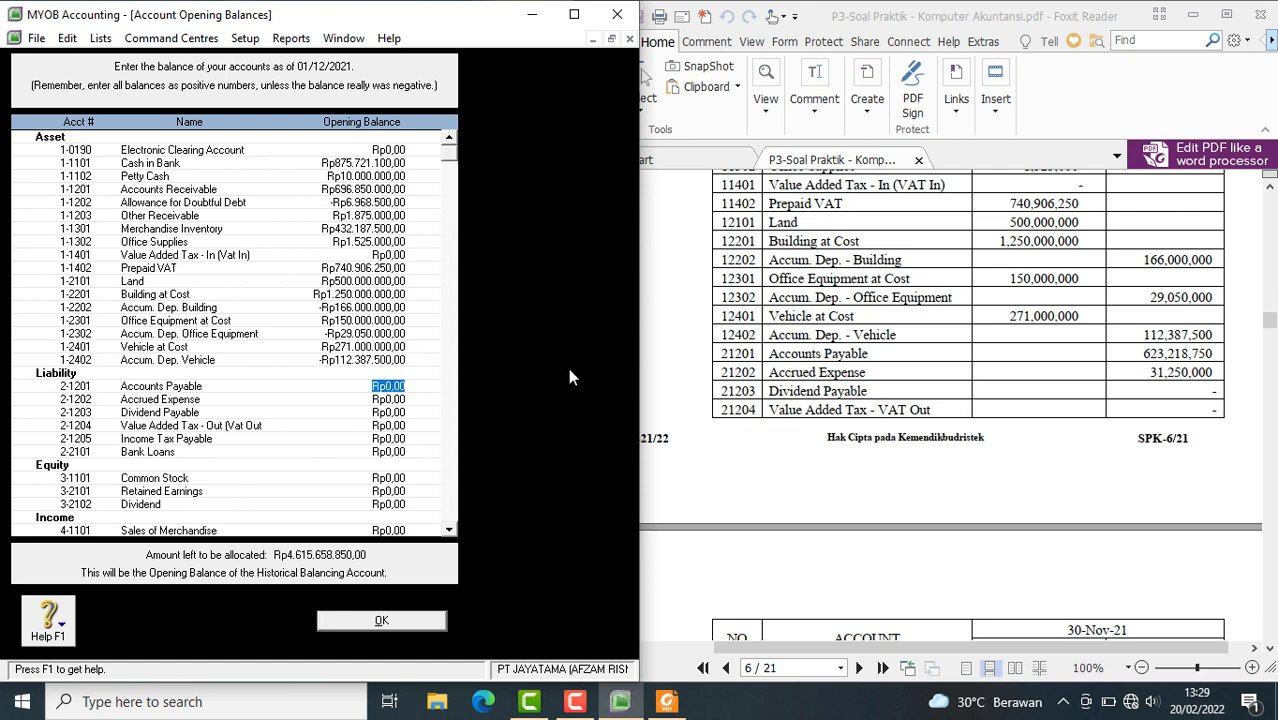
Enter opening balances of Rp623.218.750 for Accounts Payable and Rp31.250.000 for Accrued Expense
scroll(561, 372, down, 5)
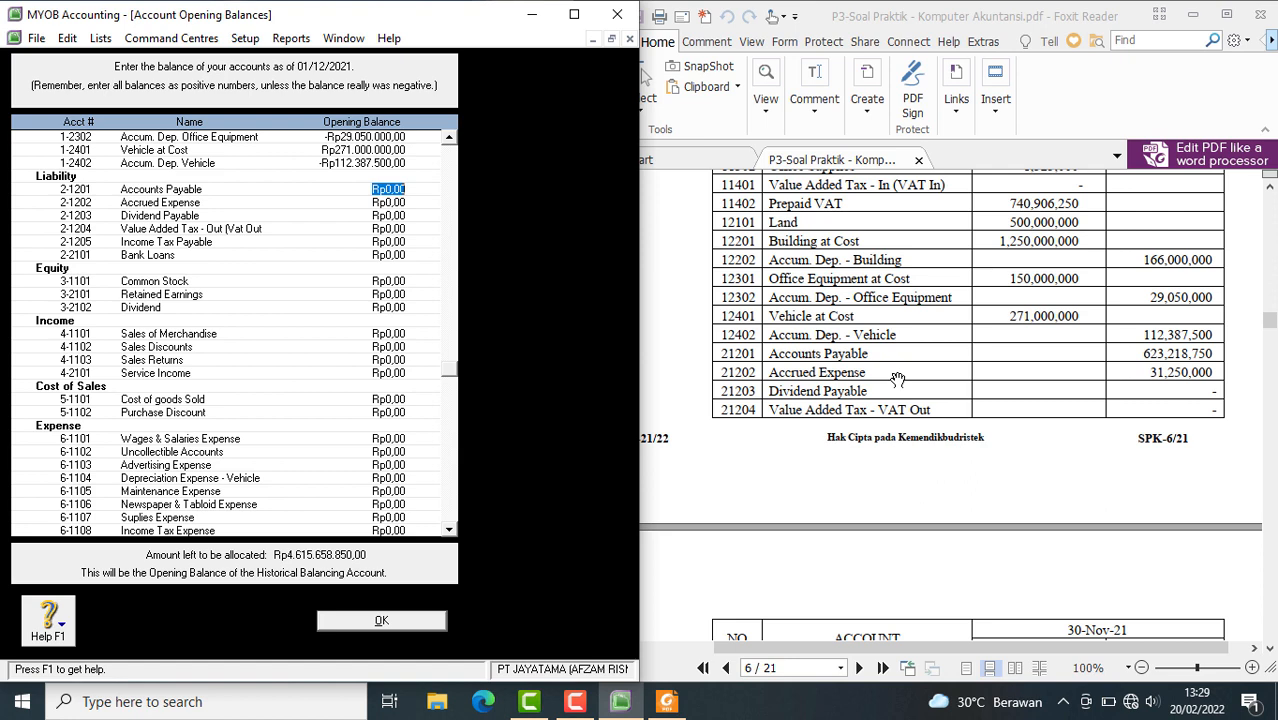
text(623218750)
key(Tab)
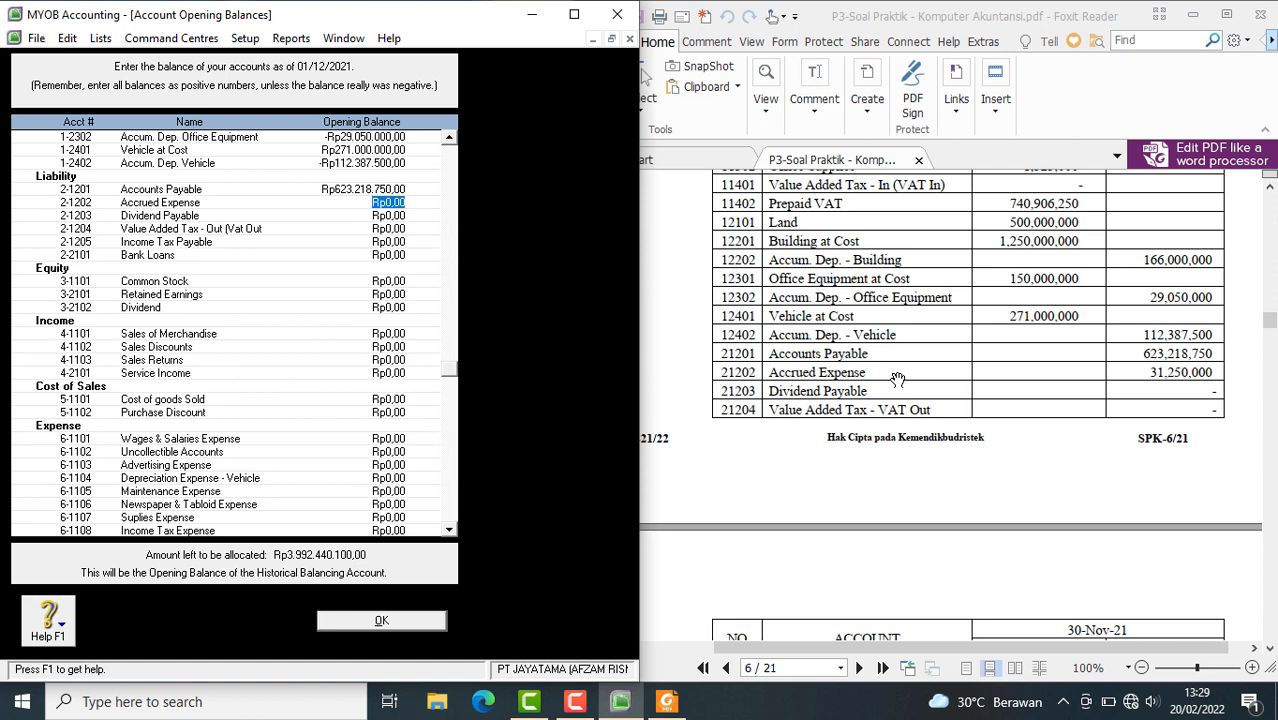
text(31250000)
key(Tab)
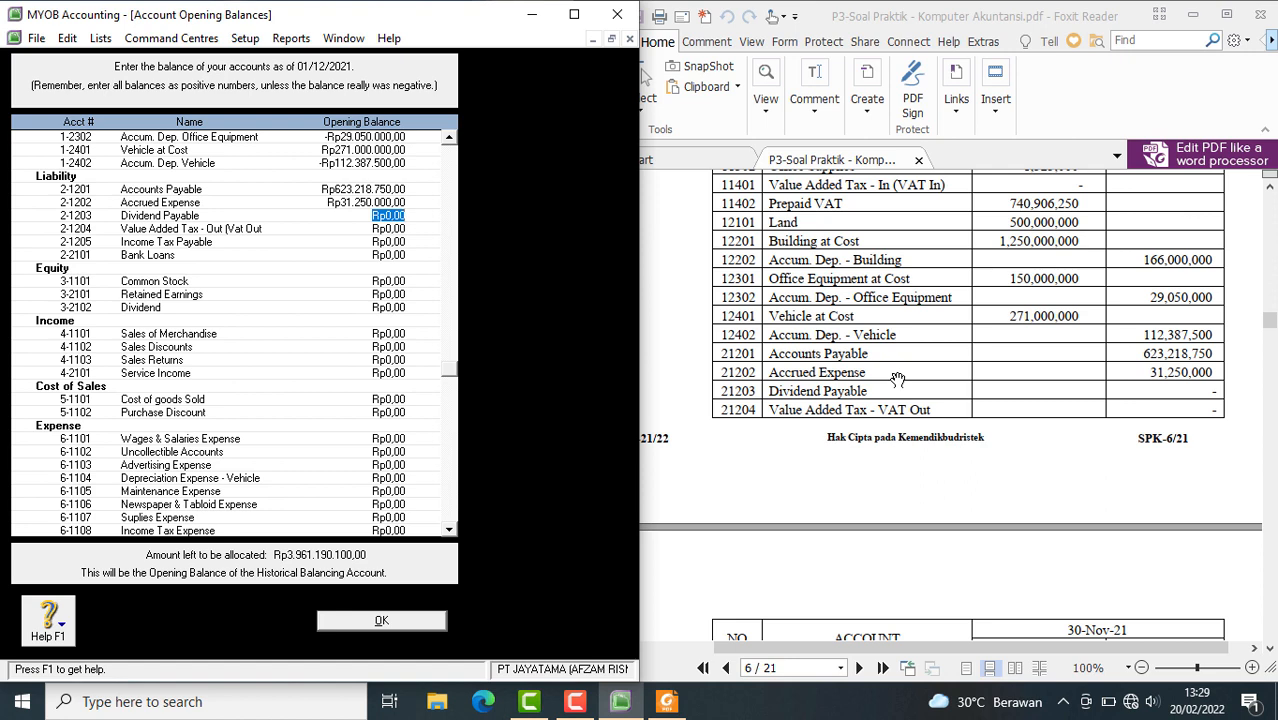
Set the opening balances of Bank Loans to Rp369.000.000 and Common Stock to Rp300.000.000
key(Tab)
key(Tab)
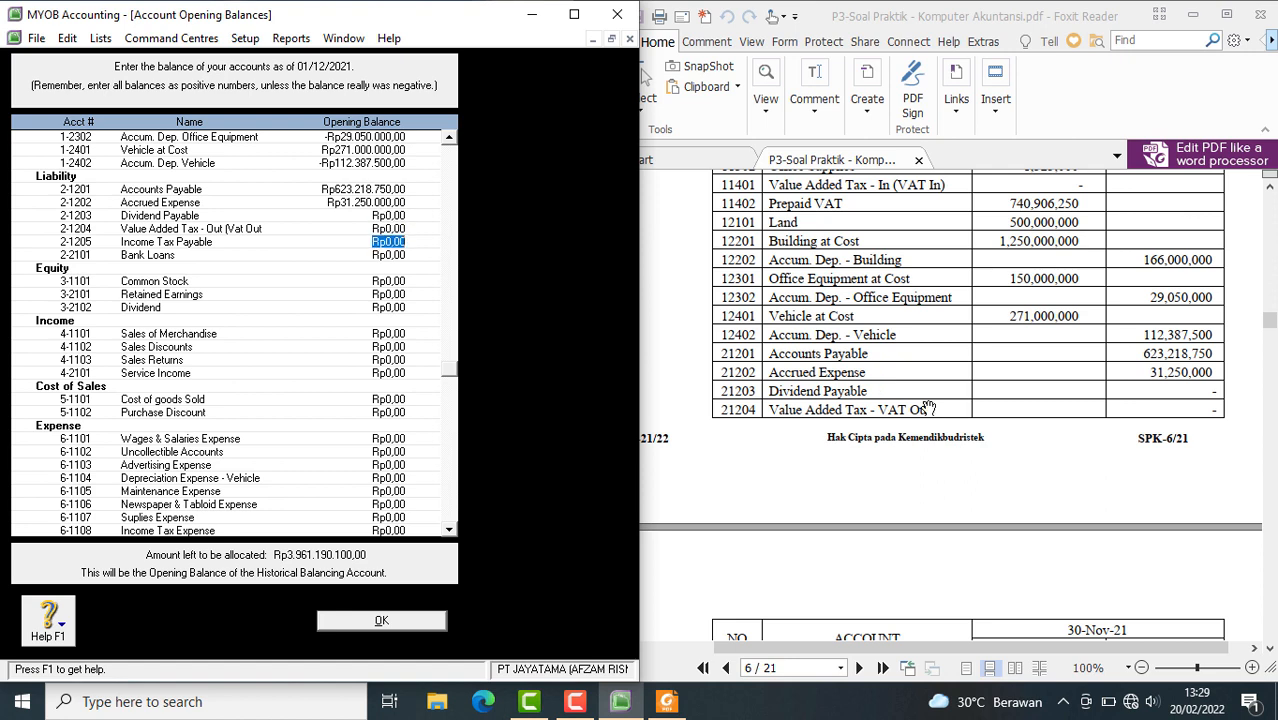
scroll(905, 390, down, 7)
scroll(928, 407, down, 1)
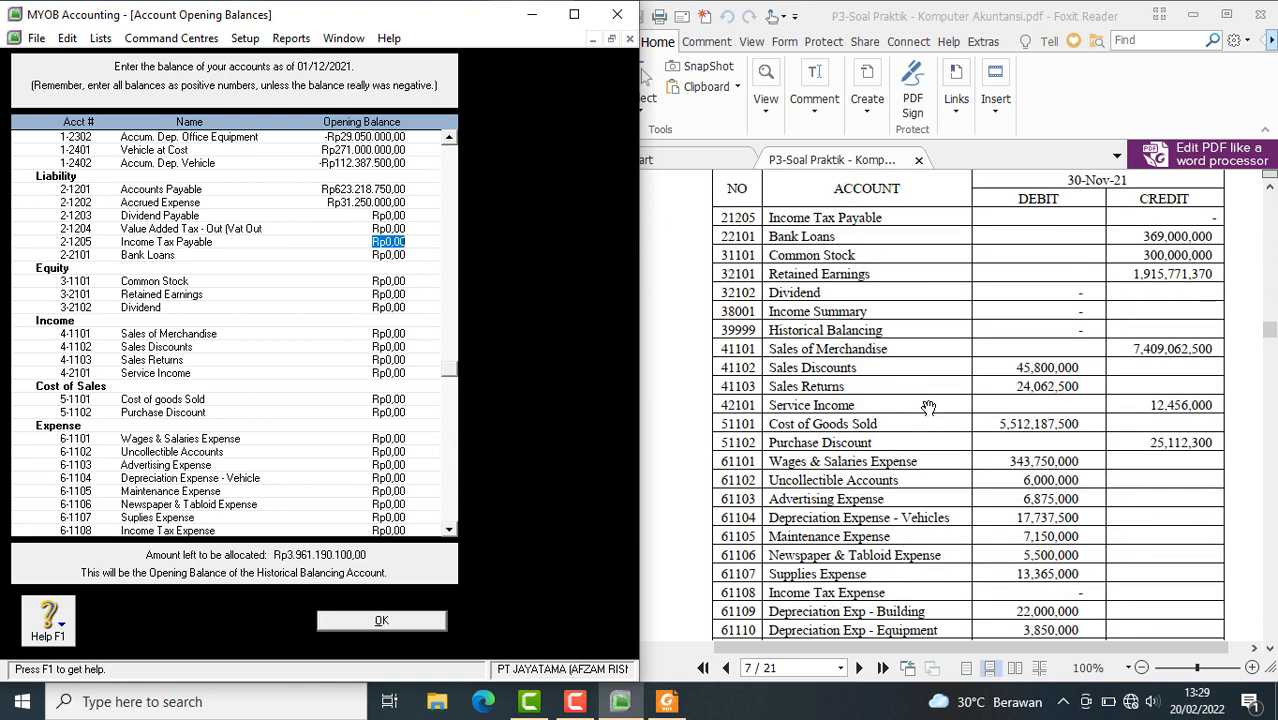
key(Tab)
text(369000000)
key(Tab)
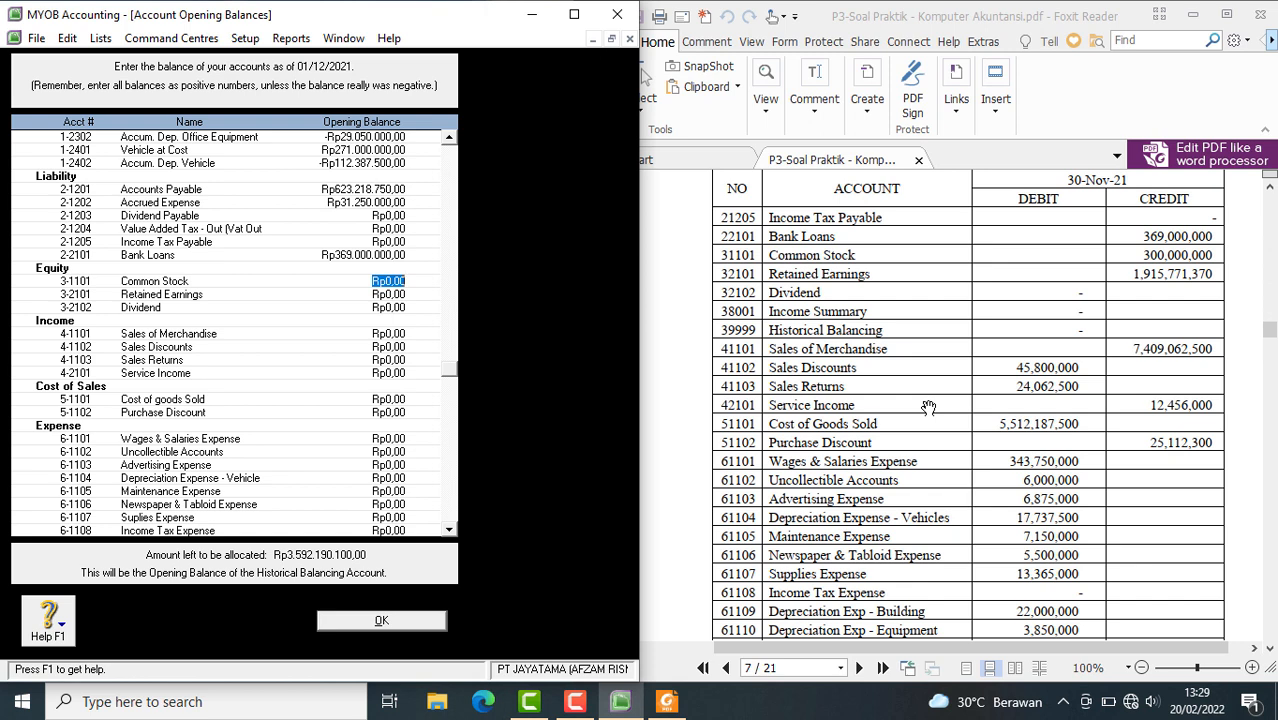
text(300.000.)
text(000)
key(Tab)
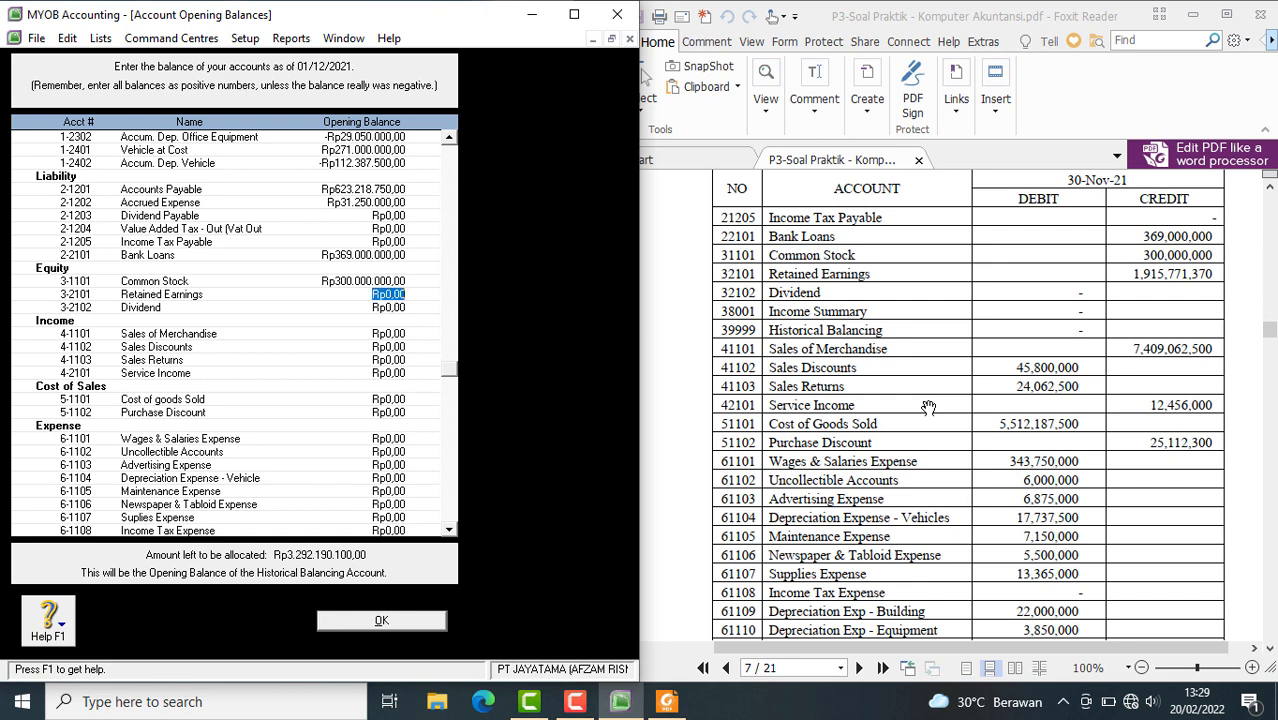
Set the opening balance of Retained Earnings to Rp1.915.771.370 and leave Dividend at zero
text(1.91)
text(5.)
text(771.)
text(370)
key(Tab)
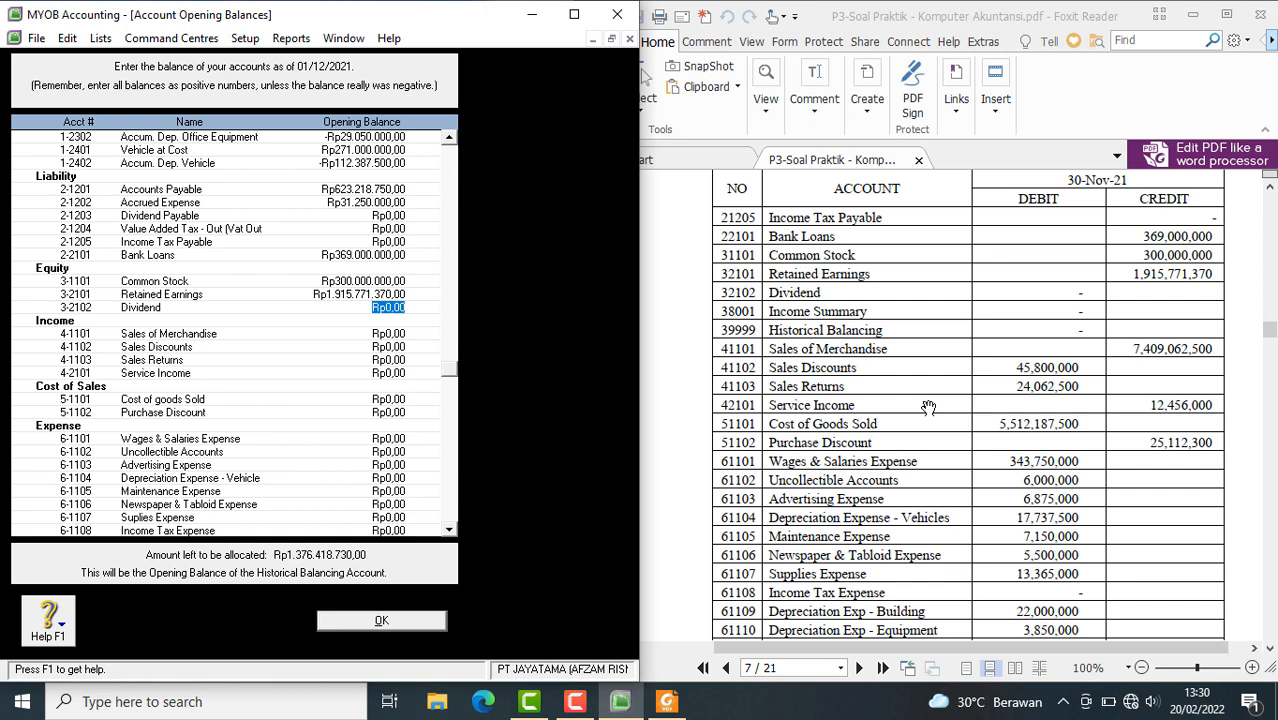
key(Tab)
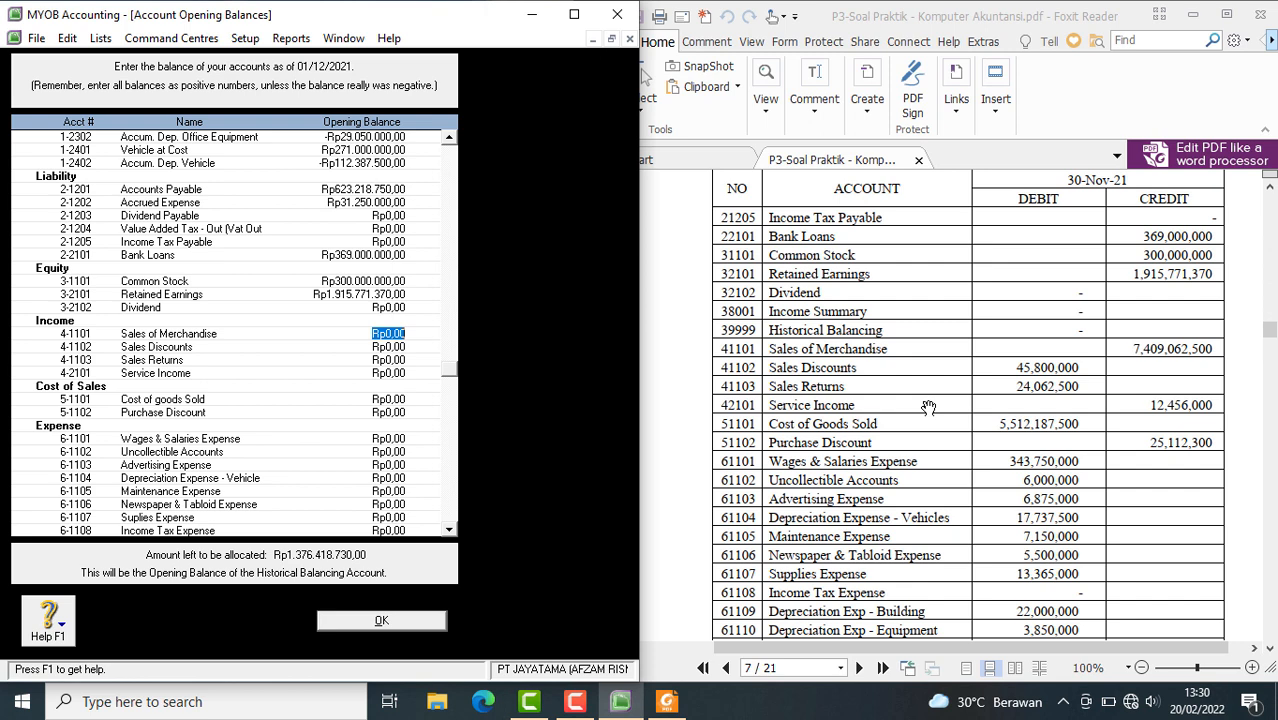
Enter an opening balance of Rp7.409.062.500 for Sales of Merchandise
text(7409062500)
key(Tab)
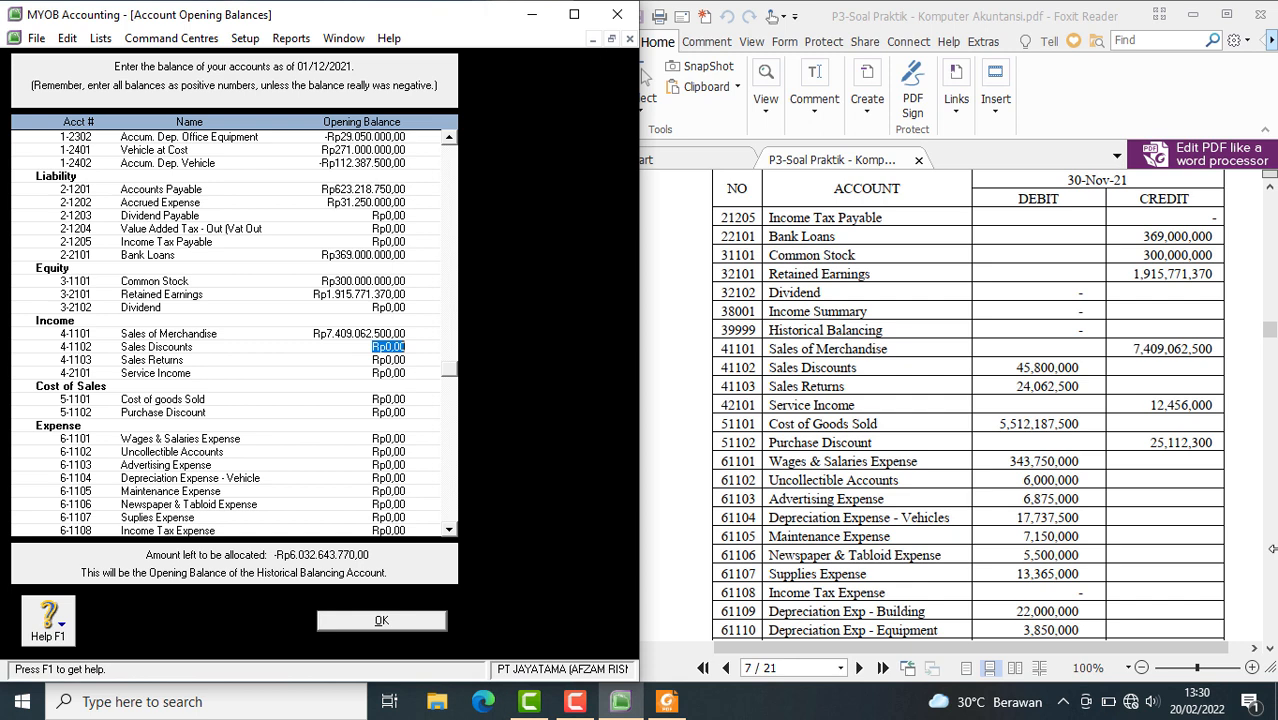
Enter negative opening balances of -Rp45.800.000 for Sales Discounts and -Rp24.062.500 for Sales Returns
text(45.)
text(800.00)
text(0)
key(Tab)
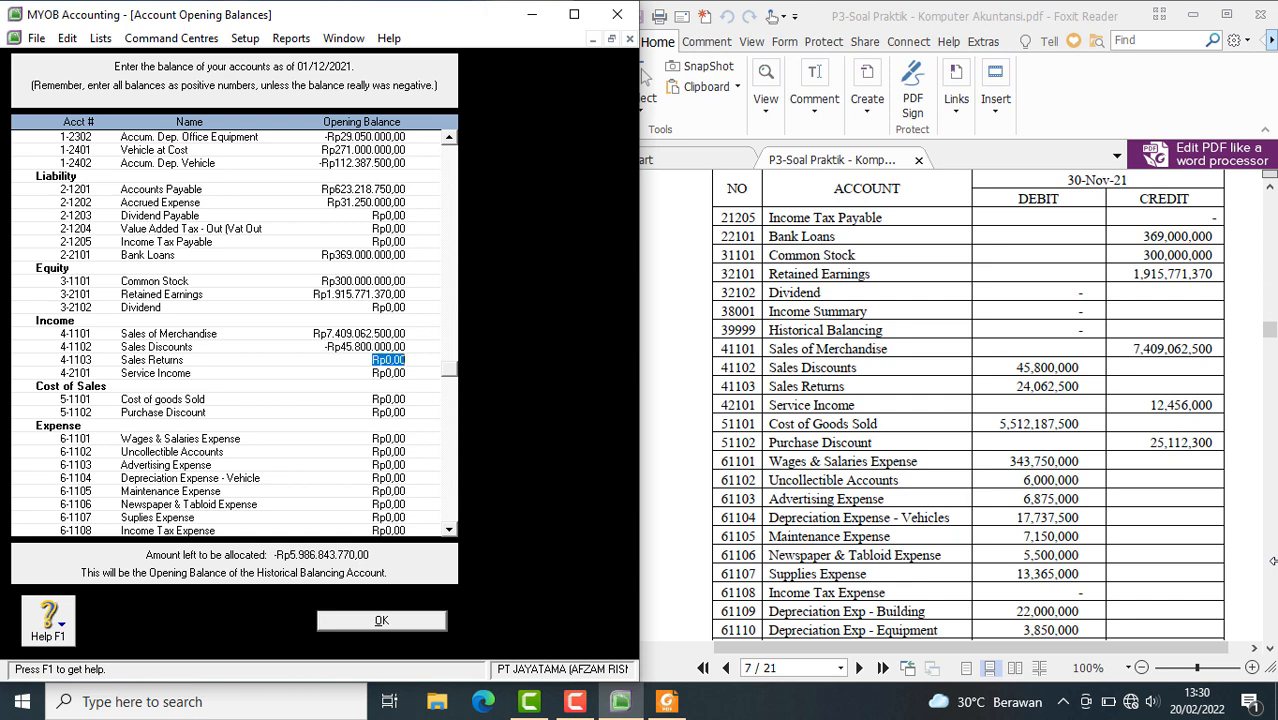
key(BackSpace)
text(-24062500)
key(Tab)
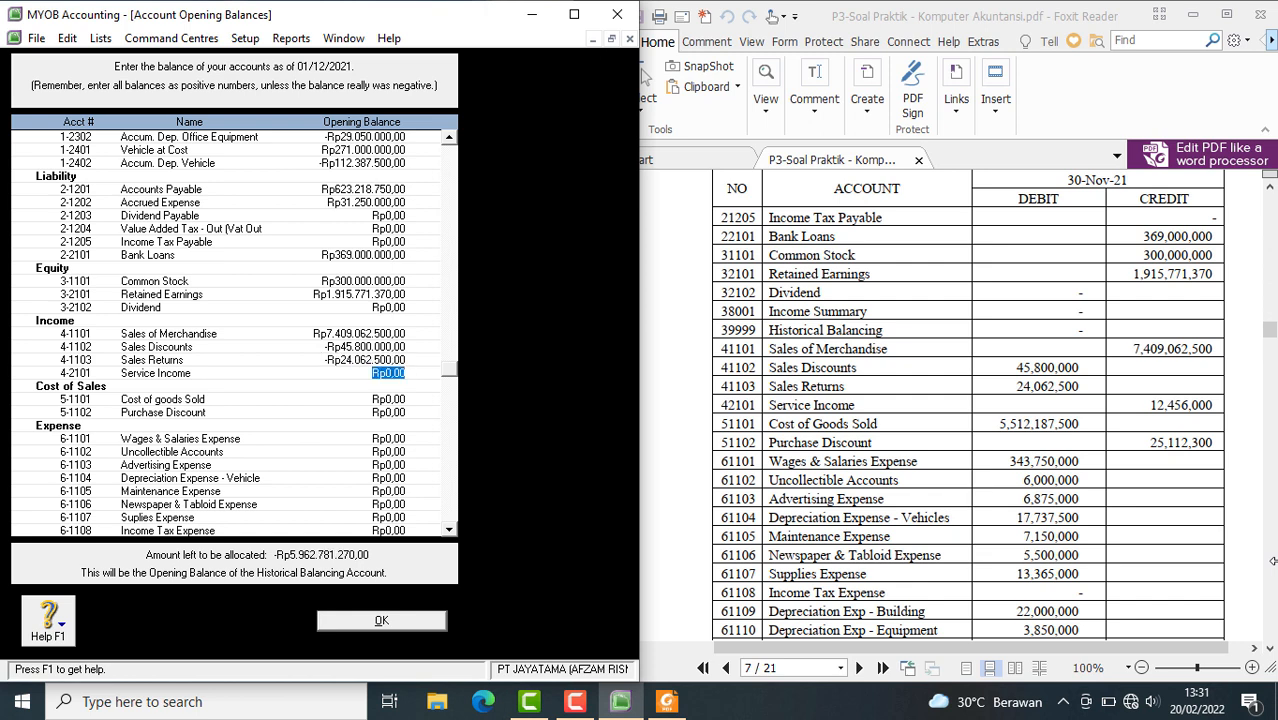
Set the opening balance of Service Income to Rp12.456.000
text(12456000)
key(Tab)
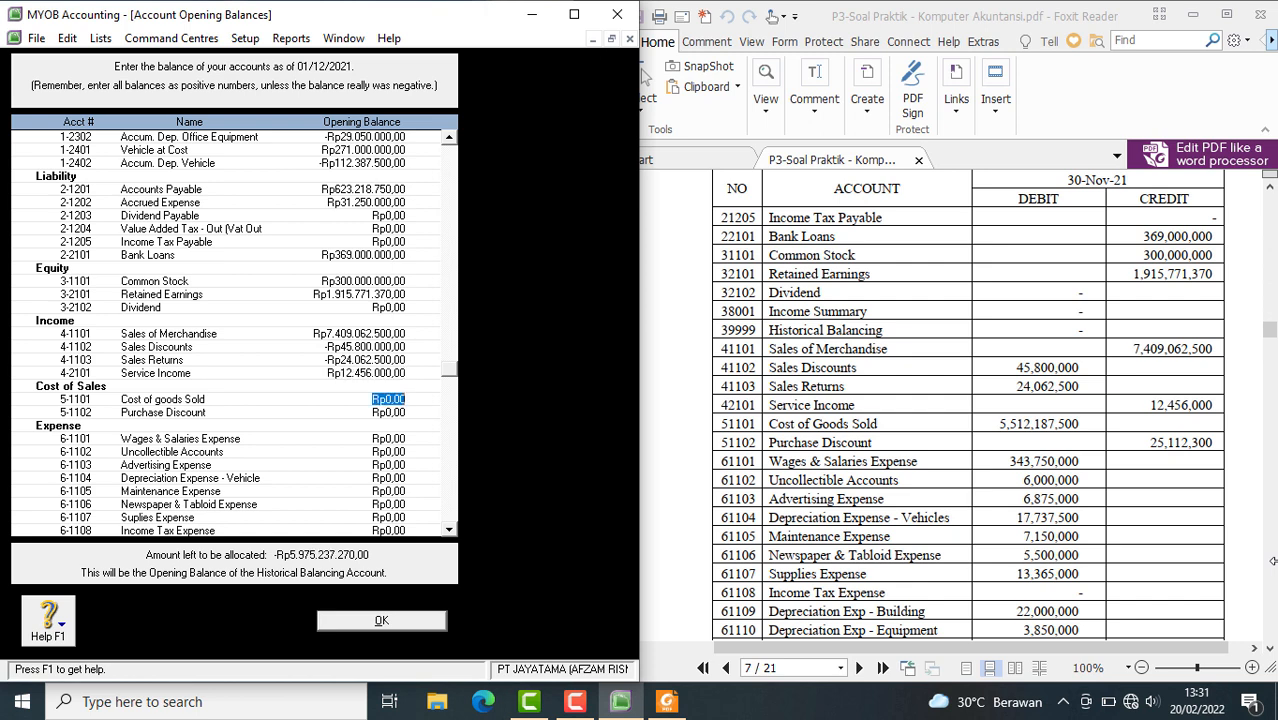
Set the opening balances of Cost of goods Sold to Rp5.512.187.500 and Purchase Discount to -Rp25.112.300
text(5.)
text(512.)
text(187.)
text(500)
key(Tab)
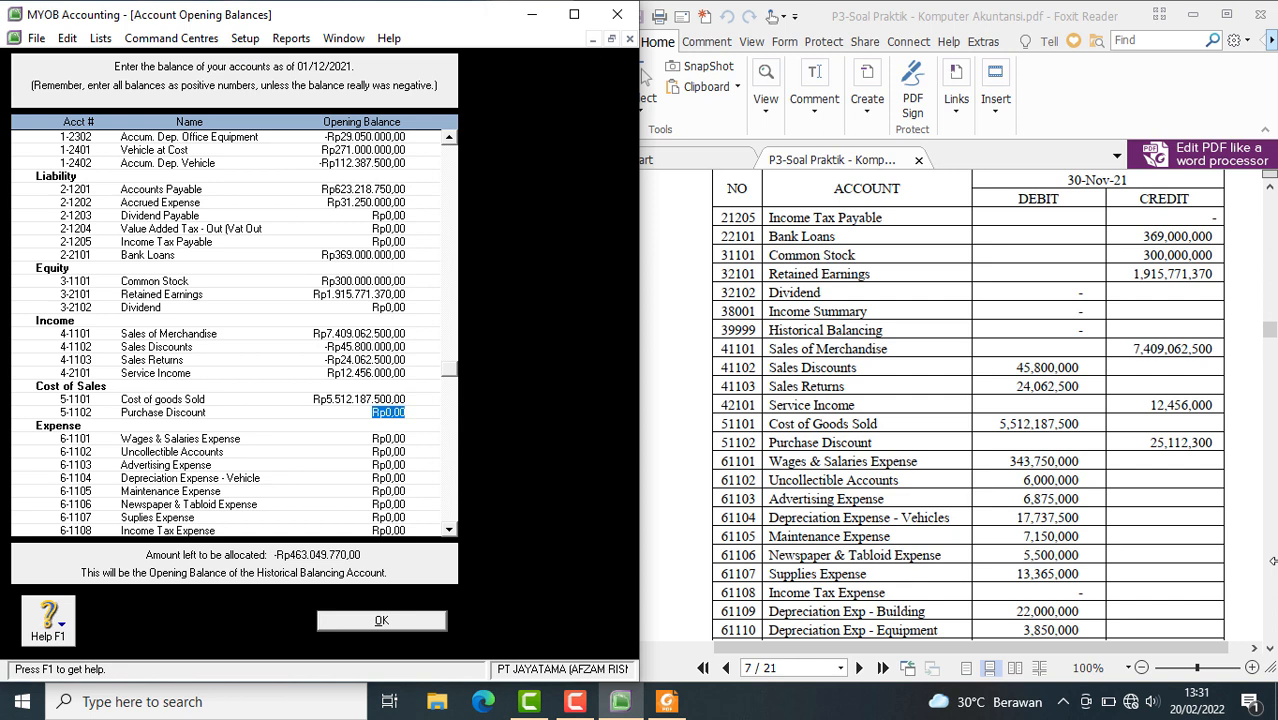
key(BackSpace)
text(-25112)
text(00)
key(Tab)
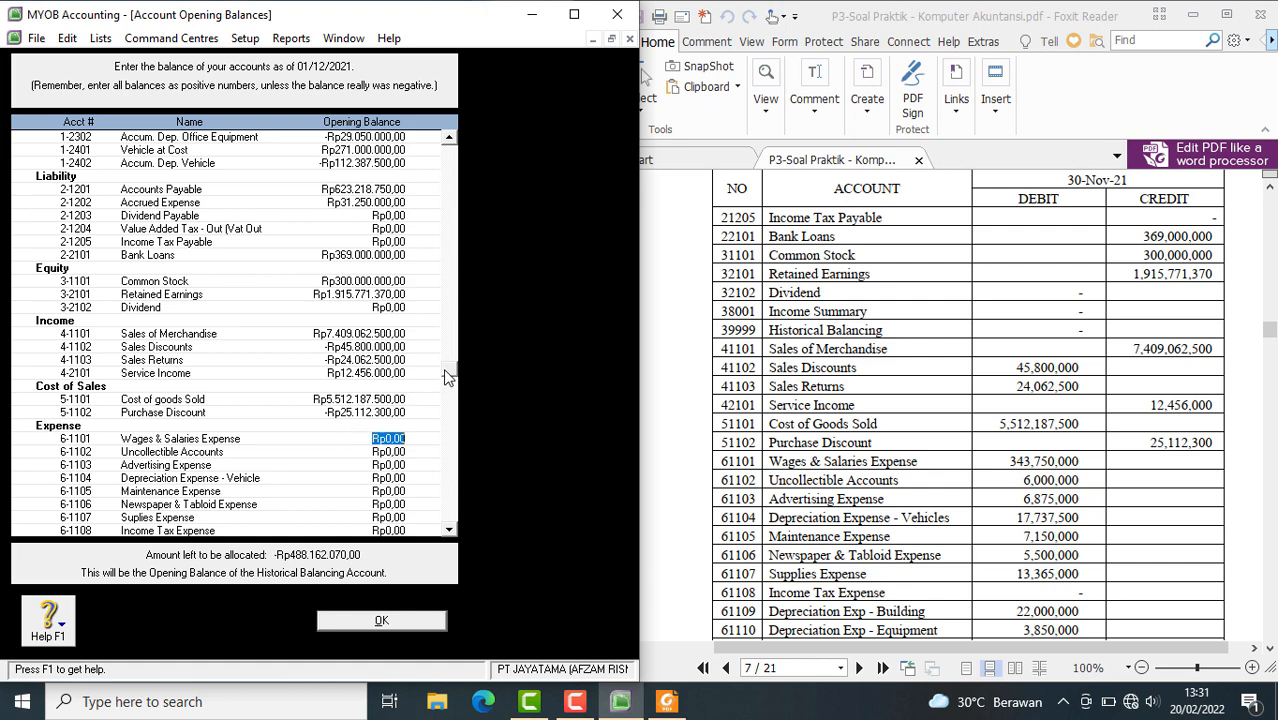
Enter opening balances of Rp343.750.000 for Wages & Salaries Expense and Rp6.000.000 for Uncollectible Accounts
scroll(448, 420, down, 1)
scroll(448, 423, down, 3)
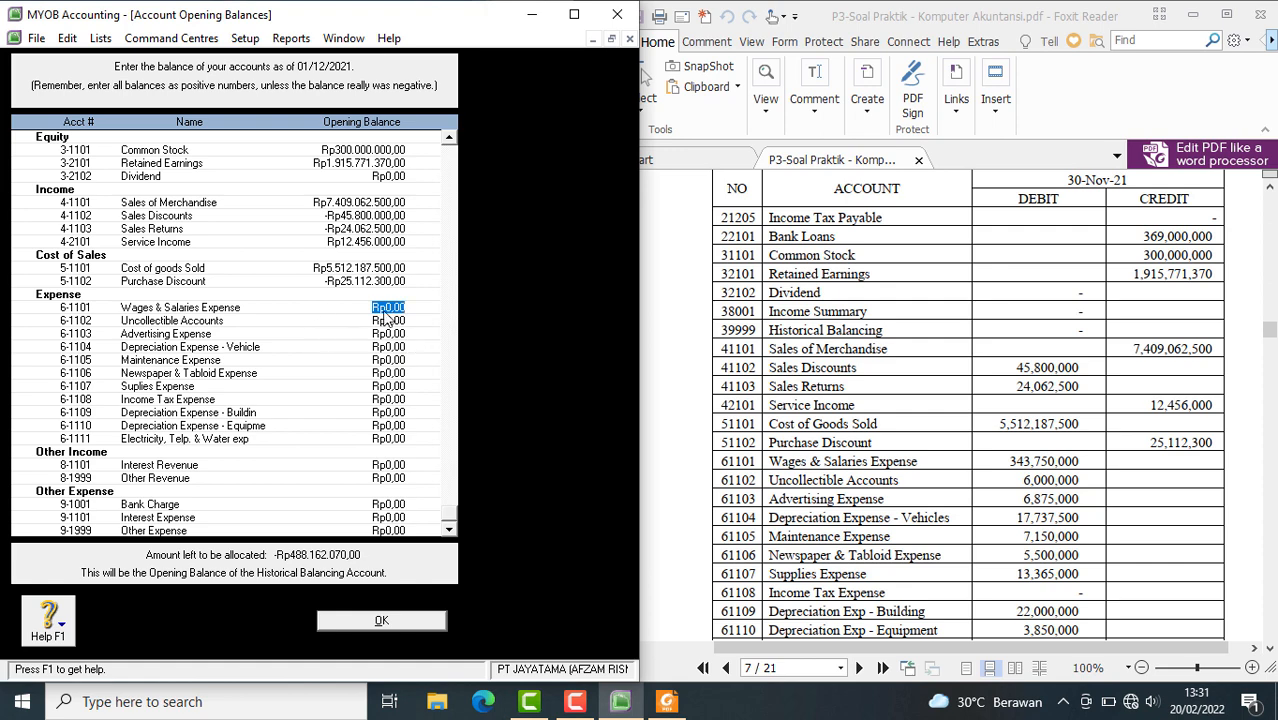
scroll(838, 487, down, 4)
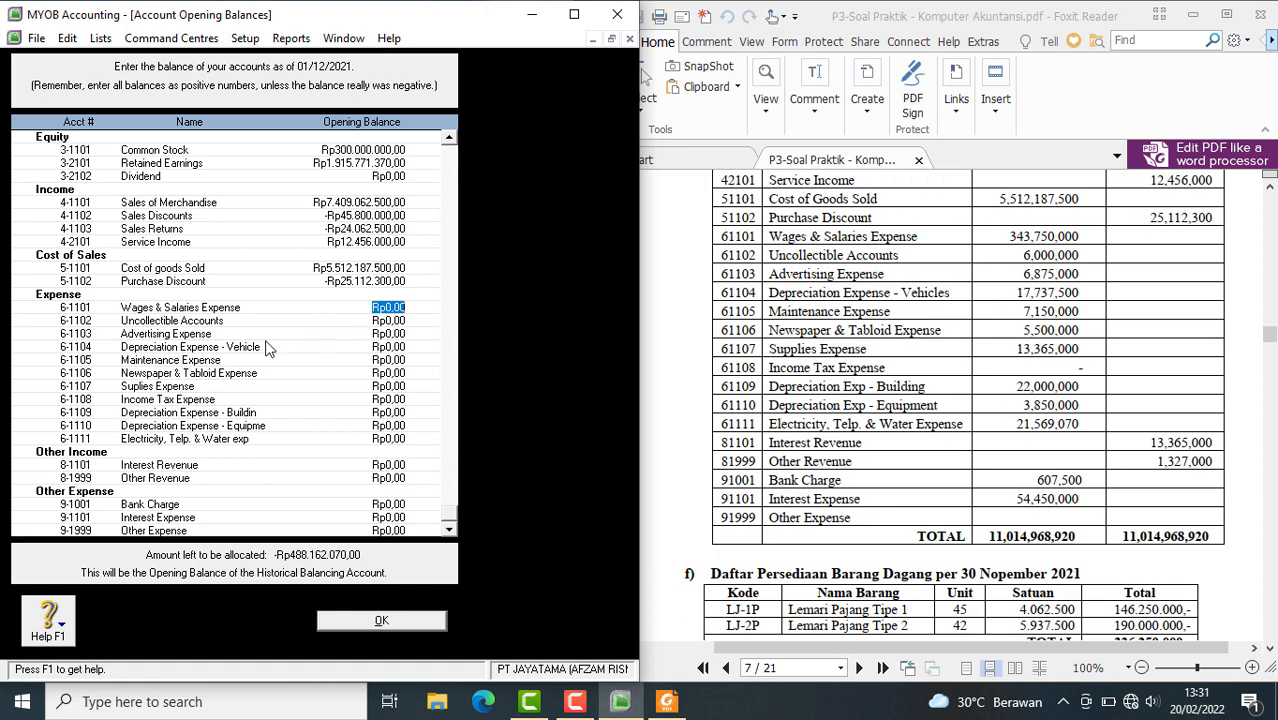
text(341)
key(BackSpace)
text(3750000)
key(Tab)
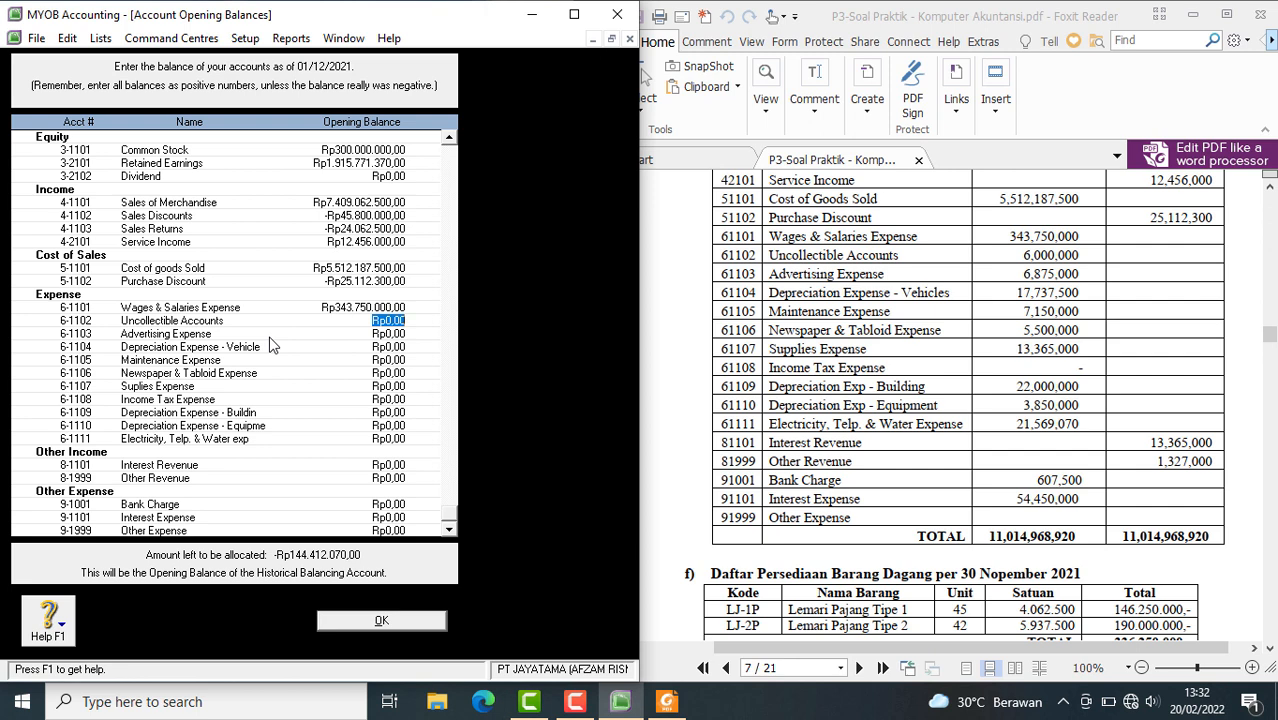
text(6000000)
key(Tab)
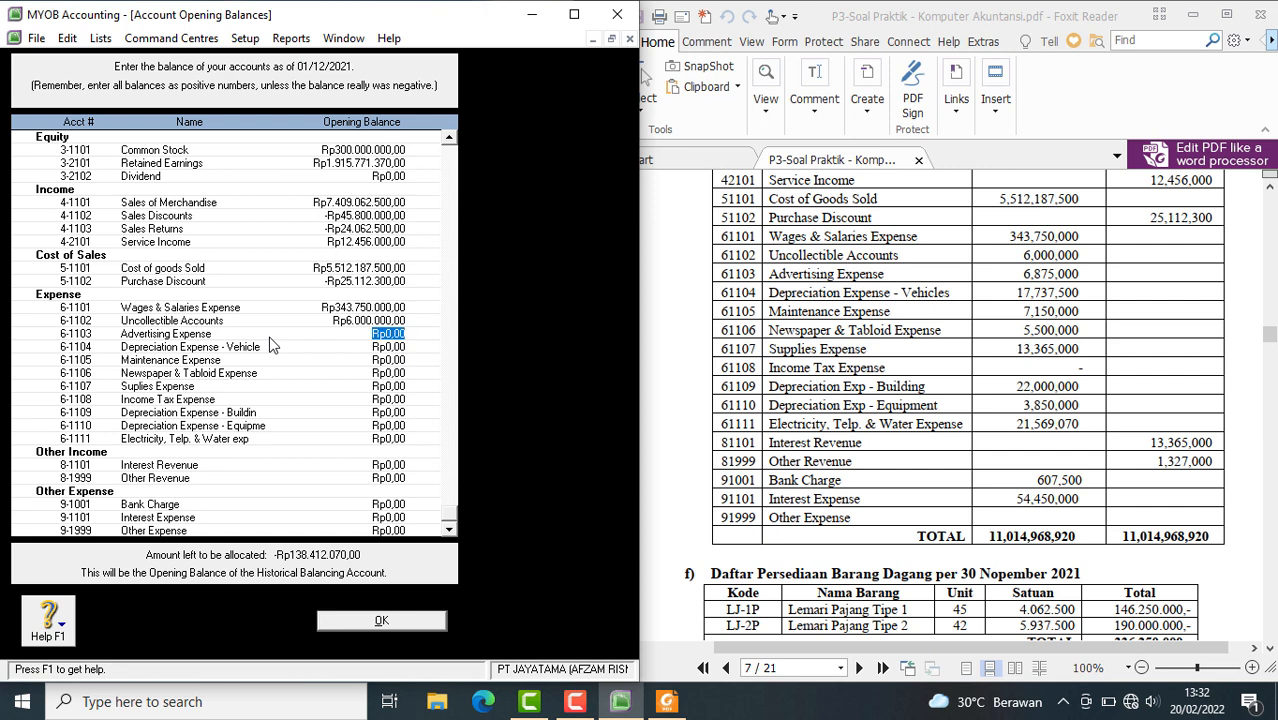
Set the opening balances of Advertising Expense to Rp6.875.000 and Depreciation Expense - Vehicle to Rp17.737.500
text(6875000)
key(Tab)
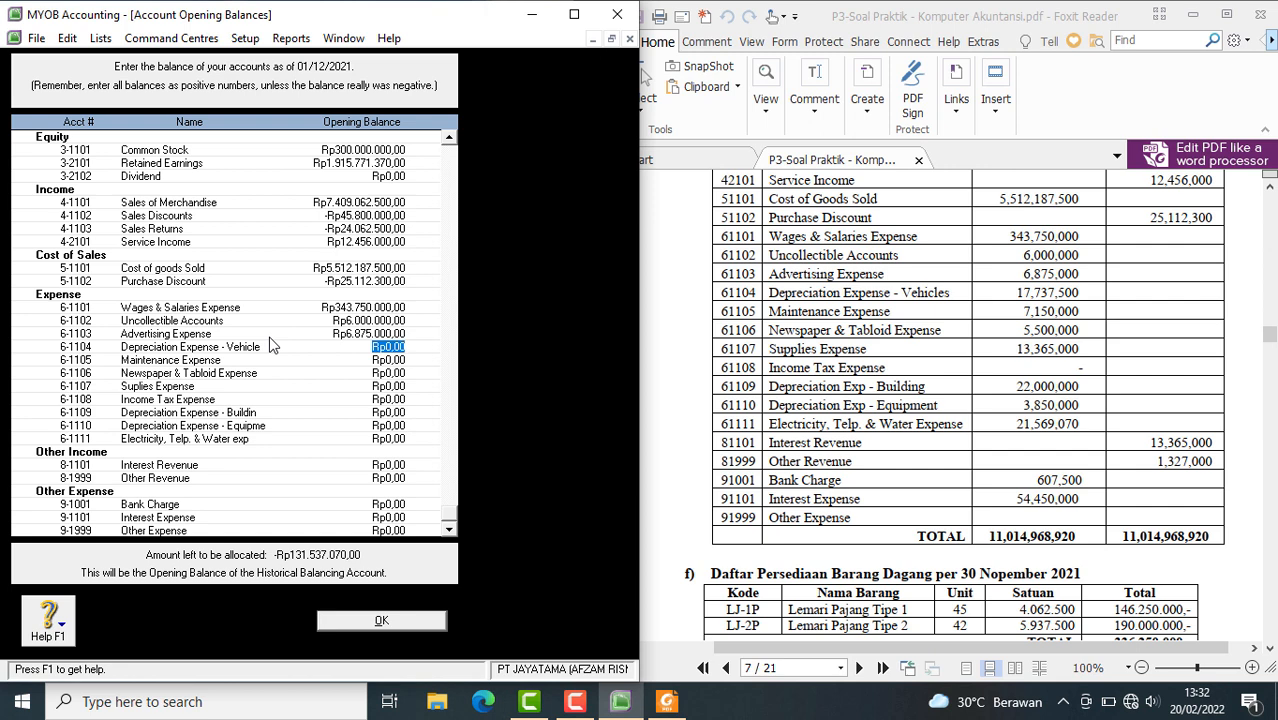
text(17737500)
key(Tab)
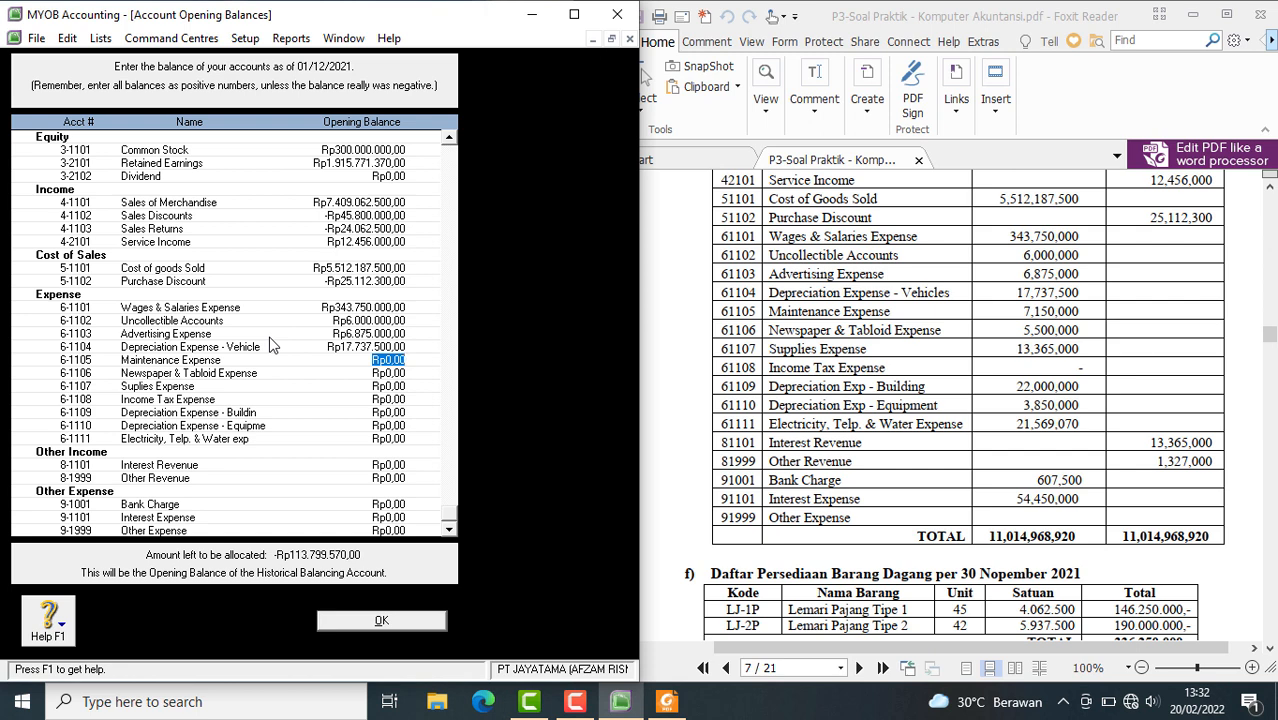
Enter opening balances of Rp7.150.000 for Maintenance Expense and Rp5.500.000 for Newspaper & Tabloid Expense
text(7.)
text(150.)
text(00)
text(00)
key(Tab)
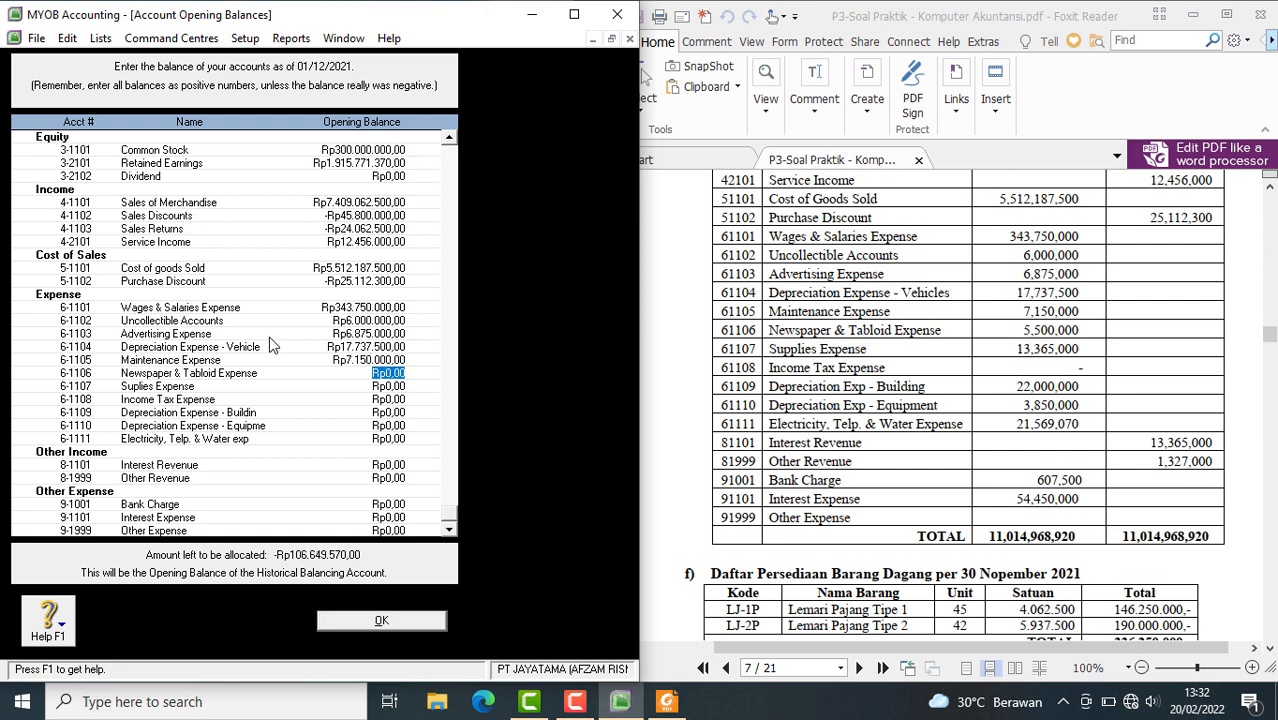
text(5500000)
key(Tab)
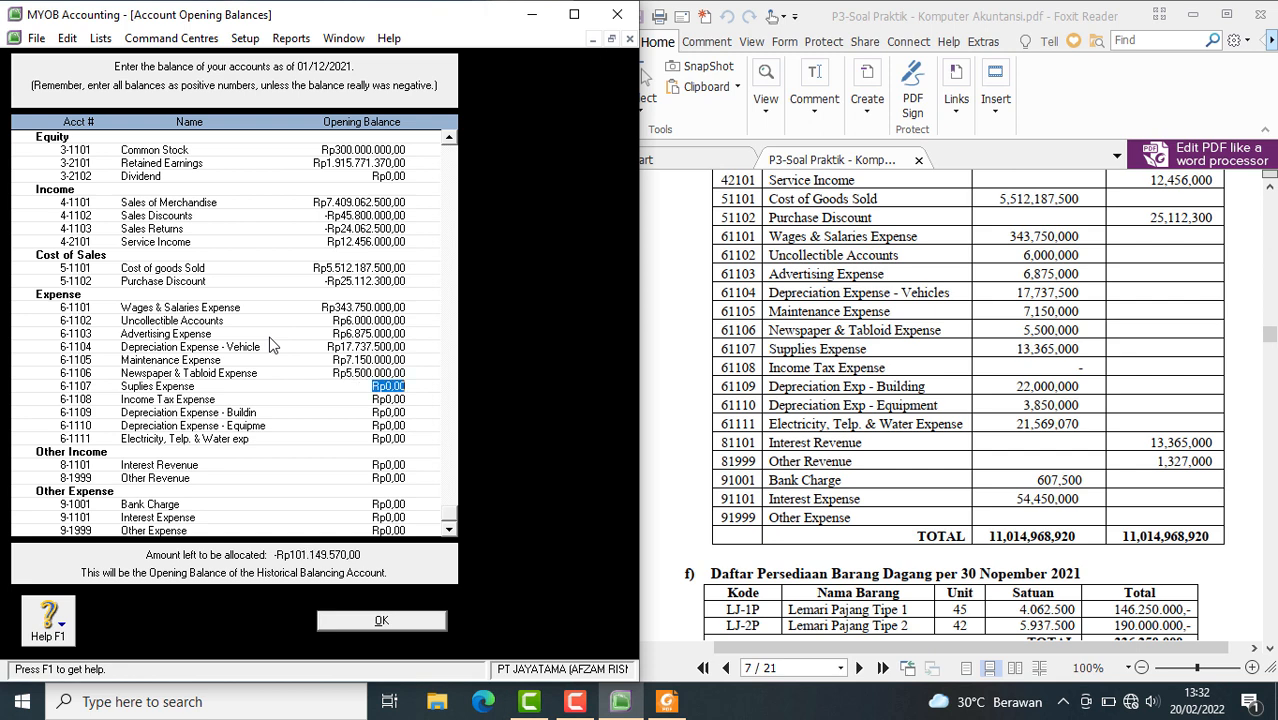
Set Suplies Expense to Rp13.365.000 and the building depreciation expense to Rp22.000.000, leaving Income Tax Expense at zero
text(13365000)
key(Tab)
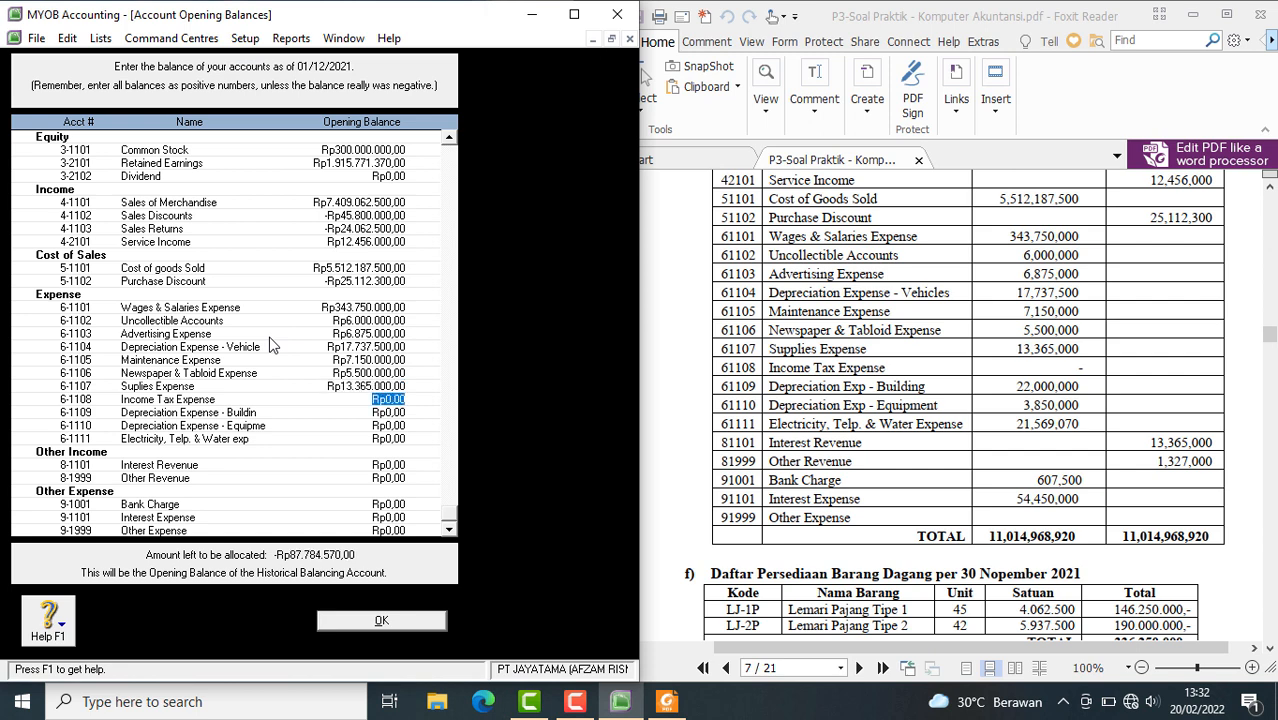
key(Tab)
text(220000000)
key(BackSpace)
key(Tab)
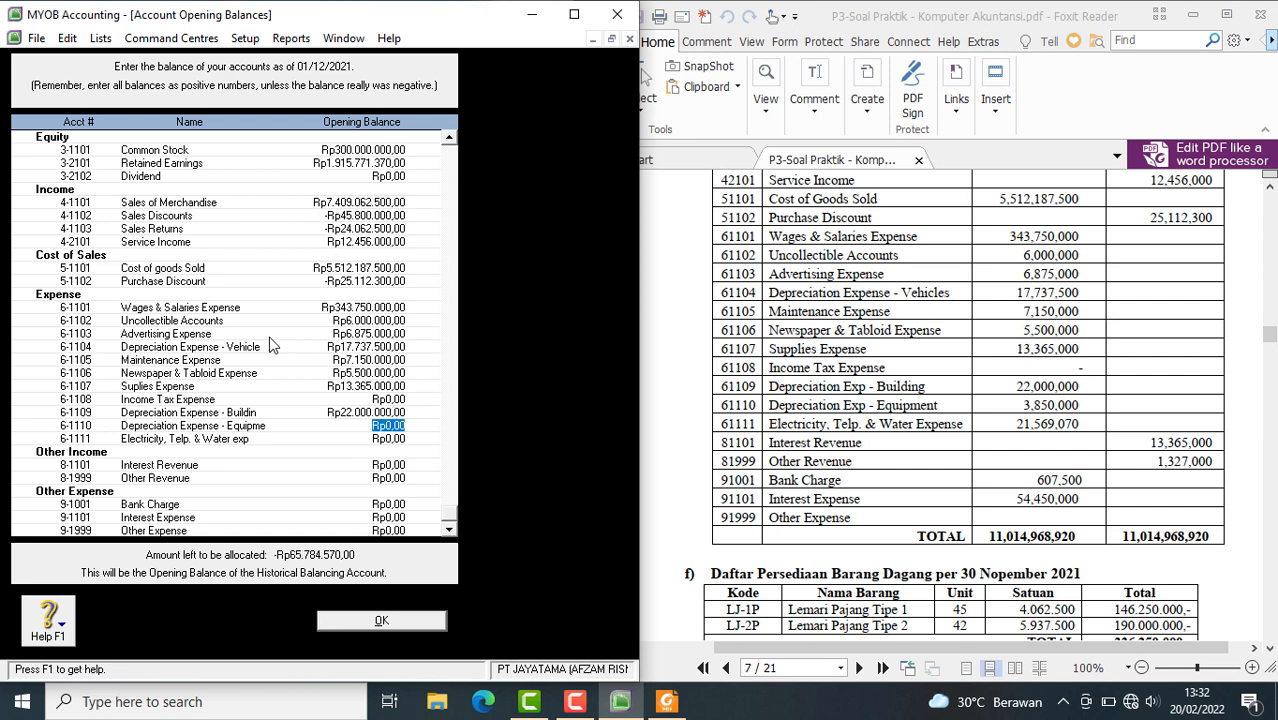
Enter opening balances of Rp3.850.000 for the equipment depreciation expense and Rp21.569.070 for the electricity, telephone and water expense
text(3850000)
key(Tab)
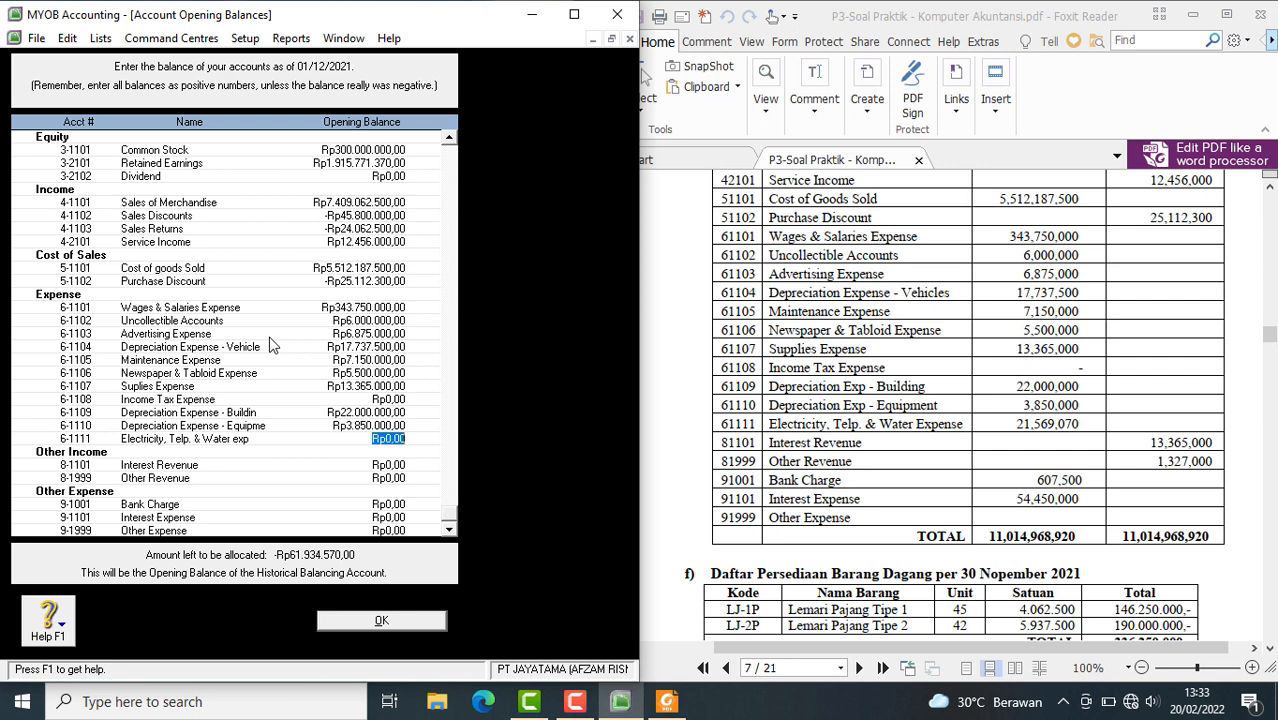
text(21569070)
key(Tab)
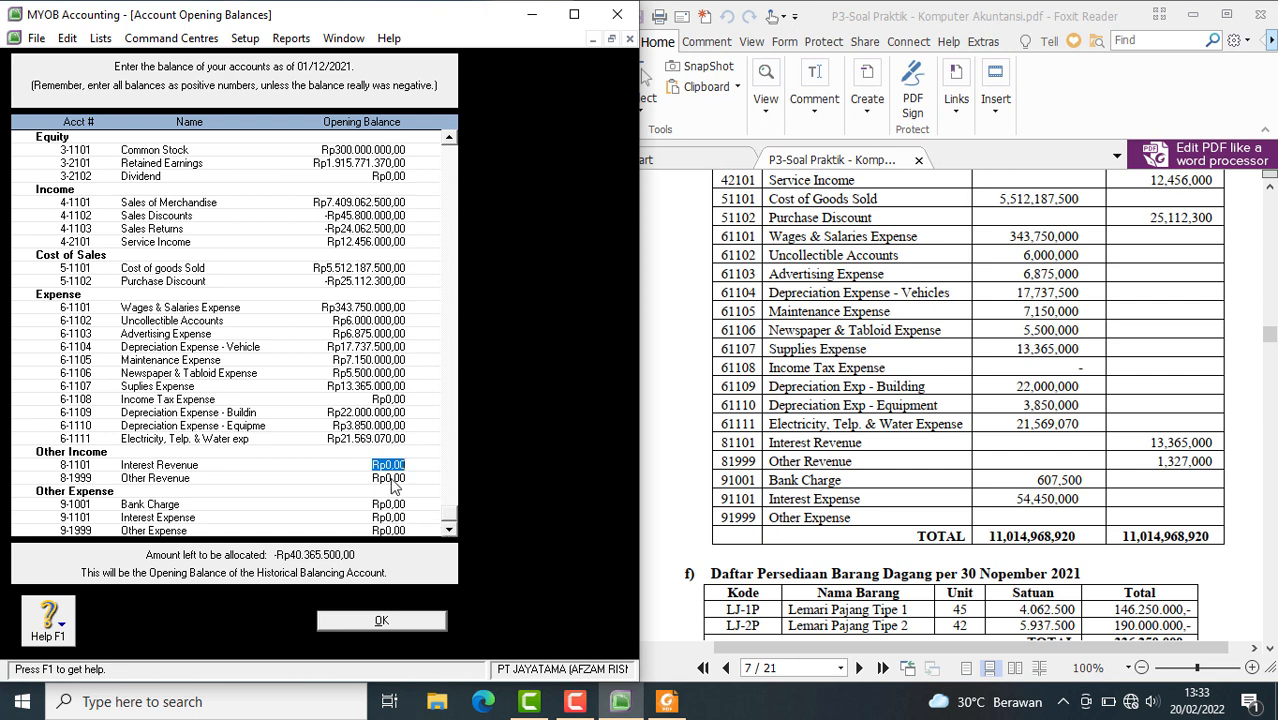
Set the opening balances of Interest Revenue to Rp13.365.000 and Other Revenue to Rp1.327.000
text(13.3)
text(65.)
text(000)
key(Tab)
text(1327)
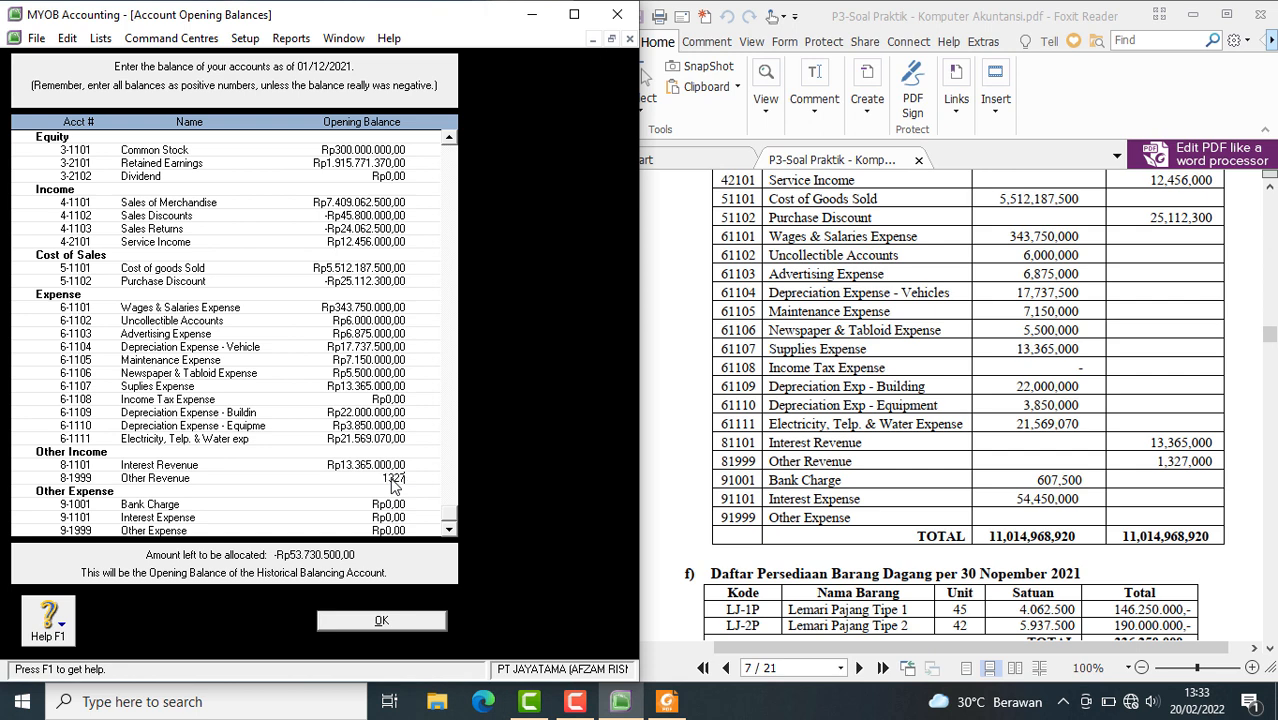
text(000)
key(Tab)
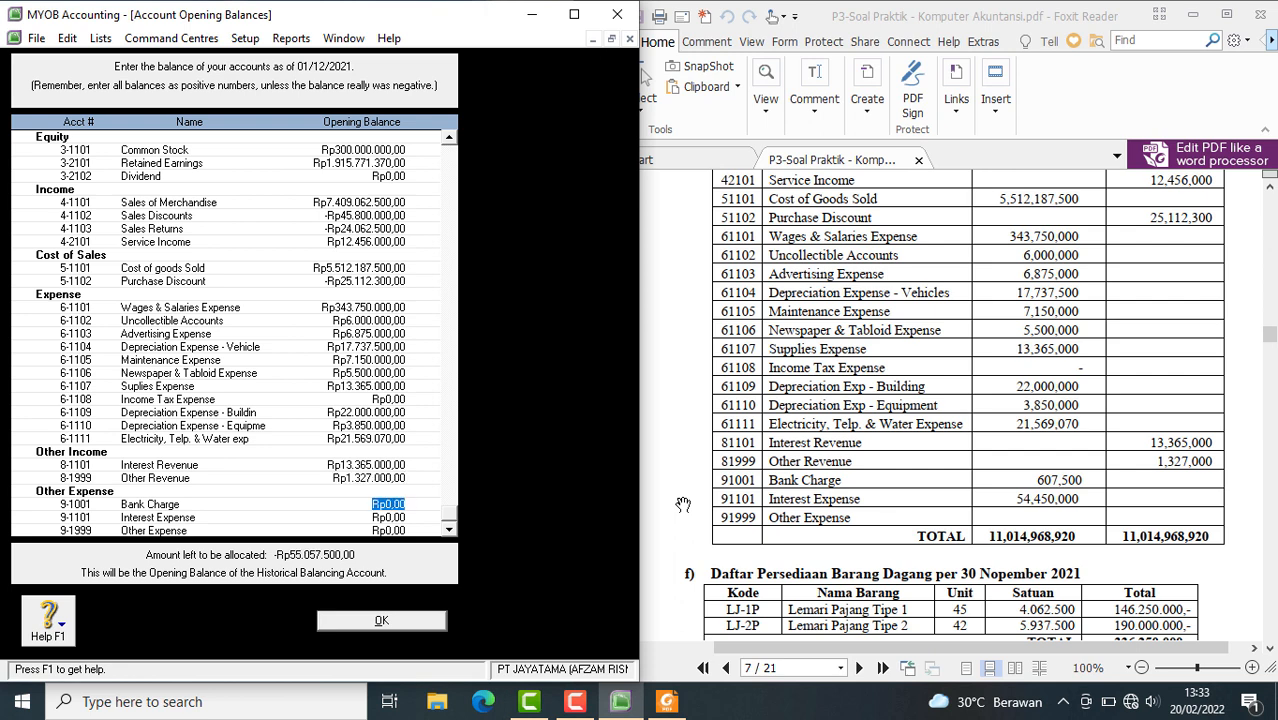
Enter opening balances of Rp607.500 for Bank Charge and Rp54.450.000 for Interest Expense
text(6-7)
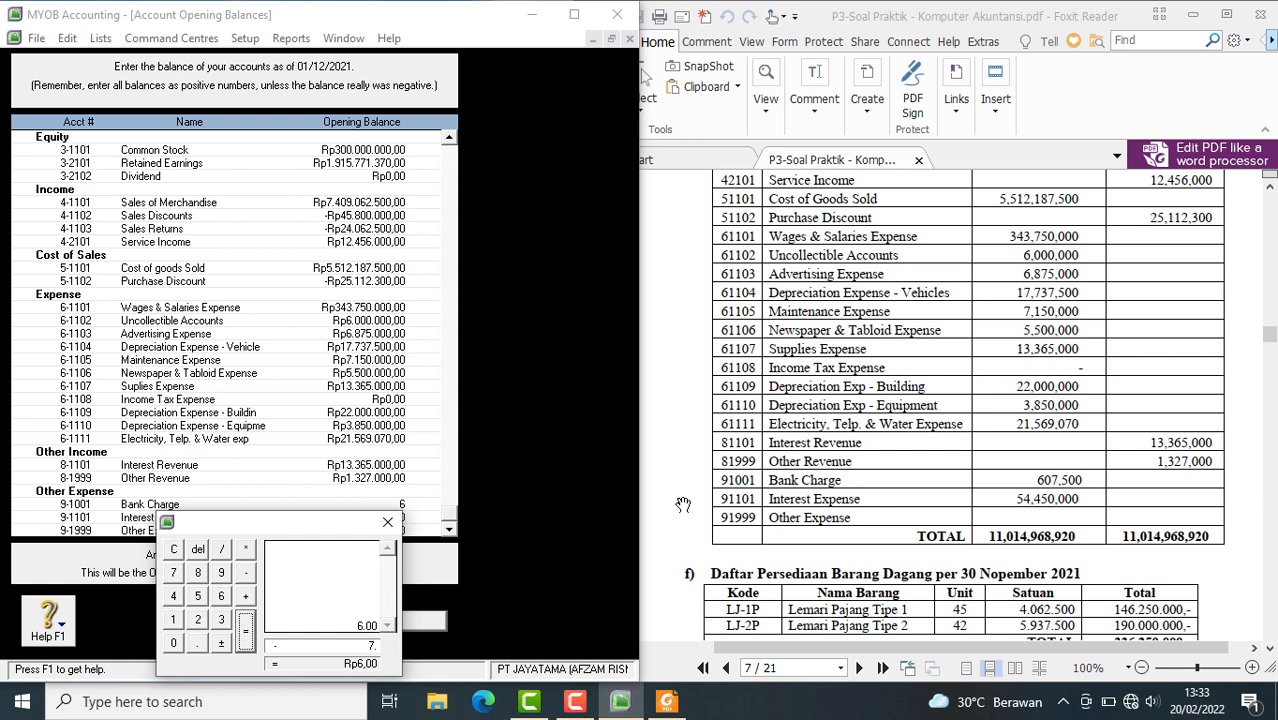
click(390, 522)
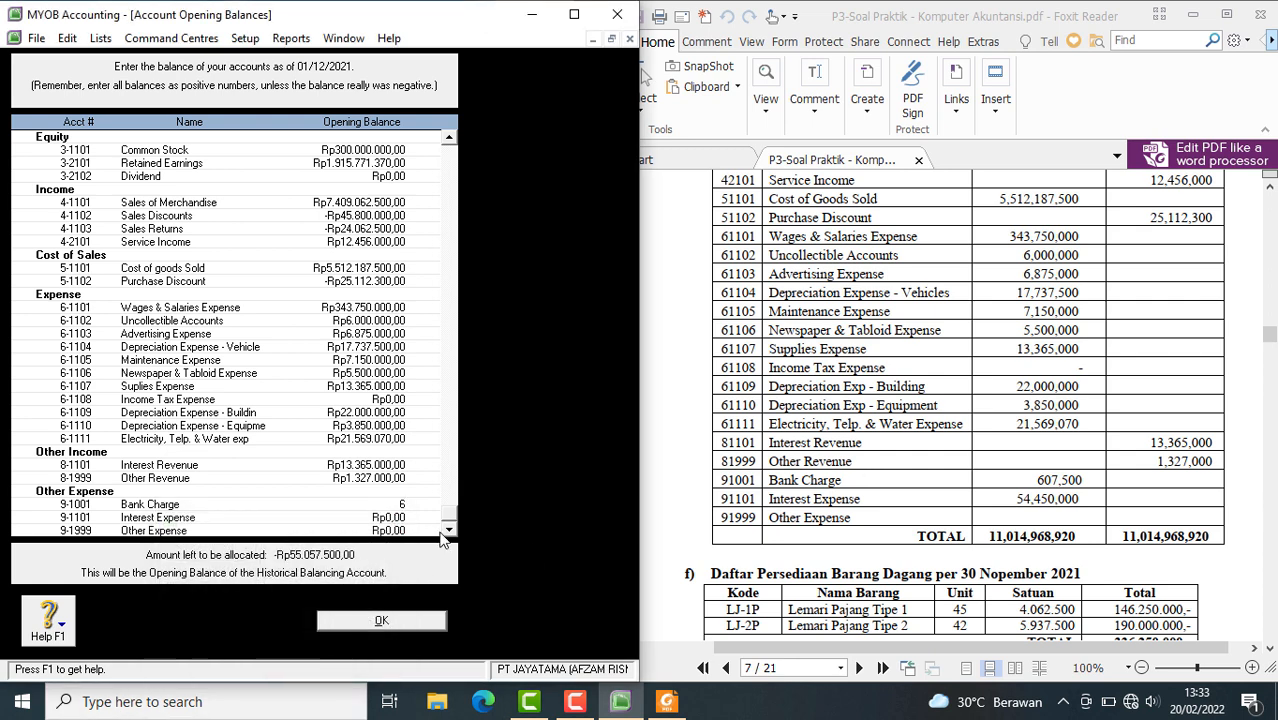
text(07.)
text(50)
text(0)
key(Tab)
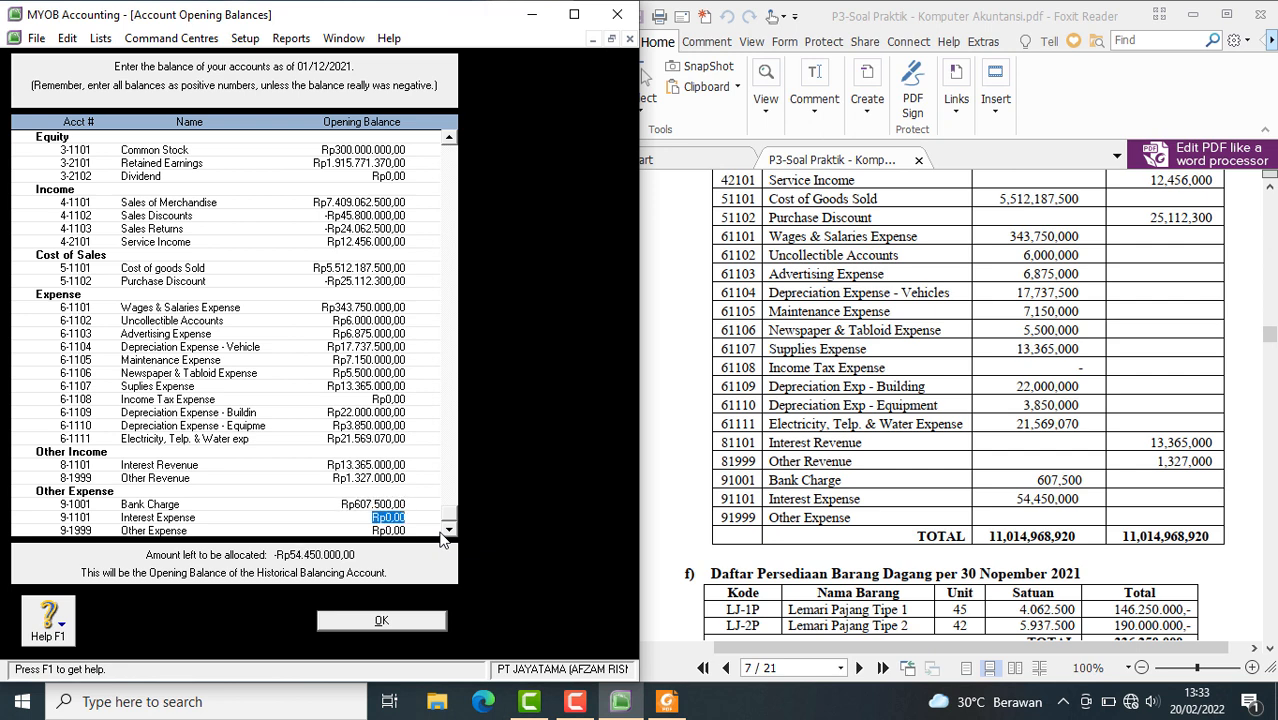
text(54450000)
key(Tab)
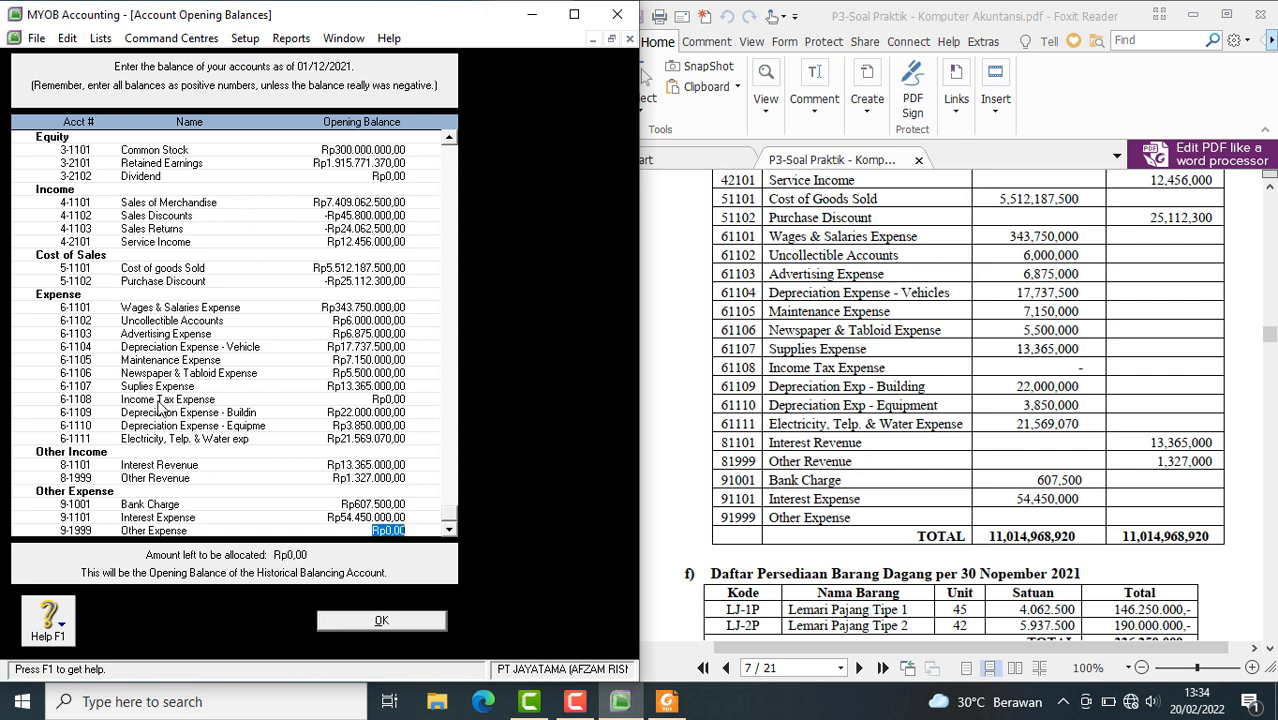
Display the Trial Balance report for December 2021 and check its totals against the PDF
click(293, 39)
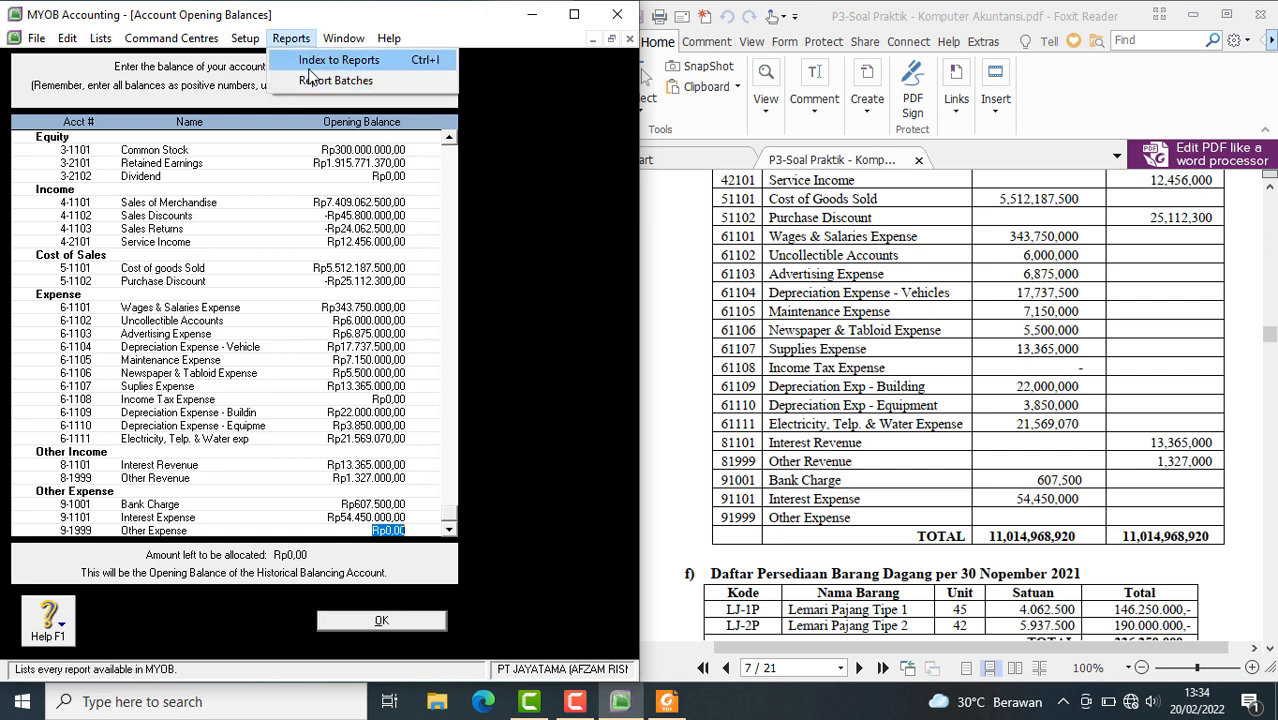
click(325, 61)
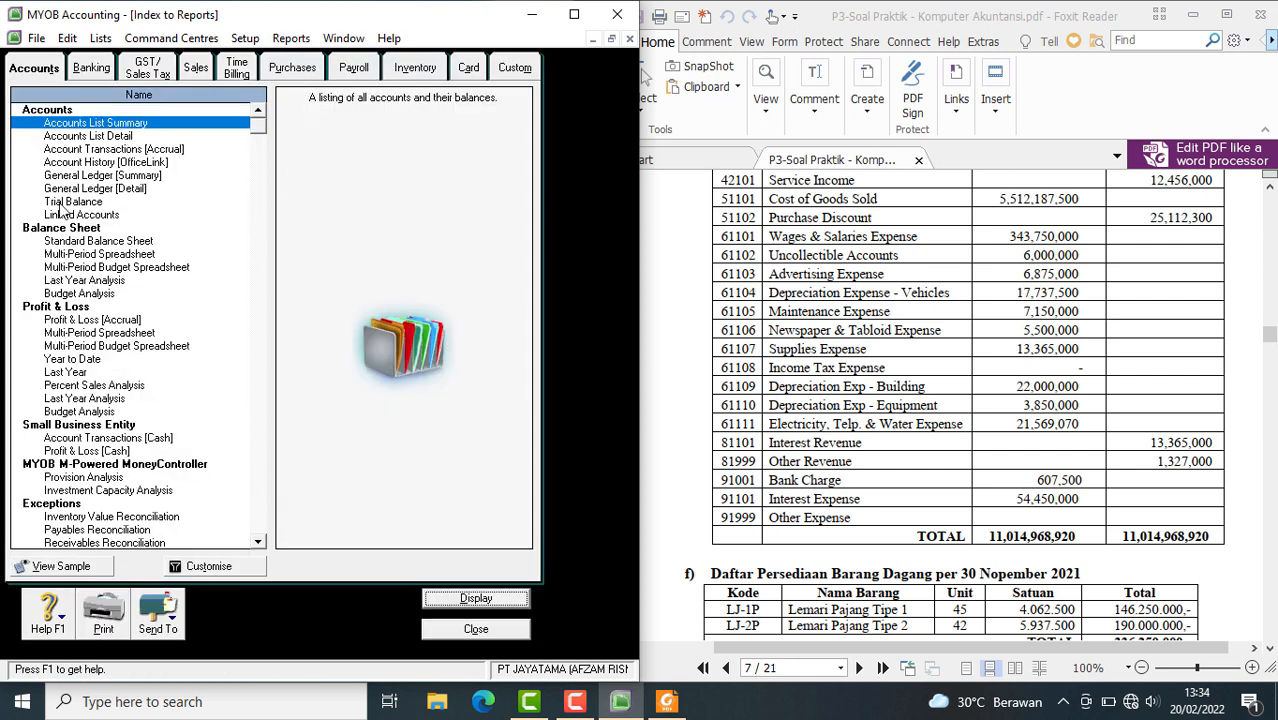
click(62, 203)
click(459, 598)
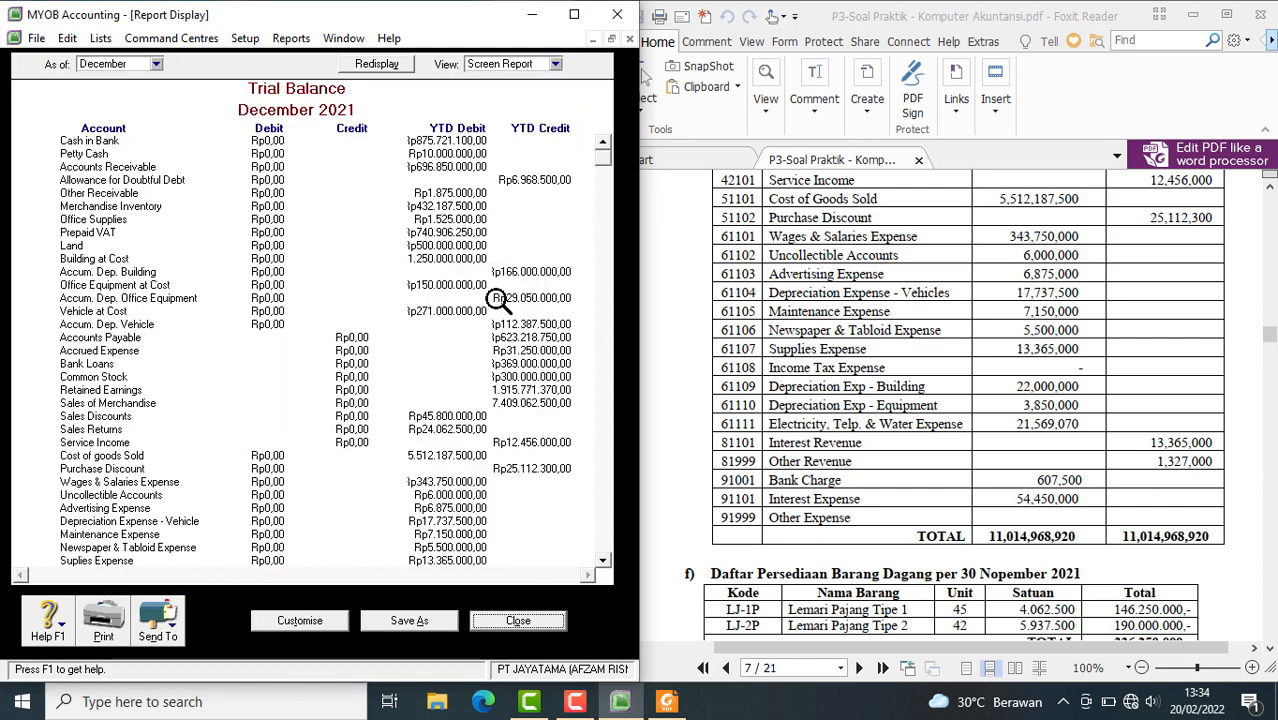
scroll(497, 300, down, 4)
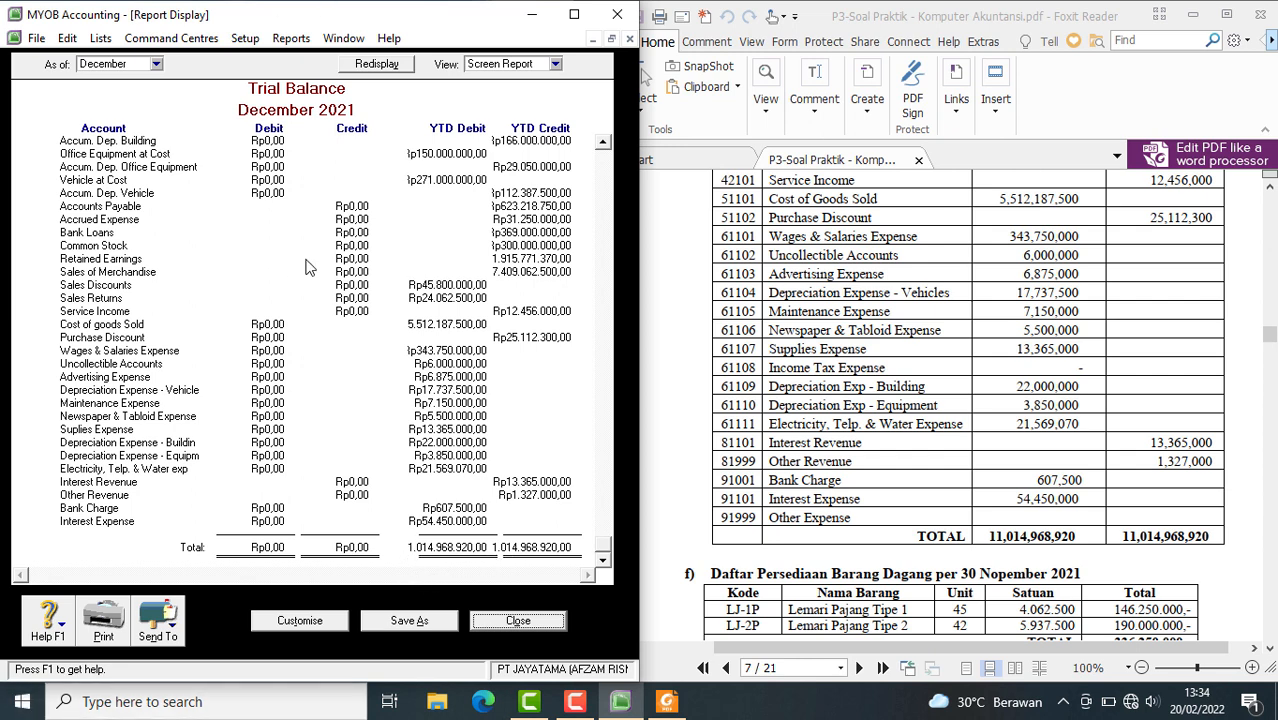
Switch the Trial Balance to November, review its balances down to the totals, and return the report to December
click(157, 64)
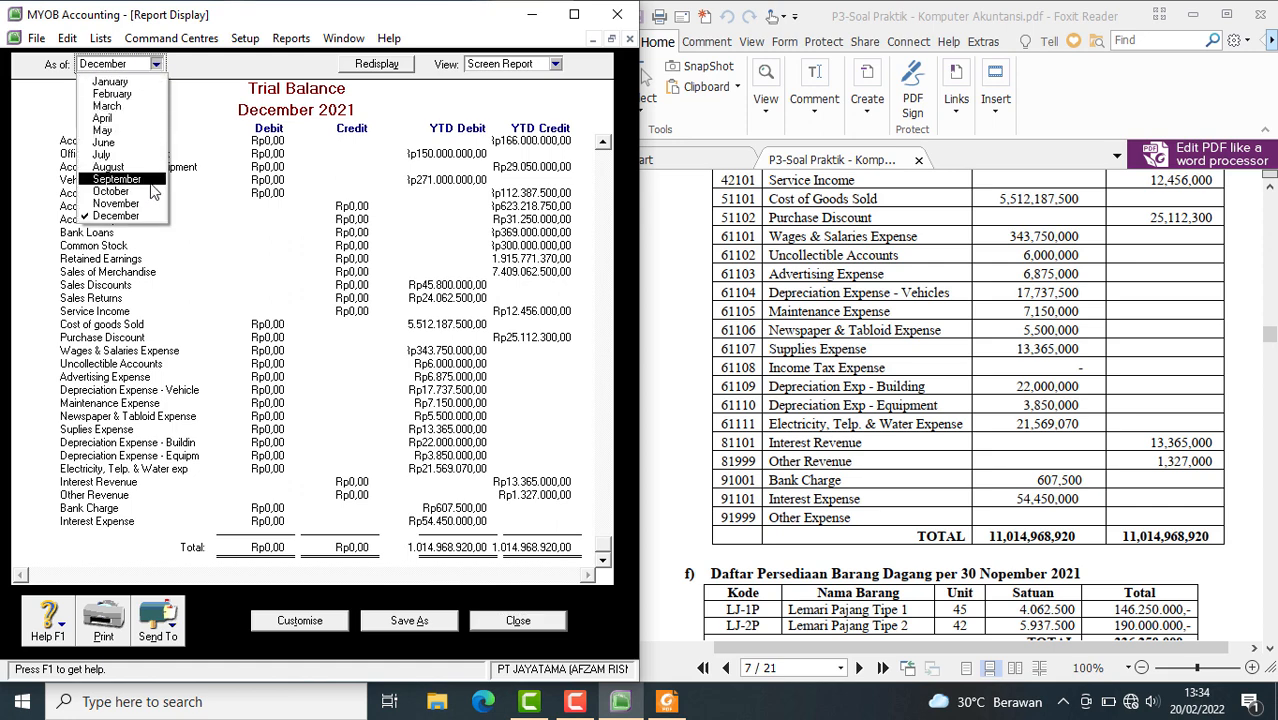
click(143, 205)
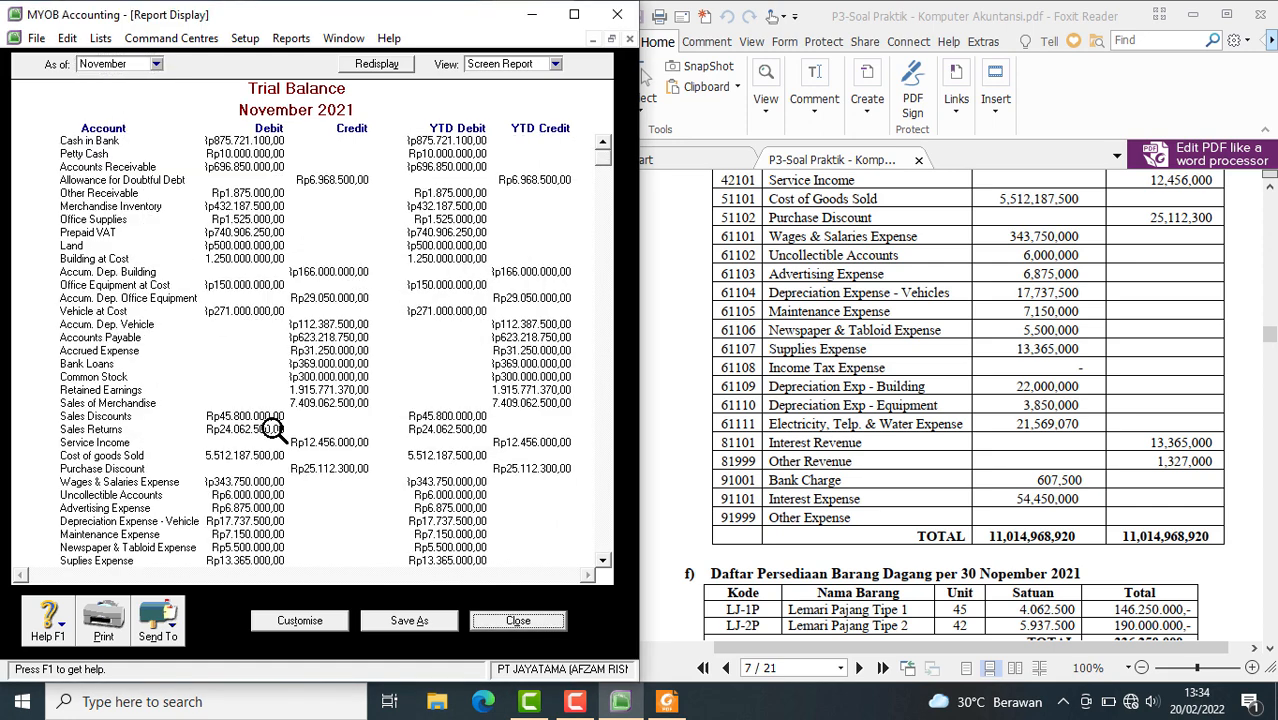
scroll(300, 440, down, 3)
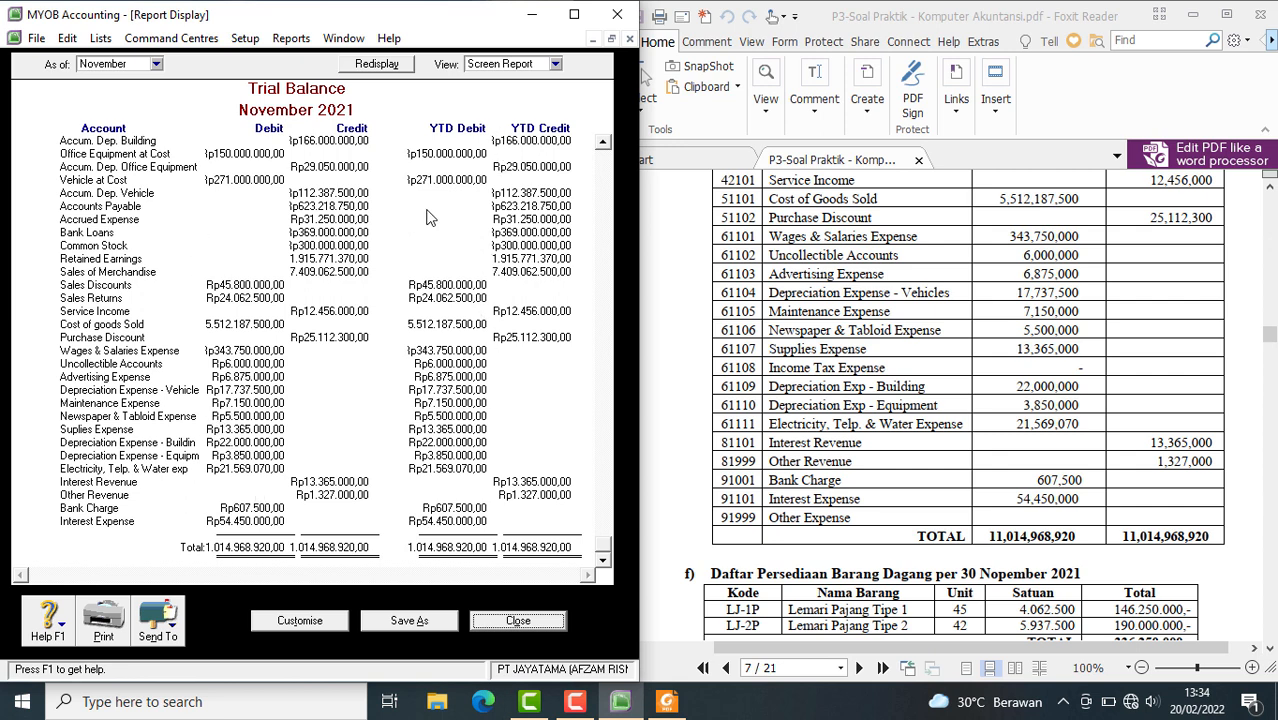
click(156, 64)
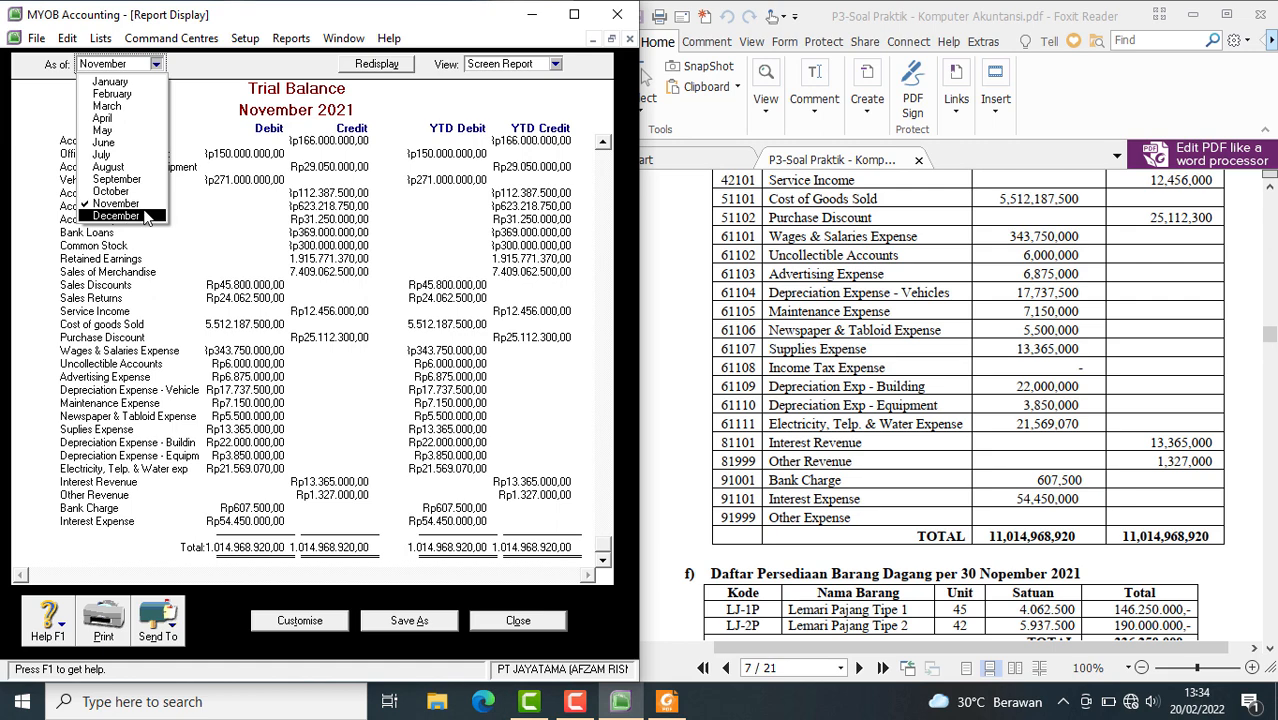
click(145, 218)
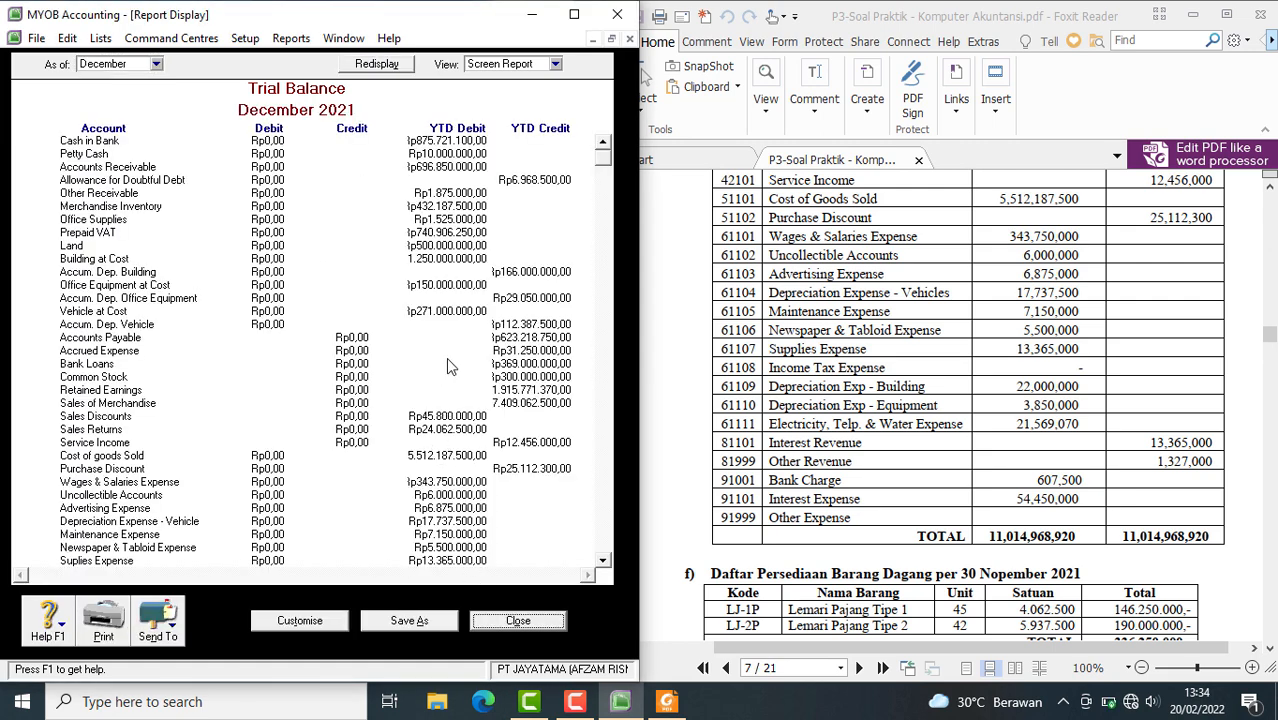
scroll(446, 360, down, 3)
scroll(450, 378, up, 3)
scroll(500, 458, down, 4)
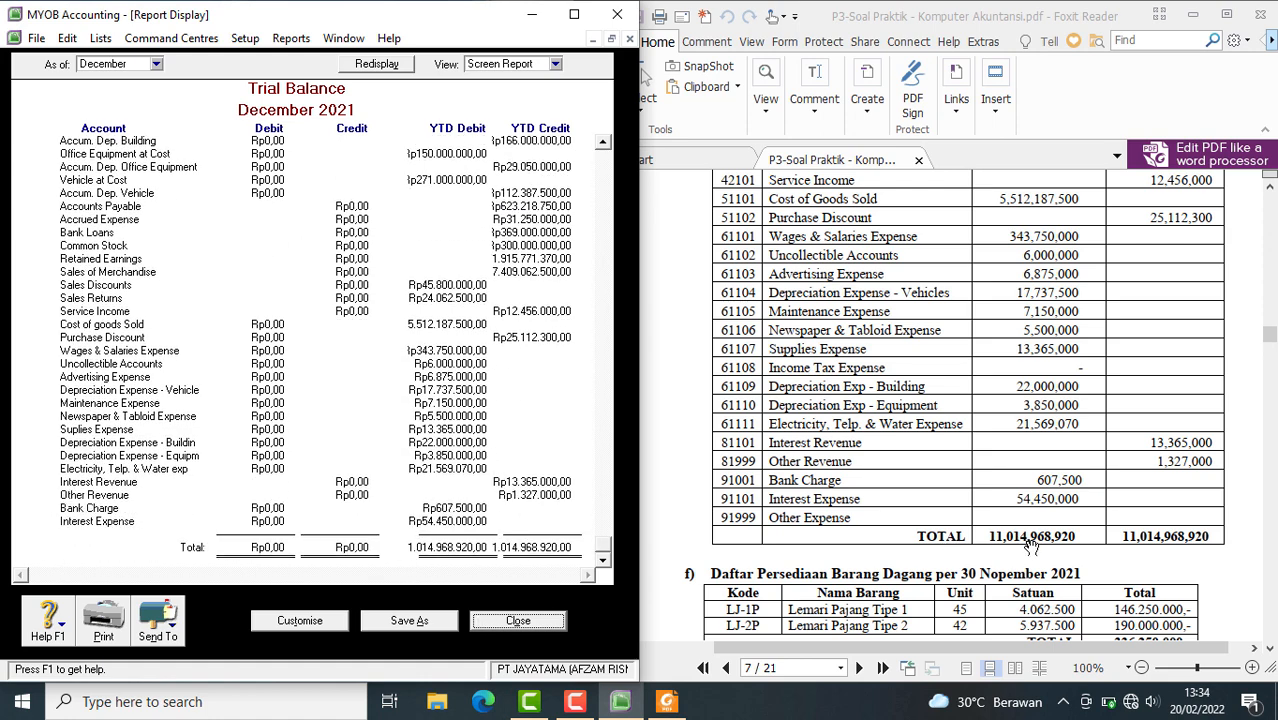
click(506, 618)
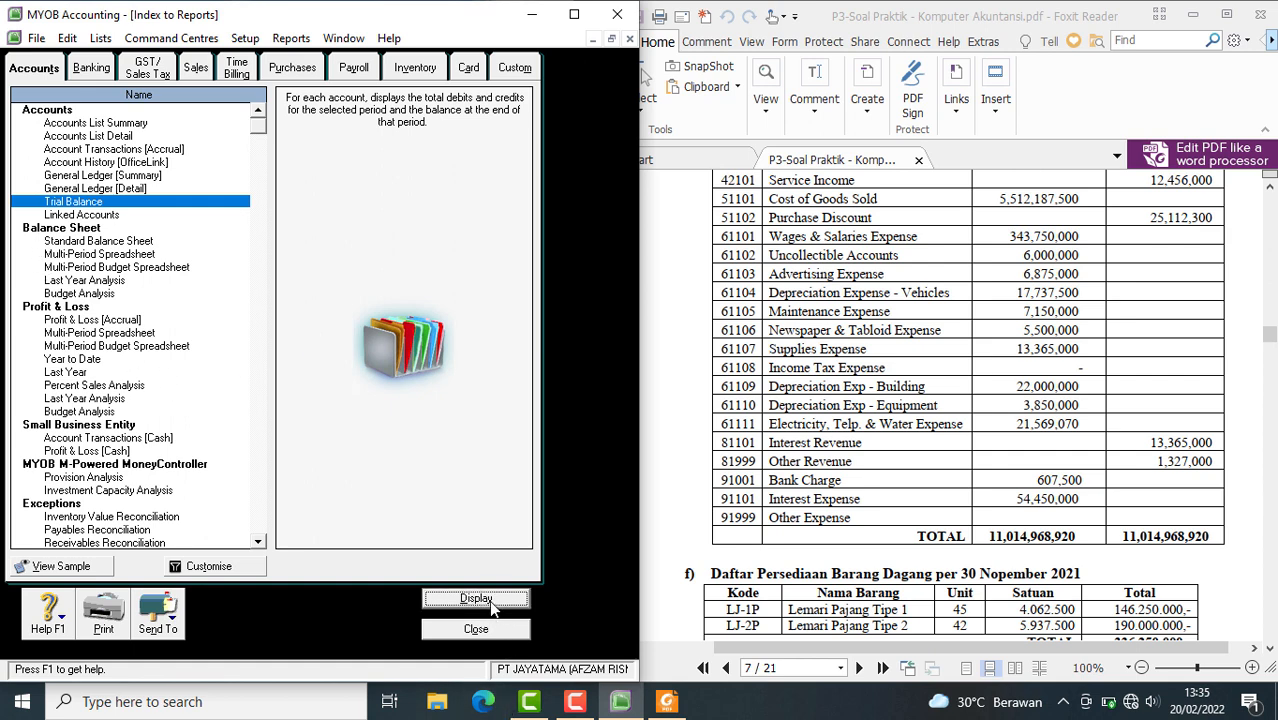
click(476, 598)
scroll(510, 320, down, 4)
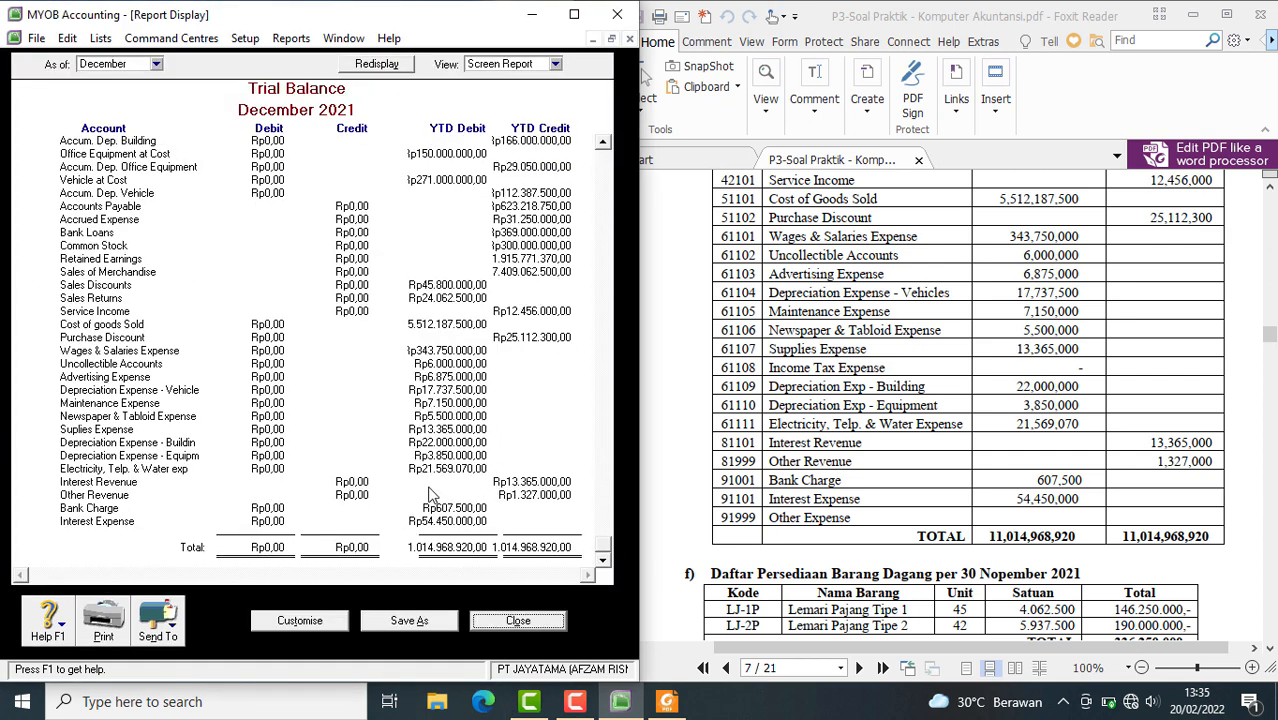
scroll(468, 545, up, 4)
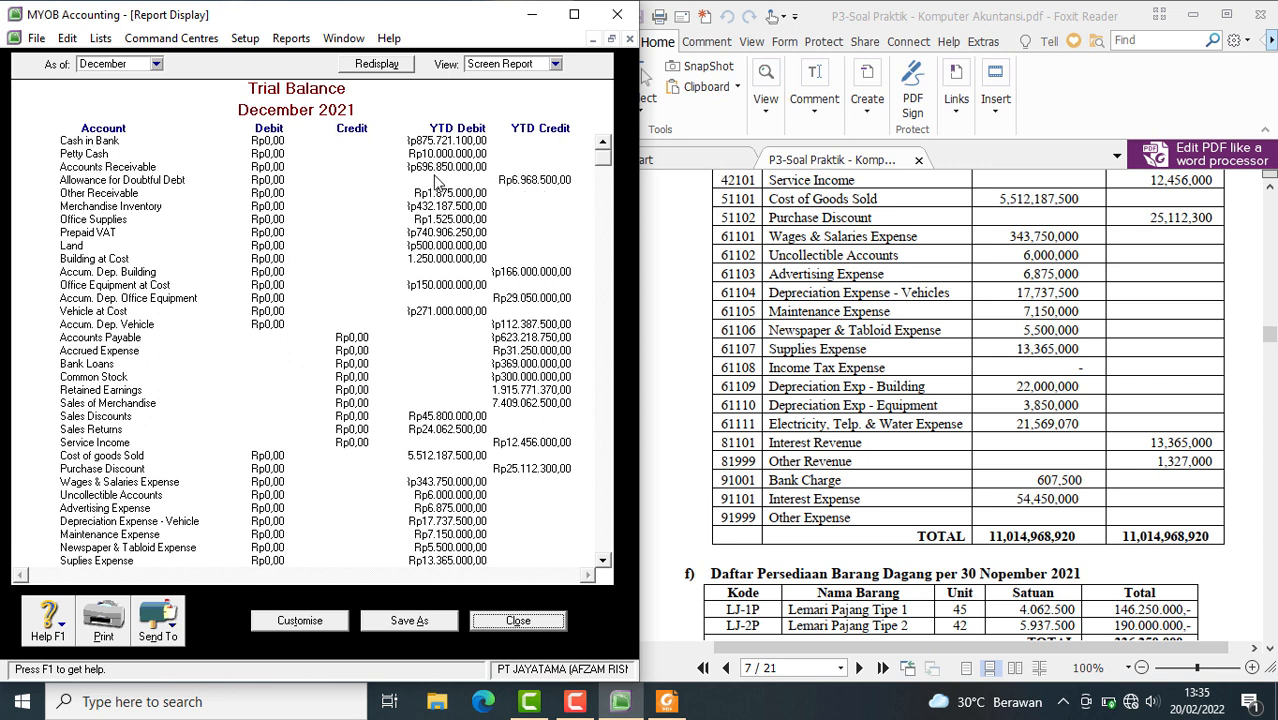
click(755, 253)
scroll(757, 280, up, 10)
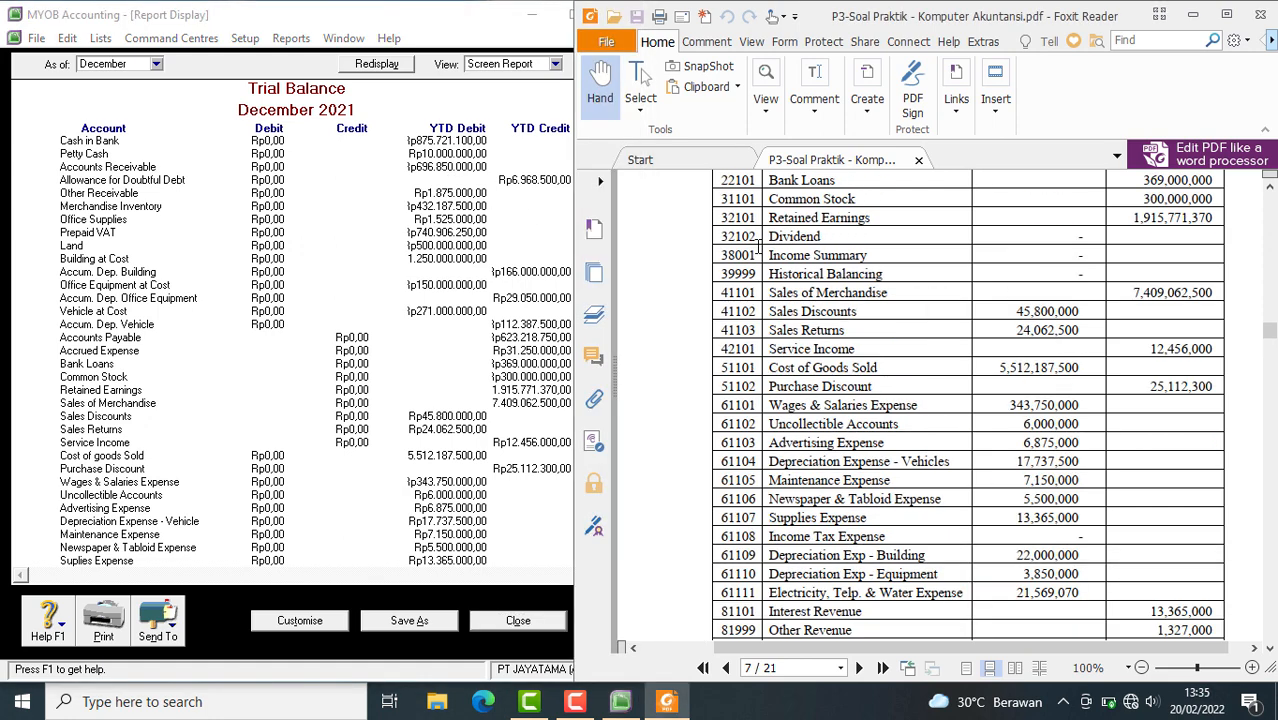
scroll(757, 299, up, 3)
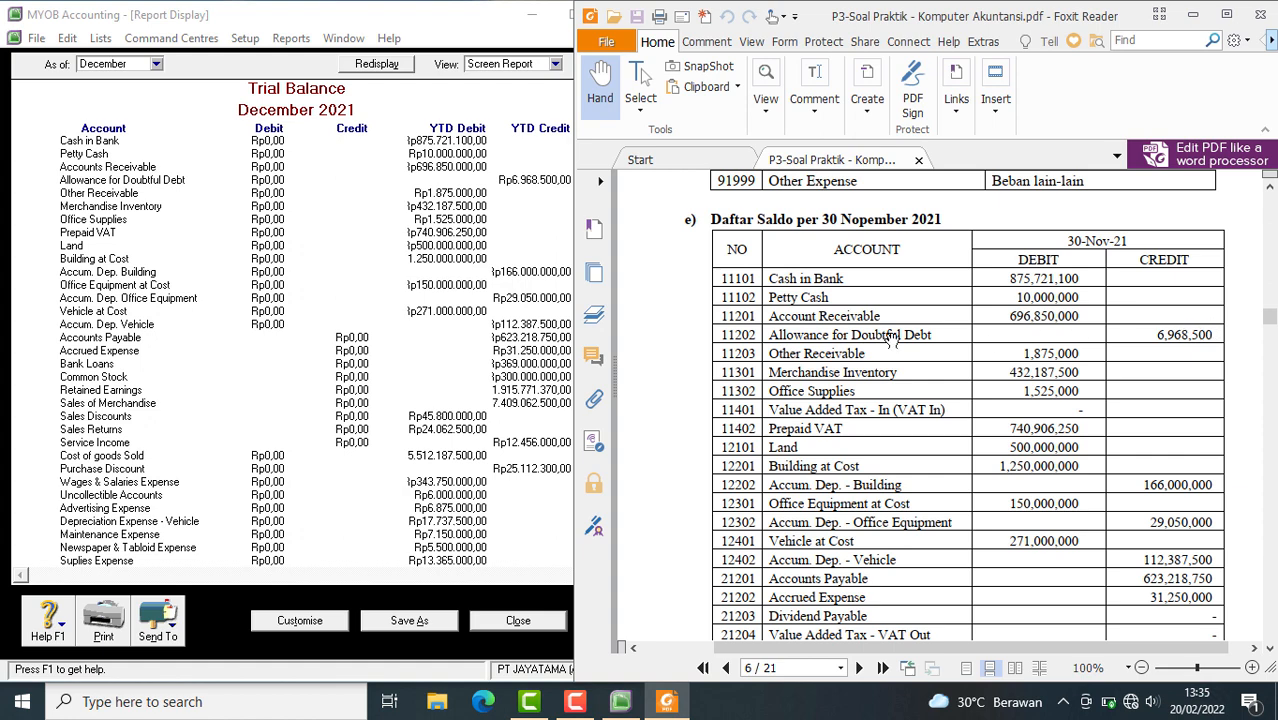
Close the Trial Balance report and the report index, and finish the account opening balances entry
double_click(535, 180)
click(505, 615)
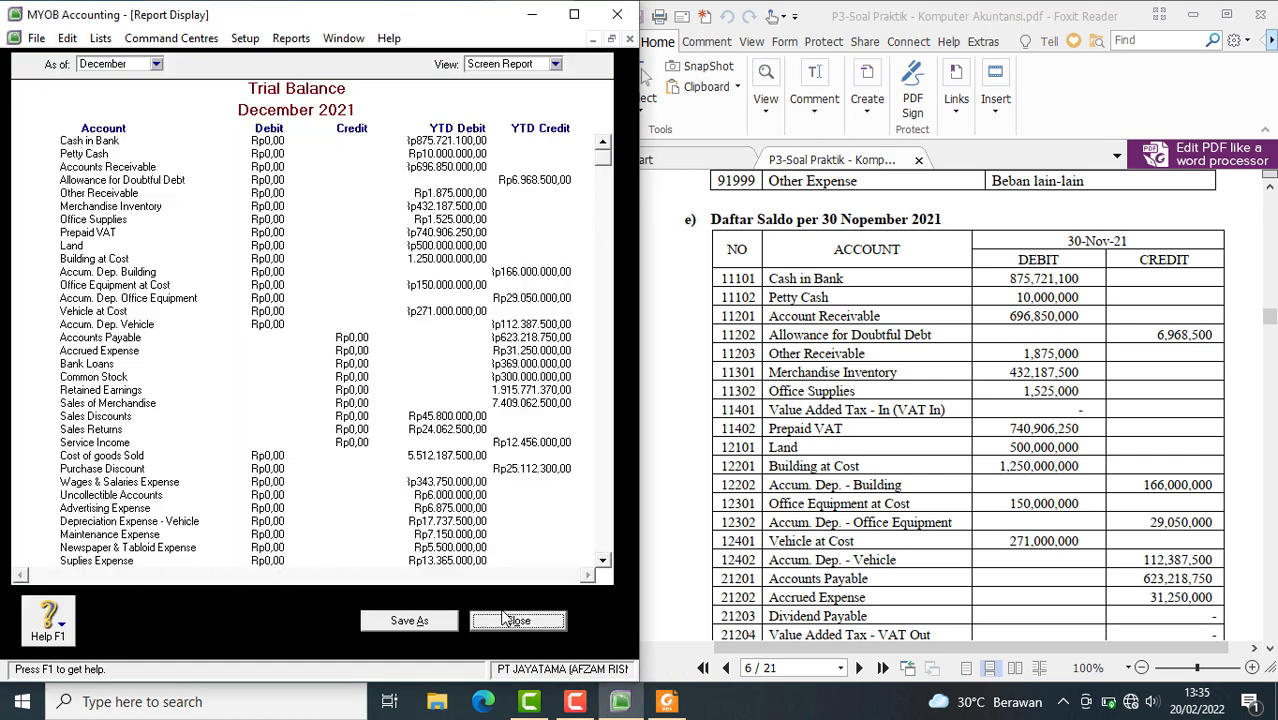
click(495, 627)
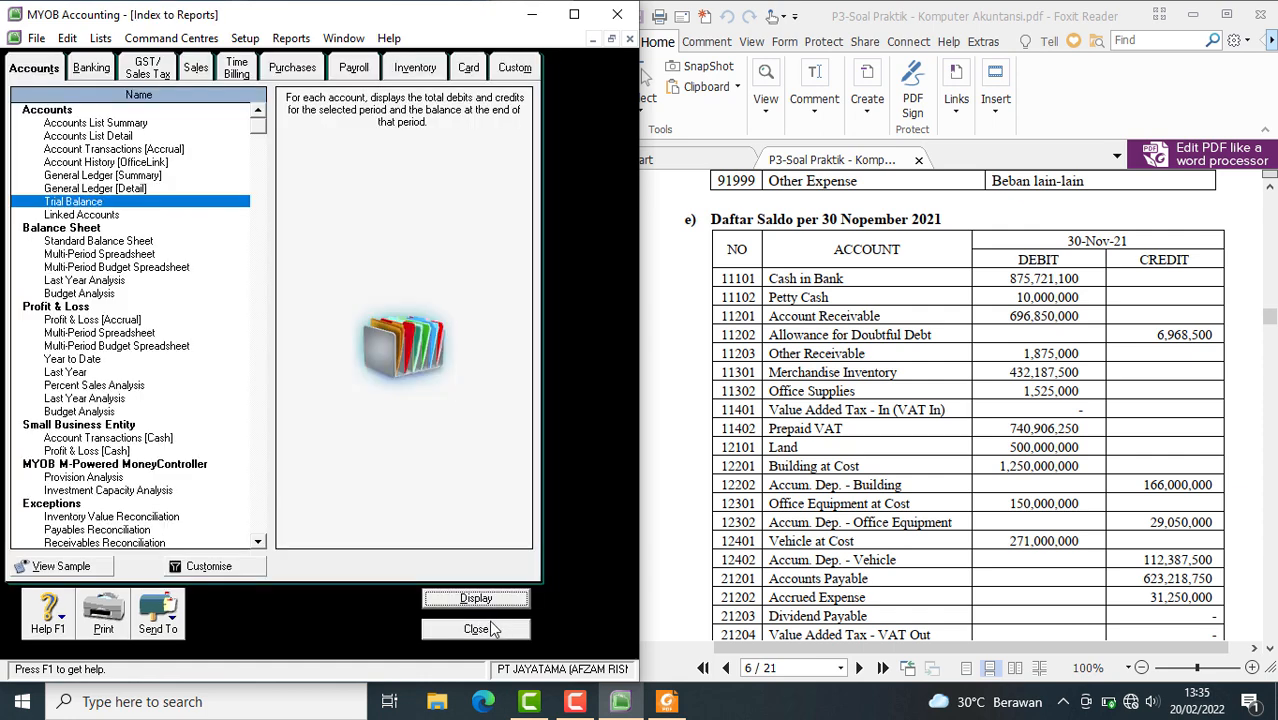
click(492, 628)
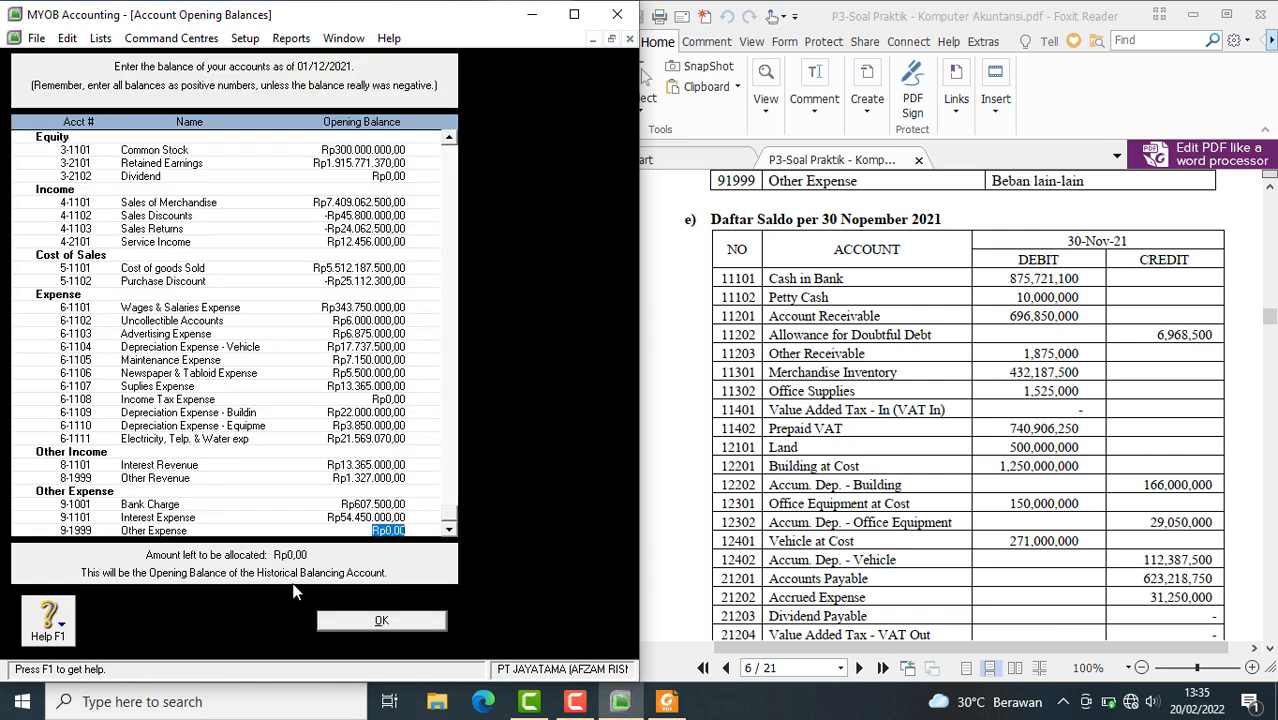
click(381, 621)
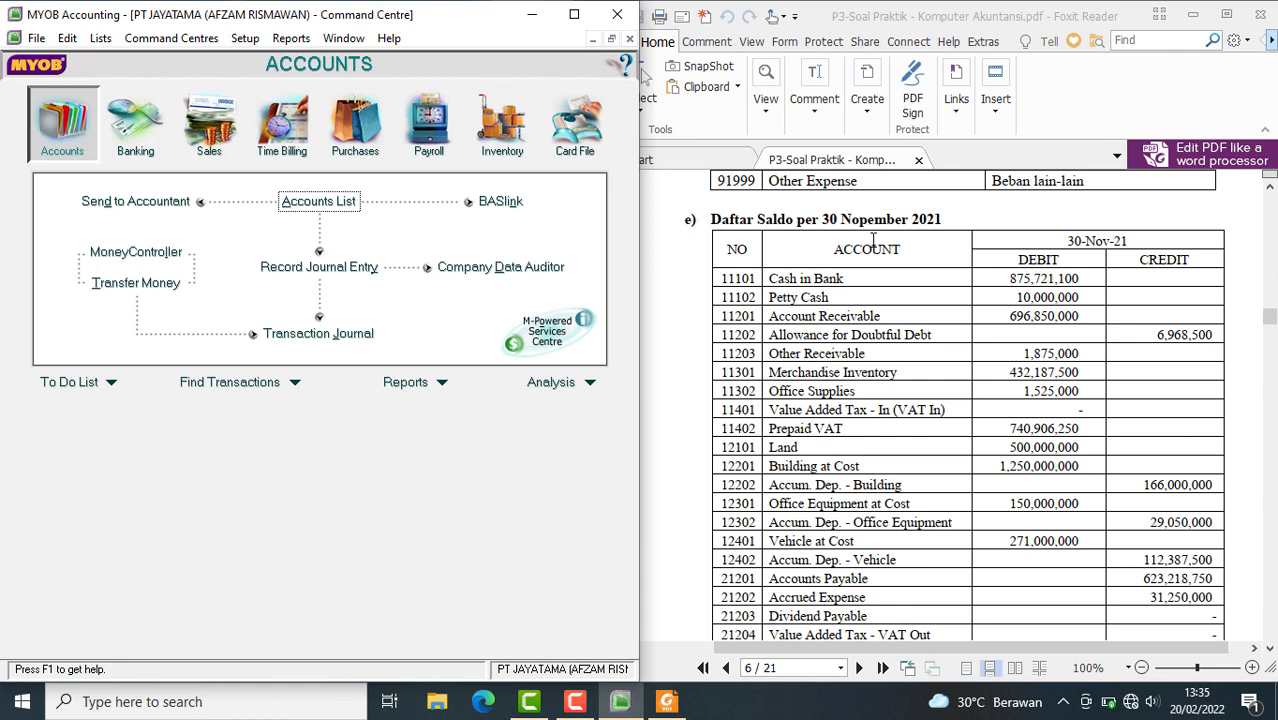
Change the GST tax code to PPN in the Tax Code List and set its description to Pajak Pertambahan Nilai
scroll(873, 240, down, 5)
scroll(873, 241, up, 8)
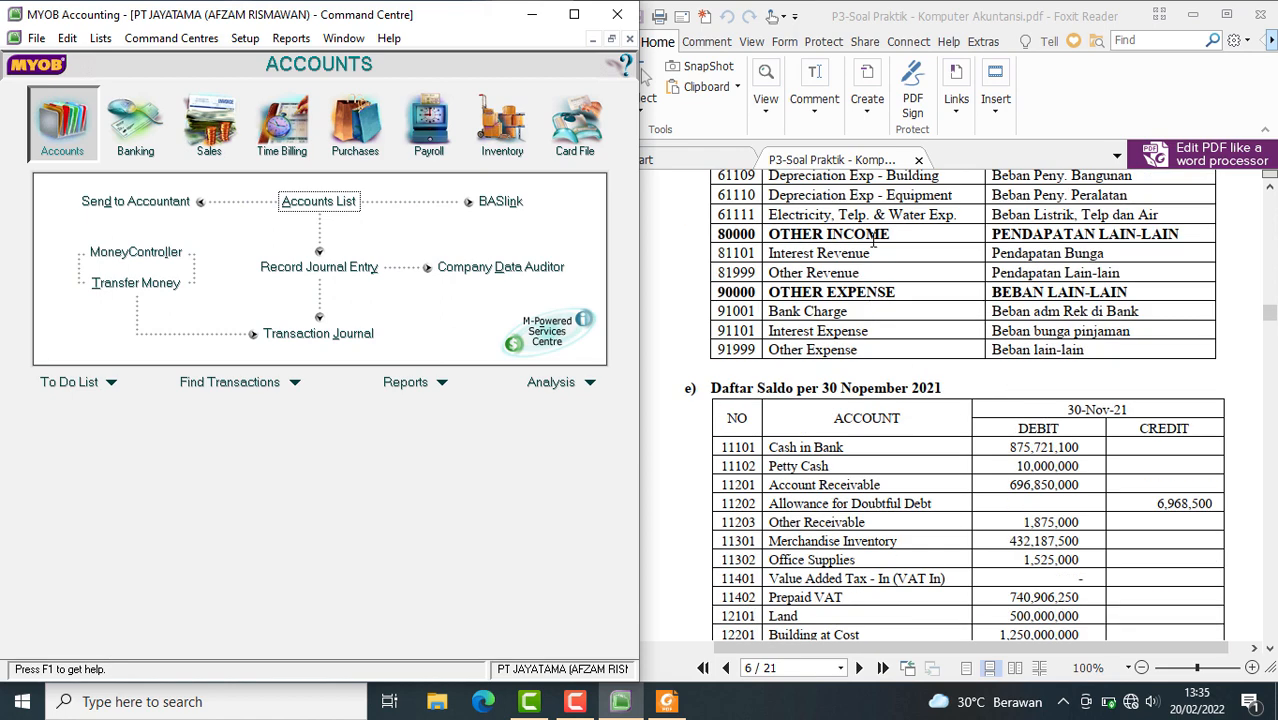
scroll(873, 243, down, 6)
scroll(873, 243, down, 20)
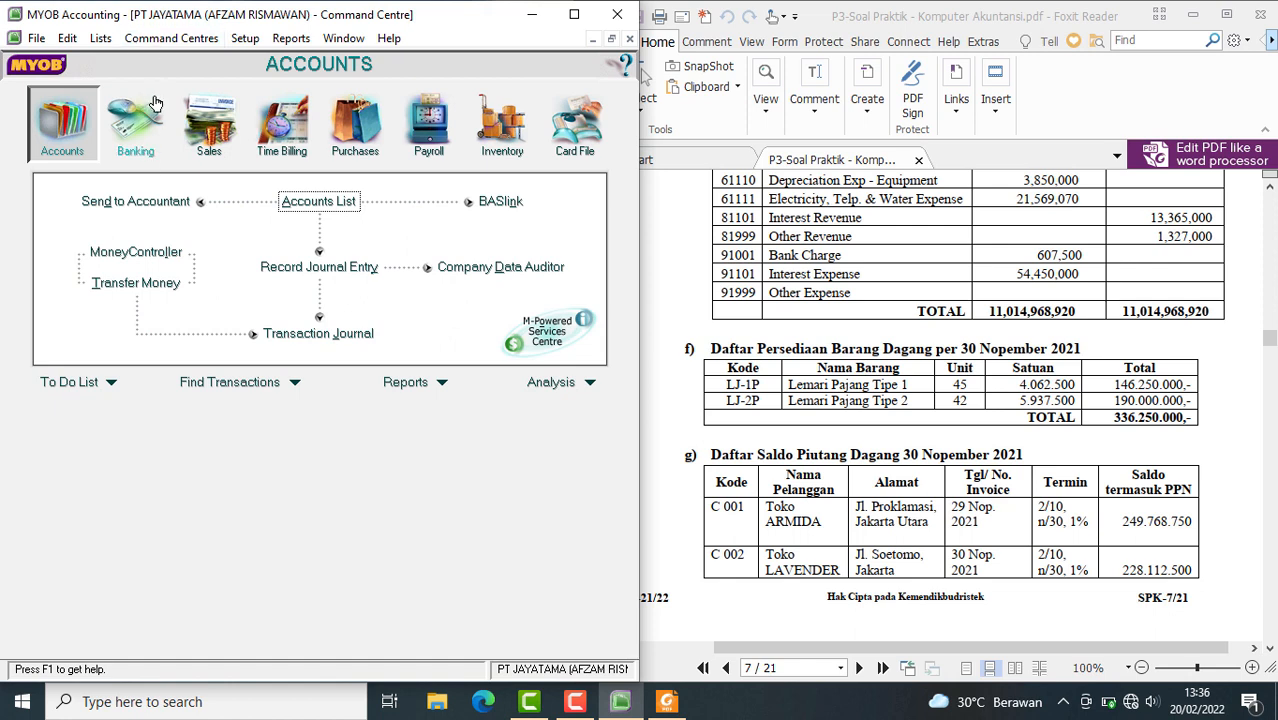
click(103, 40)
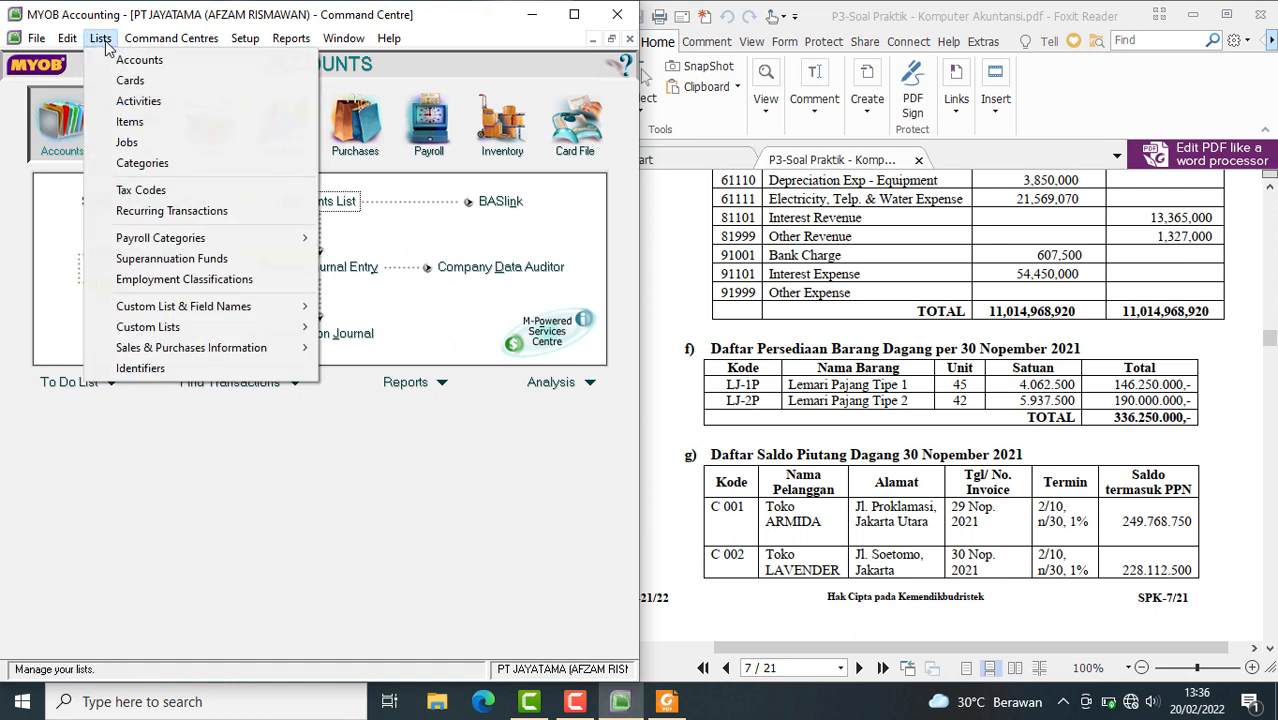
click(158, 192)
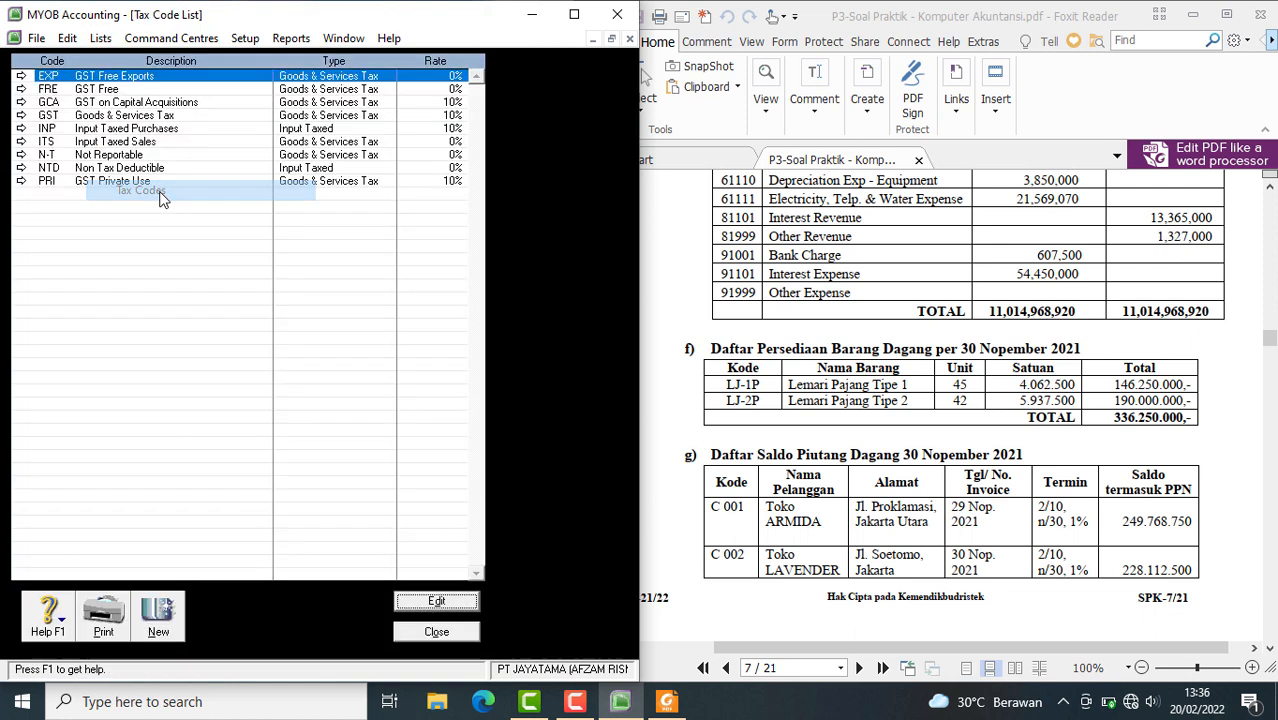
click(62, 118)
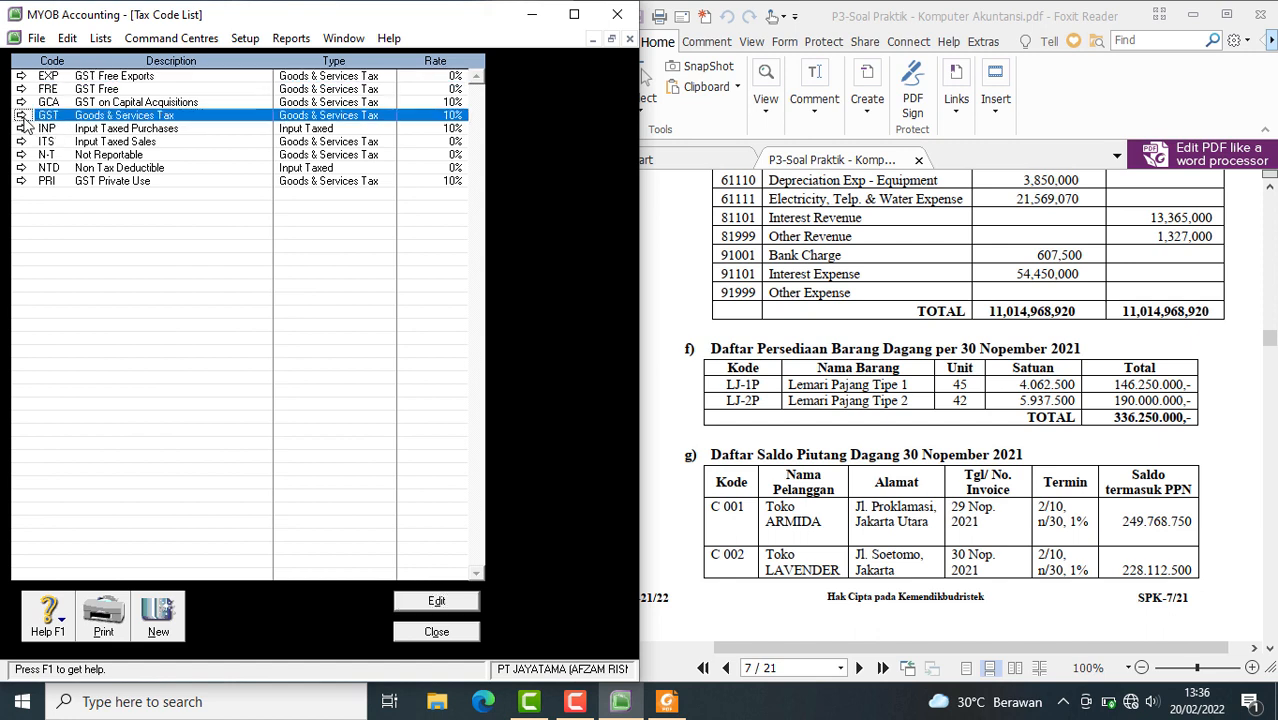
click(21, 116)
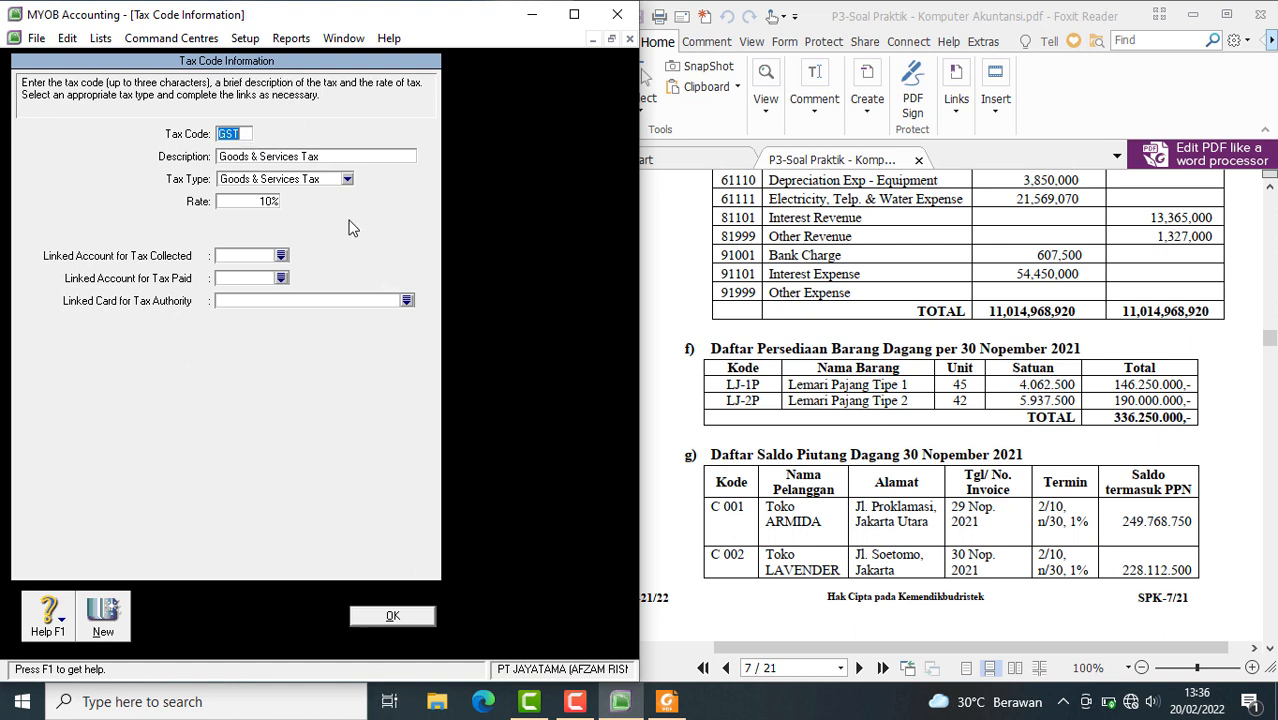
text(PPN)
click(293, 163)
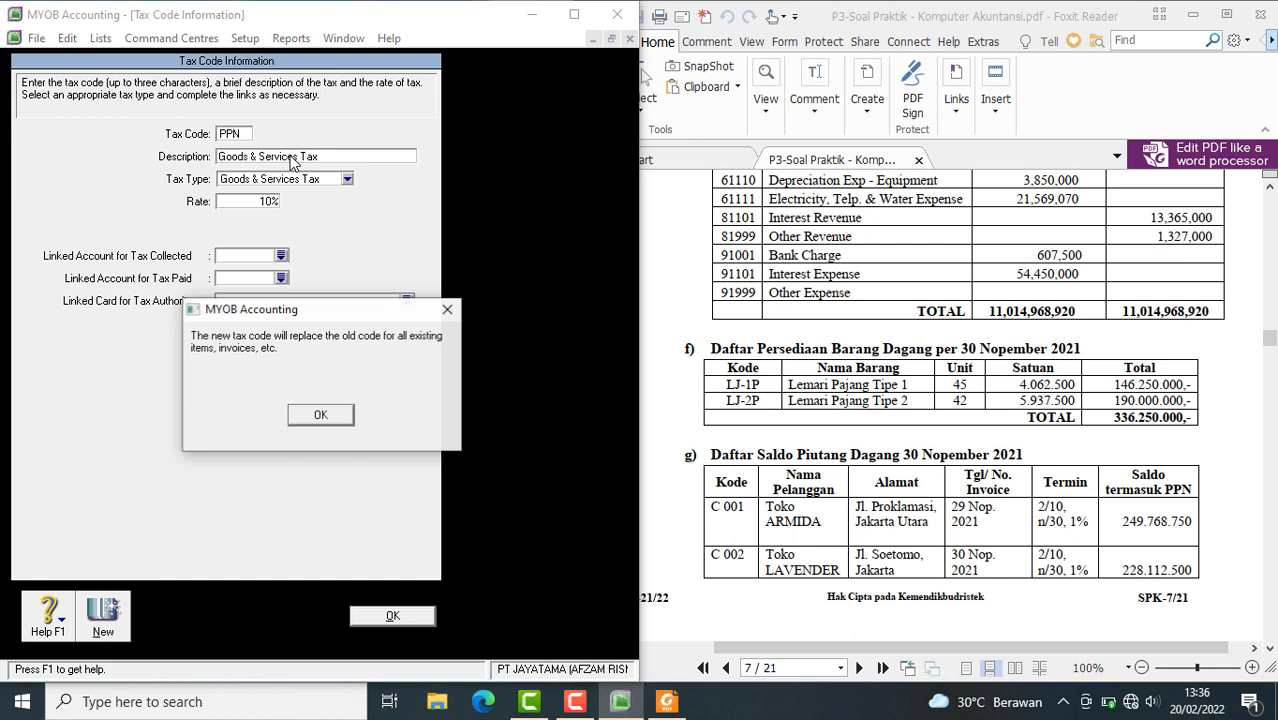
click(318, 414)
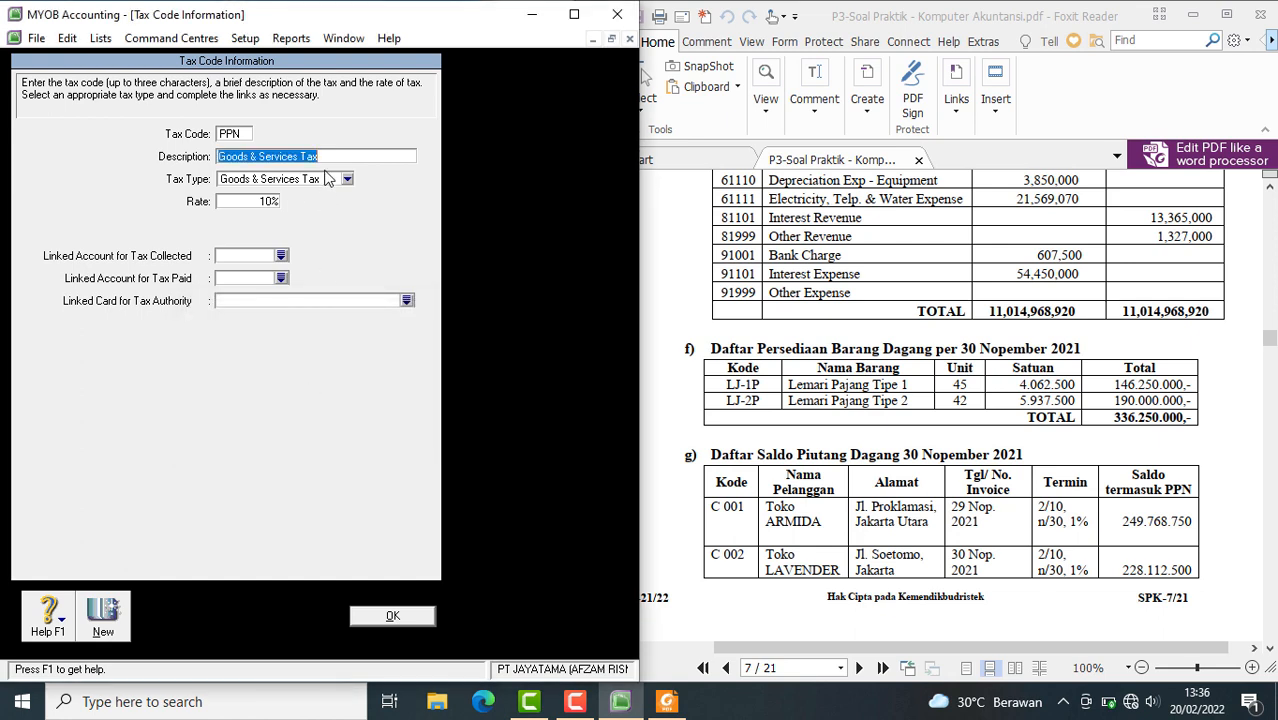
text(Pajak Perta)
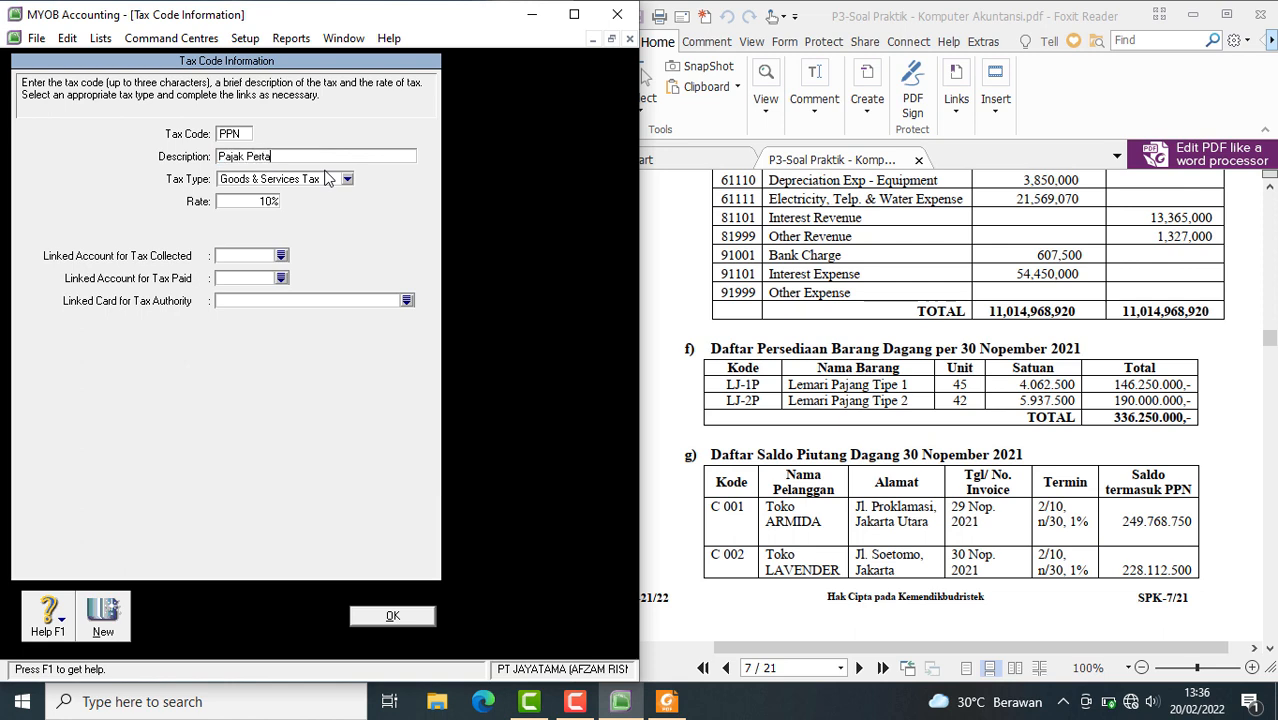
text(Nilai)
Link the PPN code's tax collected to account 2-1204 and its tax paid to account 1-1401, and save it
click(282, 258)
text(2-)
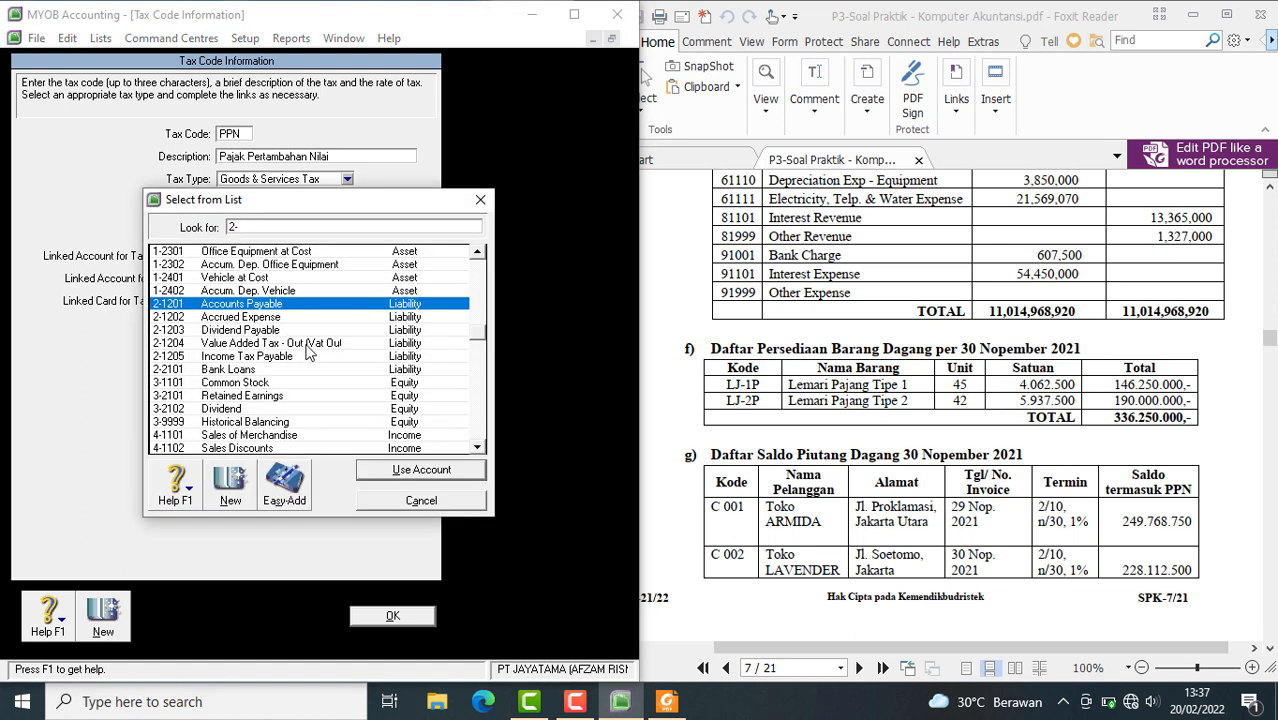
text(1204)
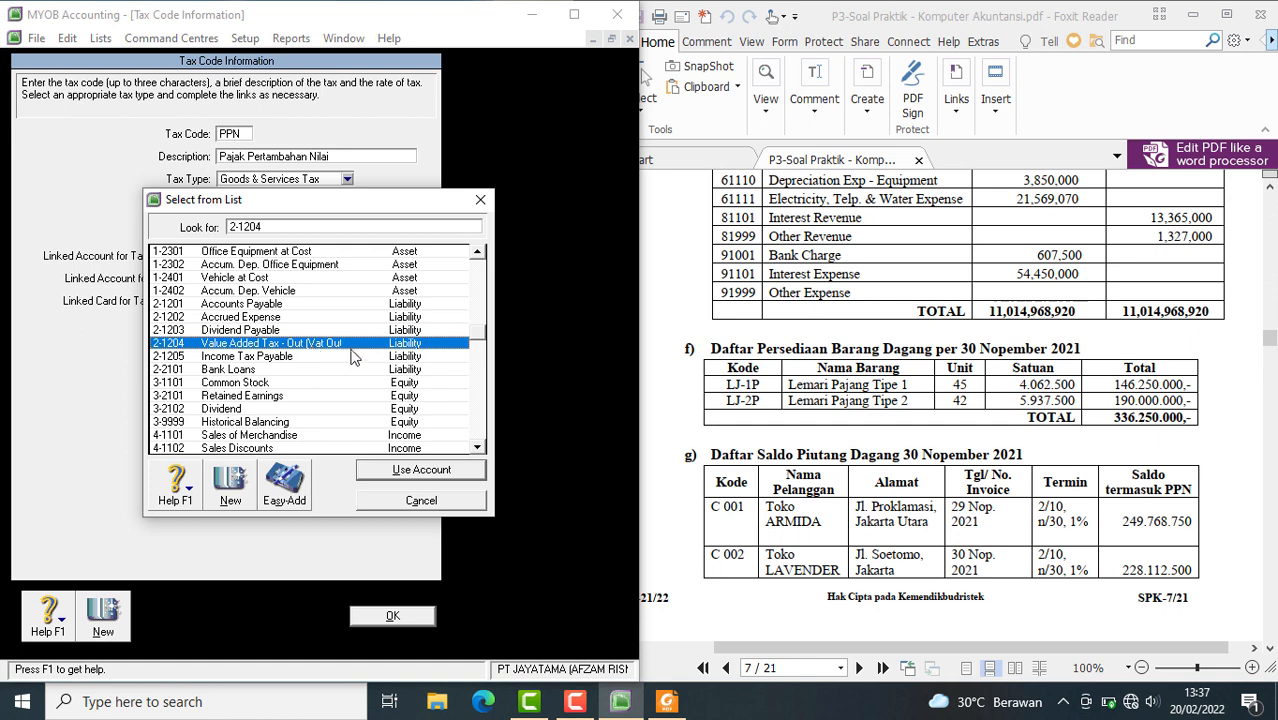
click(433, 471)
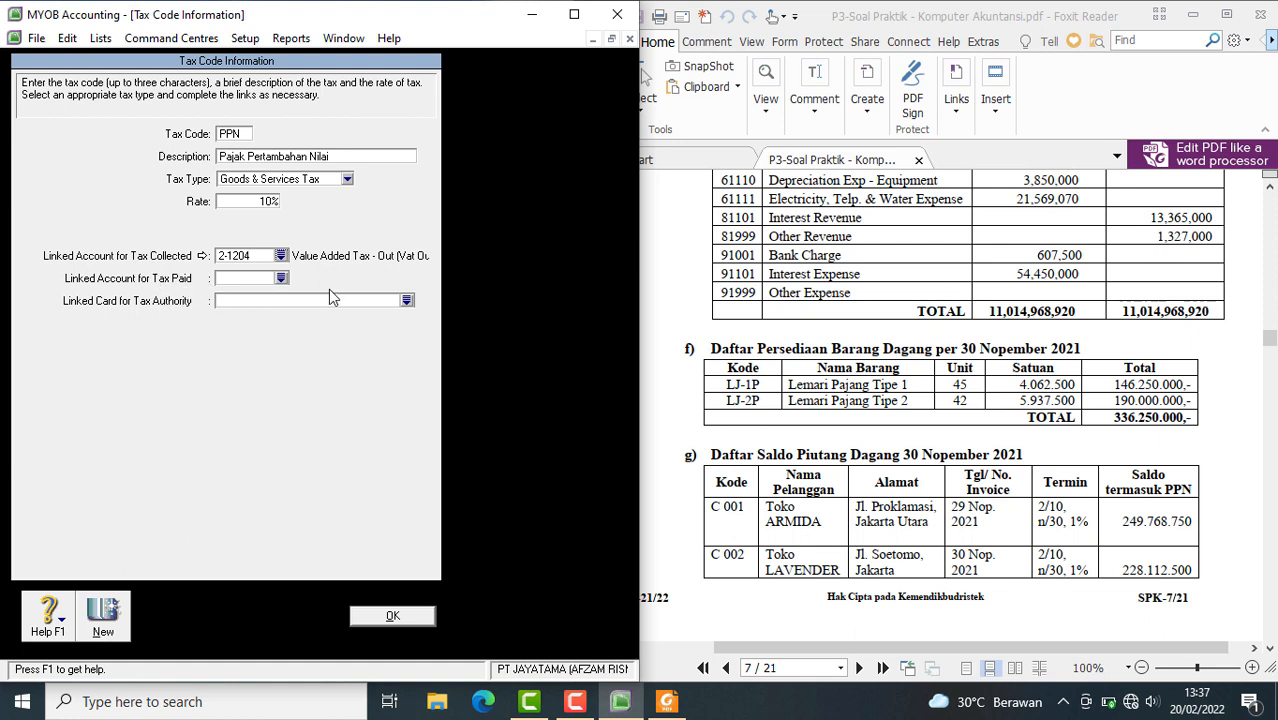
click(281, 279)
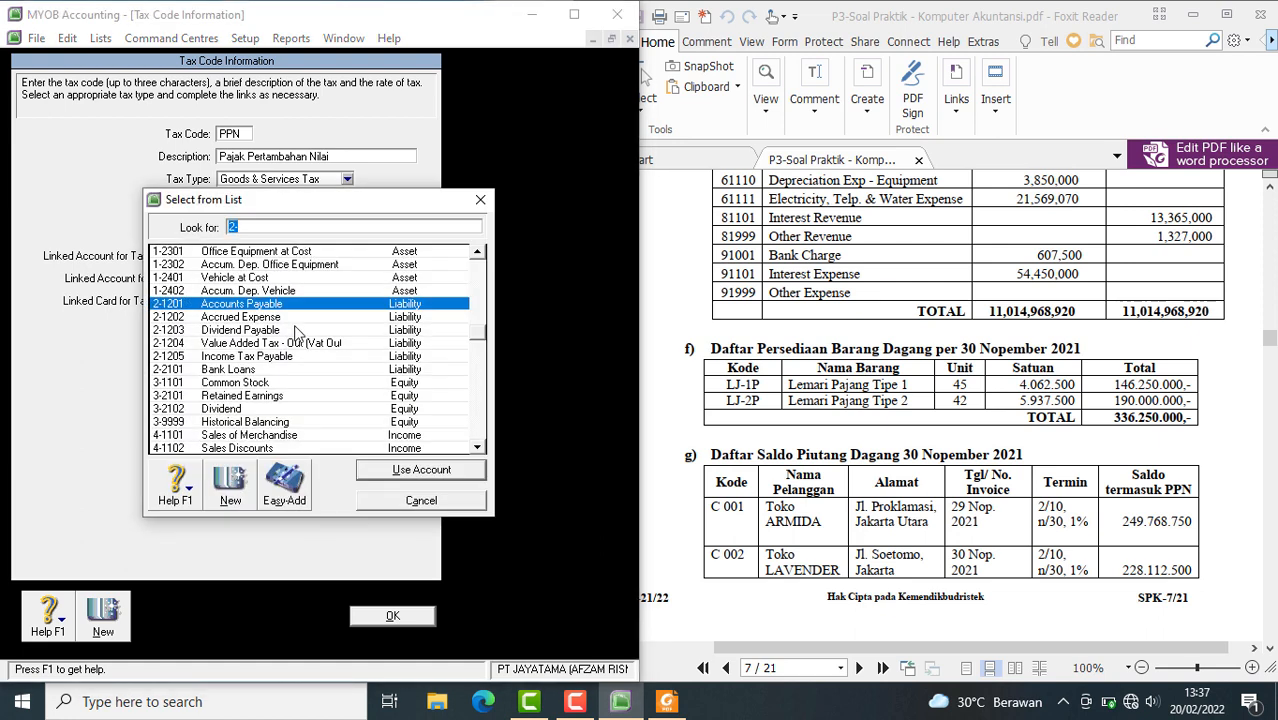
scroll(296, 333, up, 3)
click(299, 305)
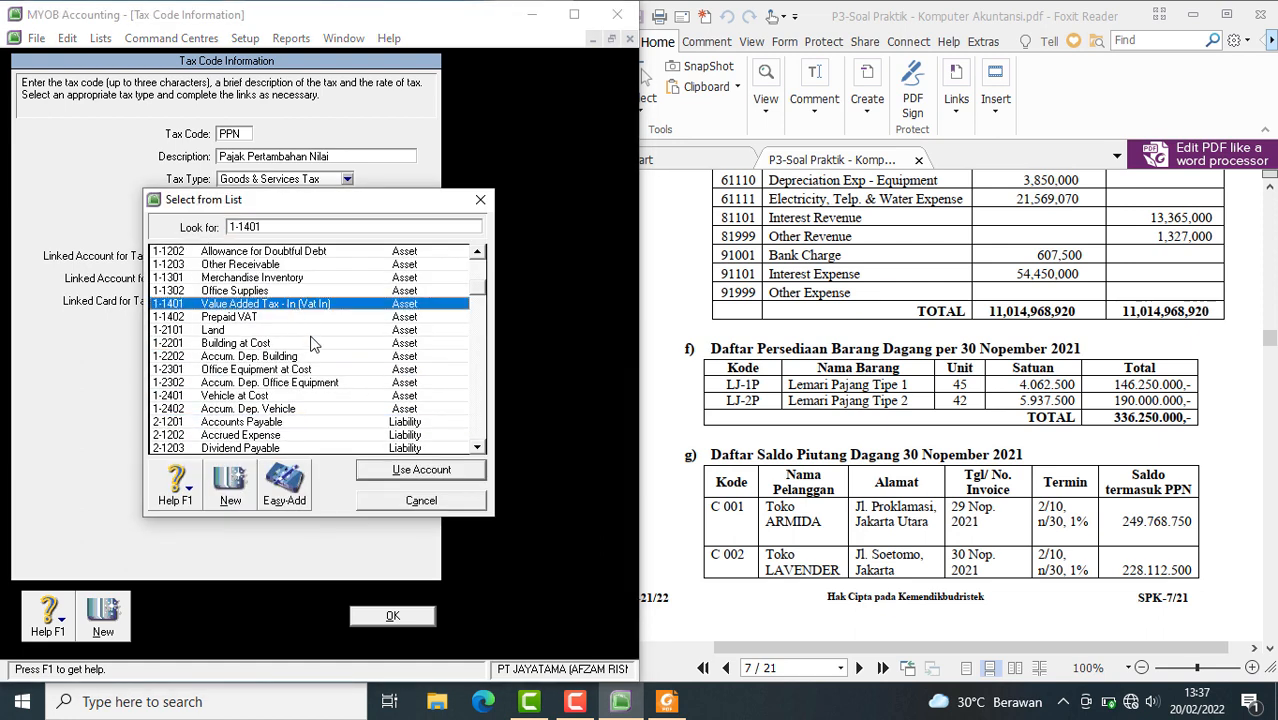
click(410, 469)
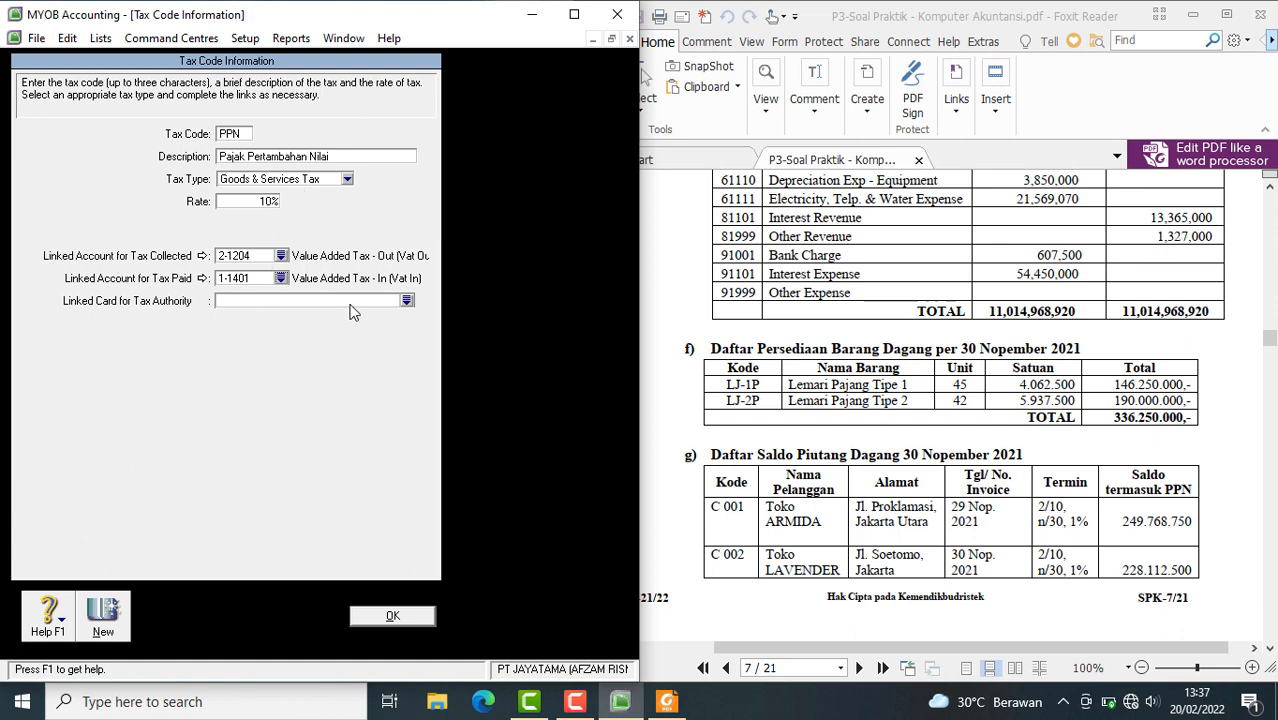
click(389, 620)
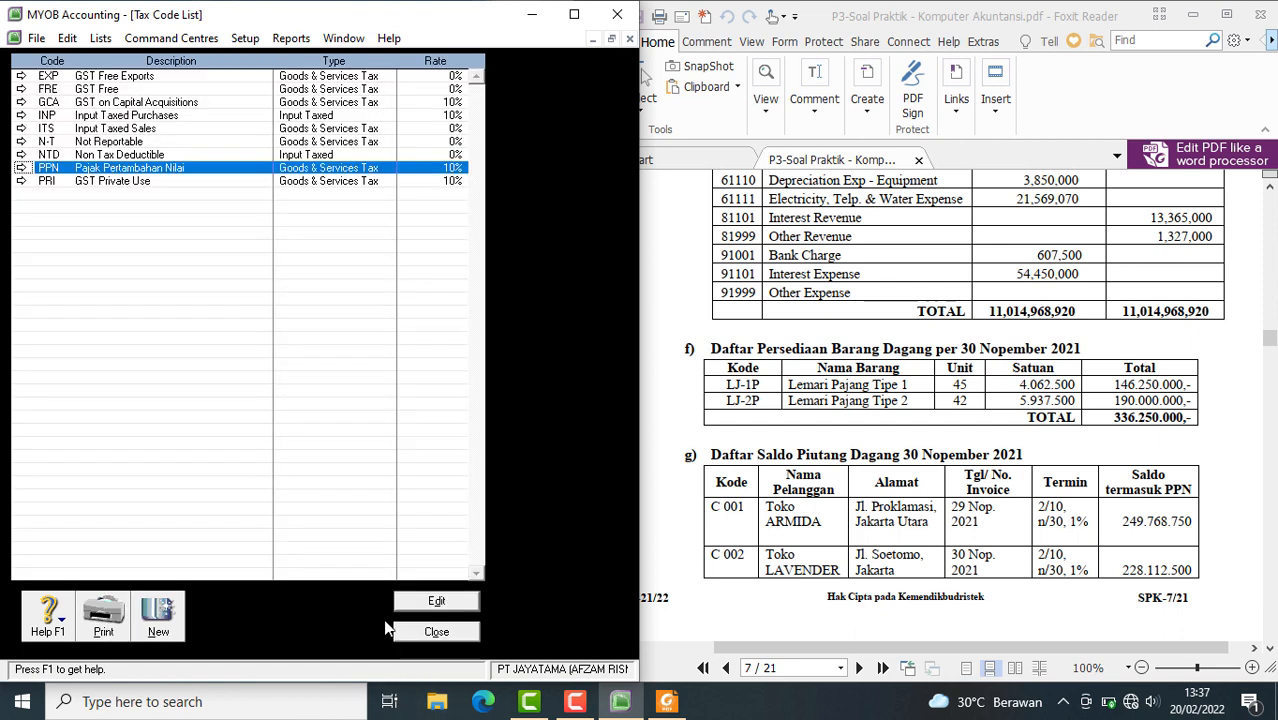
Change the description of tax code N-T to Tidak Kena Pajak
click(108, 145)
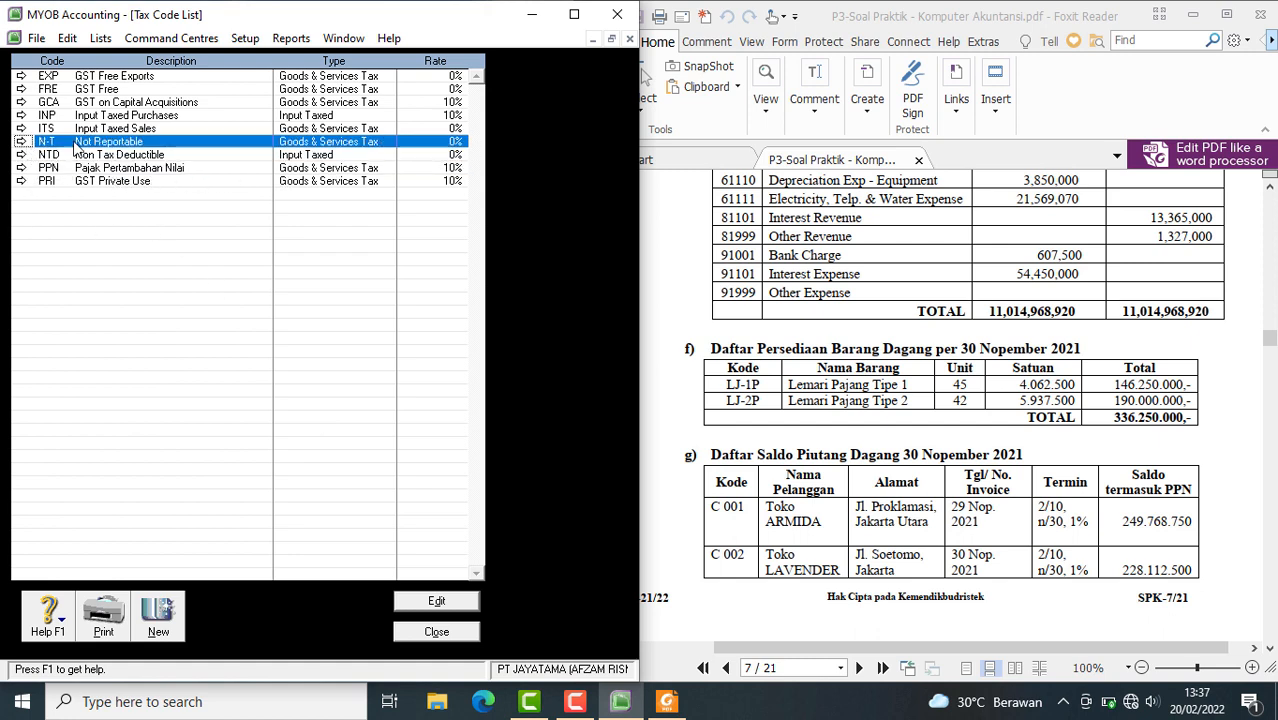
click(22, 145)
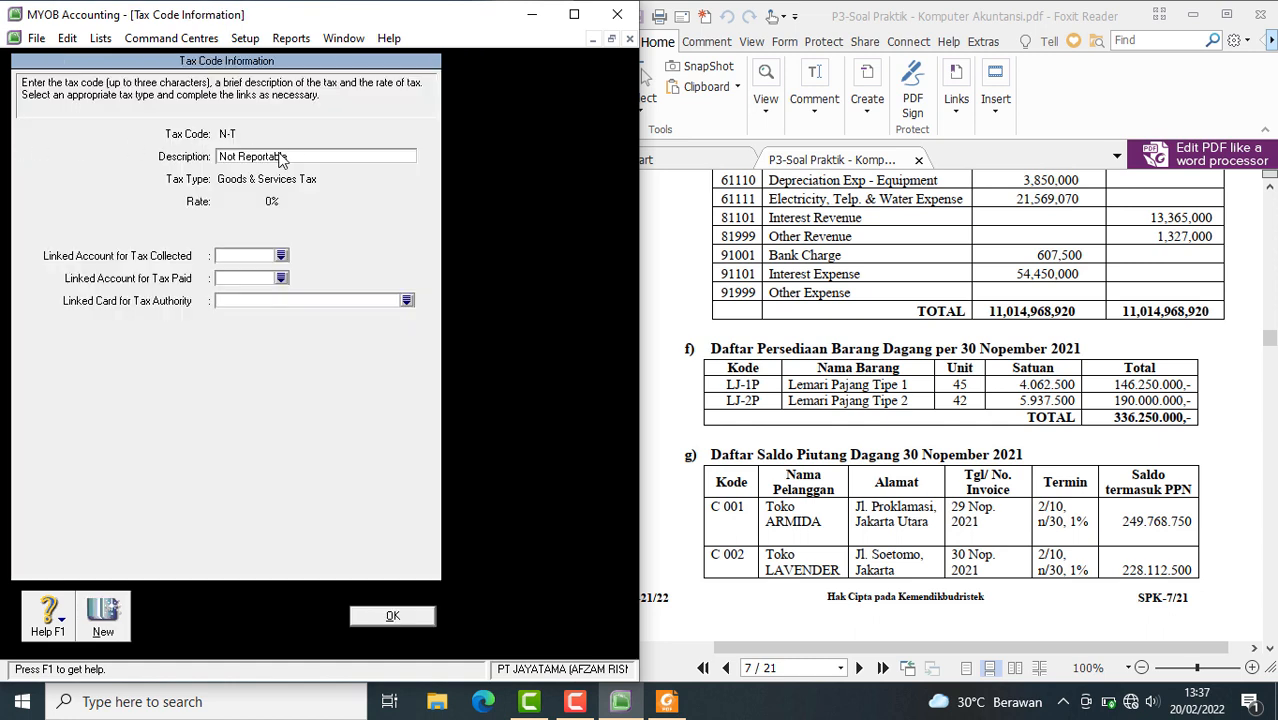
click(281, 152)
text(Tidak Kena Pajak)
Link the N-T code's tax collected to account 2-1204 and its tax paid to account 1-1401, and save it
click(281, 257)
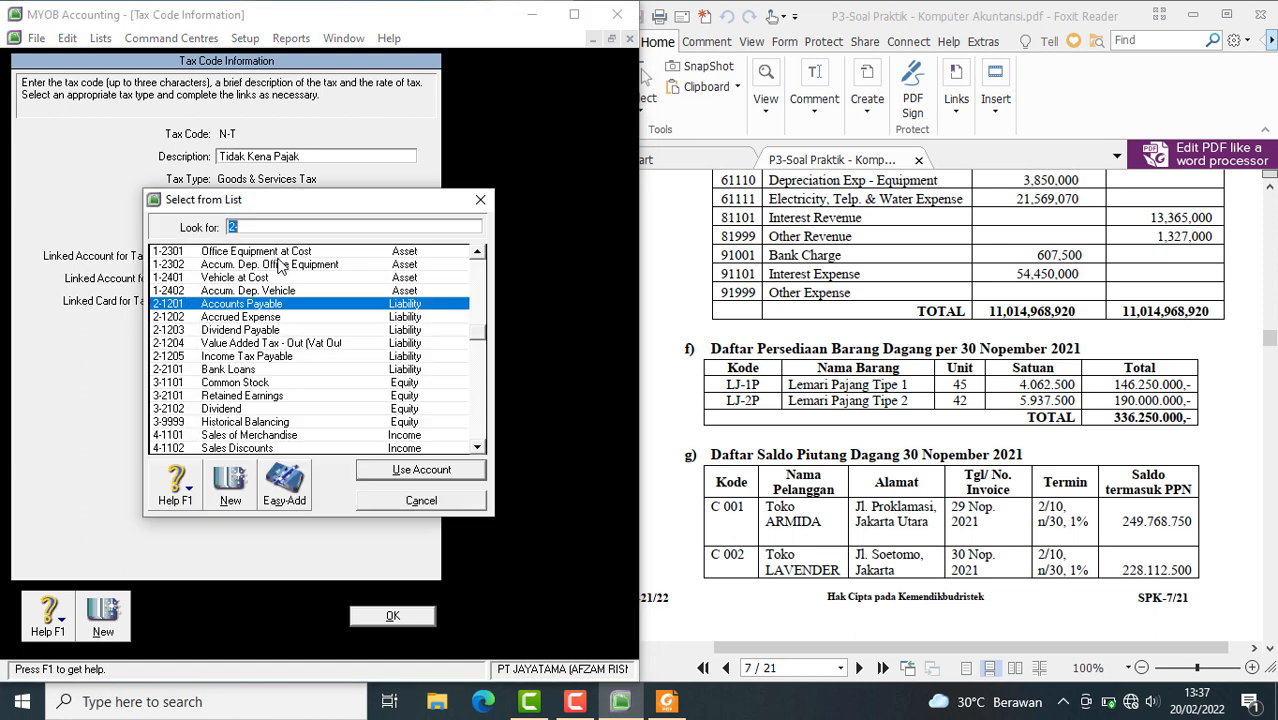
click(281, 348)
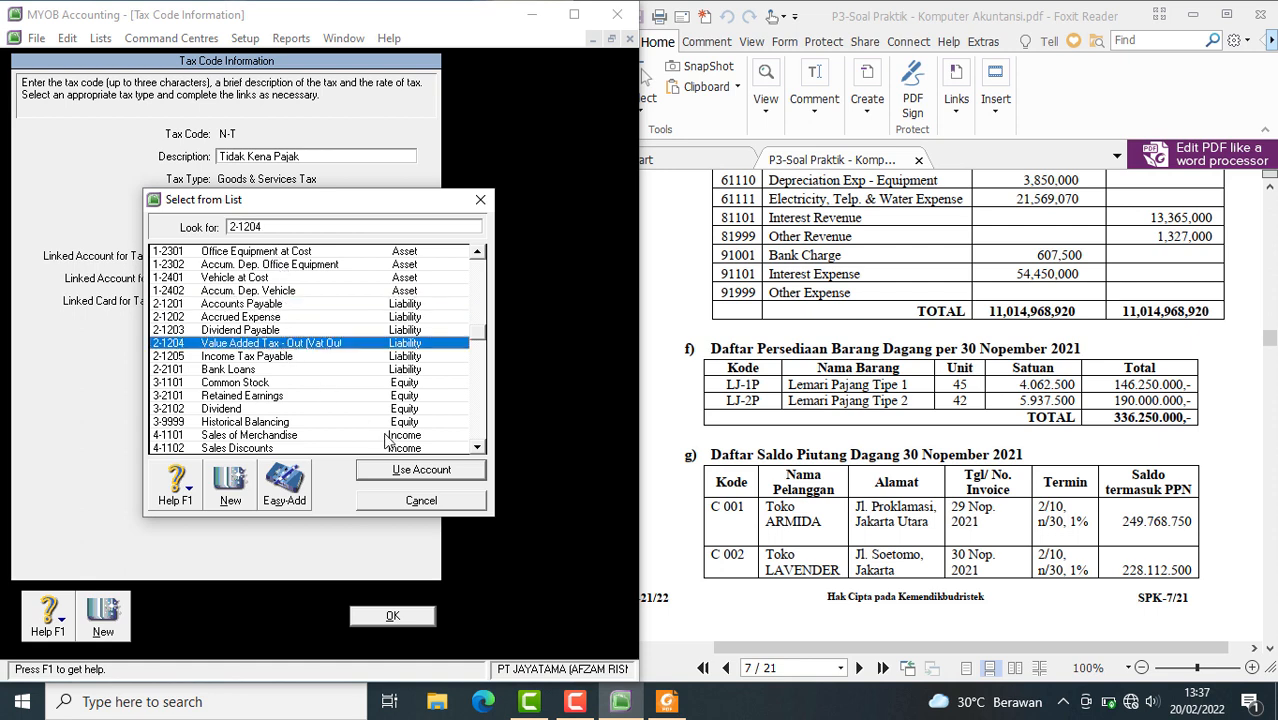
click(403, 472)
click(284, 278)
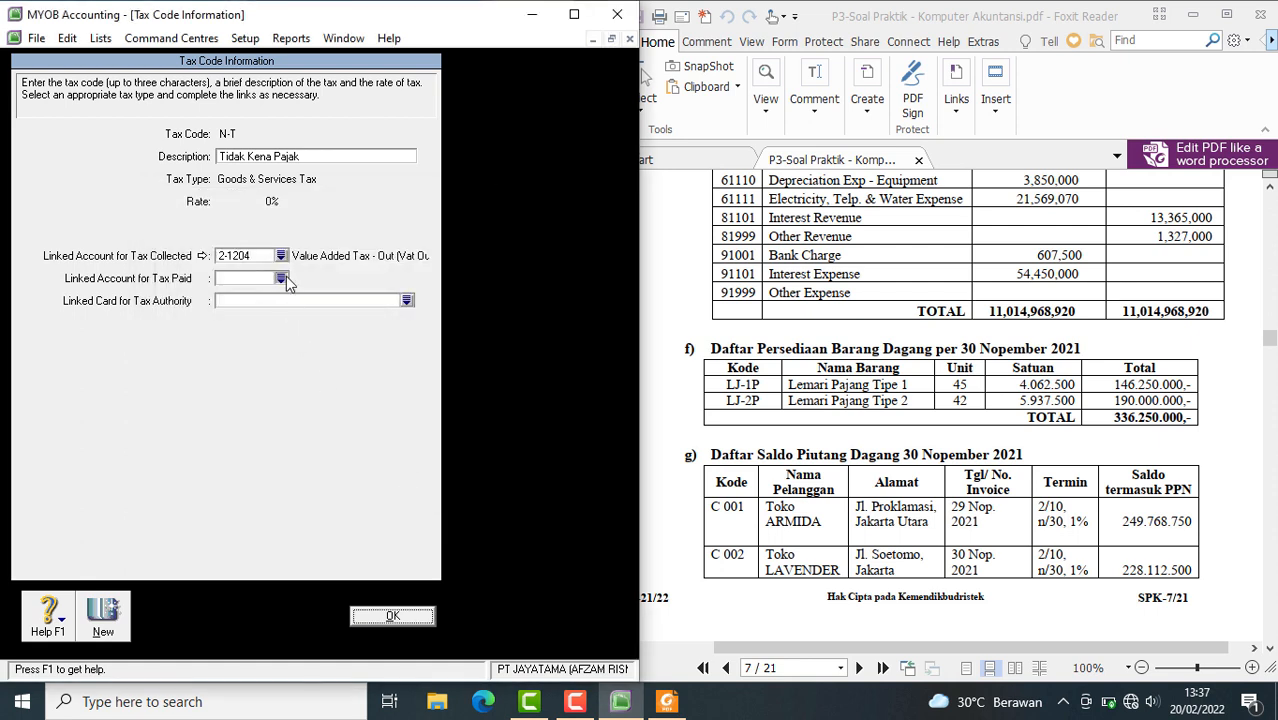
text(1-1401)
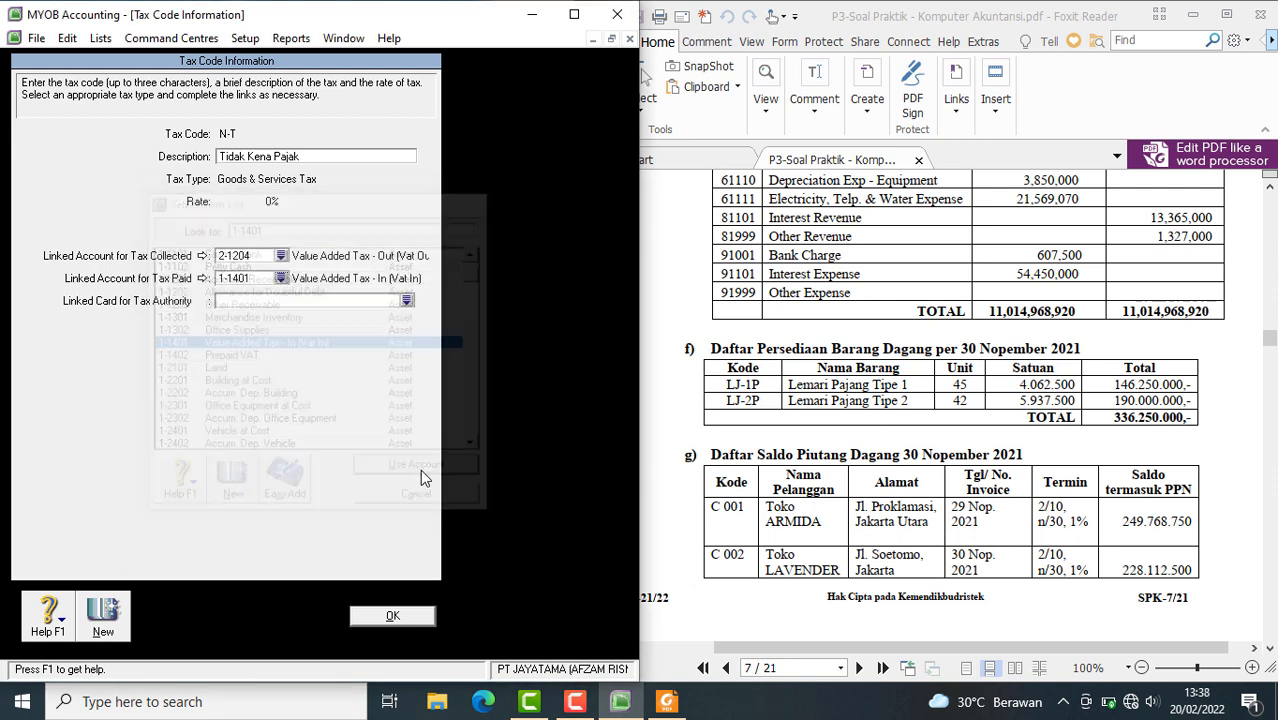
click(420, 470)
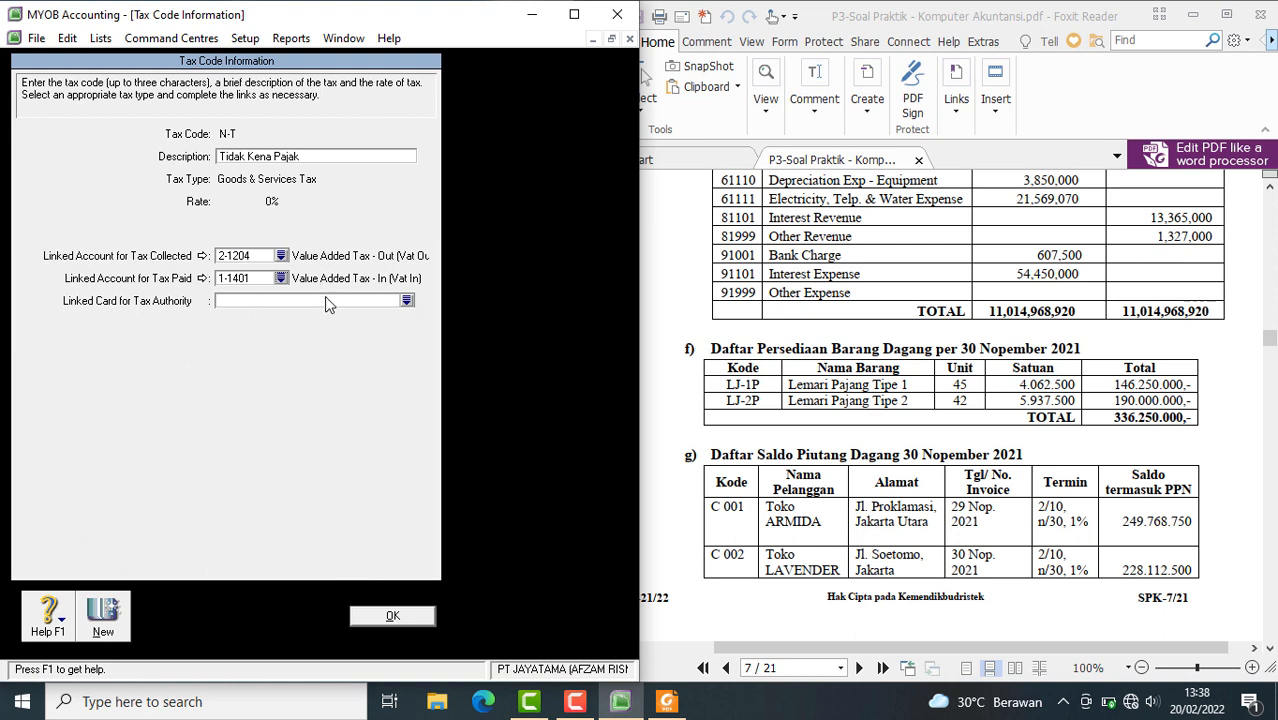
click(385, 618)
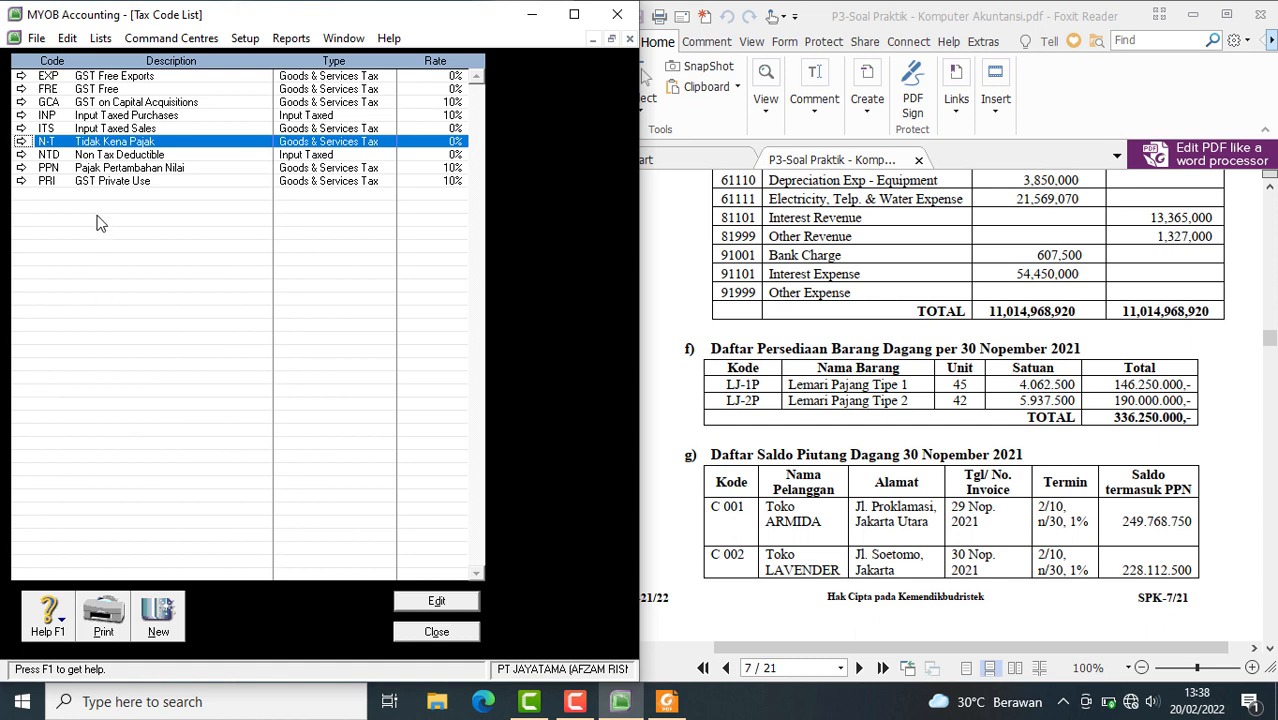
Check the PPN and N-T entries in the Tax Code List and close the list
click(88, 170)
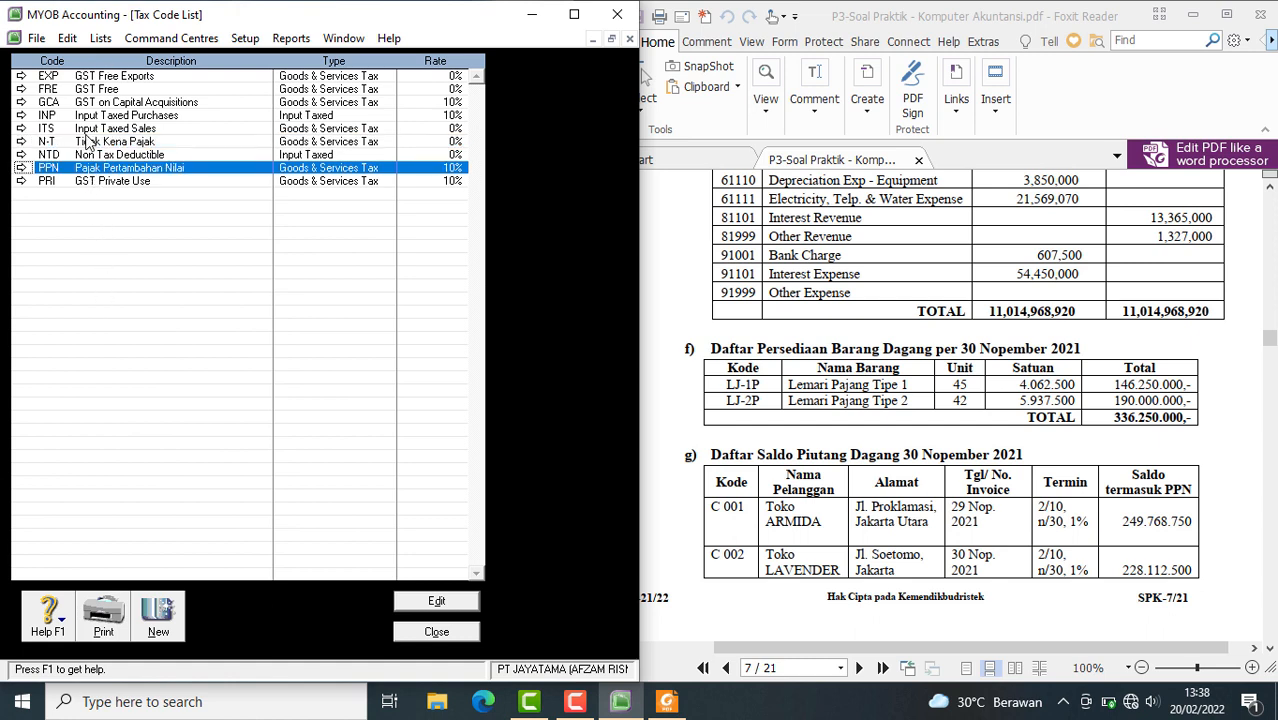
click(88, 143)
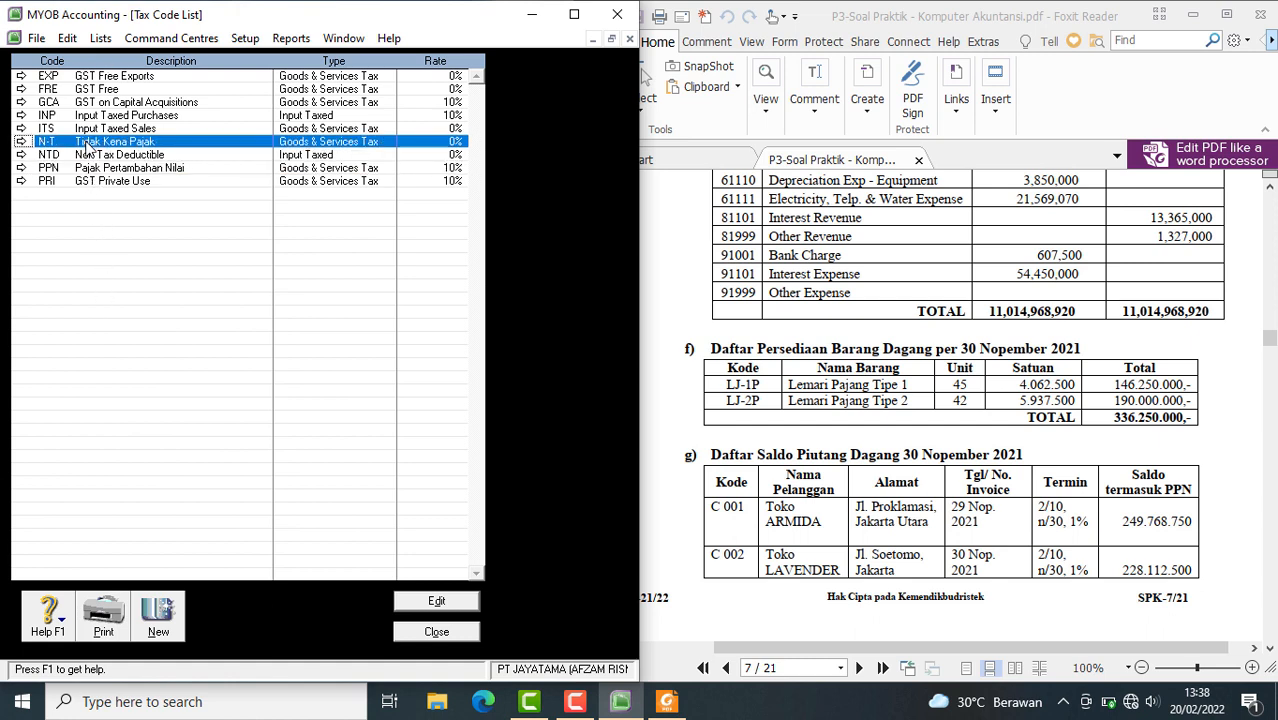
click(437, 632)
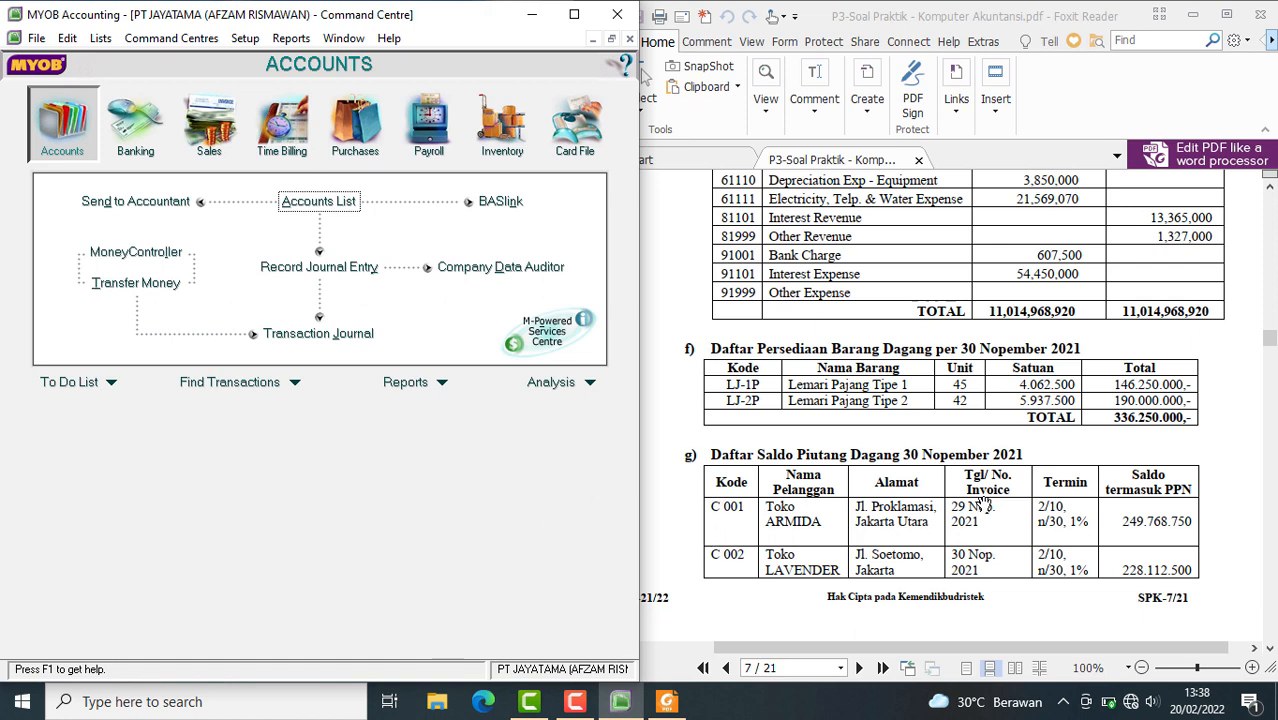
Examine the merchandise inventory, customer receivable and supplier payable tables for 30 Nopember 2021 in the PDF
scroll(985, 507, down, 3)
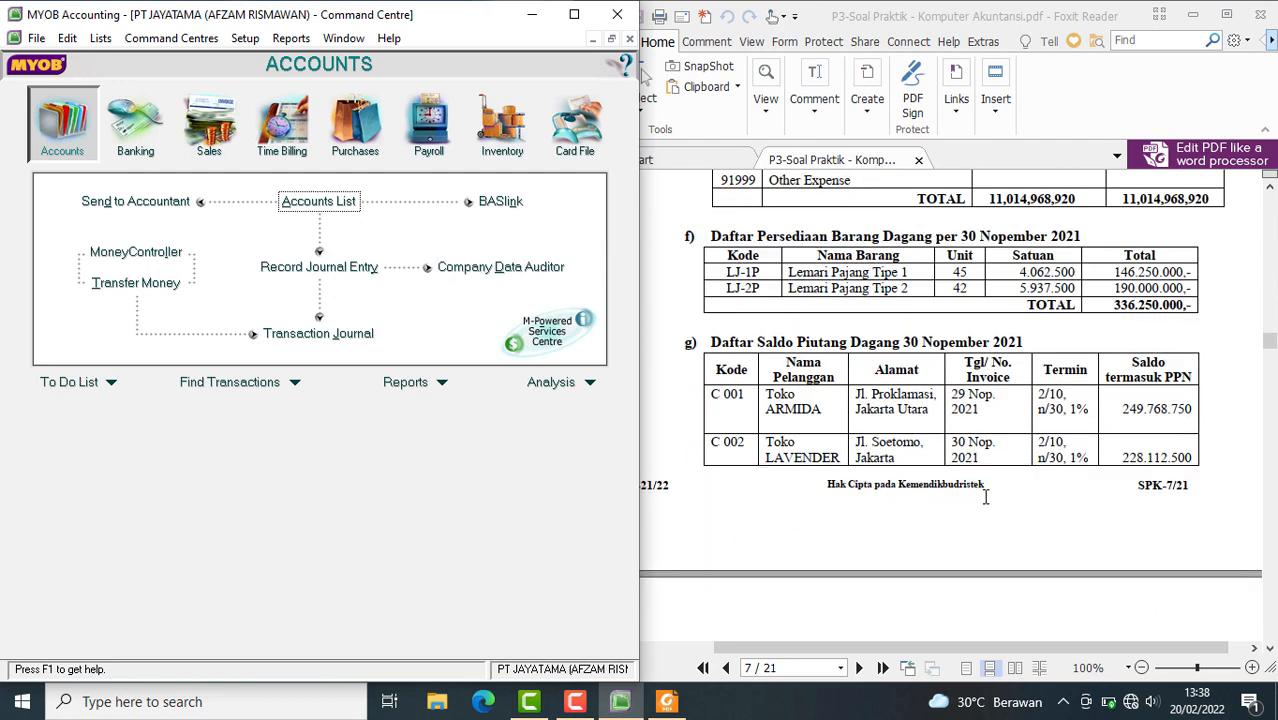
scroll(985, 497, up, 9)
scroll(985, 497, down, 17)
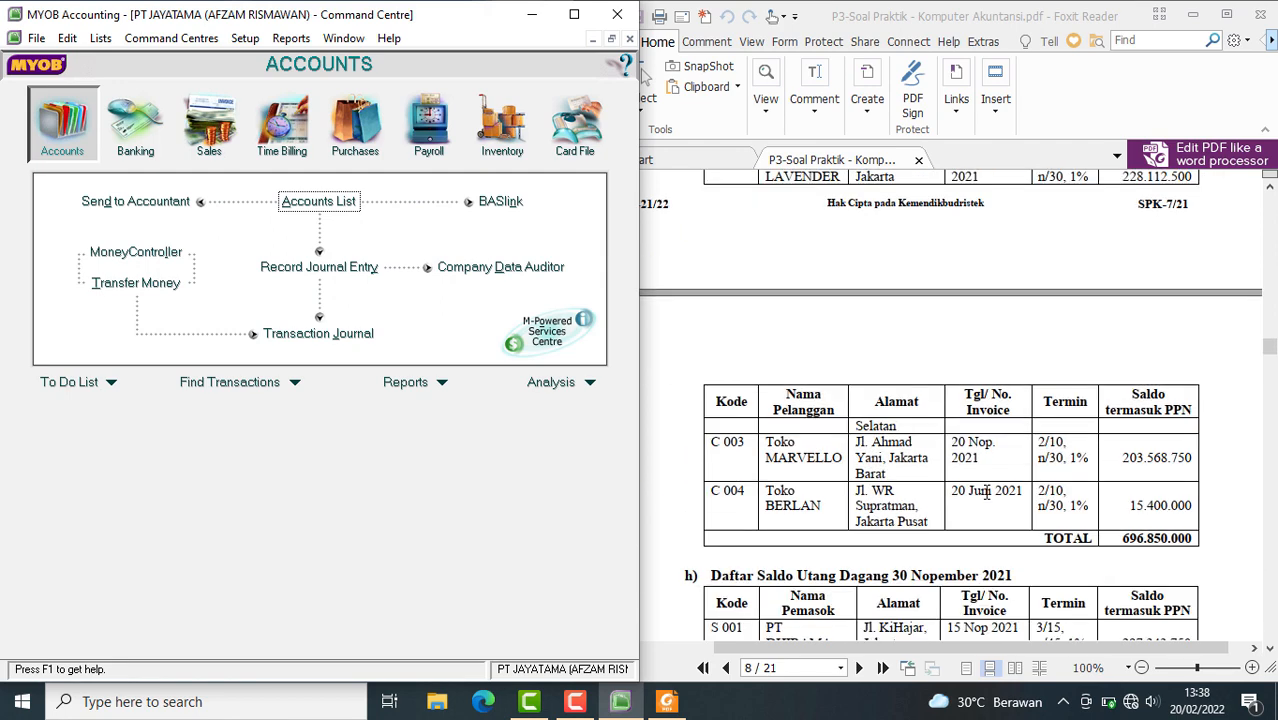
scroll(986, 493, down, 14)
scroll(986, 494, up, 5)
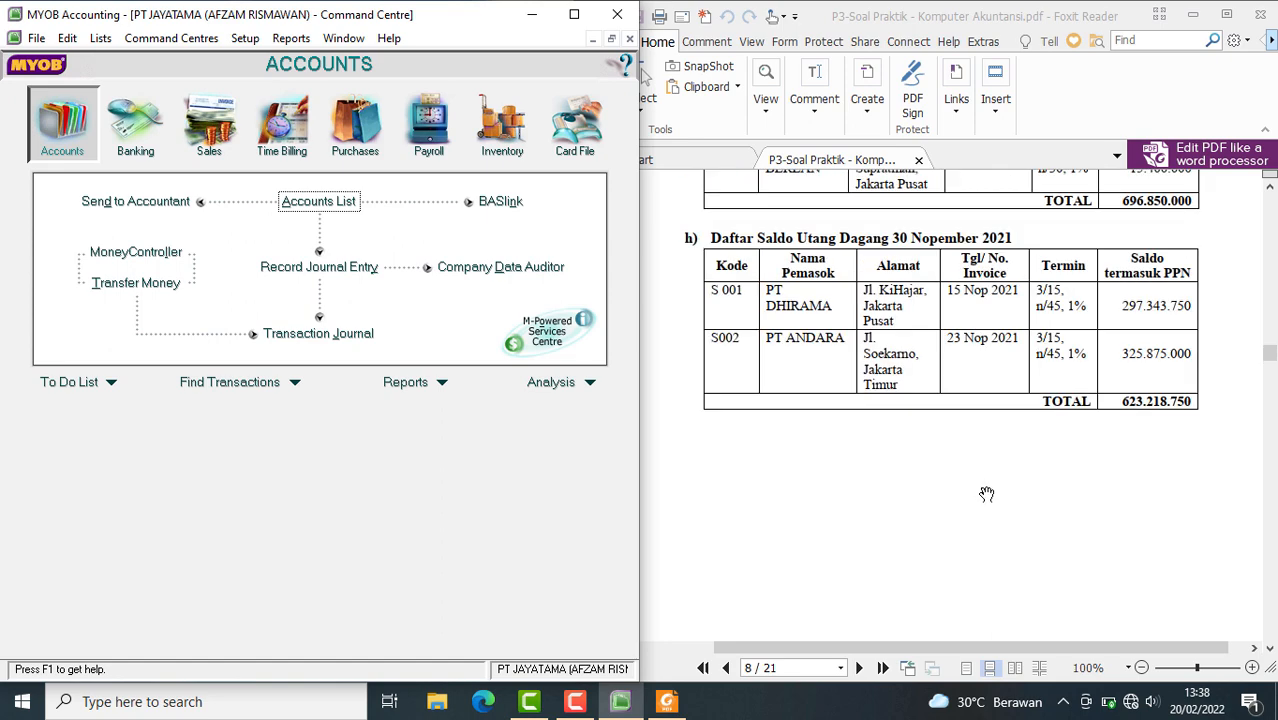
scroll(987, 492, up, 7)
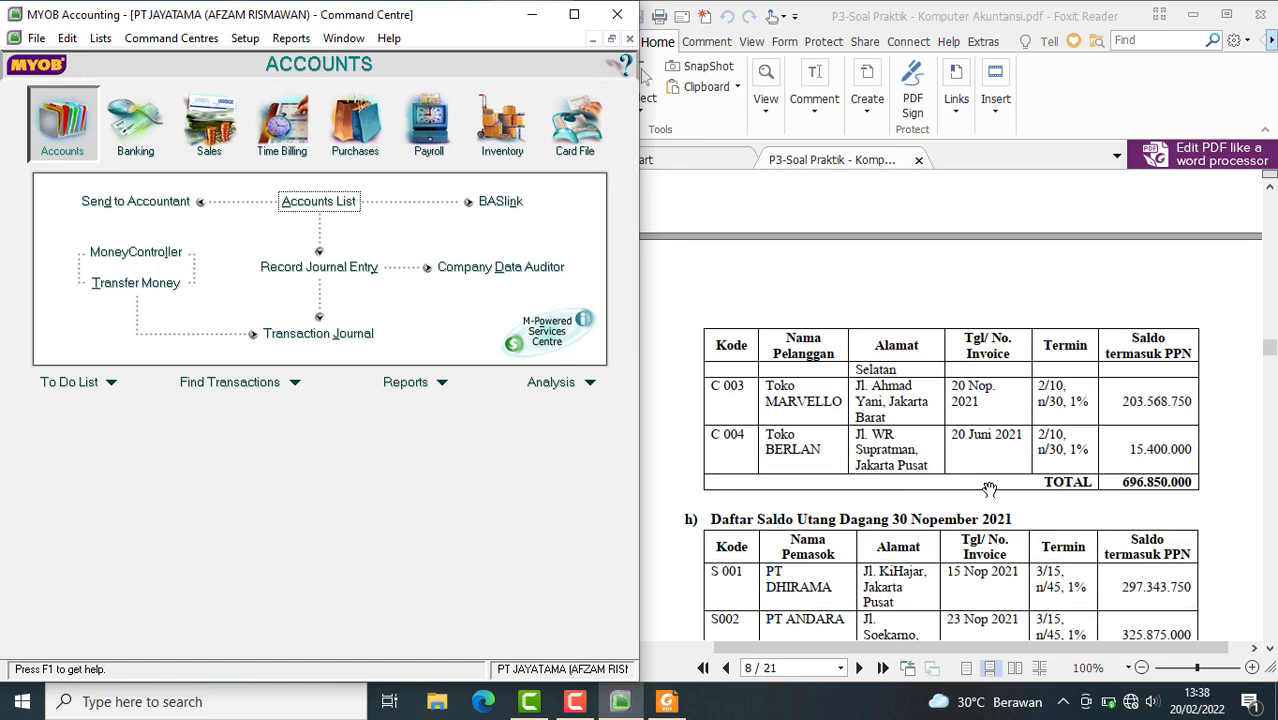
scroll(989, 489, up, 8)
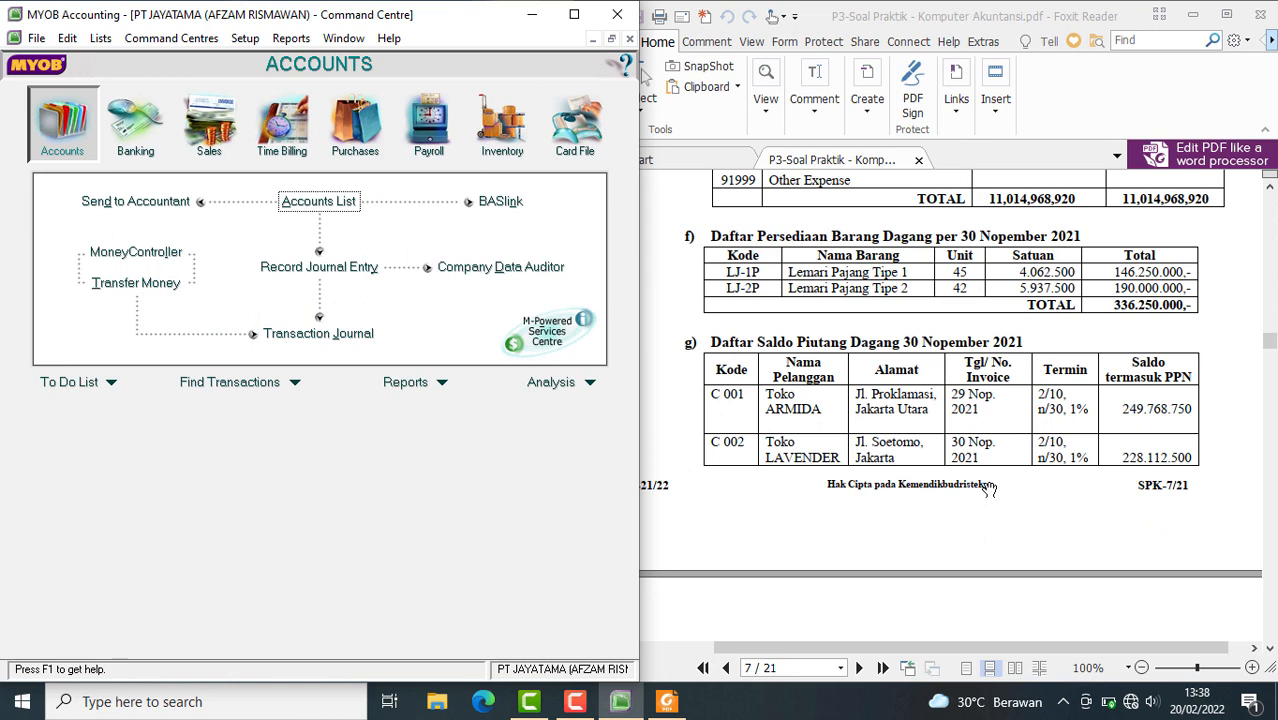
scroll(989, 489, up, 8)
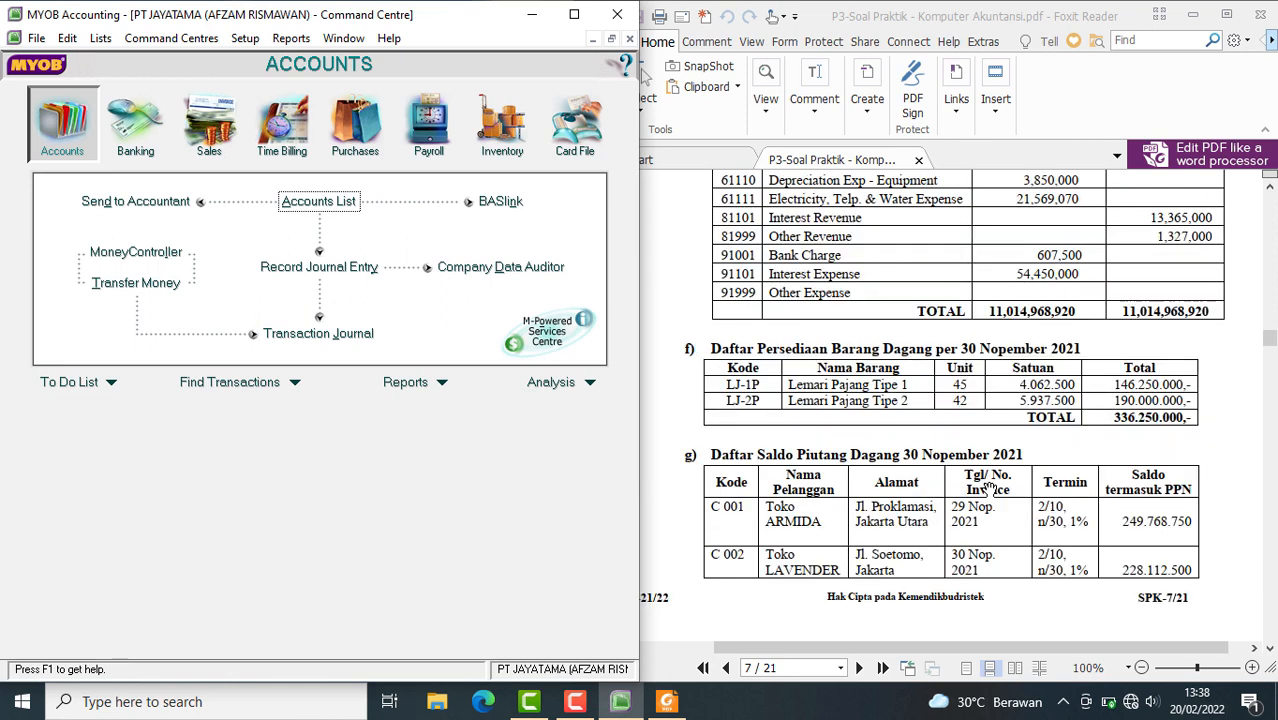
scroll(989, 489, down, 8)
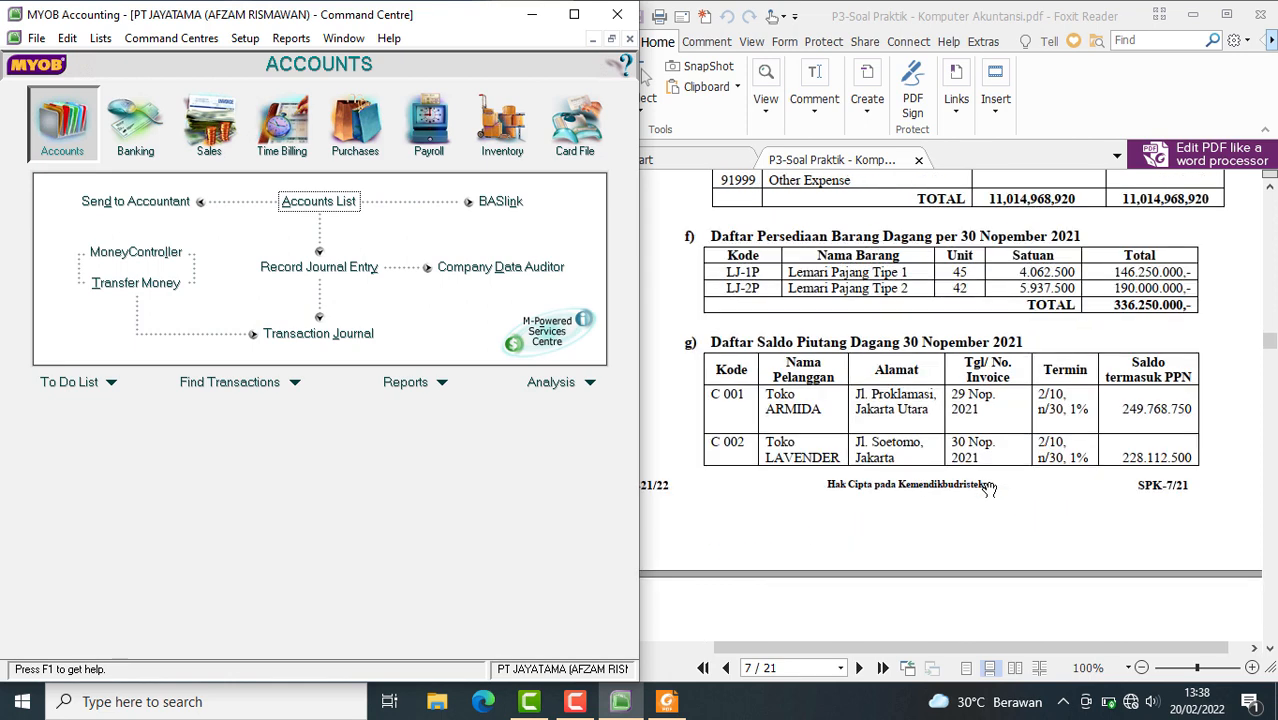
scroll(989, 489, down, 7)
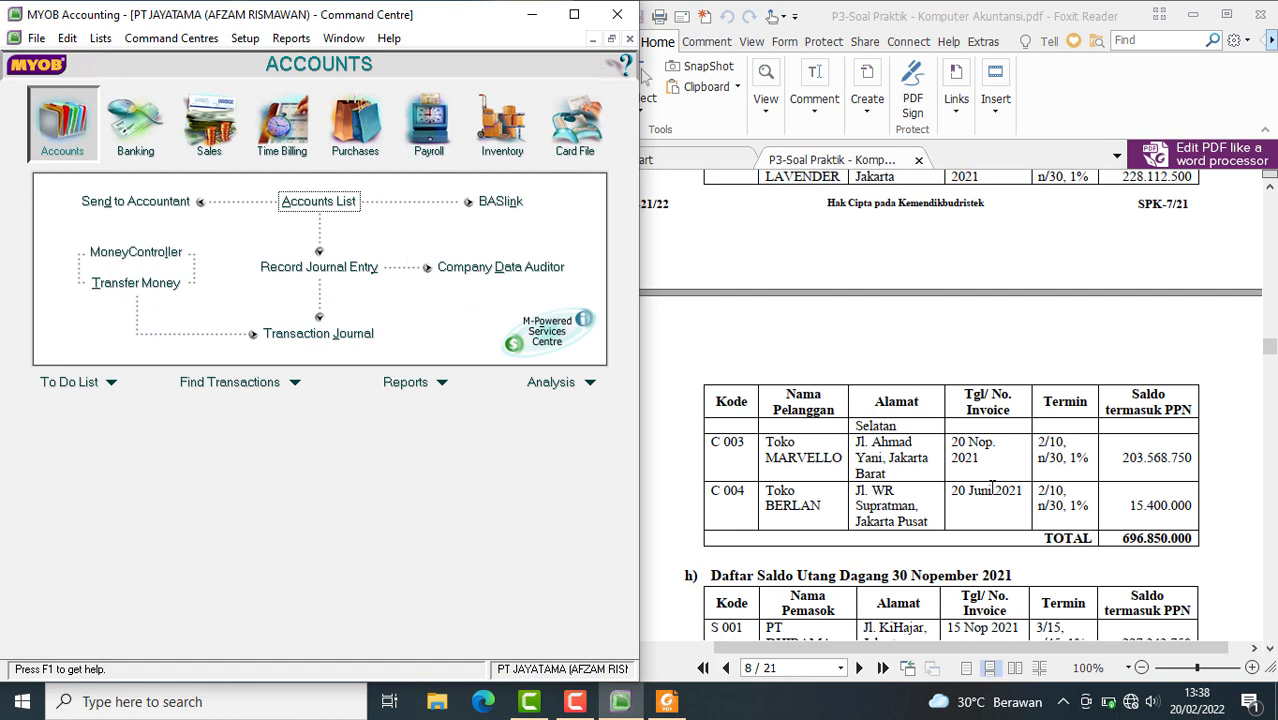
scroll(992, 485, up, 6)
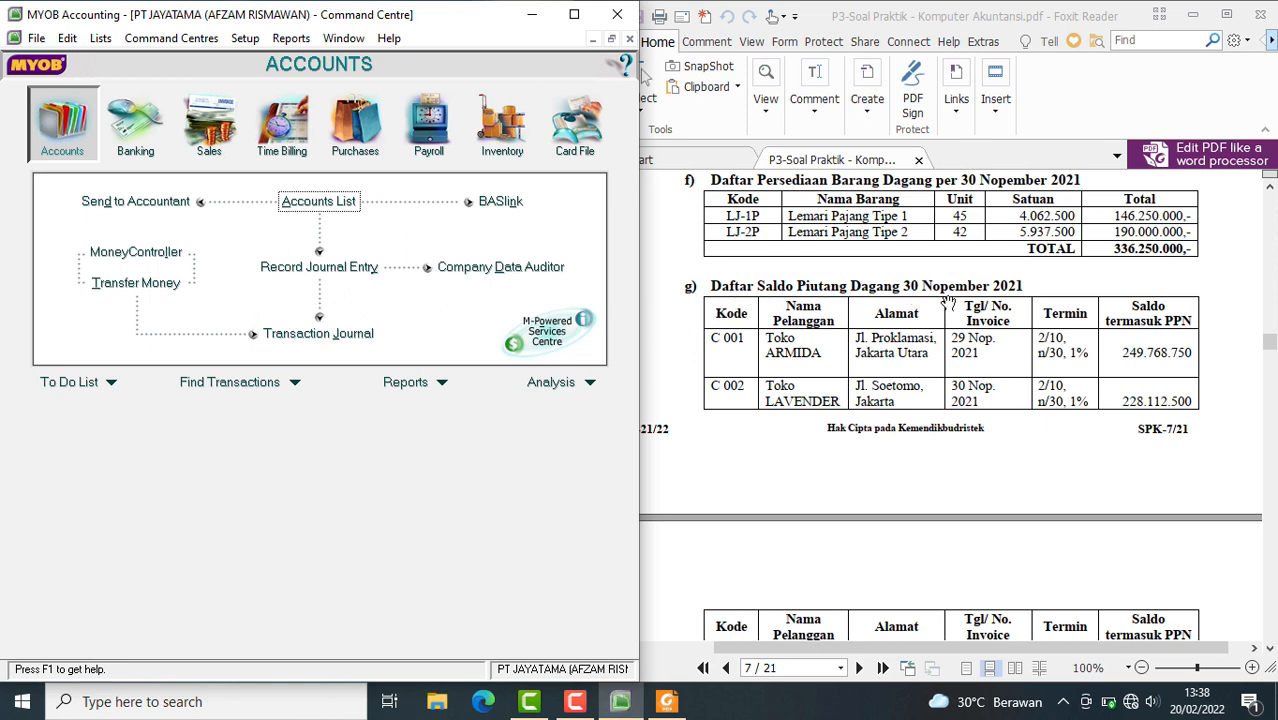
scroll(886, 326, up, 4)
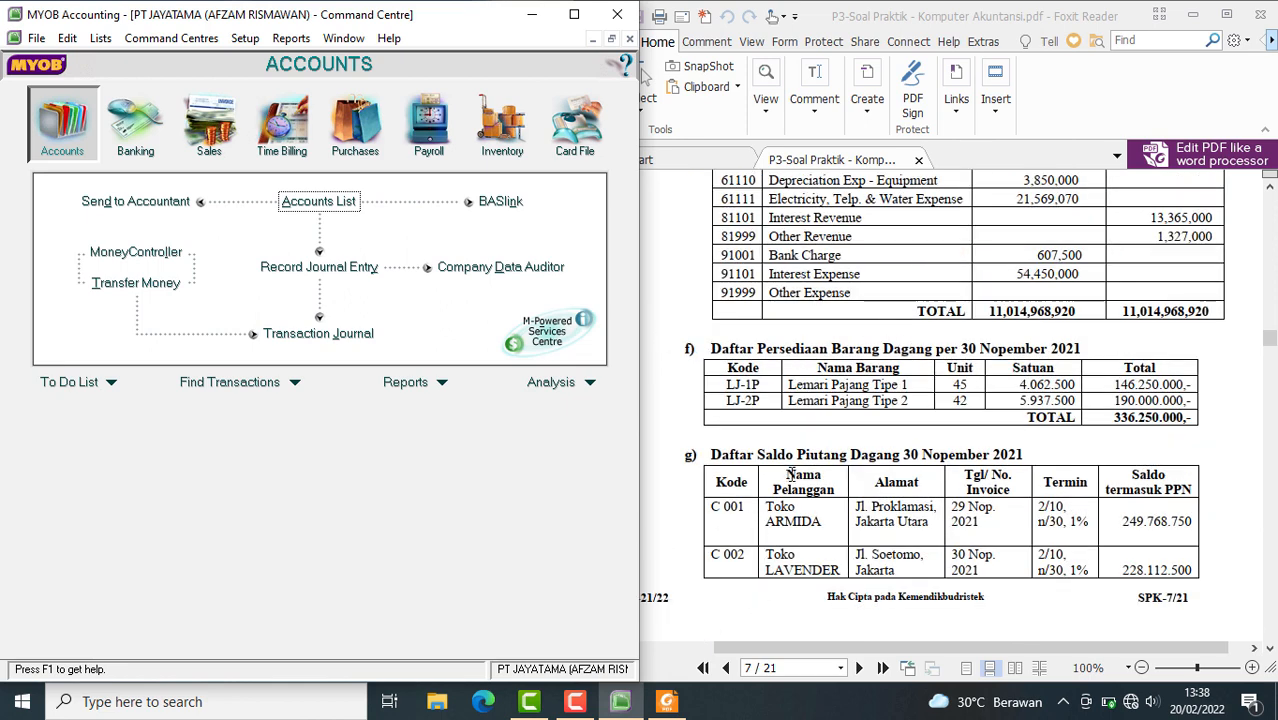
scroll(886, 495, down, 3)
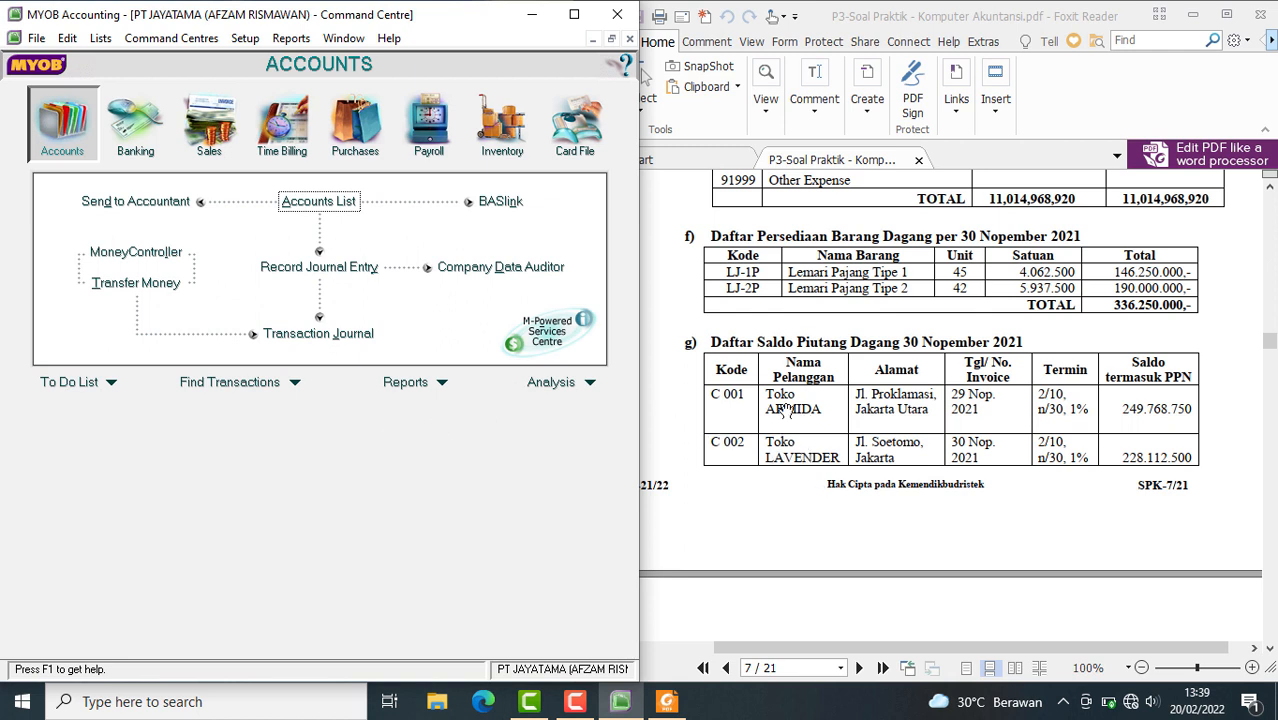
Open the Cards List from the Card File command centre and show the customer cards
click(585, 137)
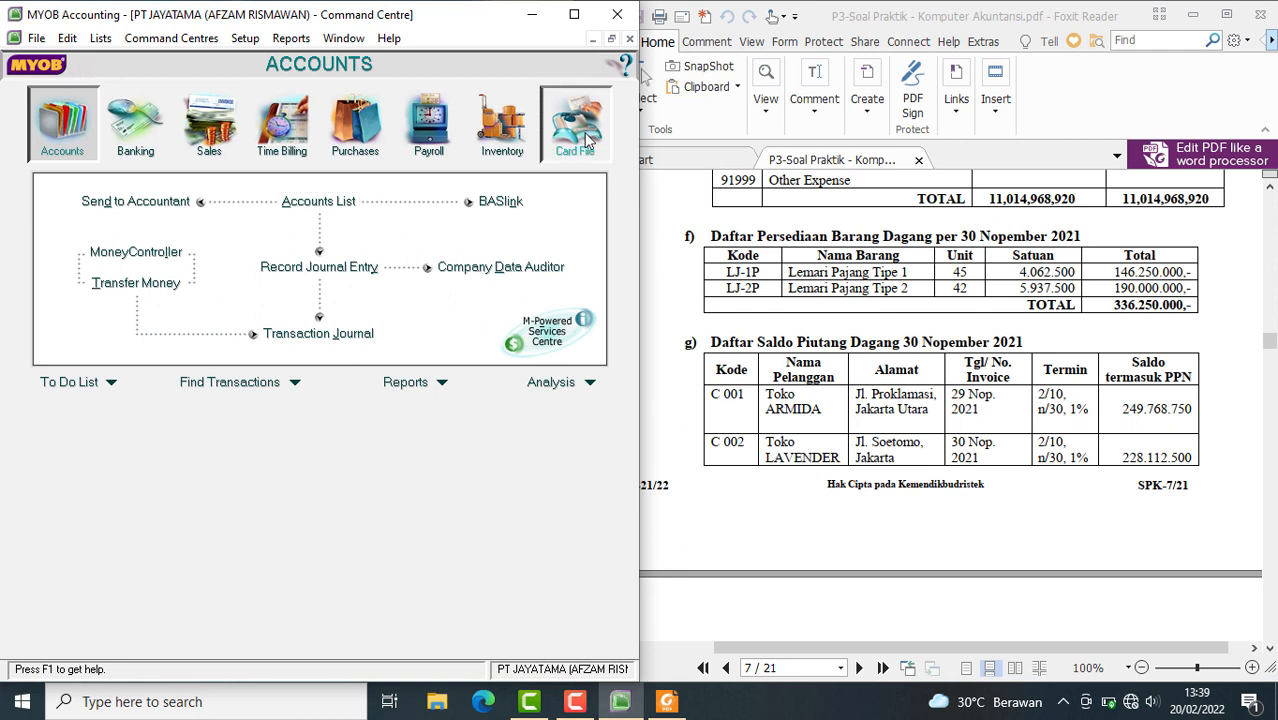
click(316, 204)
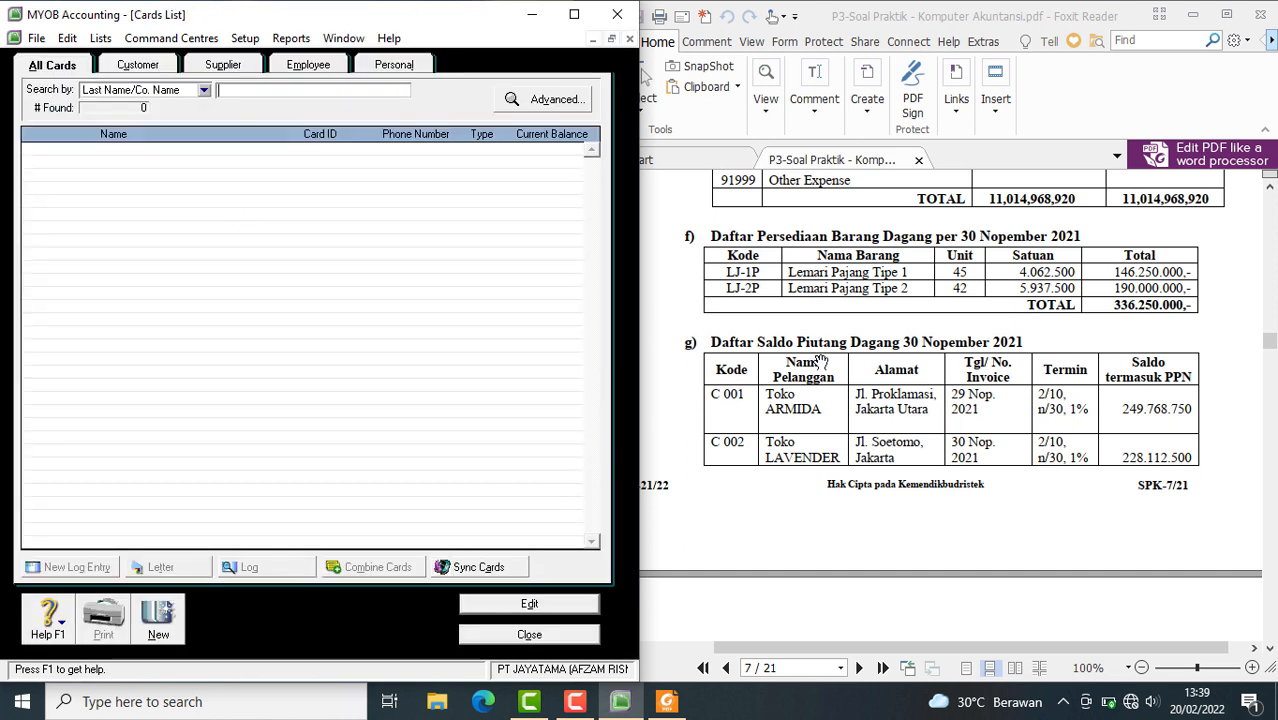
click(128, 66)
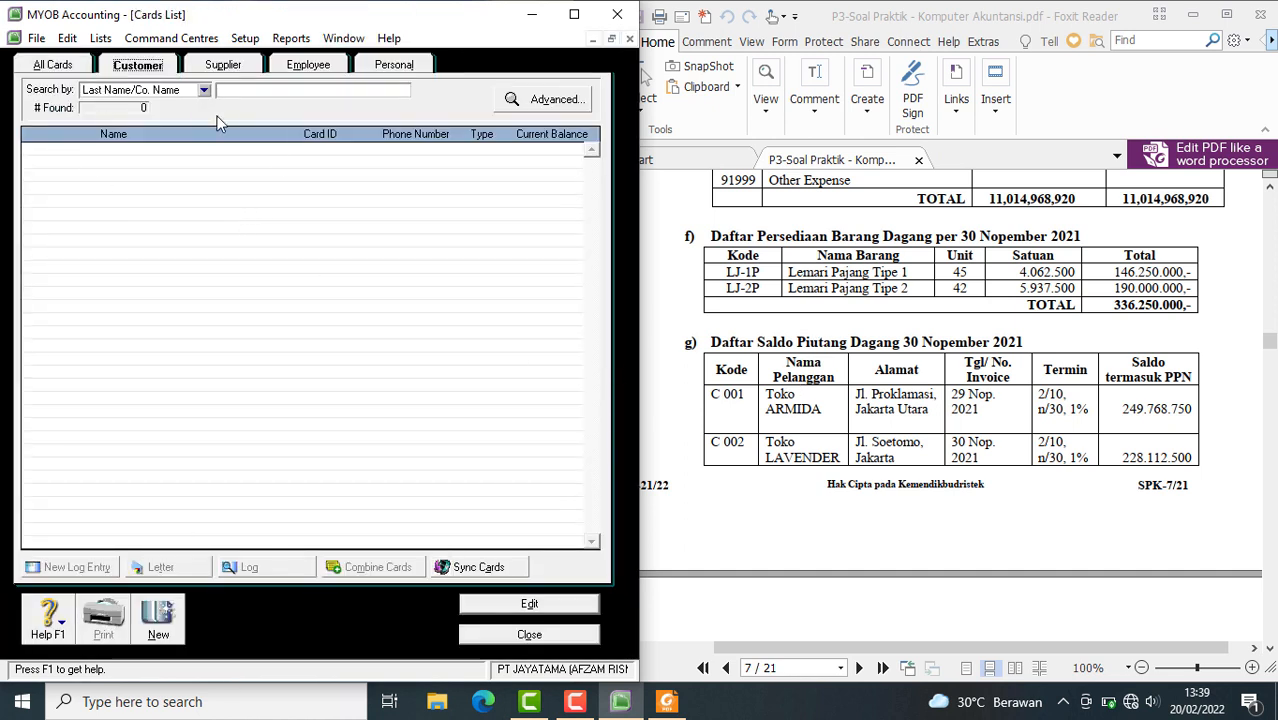
scroll(877, 450, down, 3)
scroll(877, 456, down, 3)
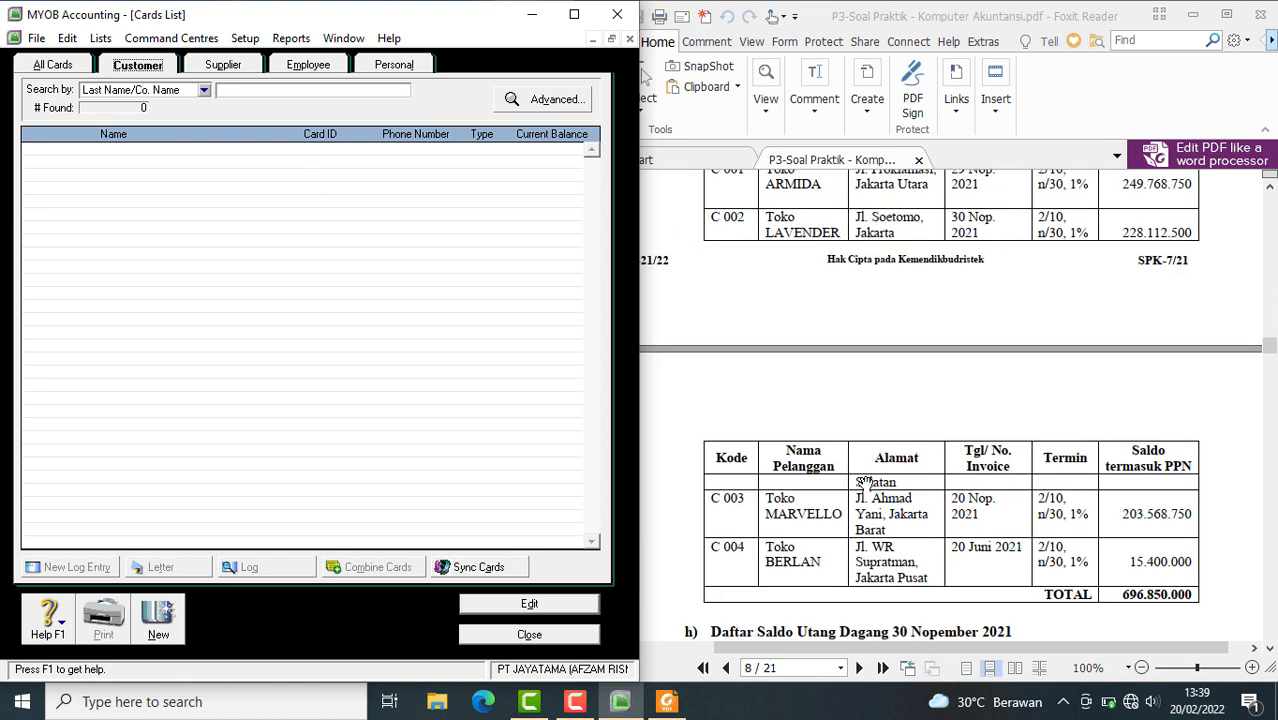
click(206, 68)
click(152, 68)
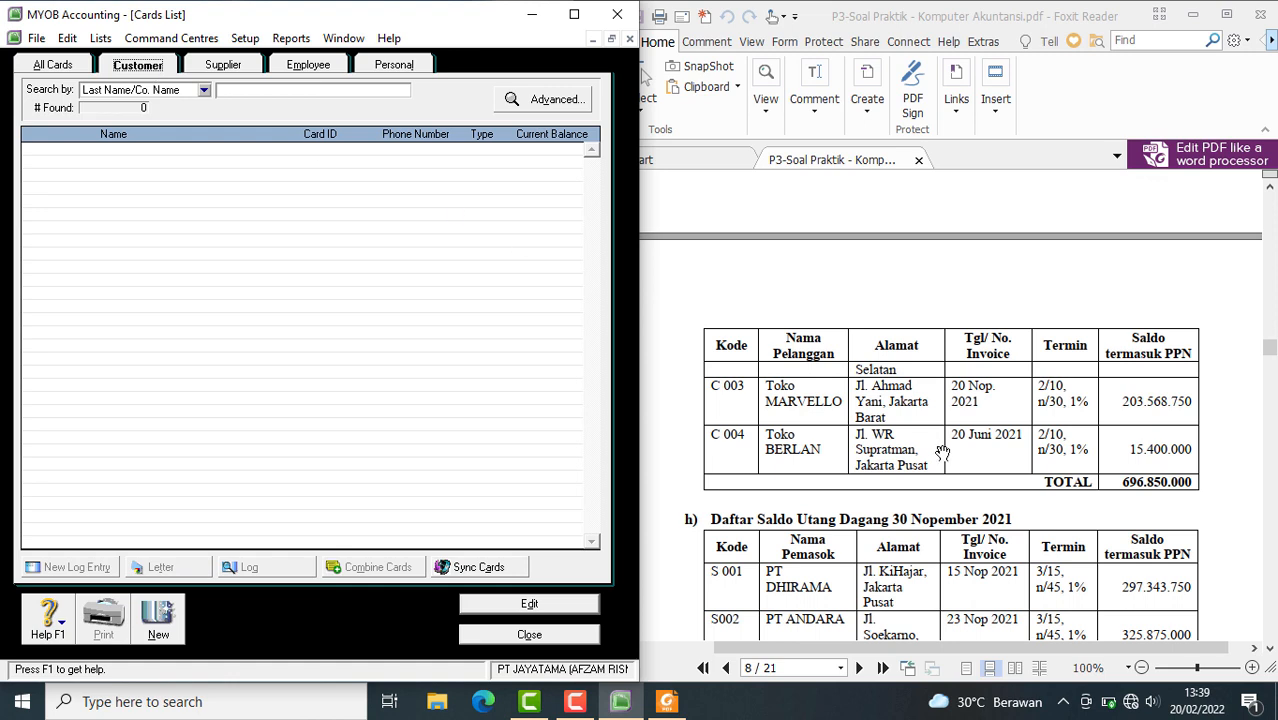
scroll(942, 452, up, 4)
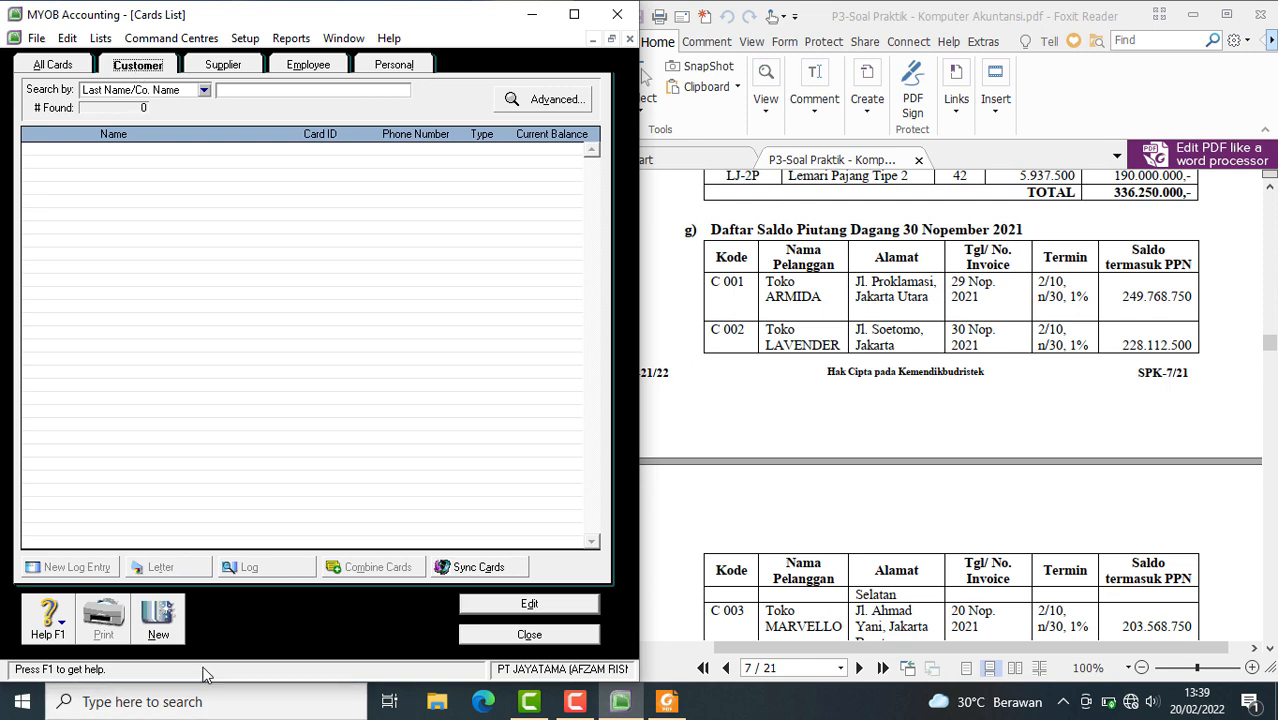
Create a new customer card named TOKO ARMIDA and enter its customer code from the PDF as the card ID
click(170, 627)
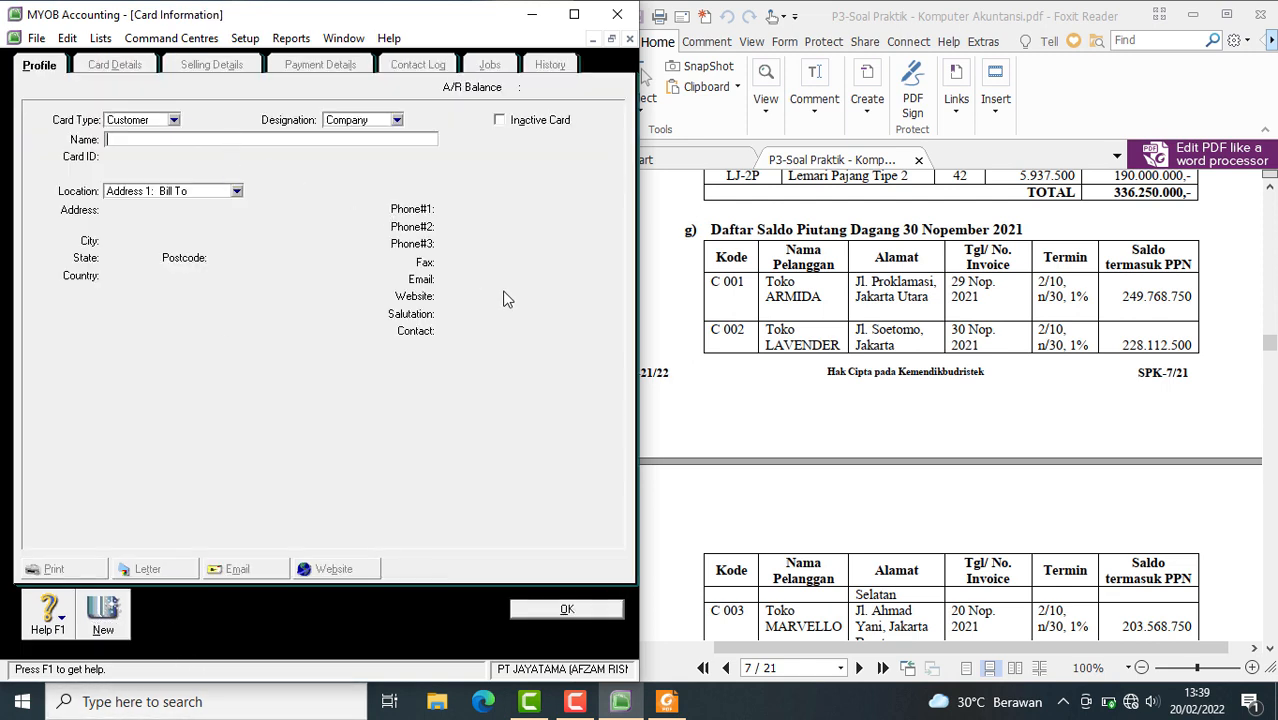
text(TOKO ARMIDA)
key(Tab)
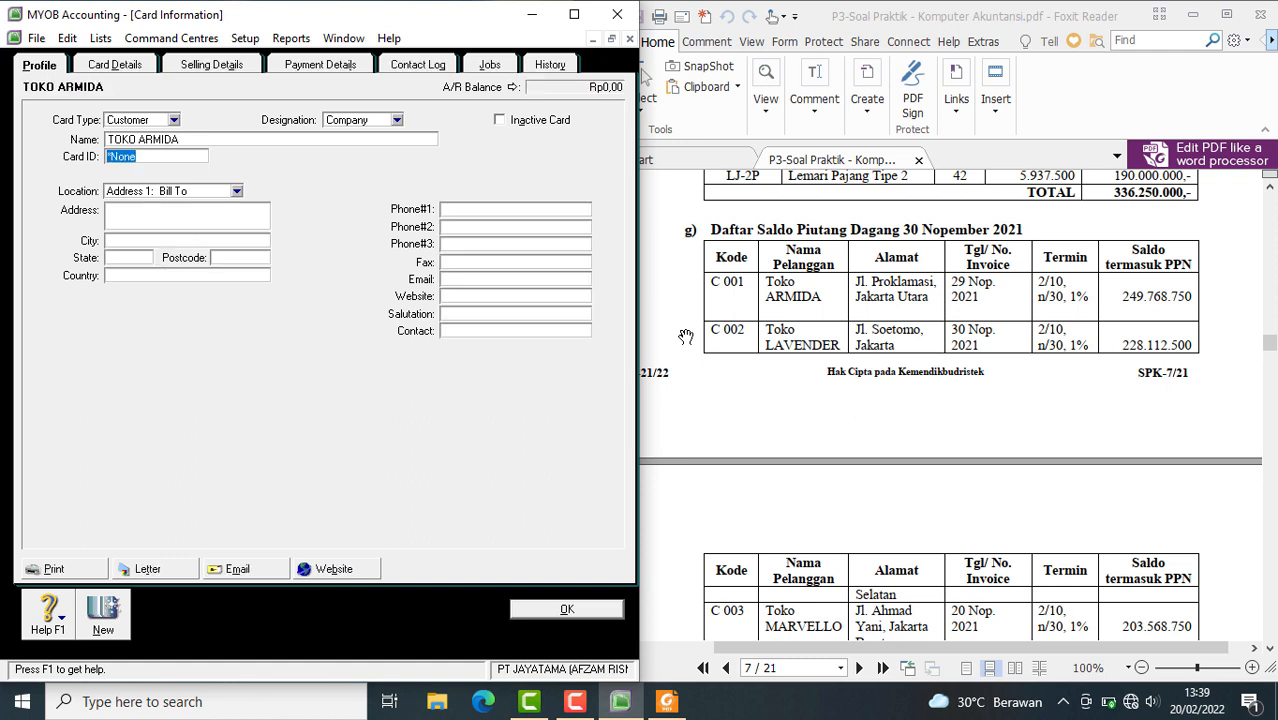
text(C001)
Copy TOKO ARMIDA's address from the receivables table in the PDF into the card's Bill To address
click(168, 215)
click(929, 300)
drag(929, 300, 856, 283)
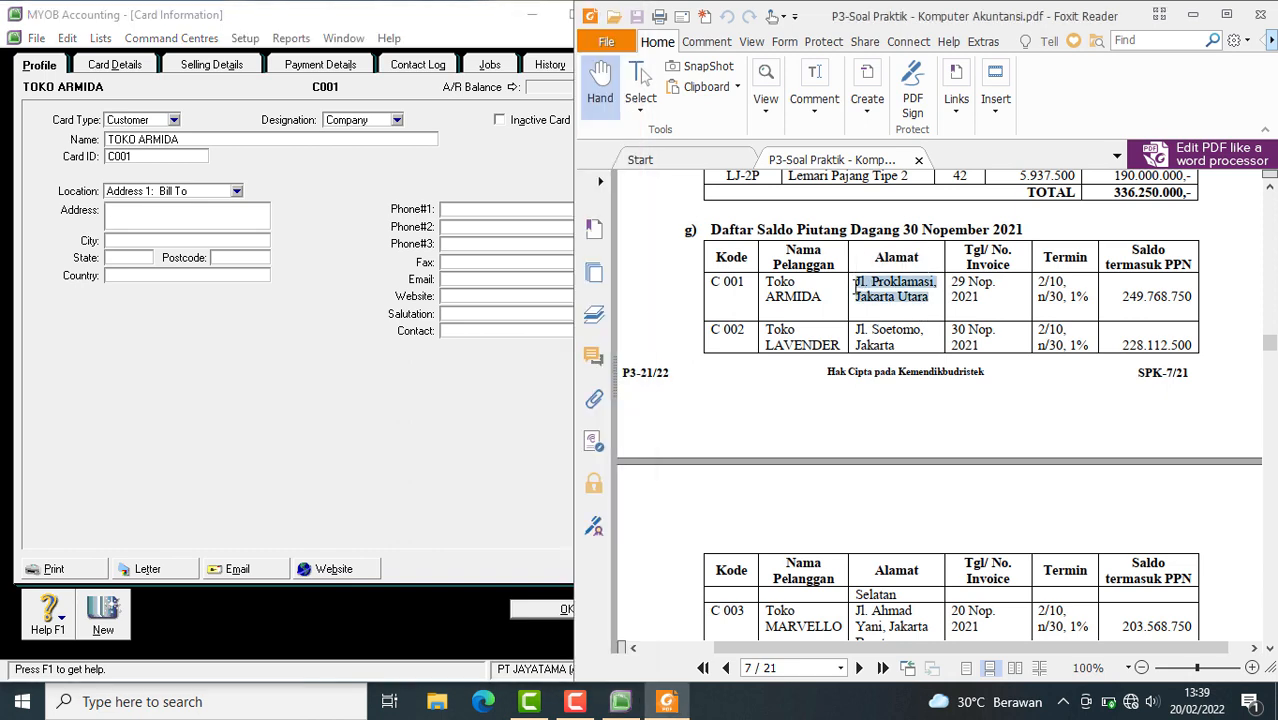
key(ctrl+c)
click(170, 215)
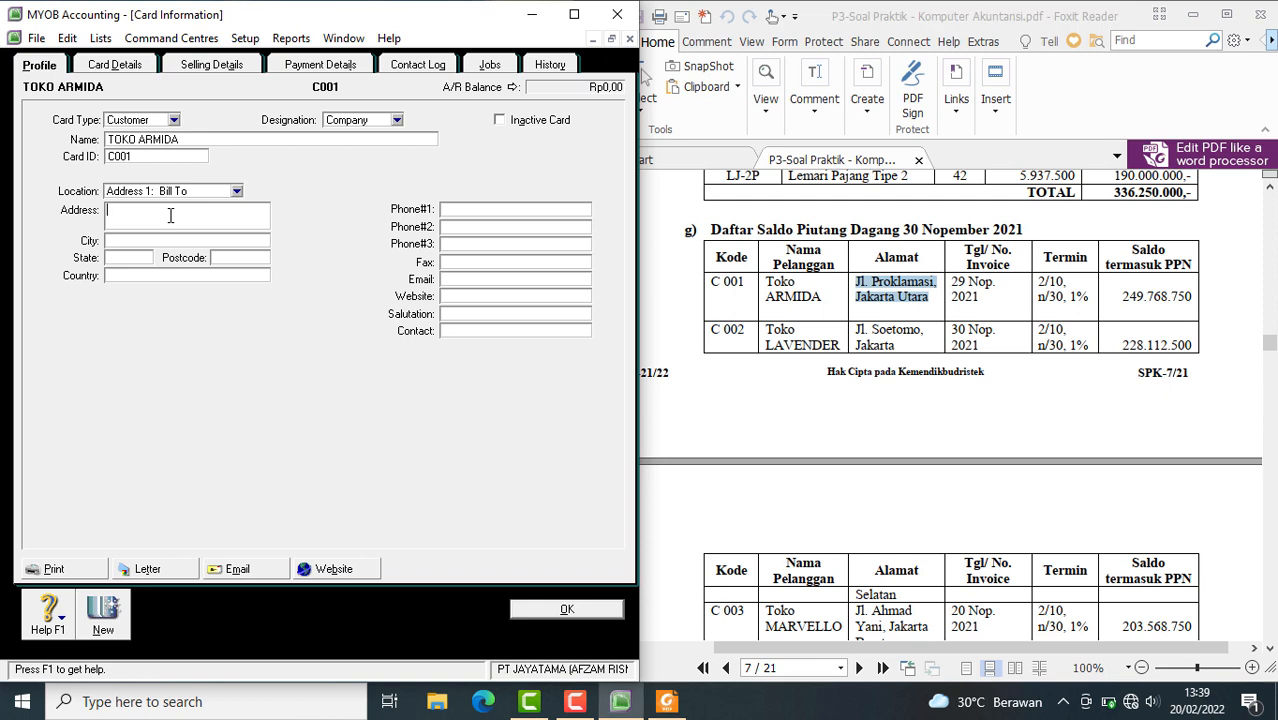
key(ctrl+v)
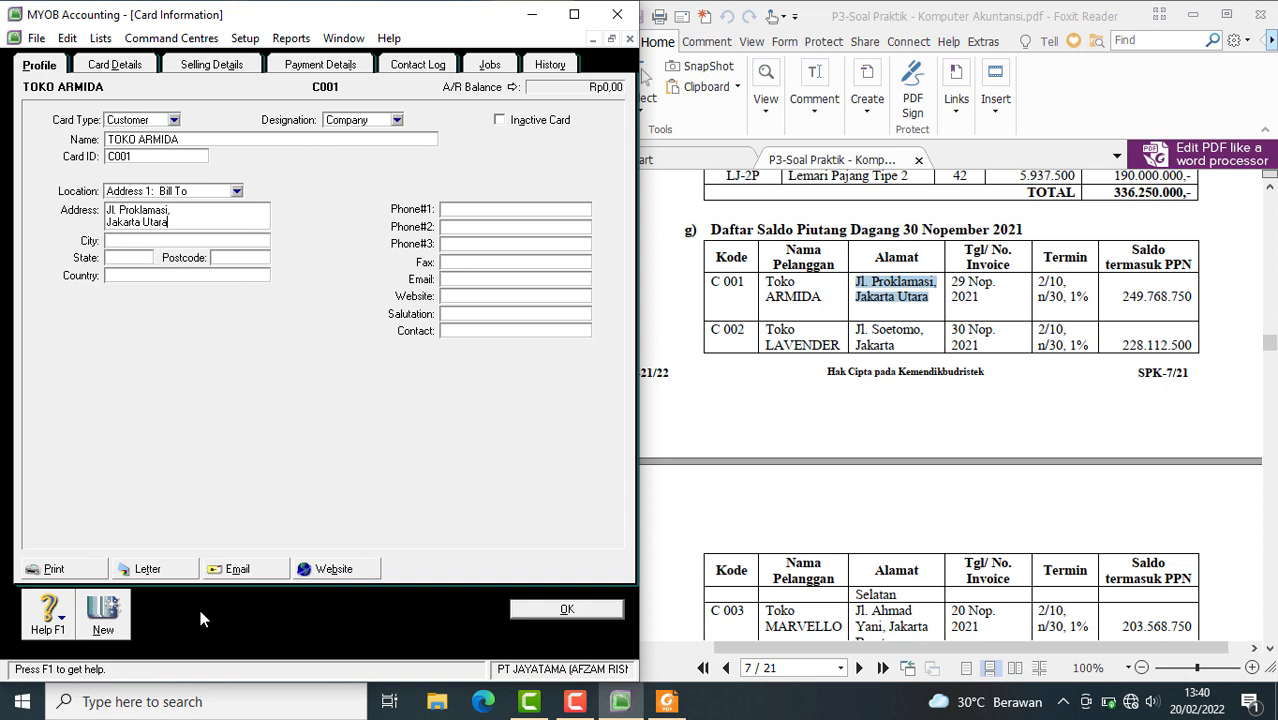
Create a new customer card named TOKO LAVENDER and enter its customer code from the PDF as the card ID
click(103, 614)
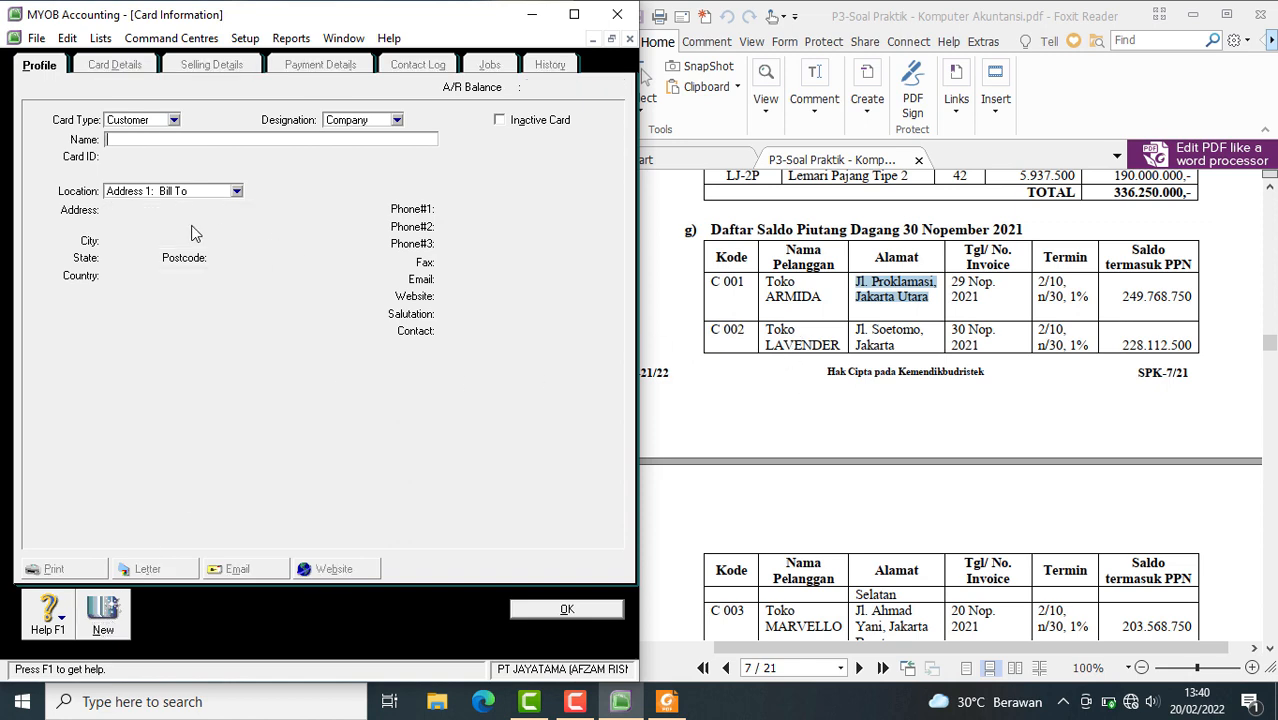
text(TOKO LAVENDER)
key(Tab)
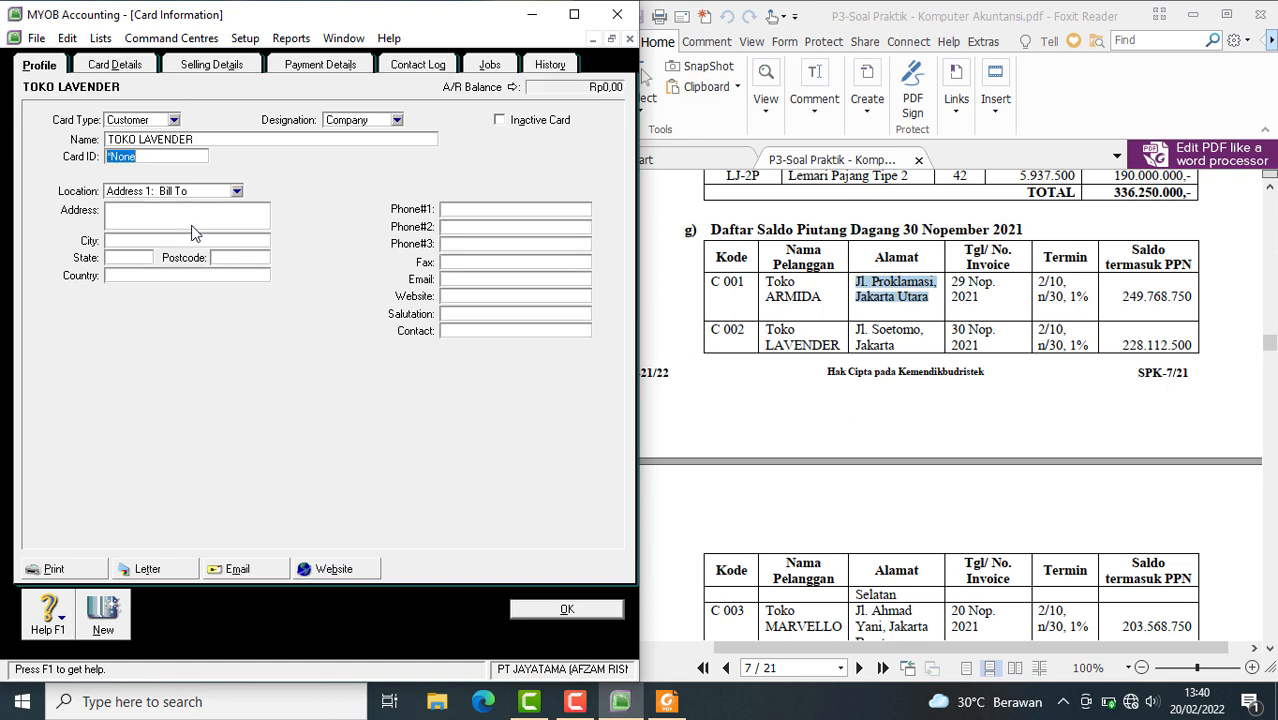
text(C002)
Copy TOKO LAVENDER's address from the receivables table into the Bill To address and add the final word that continues on the following PDF page
drag(857, 333, 897, 345)
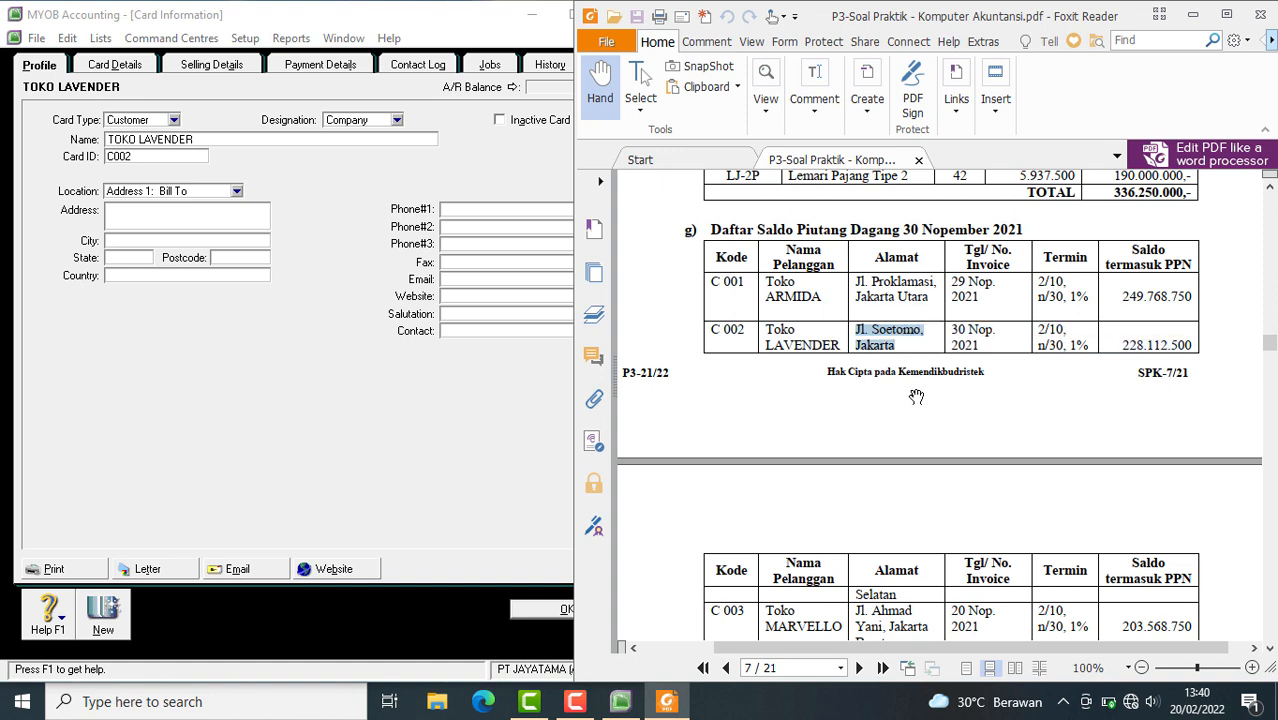
click(136, 214)
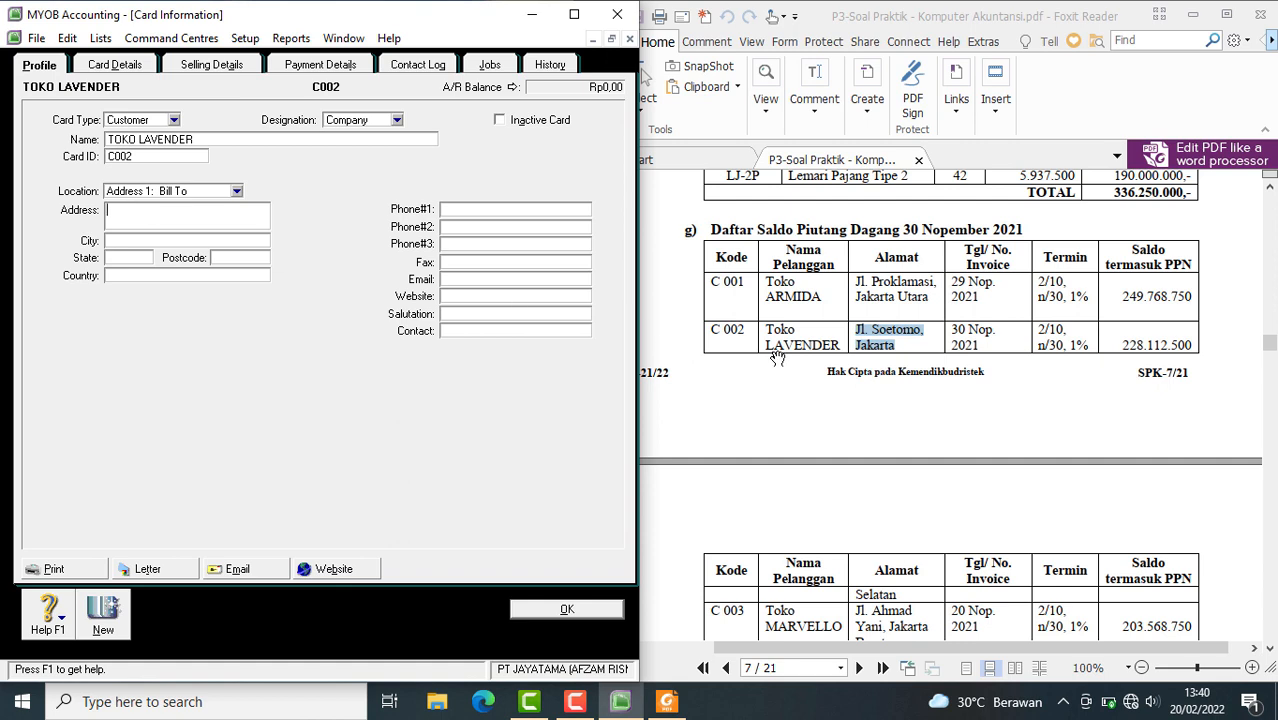
right_click(868, 333)
click(896, 344)
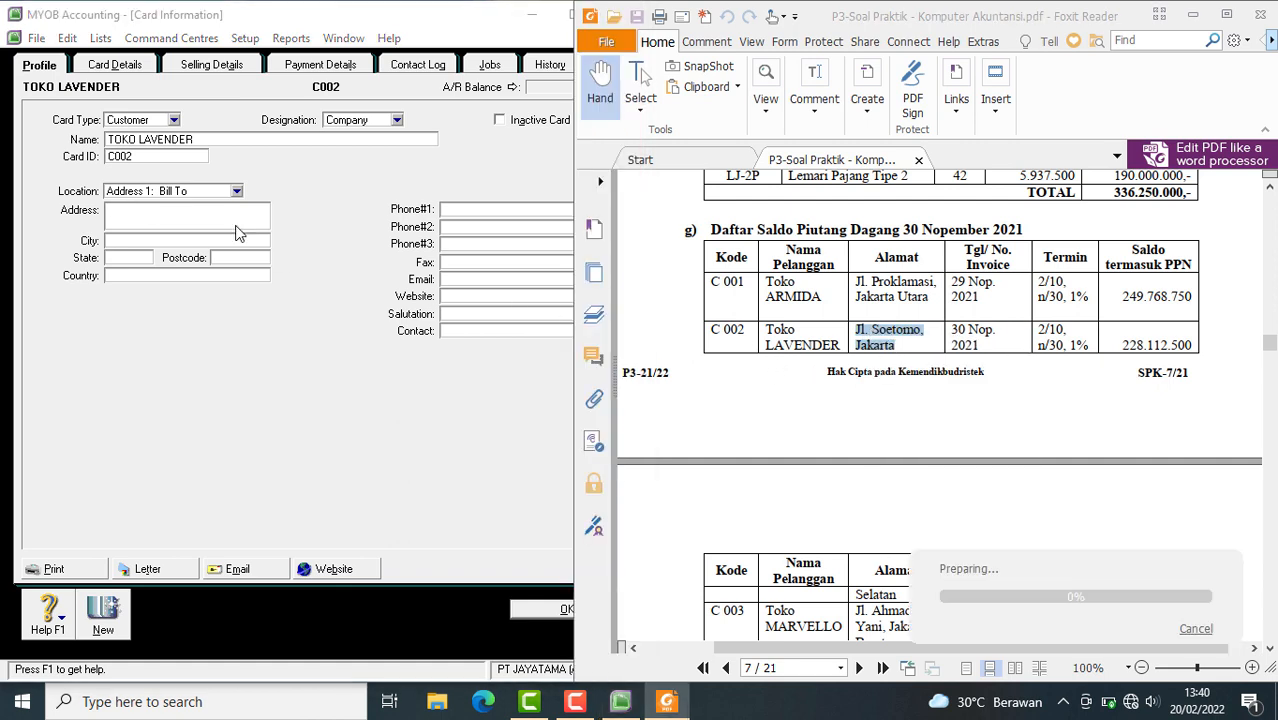
right_click(158, 211)
click(202, 292)
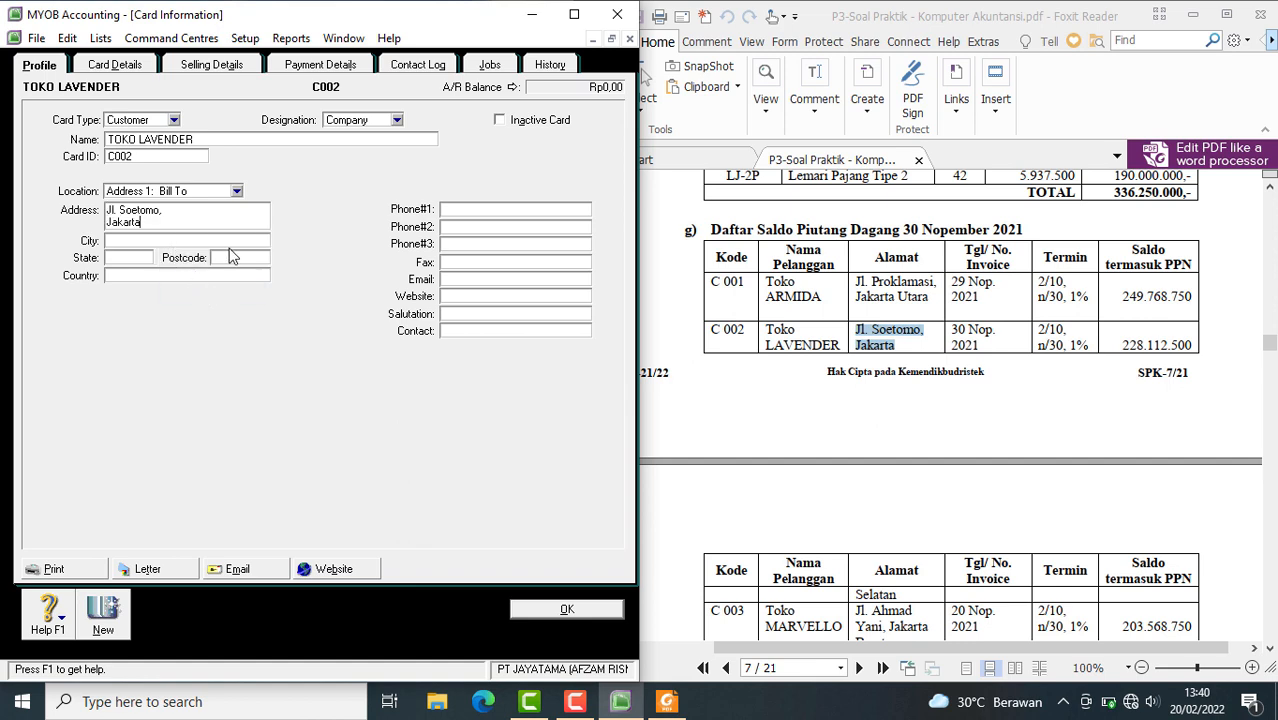
text(sEL)
text( Selatan)
Create a new customer card named Toko Marvello and enter its customer code from the PDF as the card ID
click(113, 618)
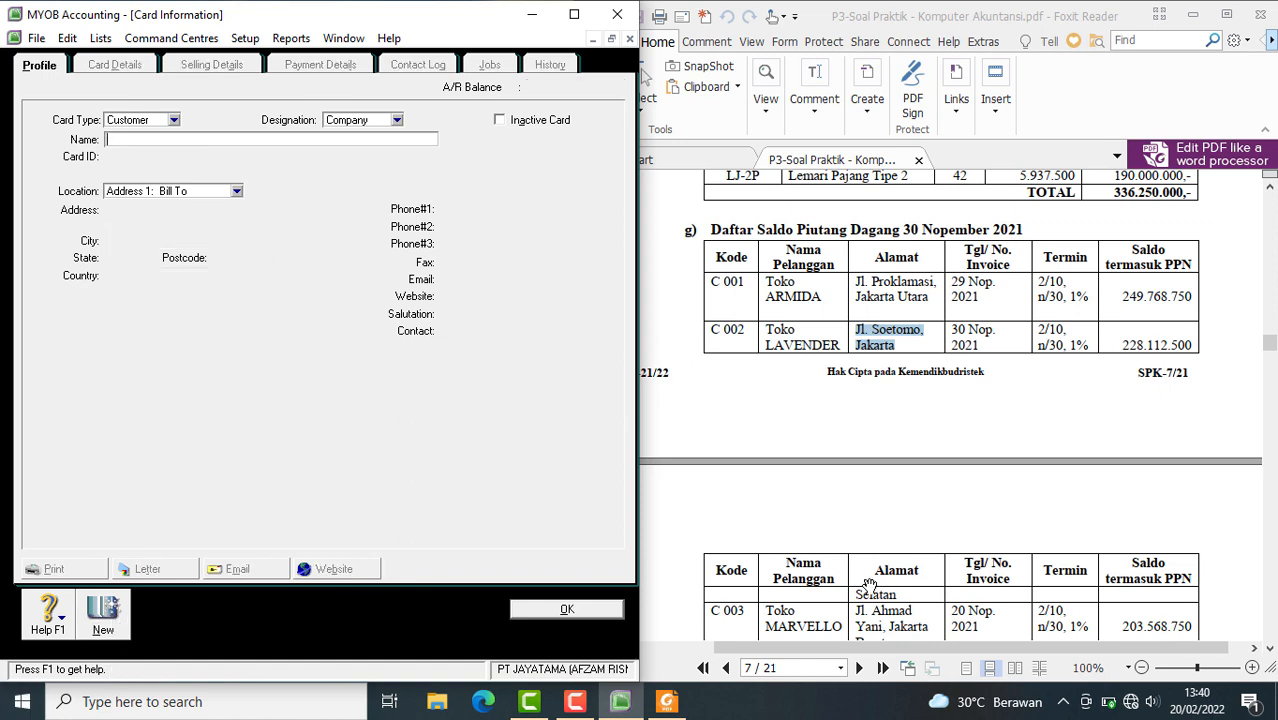
scroll(868, 584, down, 3)
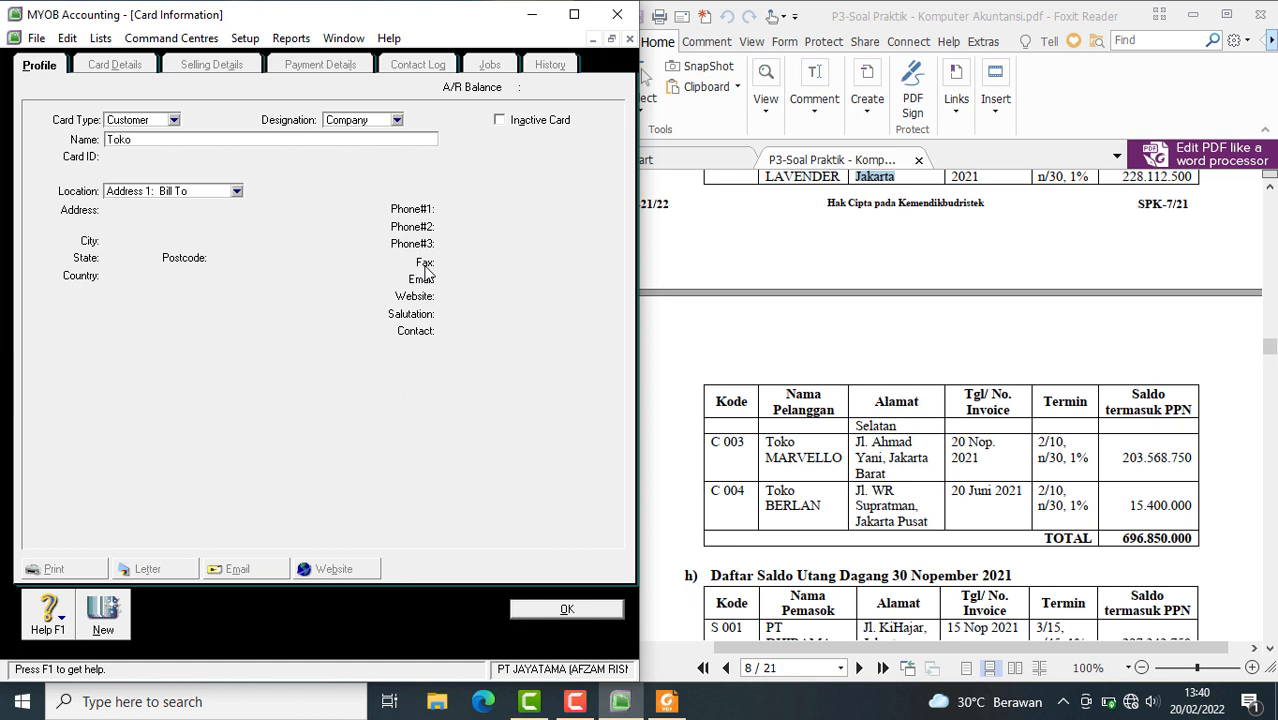
text(Toko Marvello)
key(Tab)
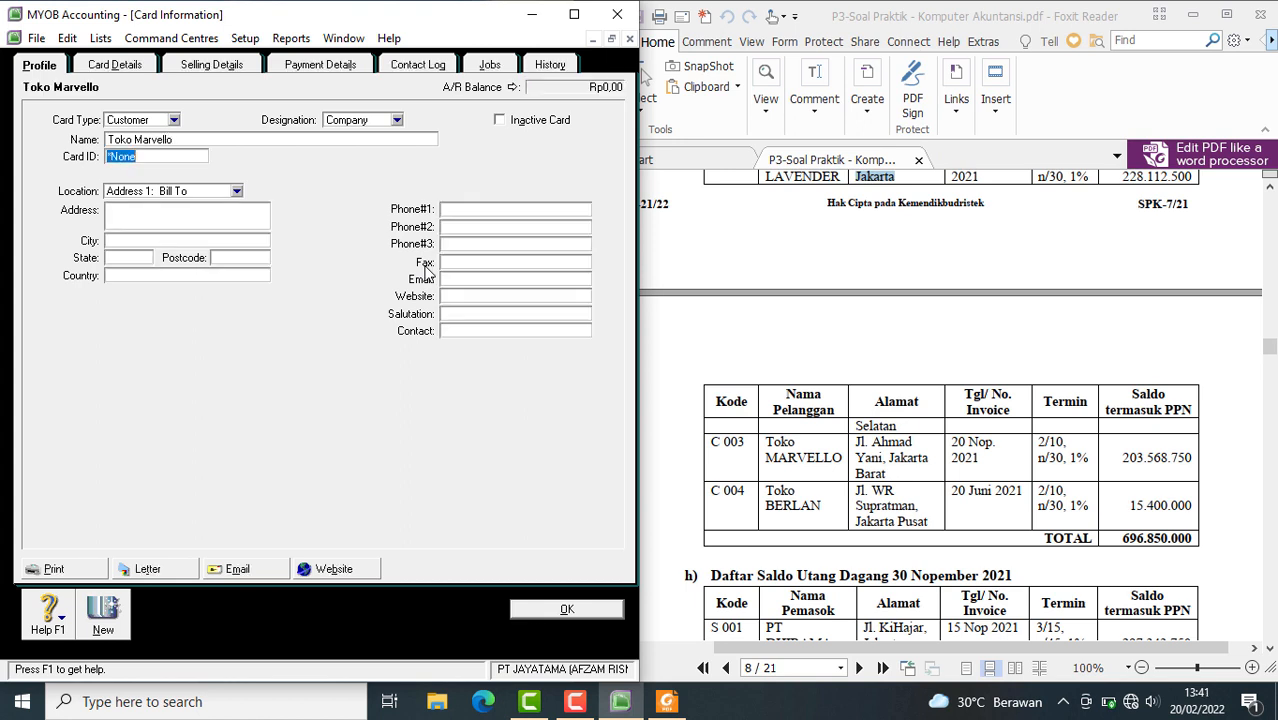
text(C003)
Copy Toko Marvello's address from the receivables table in the PDF into the card's Bill To address
click(893, 470)
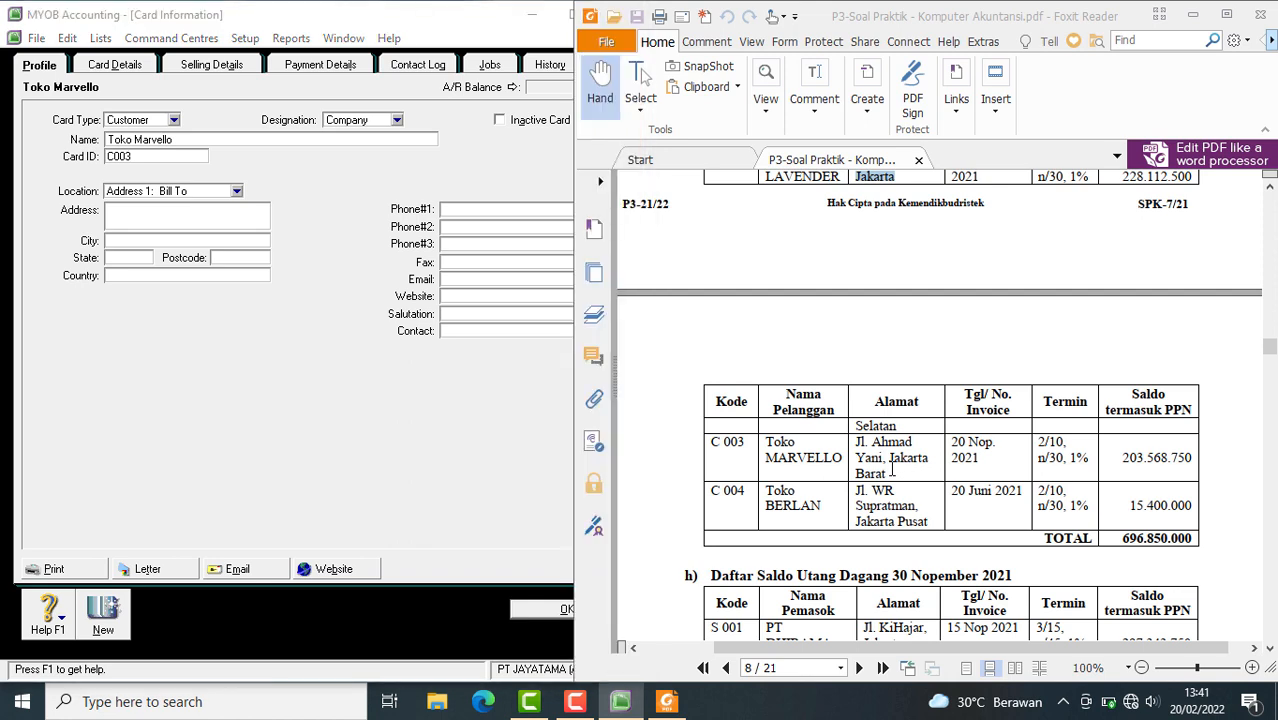
mouse_move(857, 441)
mouse_down()
mouse_move(889, 472)
mouse_move(857, 441)
mouse_up()
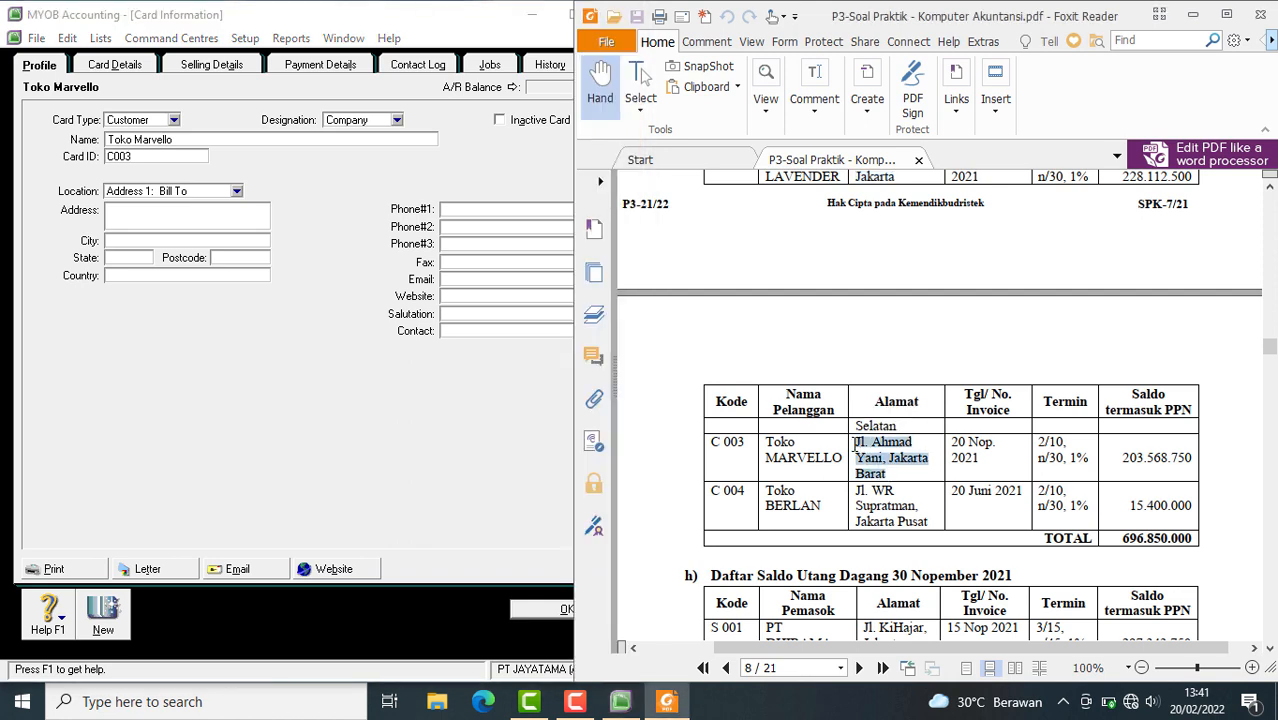
click(131, 213)
key(ctrl+v)
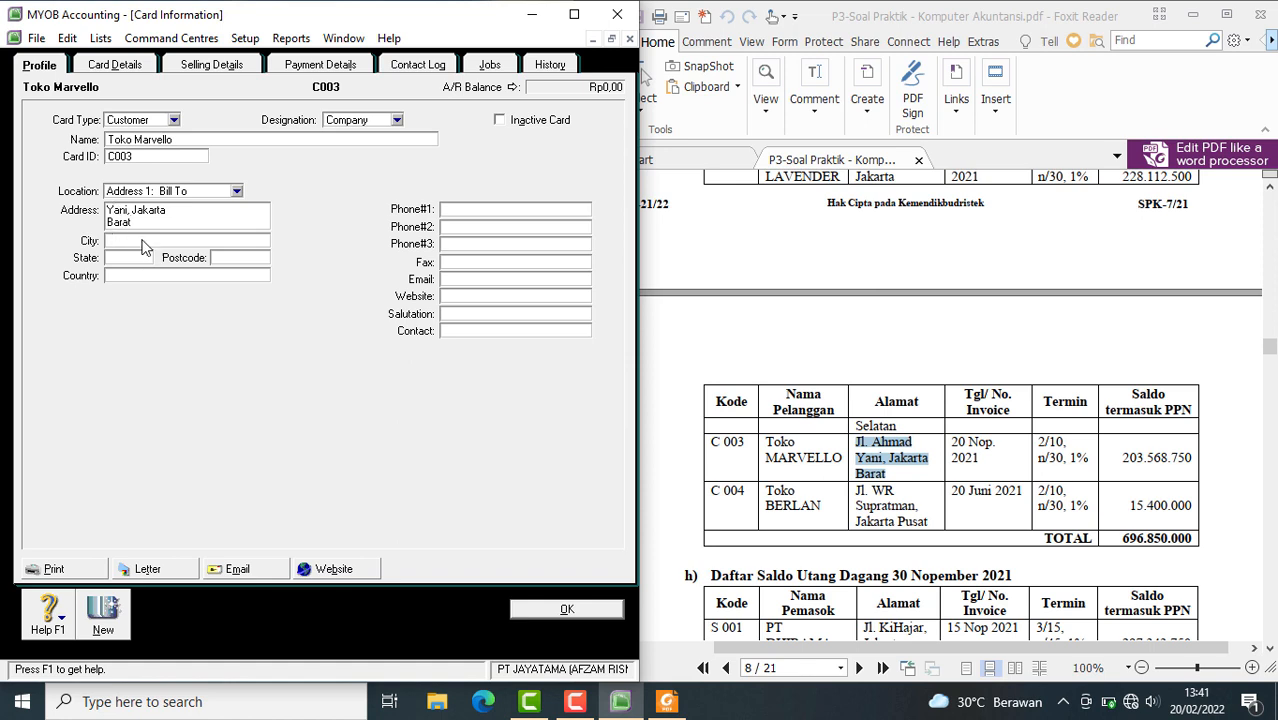
key(Left)
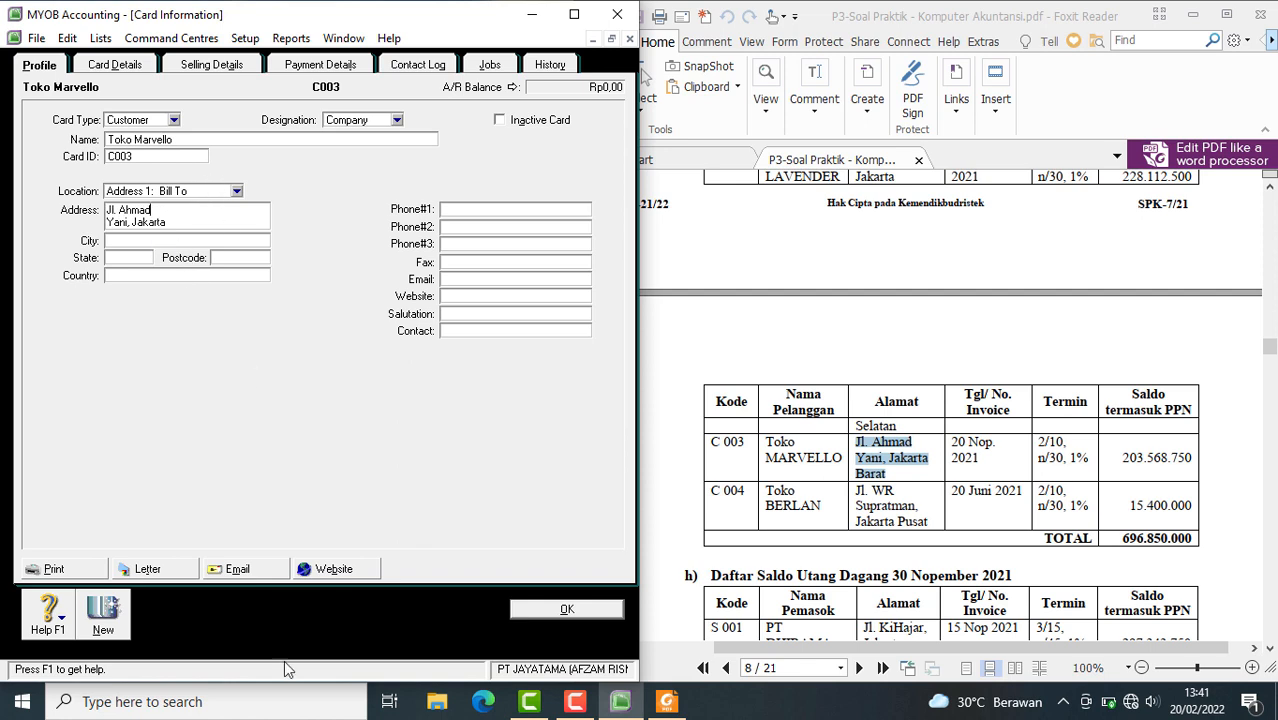
Create a new customer card named TOKO BERLAN and enter its customer code from the PDF as the card ID
click(104, 628)
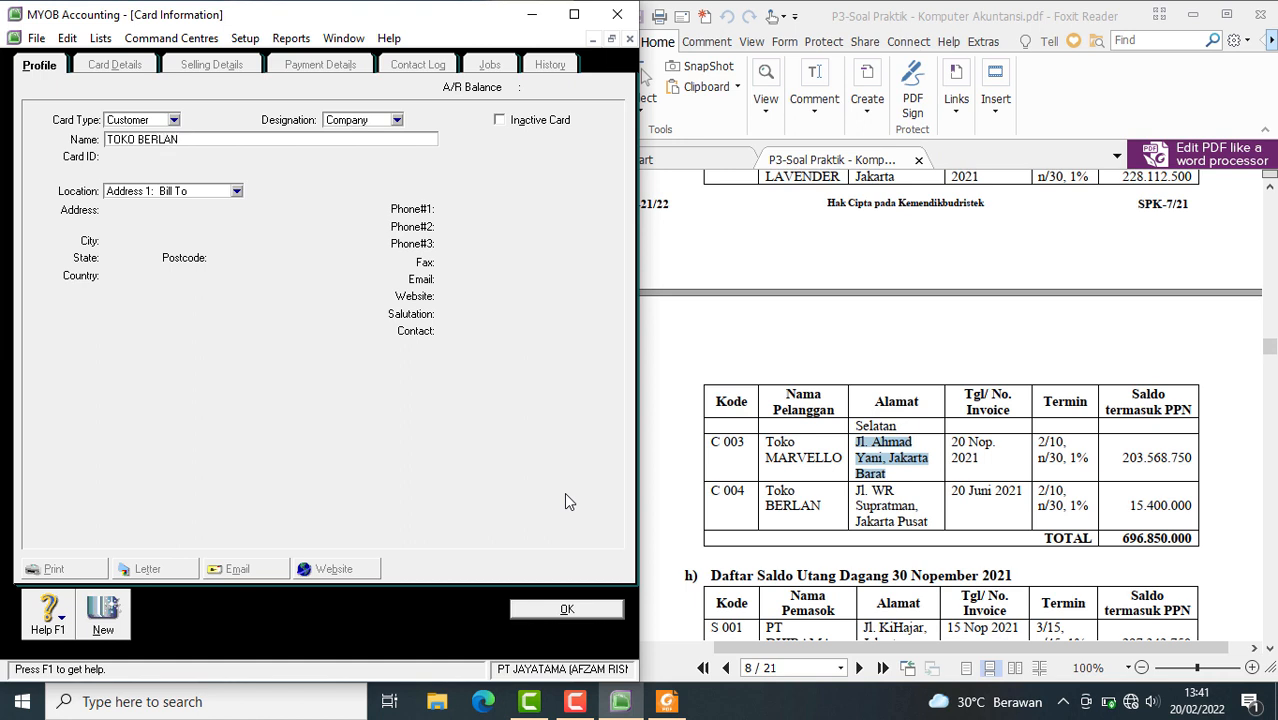
key(Tab)
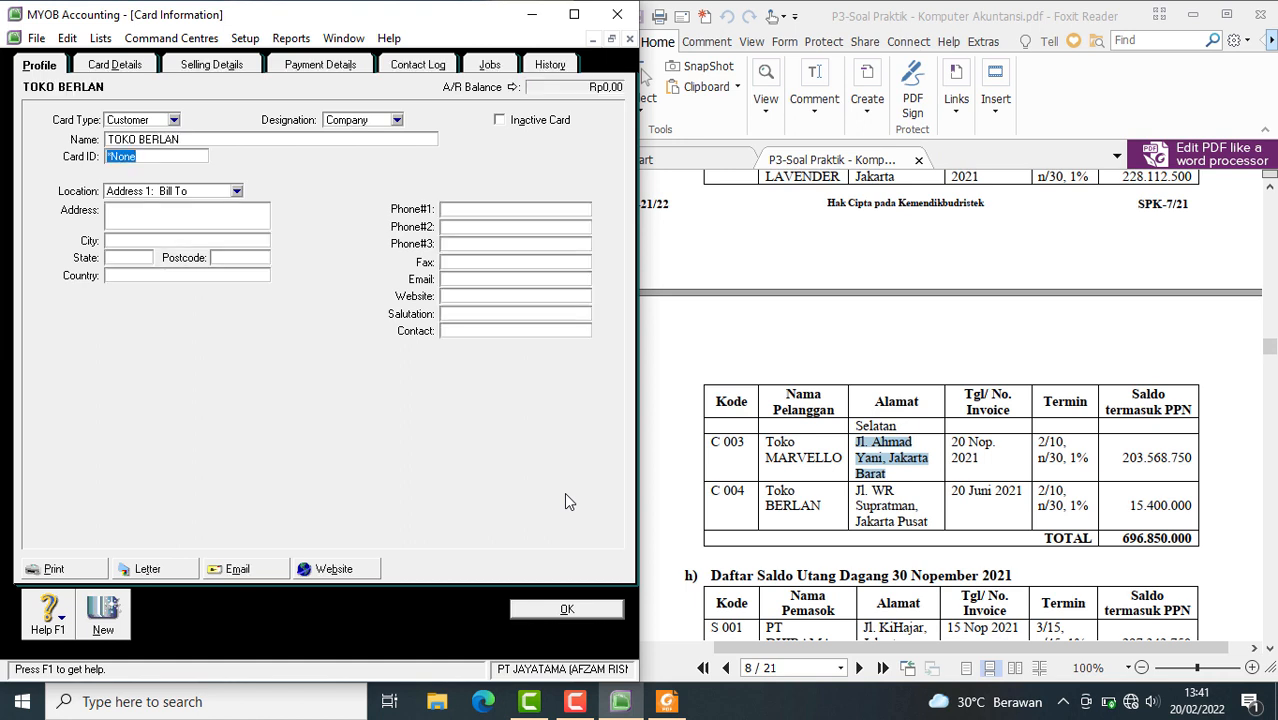
text(C004)
Copy TOKO BERLAN's address from the PDF into the Bill To address, join its split street line, and close the card to return to the Cards List
click(926, 517)
drag(926, 517, 858, 491)
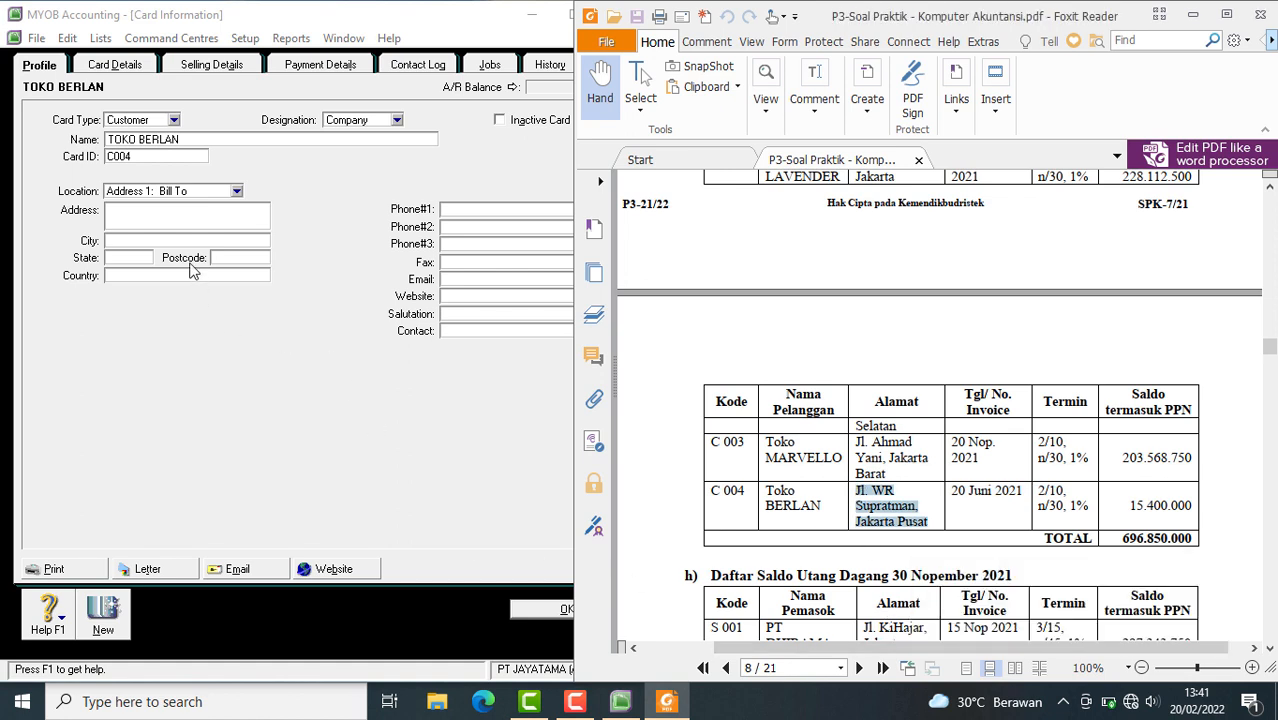
click(162, 217)
key(ctrl+v)
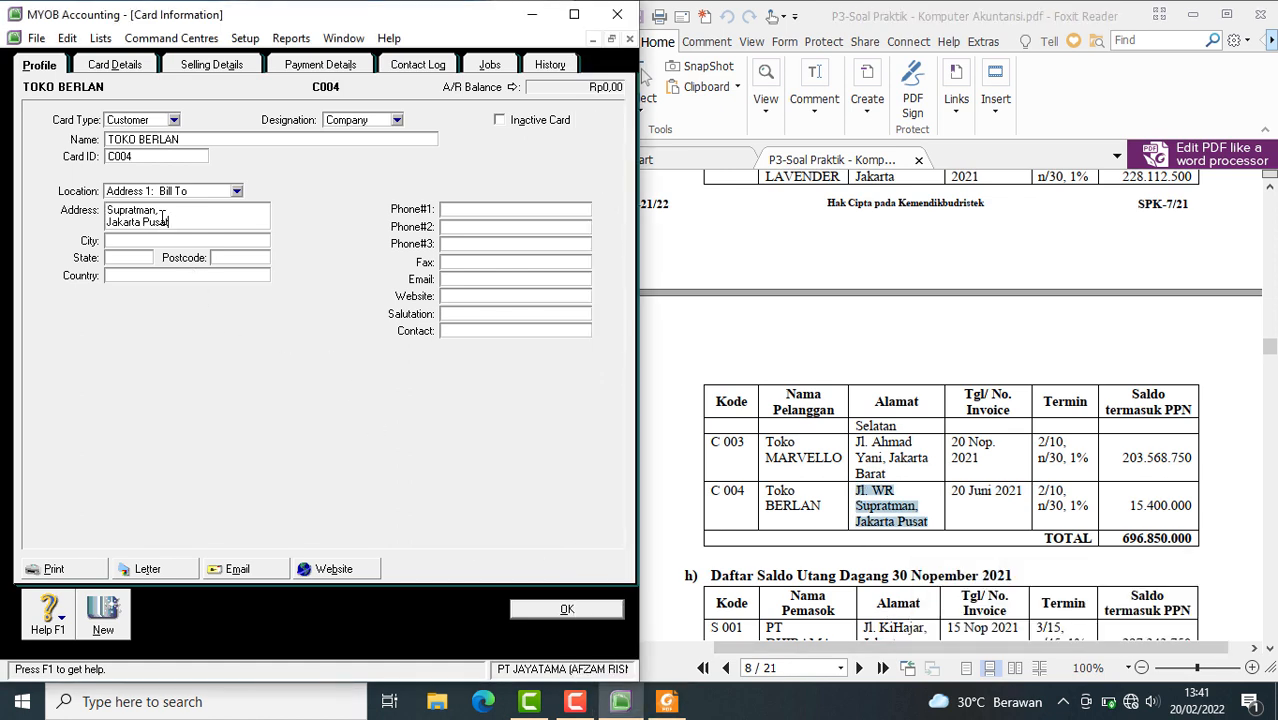
click(113, 212)
key(BackSpace)
click(518, 613)
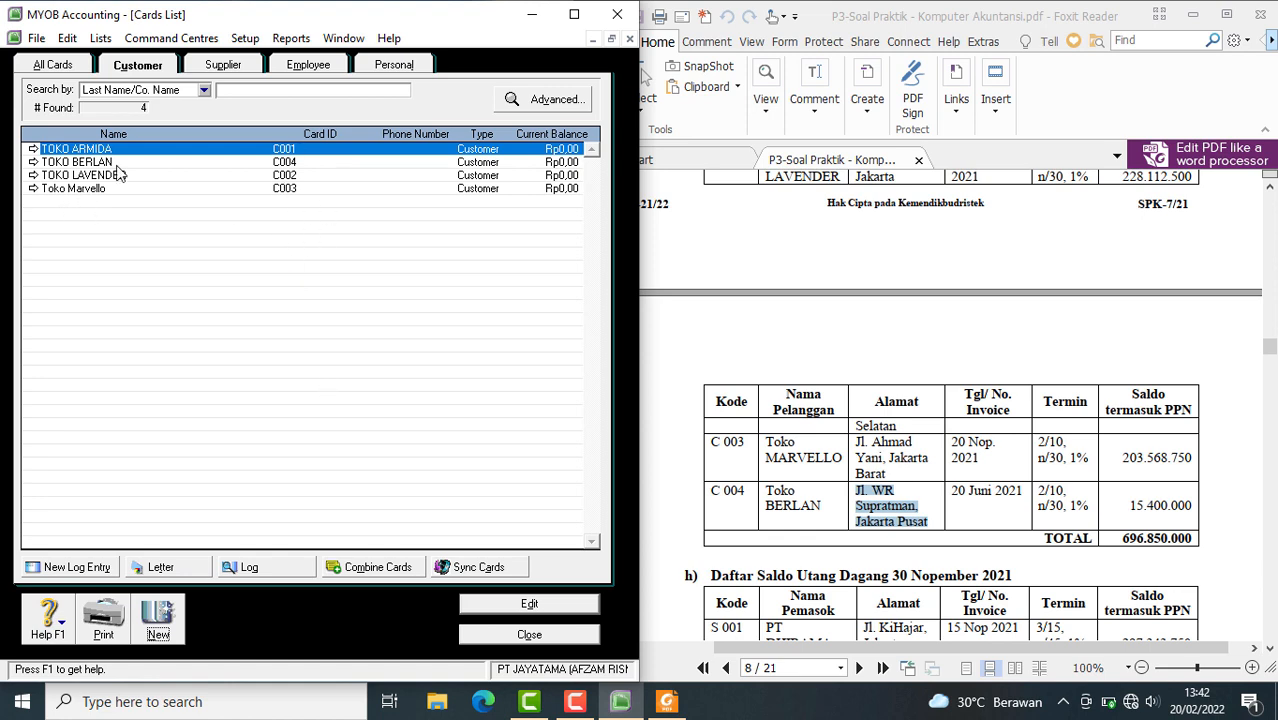
Compare the customer and supplier card lists with the receivables and payables tables in the PDF
scroll(931, 543, up, 3)
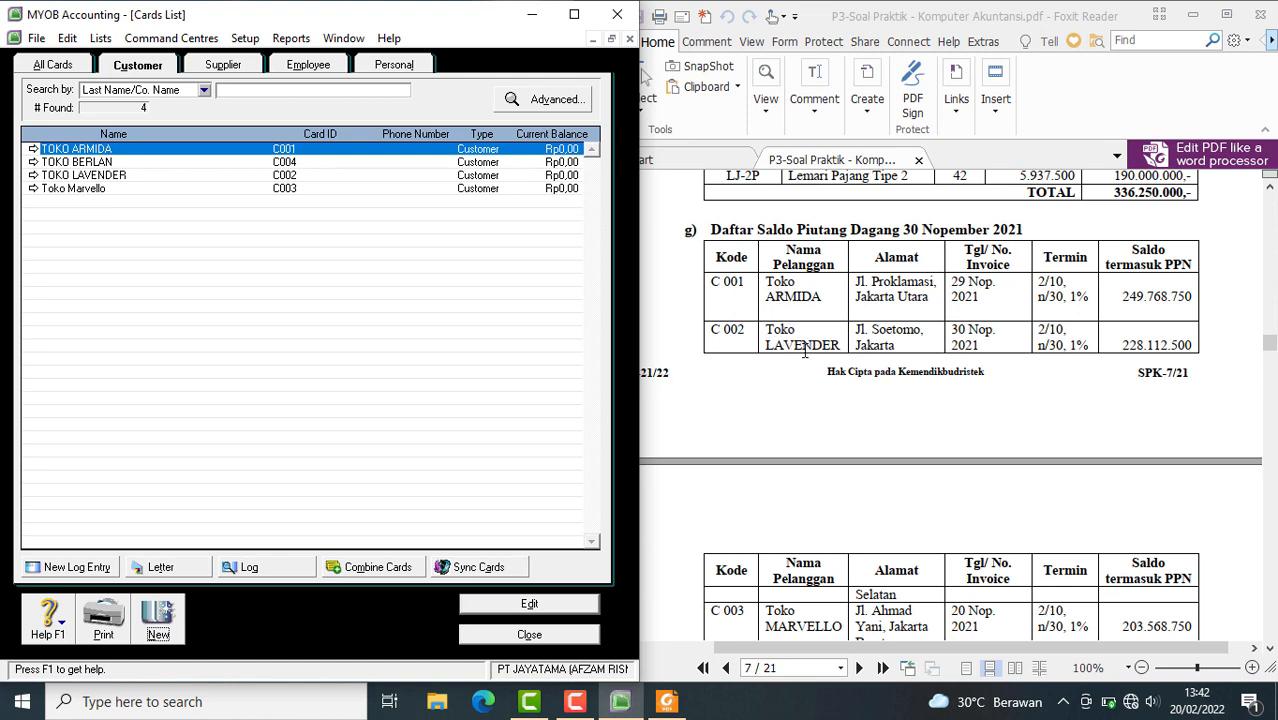
scroll(804, 350, down, 3)
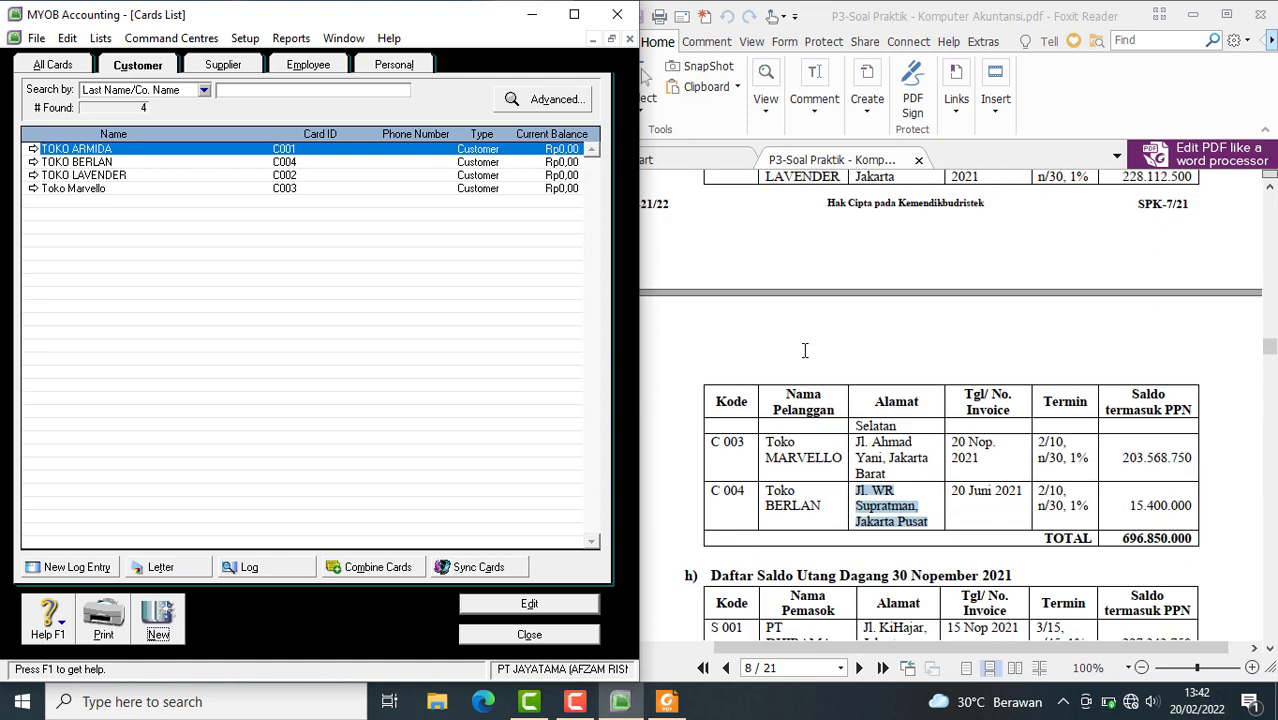
scroll(804, 350, up, 3)
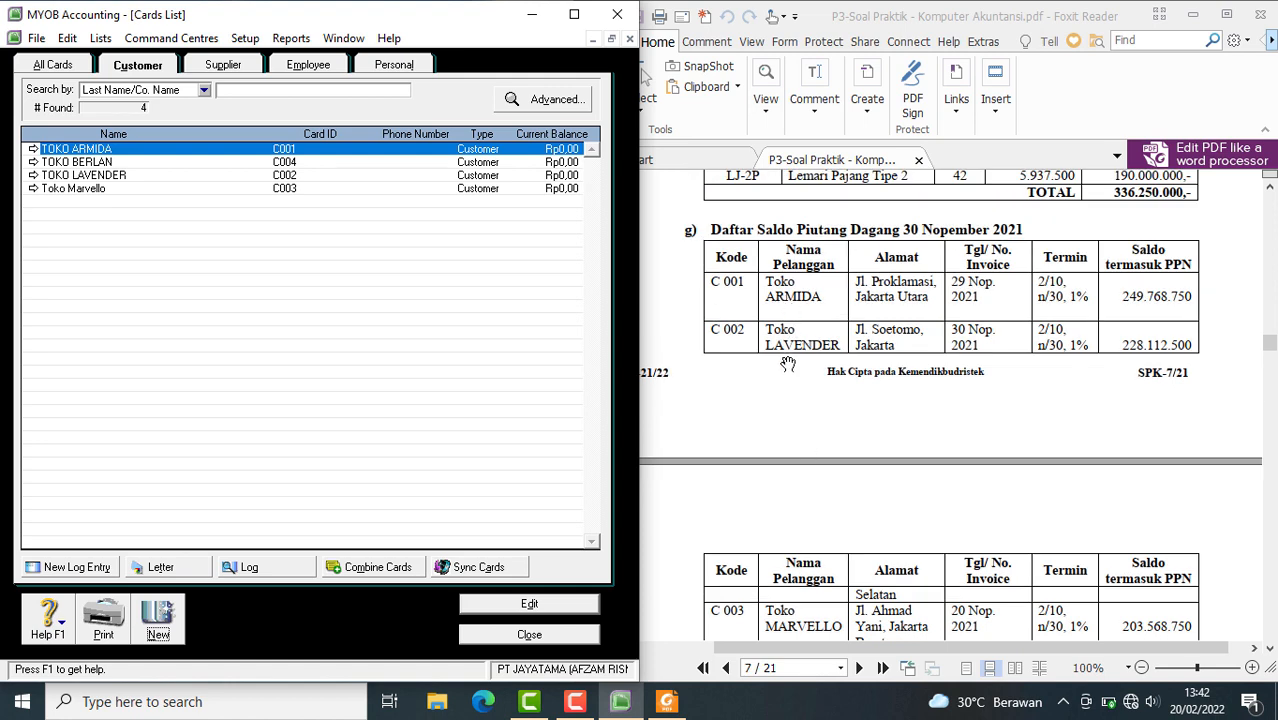
scroll(788, 364, down, 2)
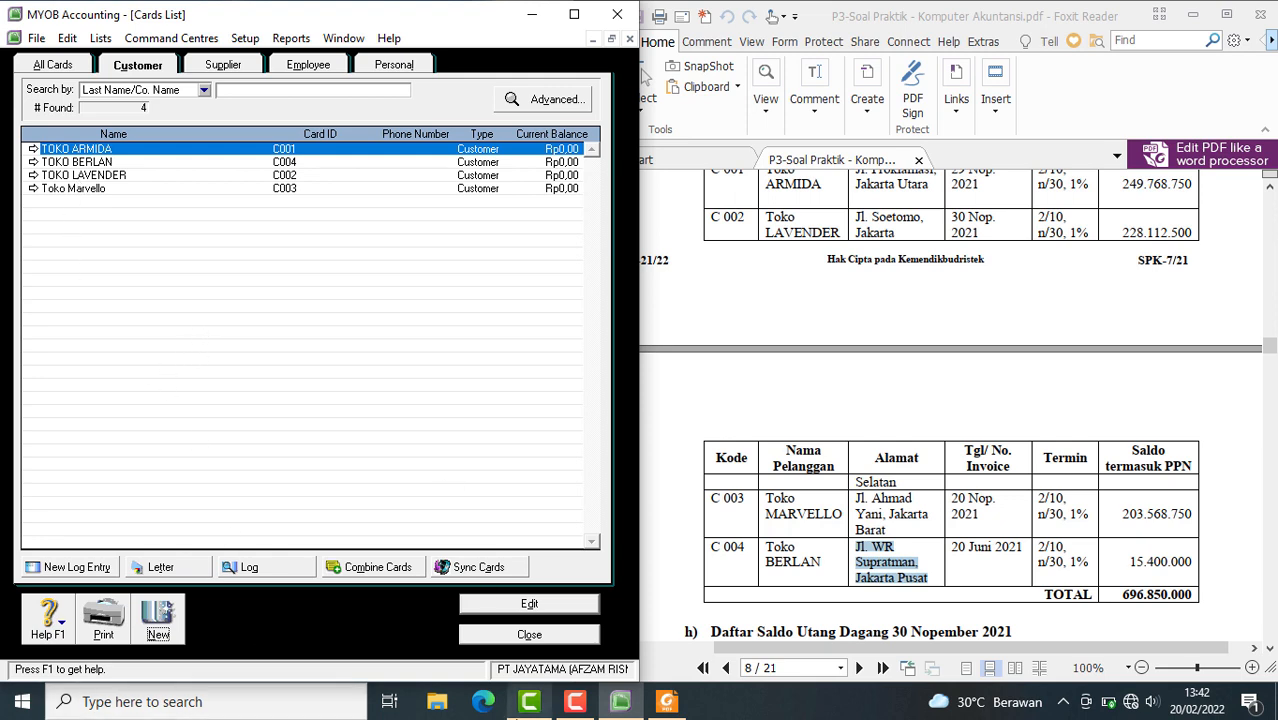
click(224, 66)
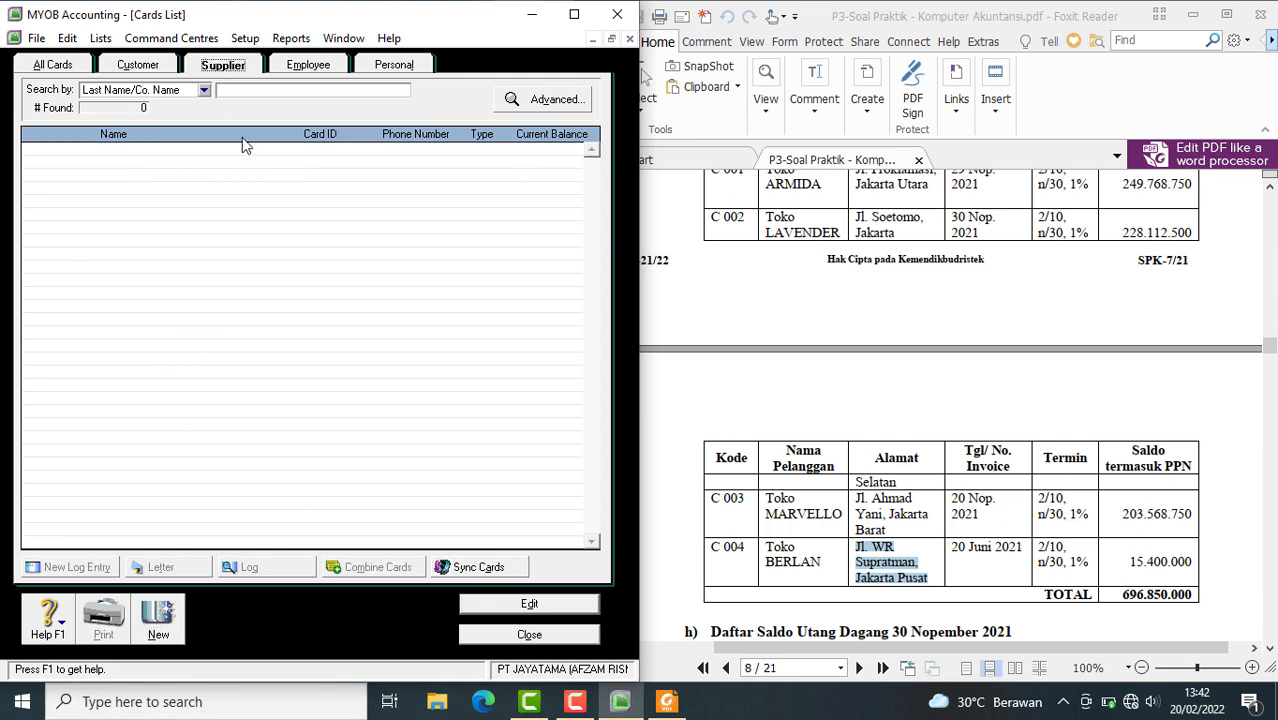
scroll(1073, 591, up, 3)
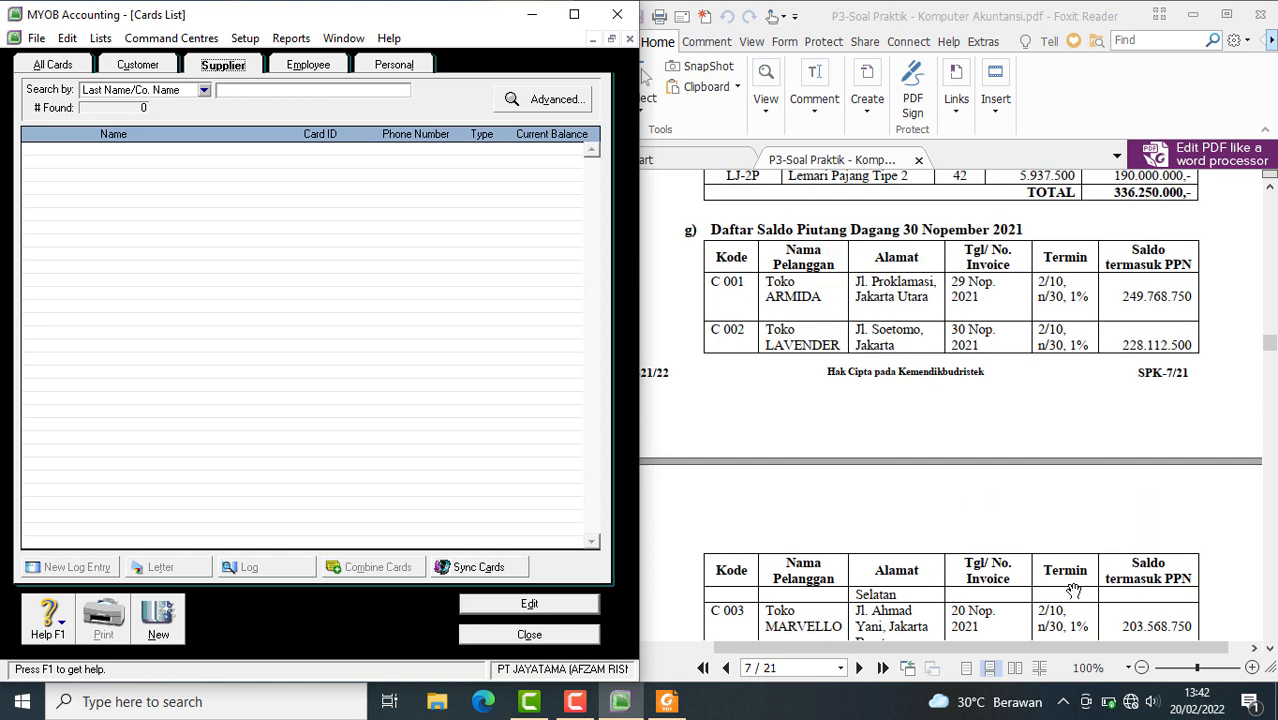
scroll(1073, 591, down, 10)
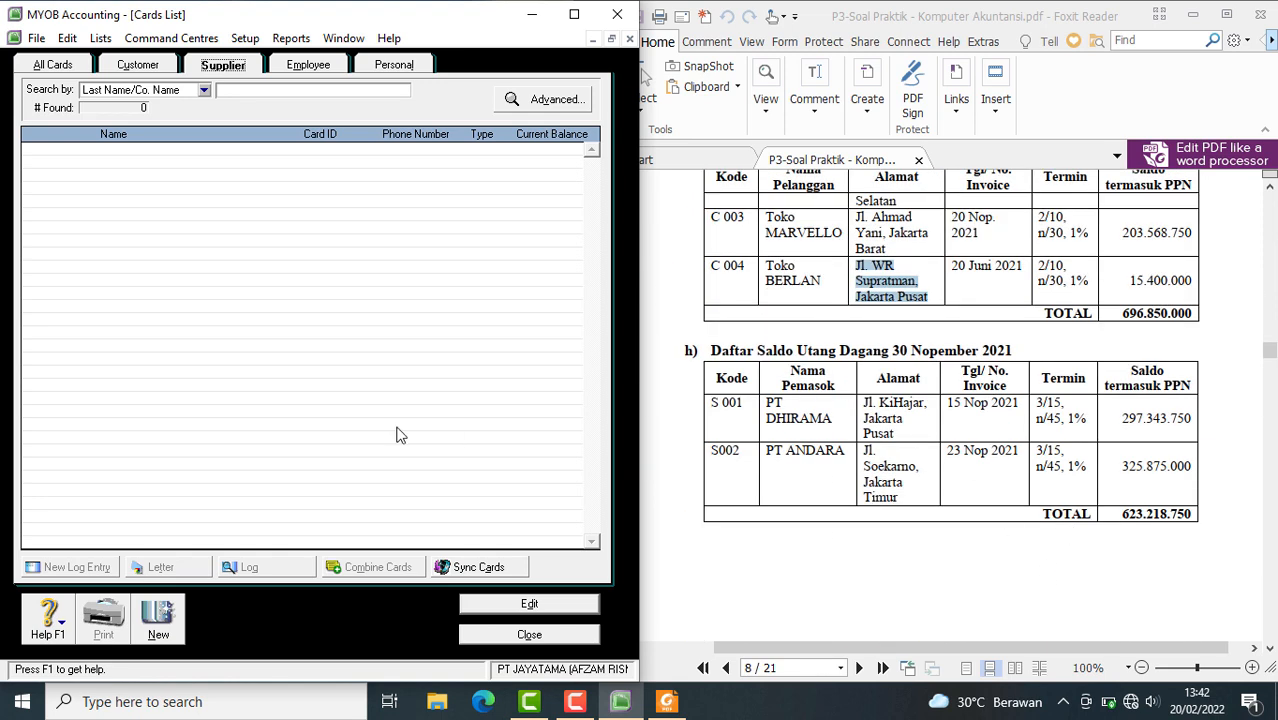
click(148, 68)
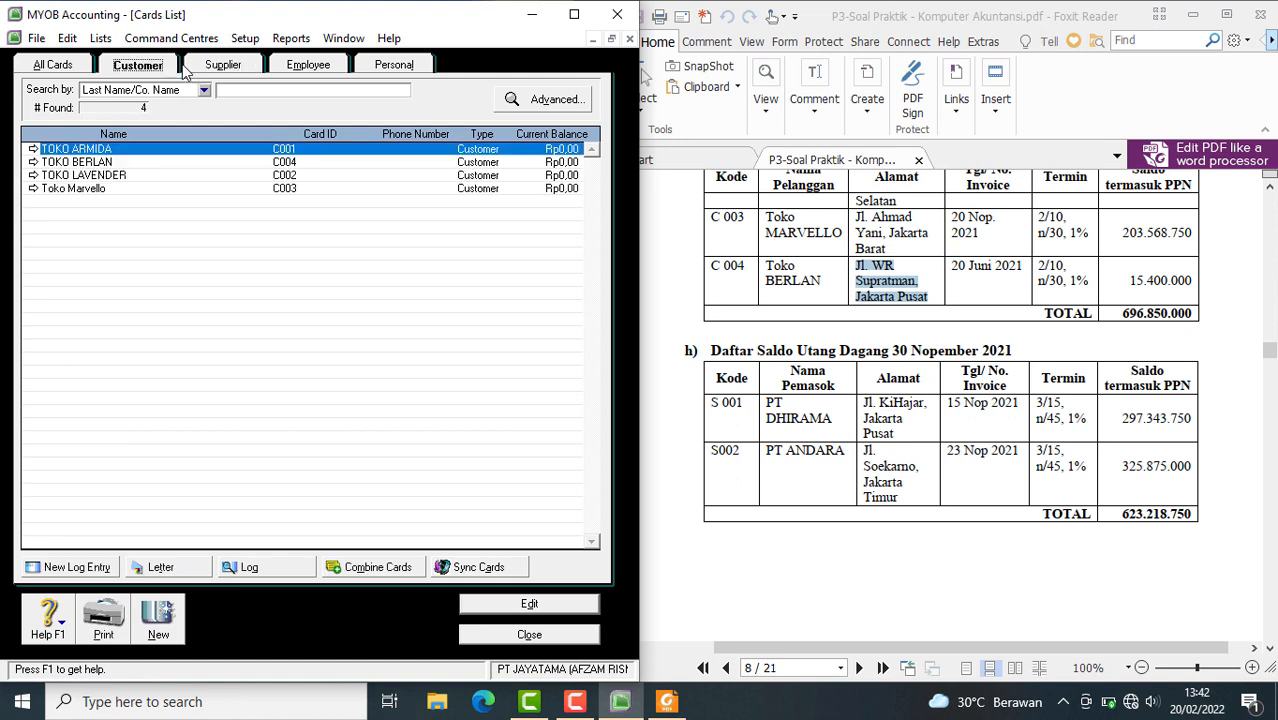
Create a new supplier card named PT. DHIRAMA and enter its supplier code from the PDF as the card ID
click(208, 70)
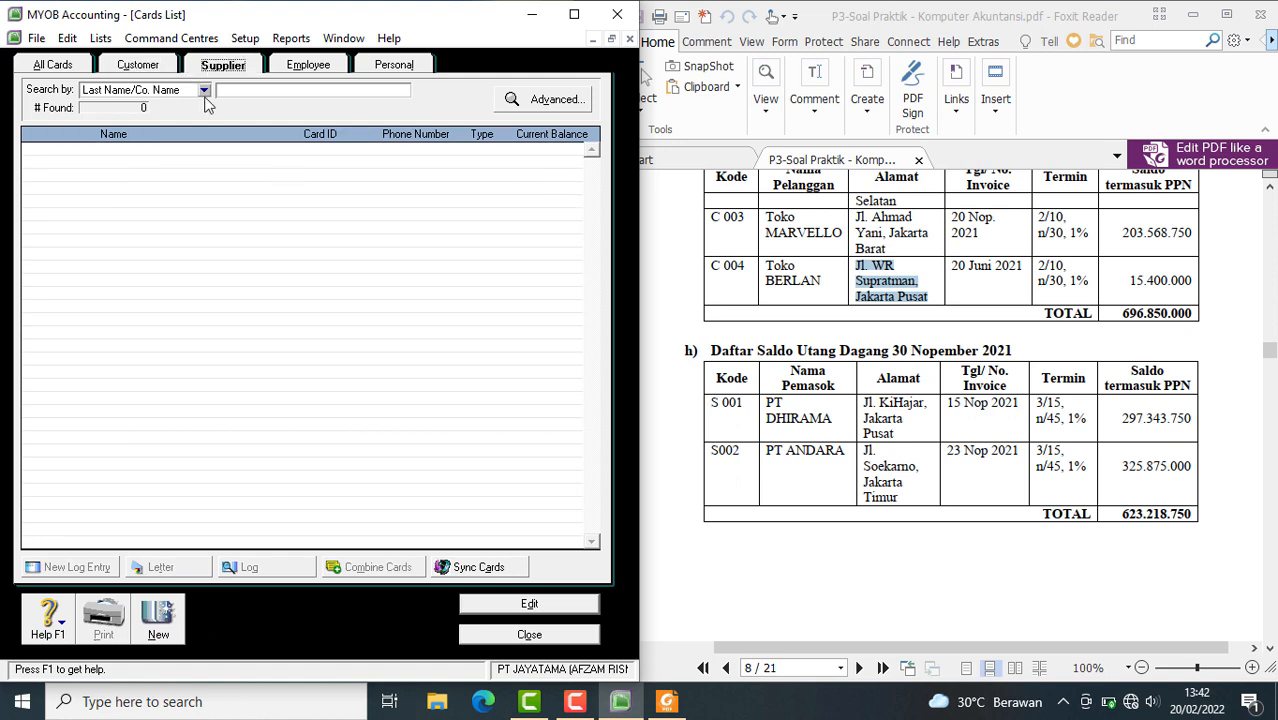
click(163, 620)
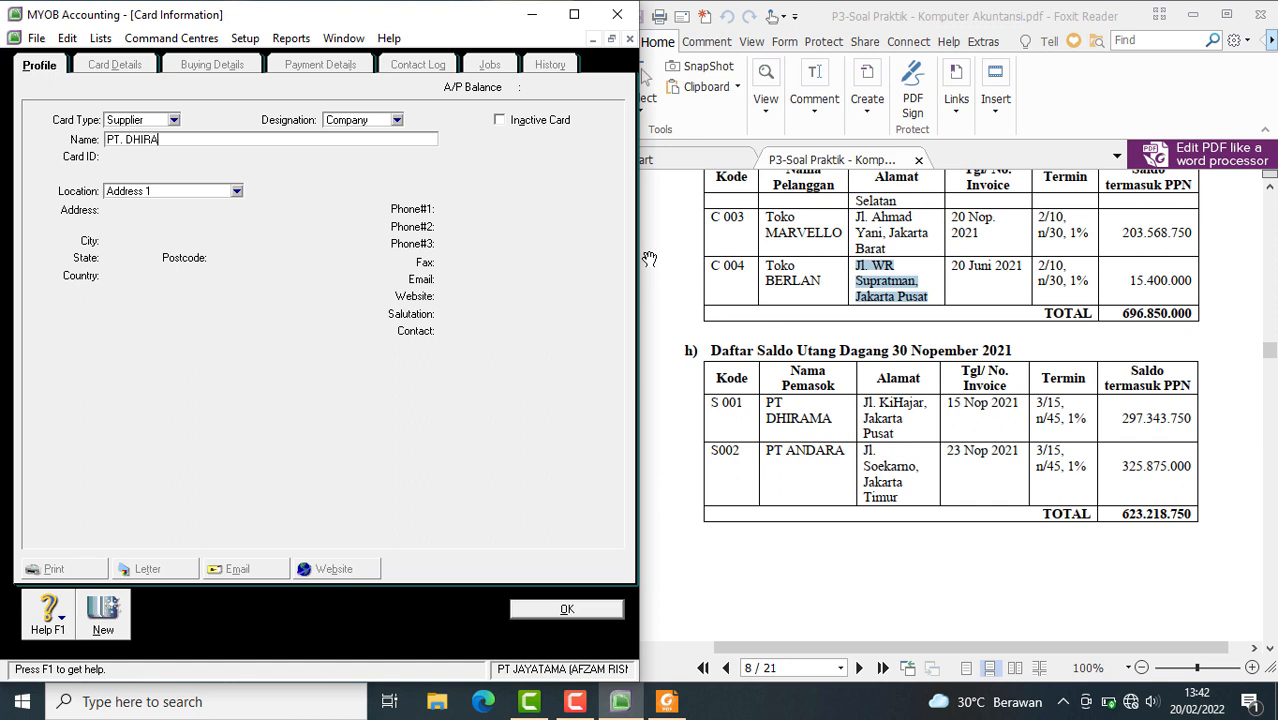
text(MA)
key(Tab)
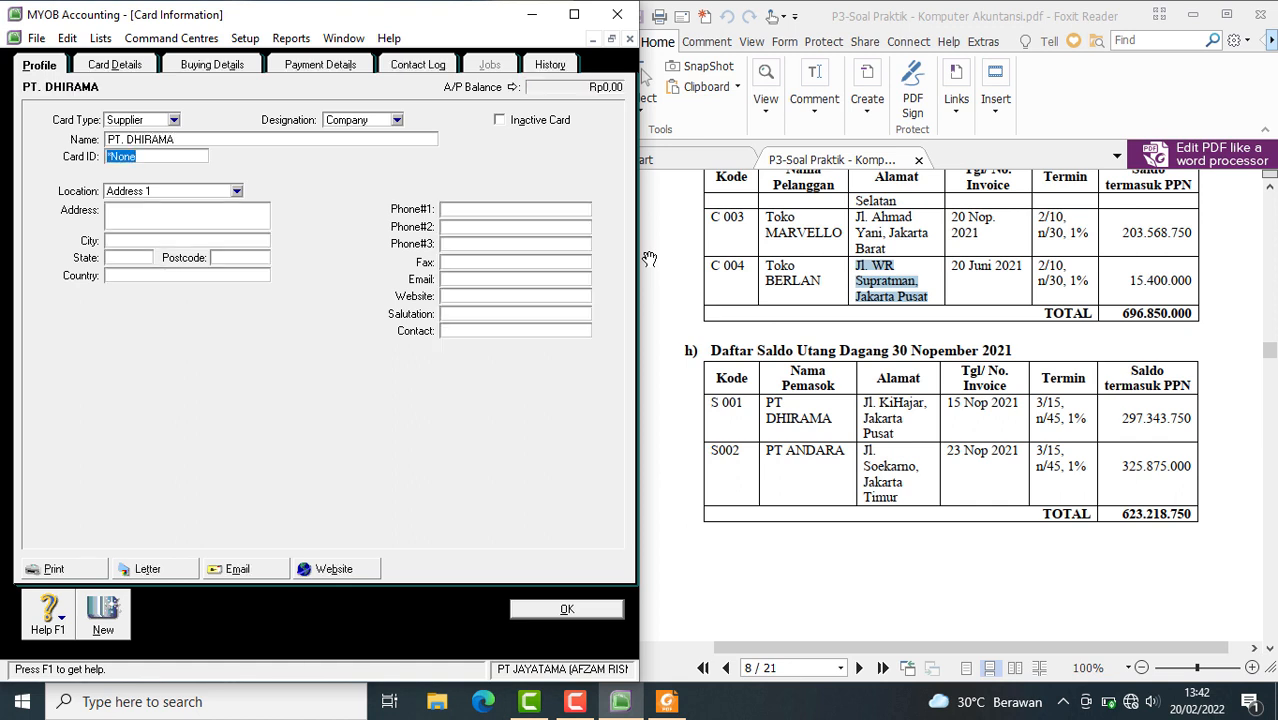
text(S001)
Copy PT. DHIRAMA's address from the payables table in the PDF into the card's Address 1 and remove the unwanted line breaks
click(898, 435)
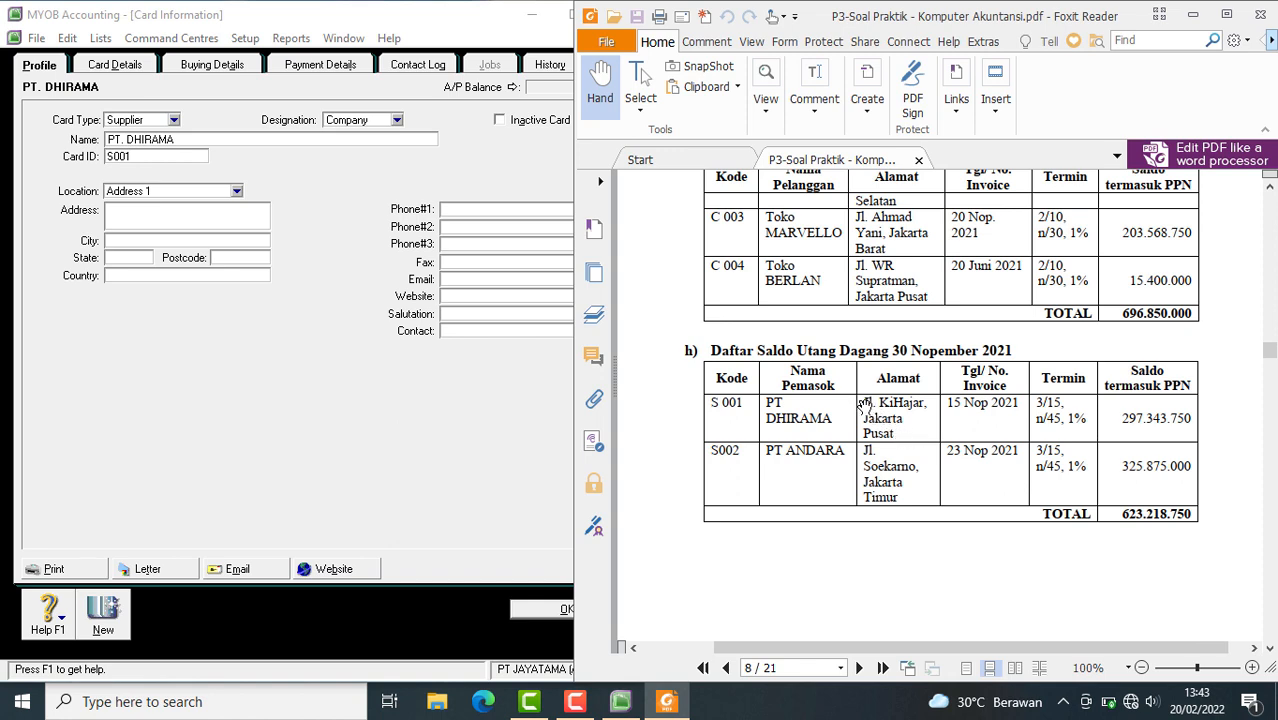
drag(866, 401, 913, 428)
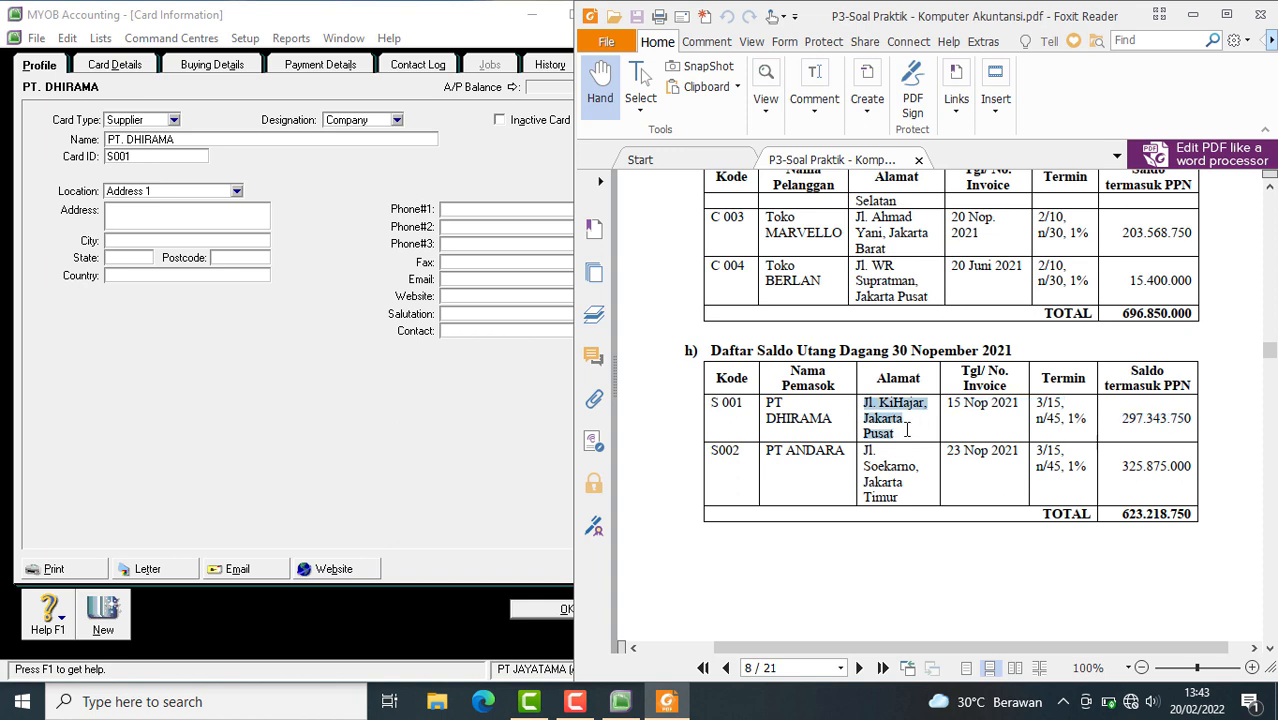
key(ctrl+c)
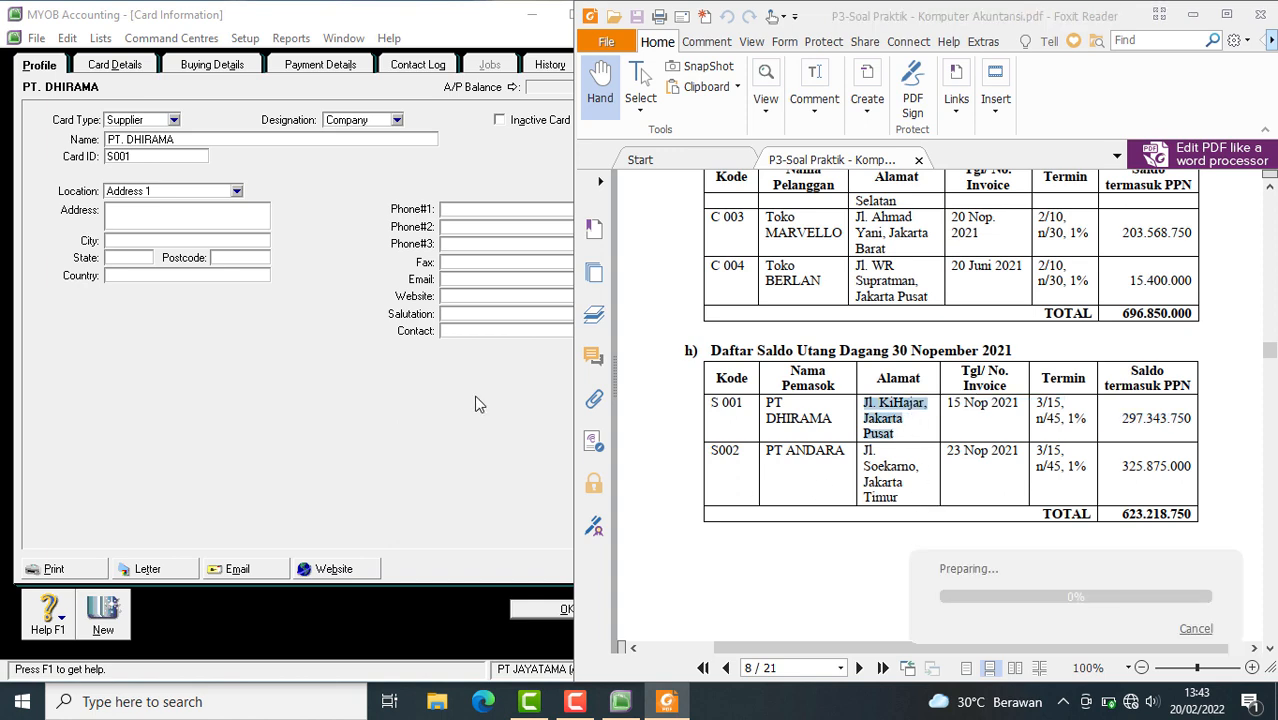
click(113, 219)
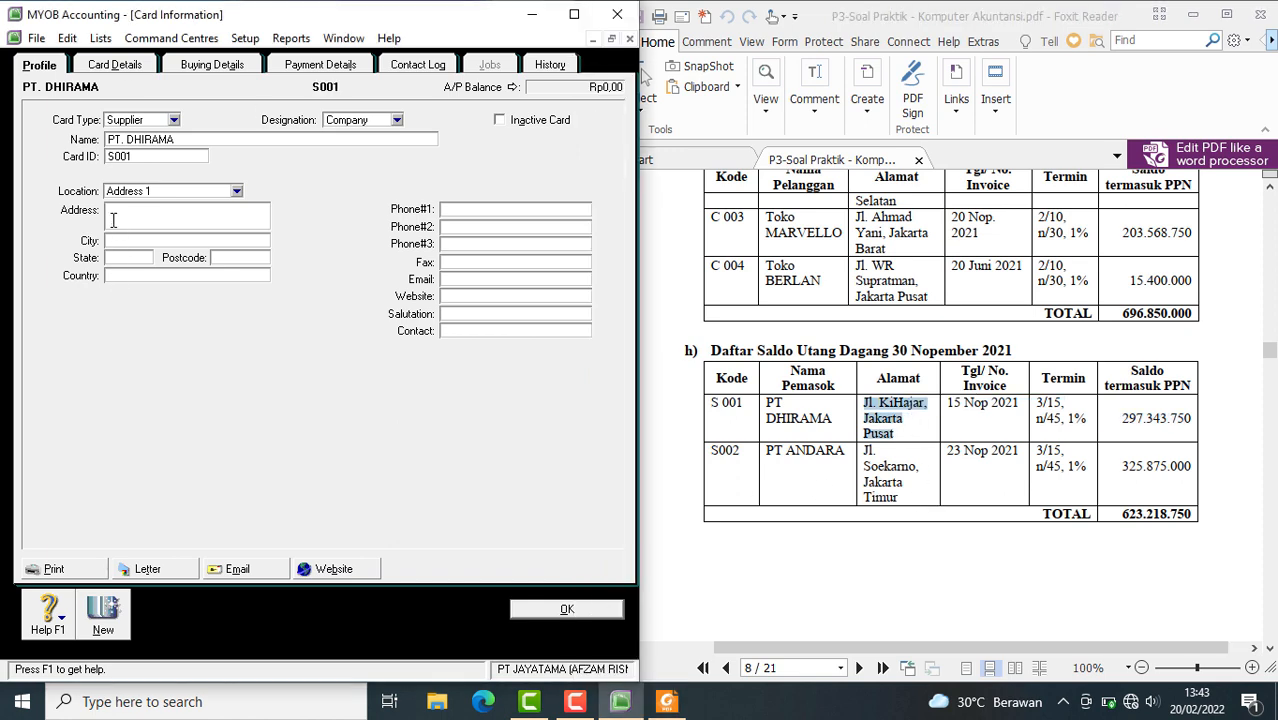
key(ctrl+v)
click(107, 210)
key(BackSpace)
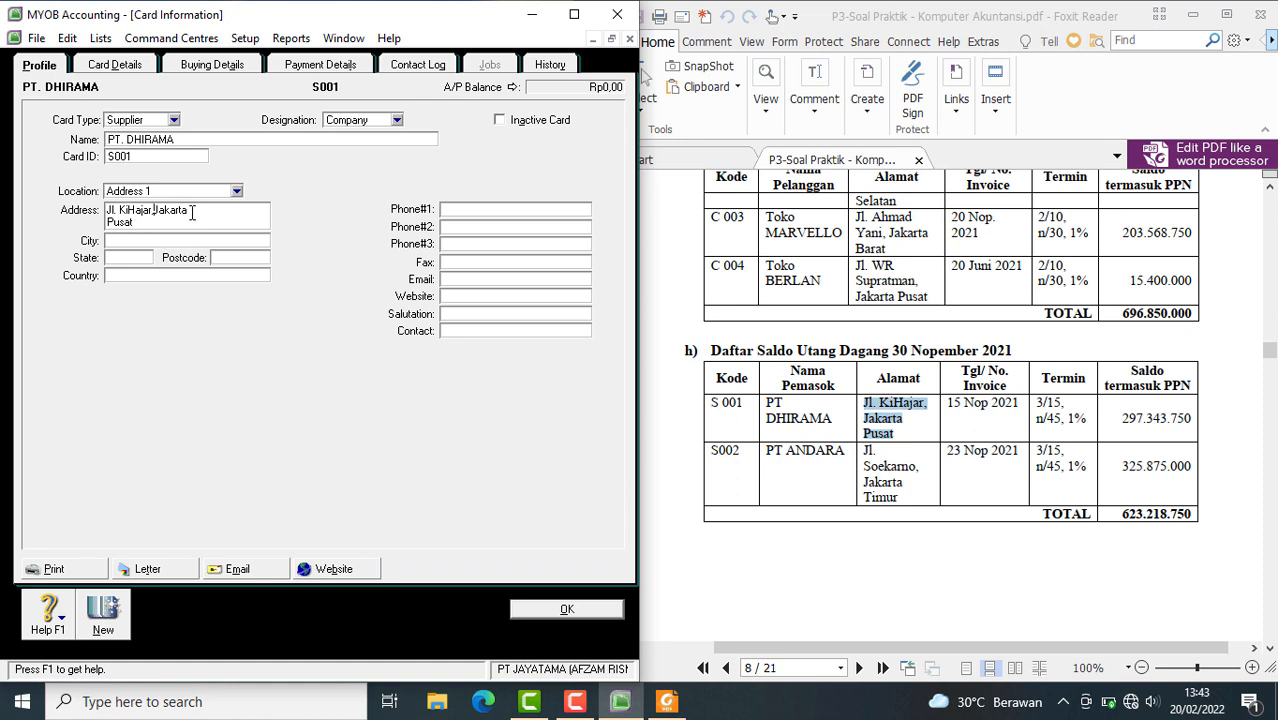
click(191, 212)
key(Delete)
Create a new supplier card named PT. ANDARA and enter S002 as its card ID
click(103, 612)
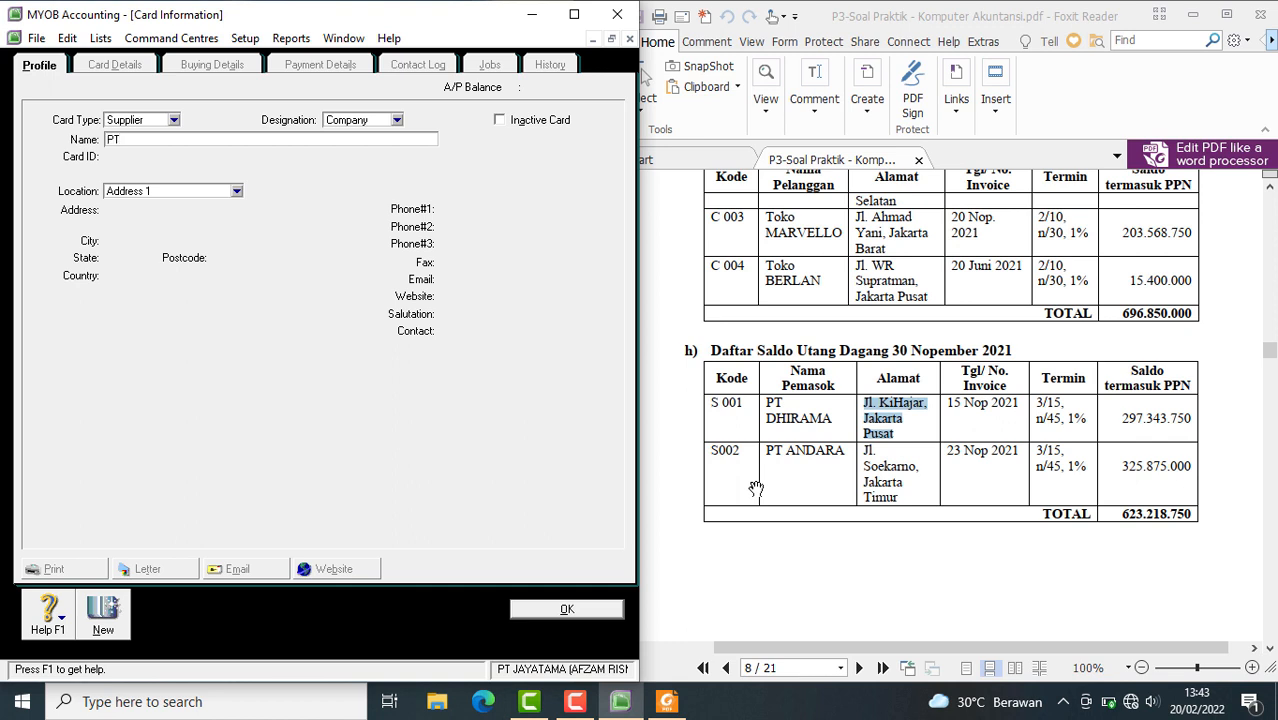
text(PT. ANDARA)
key(Tab)
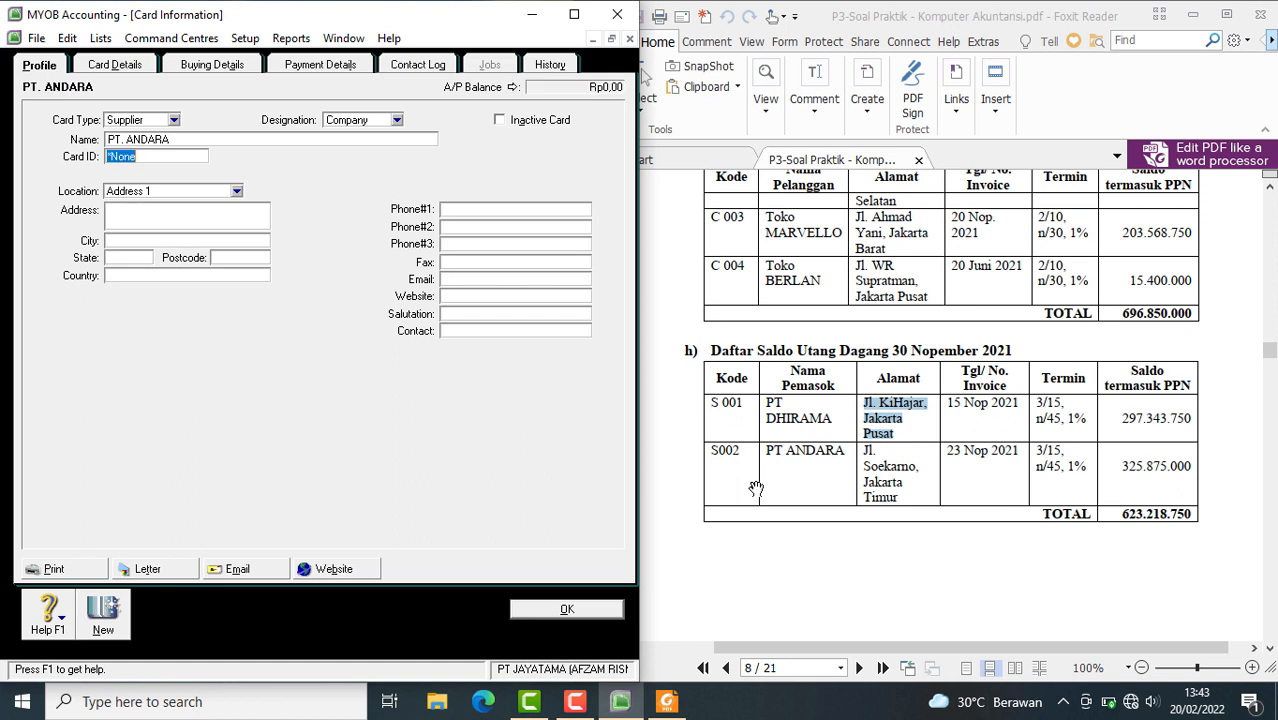
text(S002)
Copy PT. ANDARA's address from the payables table in the PDF into Address 1 of its card
click(888, 490)
drag(900, 500, 868, 451)
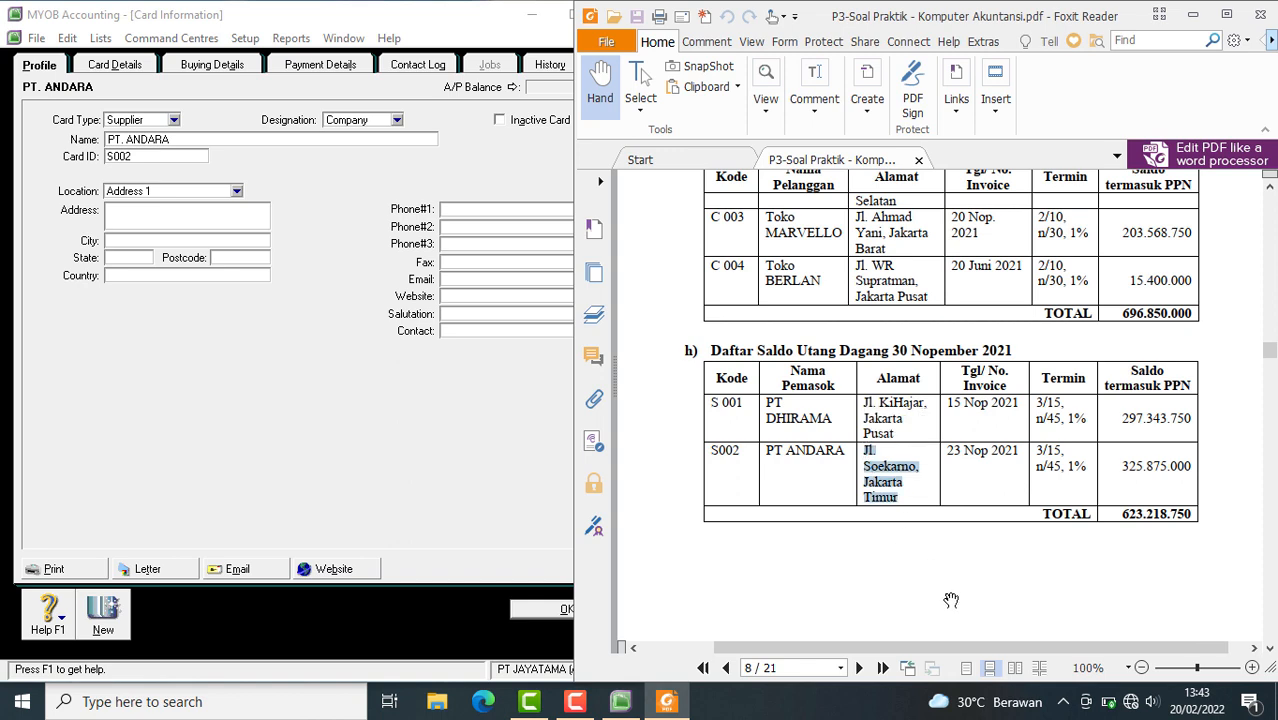
click(133, 215)
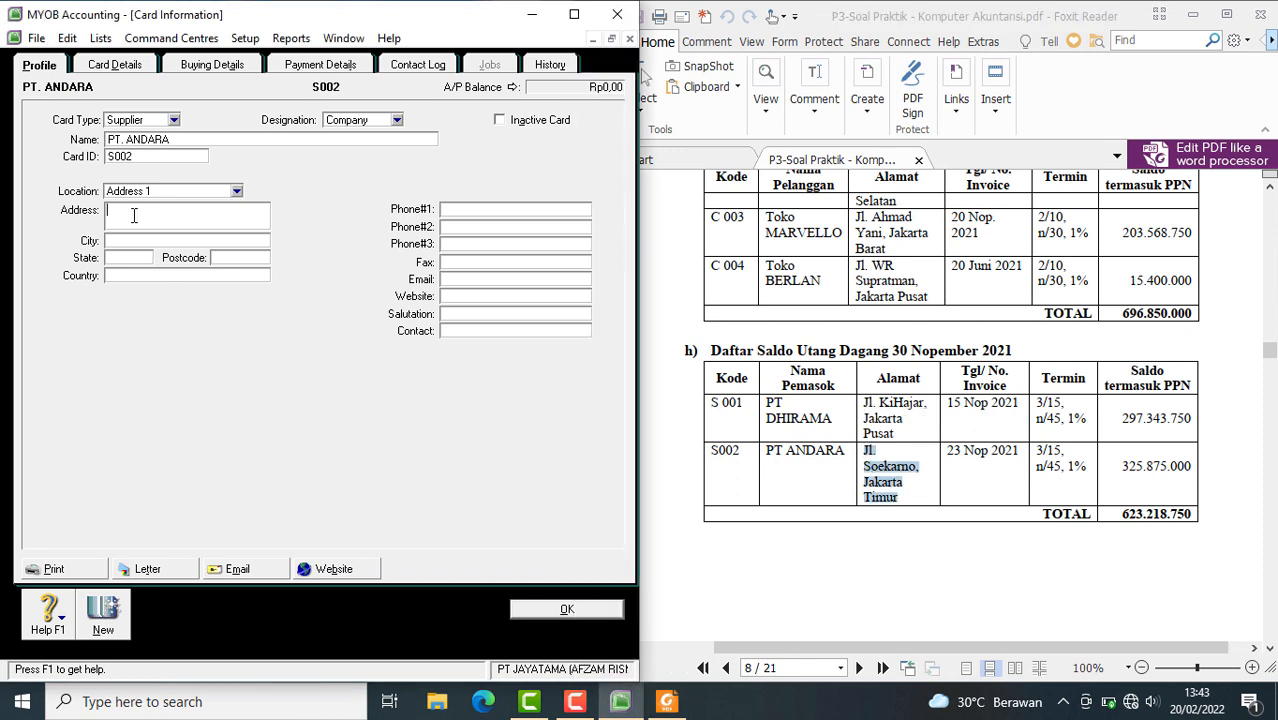
key(ctrl+v)
Remove the unwanted line breaks from PT. ANDARA's address so it fits on one line, and close the card to return to the Cards List
key(BackSpace)
key(BackSpace)
key(BackSpace)
text(o)
key(Return)
click(113, 214)
text(Jl)
key(Return)
click(143, 212)
key(Delete)
click(179, 213)
key(Delete)
key(Delete)
scroll(906, 520, down, 10)
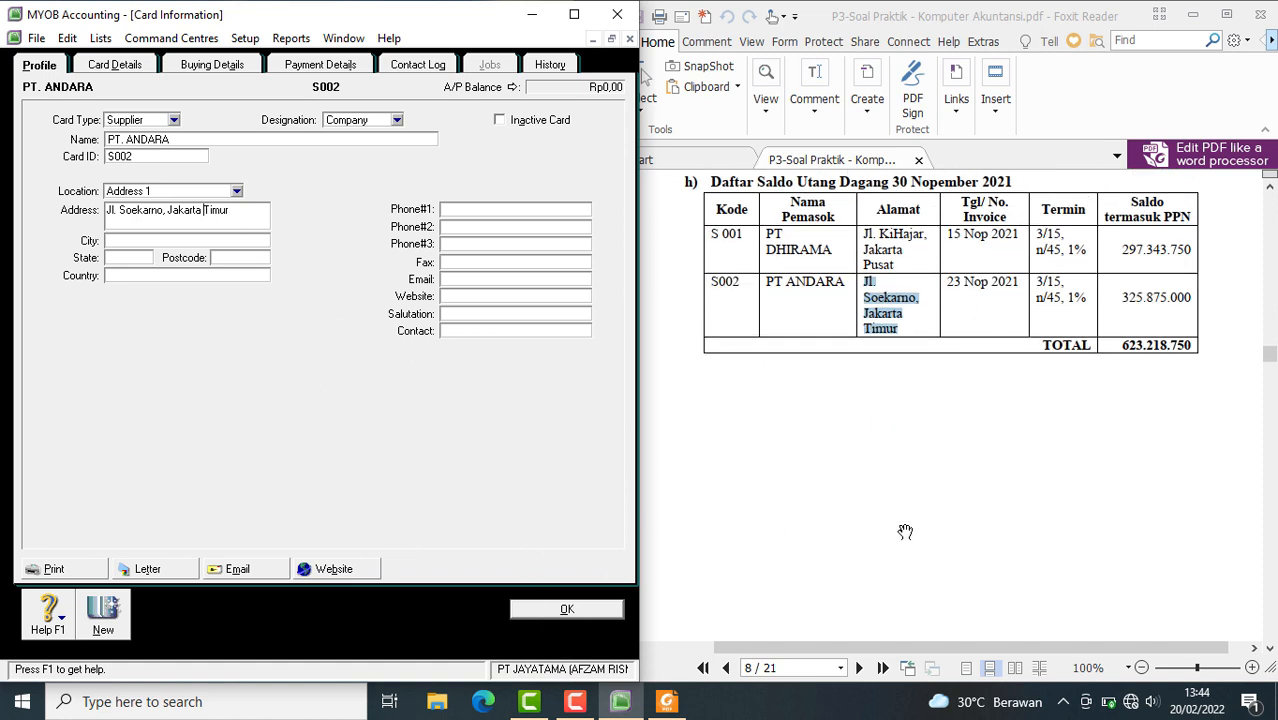
scroll(905, 531, up, 5)
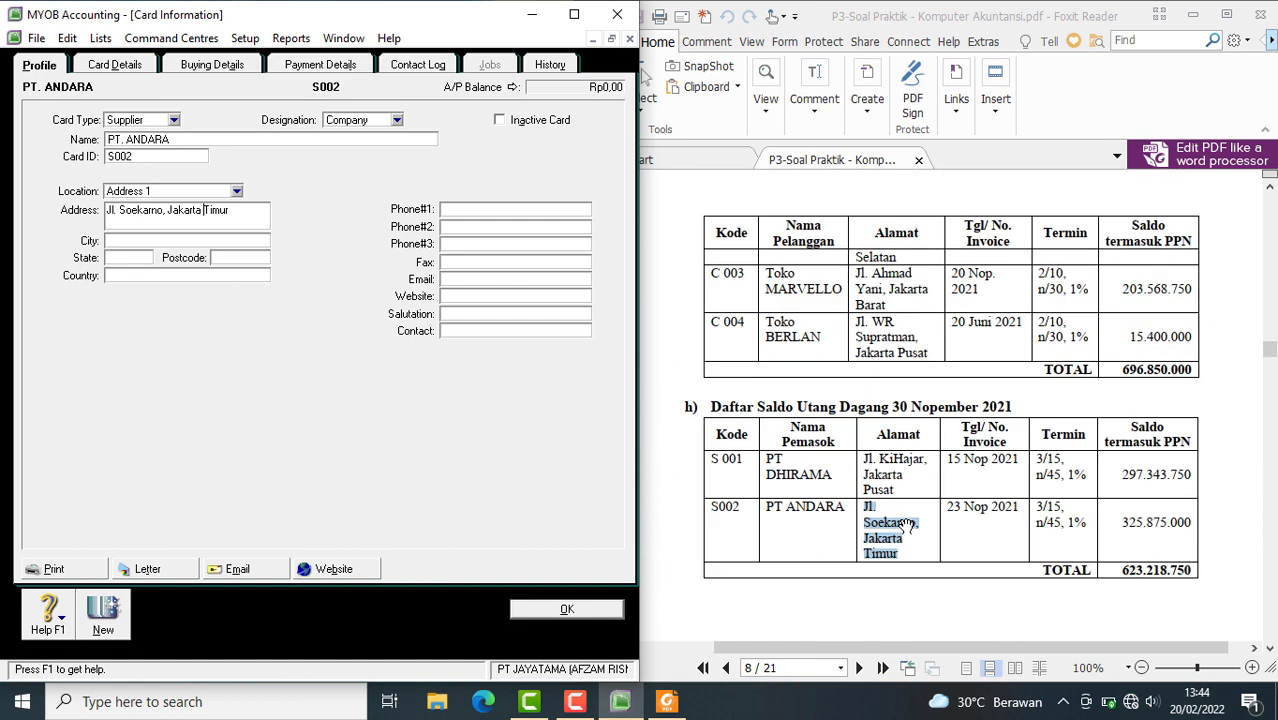
click(530, 609)
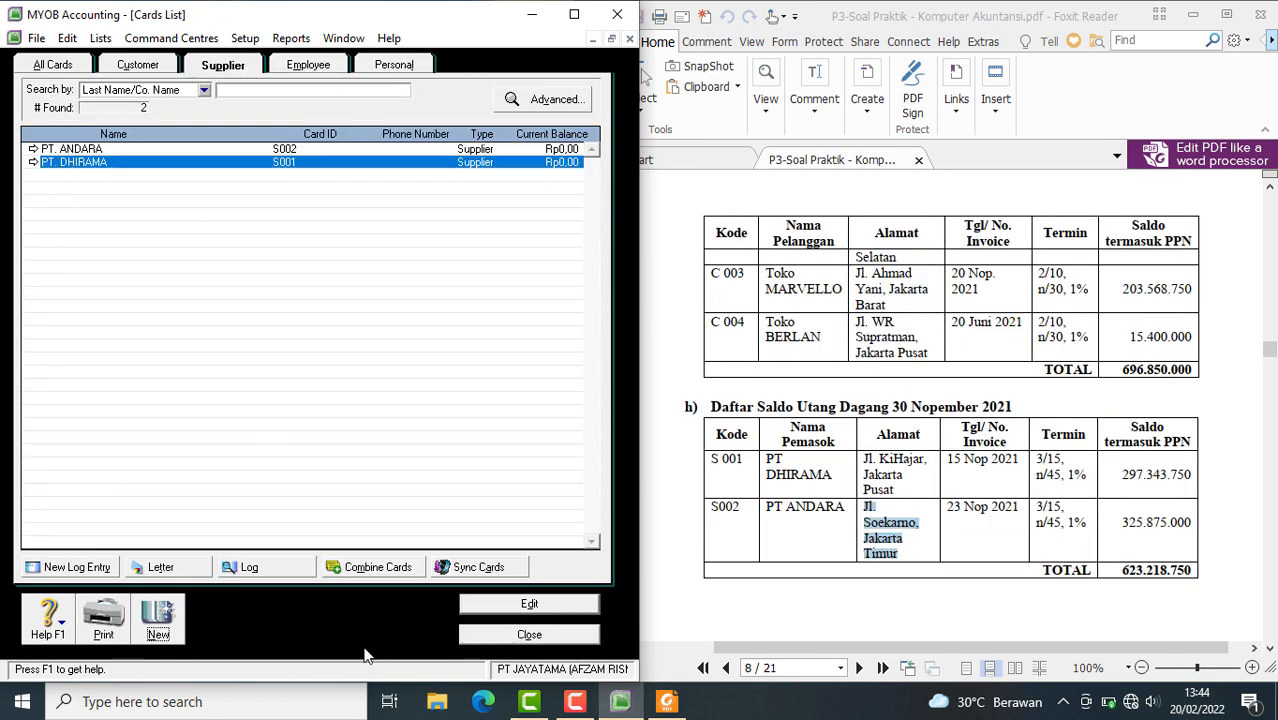
Rename the Toko Marvello customer card to TOKO MARVELLO from the list of all cards, and close the Cards List
click(137, 66)
click(232, 75)
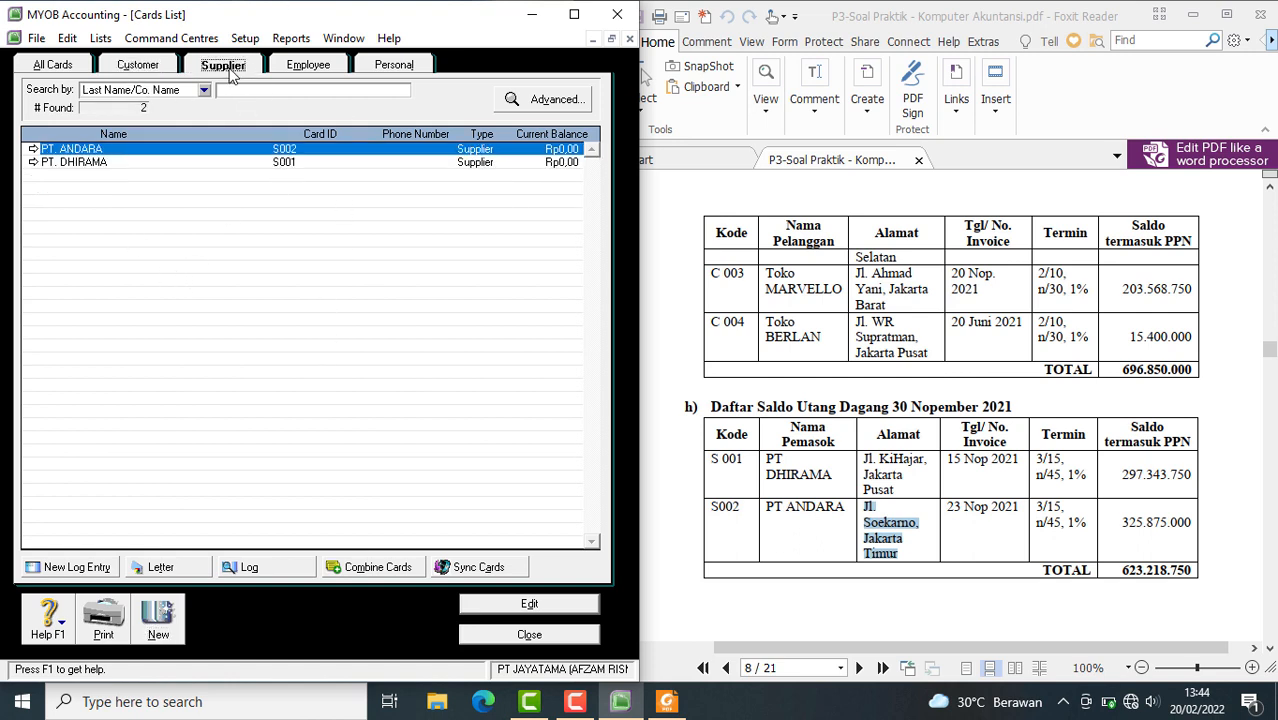
click(57, 68)
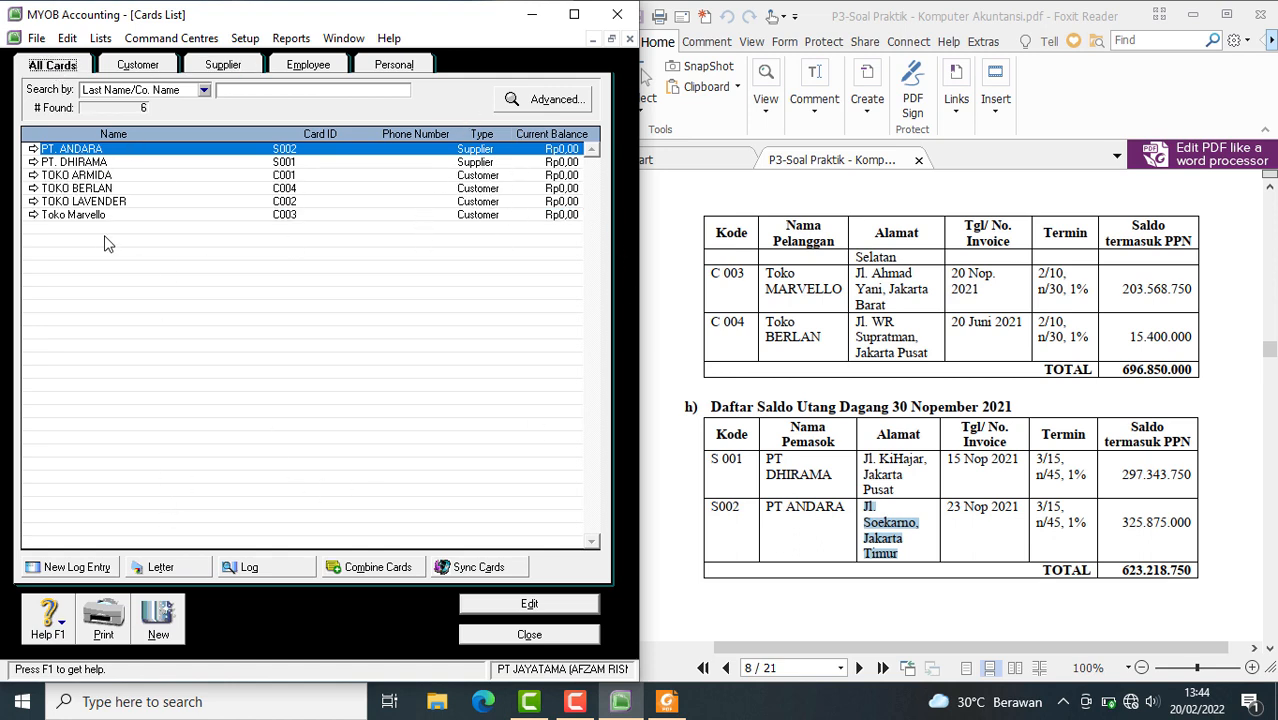
click(32, 215)
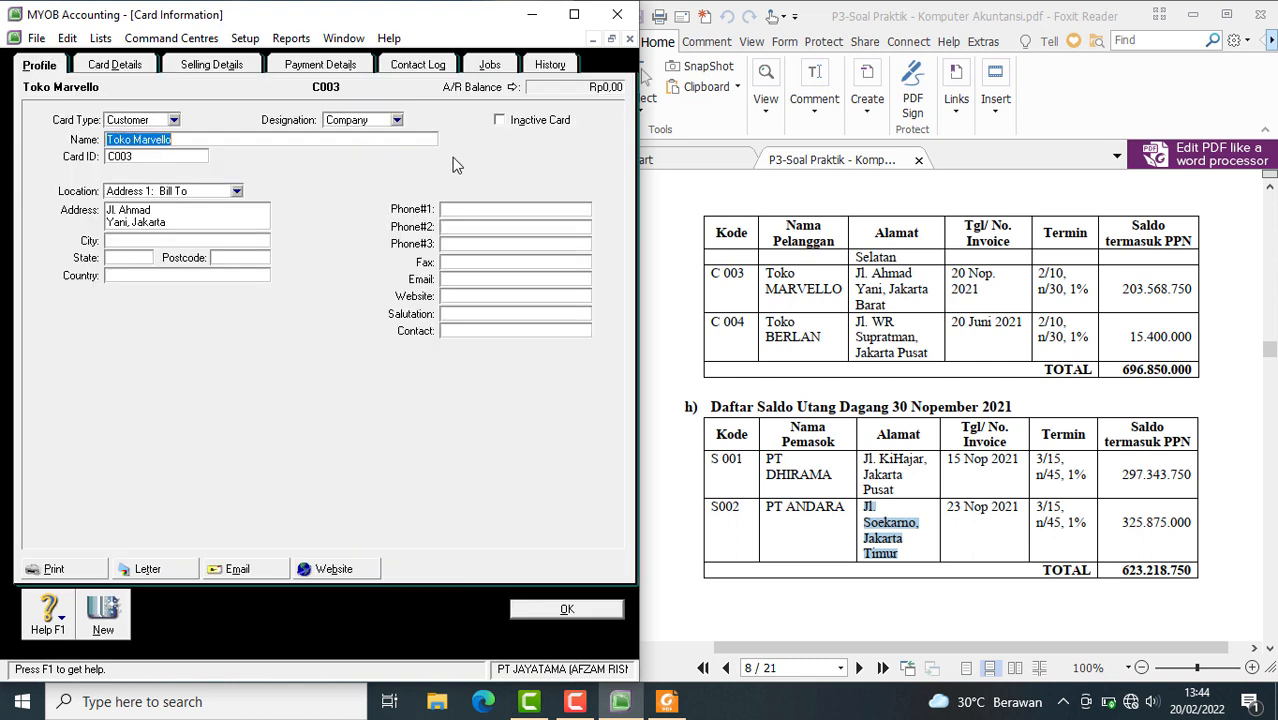
text(TOKO MARVELLO)
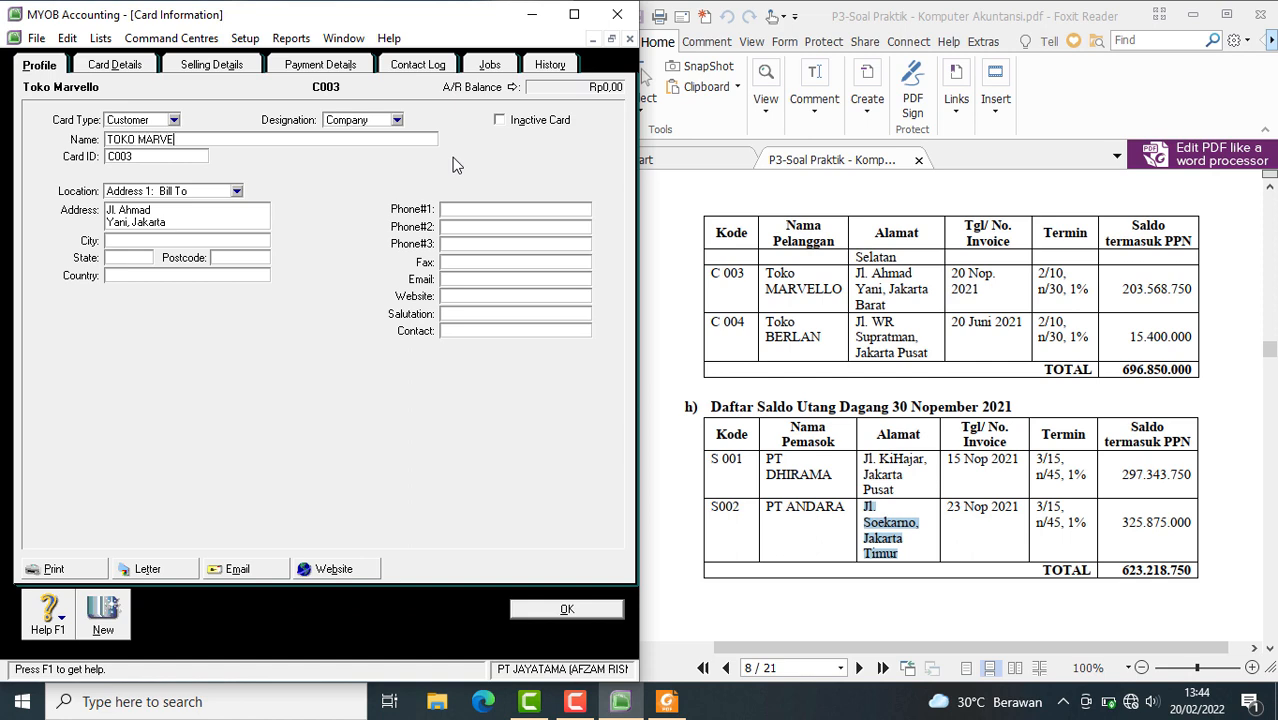
click(566, 609)
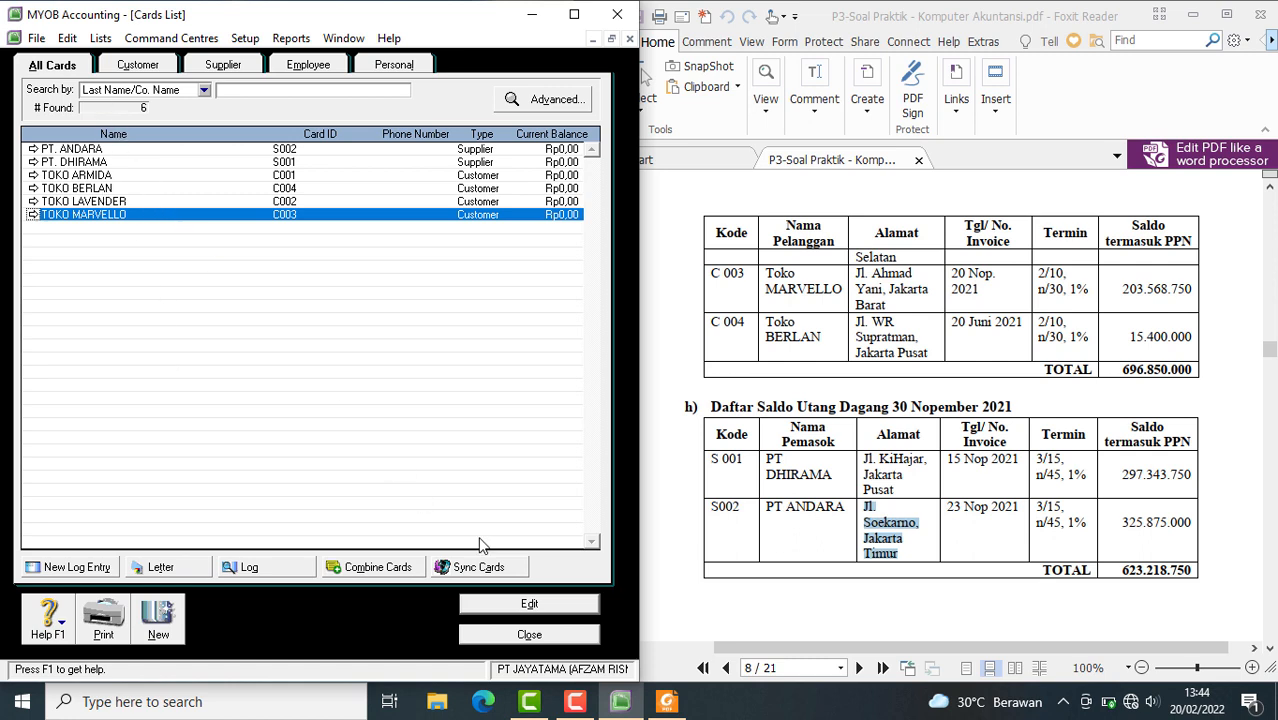
click(530, 635)
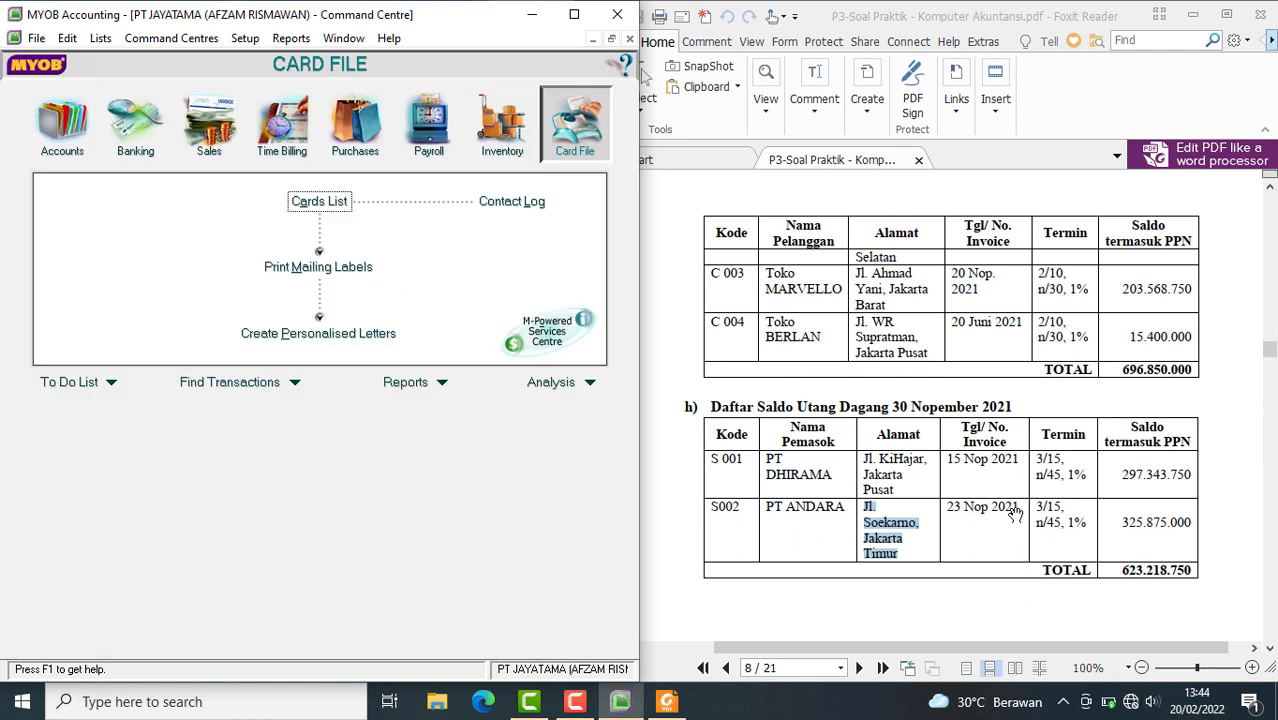
Open the customer opening balances and locate the Account Receivable row in the PDF's Daftar Saldo per 30 Nopember 2021
scroll(1076, 328, up, 6)
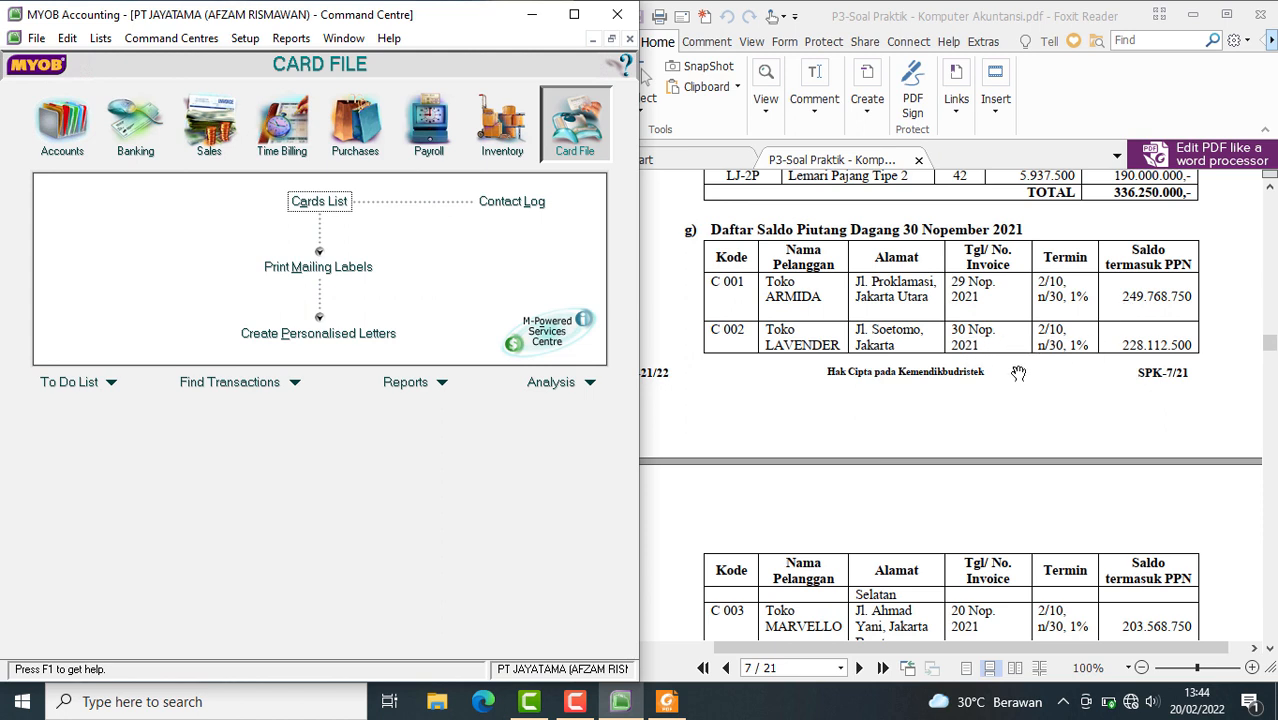
click(248, 38)
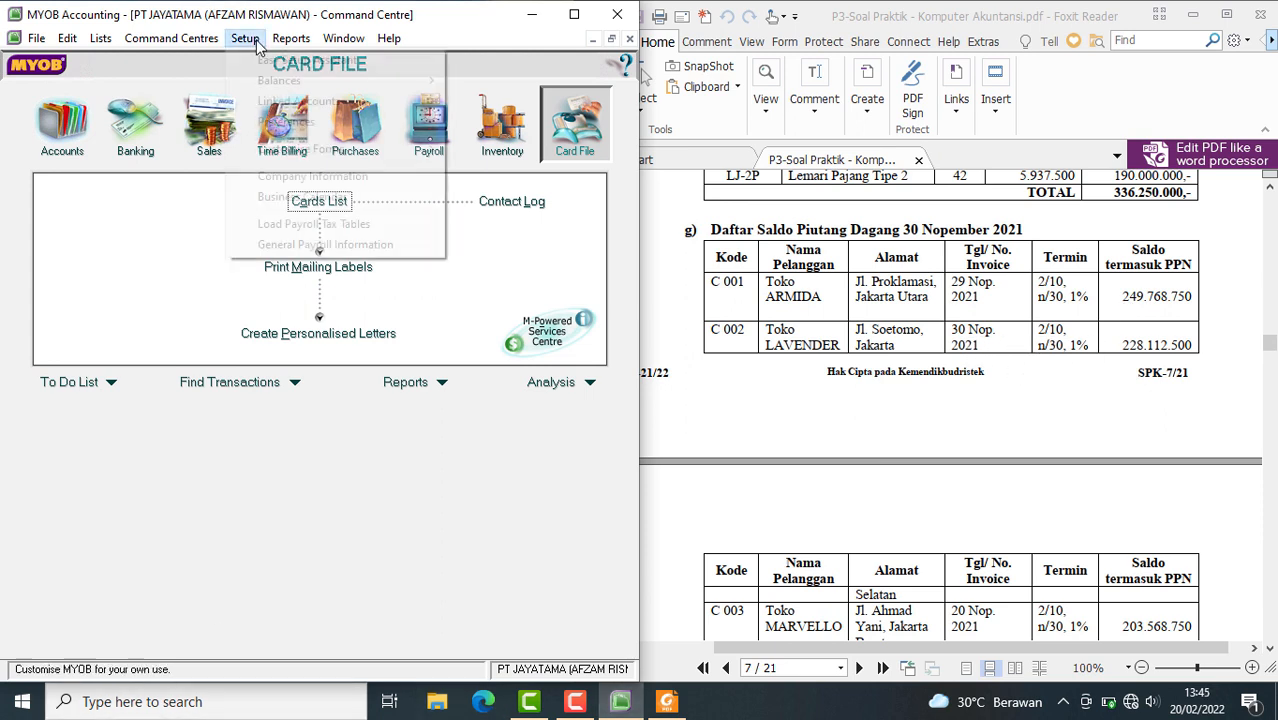
mouse_move(296, 84)
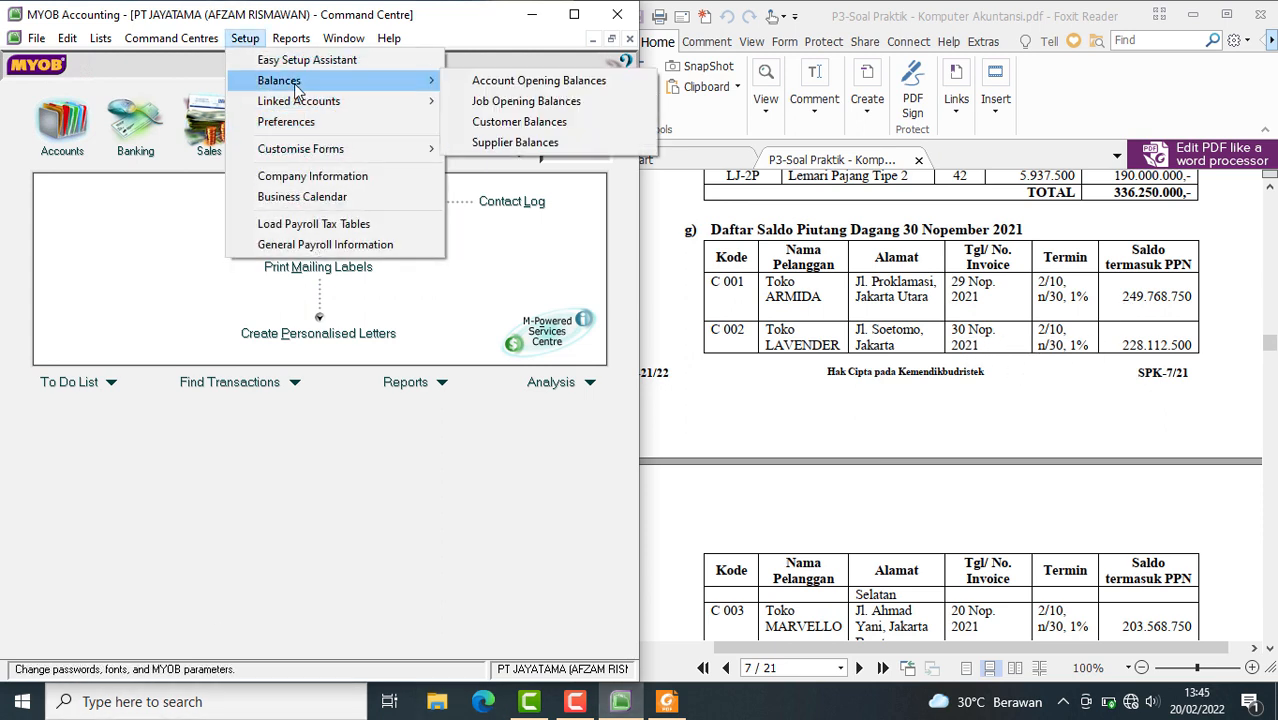
click(546, 127)
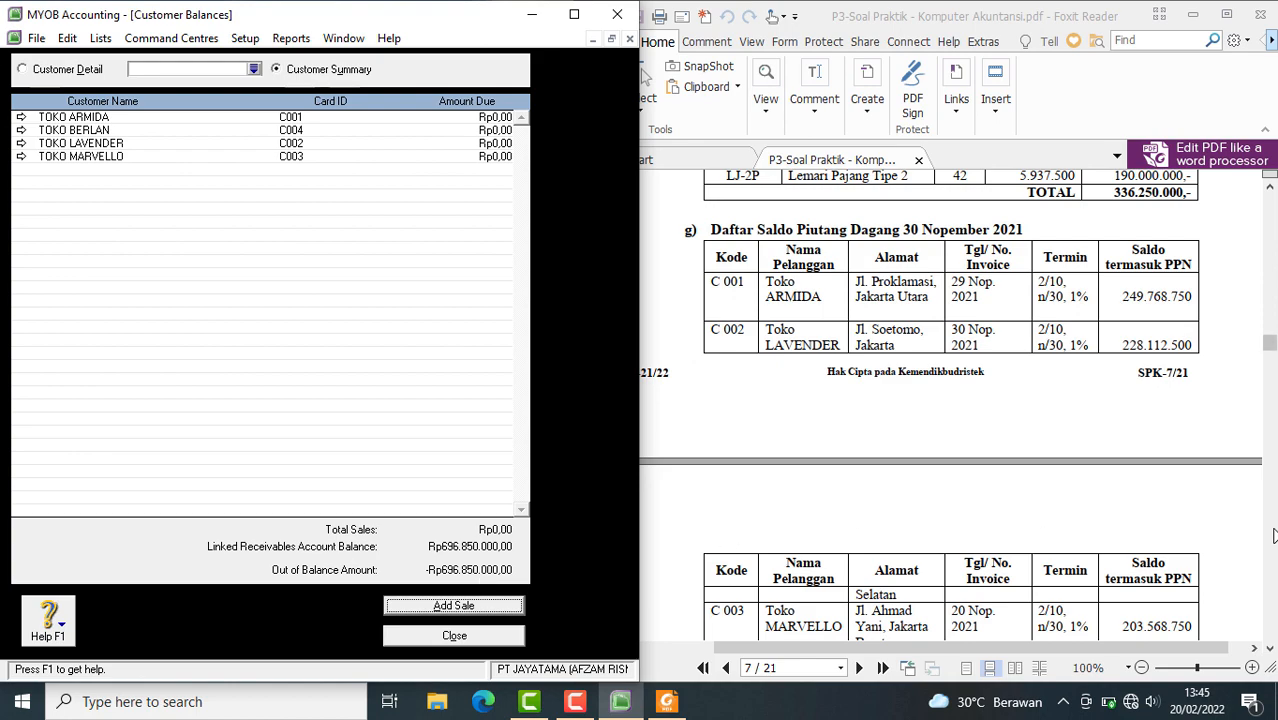
click(1226, 442)
scroll(1220, 414, up, 10)
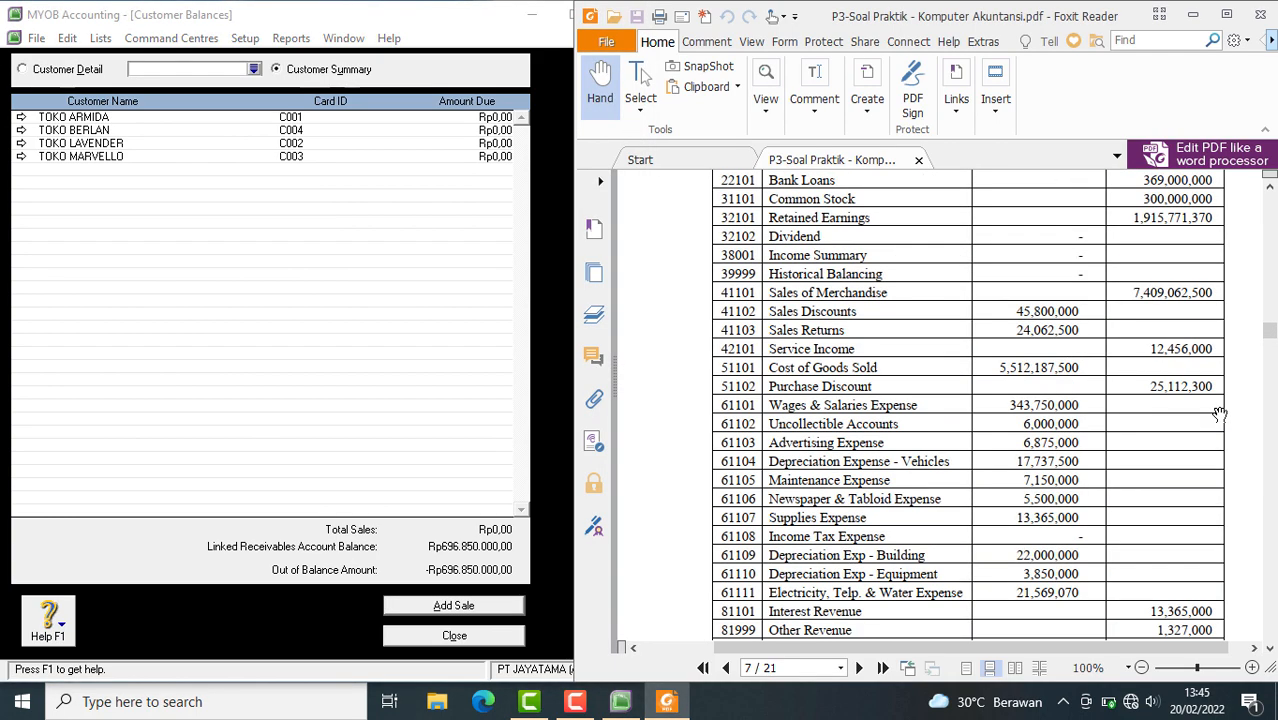
scroll(1117, 460, up, 10)
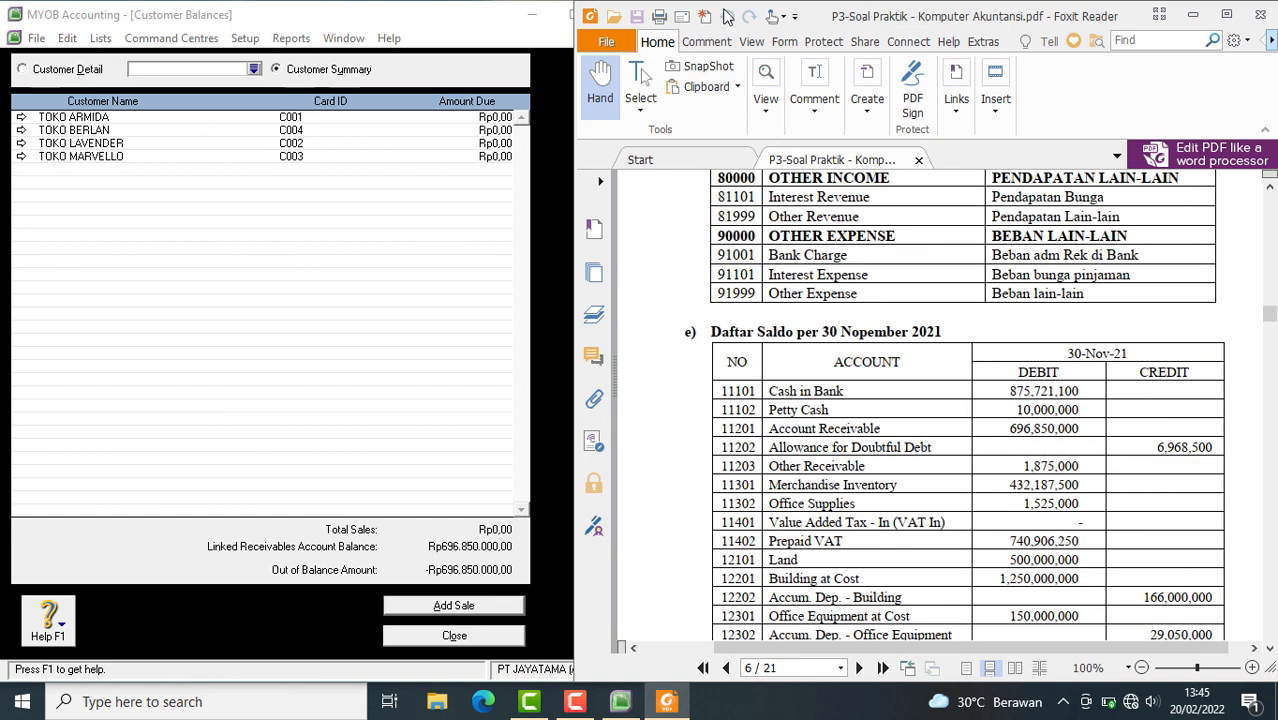
click(712, 43)
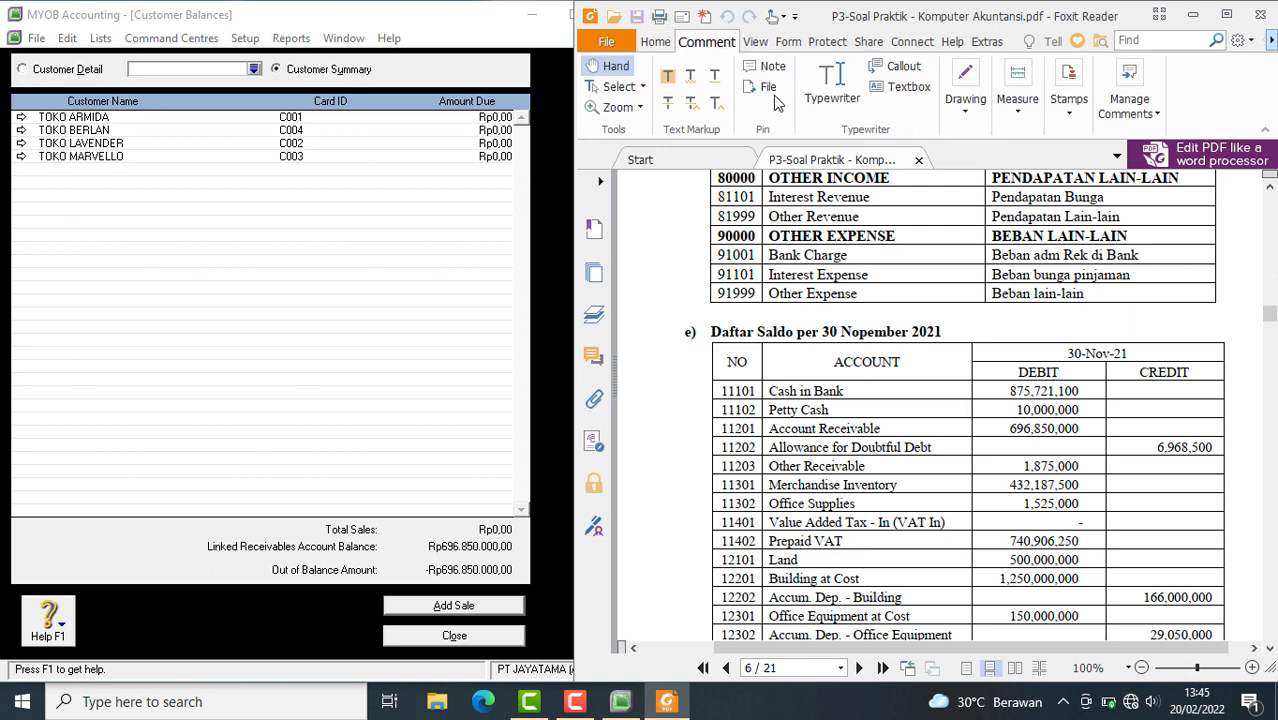
click(757, 43)
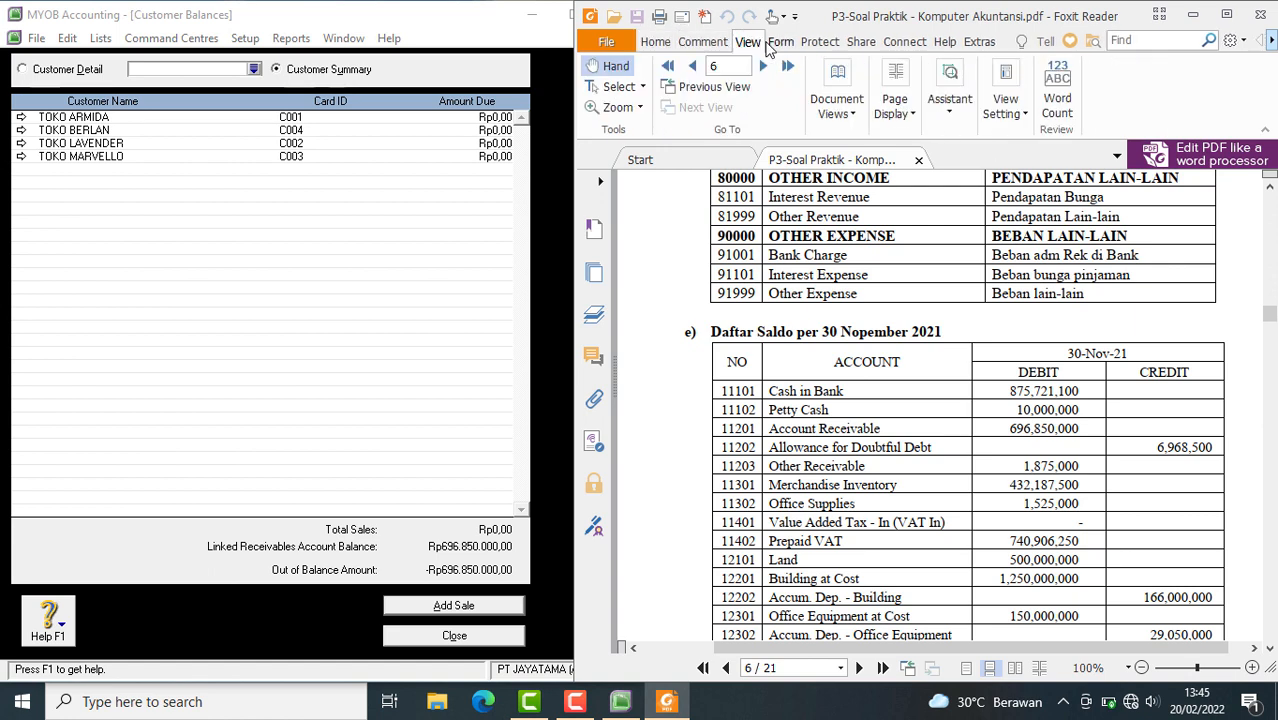
click(655, 42)
click(700, 46)
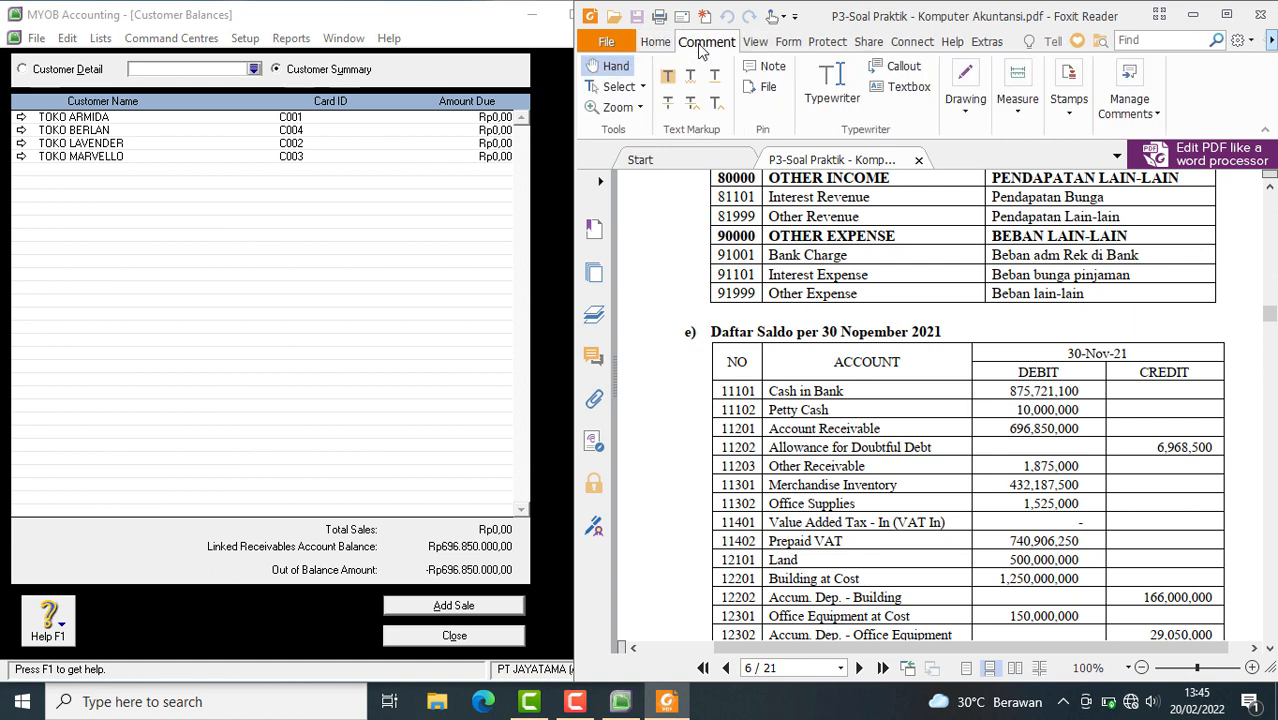
click(754, 46)
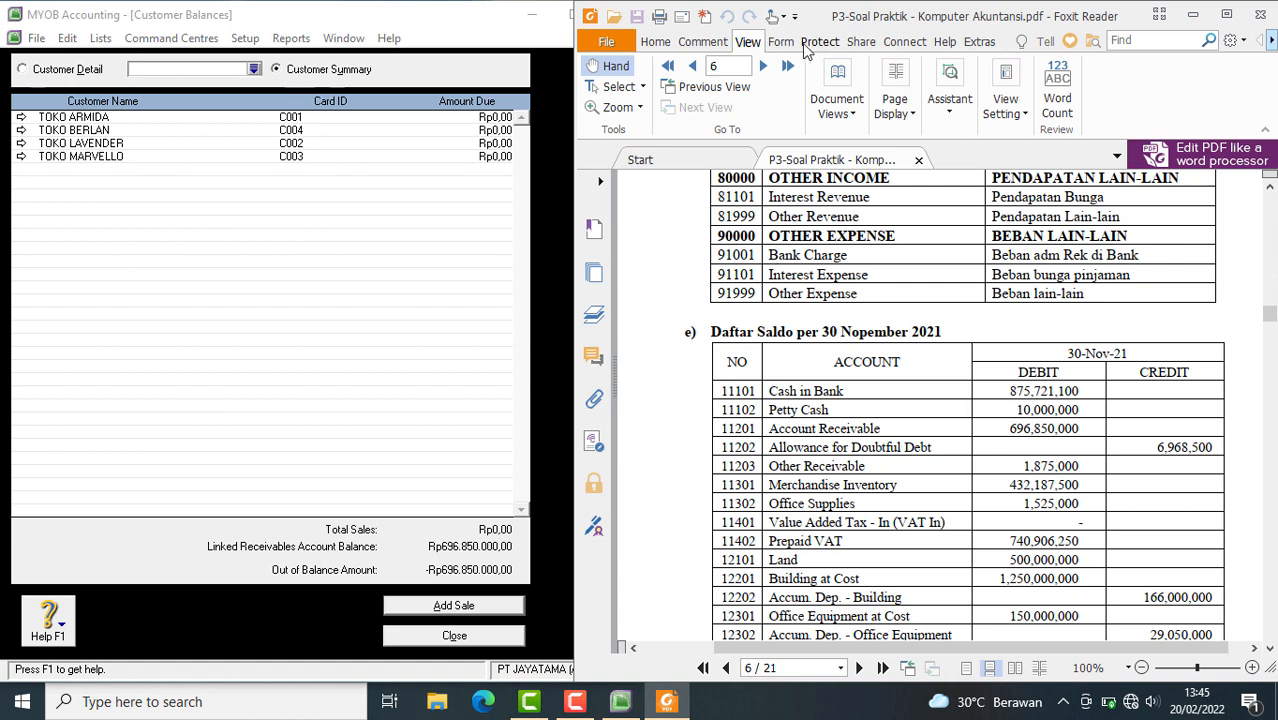
click(787, 46)
click(745, 44)
Draw an ellipse around the Account Receivable debit amount in the PDF's account balance table
click(705, 44)
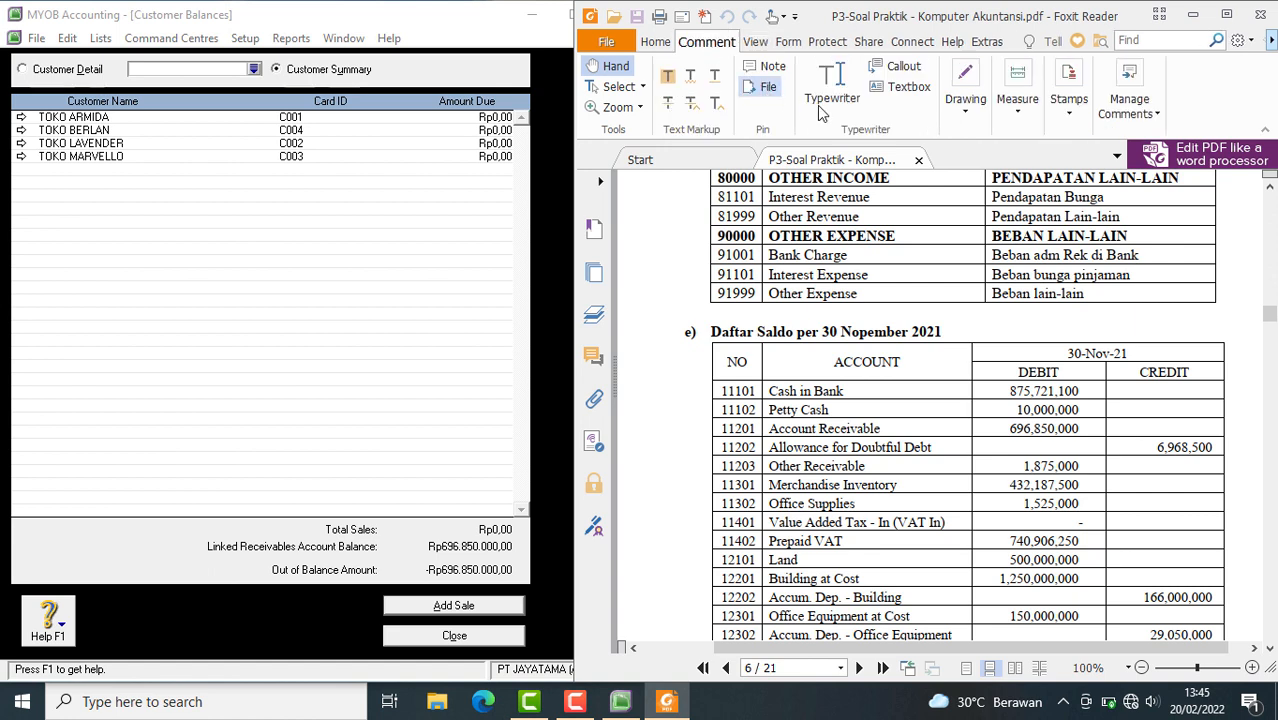
click(966, 115)
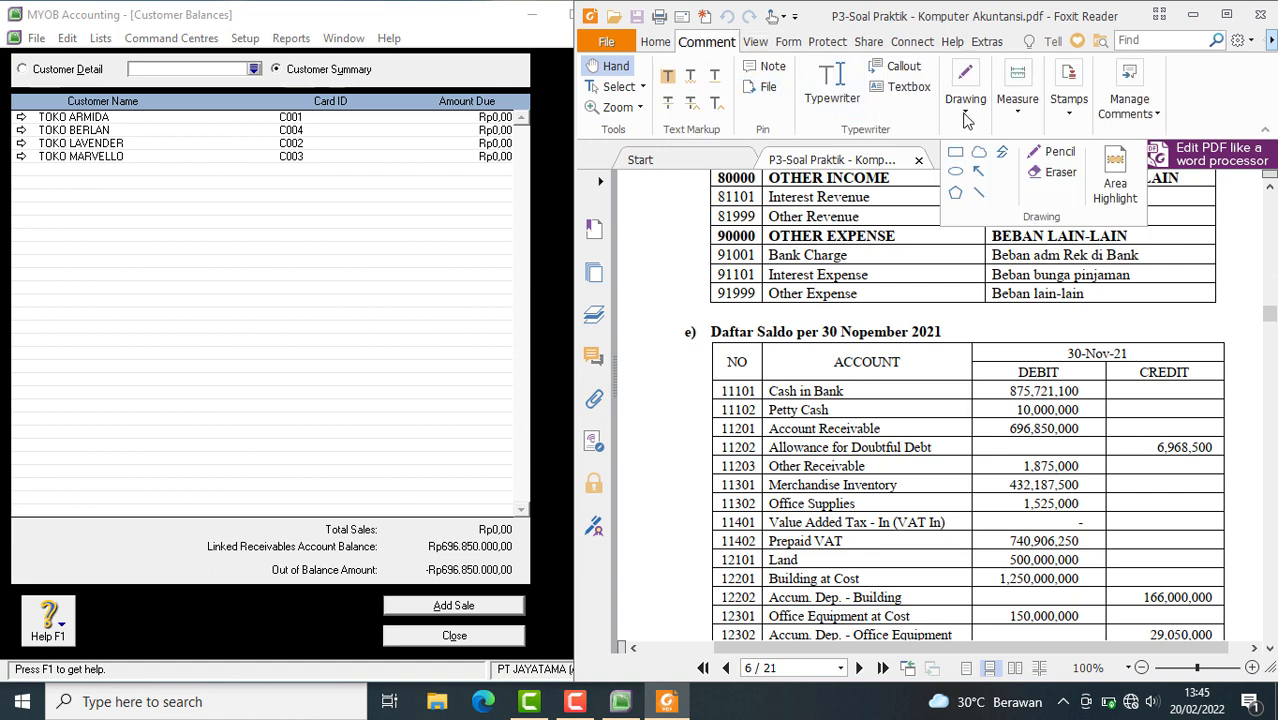
click(955, 174)
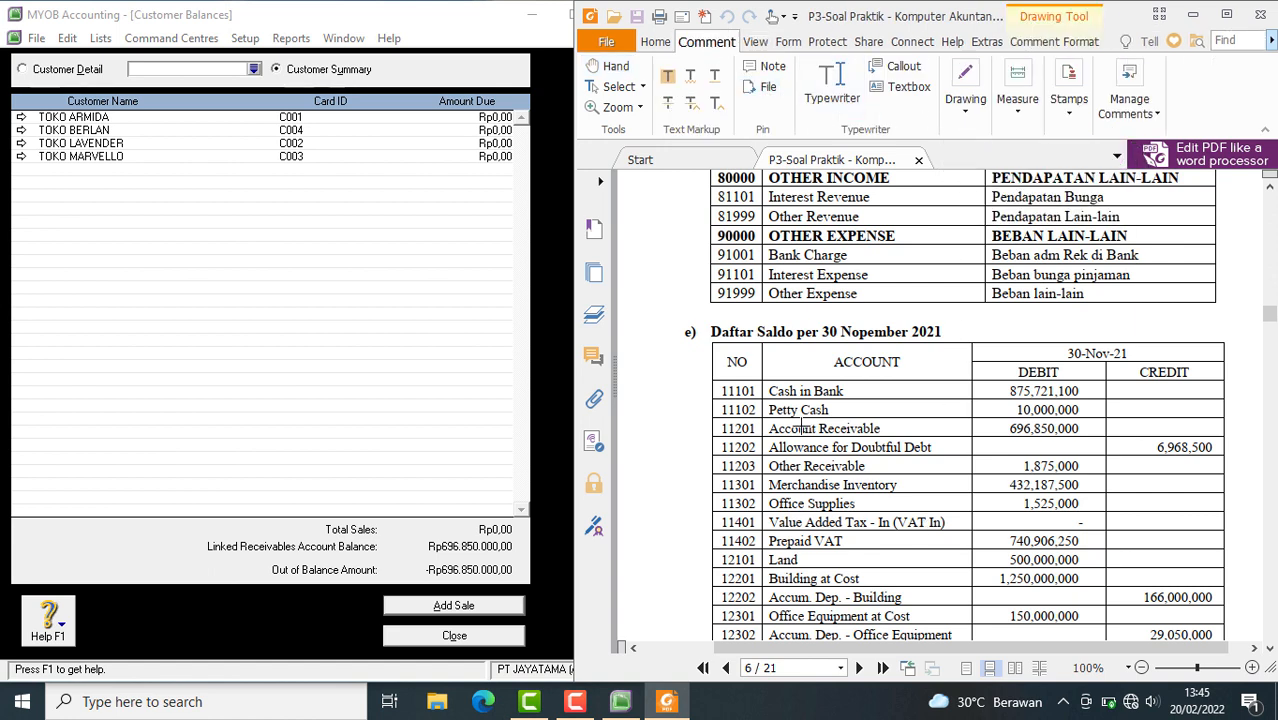
drag(986, 419, 1108, 441)
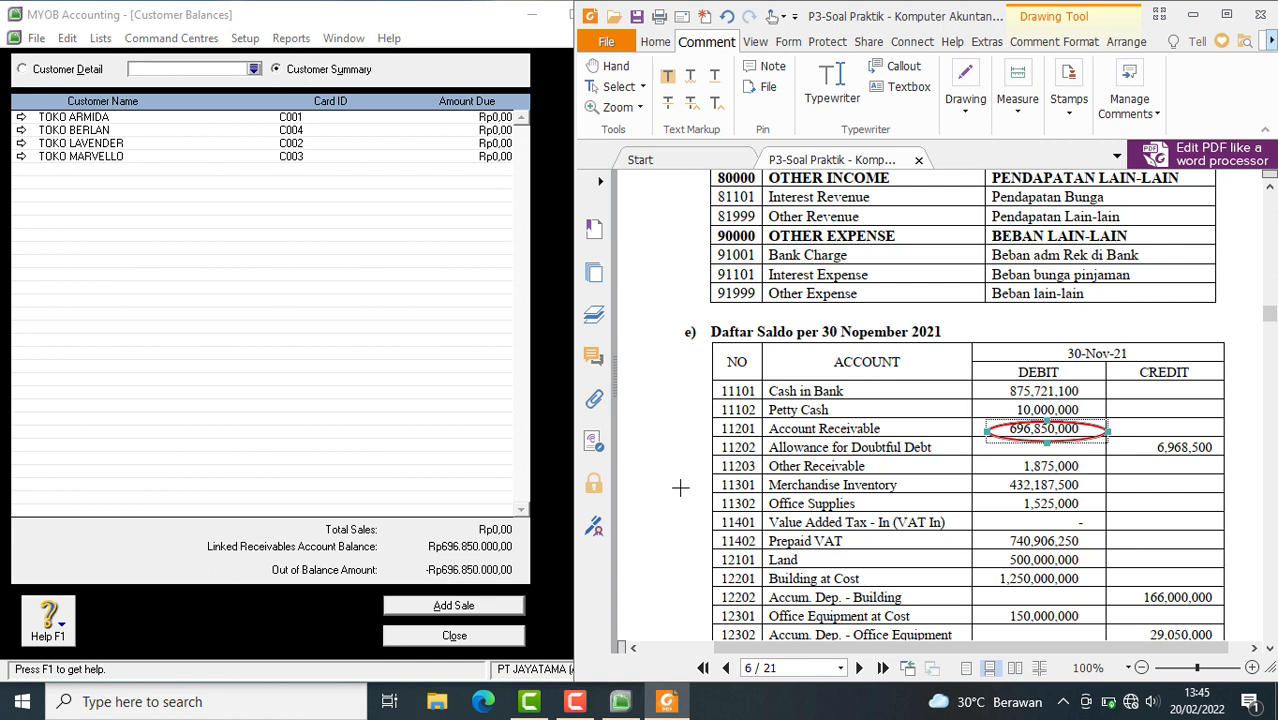
click(1171, 397)
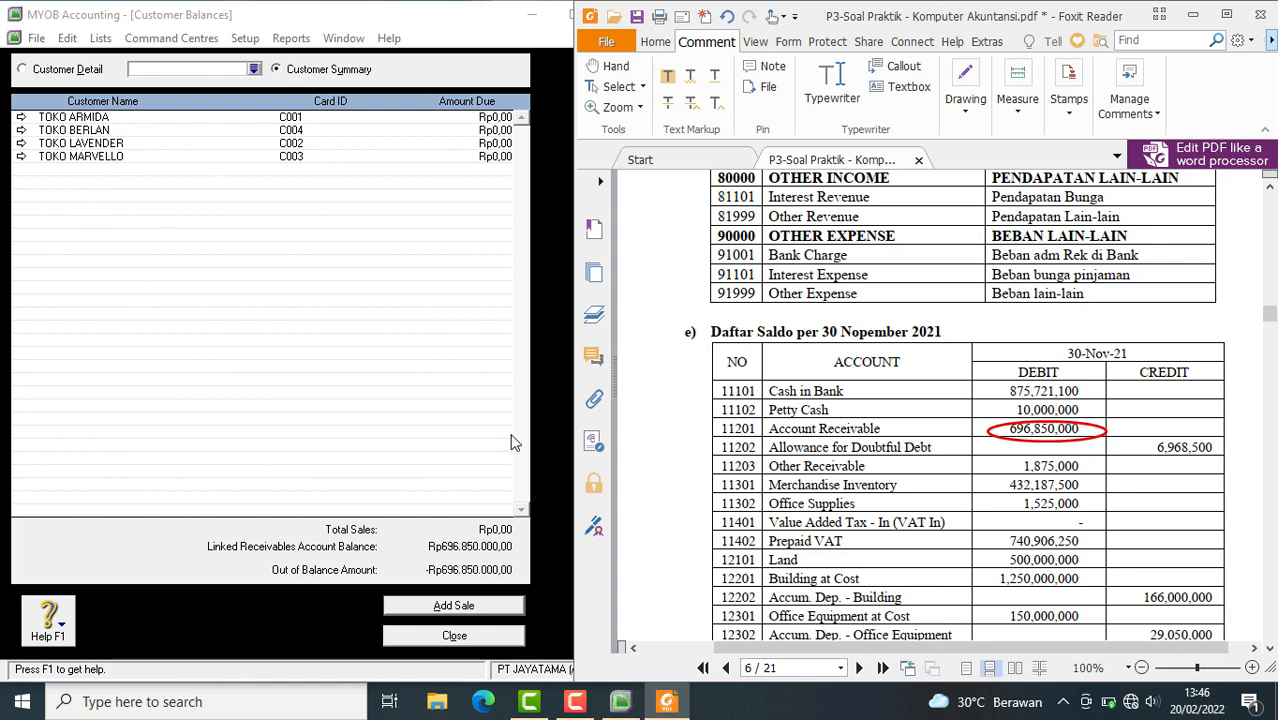
Review the receivables and payables tables in the PDF against the account balances, and switch back to the Hand tool
scroll(1025, 560, down, 15)
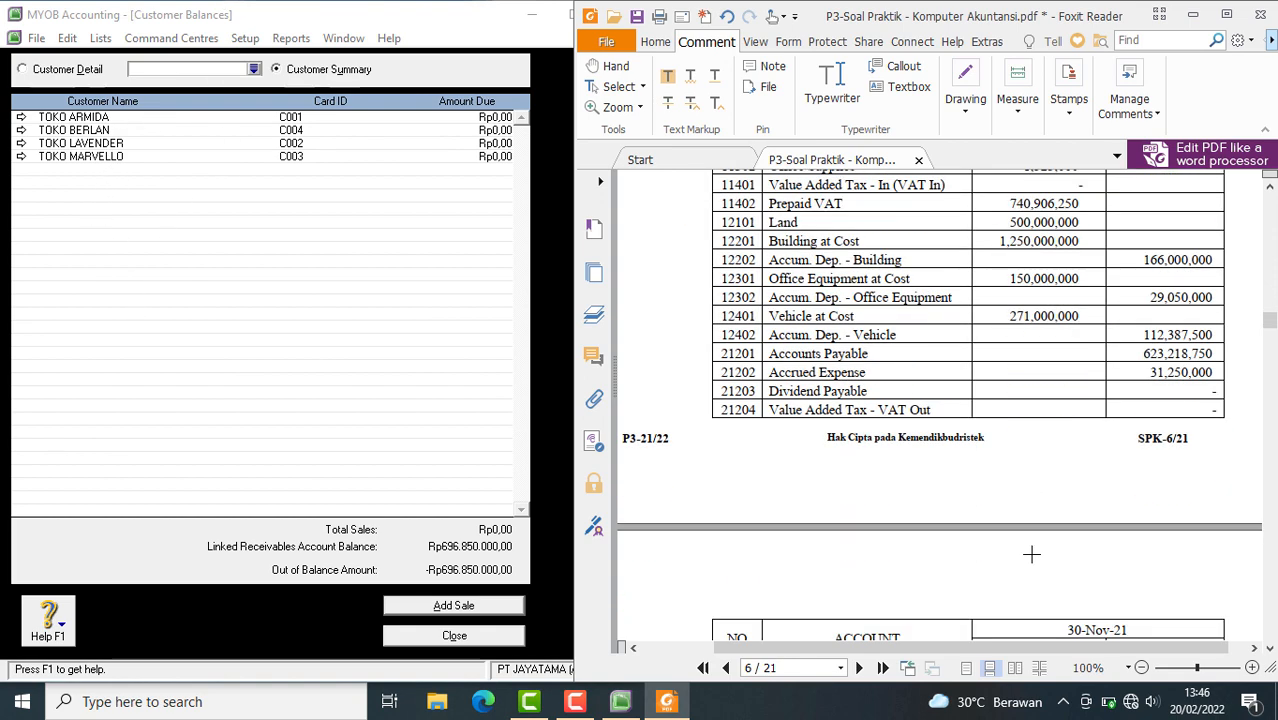
scroll(1031, 577, down, 7)
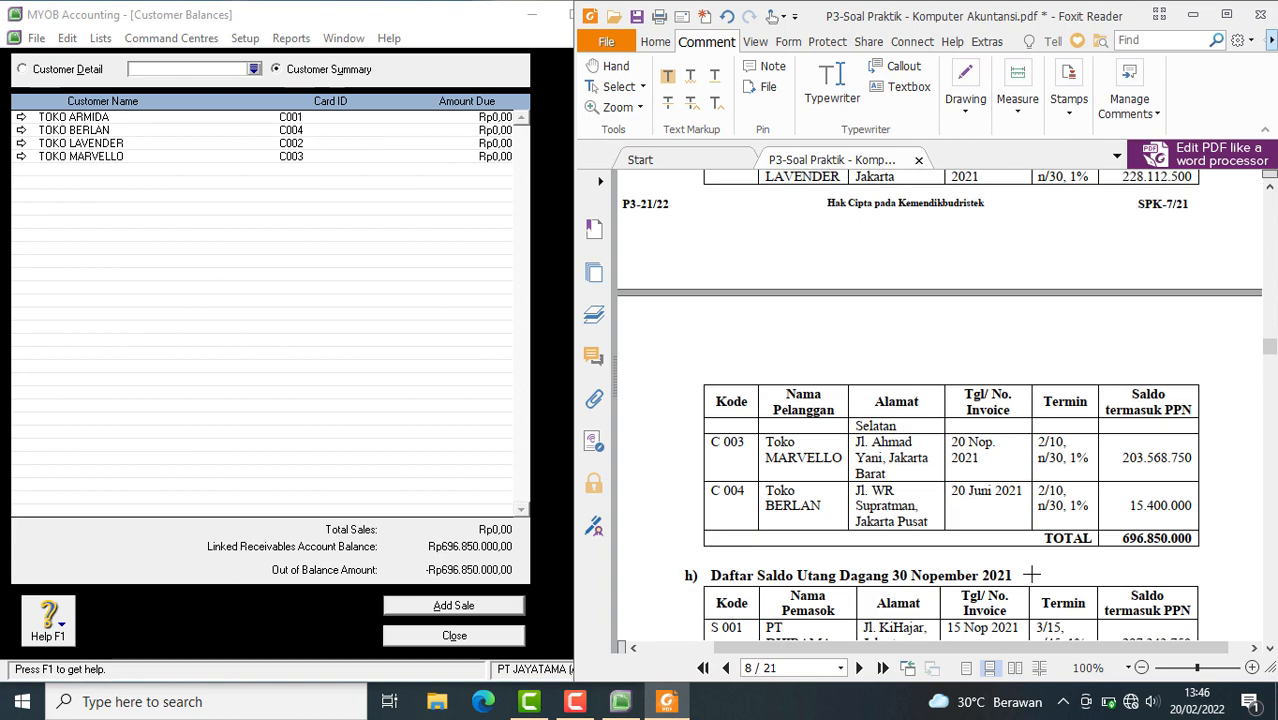
scroll(902, 462, down, 3)
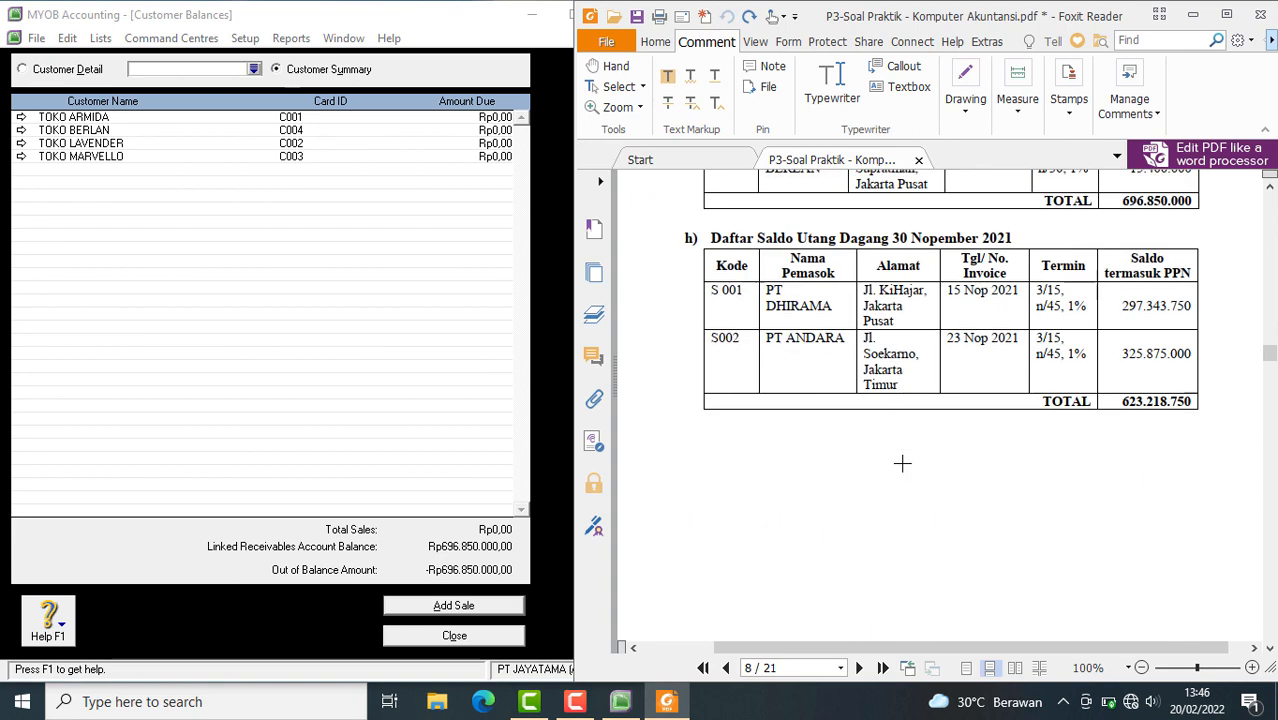
scroll(902, 463, up, 2)
scroll(902, 462, up, 3)
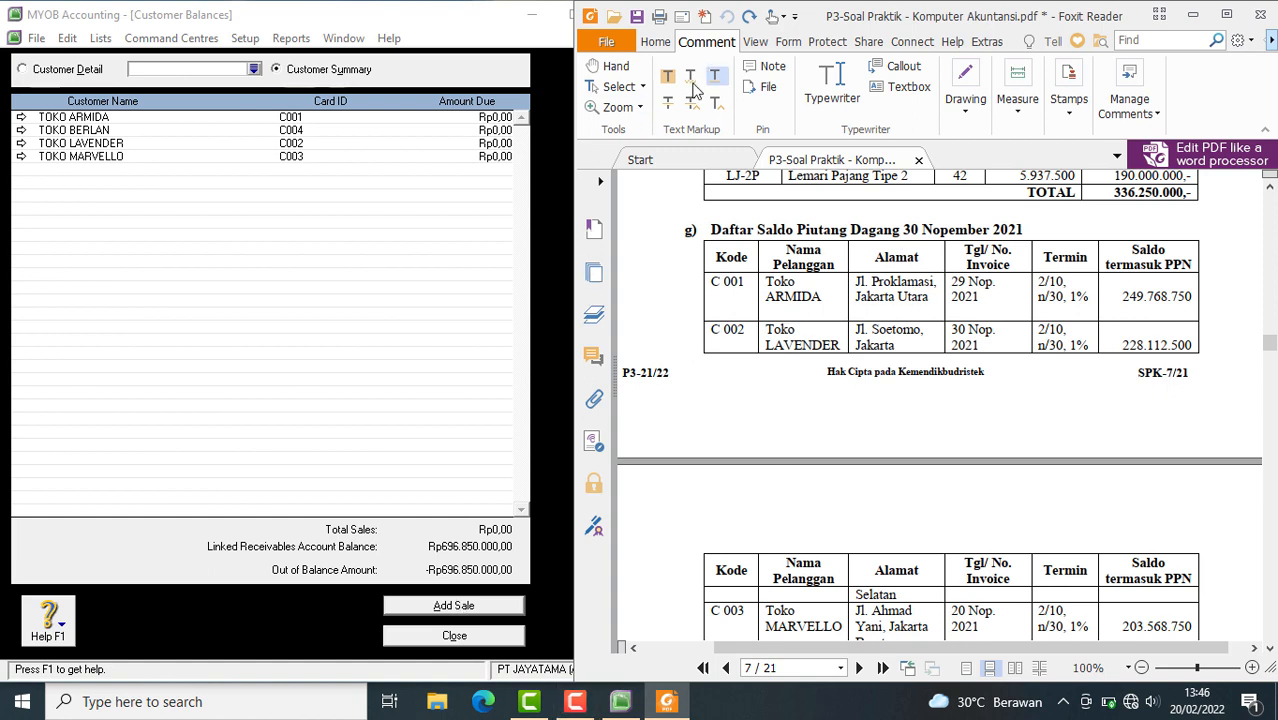
click(612, 66)
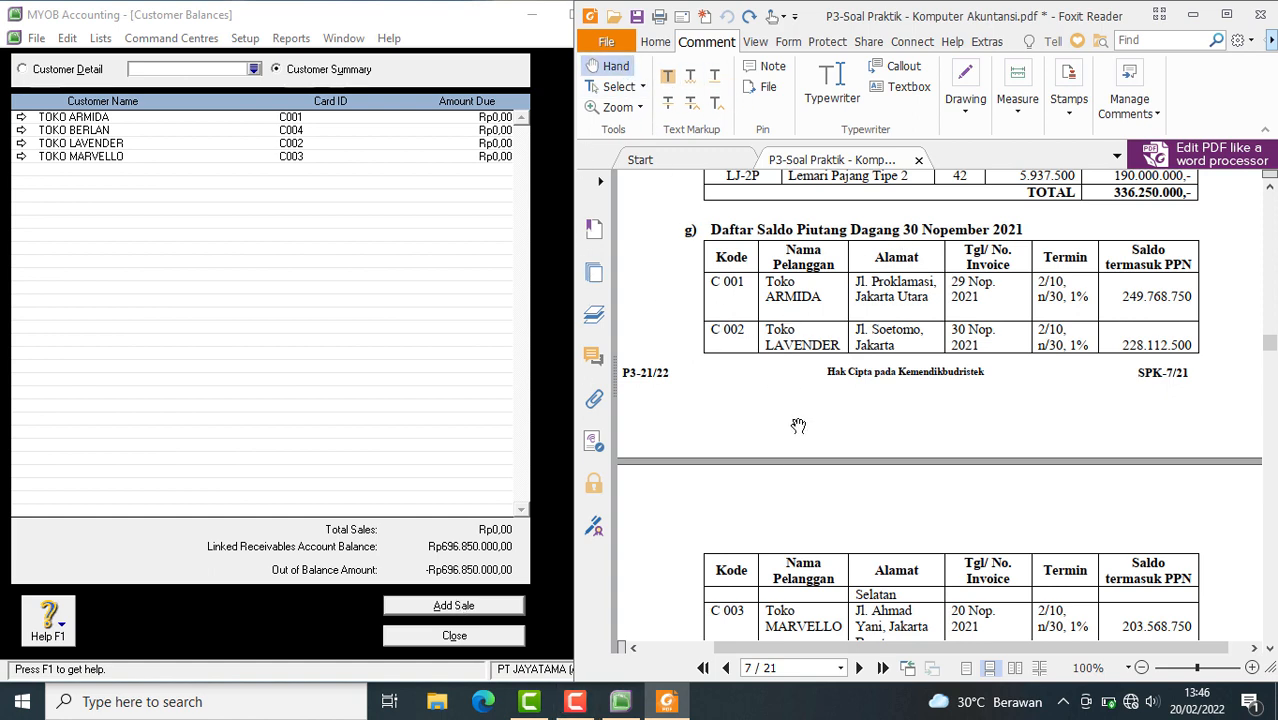
Start a historical sale for the customer TOKO ARMIDA from the customer opening balances
click(440, 607)
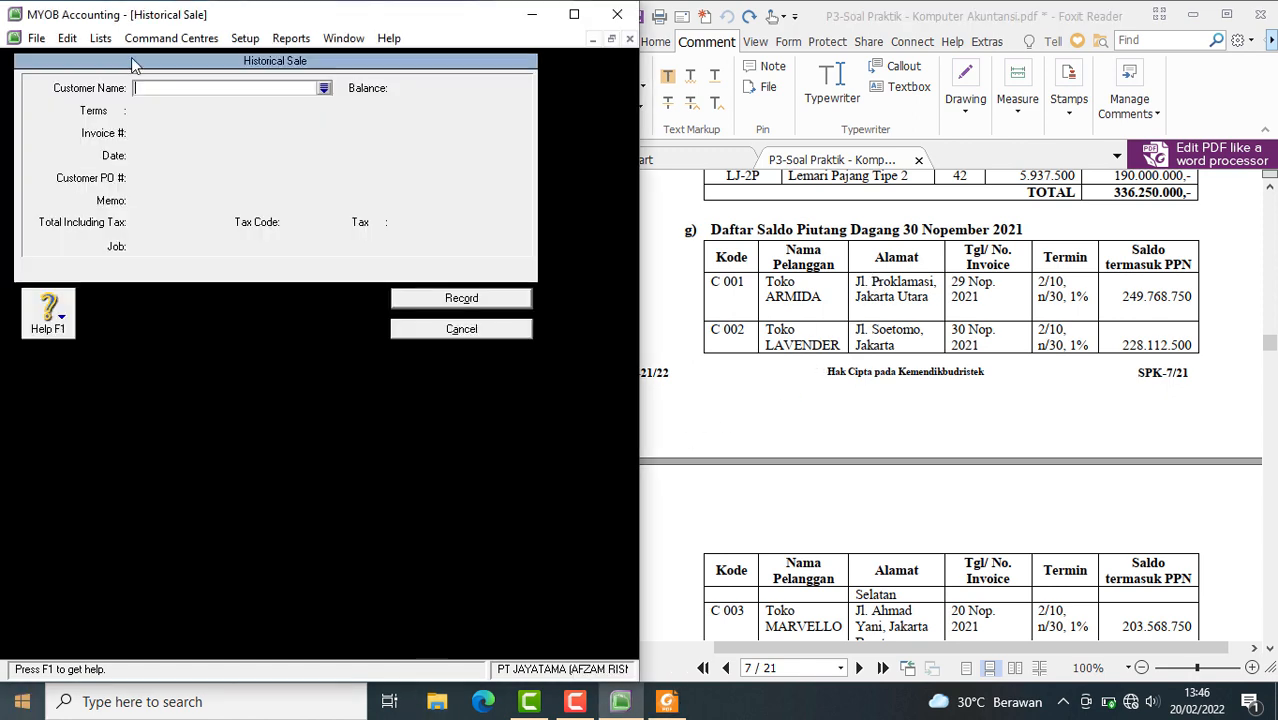
click(323, 89)
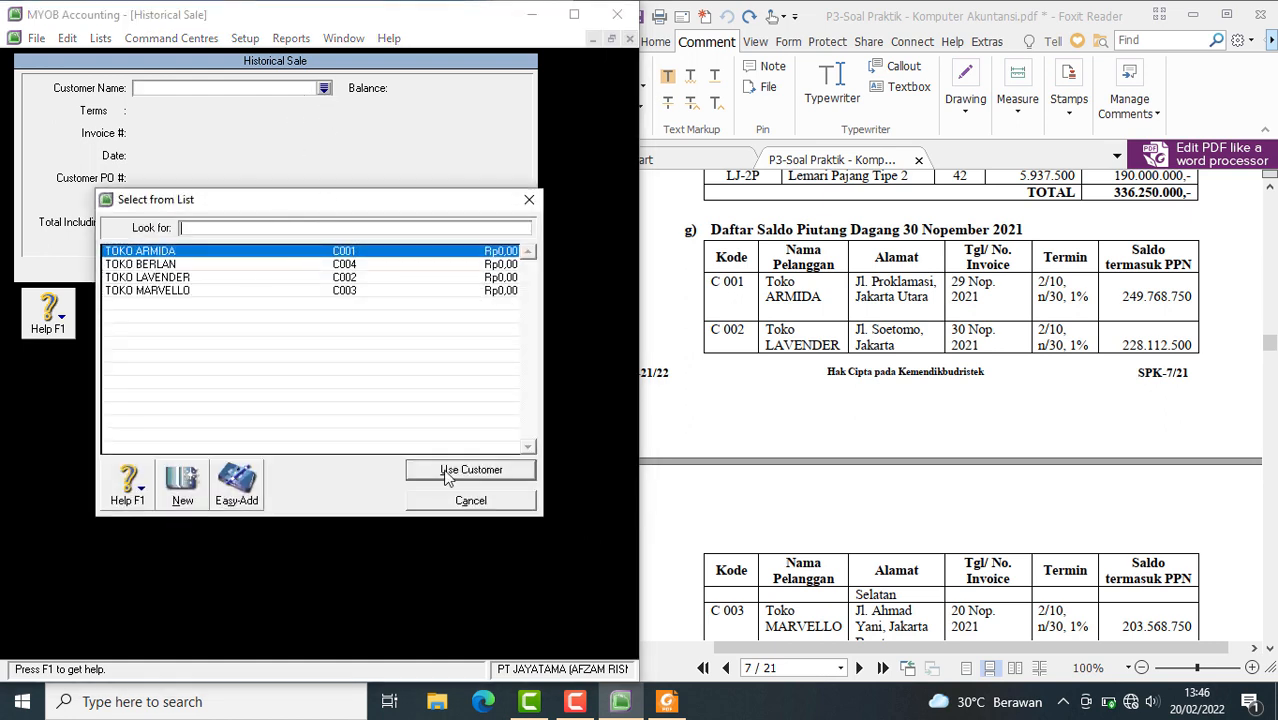
click(447, 477)
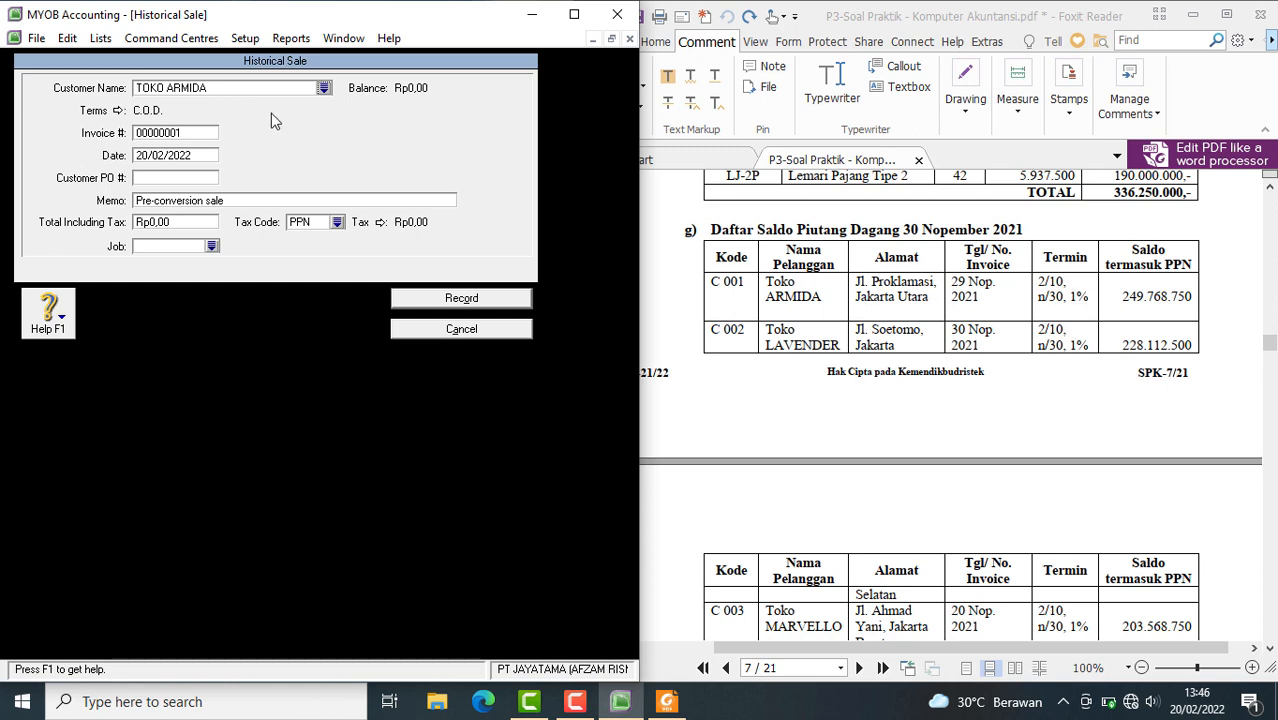
Set TOKO ARMIDA's credit terms to In a Given # of Days: 10 discount days, 30 balance due days, 2% early discount, 1% monthly late charge
click(116, 111)
click(492, 234)
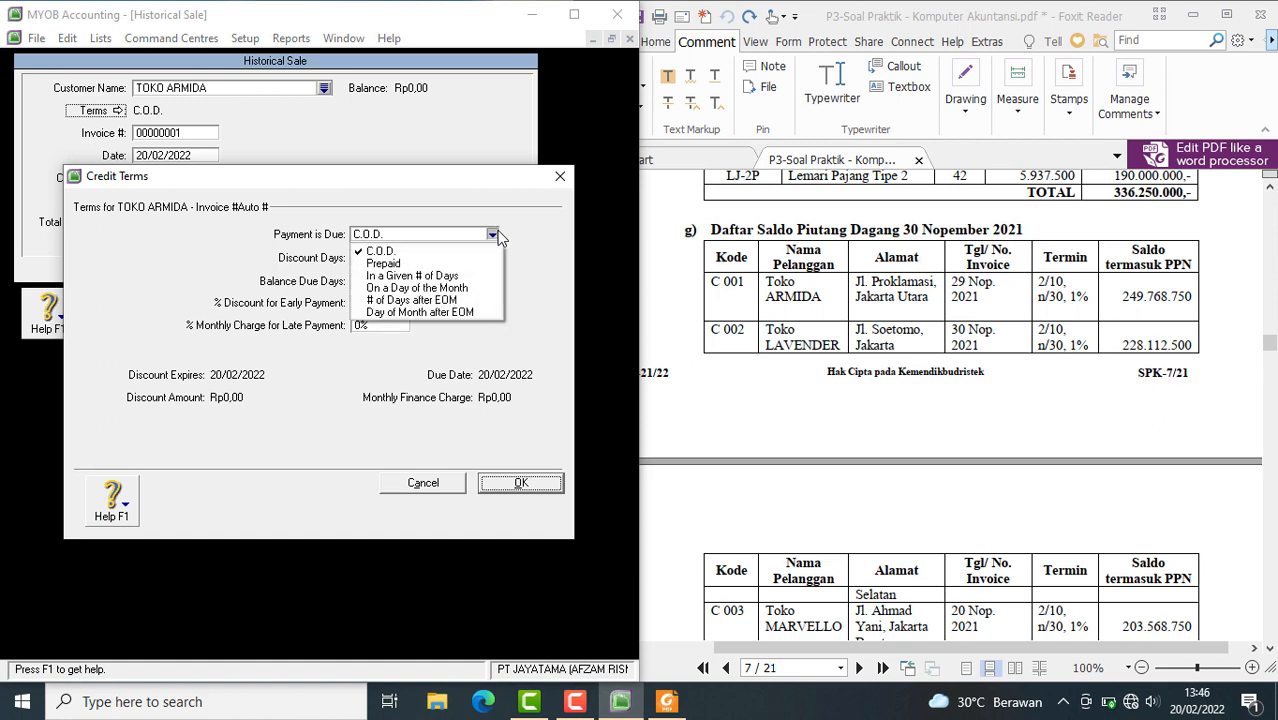
click(425, 275)
click(384, 259)
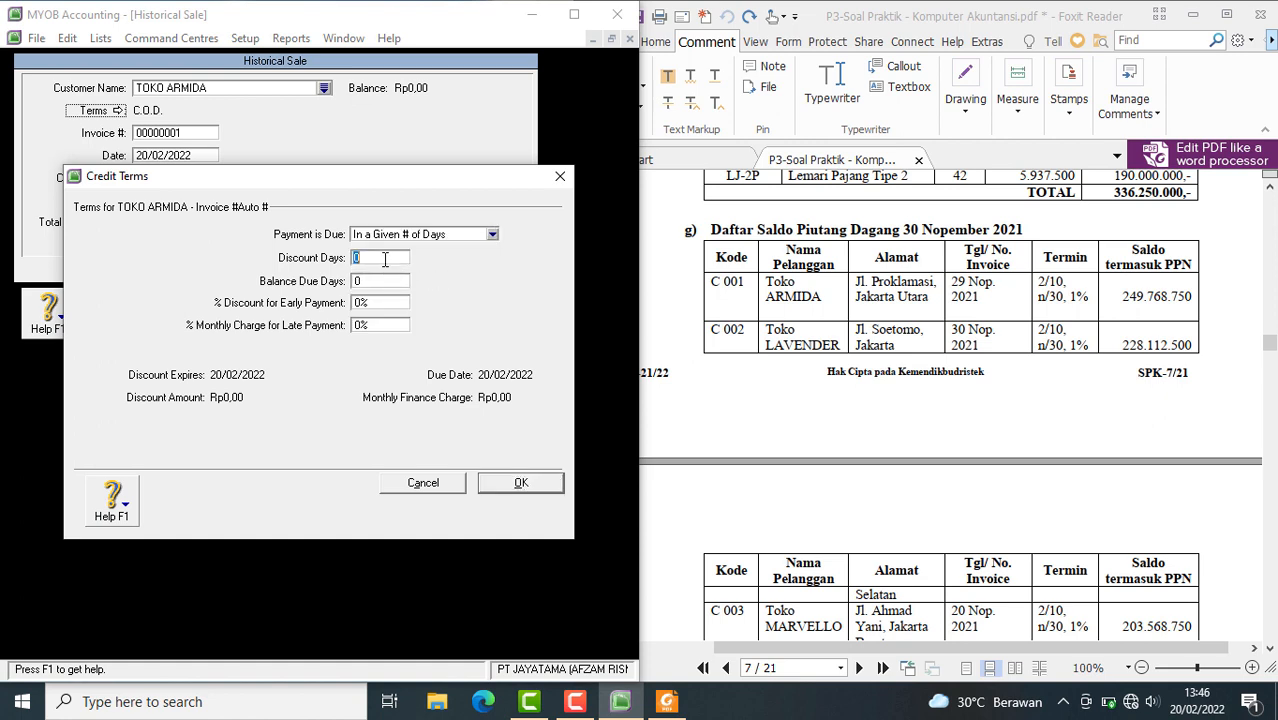
text(10)
click(368, 283)
click(359, 304)
click(359, 304)
key(BackSpace)
text(2)
click(363, 326)
text(1)
click(380, 303)
click(503, 486)
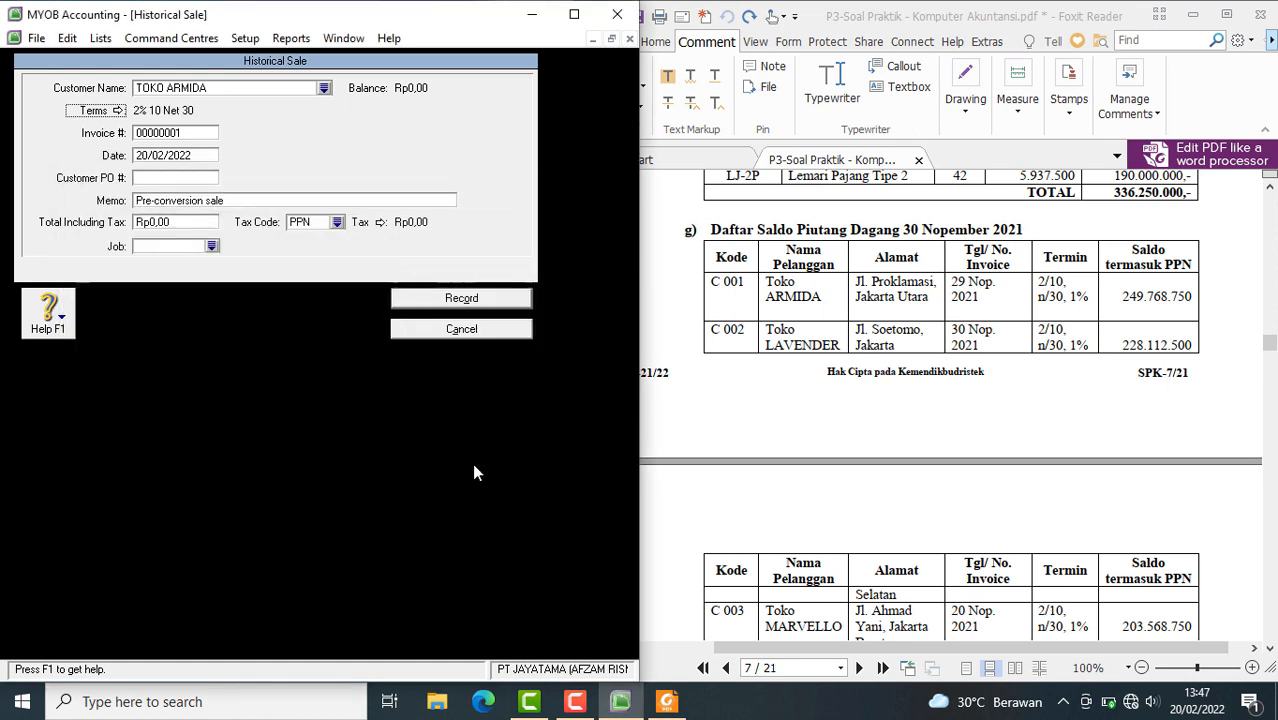
Replace the automatic invoice number of the TOKO ARMIDA sale with the customer's code from the PDF receivables table
click(183, 140)
click(177, 131)
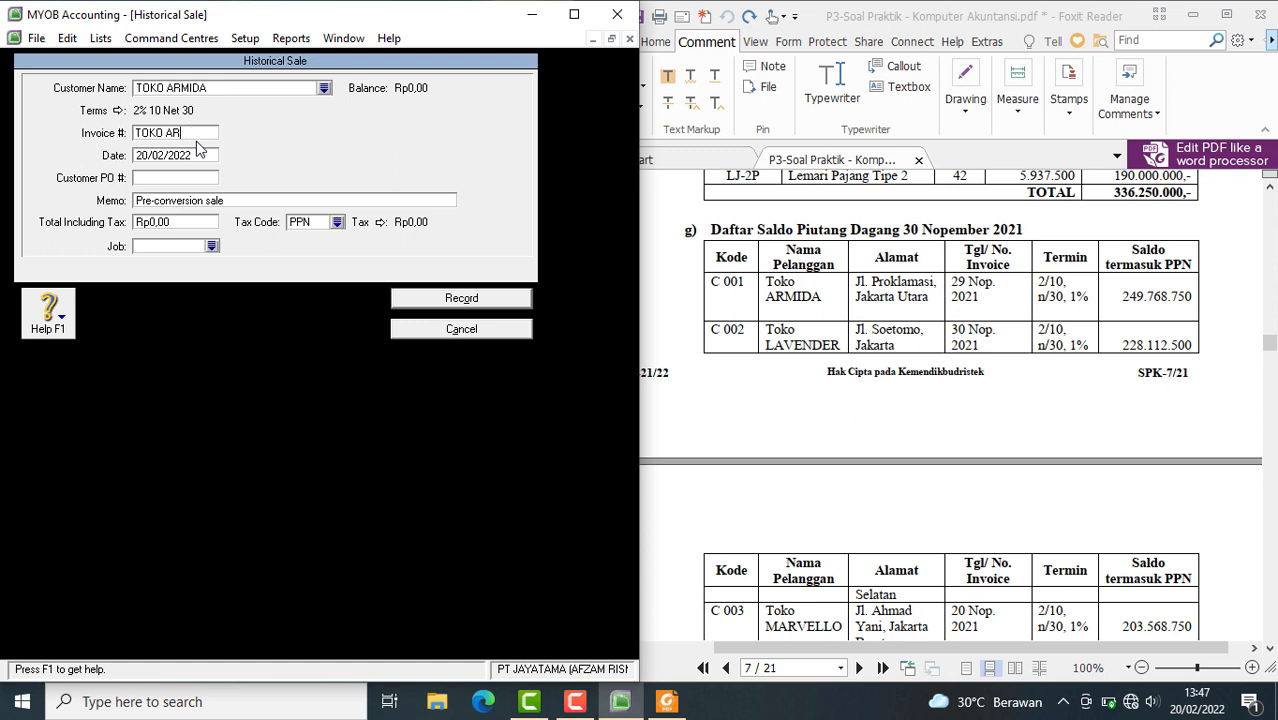
key(BackSpace)
key(BackSpace)
key(BackSpace)
key(BackSpace)
key(BackSpace)
key(BackSpace)
key(BackSpace)
Set the date of the TOKO ARMIDA historical sale to 29/12/2021
click(148, 158)
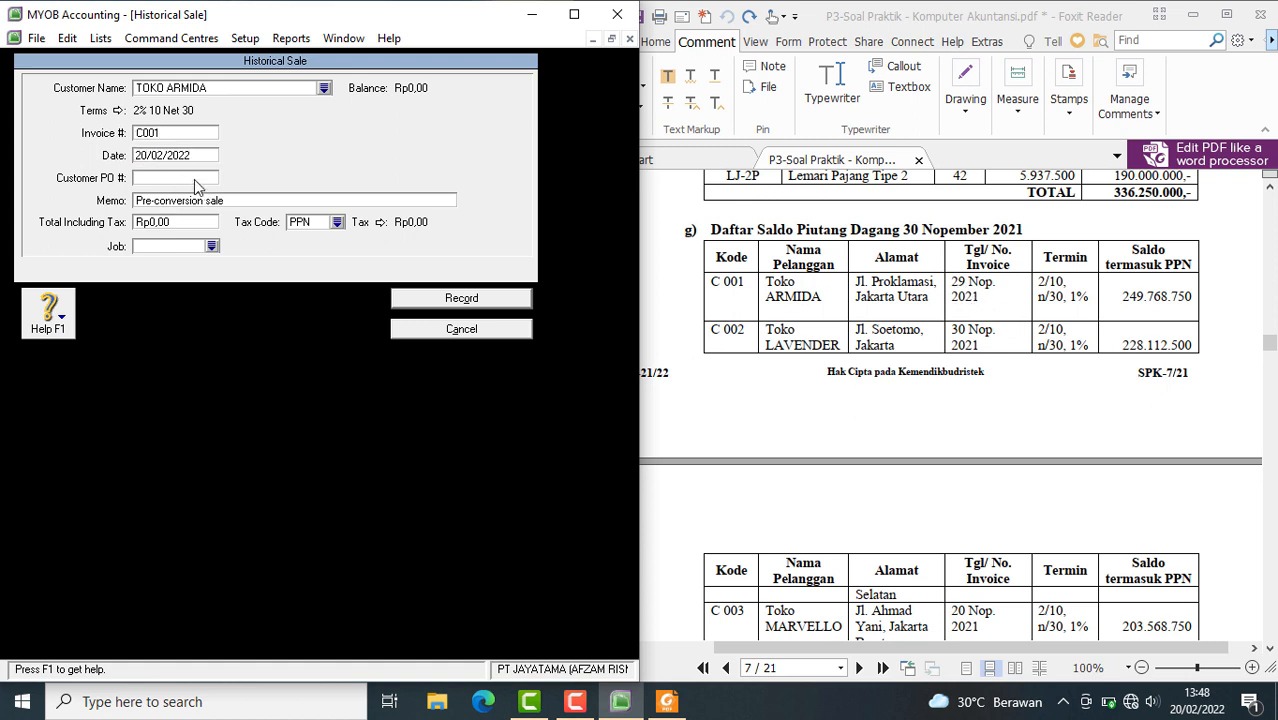
key(BackSpace)
text(9)
key(BackSpace)
text(1)
text(1)
Replace the sale's memo with SALDO AWAL PIUTANG and copy that text for reuse
click(216, 204)
text(SALDO AWAL PIUTANG)
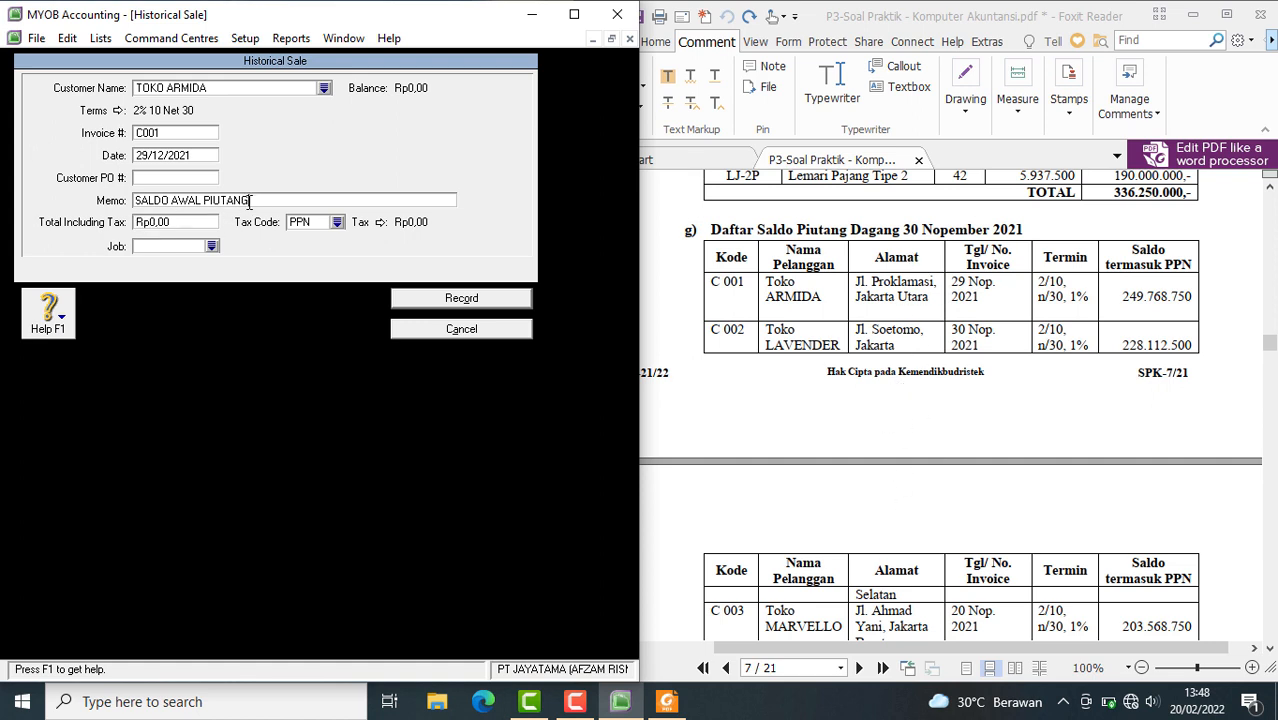
drag(250, 202, 115, 190)
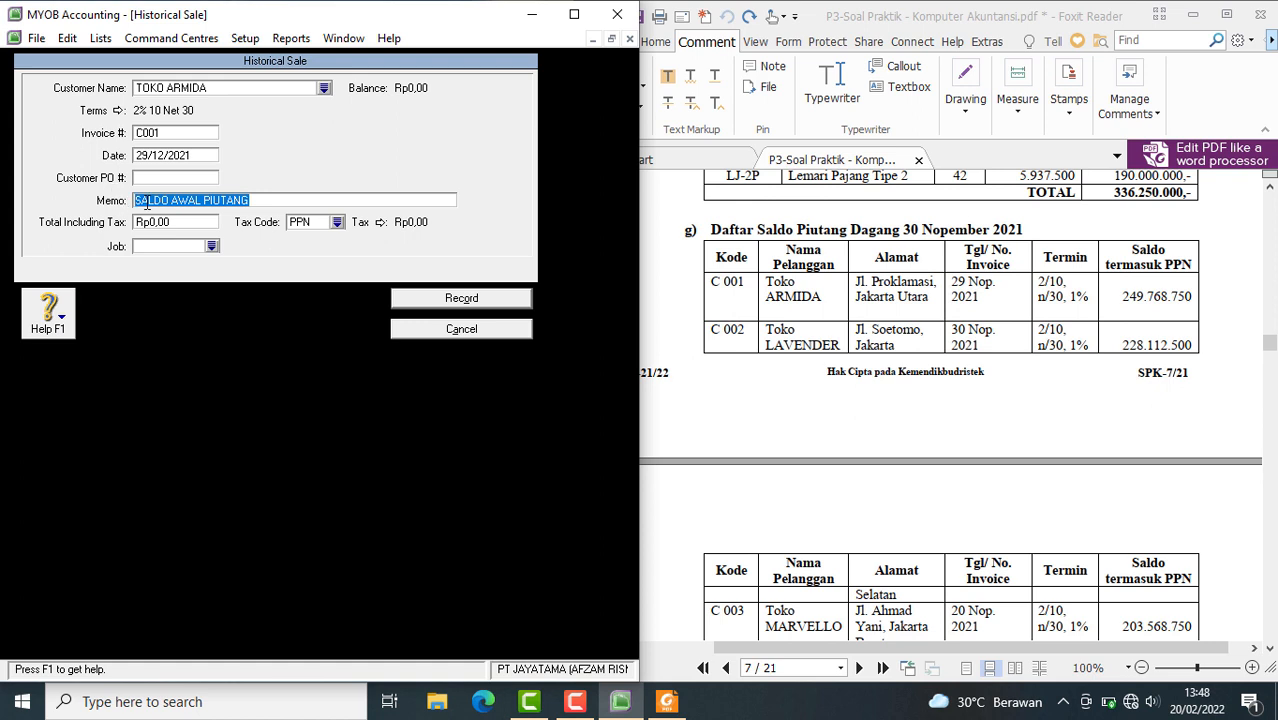
right_click(147, 202)
click(203, 264)
Set the total including tax of the TOKO ARMIDA sale to Rp249.768.750,00
click(183, 225)
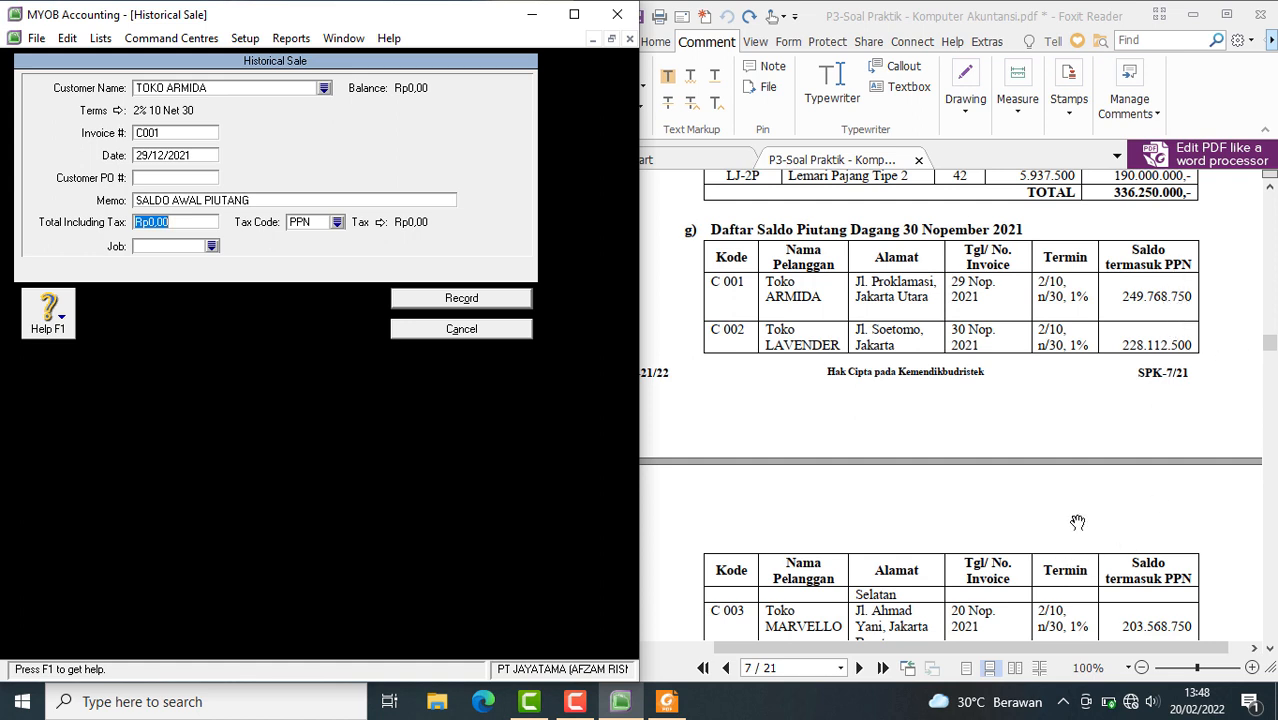
text(2)
text(49768750)
key(Tab)
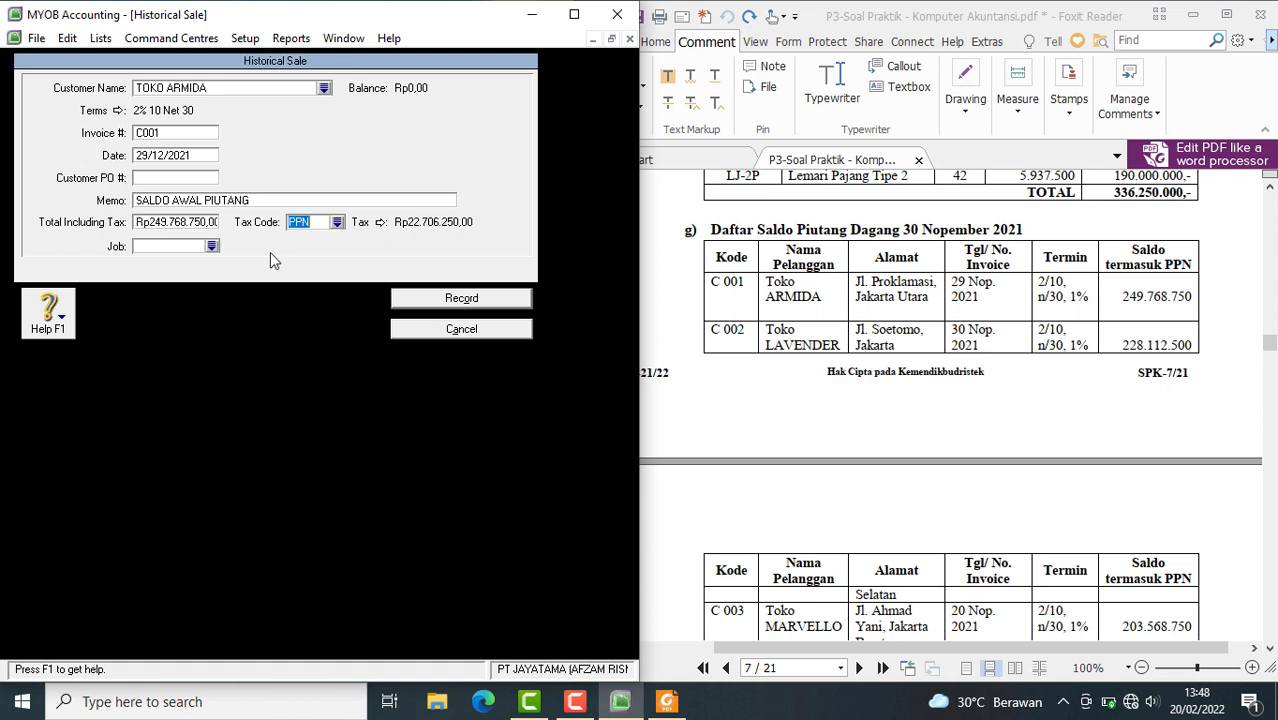
Change the tax code of the TOKO ARMIDA sale to N-T (Tidak Kena Pajak) and record the sale
click(338, 222)
click(240, 316)
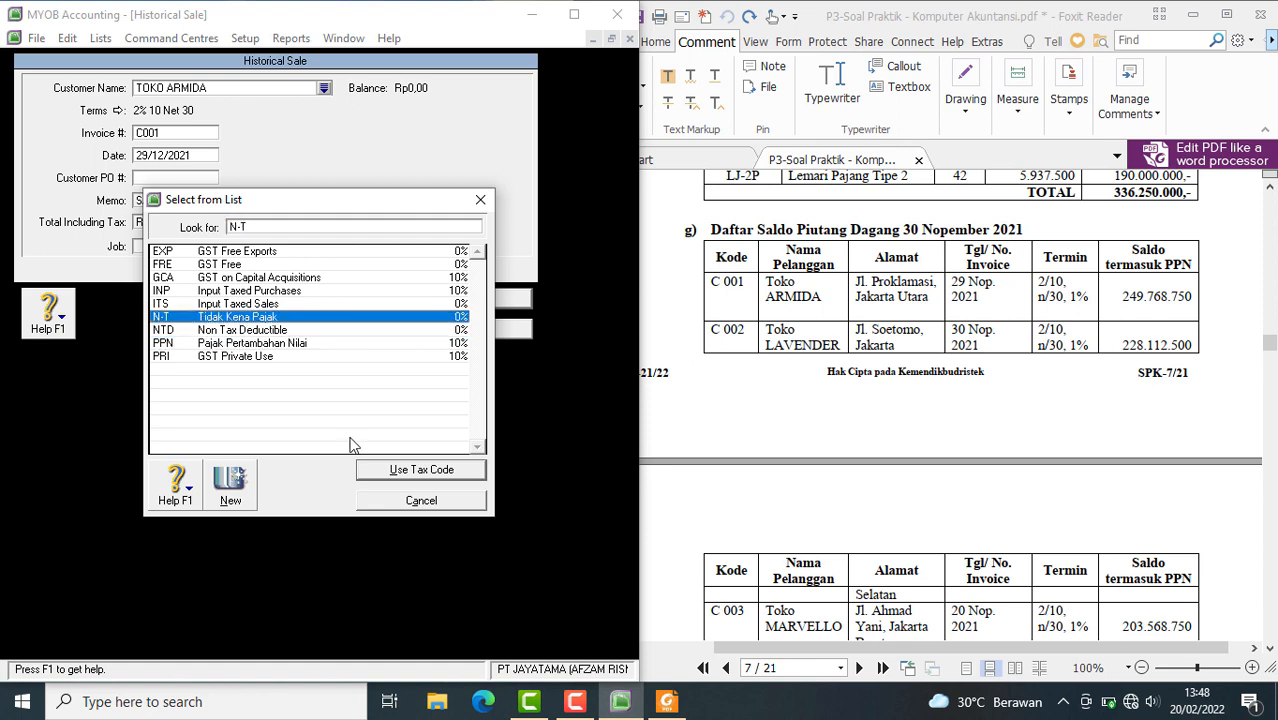
click(373, 468)
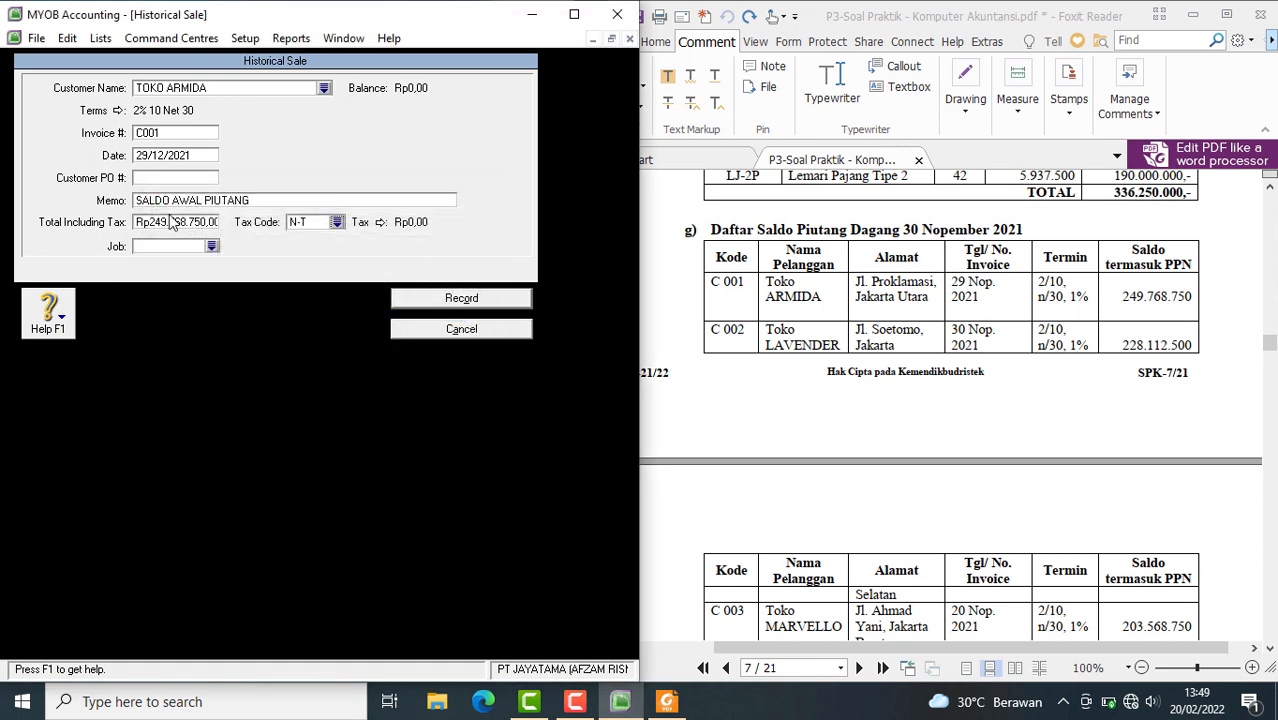
click(432, 301)
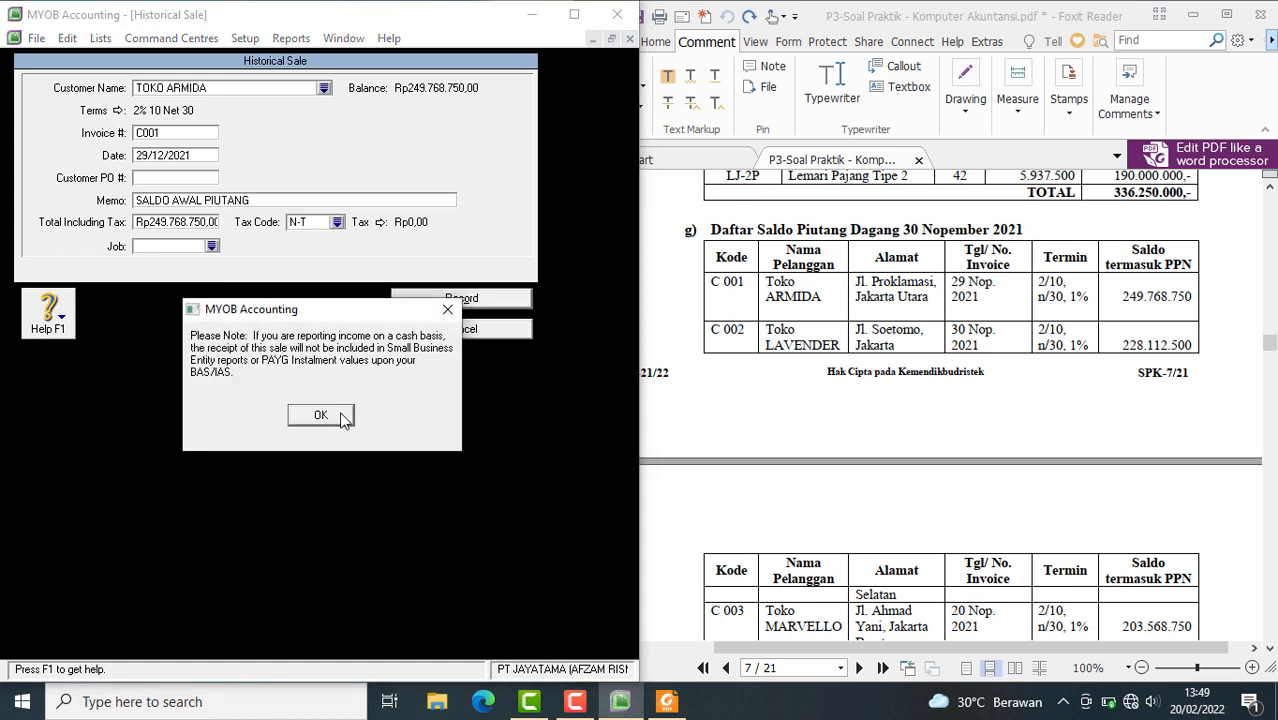
click(320, 415)
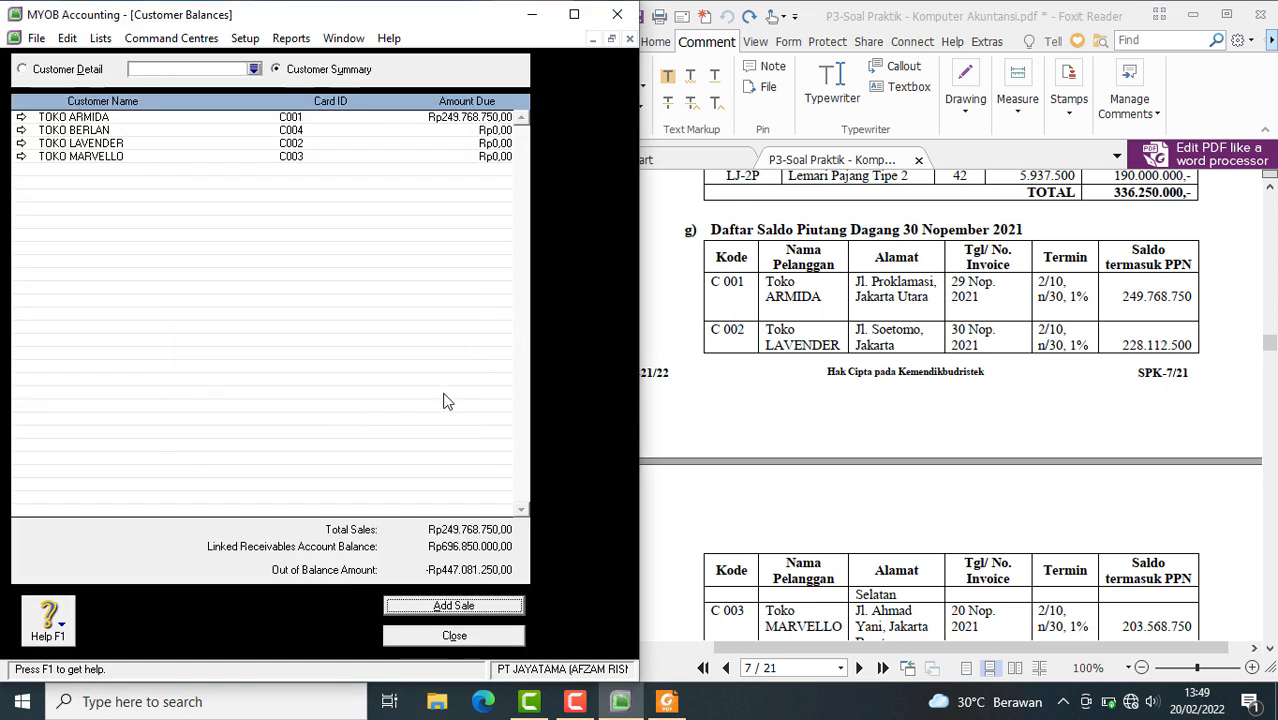
Start another historical sale and choose TOKO LAVENDER as its customer
click(460, 607)
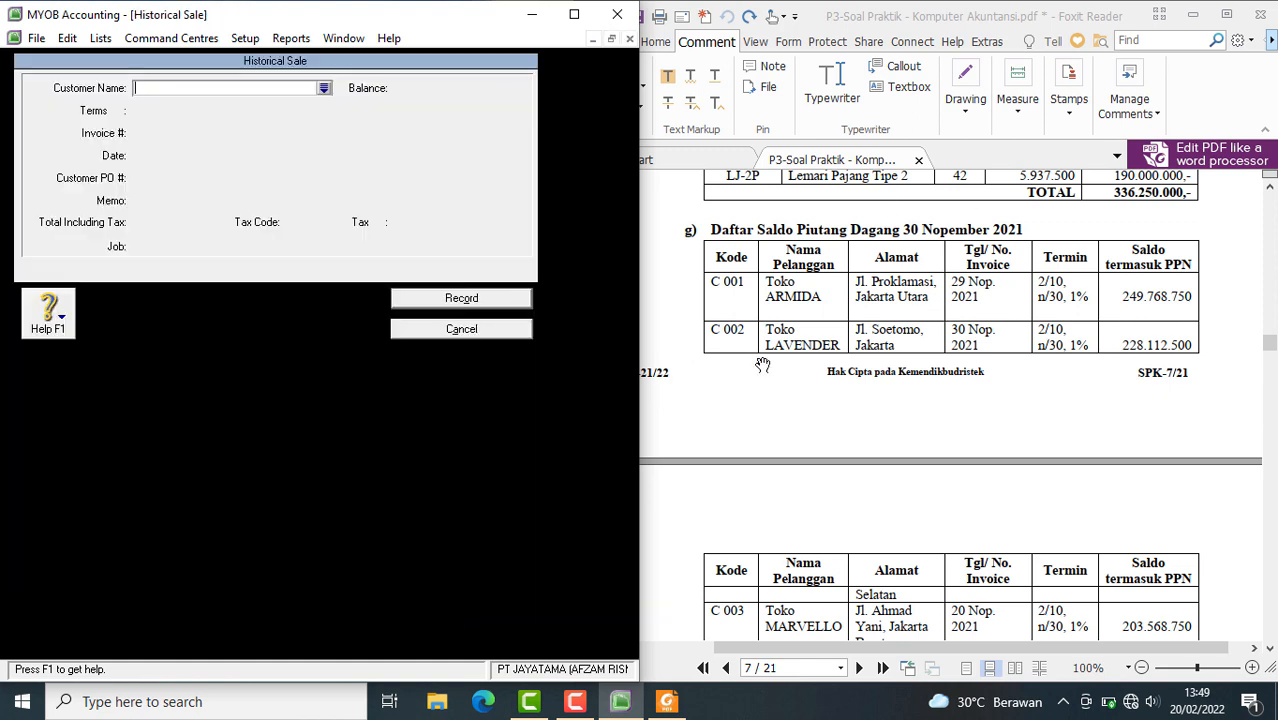
click(323, 88)
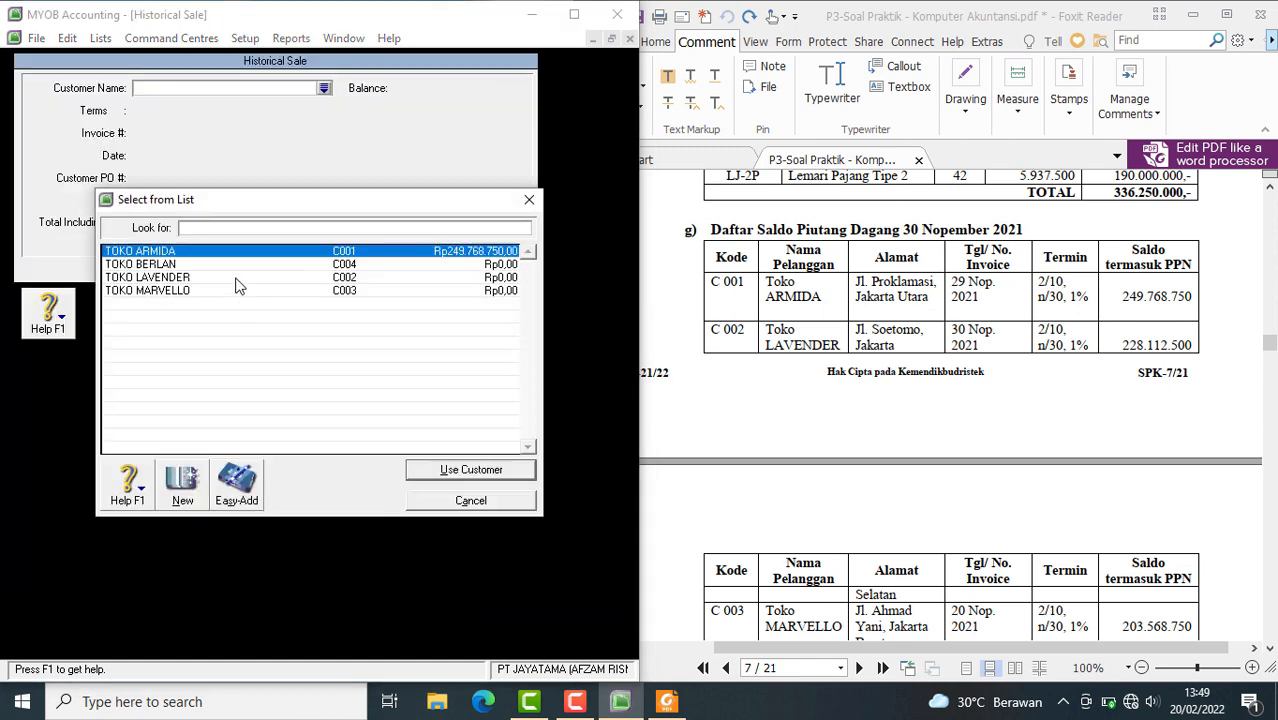
click(300, 278)
click(428, 474)
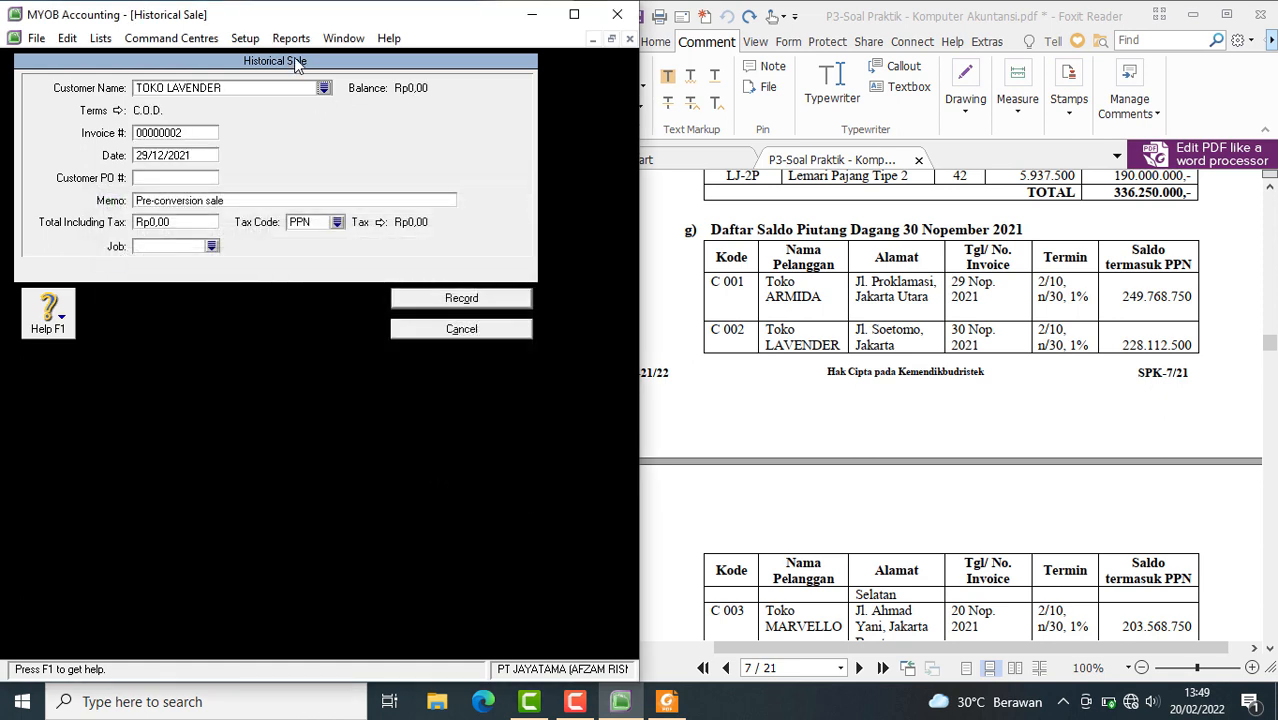
Set TOKO LAVENDER's credit terms to In a Given # of Days: 10 discount days, 30 balance due days, 2% early discount, 1% monthly late charge
click(117, 111)
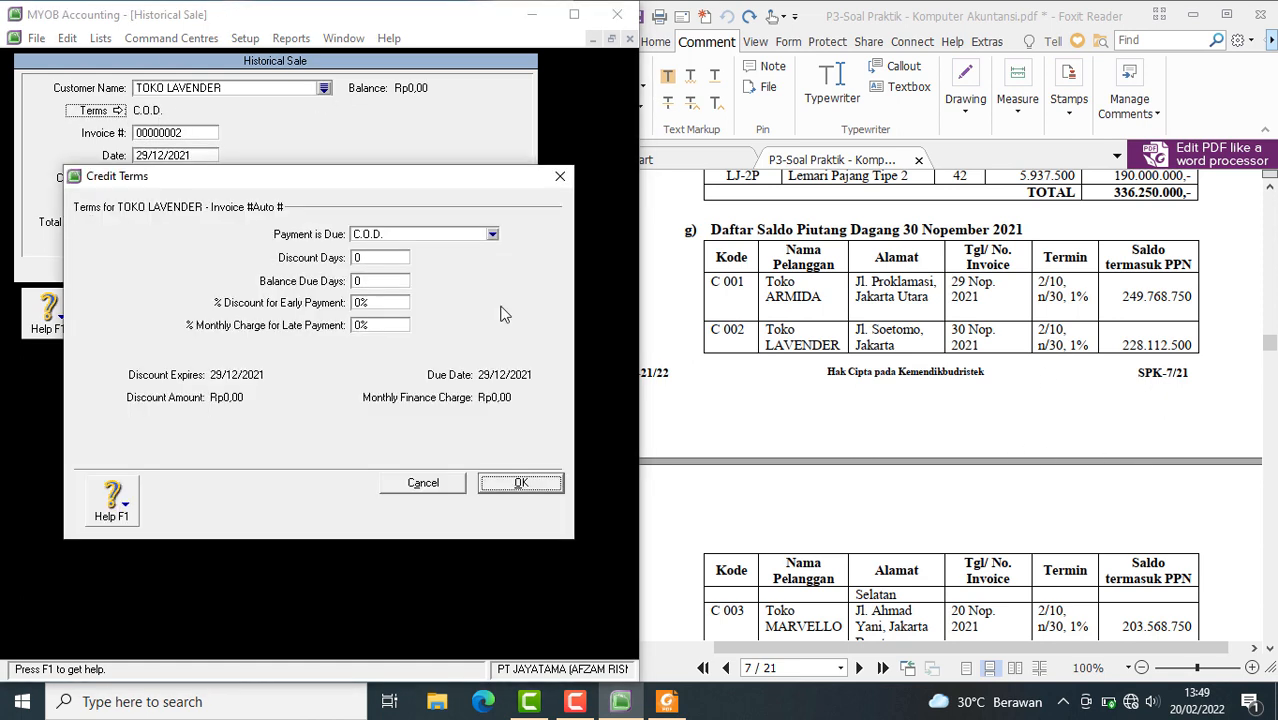
click(448, 236)
click(400, 268)
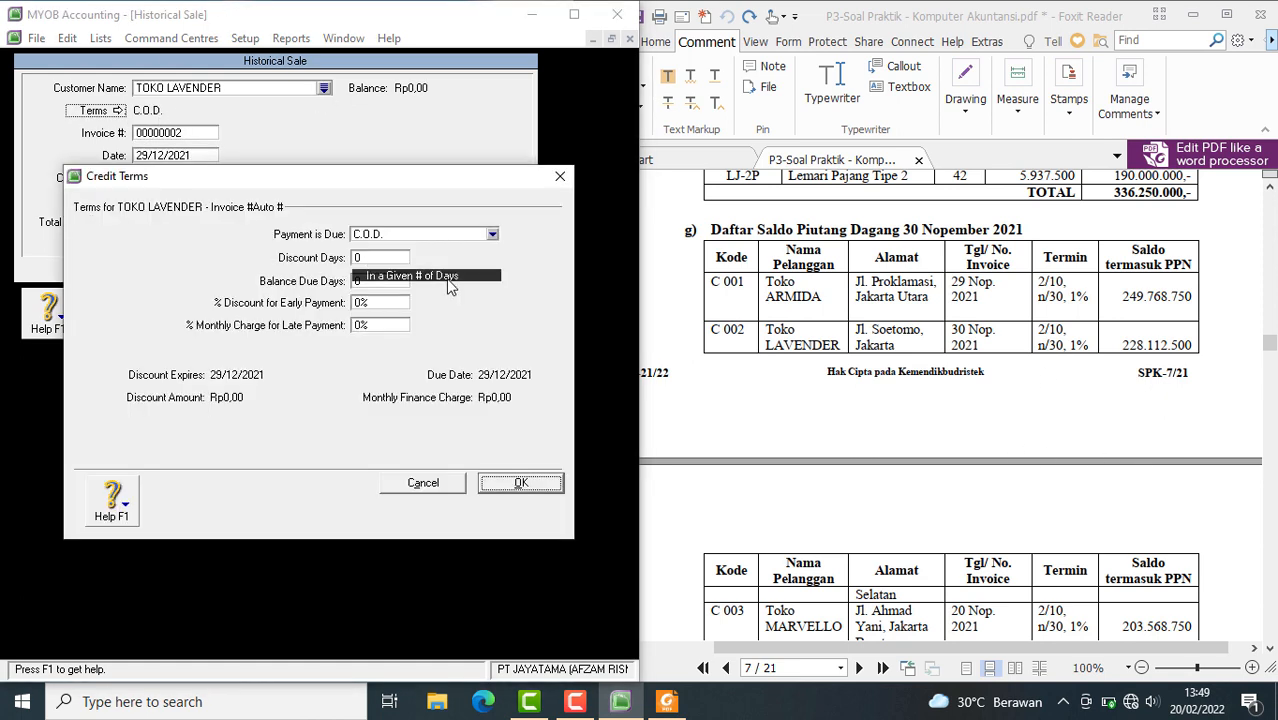
click(401, 258)
text(10)
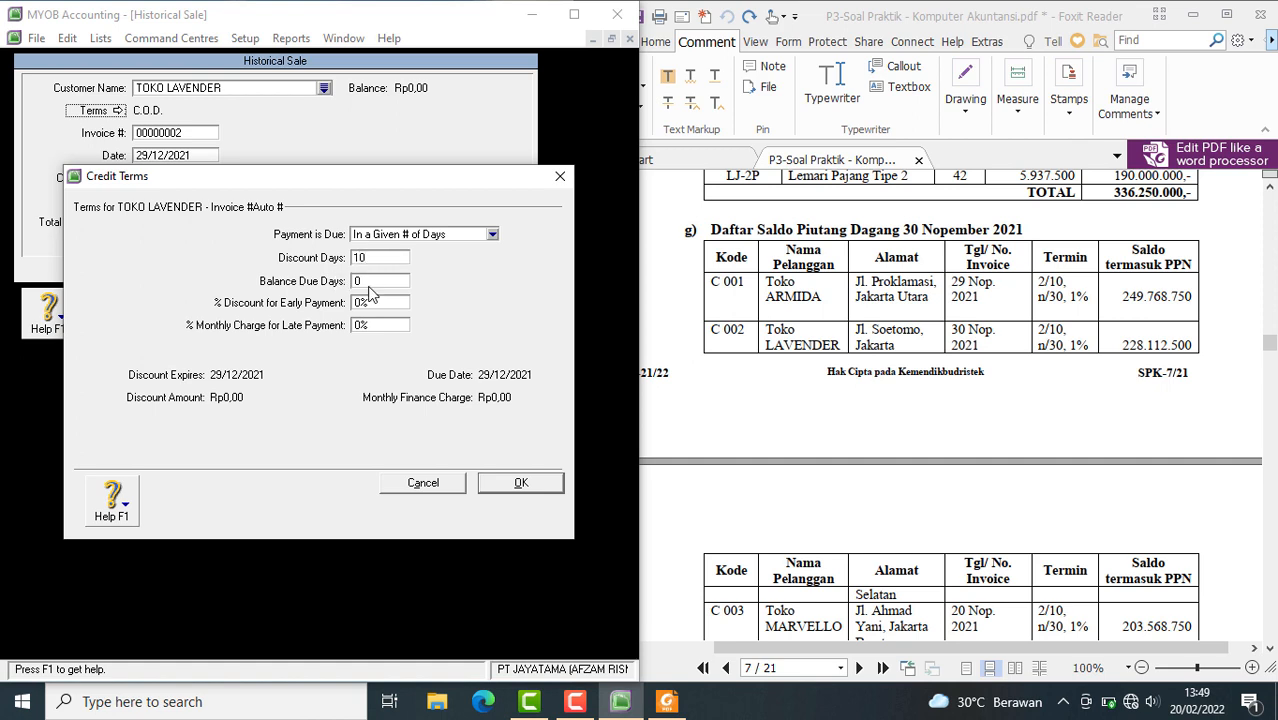
click(370, 285)
text(30)
click(368, 304)
text(2)
text(1)
click(503, 487)
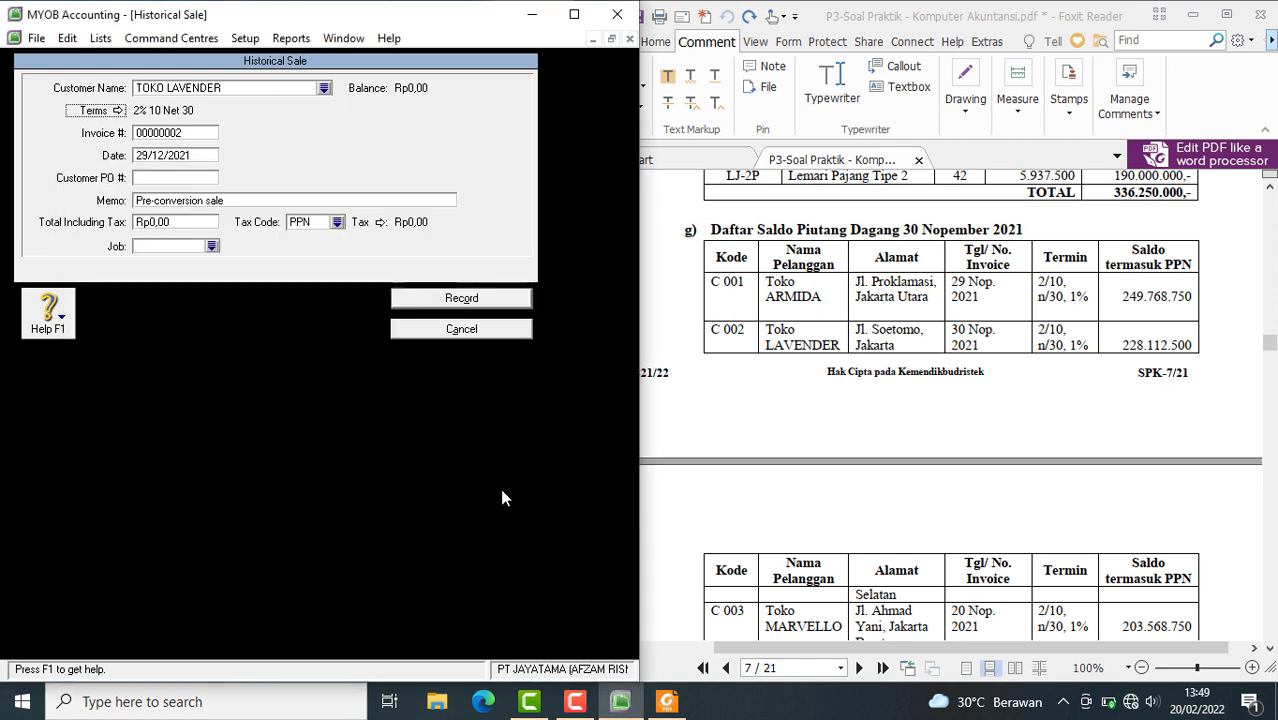
Enter TOKO LAVENDER's customer code as the invoice number and set the sale date to 30/12/2021
click(202, 134)
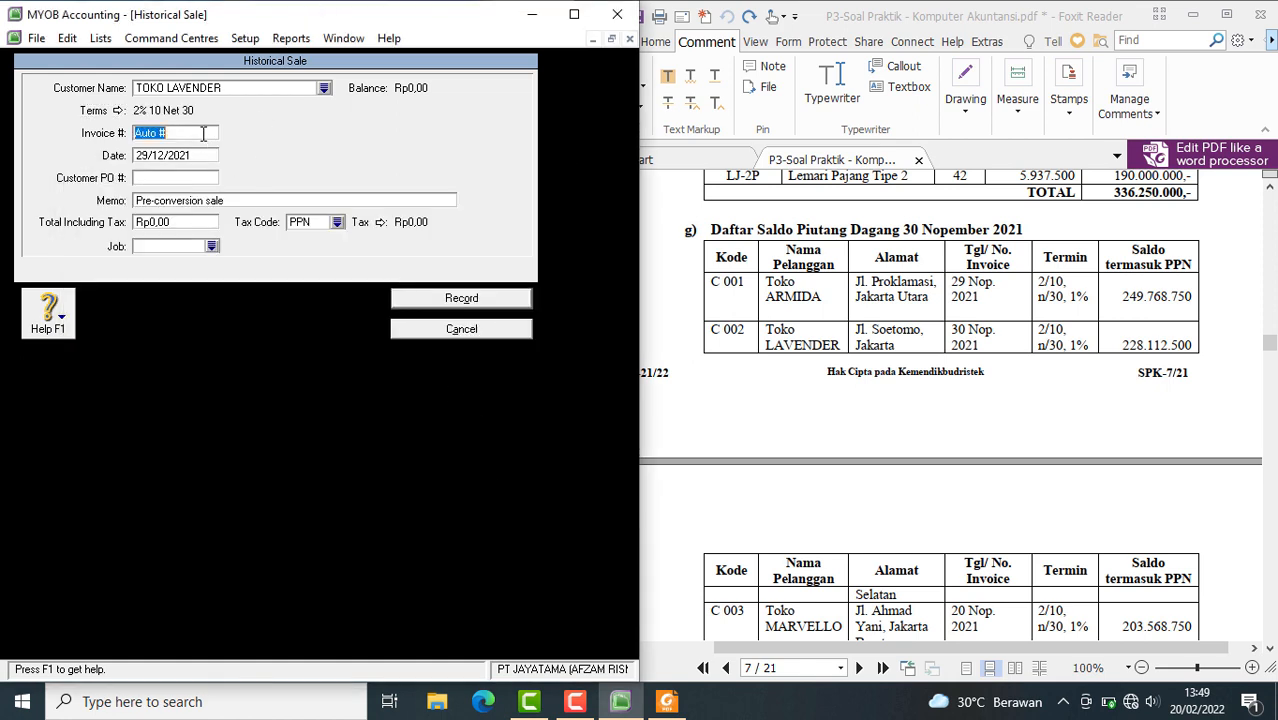
text(C002)
click(149, 158)
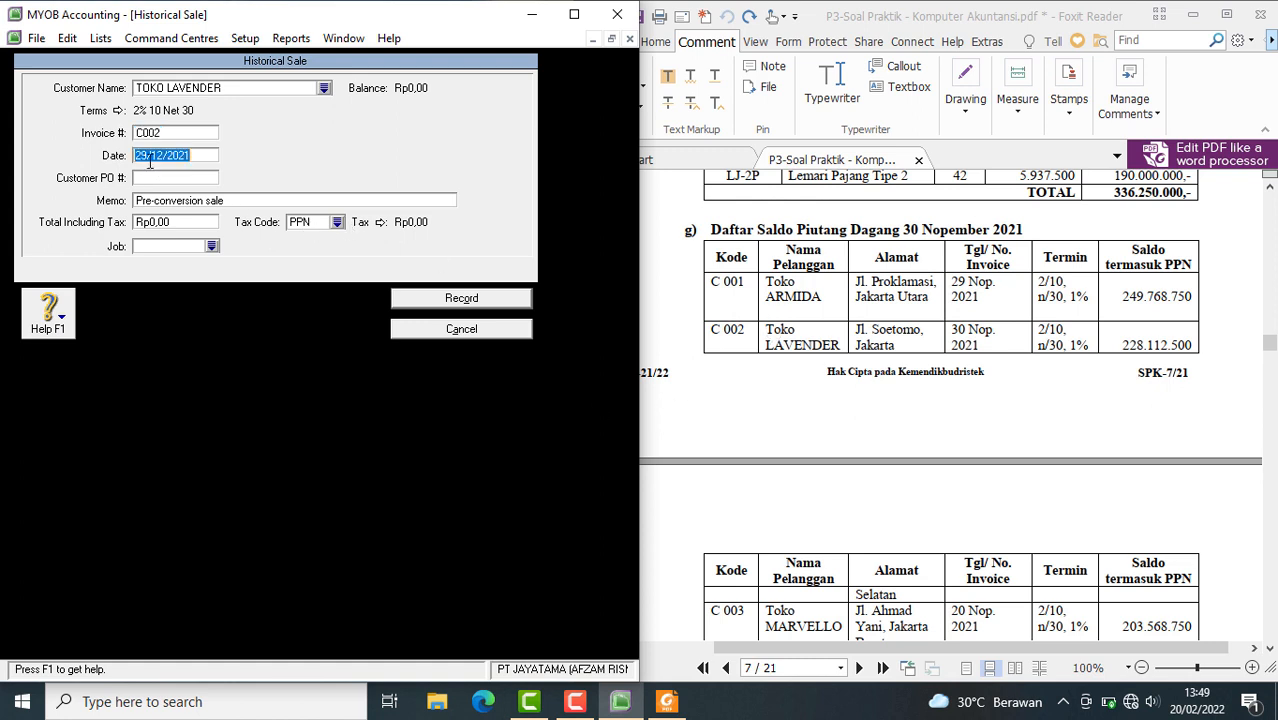
click(149, 158)
key(BackSpace)
key(BackSpace)
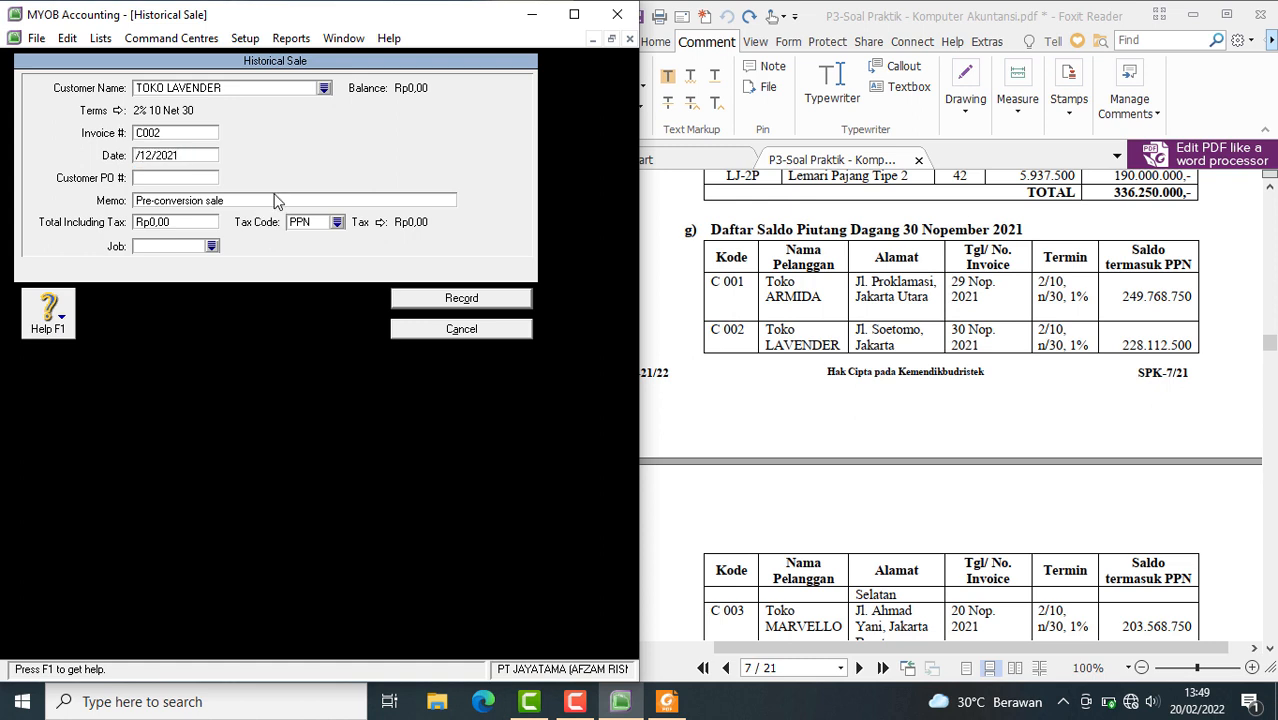
text(30)
Paste SALDO AWAL PIUTANG as the TOKO LAVENDER sale's memo and set its total including tax to Rp228.112.500,00
click(241, 202)
right_click(241, 202)
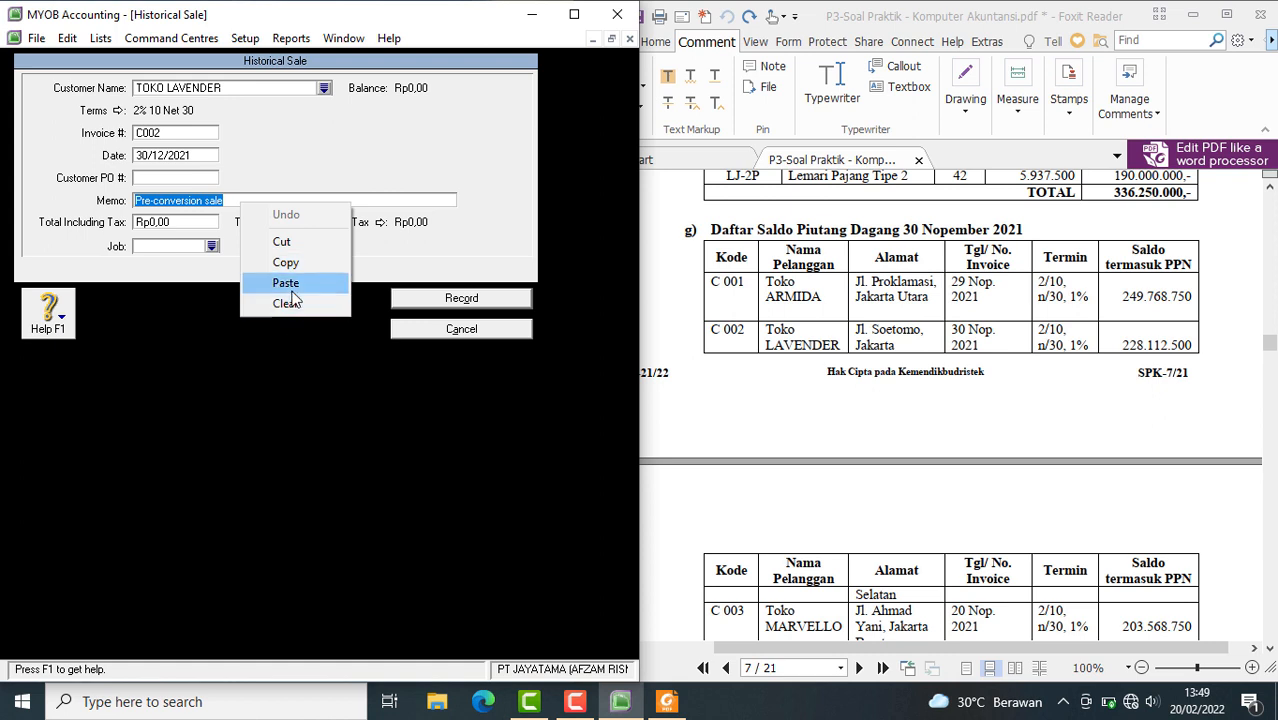
click(290, 284)
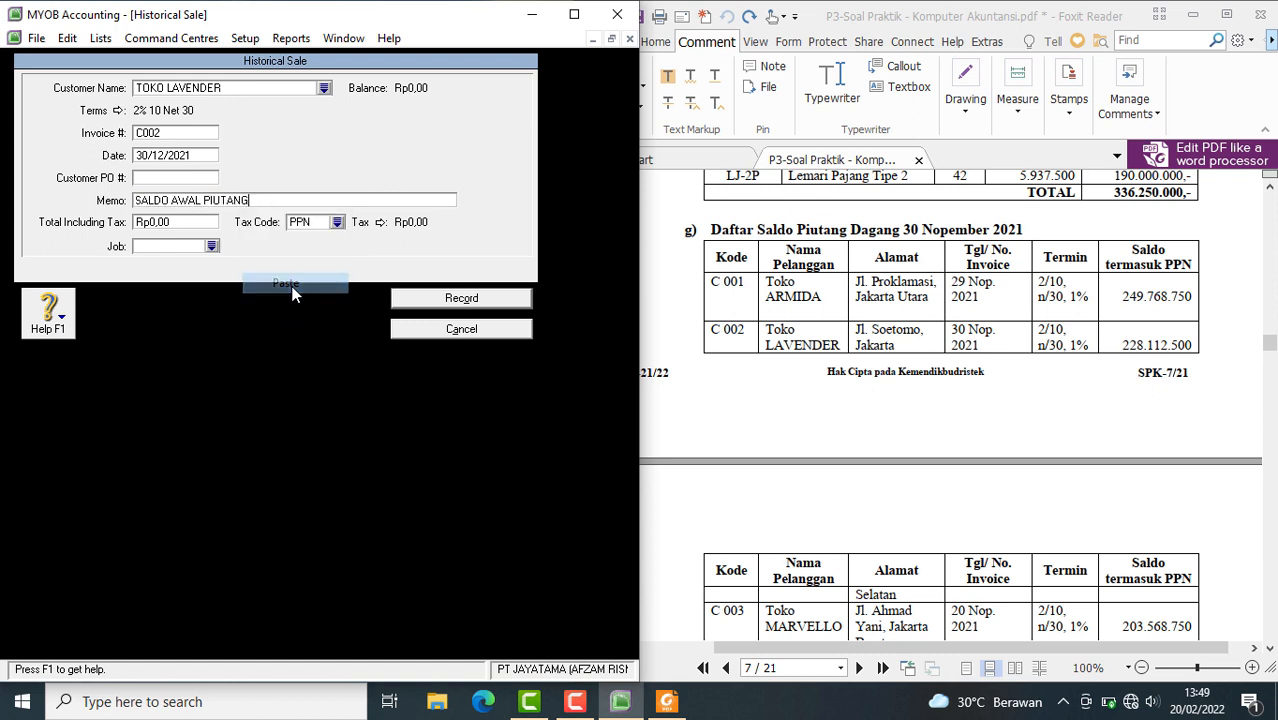
click(176, 226)
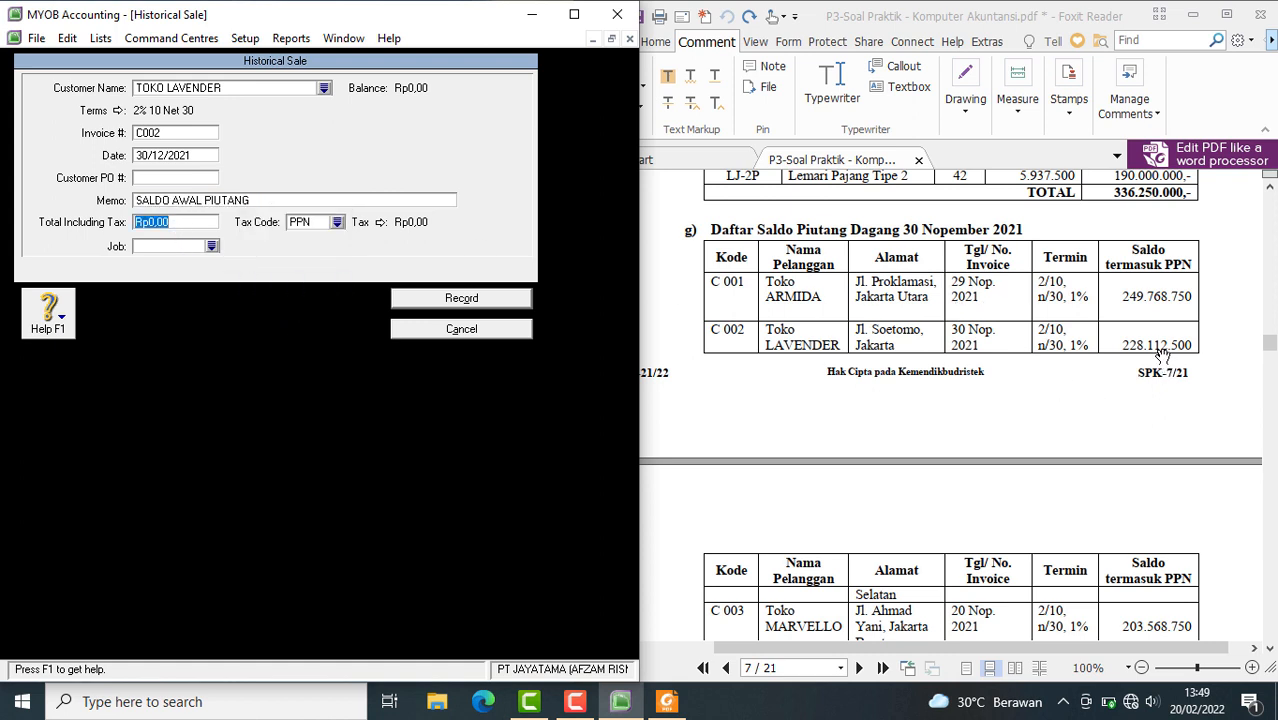
text(228.112.50)
key(Tab)
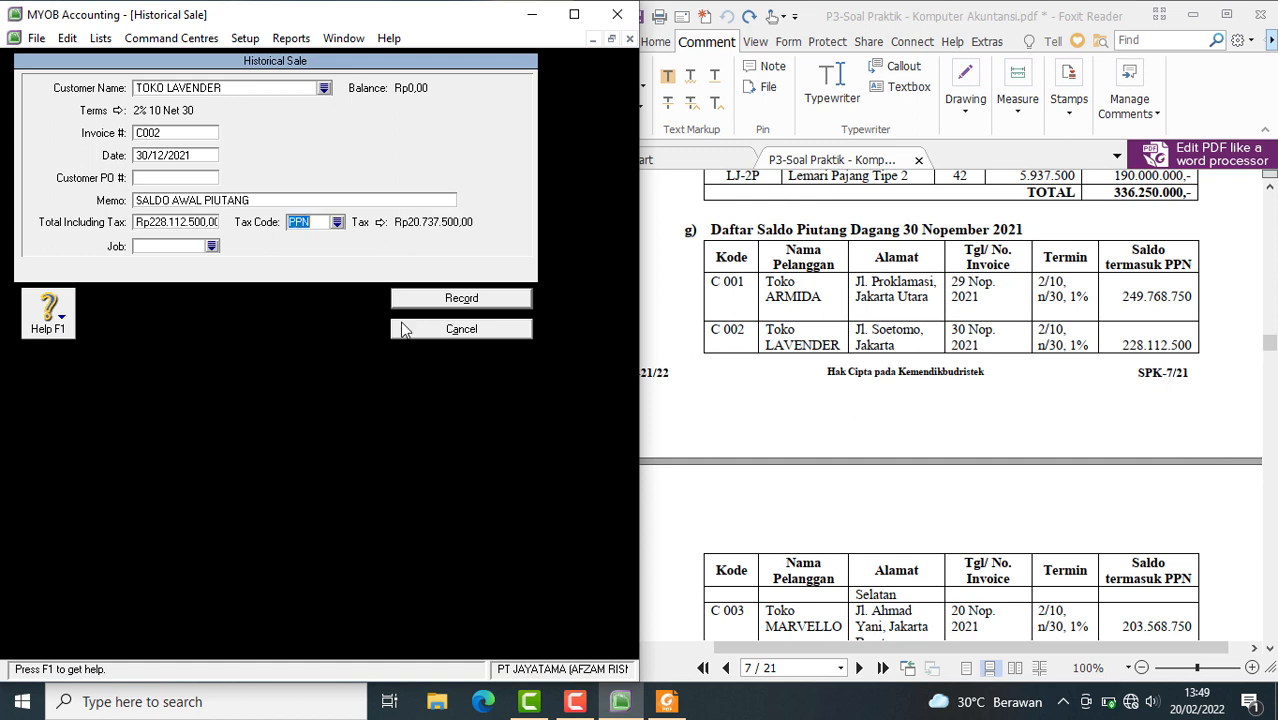
Change the tax code of the TOKO LAVENDER sale to N-T (Tidak Kena Pajak) and record the sale
click(337, 223)
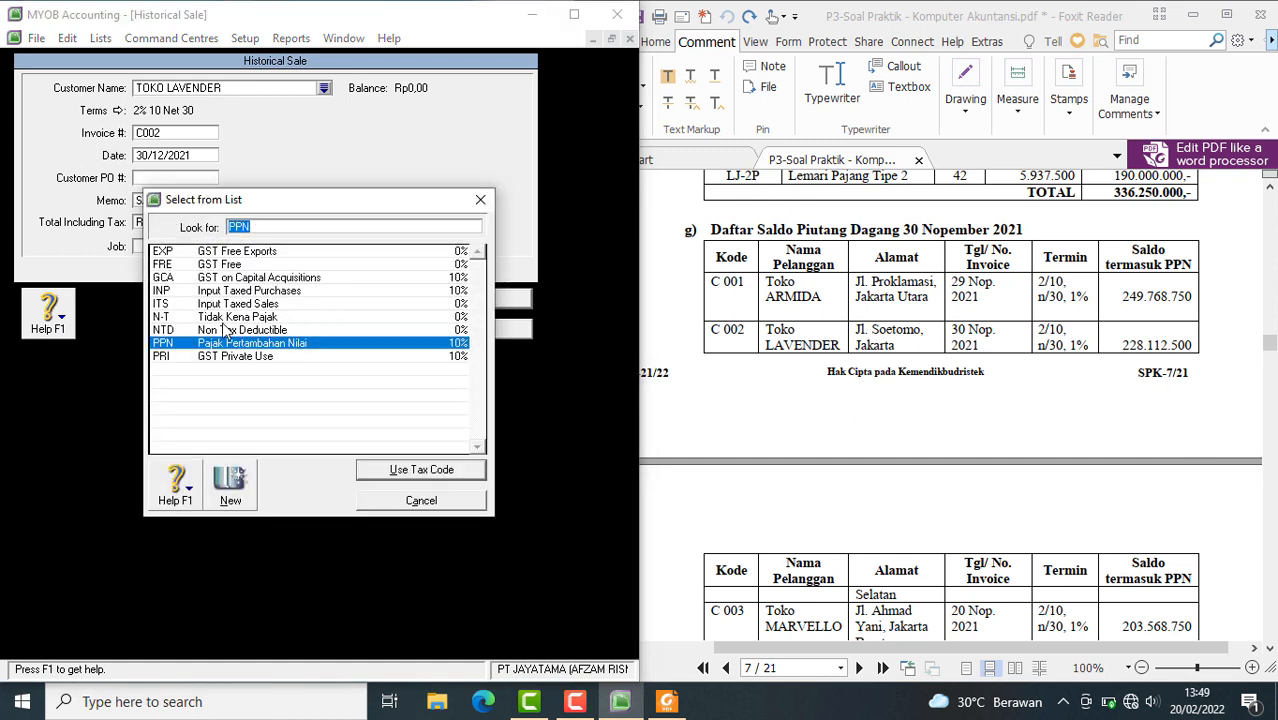
click(225, 318)
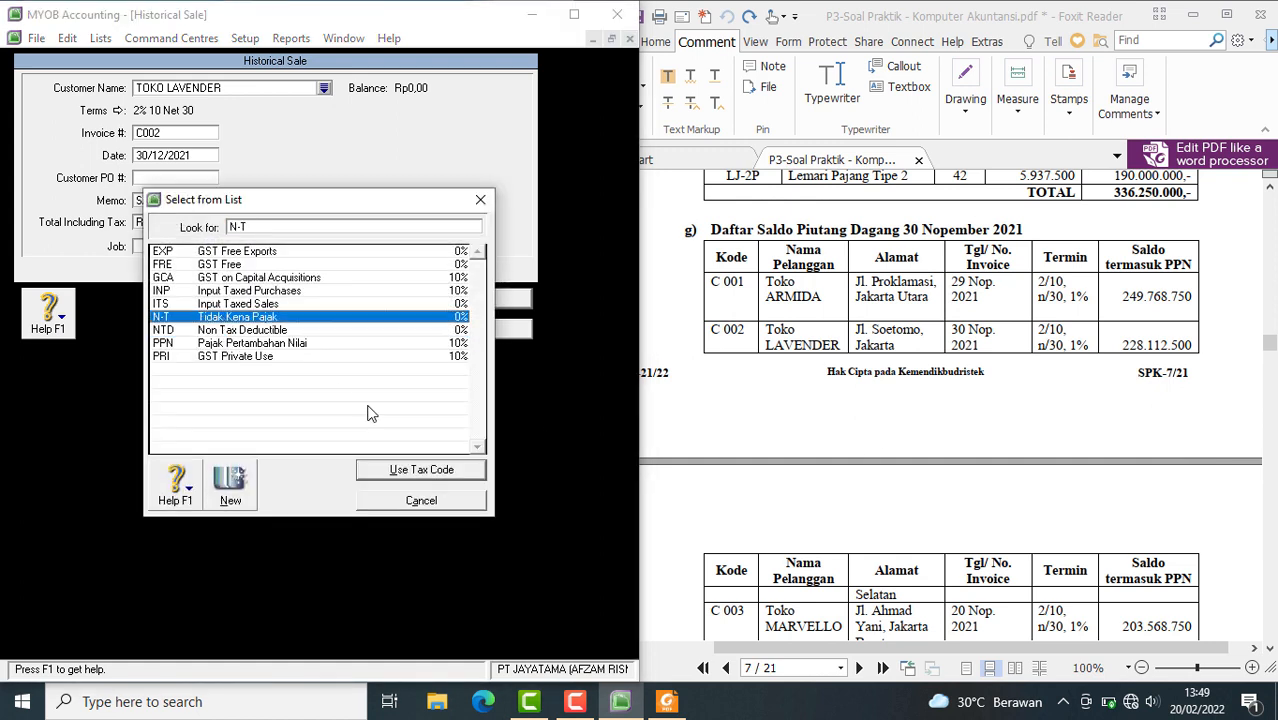
click(447, 472)
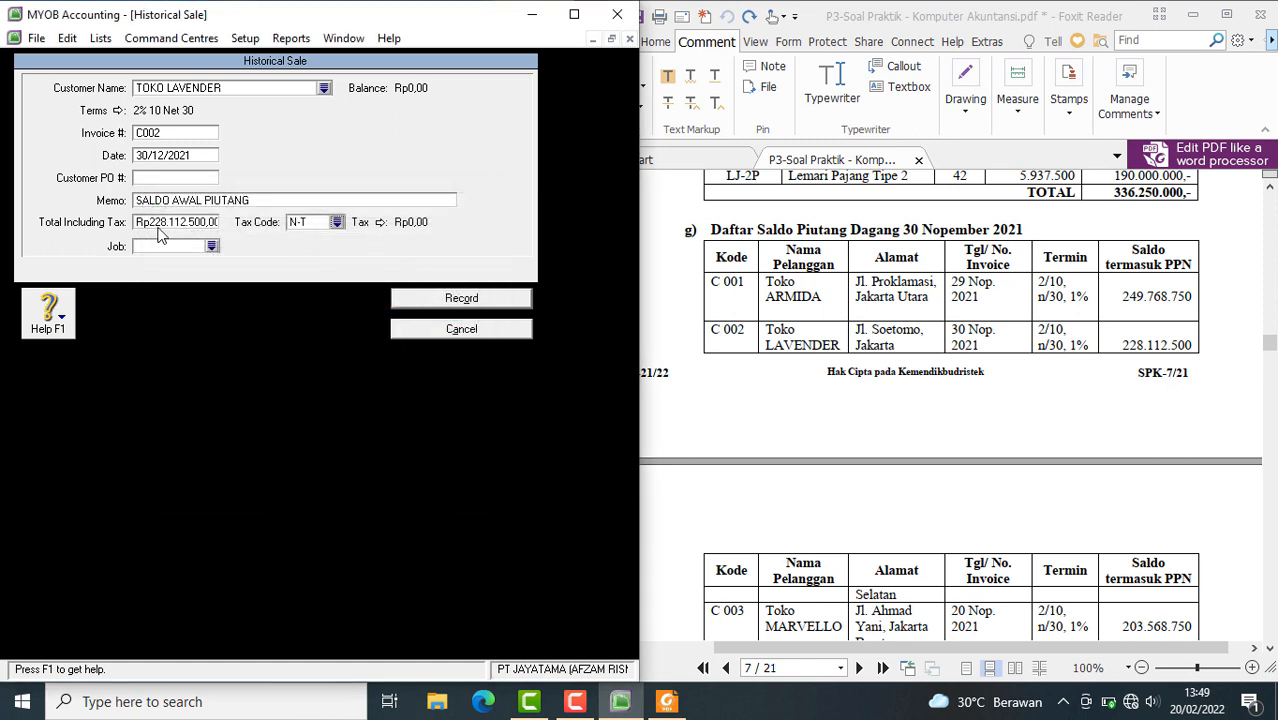
click(473, 306)
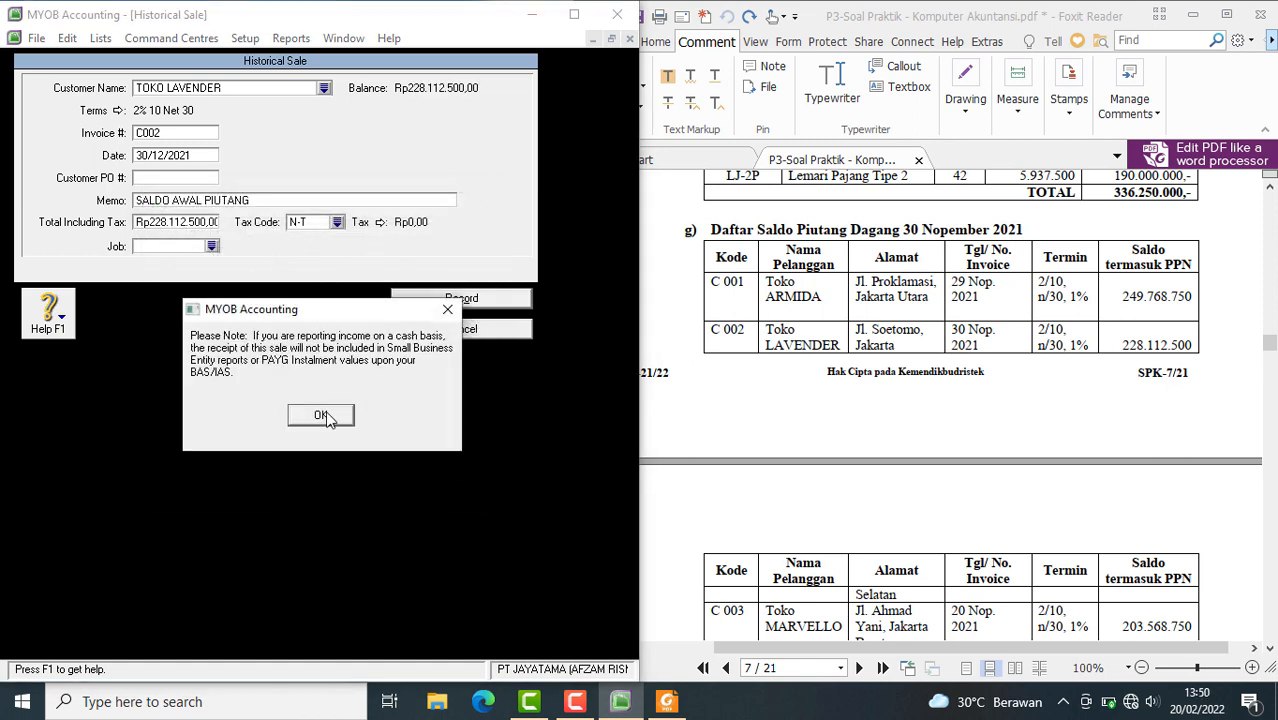
click(322, 412)
Add a new historical sale for the customer TOKO MARVELLO
scroll(830, 378, down, 5)
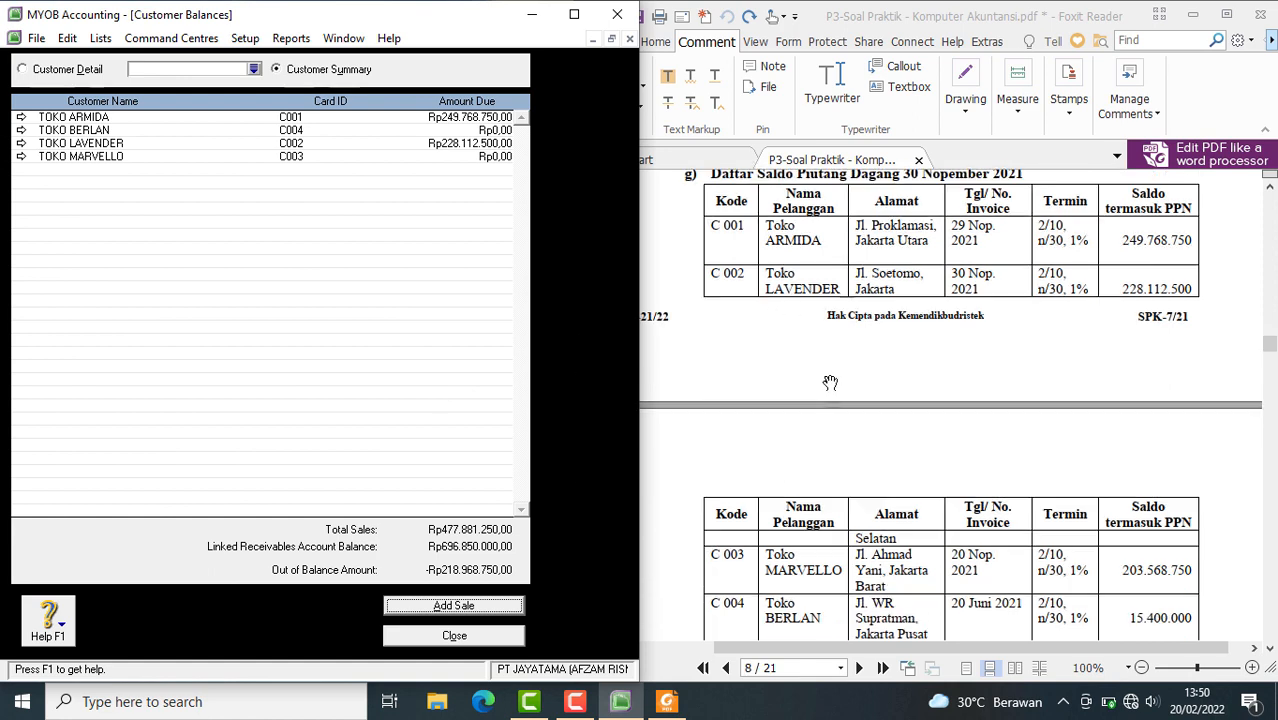
click(421, 605)
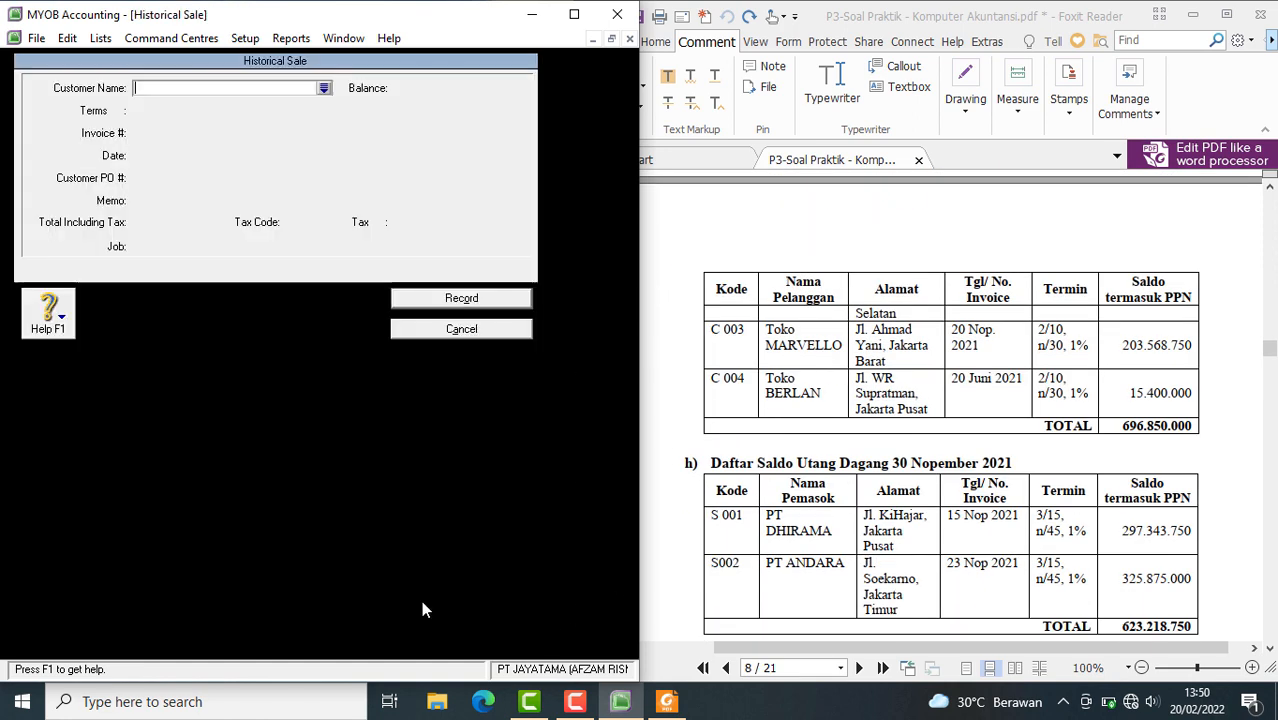
click(323, 89)
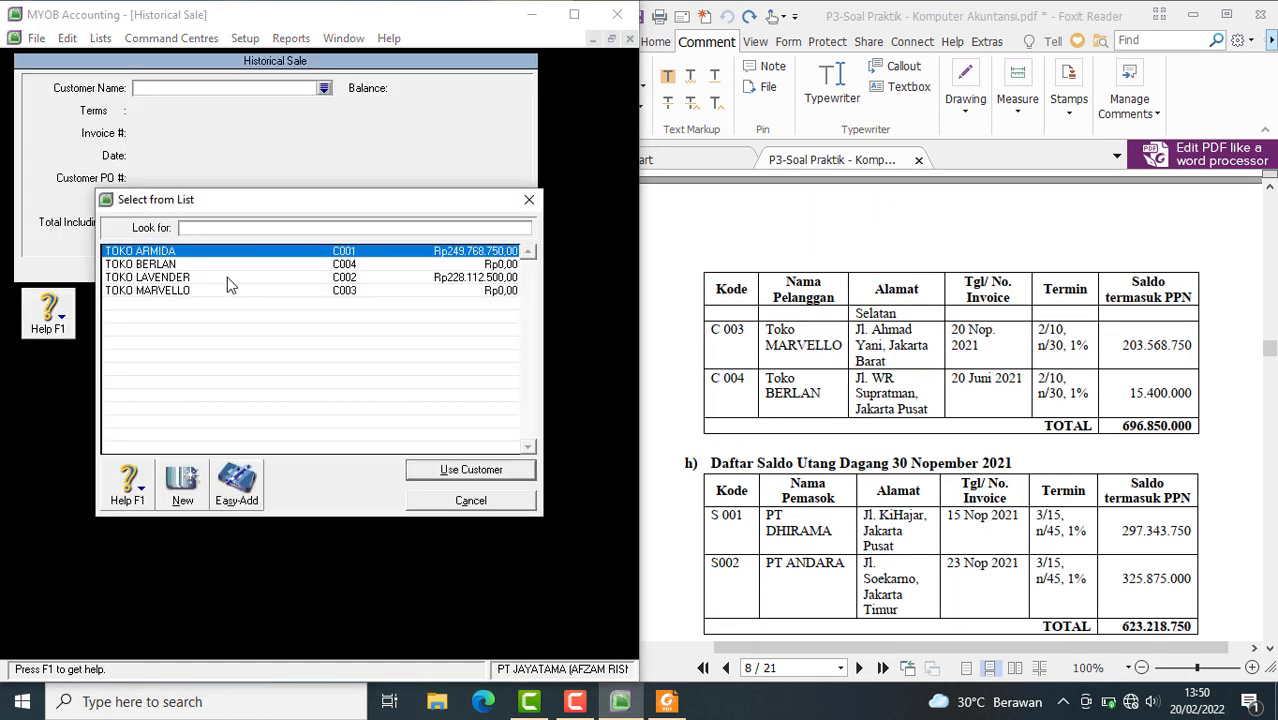
click(203, 290)
click(453, 476)
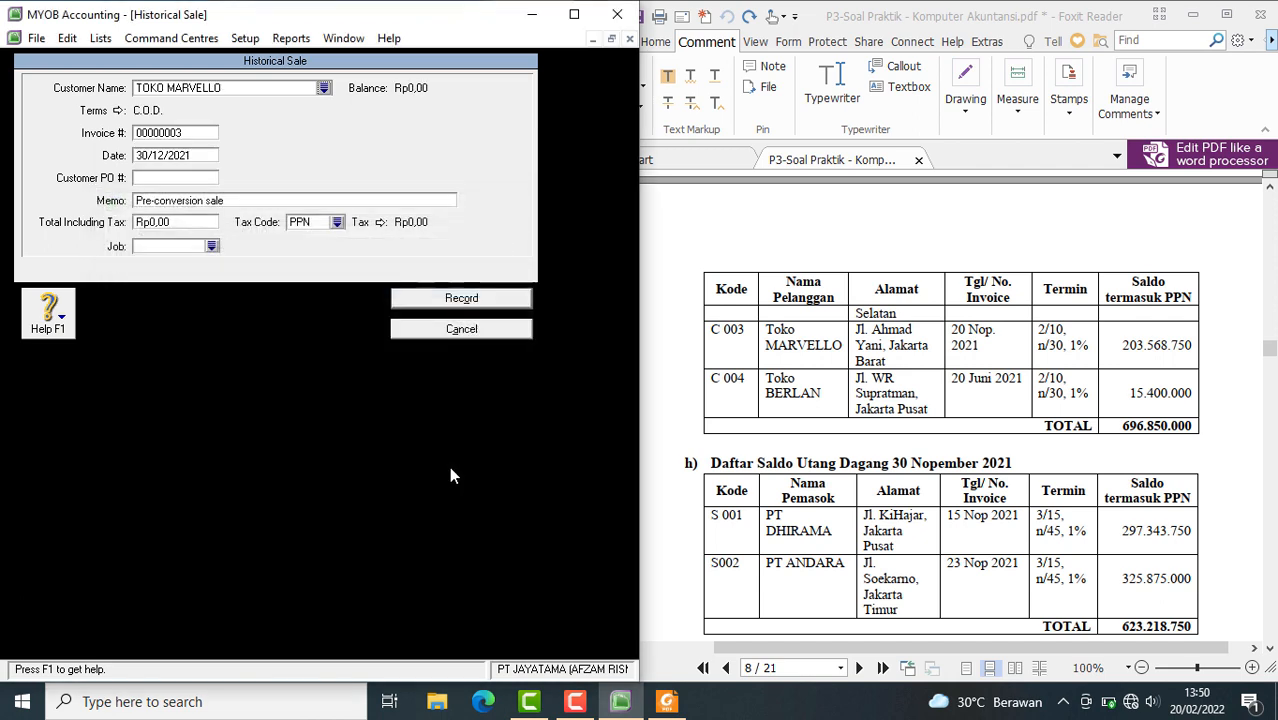
Set TOKO MARVELLO's credit terms to In a Given # of Days: 10 discount days, 30 balance due days, 2% early discount, 1% monthly late charge
click(118, 111)
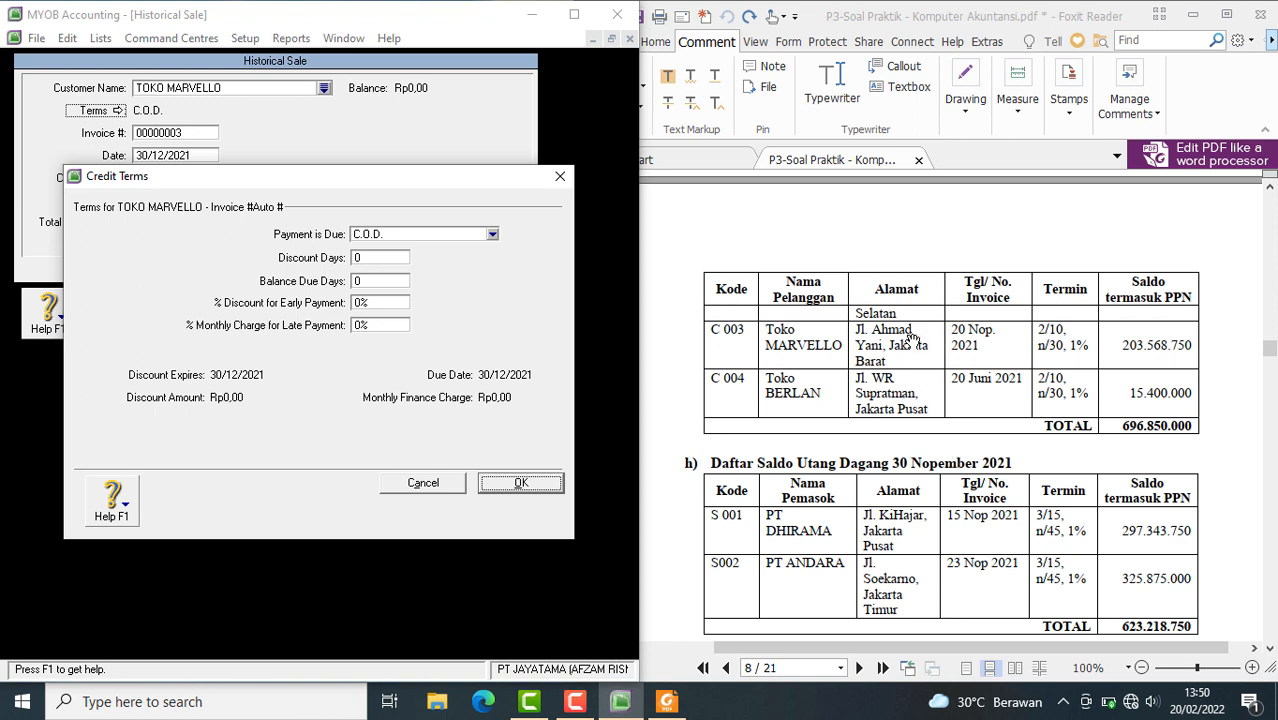
click(381, 238)
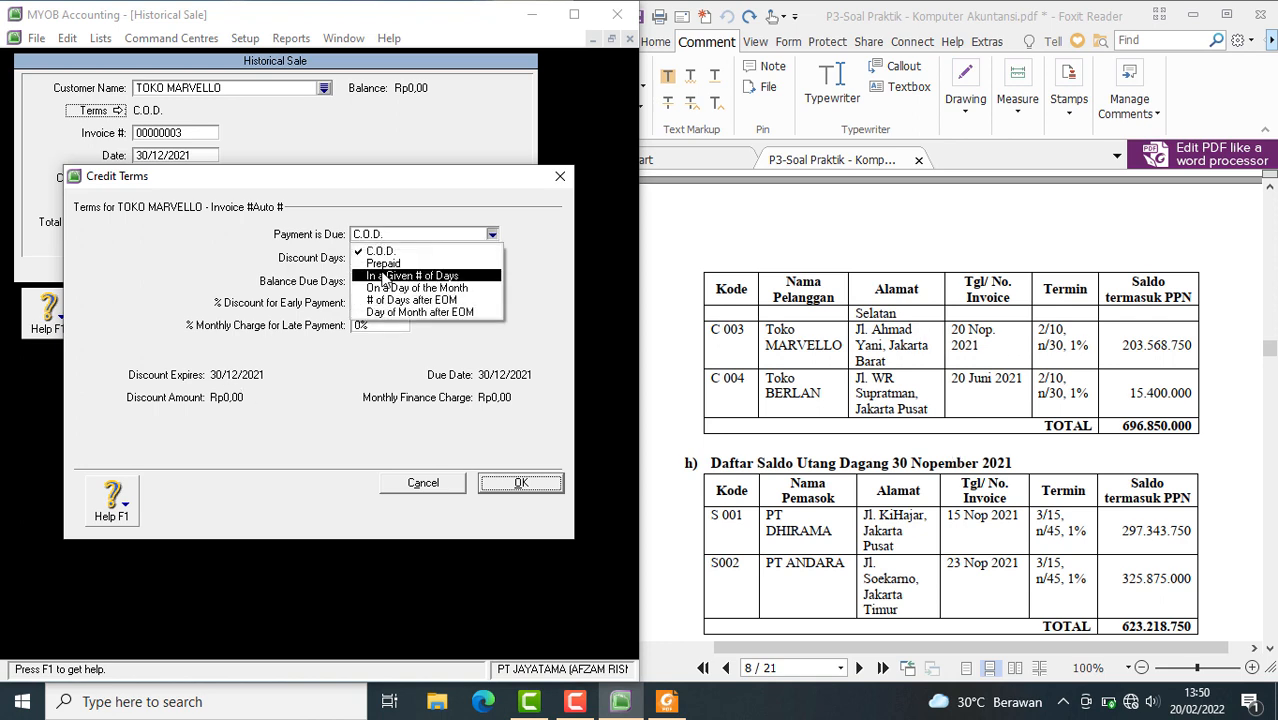
click(383, 277)
click(377, 259)
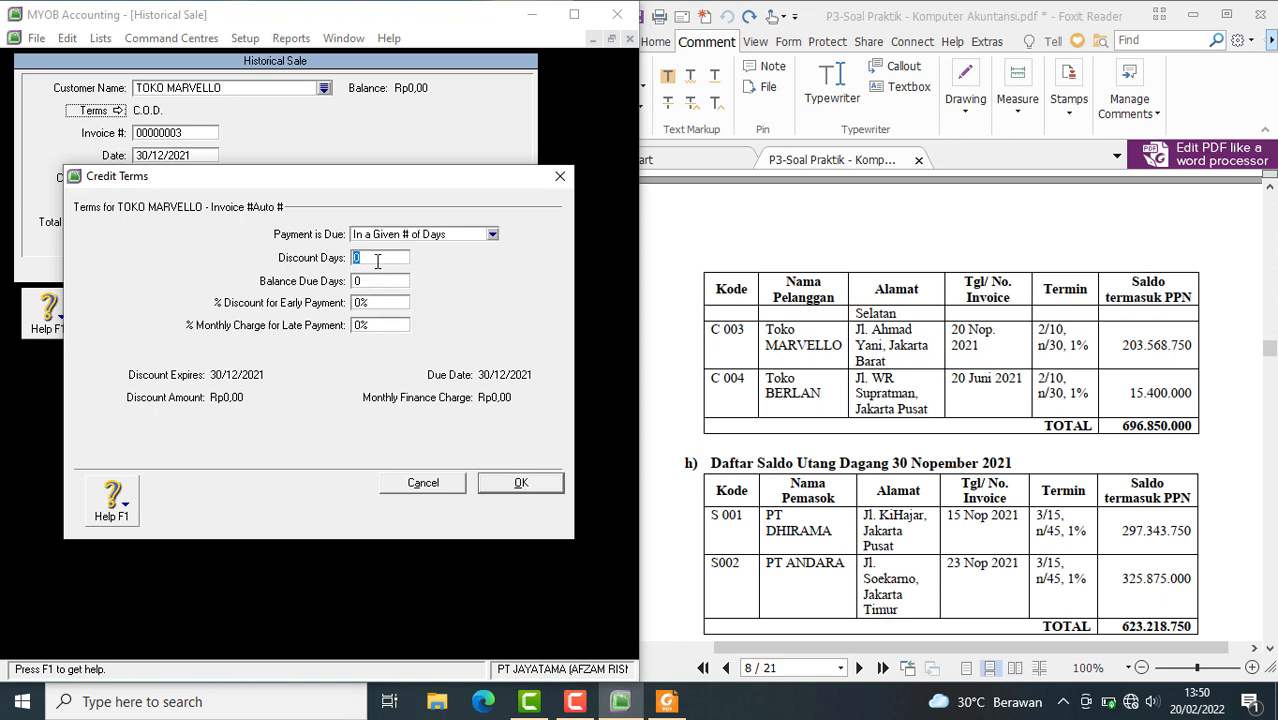
text(10)
click(371, 282)
text(30)
click(361, 306)
text(2)
click(361, 325)
click(521, 481)
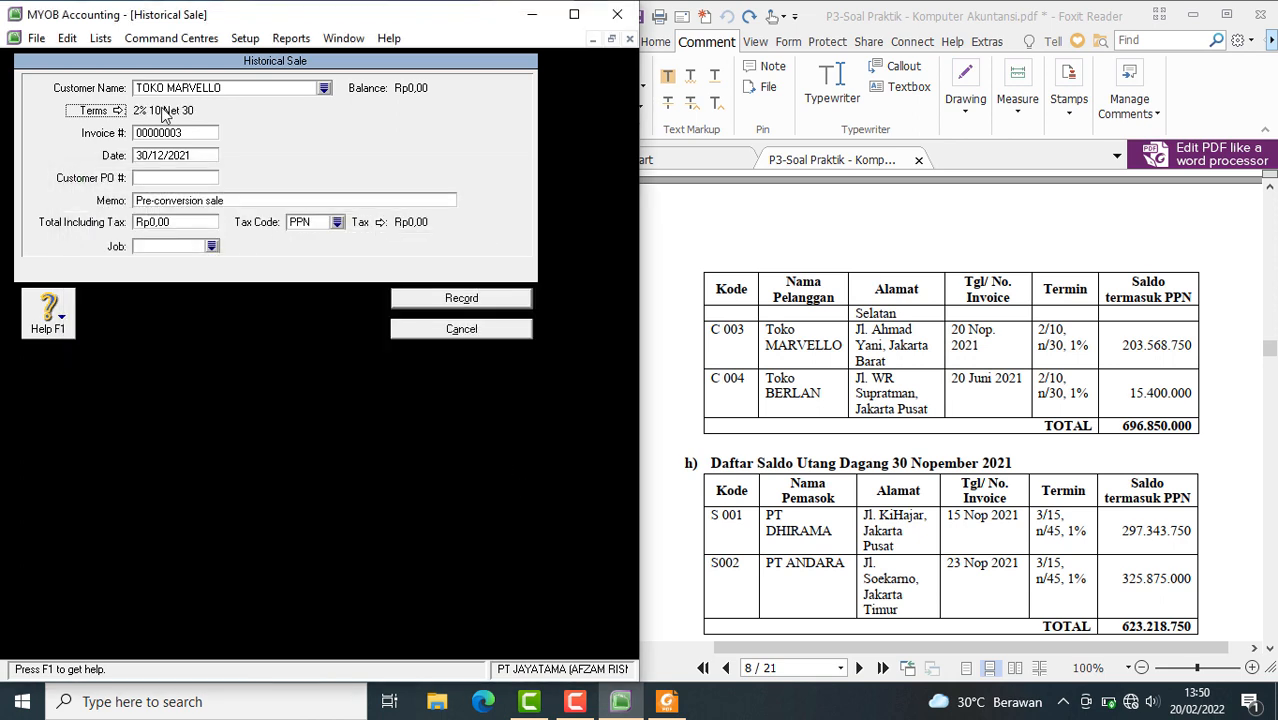
Enter TOKO MARVELLO's customer code as the invoice number and set the sale date to 20/12/2021
click(178, 136)
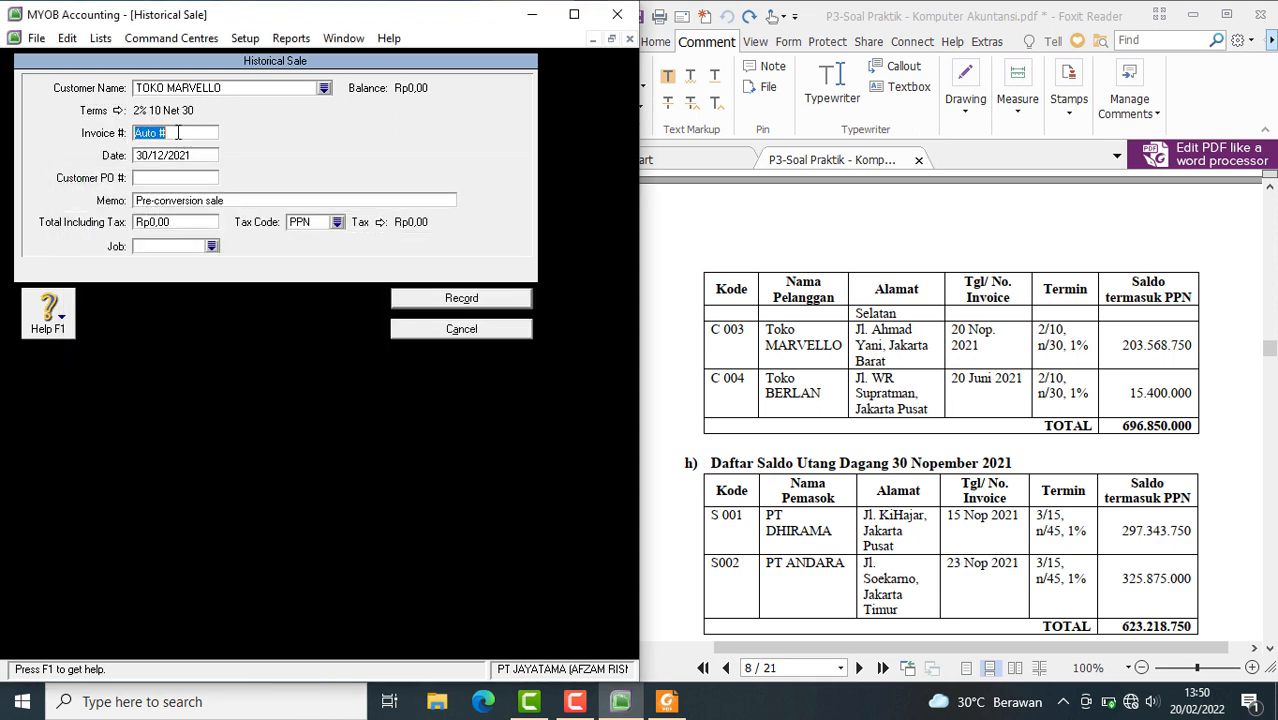
text(003)
key(Tab)
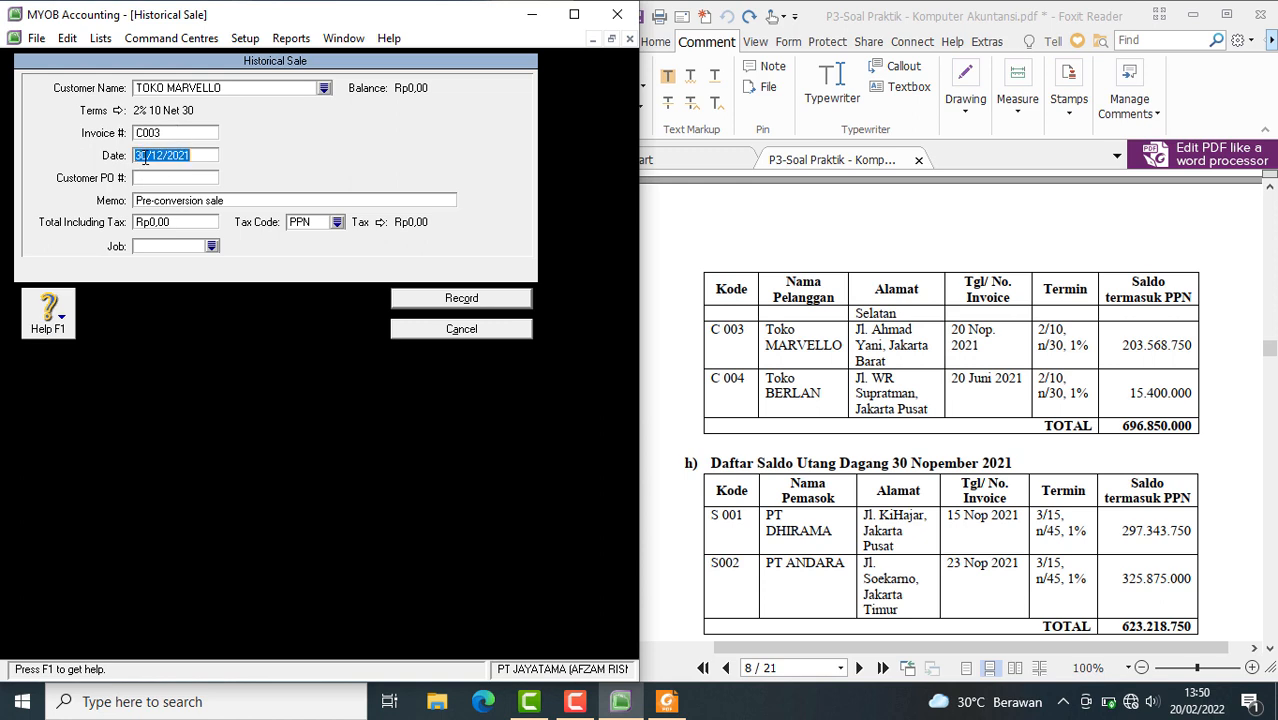
click(142, 157)
key(BackSpace)
key(BackSpace)
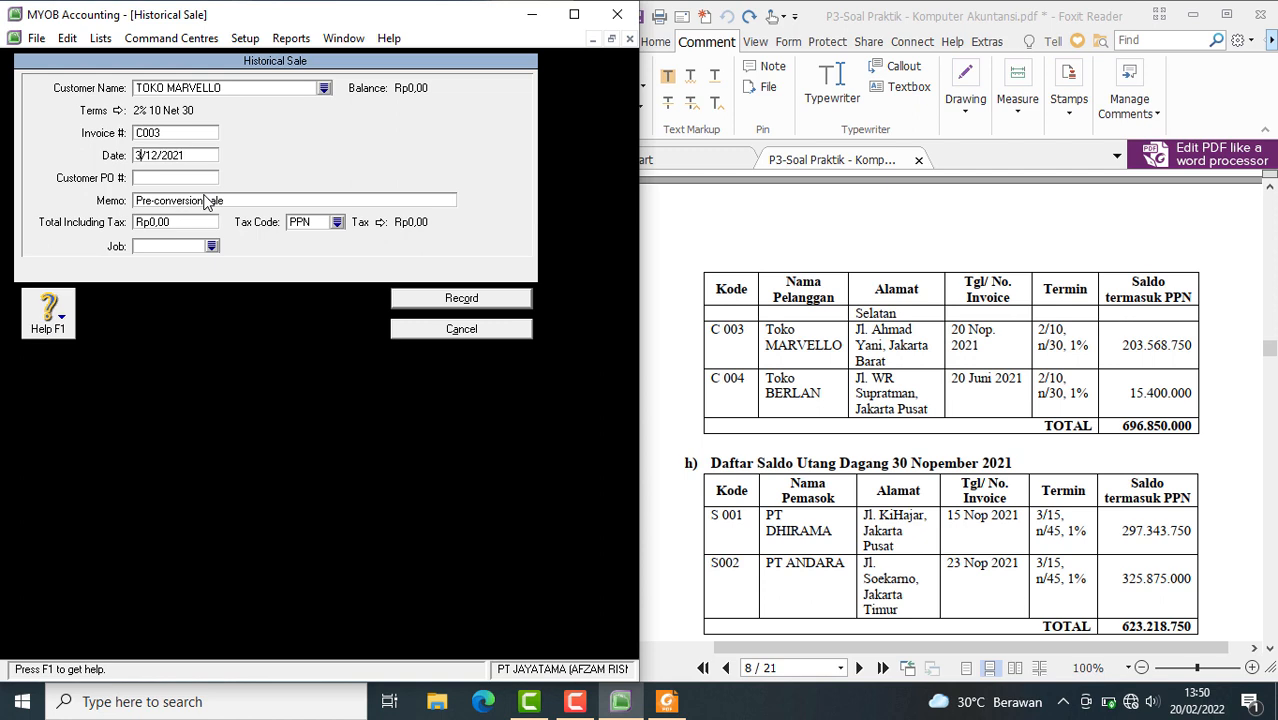
text(20)
Paste SALDO AWAL PIUTANG as the TOKO MARVELLO sale's memo and set its total including tax to Rp203.568.750,00
right_click(166, 202)
click(198, 283)
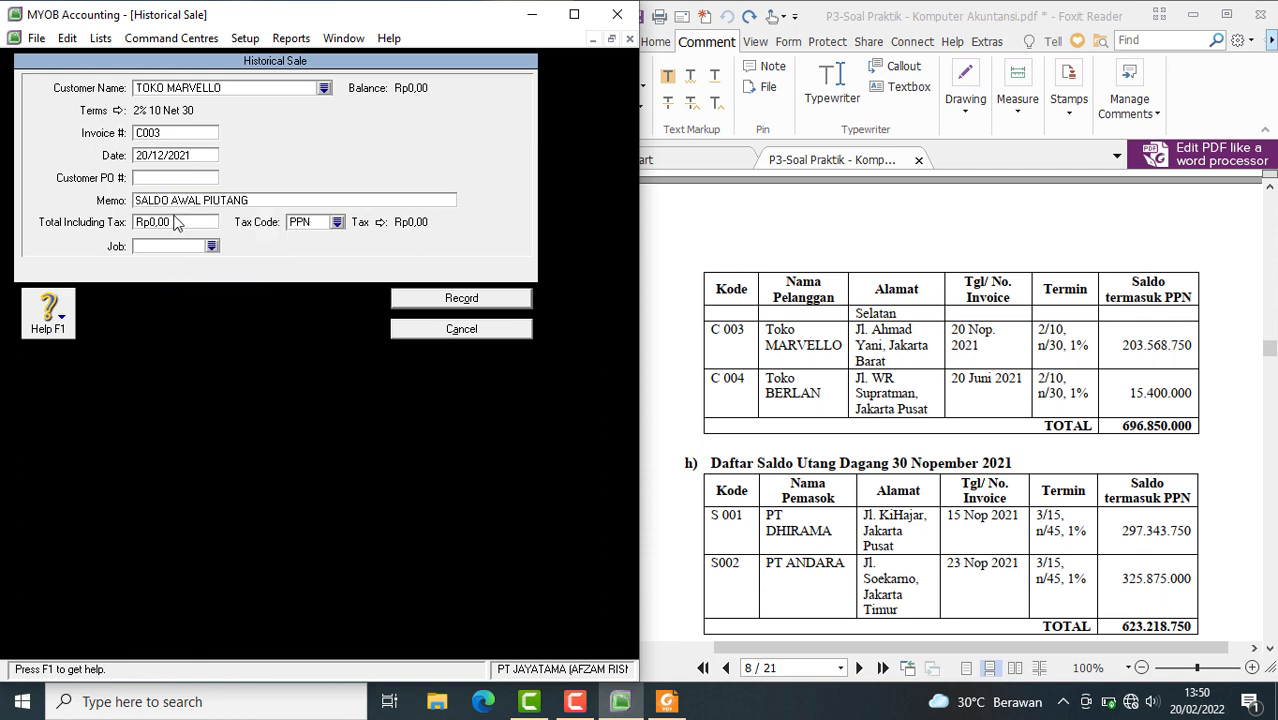
key(Tab)
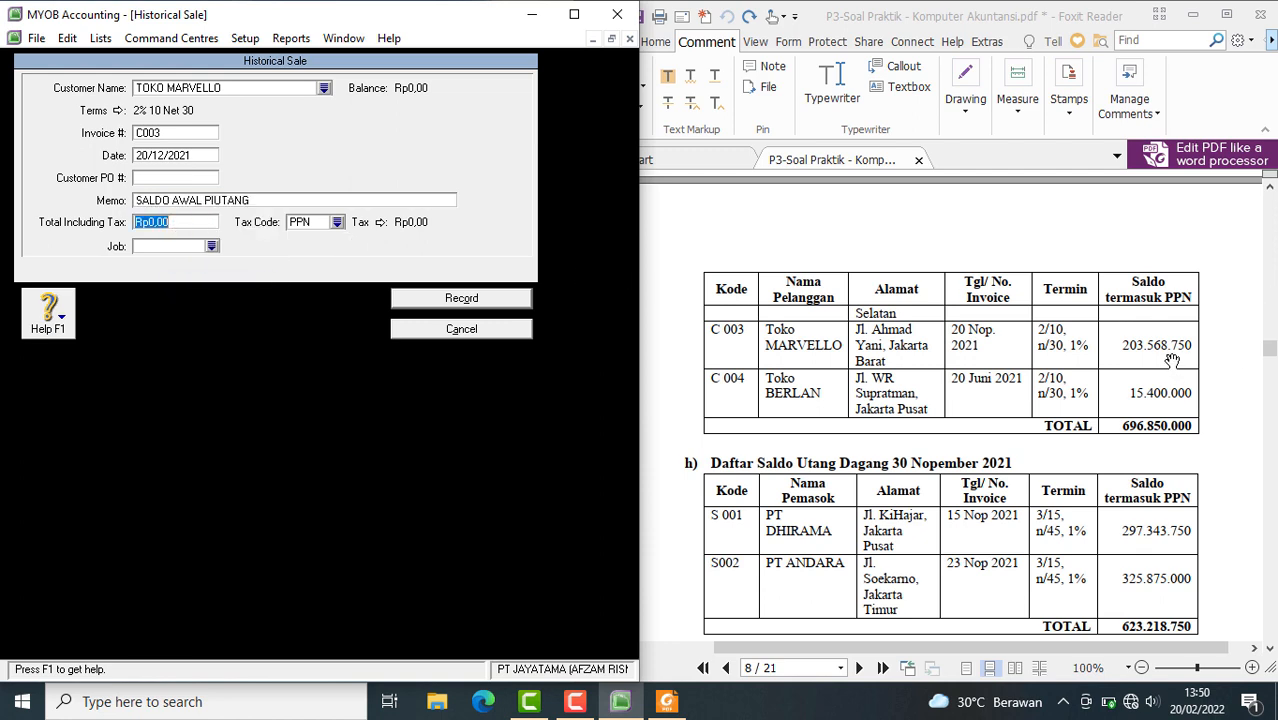
text(2)
text(03.568.750)
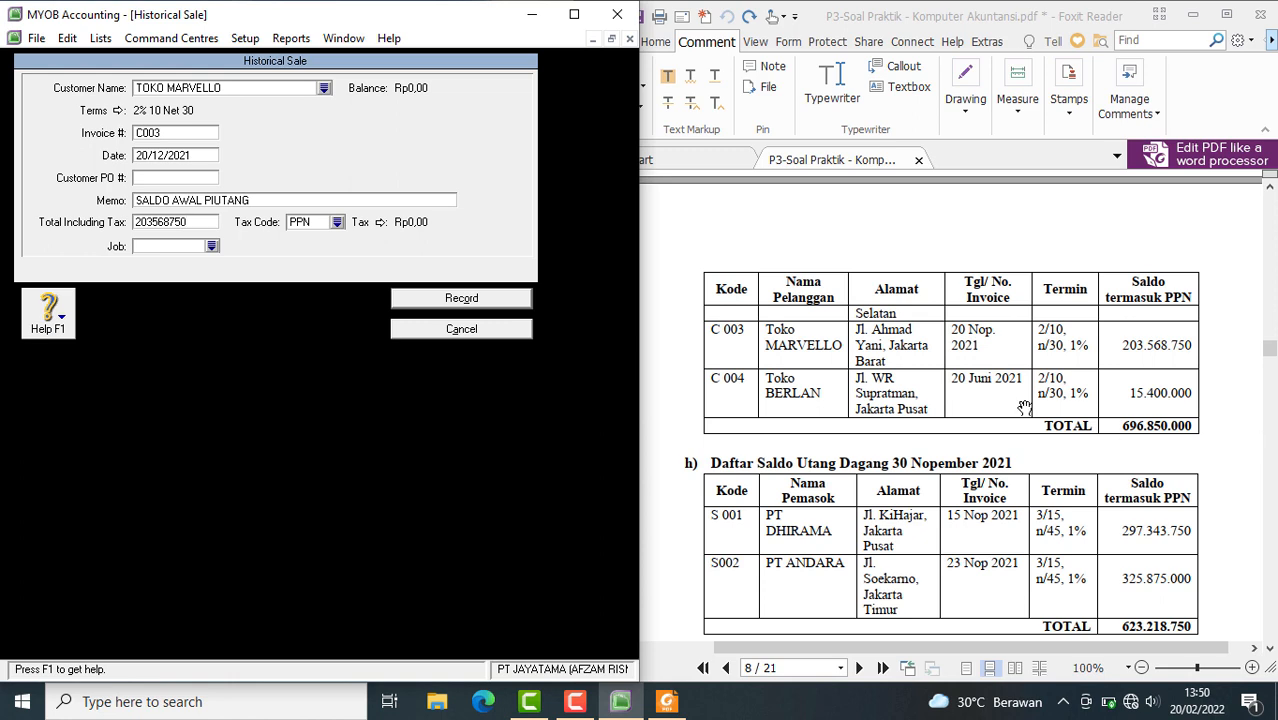
key(Tab)
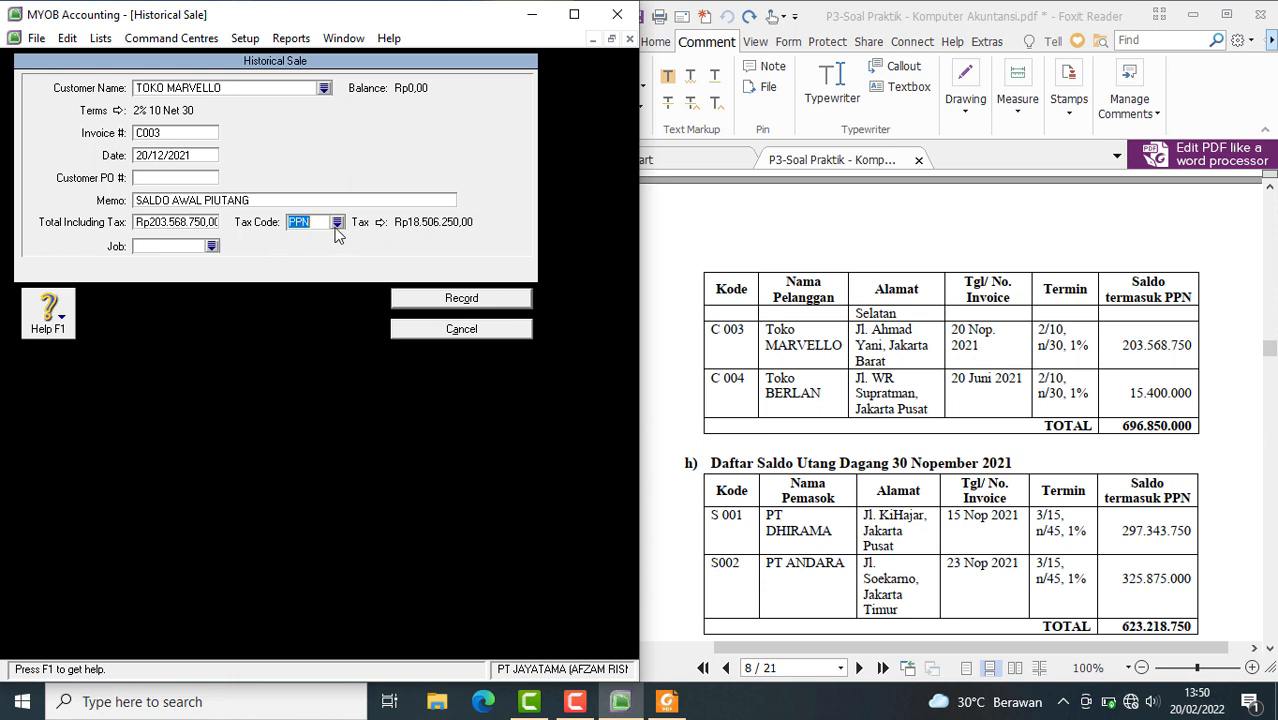
Change the tax code of the TOKO MARVELLO sale to N-T (Tidak Kena Pajak) and record the sale
click(337, 222)
click(203, 317)
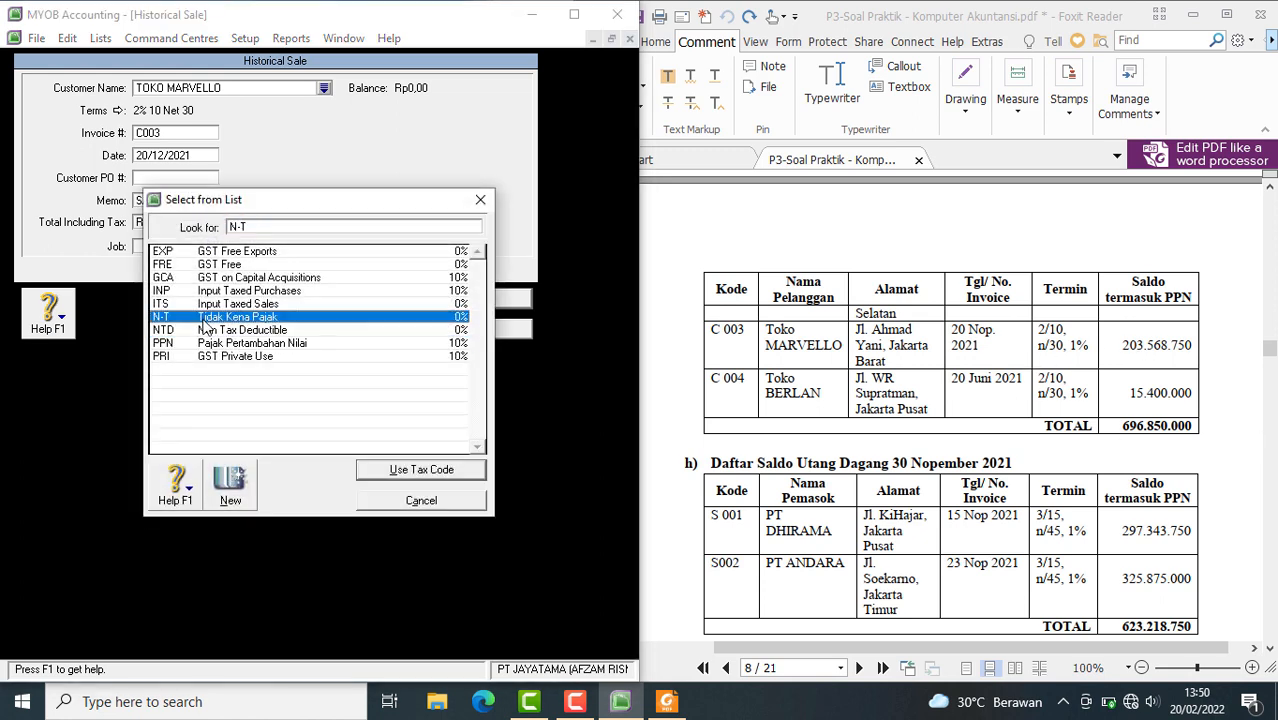
click(403, 474)
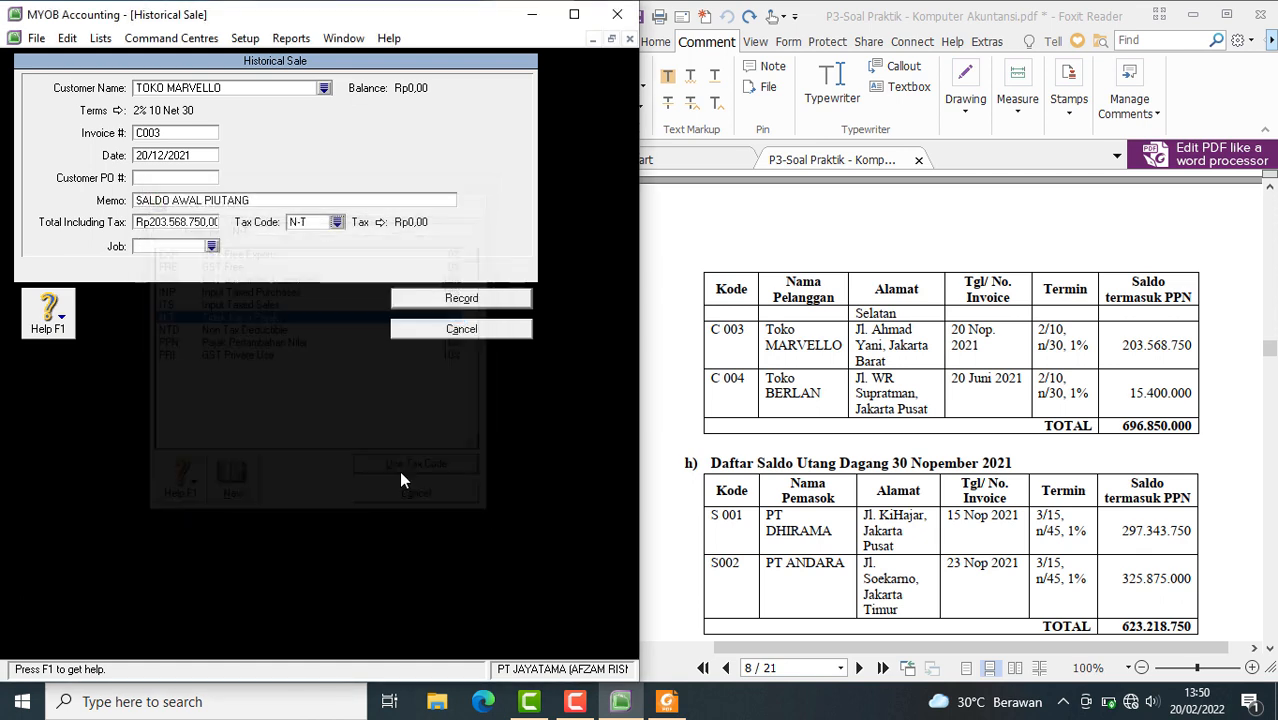
click(456, 300)
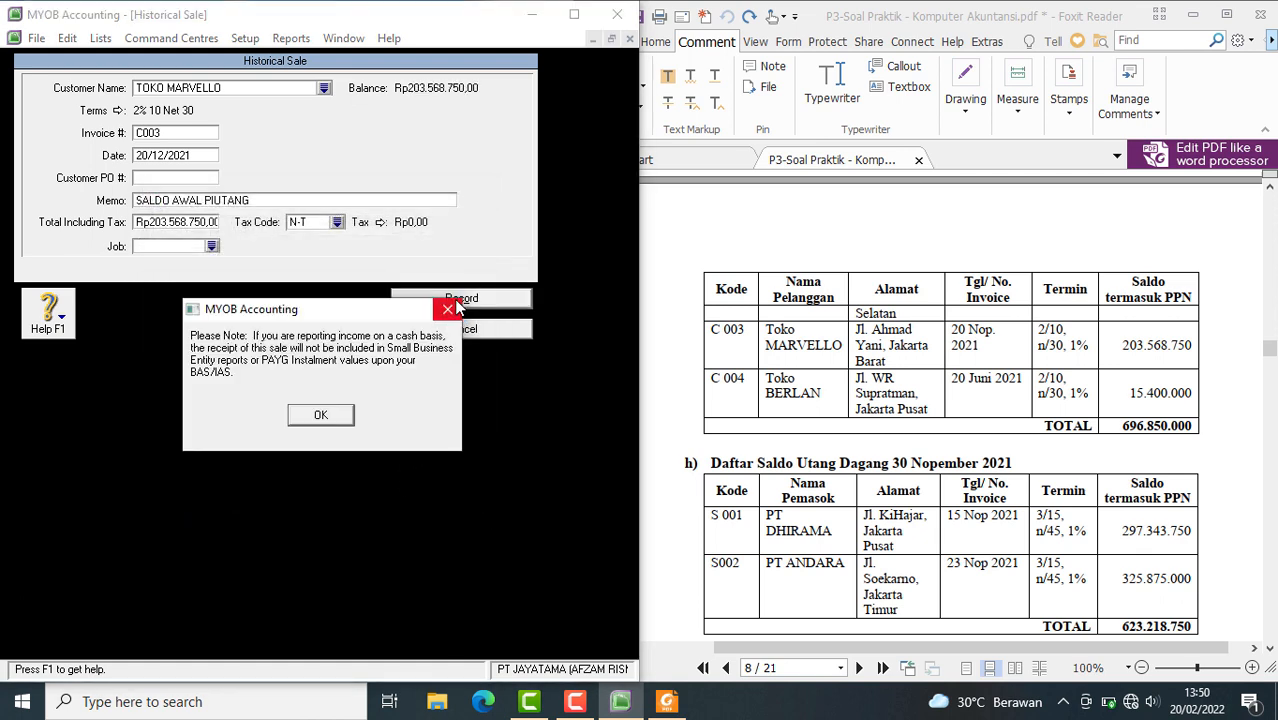
click(319, 415)
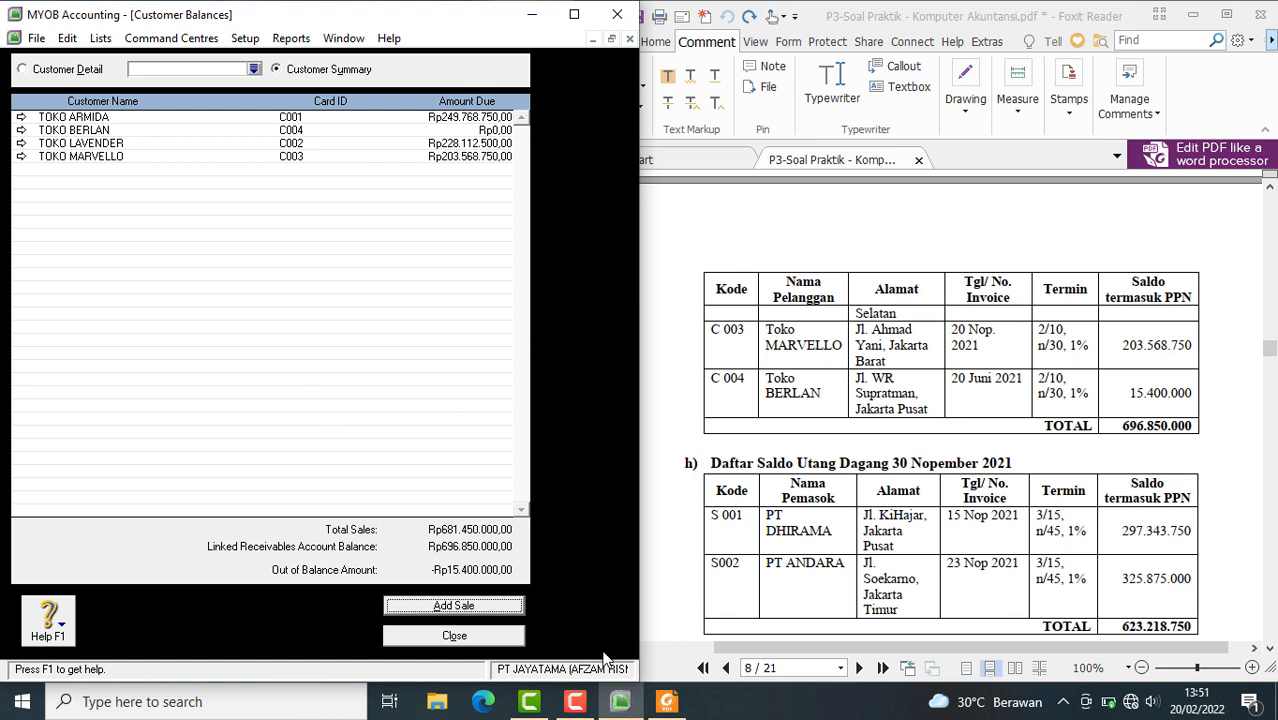
Add a new historical sale for the customer TOKO BERLAN
click(462, 606)
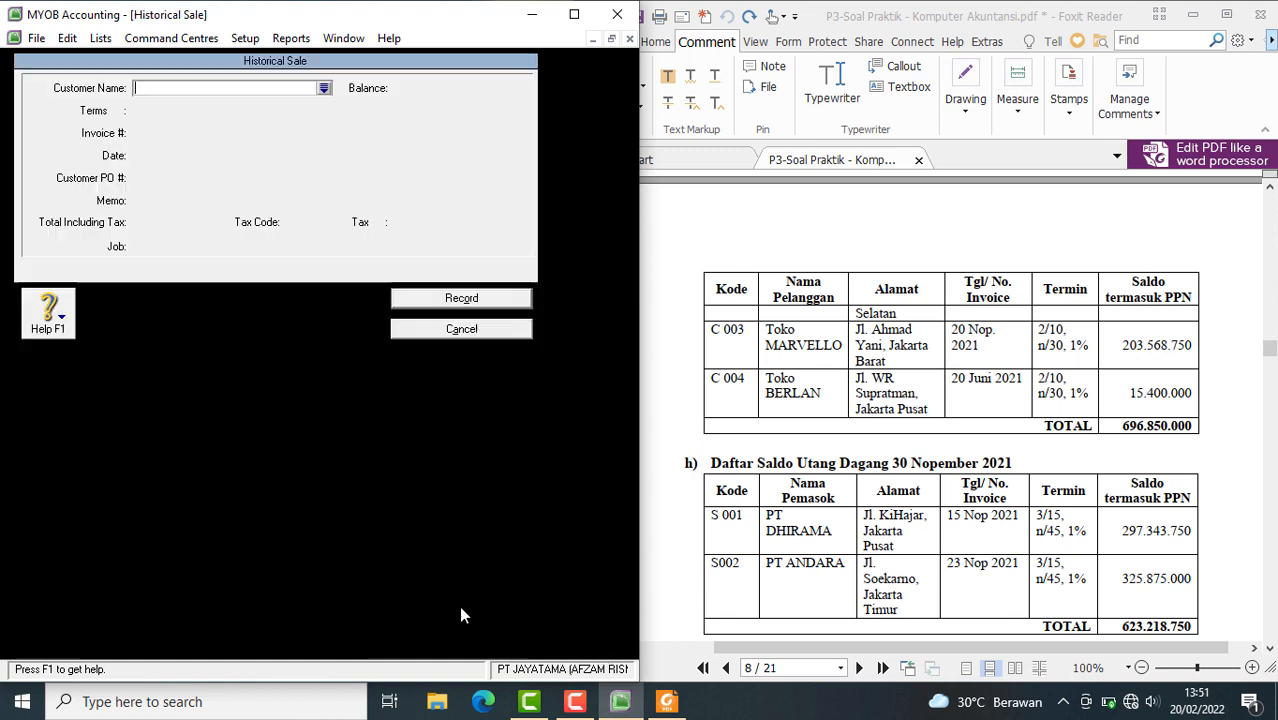
click(323, 88)
click(186, 266)
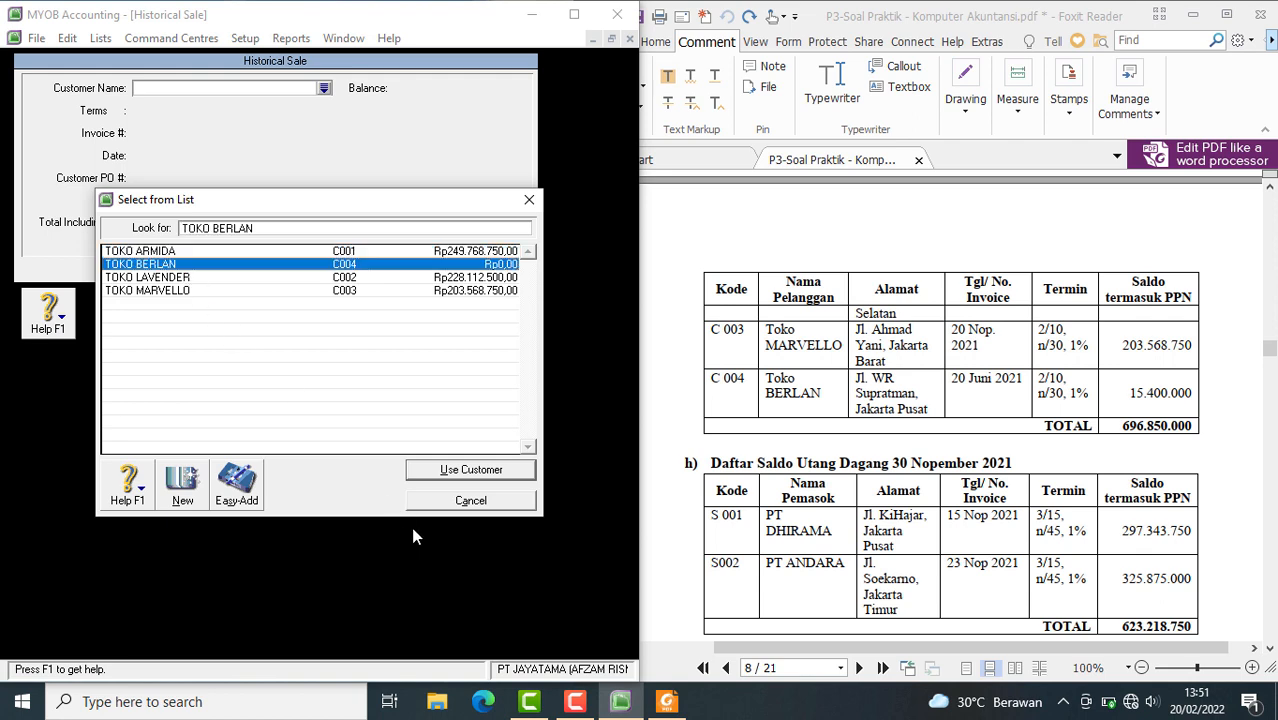
click(424, 472)
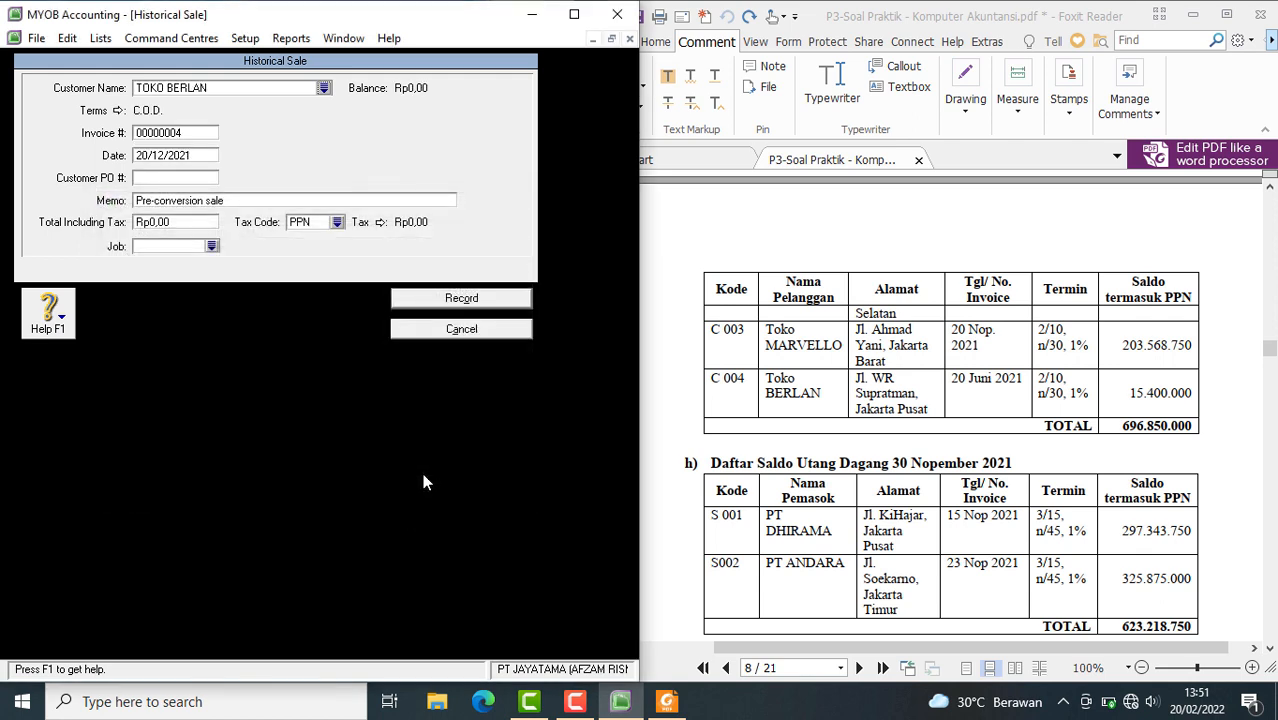
Set TOKO BERLAN's credit terms to In a Given # of Days: 10 discount days, 30 balance due days, 2% early discount, 1% monthly late charge
click(119, 111)
click(492, 234)
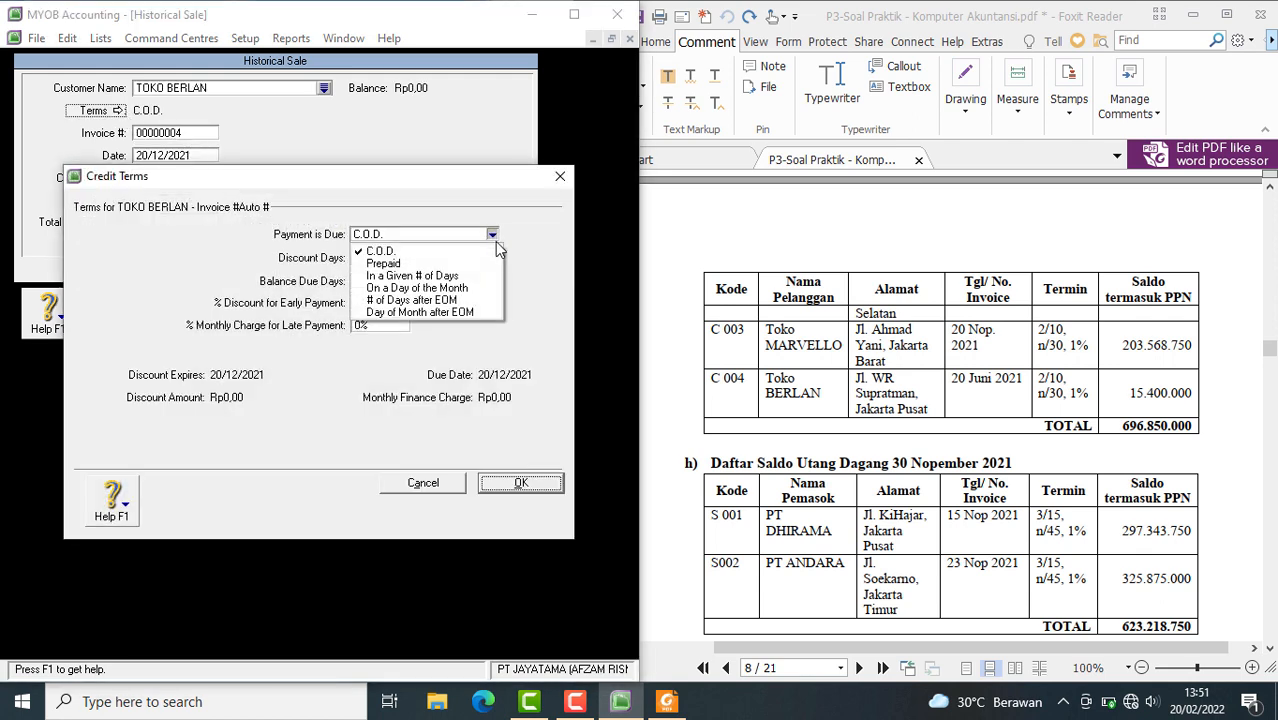
click(443, 275)
click(385, 253)
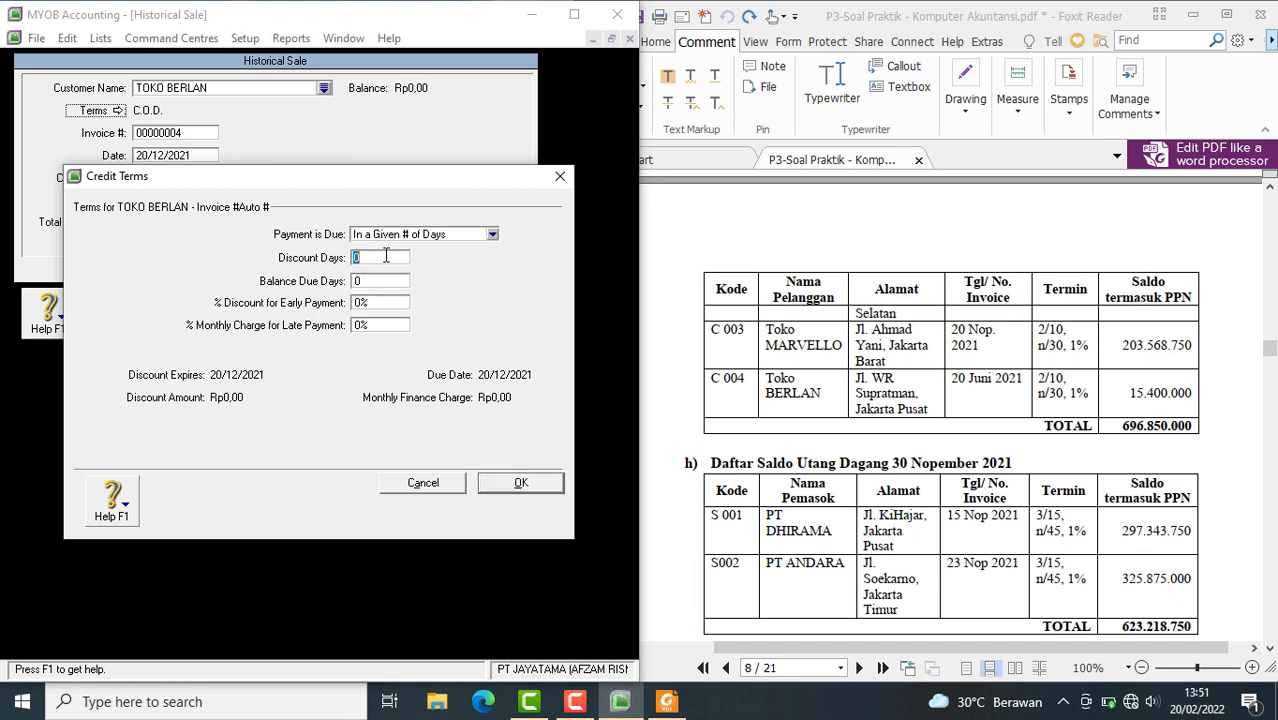
text(10)
click(372, 282)
text(30)
click(372, 304)
text(2)
click(366, 329)
click(521, 482)
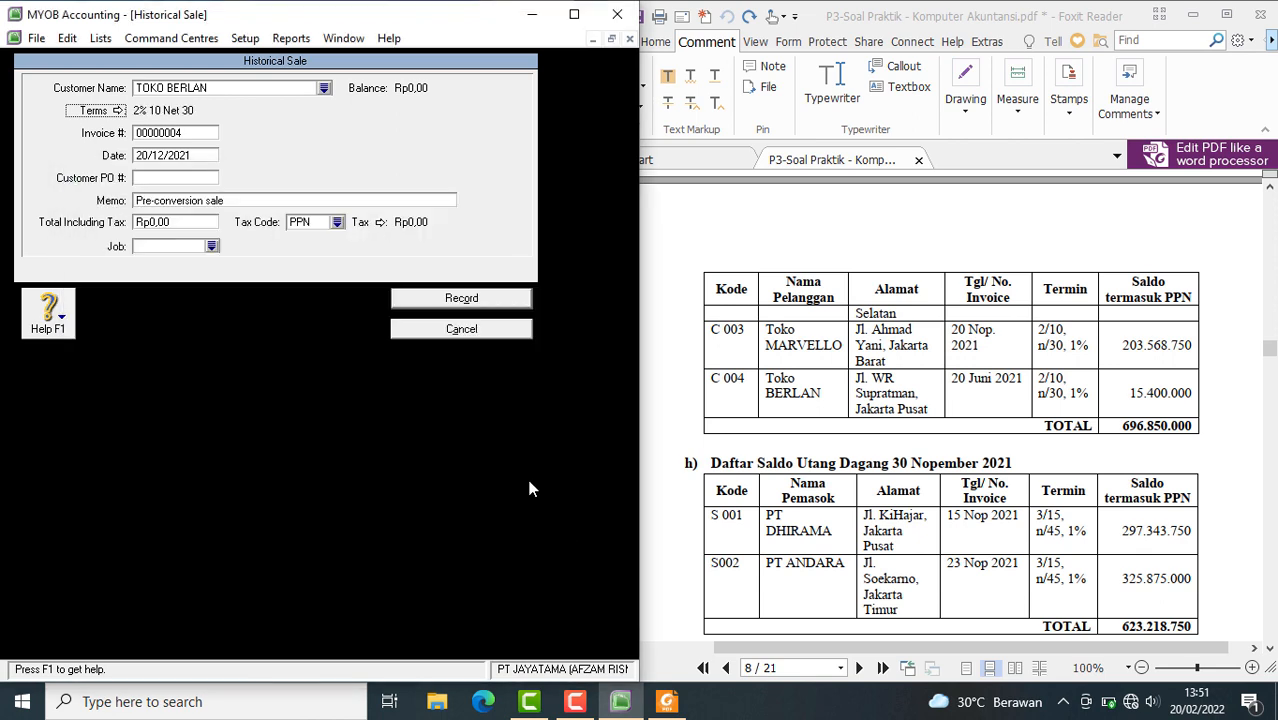
Enter TOKO BERLAN's customer code as the invoice number and paste SALDO AWAL PIUTANG as the sale's memo
click(166, 133)
text(C)
click(180, 205)
right_click(178, 198)
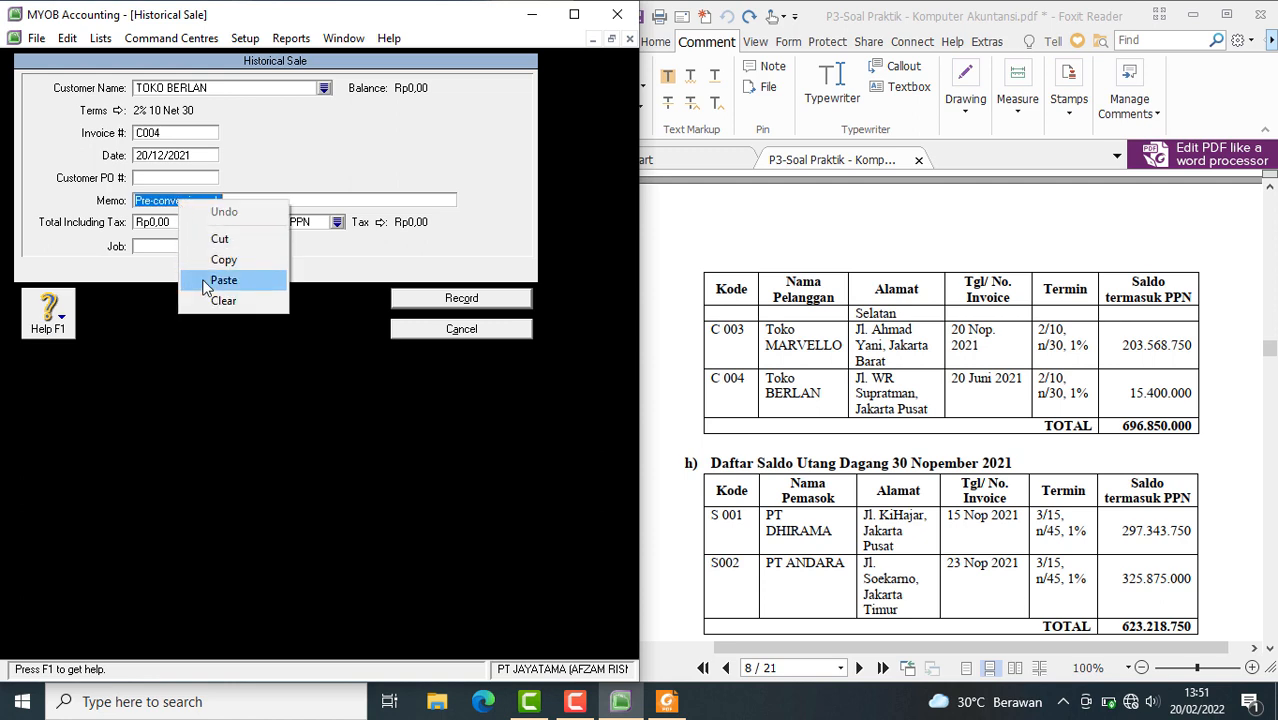
click(222, 278)
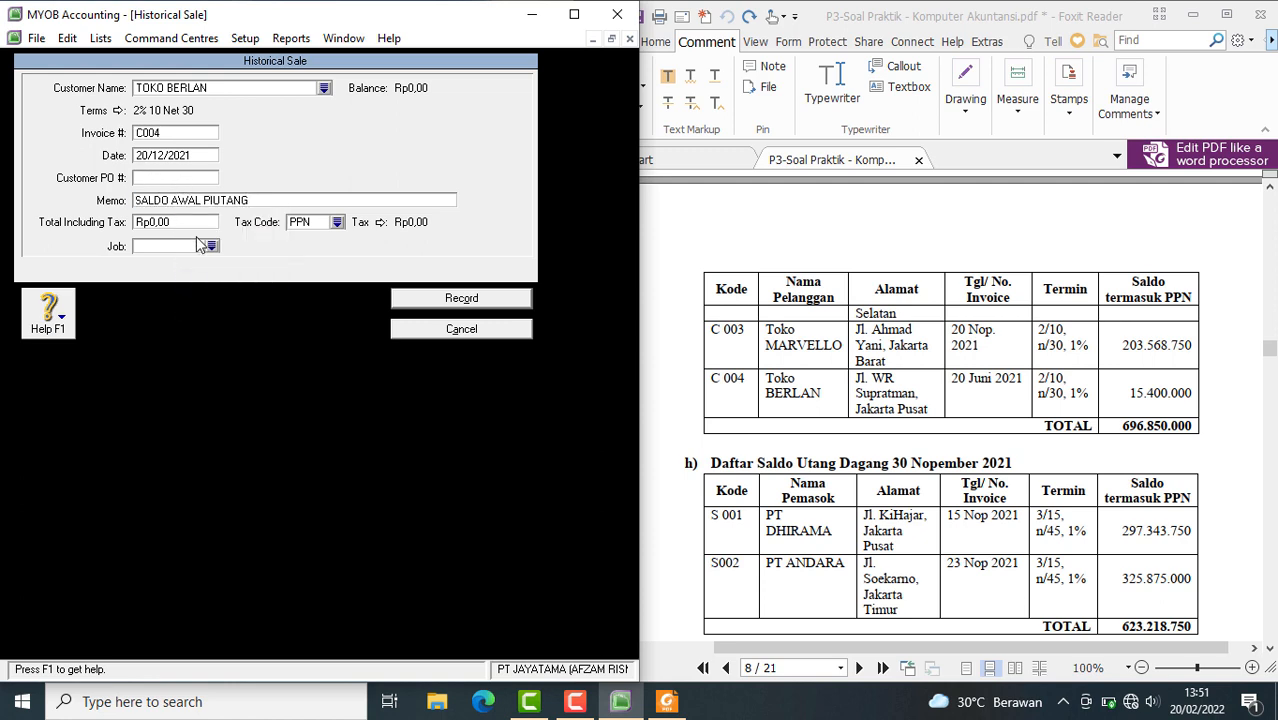
Set the TOKO BERLAN sale's total including tax to Rp15.400.000,00
click(197, 224)
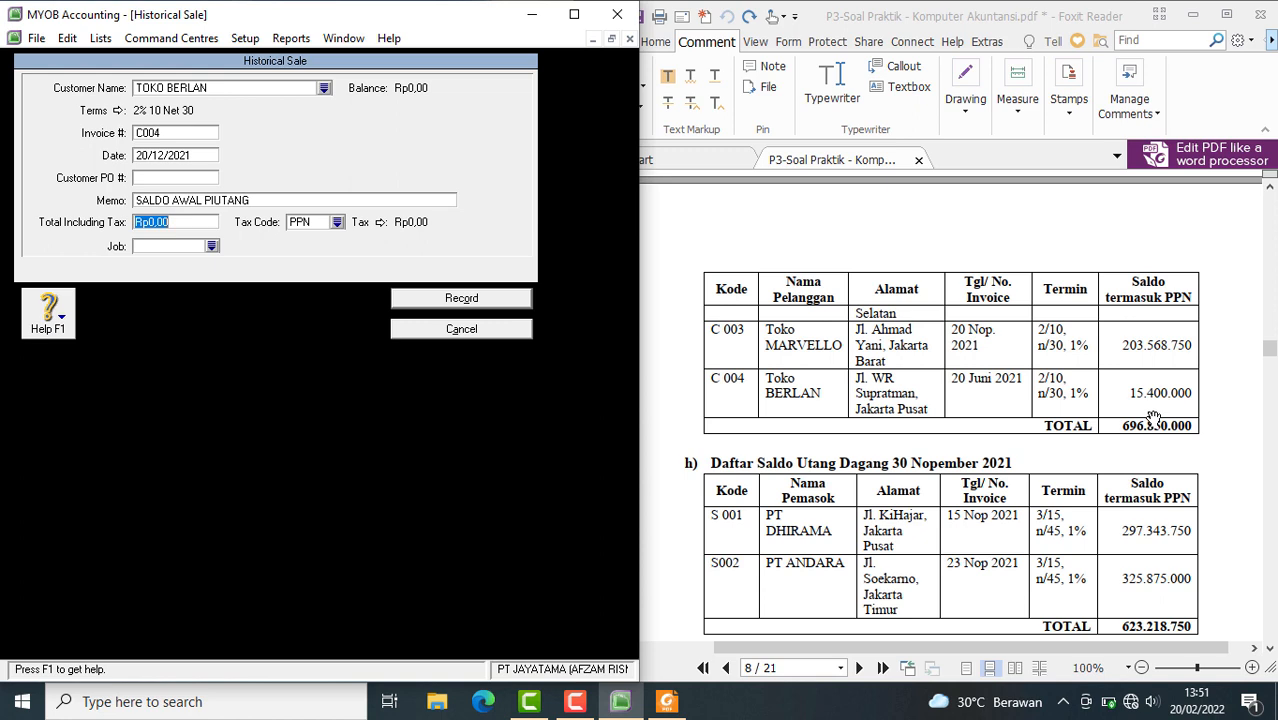
text(15400000)
key(Tab)
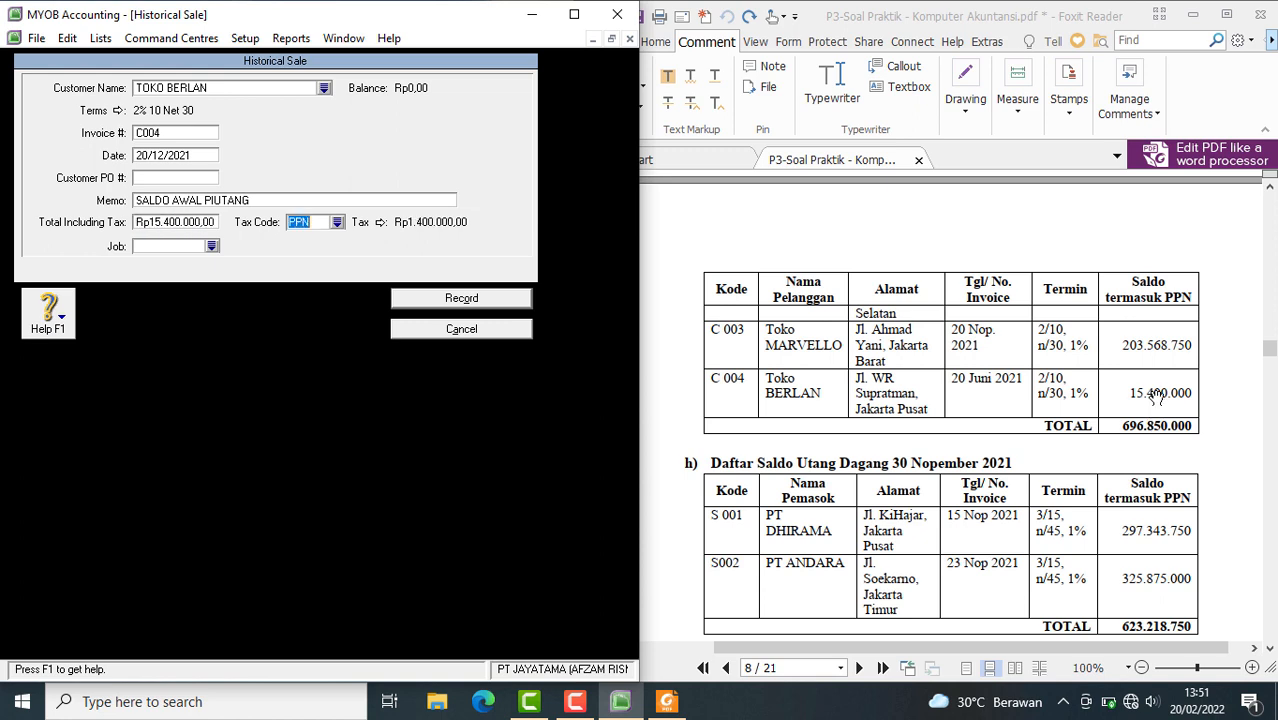
Change the tax code of the TOKO BERLAN sale to N-T (Tidak Kena Pajak) and record the sale
click(338, 222)
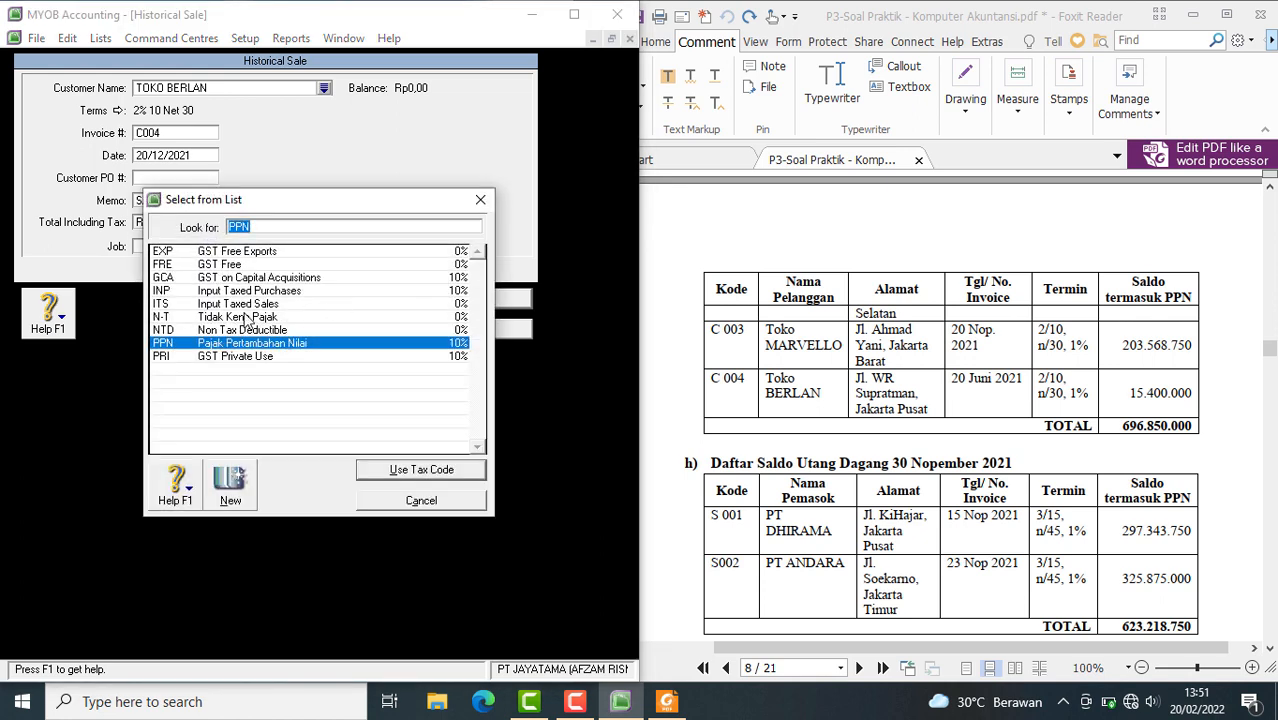
click(250, 316)
click(388, 470)
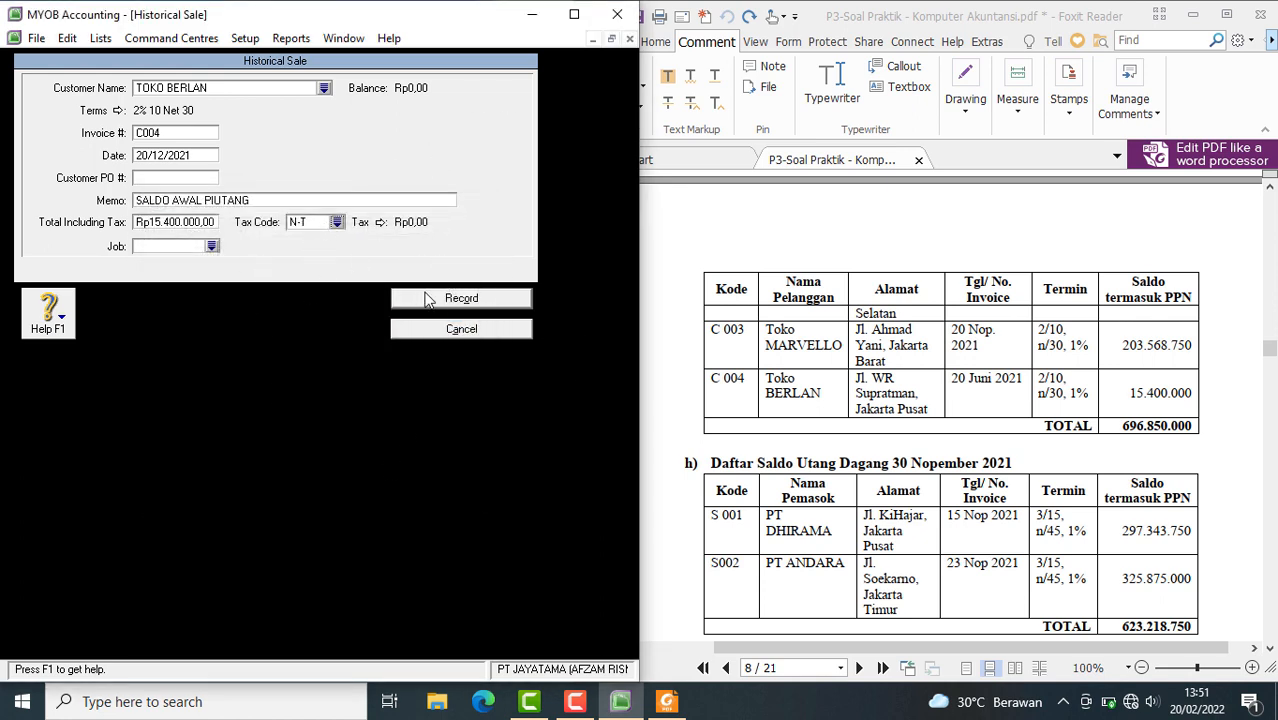
click(484, 302)
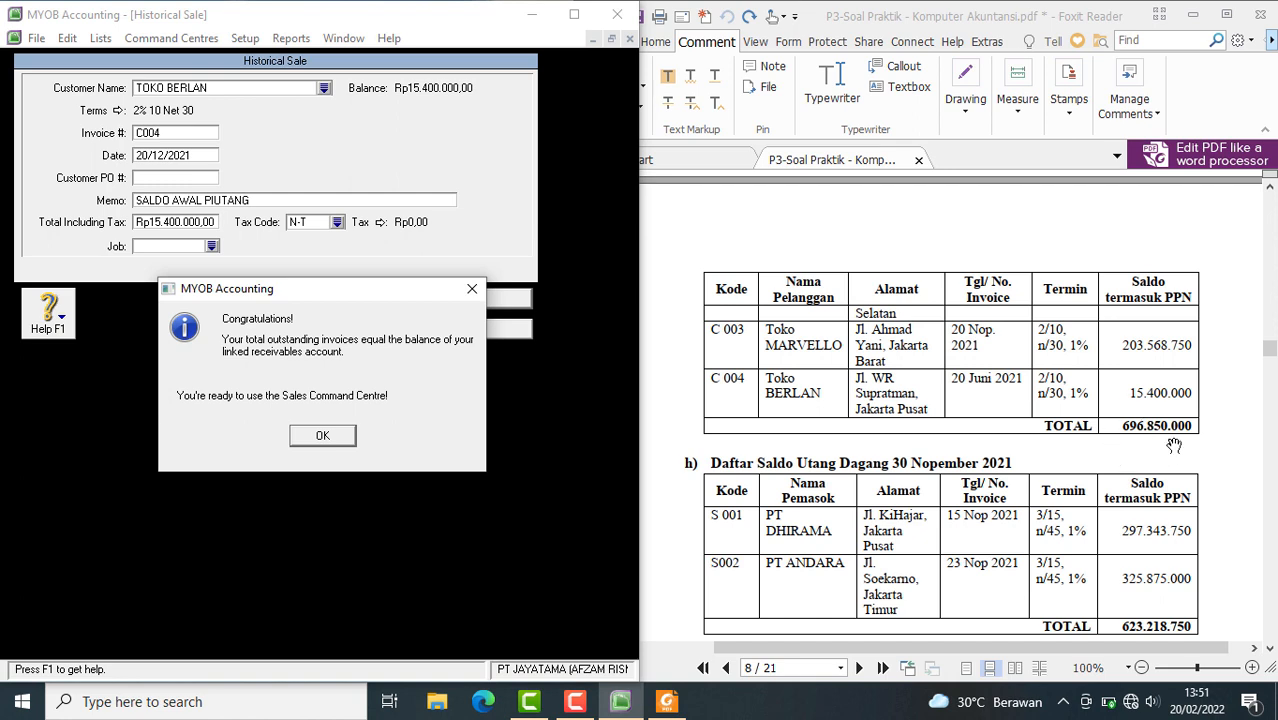
click(350, 442)
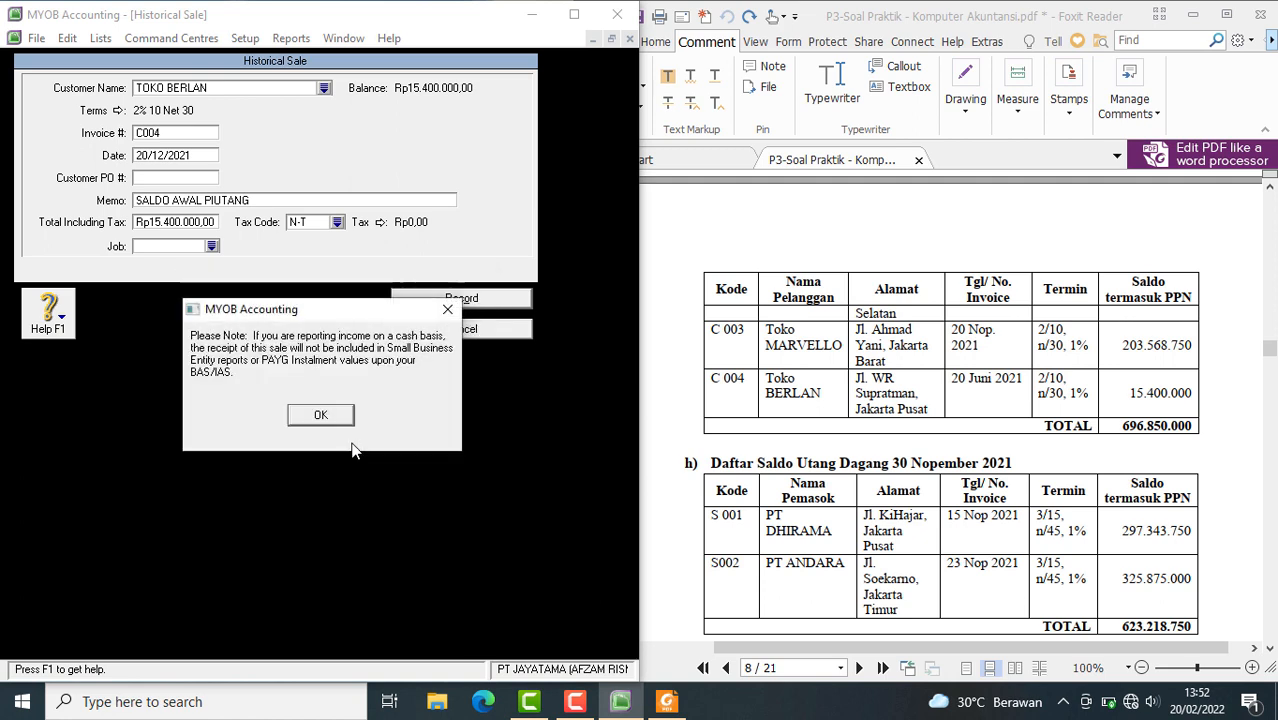
click(346, 421)
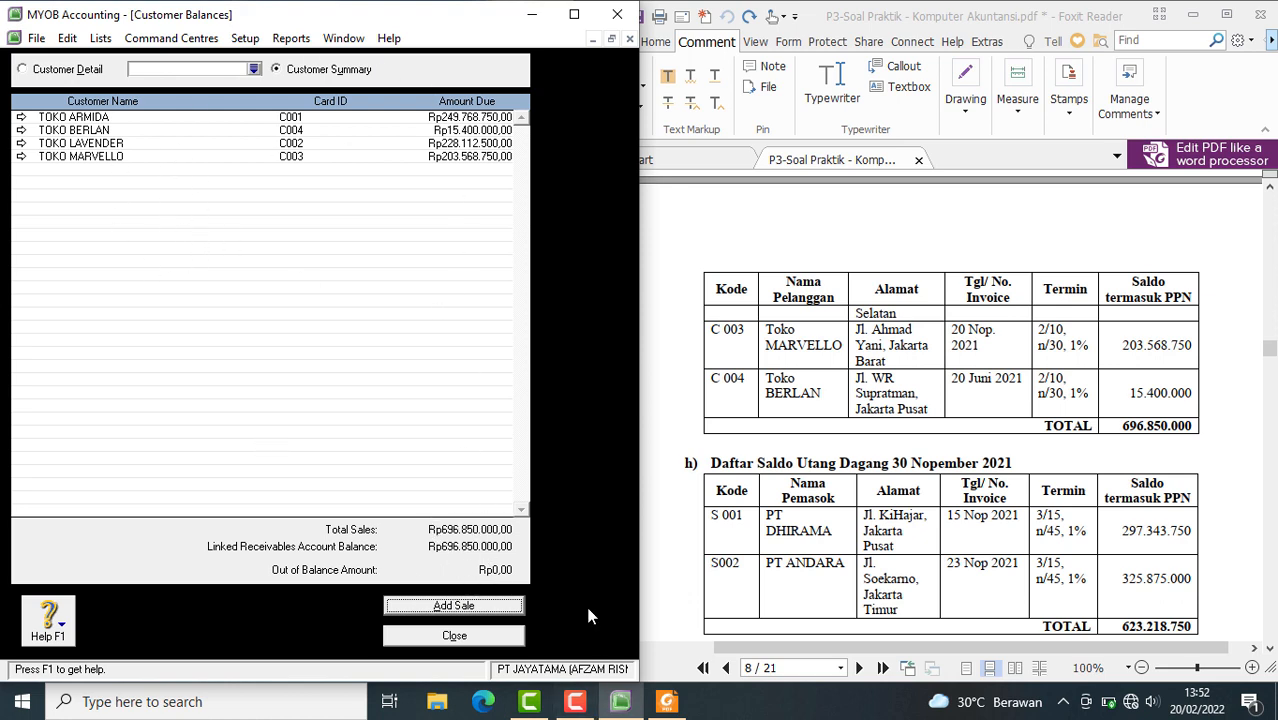
Close the customer balances and open the supplier balances for entering historical purchases
click(466, 640)
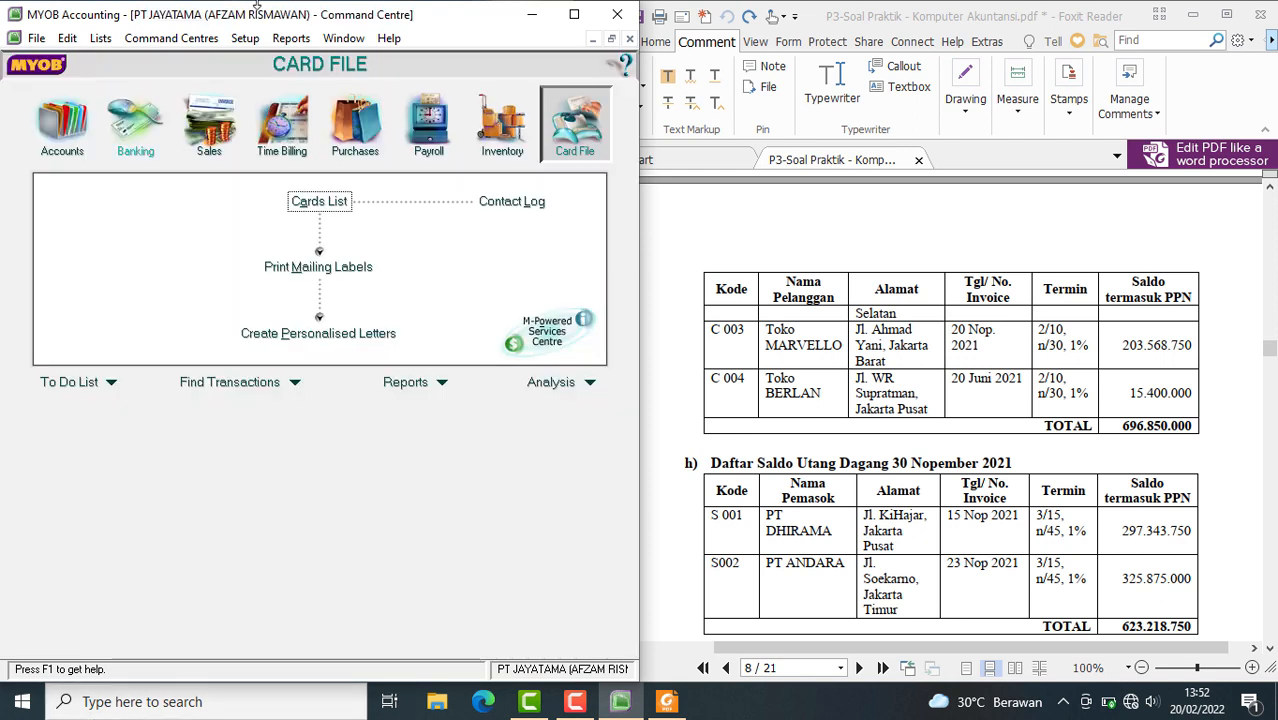
scroll(817, 496, down, 3)
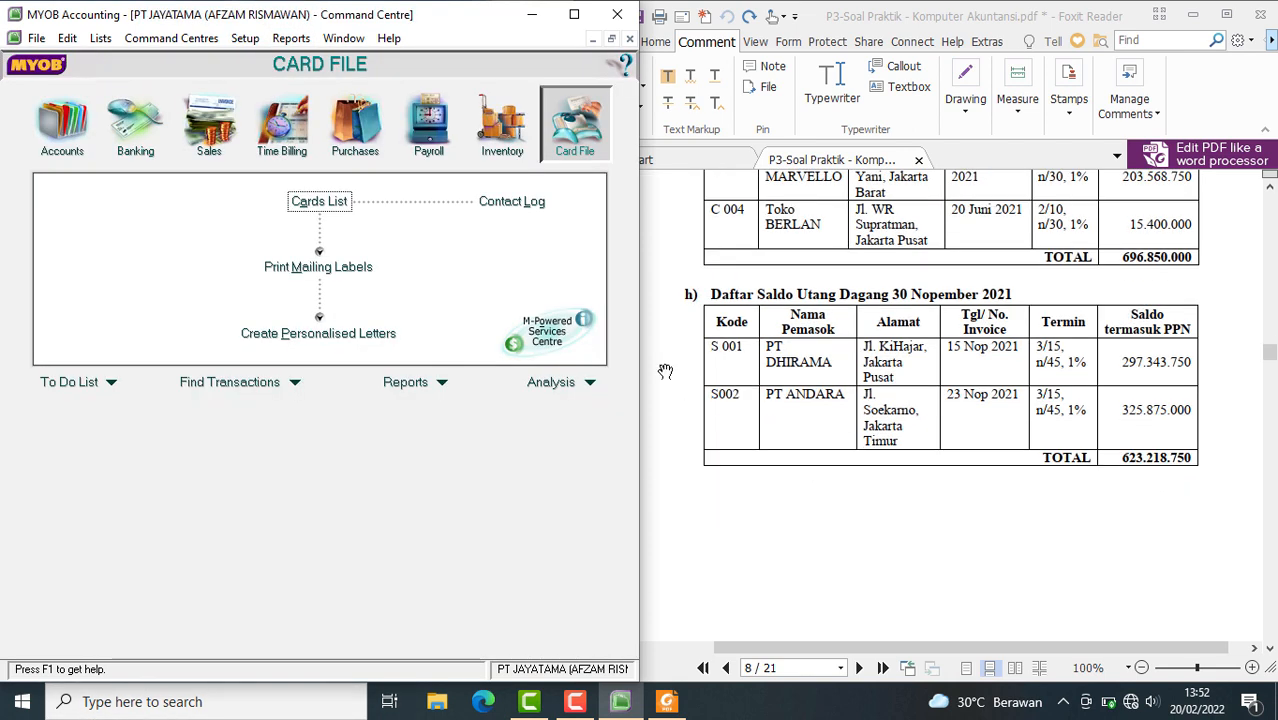
click(243, 38)
mouse_move(300, 80)
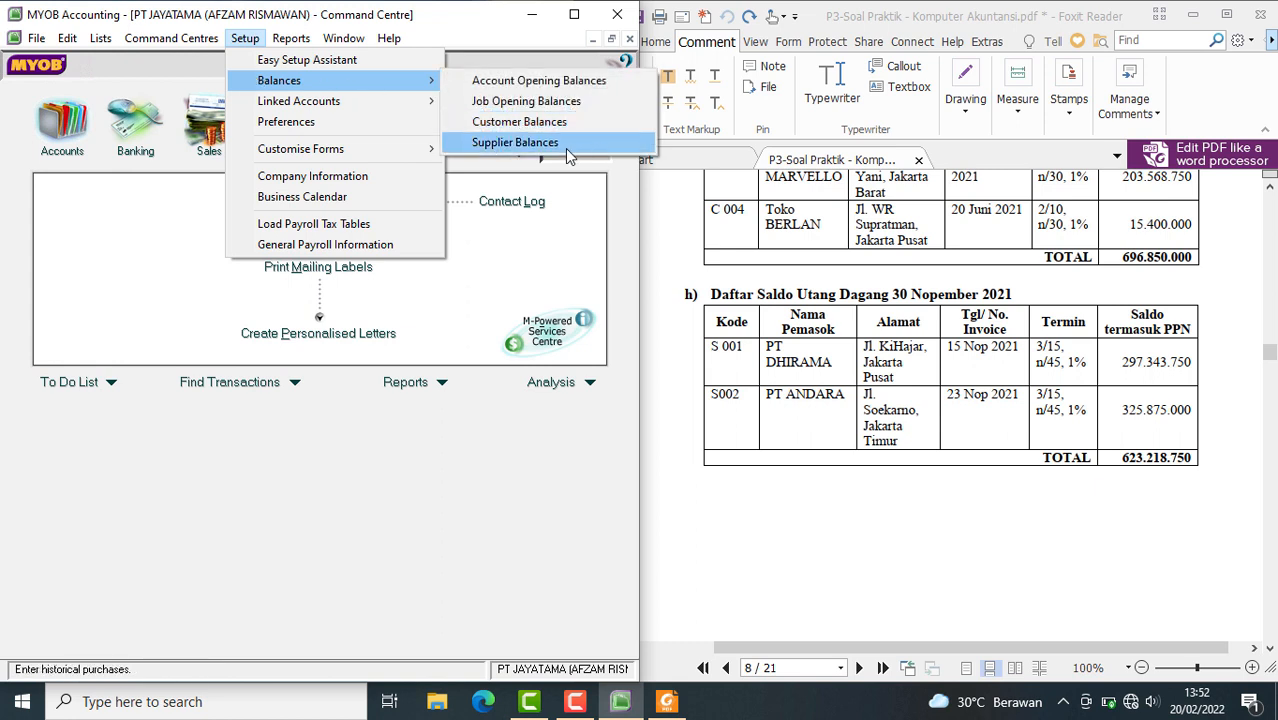
click(515, 142)
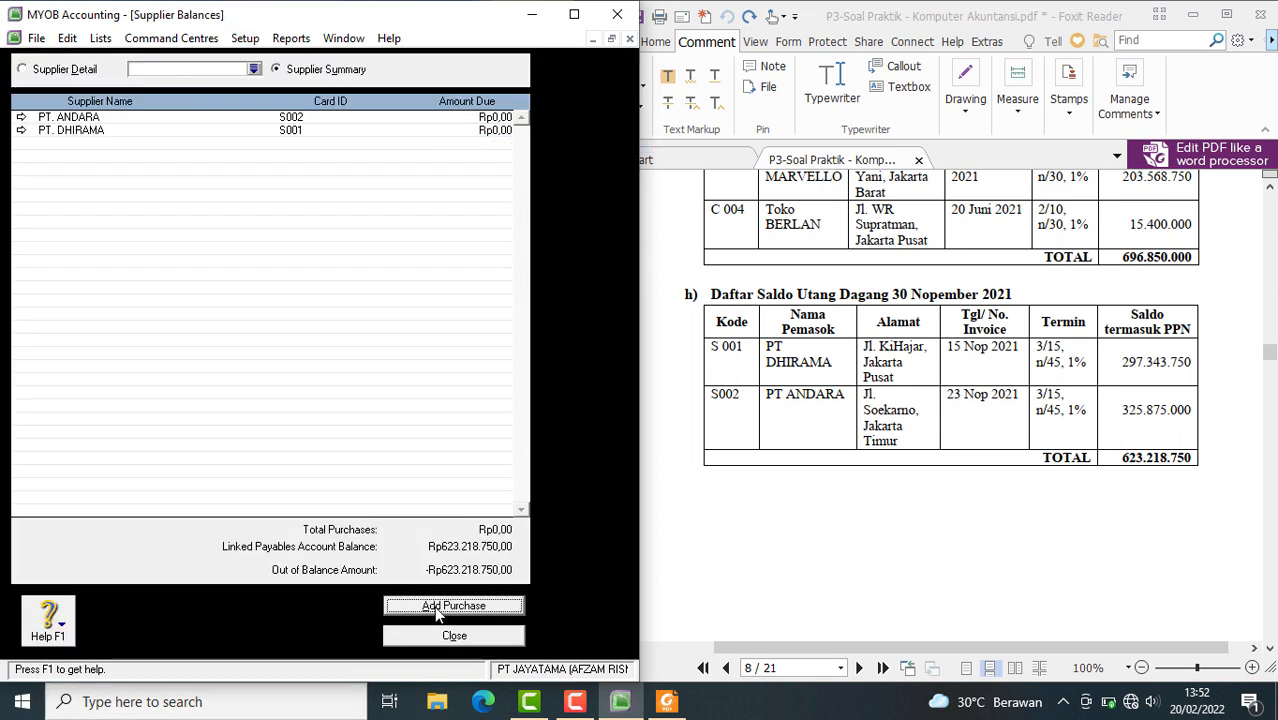
Add a historical purchase for the supplier PT. DHIRAMA
click(488, 607)
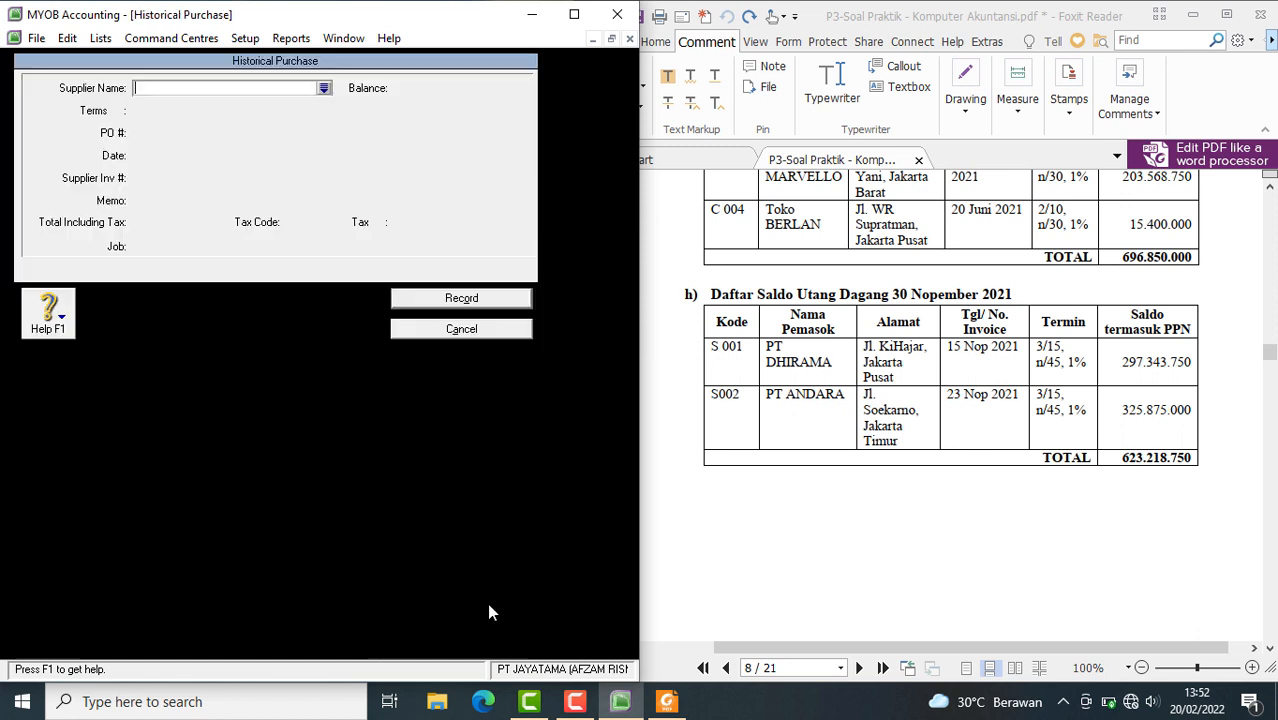
click(324, 89)
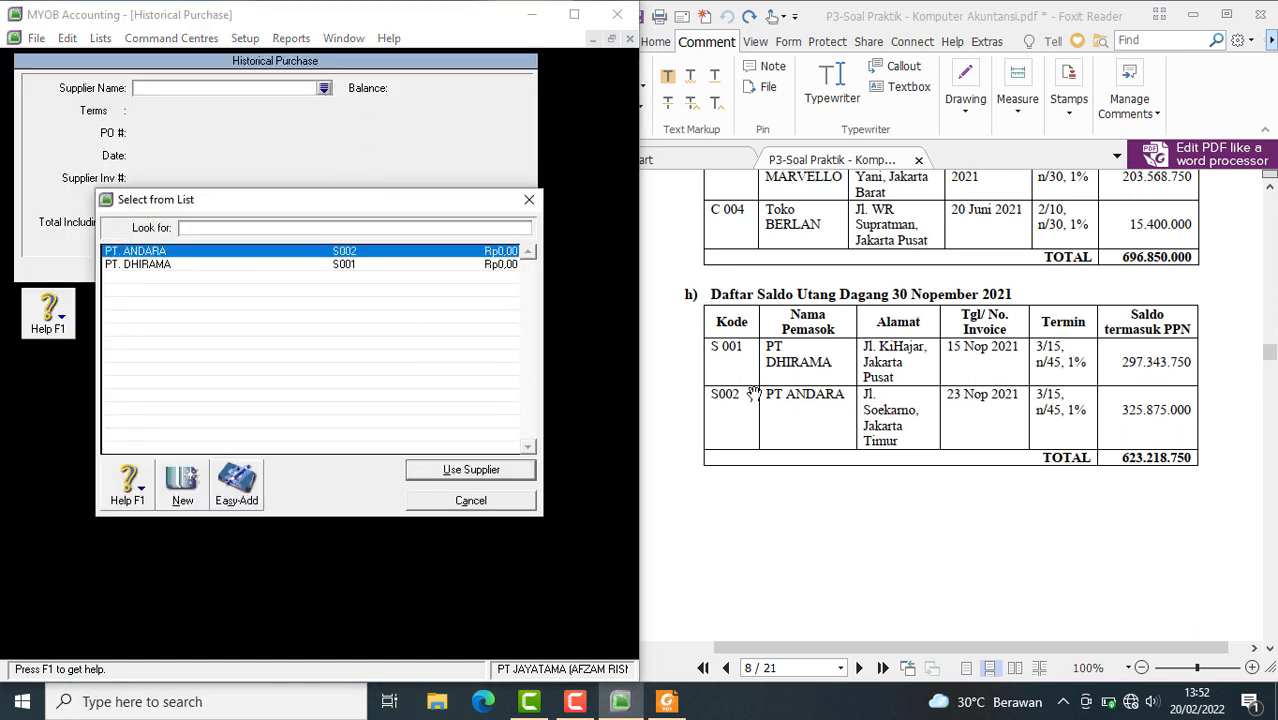
click(196, 265)
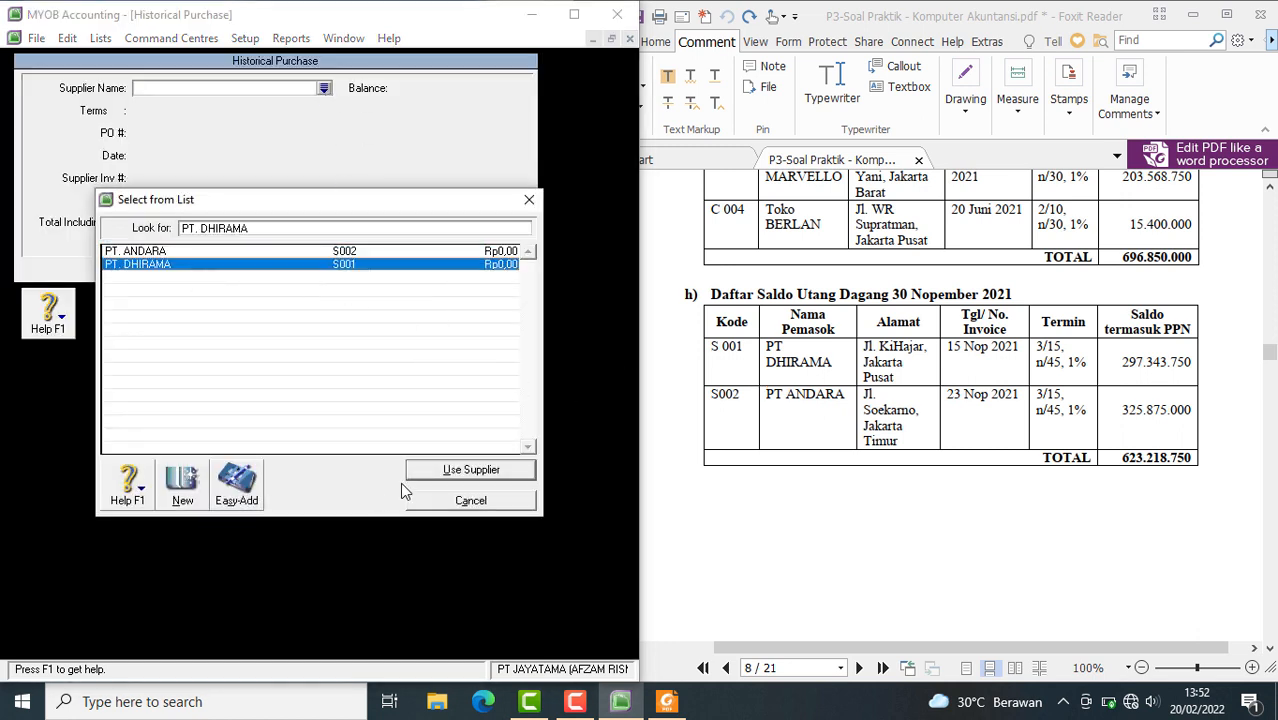
click(428, 469)
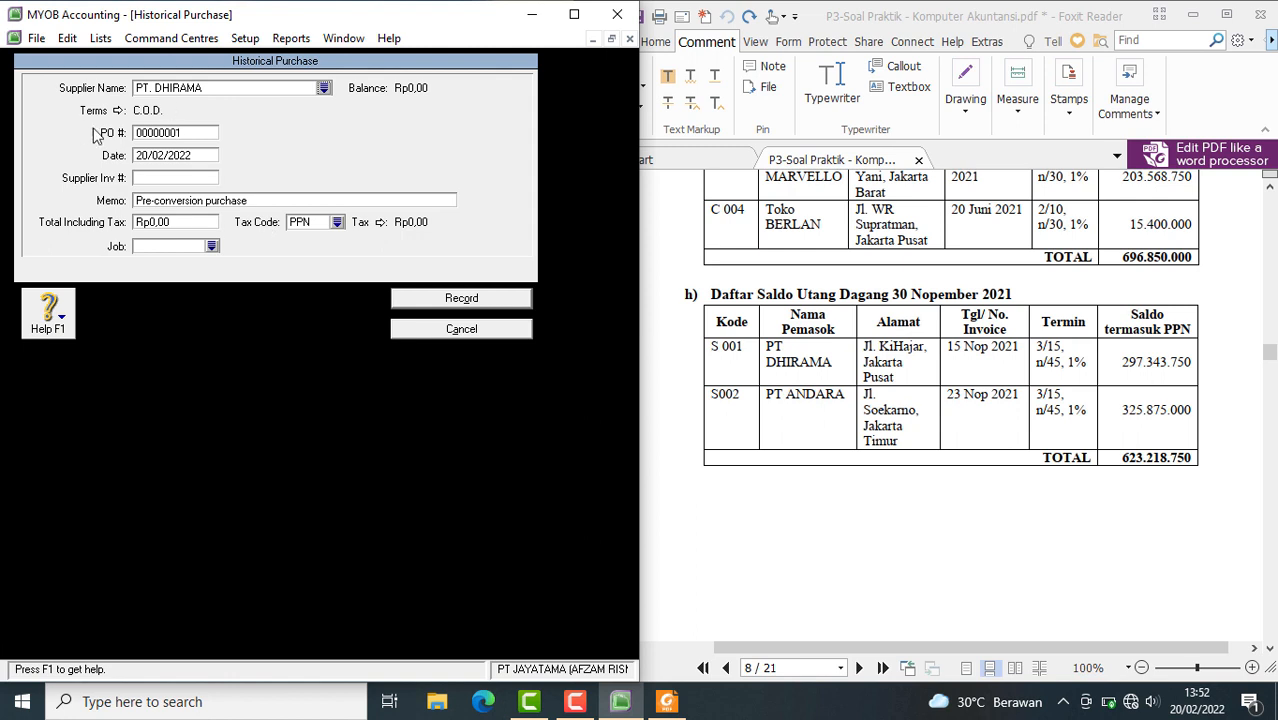
Set PT. DHIRAMA's credit terms to In a Given # of Days: 15 discount days, 45 balance due days, 3% early payment discount
click(118, 110)
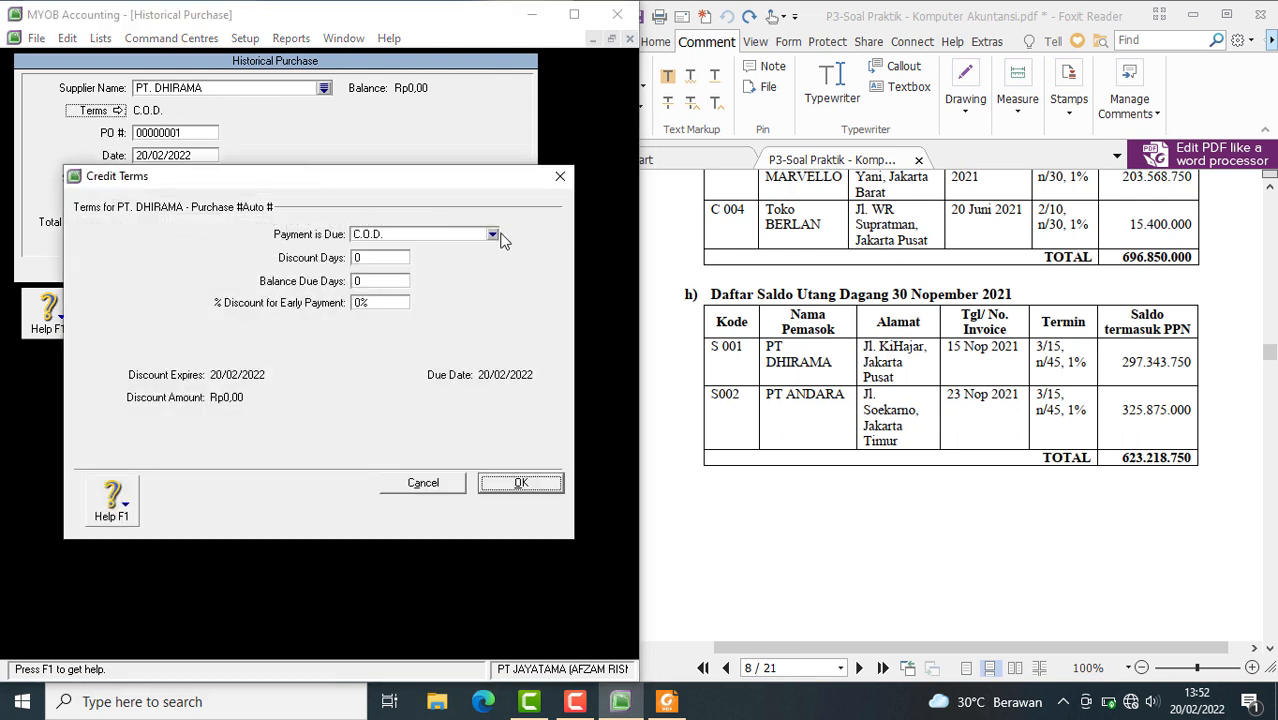
click(494, 235)
click(404, 276)
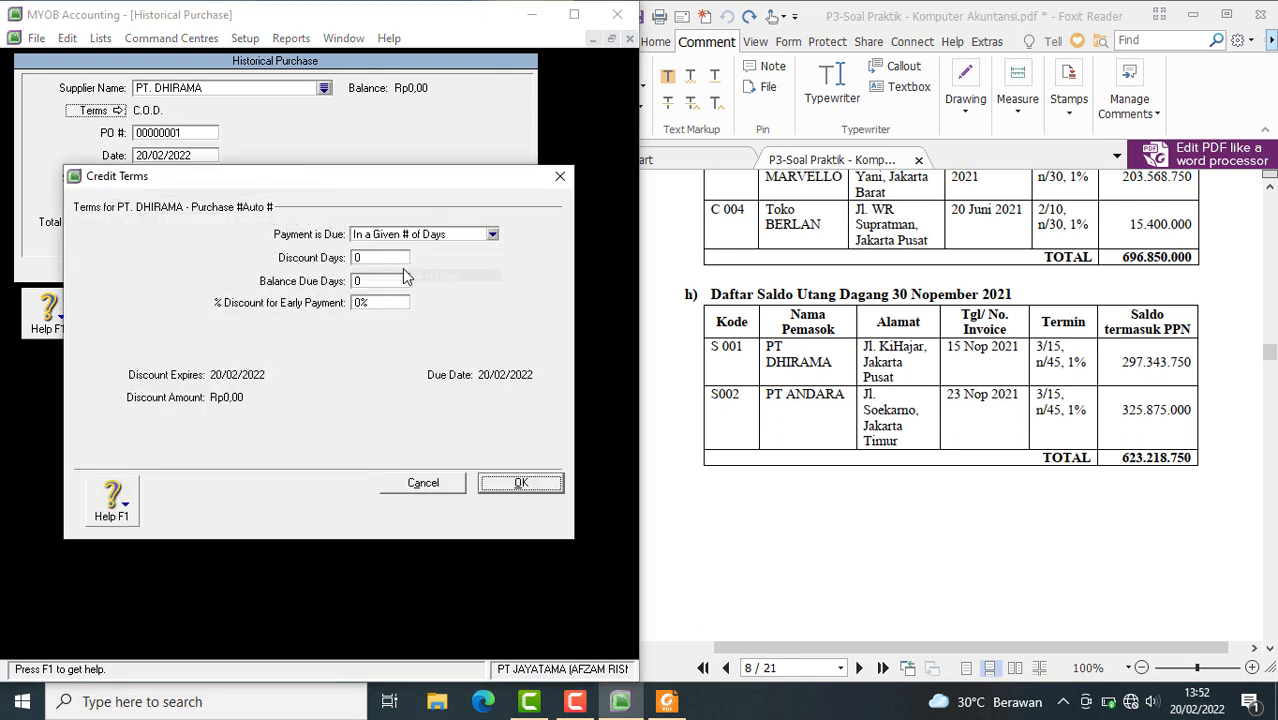
click(384, 258)
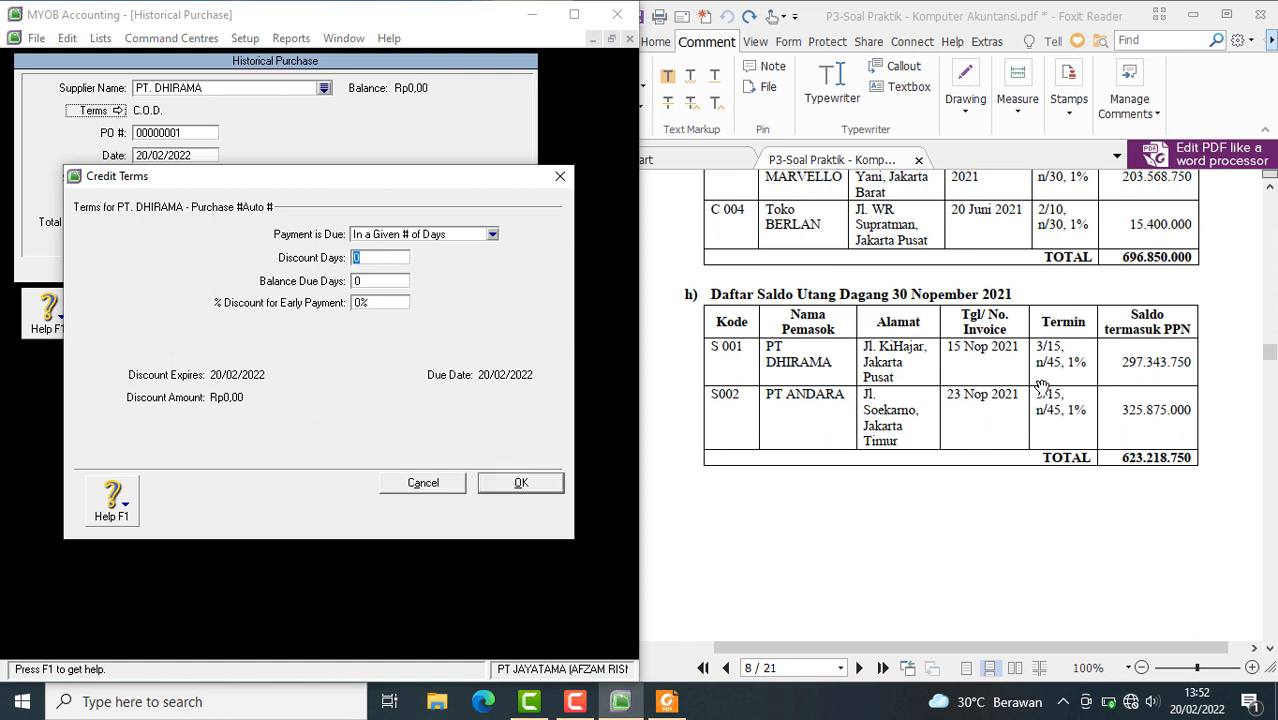
text(15)
click(397, 280)
text(45)
click(382, 305)
text(3)
click(536, 490)
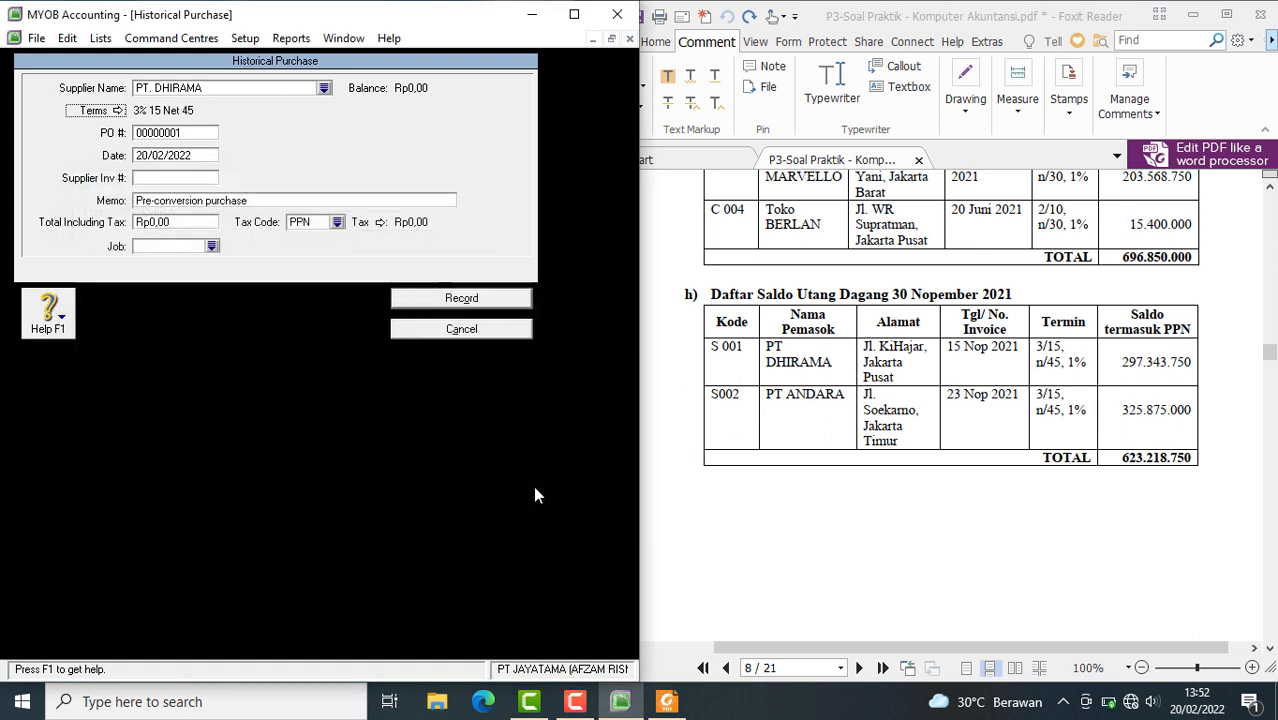
Enter PT. DHIRAMA's supplier code as the purchase order number and date the purchase 15/11/2021
click(183, 133)
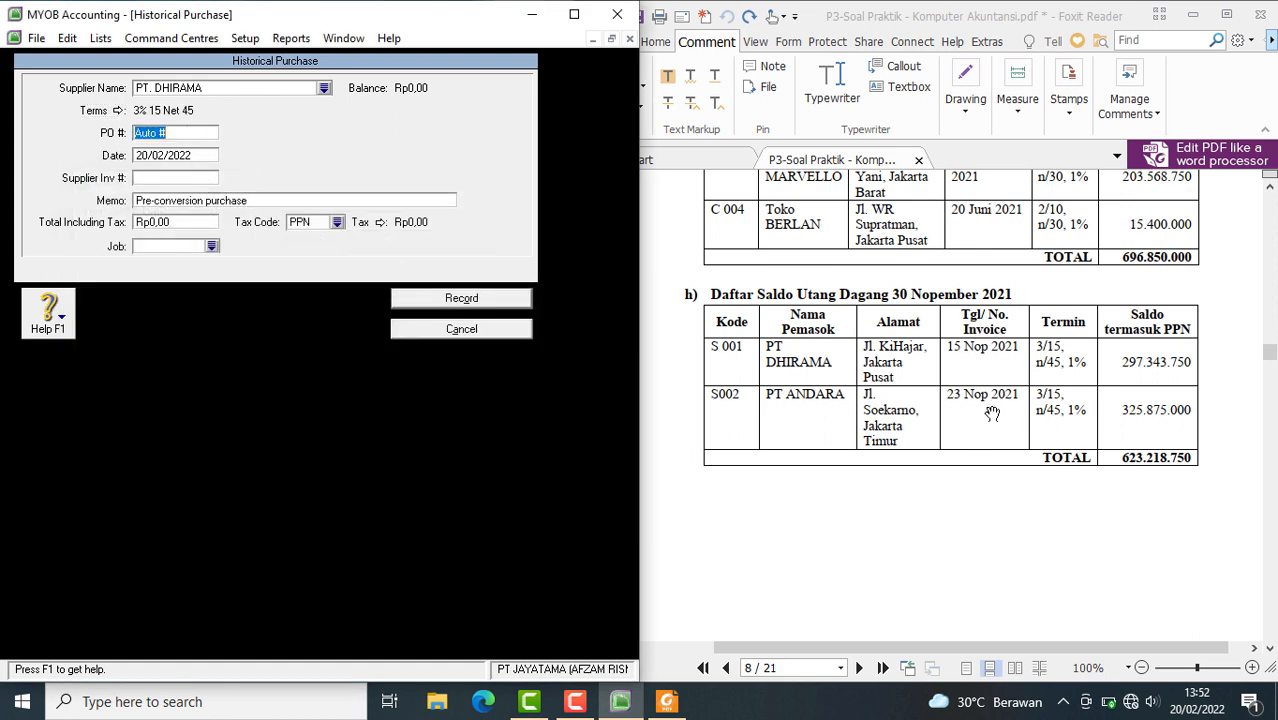
text(S001)
click(147, 157)
click(147, 155)
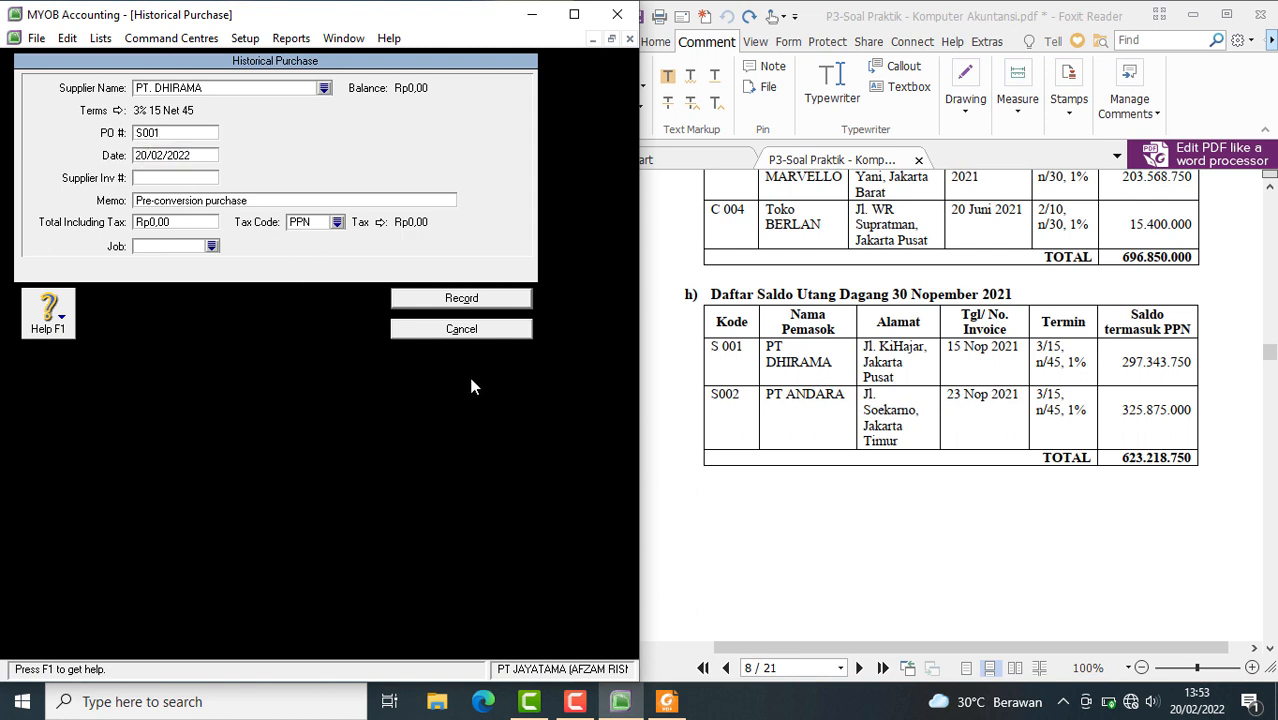
key(BackSpace)
key(BackSpace)
text(15)
key(BackSpace)
key(BackSpace)
text(11)
Paste the copied memo into the PT. DHIRAMA purchase, edit it to SALDO AWAL UTANG and copy the edited text
click(214, 201)
right_click(214, 202)
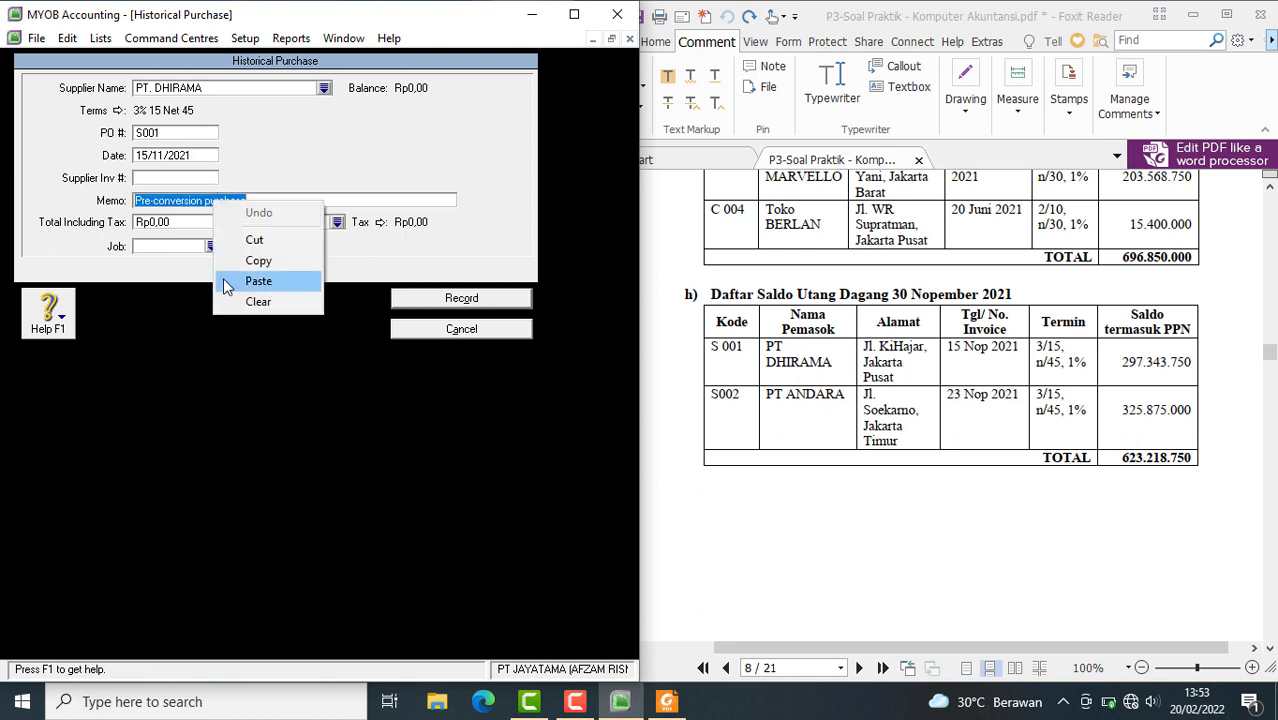
click(224, 281)
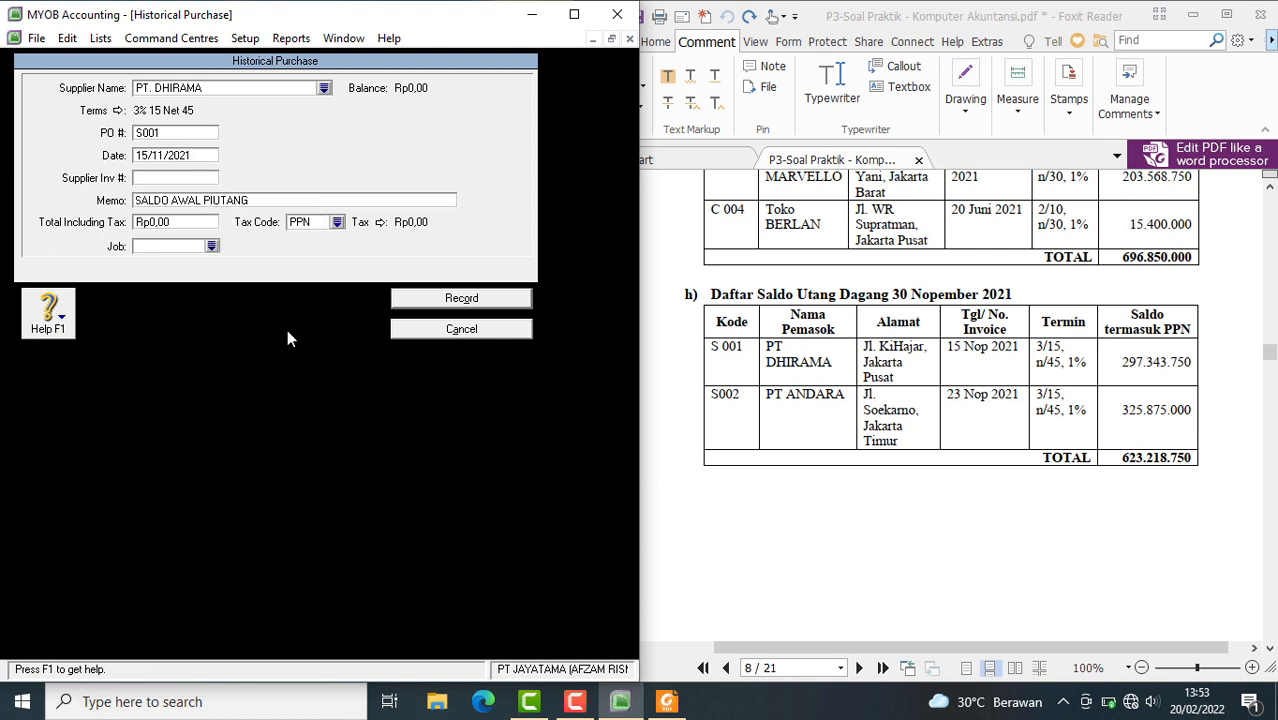
key(Left)
key(Left)
key(Left)
key(Left)
key(Left)
key(BackSpace)
key(BackSpace)
click(257, 198)
drag(257, 198, 122, 188)
right_click(146, 203)
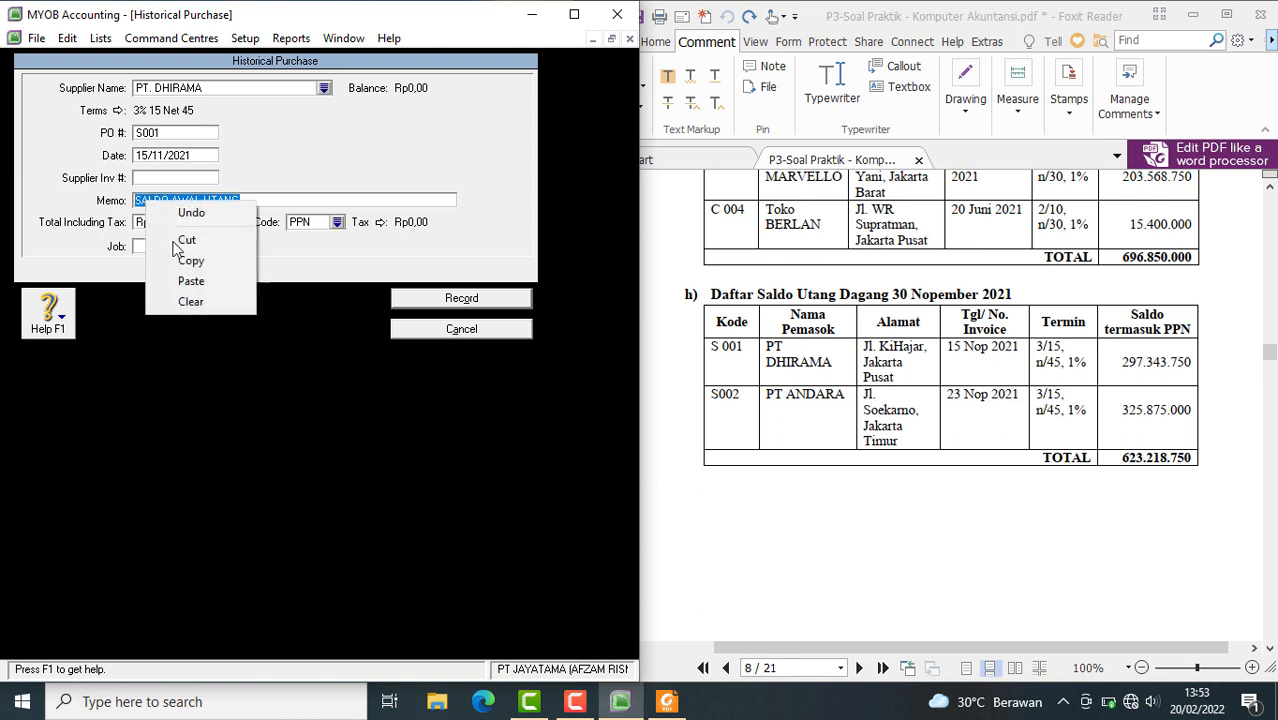
click(190, 261)
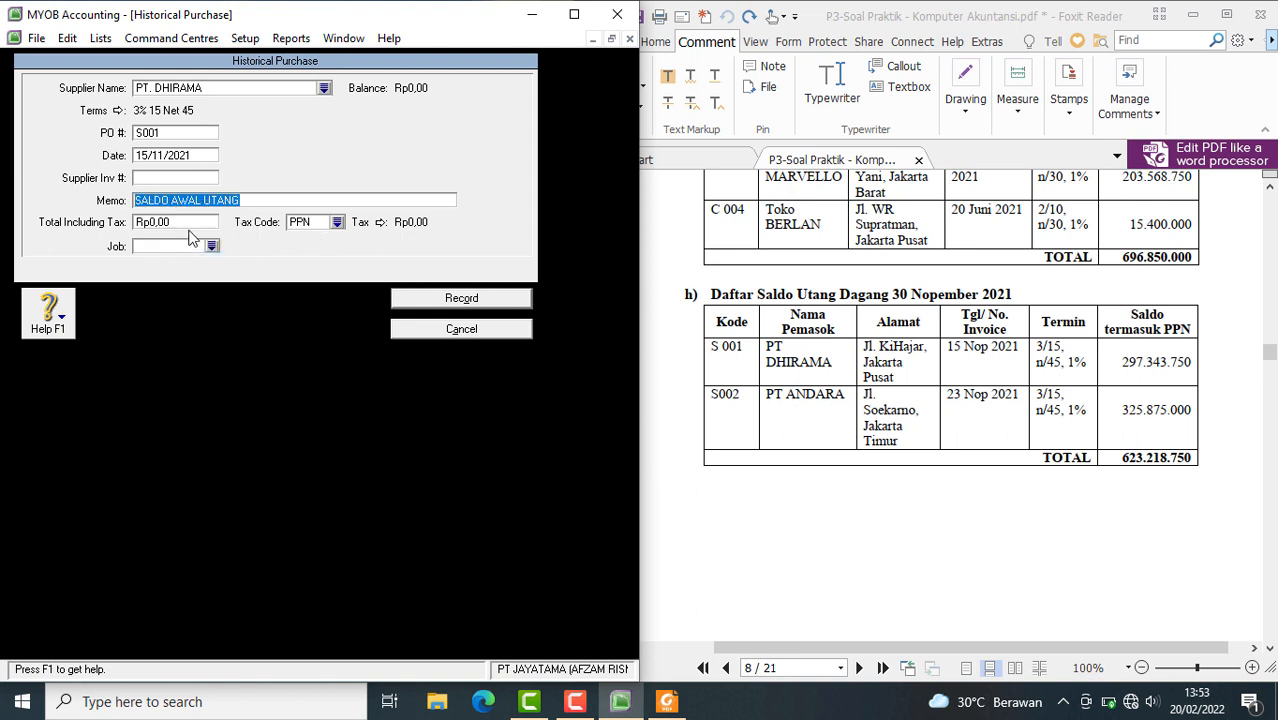
Set the PT. DHIRAMA purchase's total including tax to Rp297.343.750,00
click(190, 224)
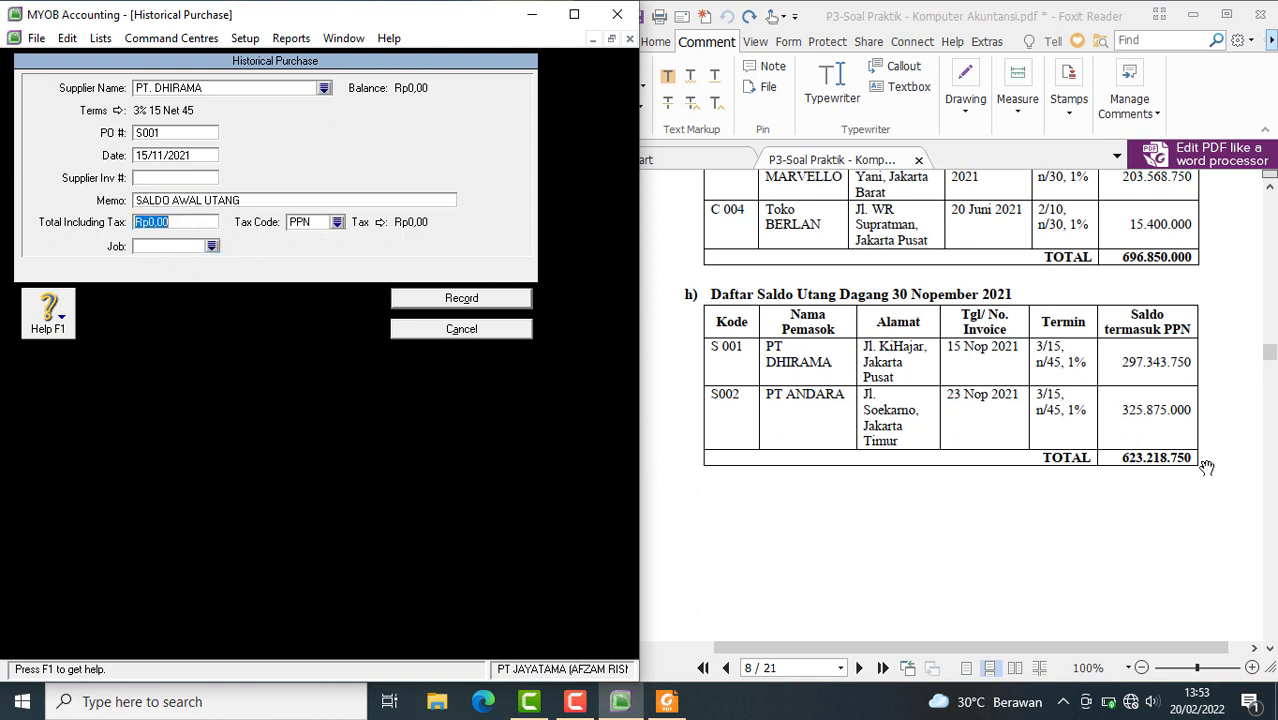
text(2)
text(97343750)
key(Tab)
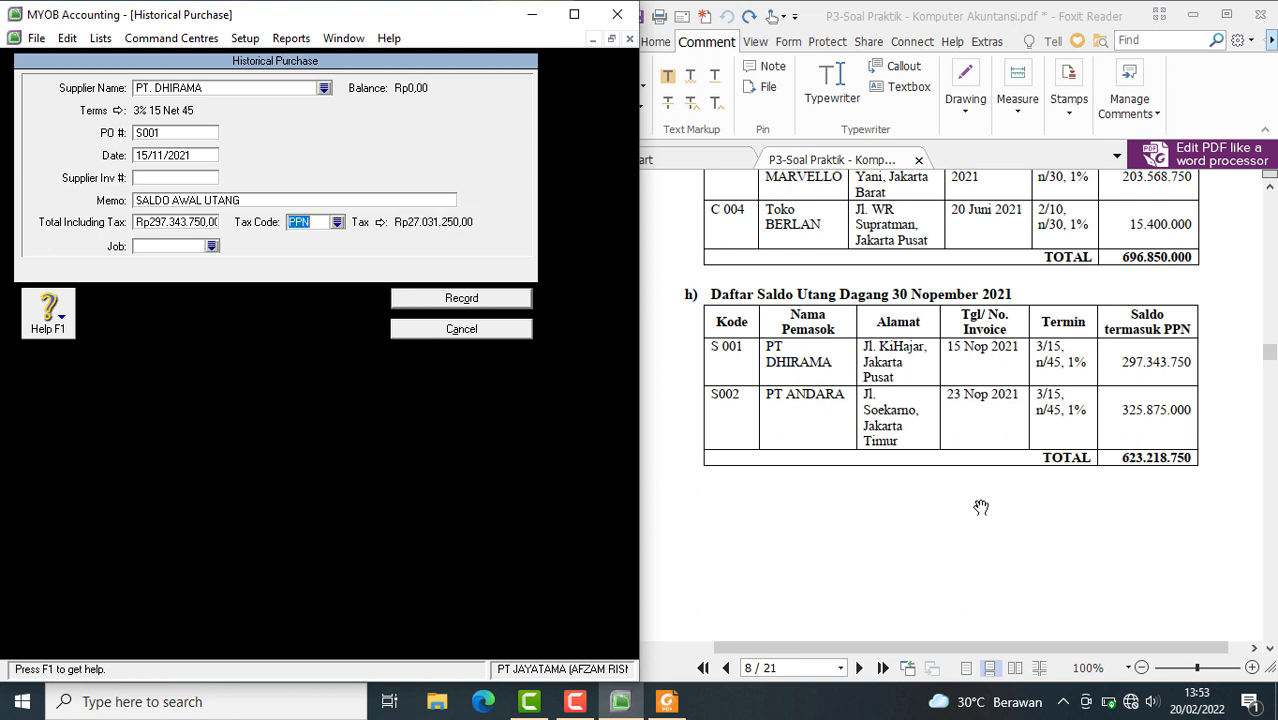
Change the tax code of the PT. DHIRAMA purchase to N-T (Tidak Kena Pajak) and record the purchase
click(337, 222)
text(N-T)
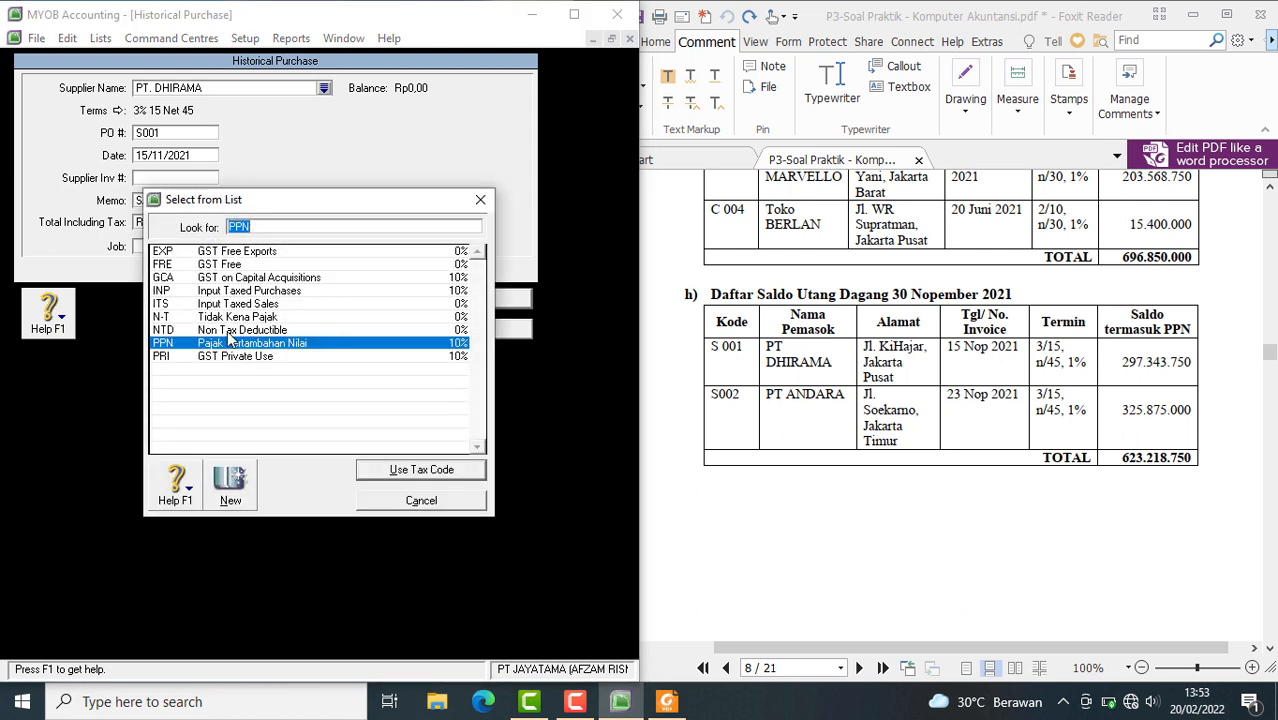
click(372, 474)
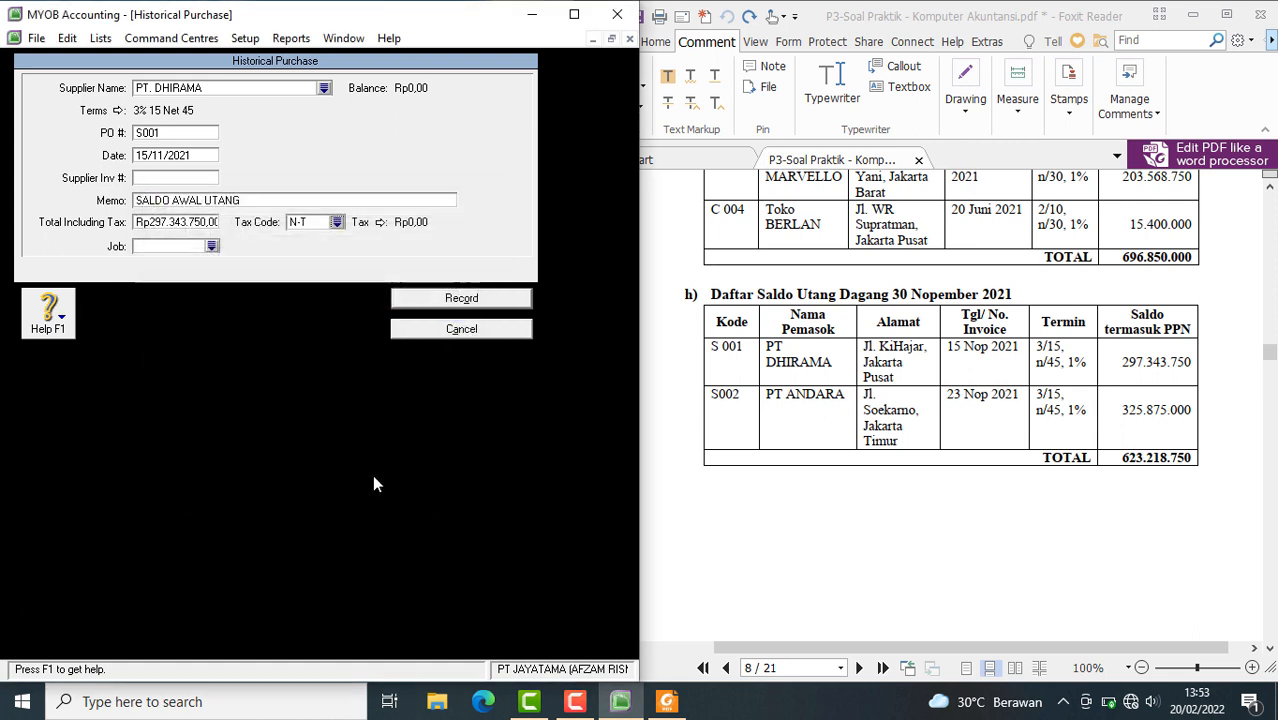
click(465, 312)
click(326, 424)
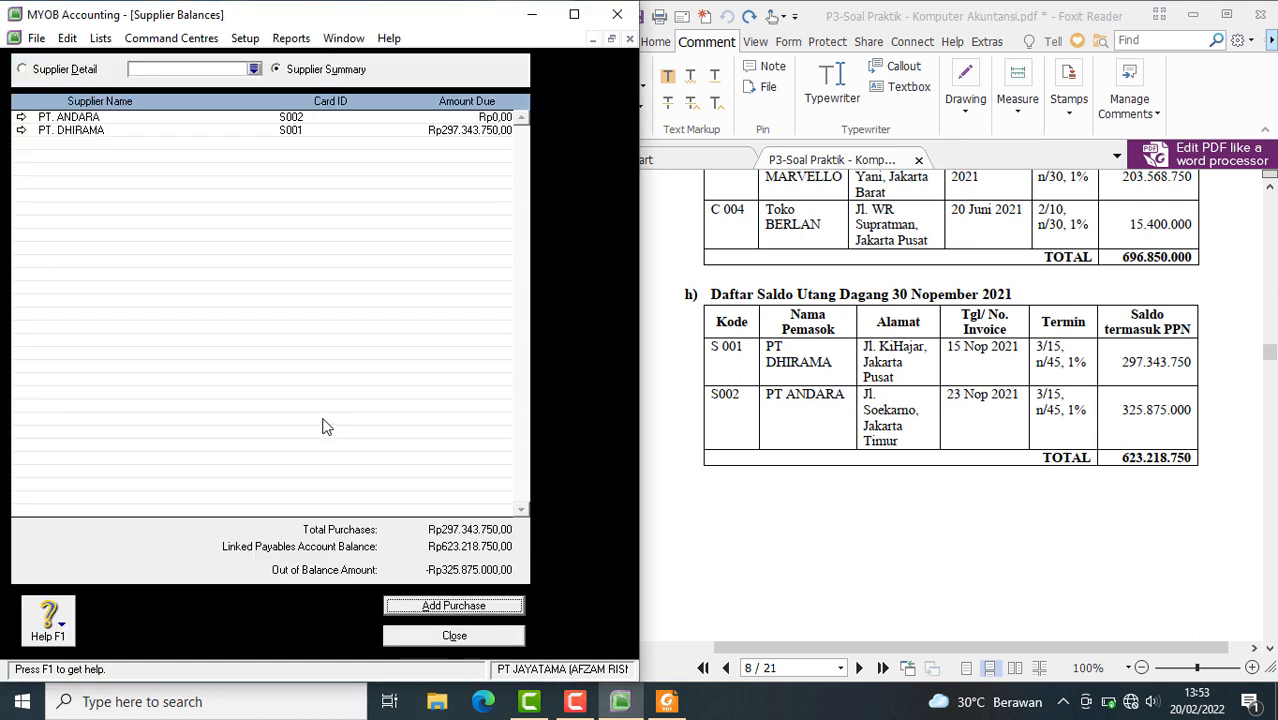
Add another historical purchase for the supplier PT. ANDARA
click(422, 604)
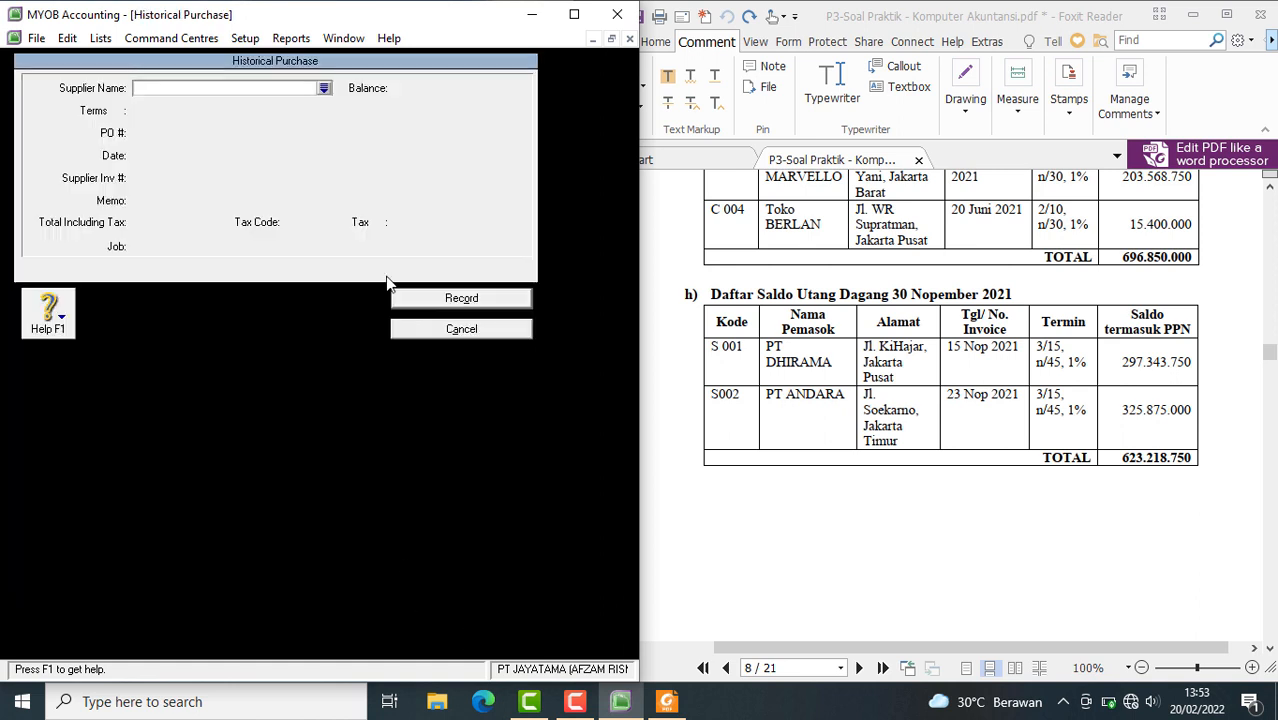
click(323, 89)
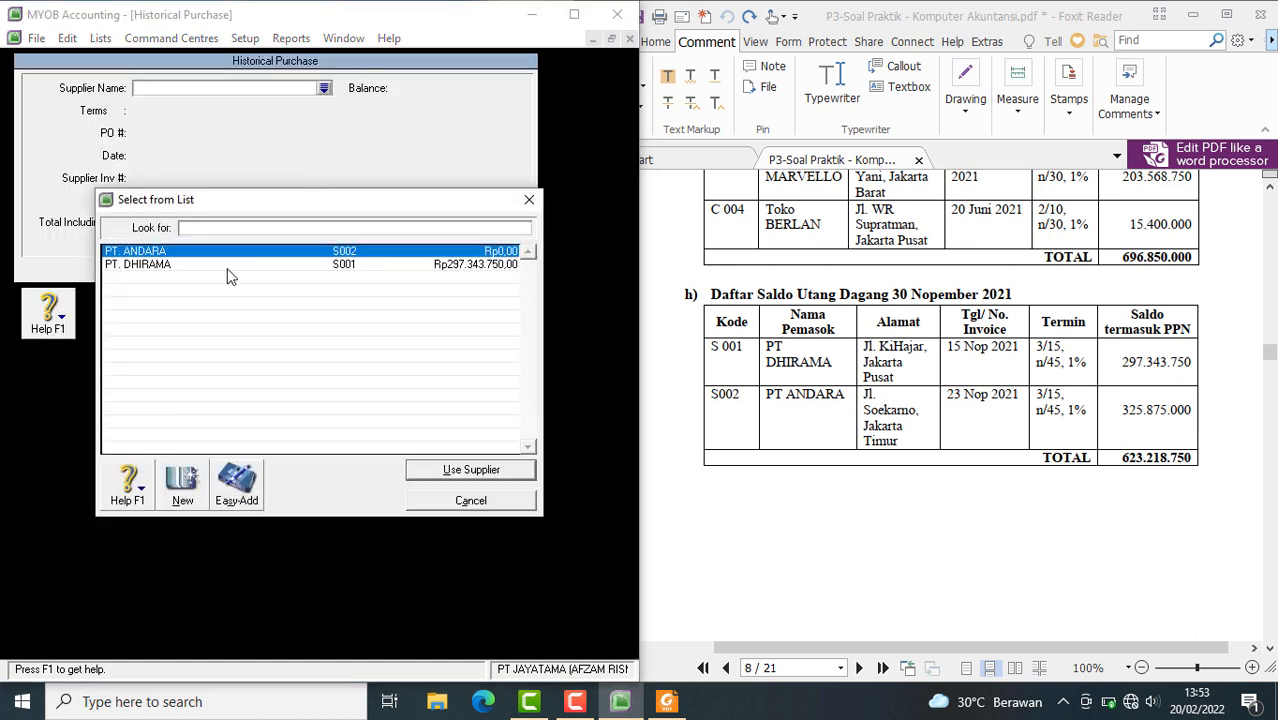
click(466, 470)
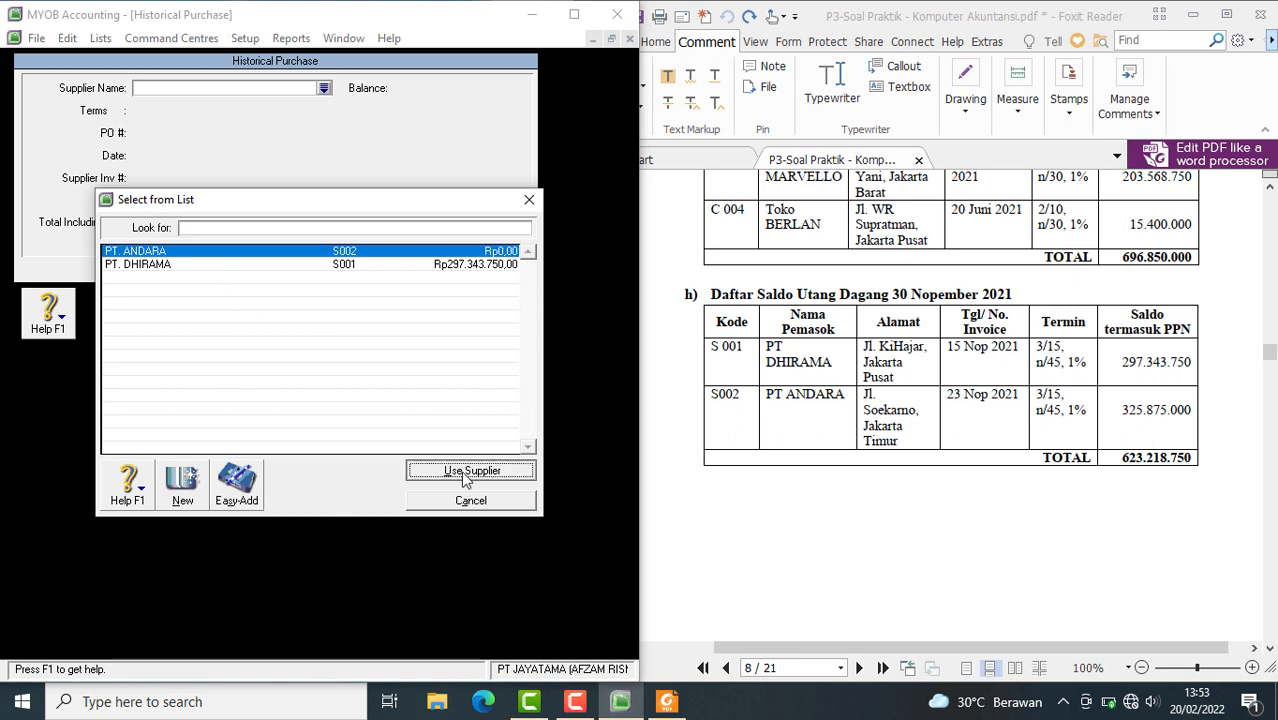
Set PT. ANDARA's credit terms to In a Given # of Days: 15 discount days, 45 balance due days, 3% early payment discount
click(118, 111)
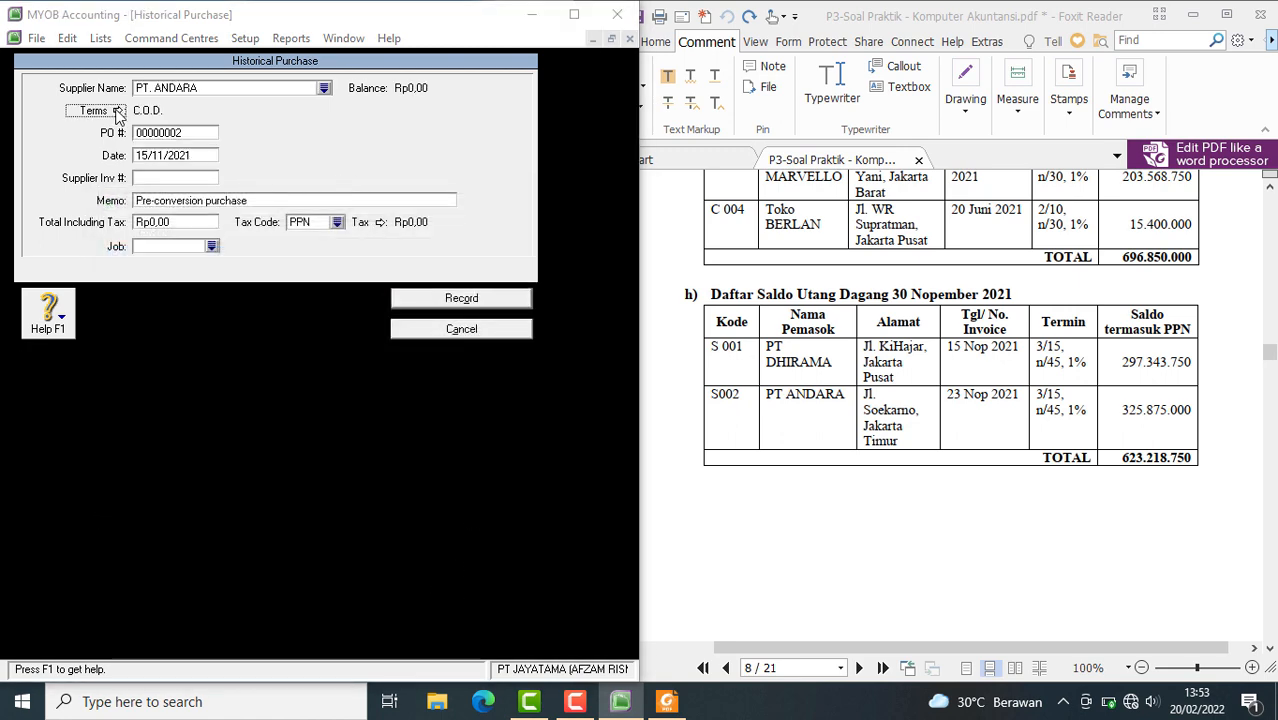
click(492, 234)
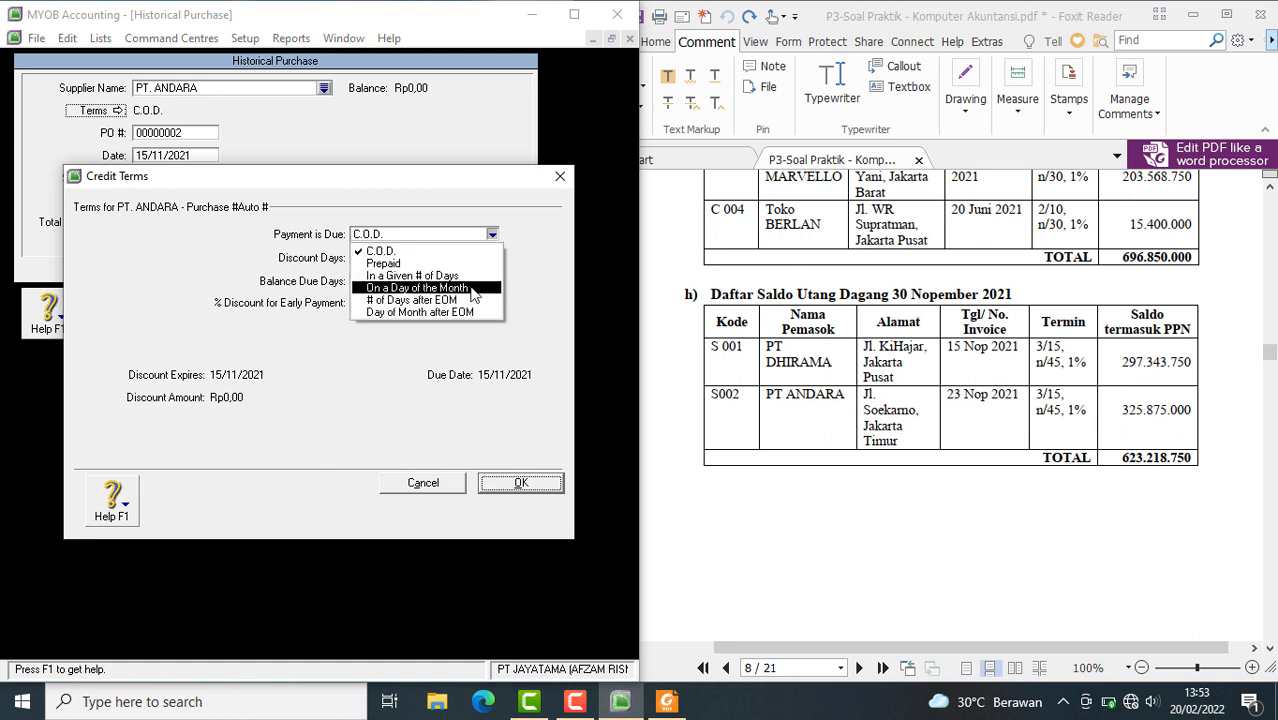
click(394, 266)
click(390, 257)
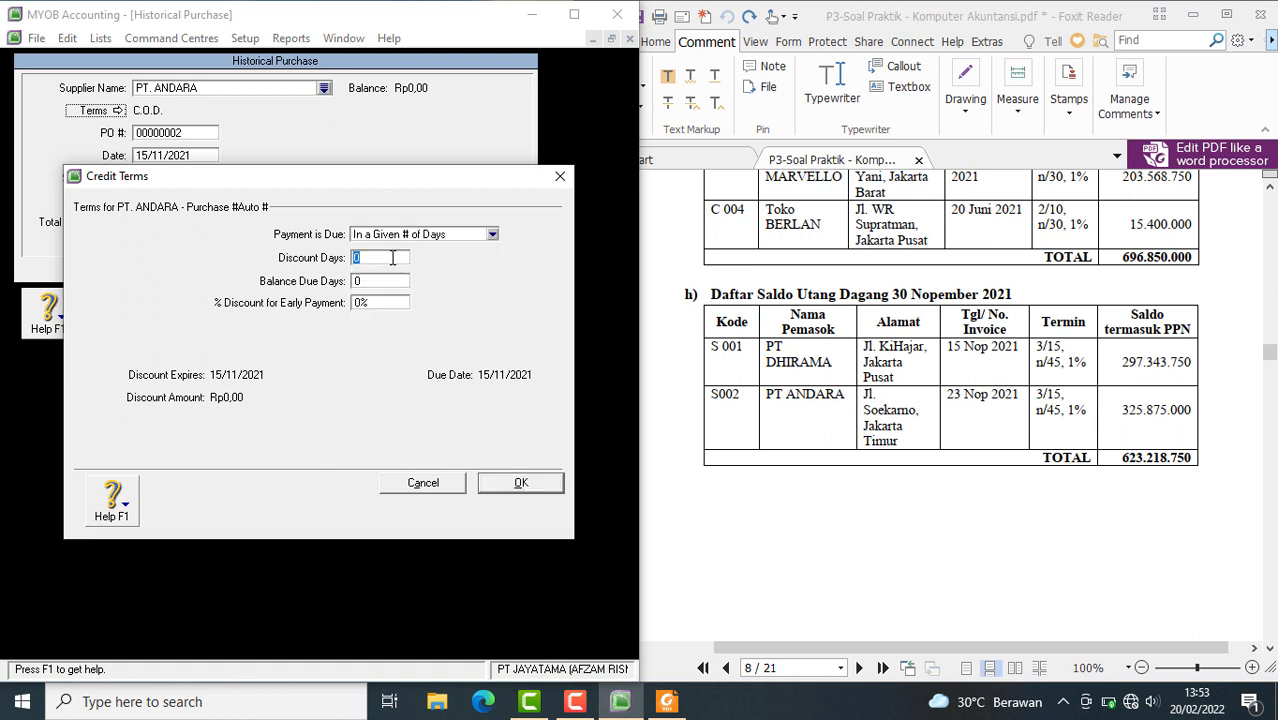
text(15)
click(366, 284)
text(45)
key(Tab)
text(3)
click(508, 481)
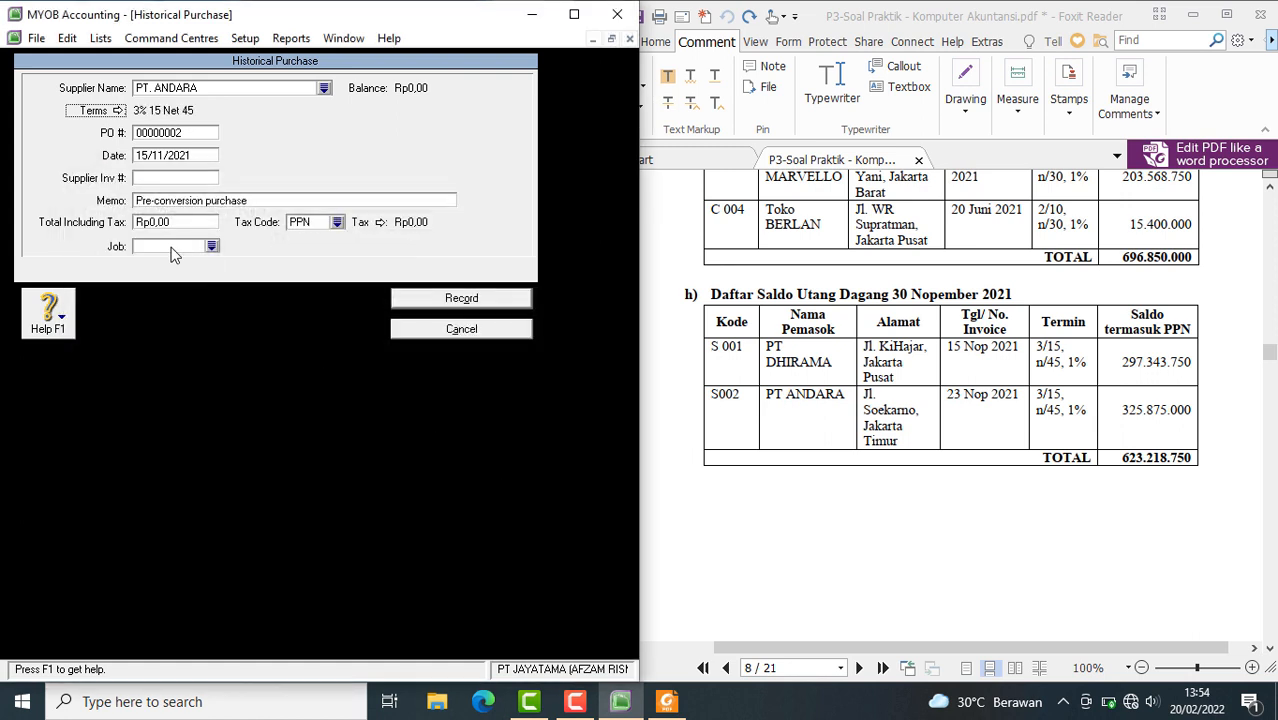
Enter PT. ANDARA's supplier code as the purchase order number and date the purchase 23/11/2021
click(167, 133)
text(S002)
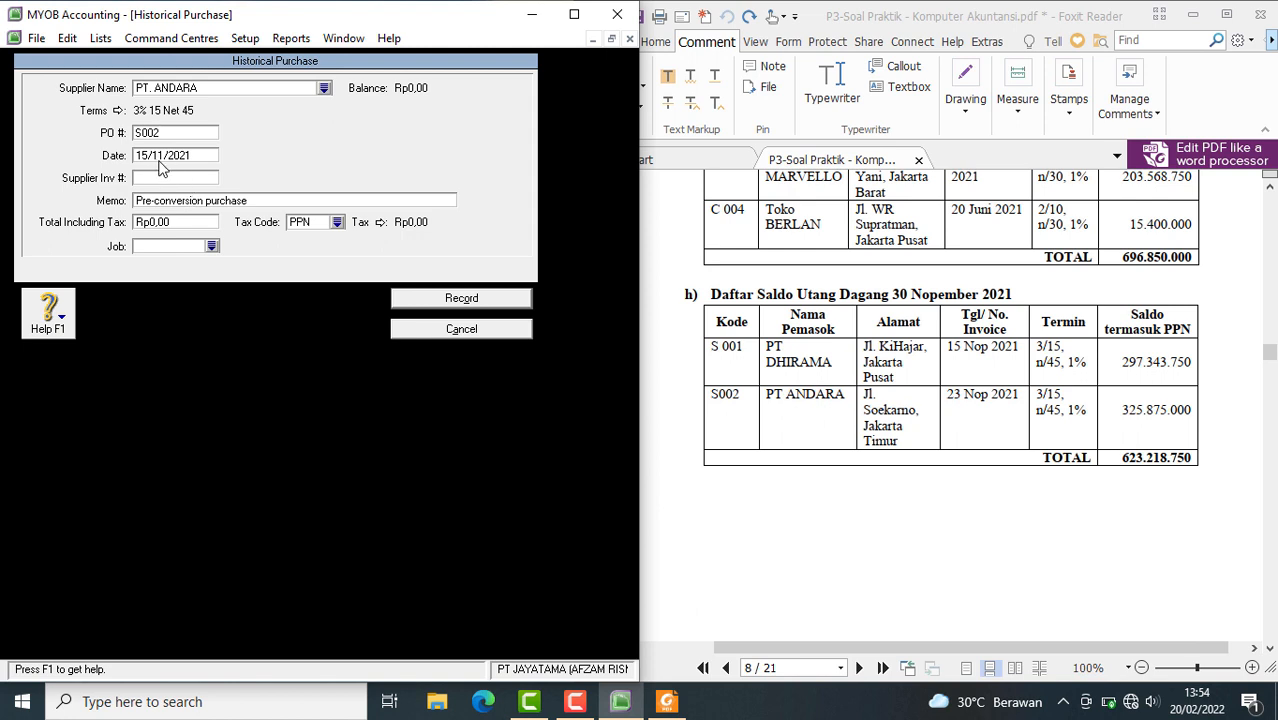
click(148, 157)
click(148, 157)
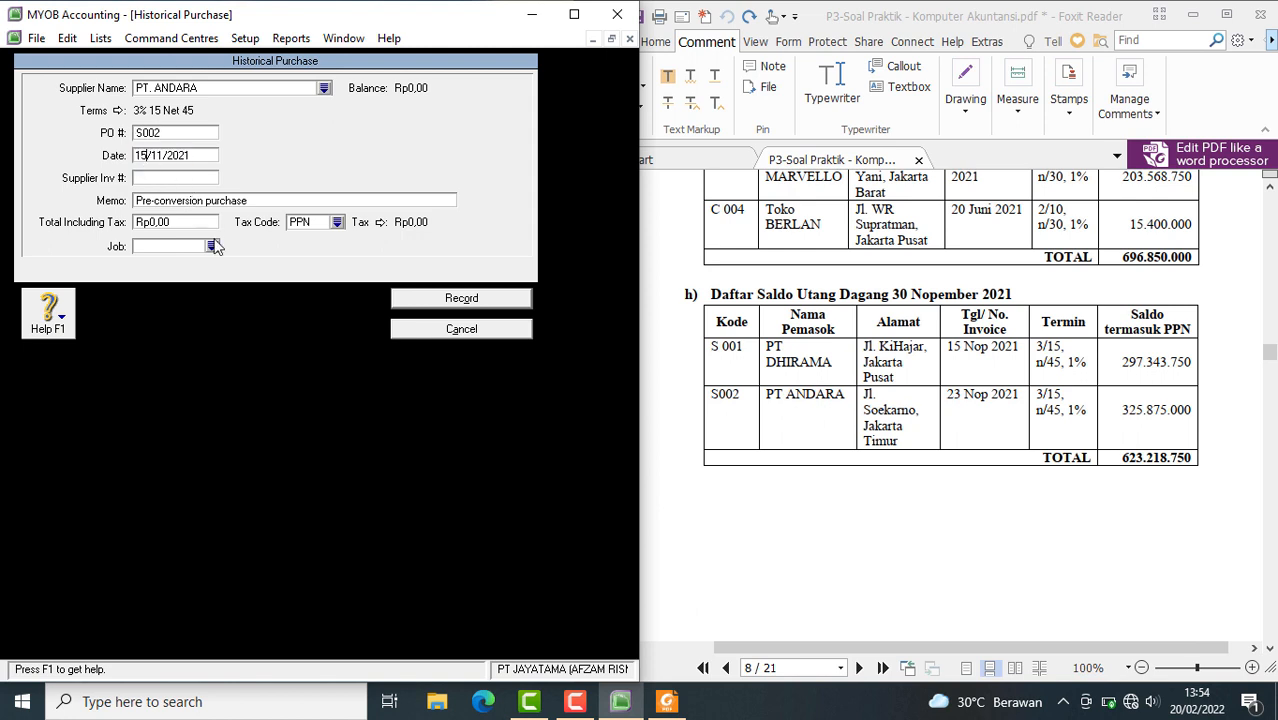
key(BackSpace)
key(BackSpace)
text(23)
Replace the PT. ANDARA purchase memo with the copied text SALDO AWAL UTANG and set the total including tax to Rp325.875.000
click(160, 199)
right_click(160, 199)
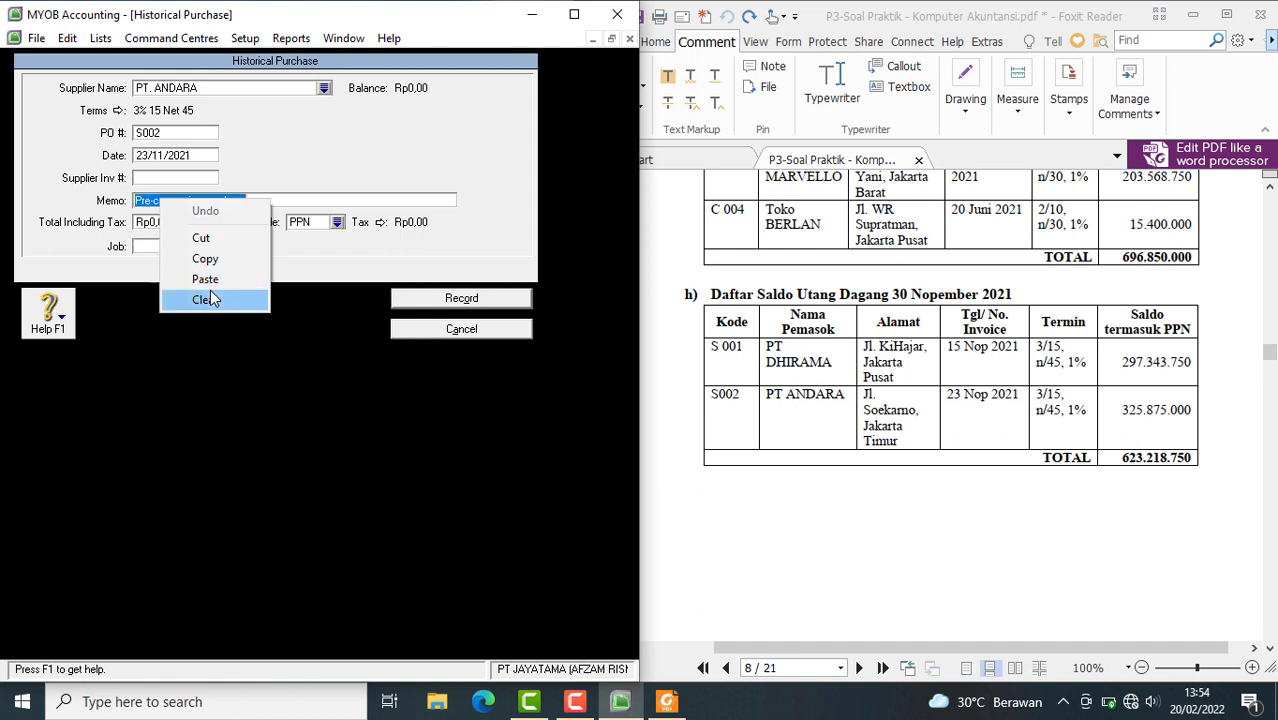
click(205, 276)
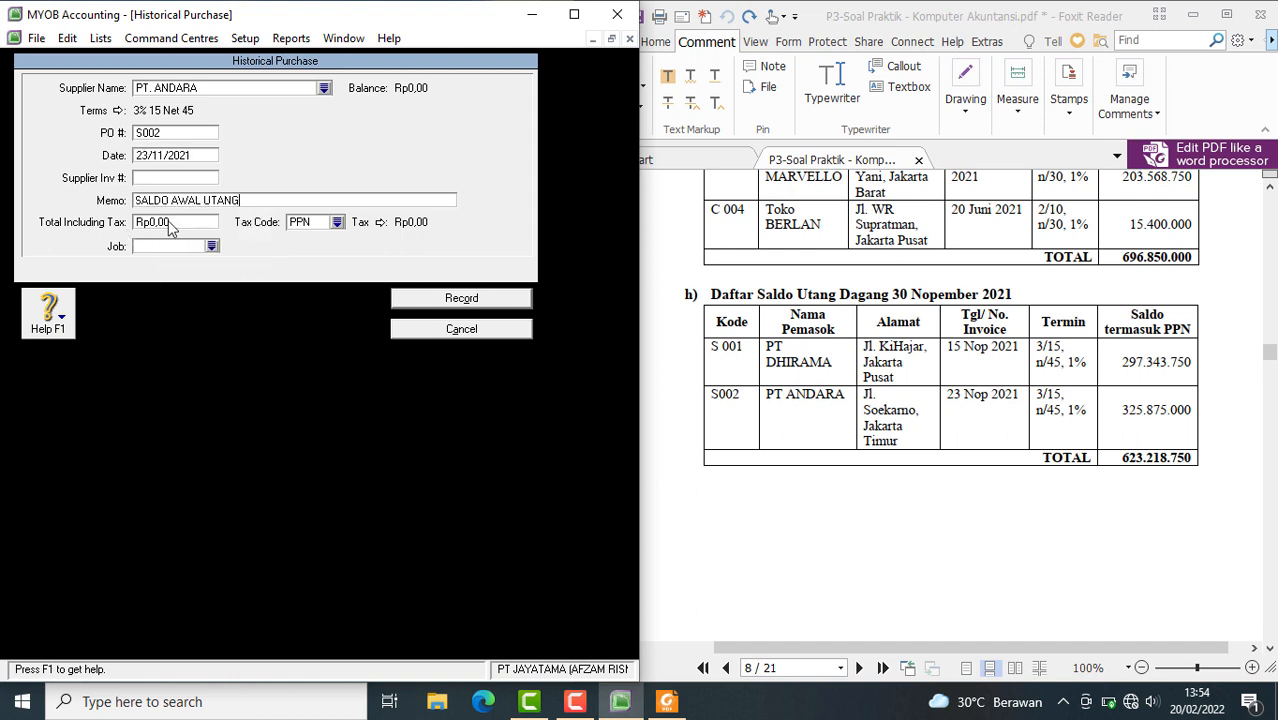
click(174, 224)
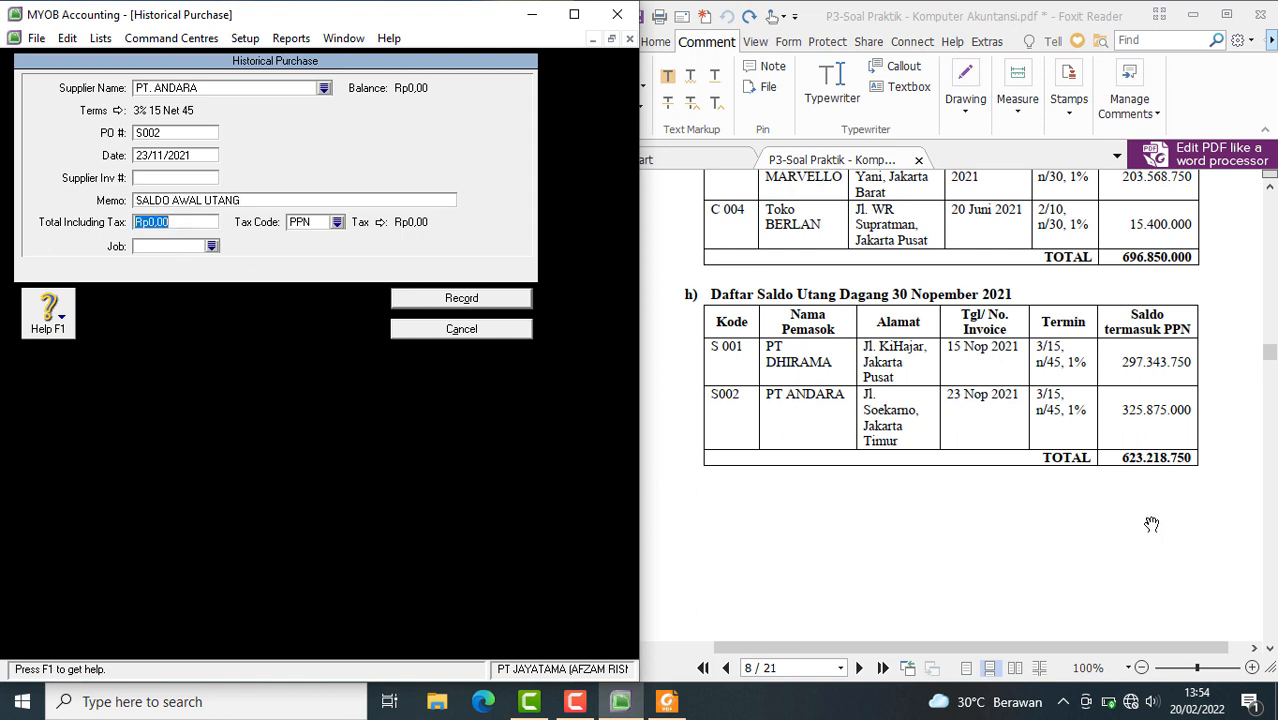
text(325.875.00)
key(Tab)
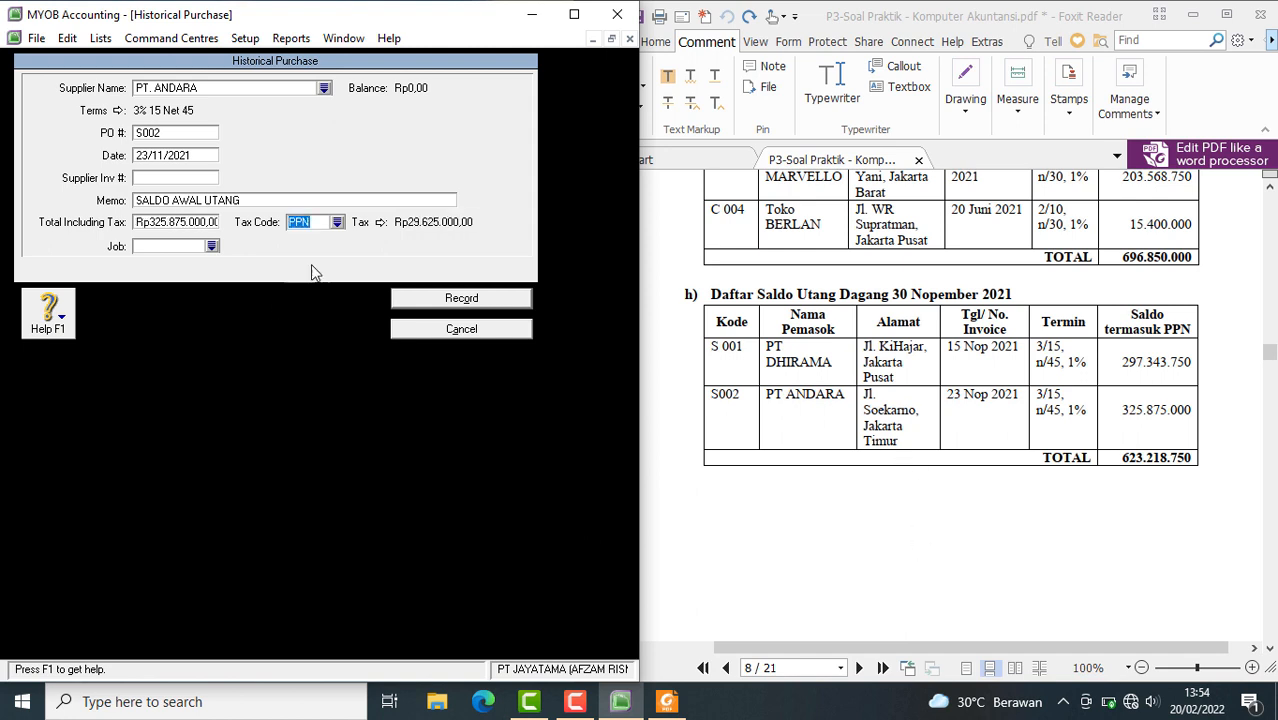
Change the tax code of the PT. ANDARA purchase to N-T (Tidak Kena Pajak), record the purchase and dismiss the notices
click(337, 226)
text(N-T)
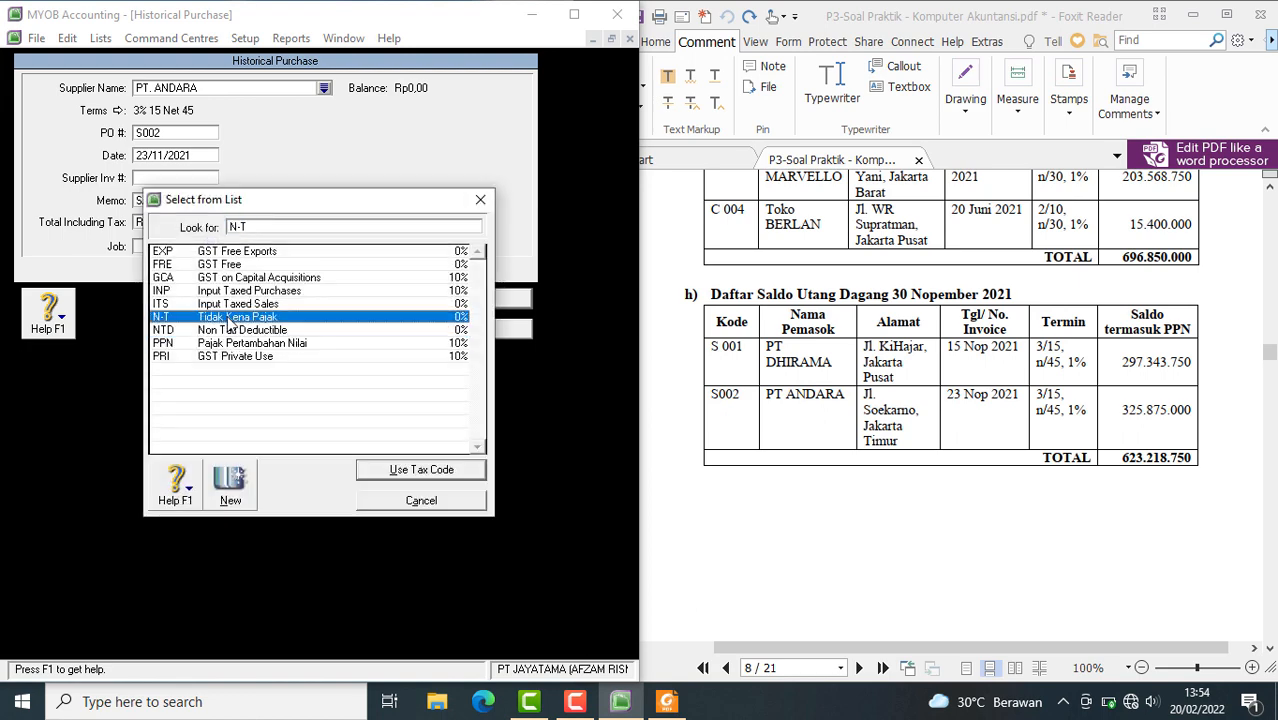
click(435, 471)
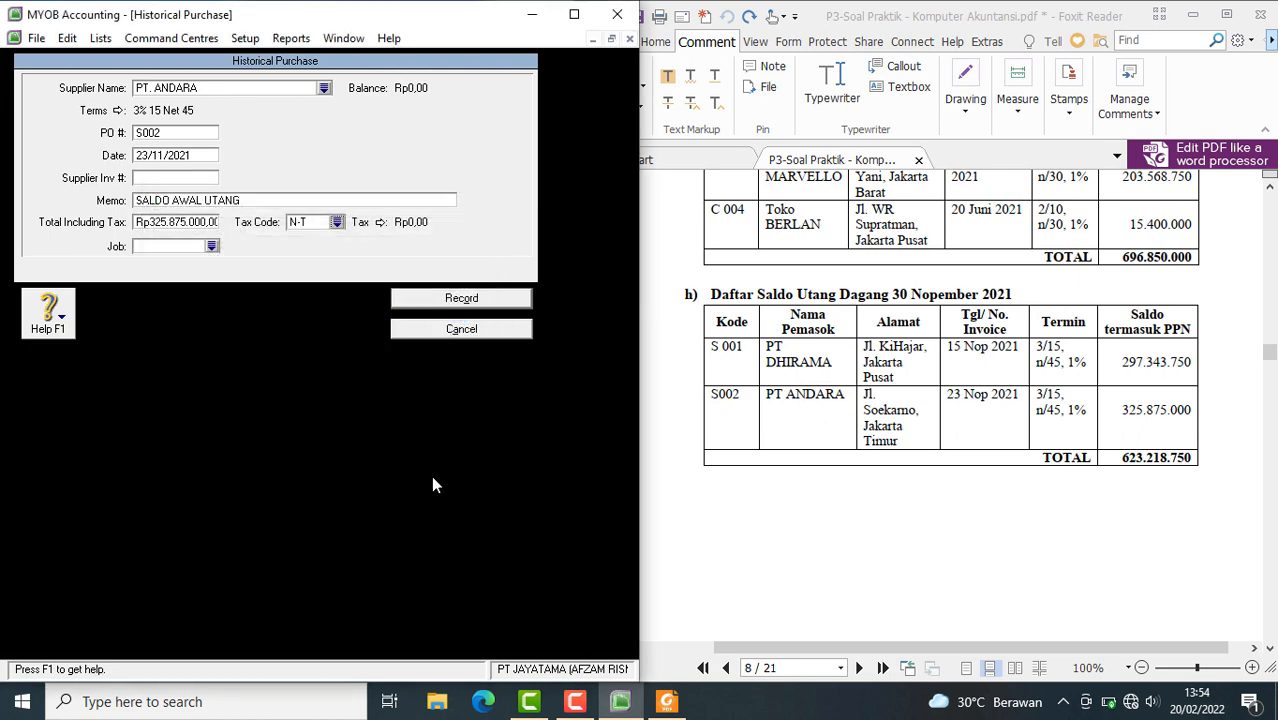
click(447, 302)
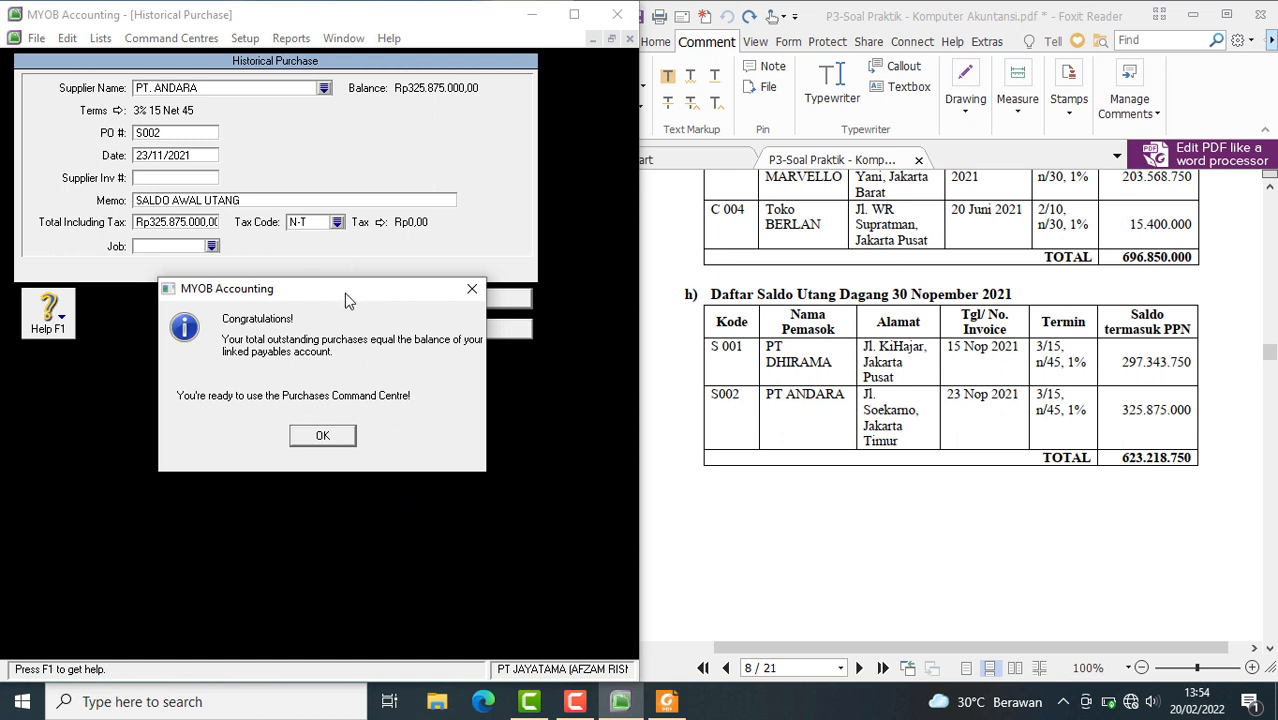
click(338, 440)
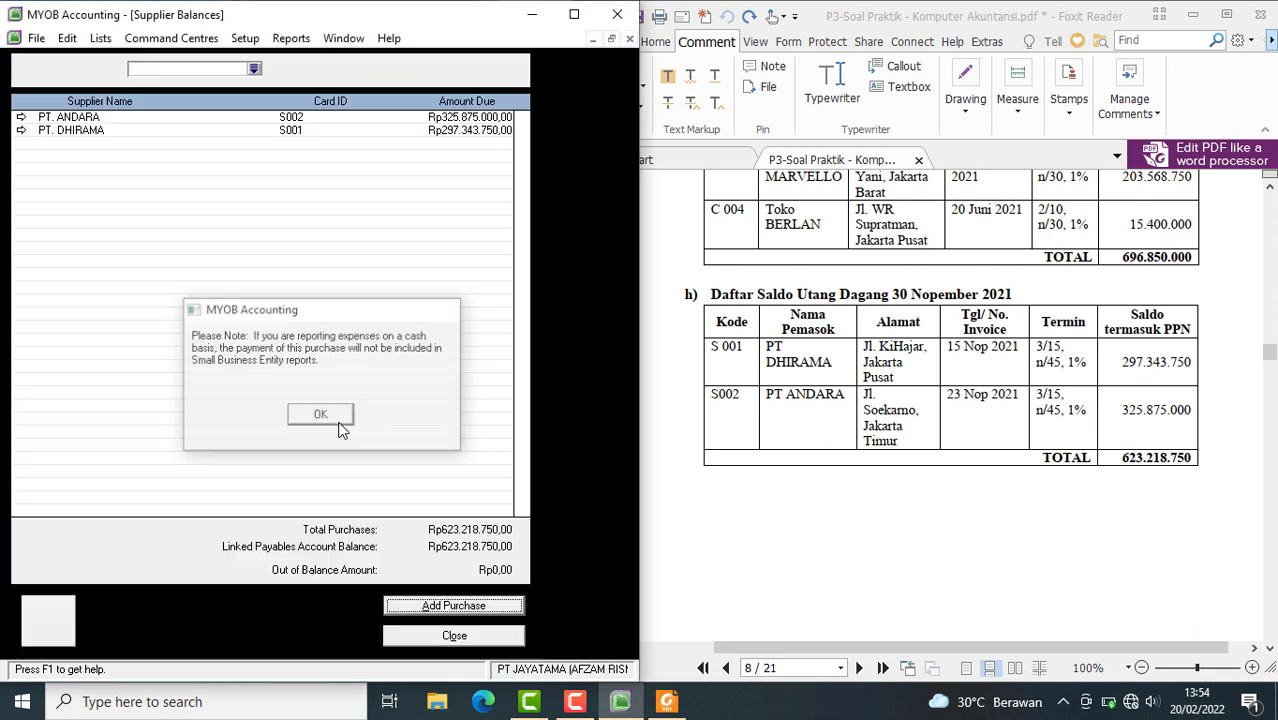
click(338, 420)
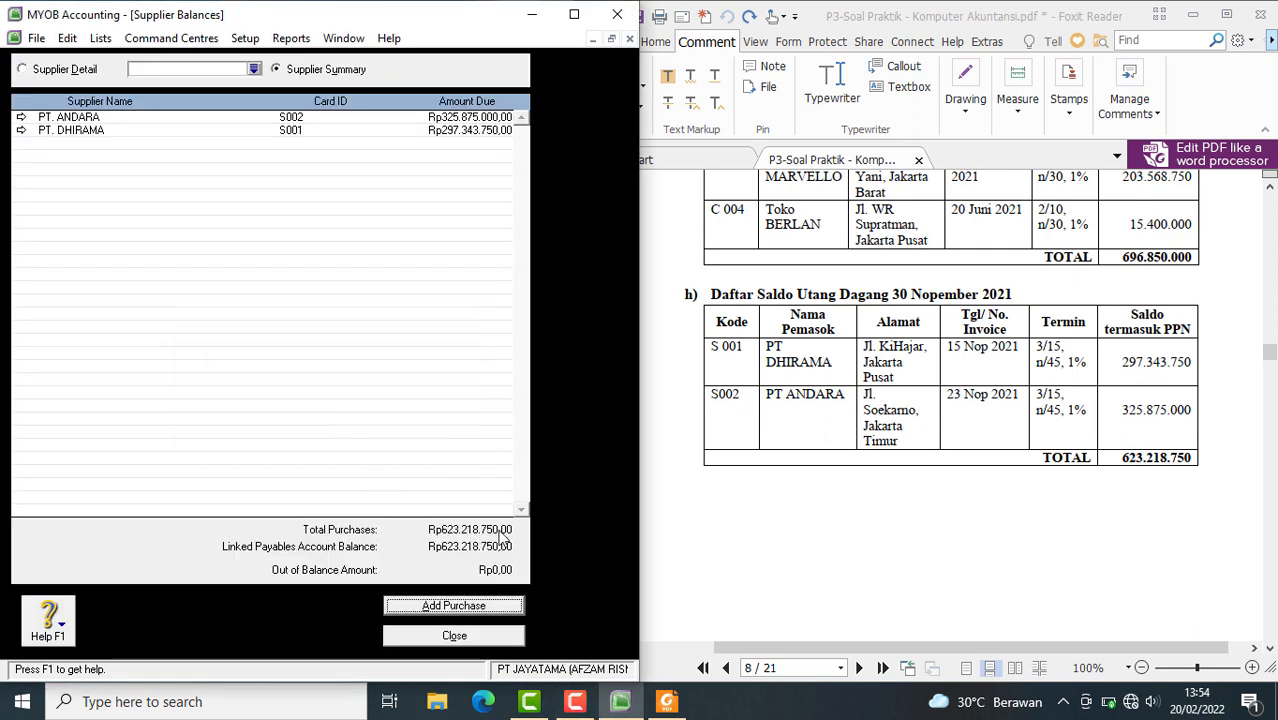
Check the Accounts Payable entry in the PDF's trial balance and find the merchandise inventory list (Daftar Persediaan Barang Dagang)
scroll(896, 544, up, 15)
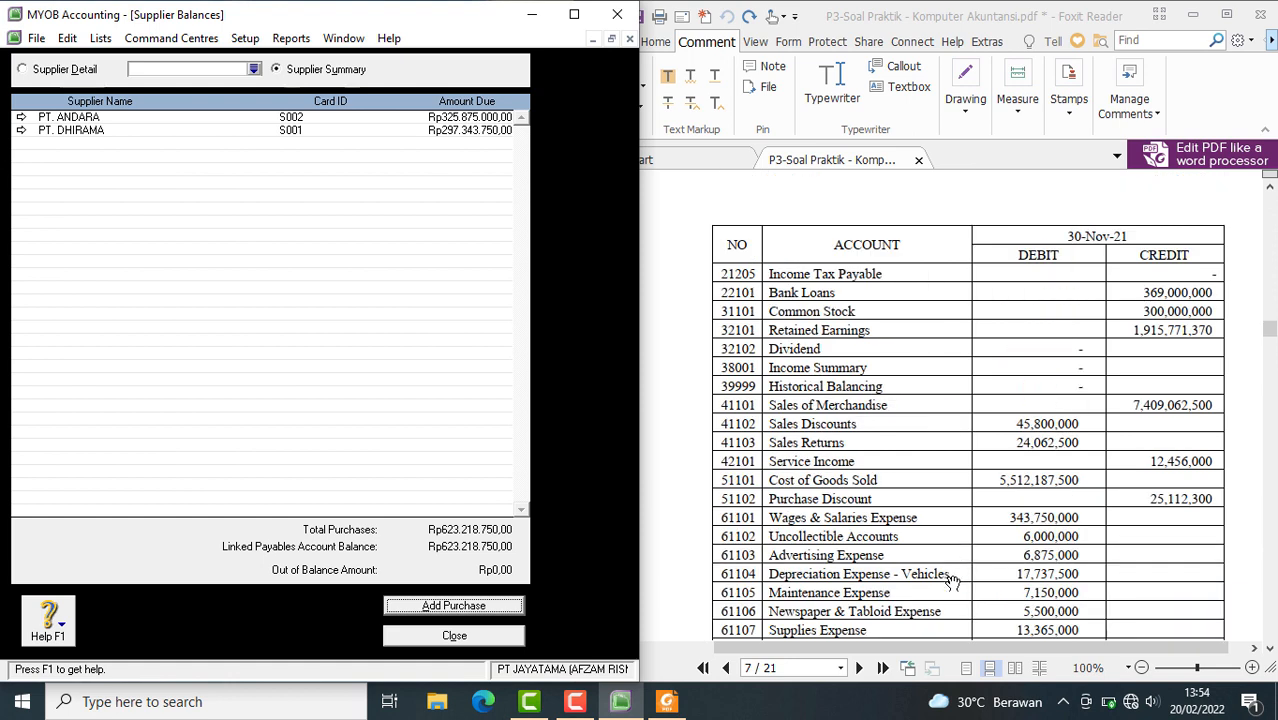
scroll(951, 580, up, 5)
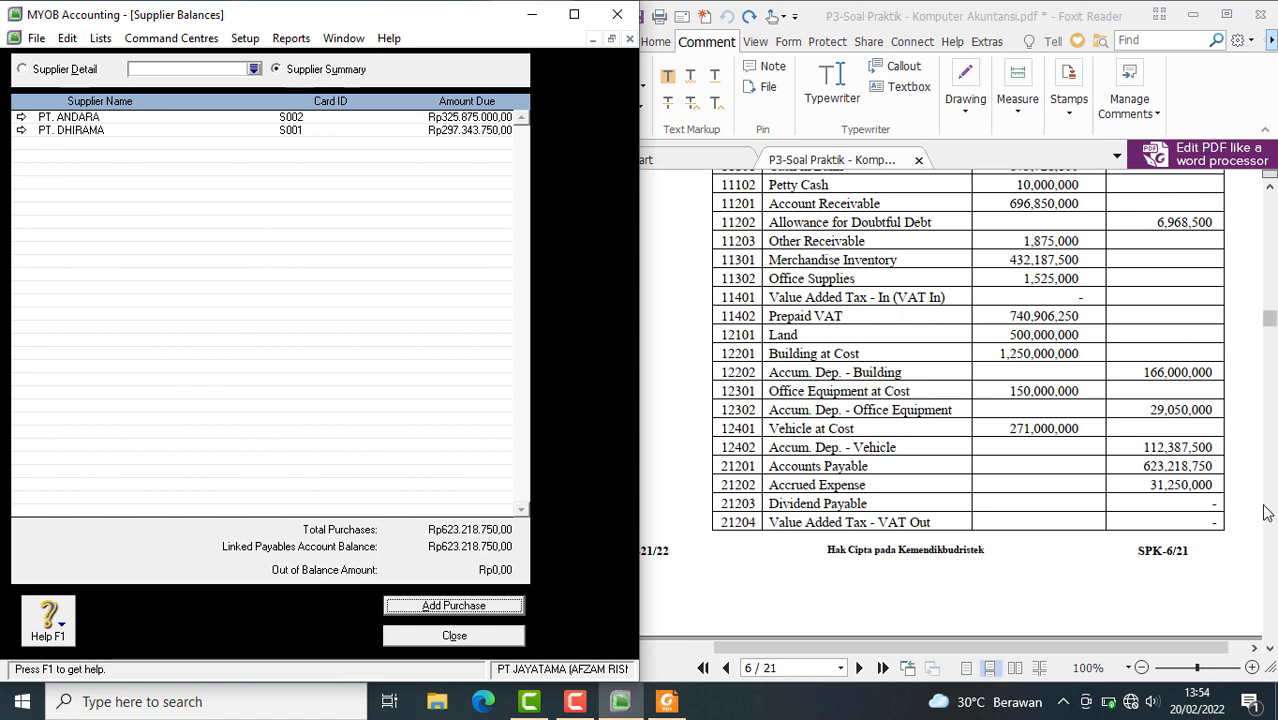
scroll(992, 488, down, 10)
scroll(992, 491, down, 15)
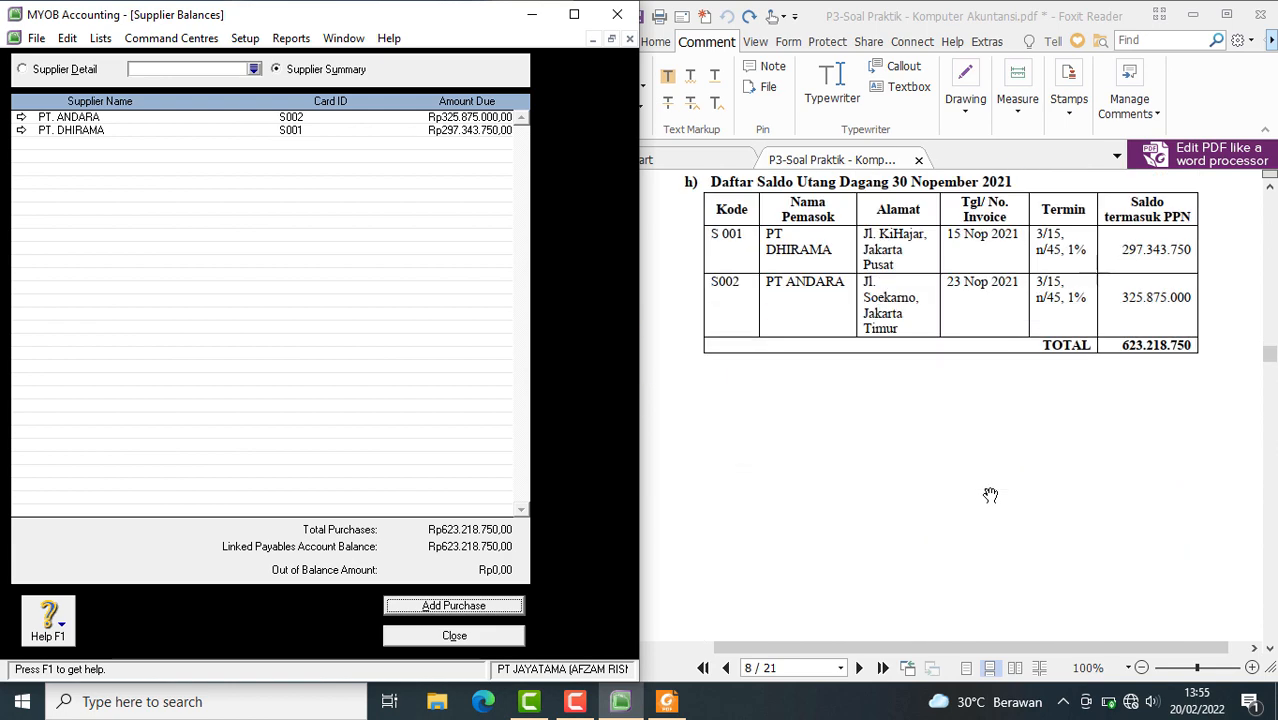
scroll(990, 498, up, 5)
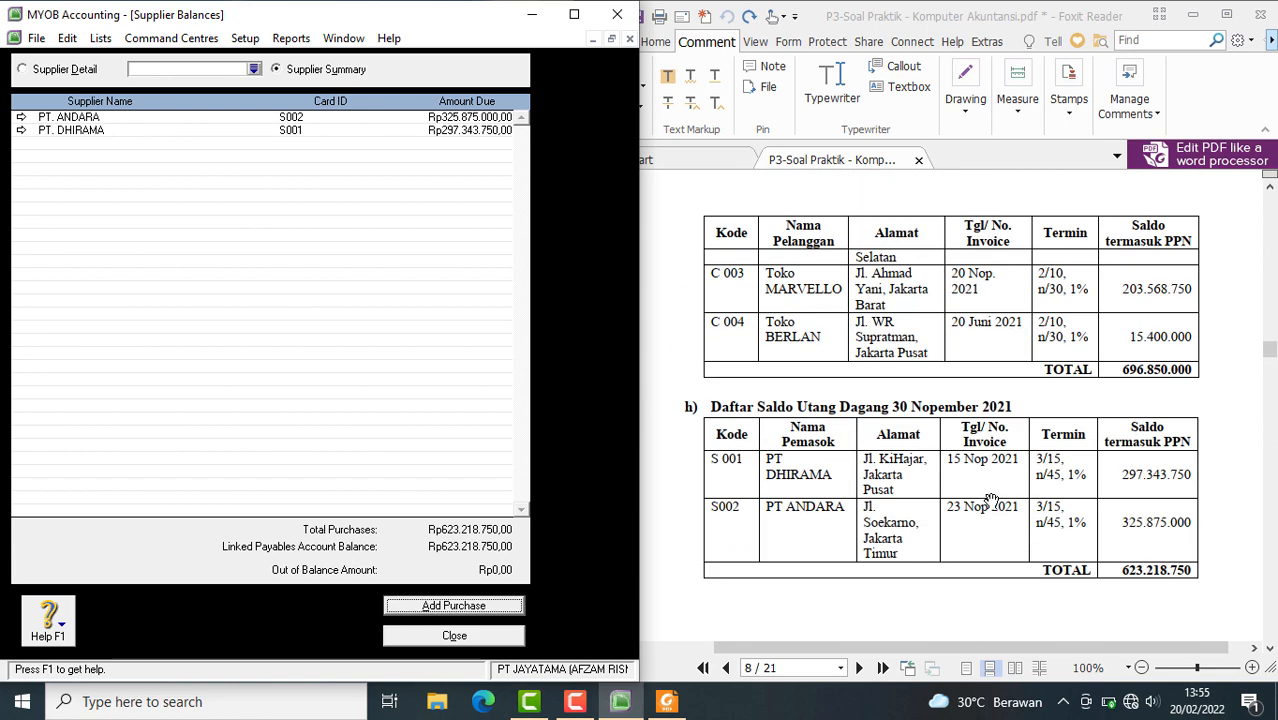
scroll(990, 500, up, 6)
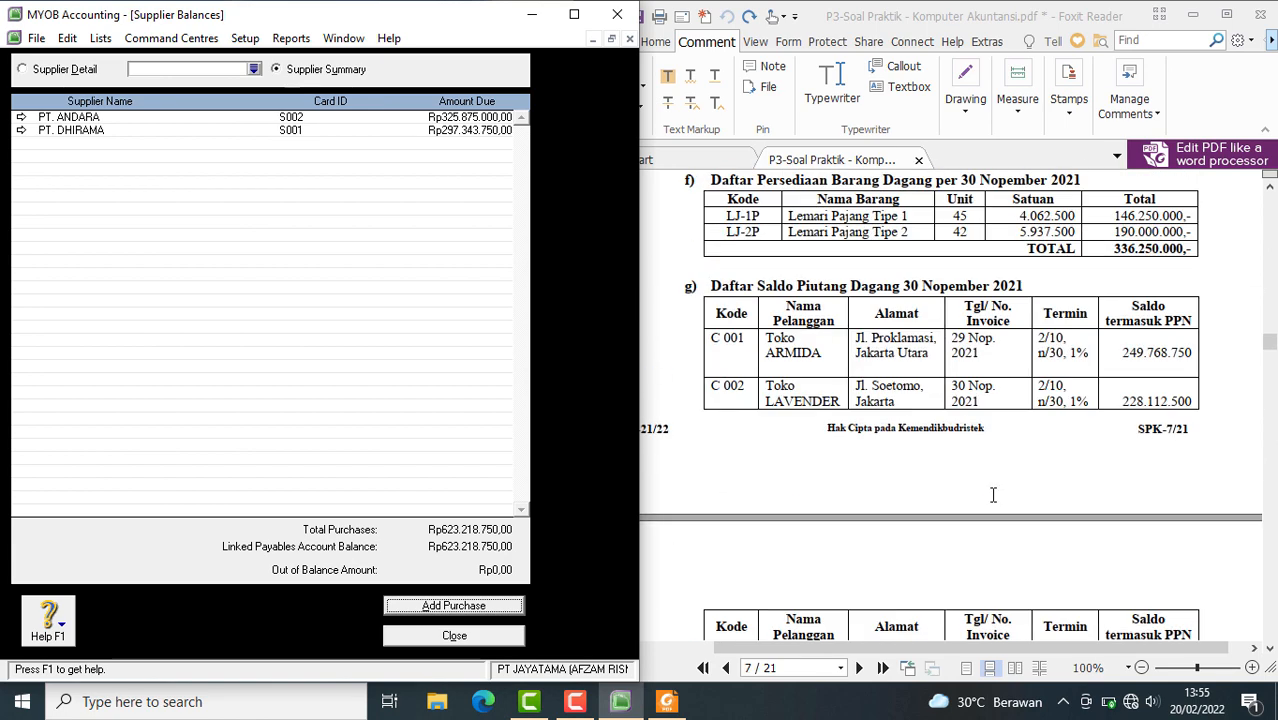
scroll(993, 495, up, 2)
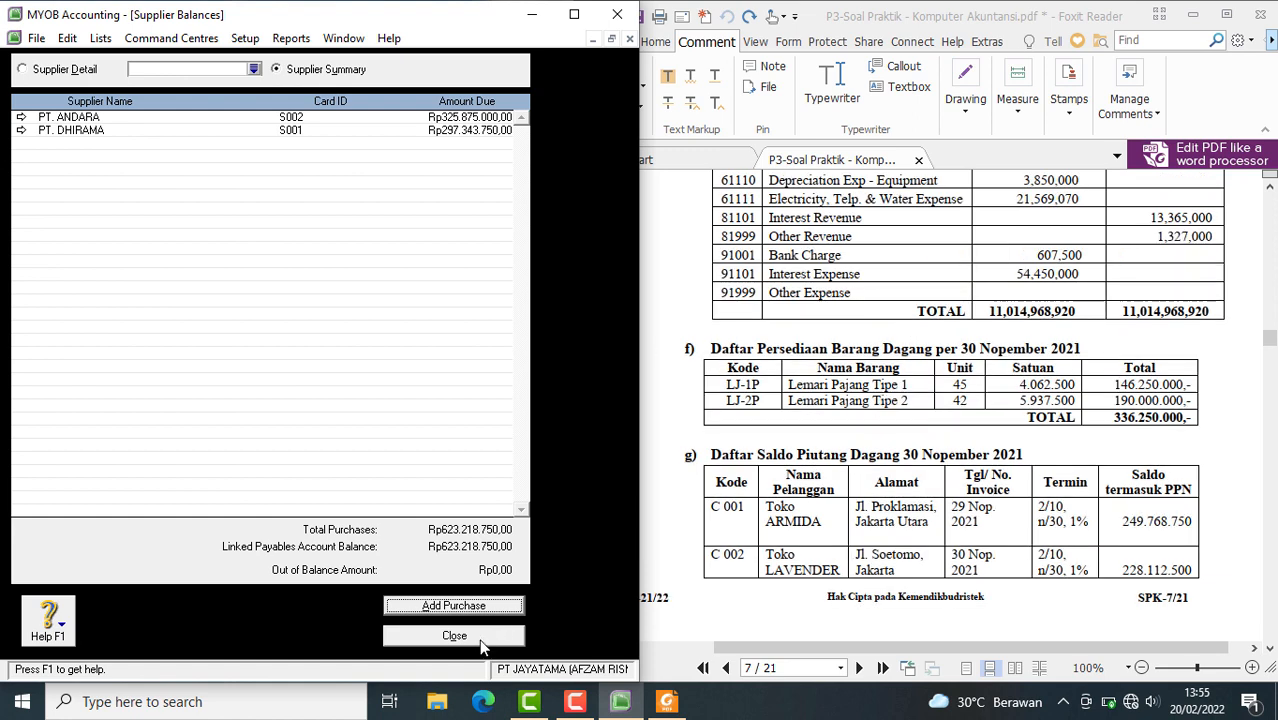
Close the supplier balances and start a new item from the inventory's Items List
click(454, 636)
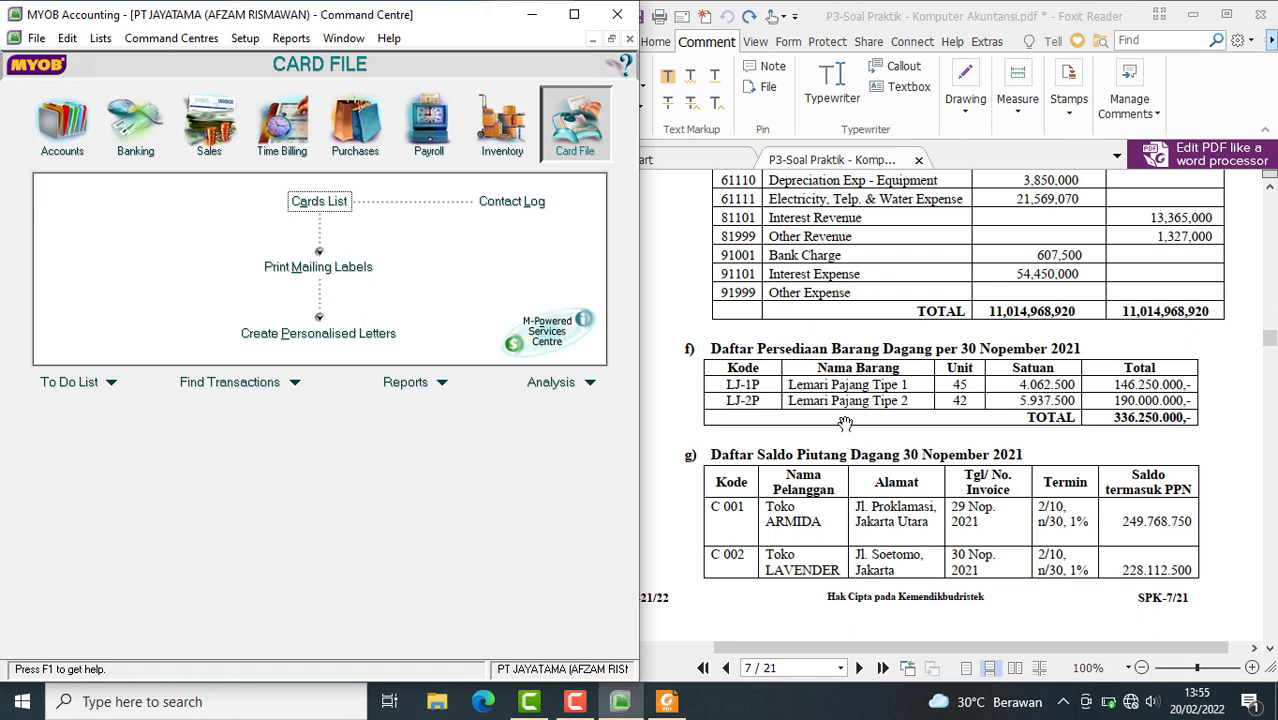
click(504, 160)
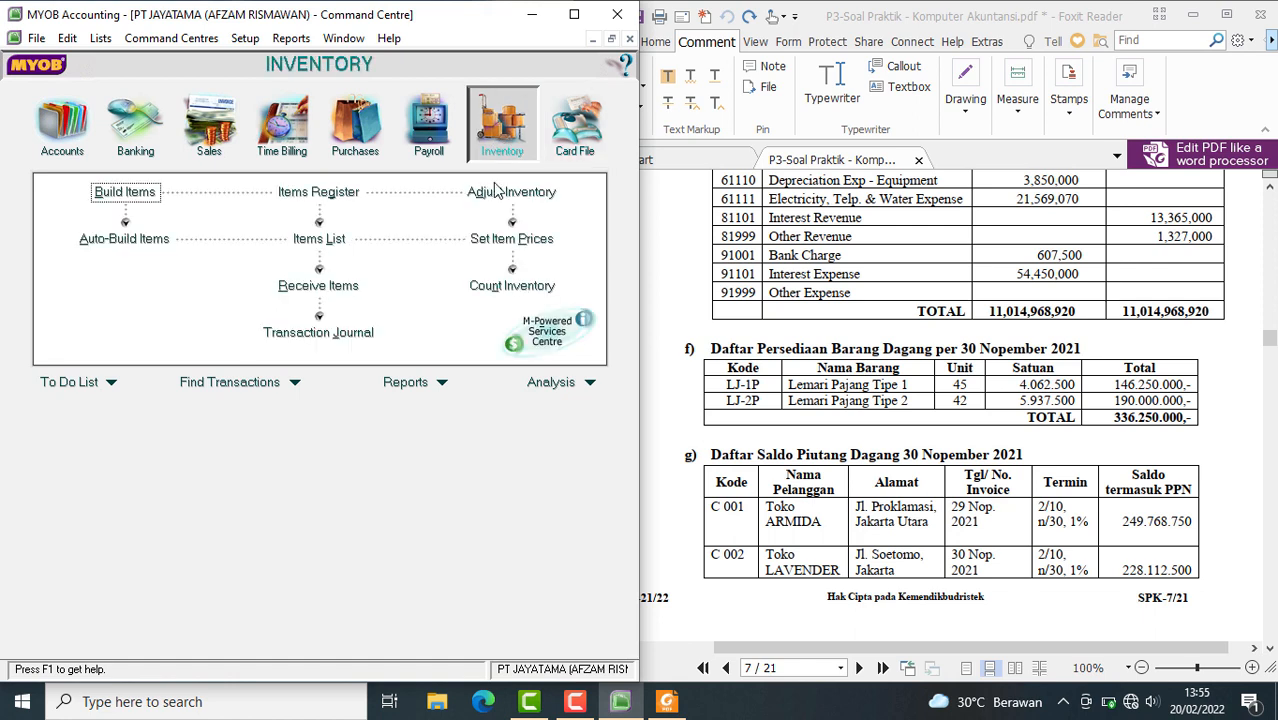
click(325, 240)
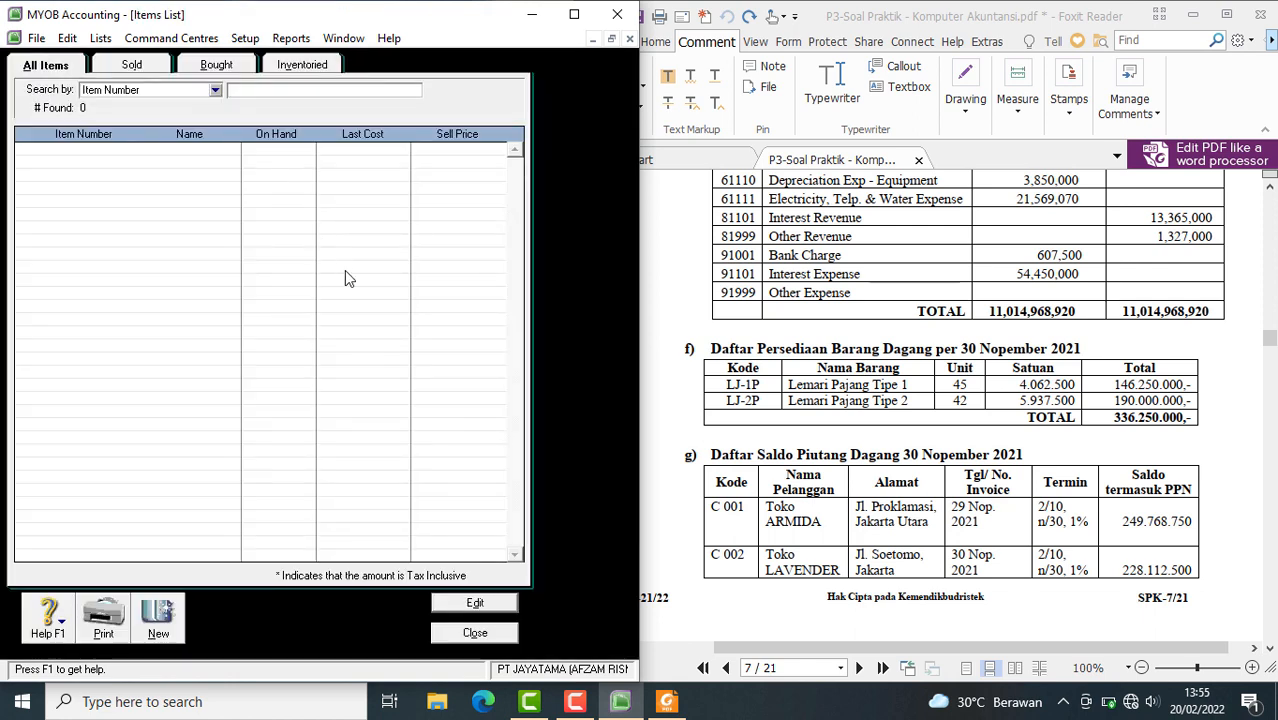
click(166, 627)
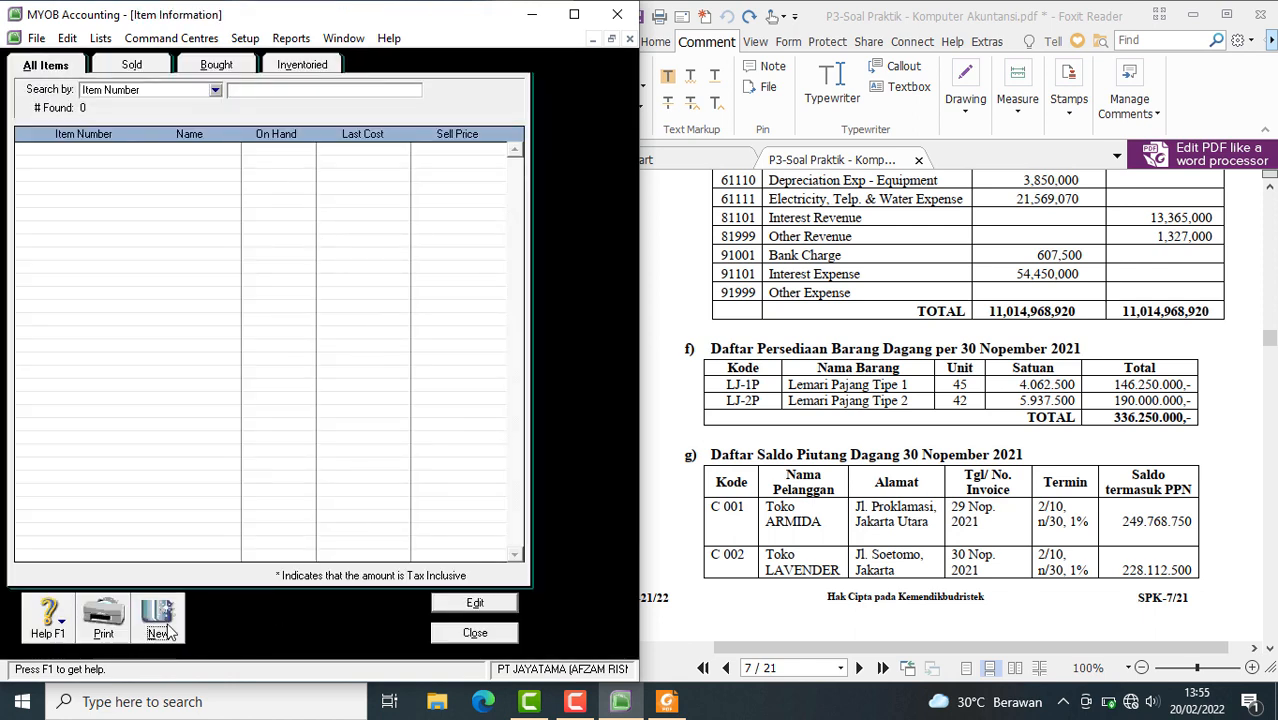
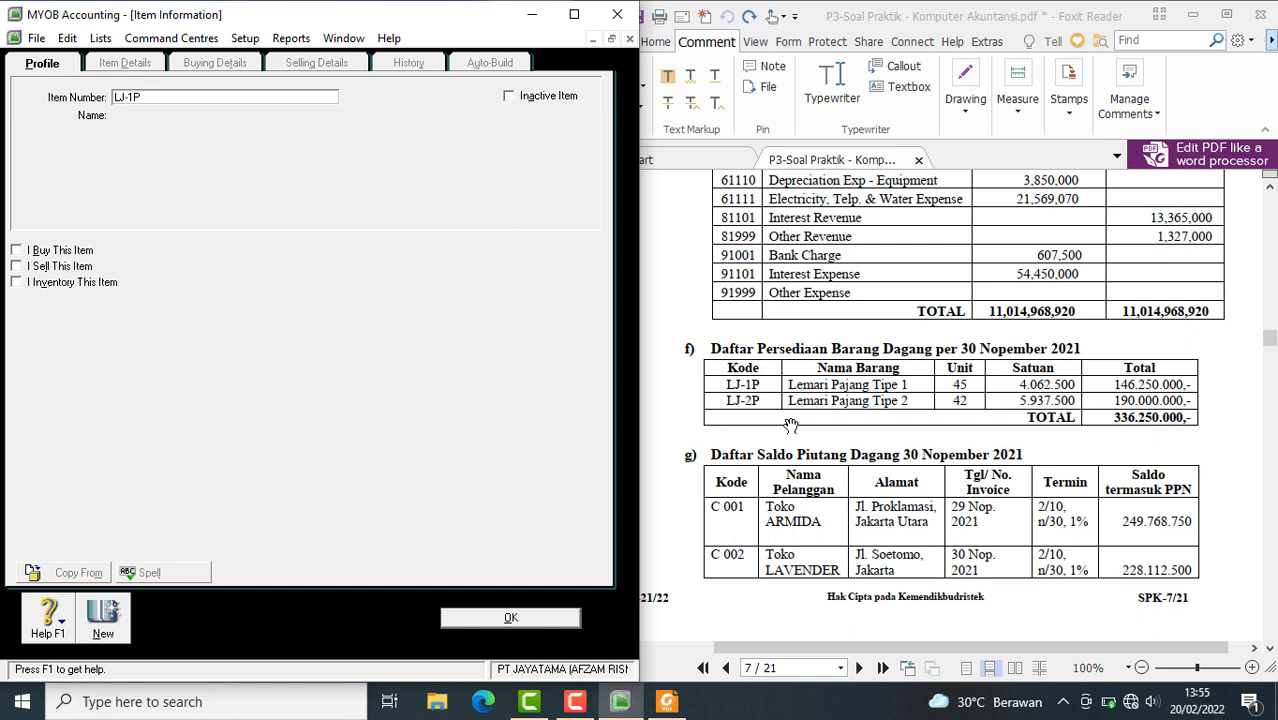
Name item LJ-1P Lemari Panjang Tipe 1 and mark it as bought, sold and inventoried
key(Tab)
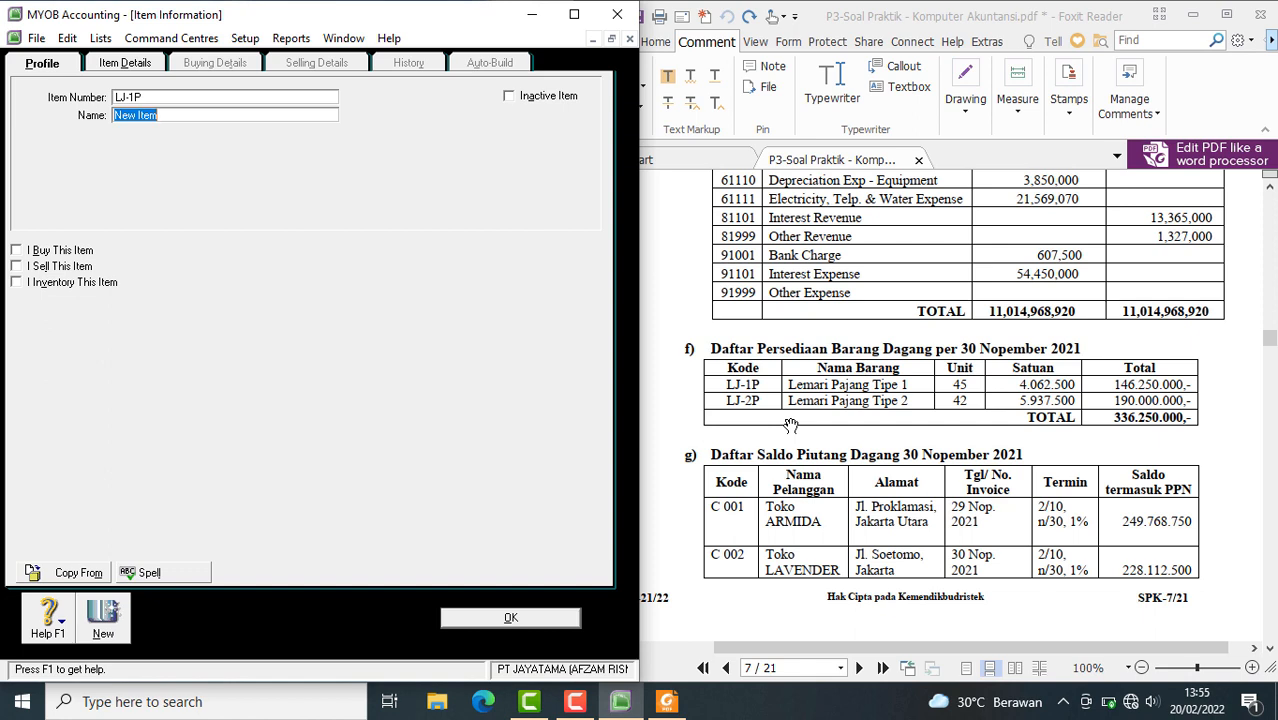
text(Lemari Panjang Tipe 1)
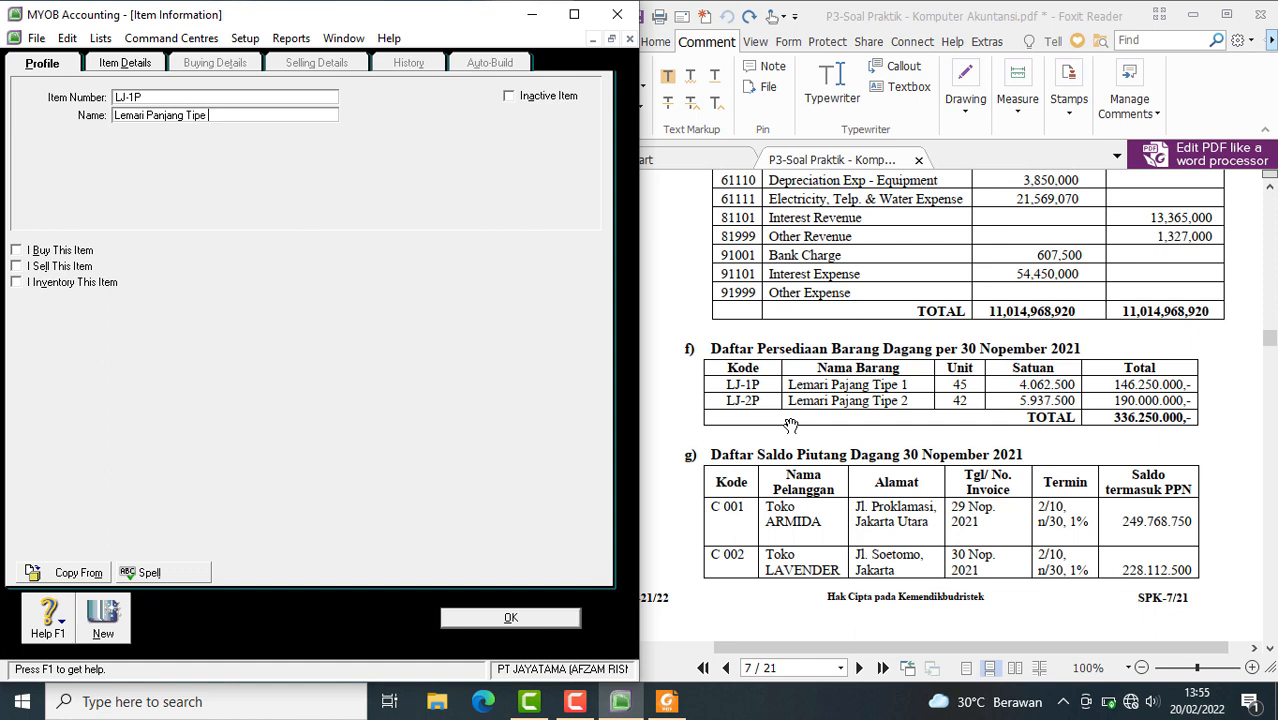
click(28, 251)
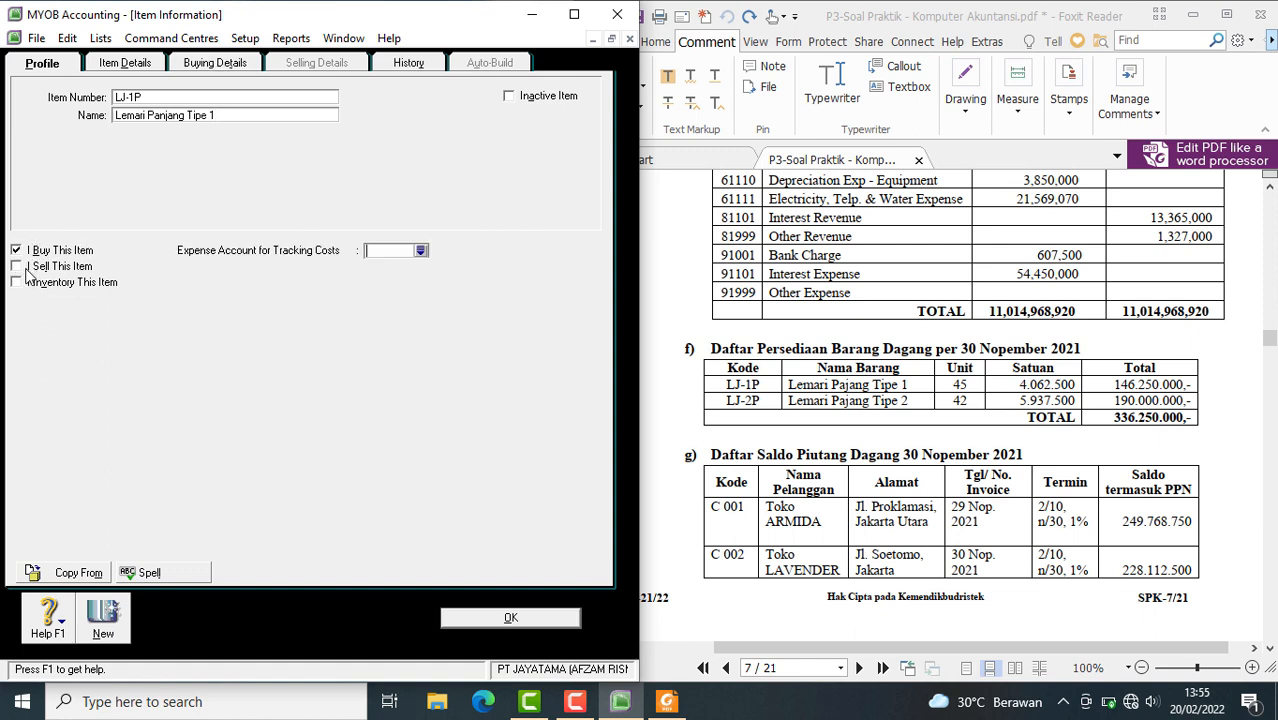
click(40, 266)
click(72, 282)
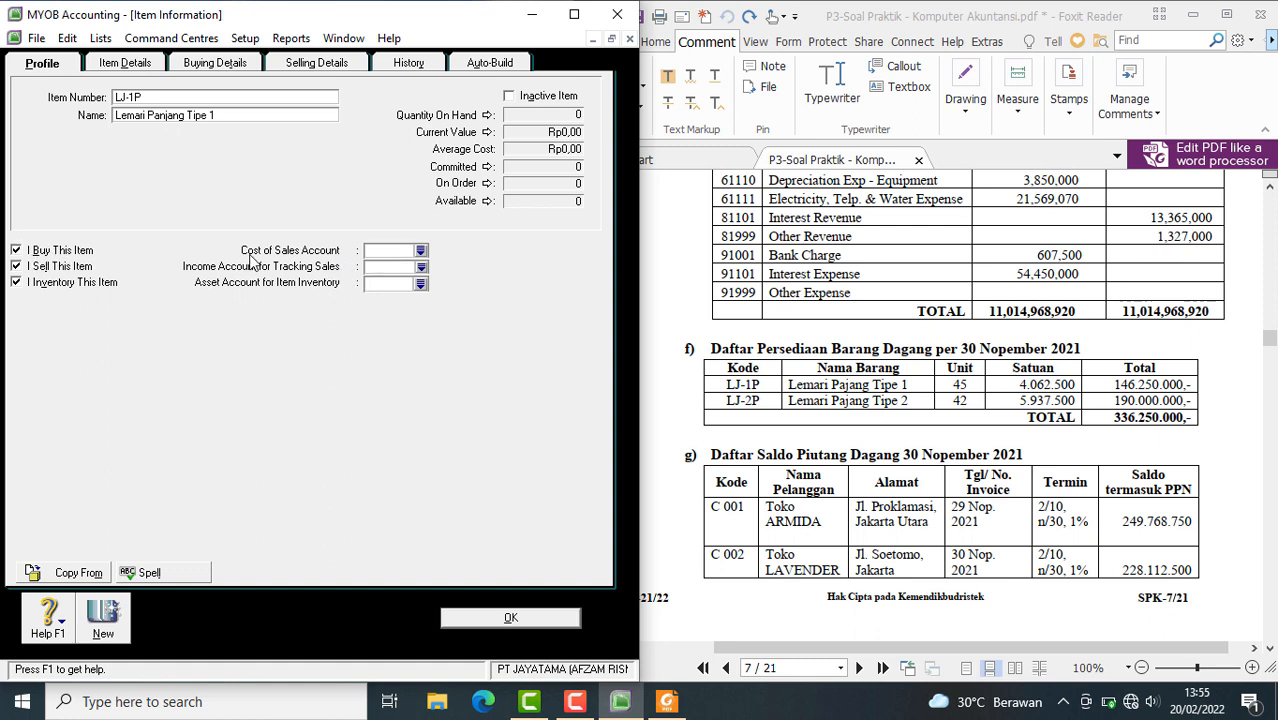
Link LJ-1P to cost of sales account 5-1101, income account 4-1101 and inventory asset account 1-1301 Merchandise Inventory
click(420, 251)
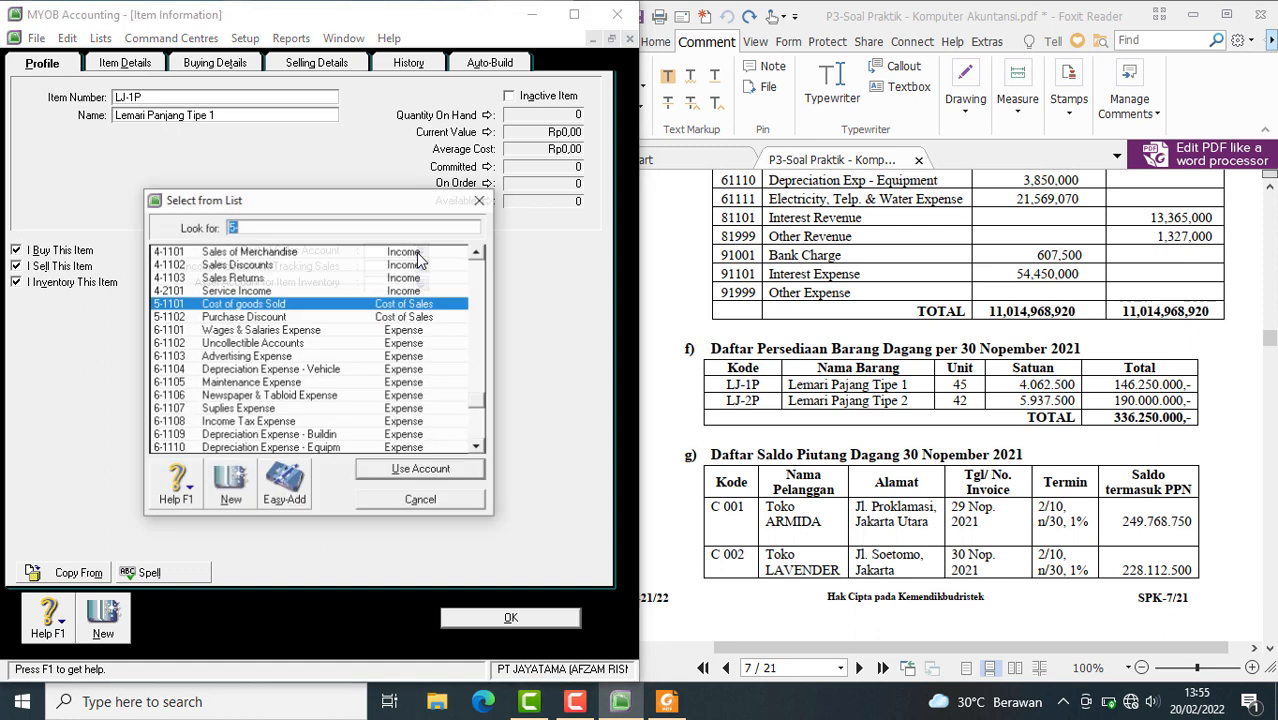
click(414, 508)
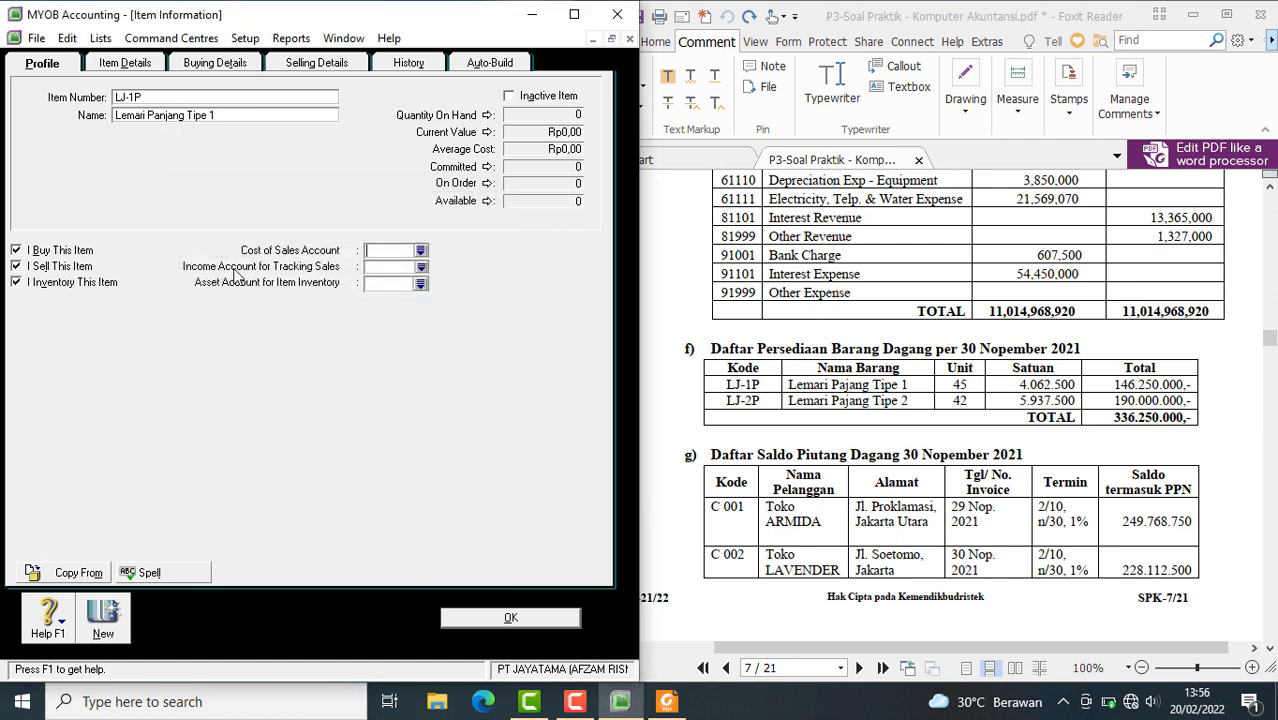
click(420, 251)
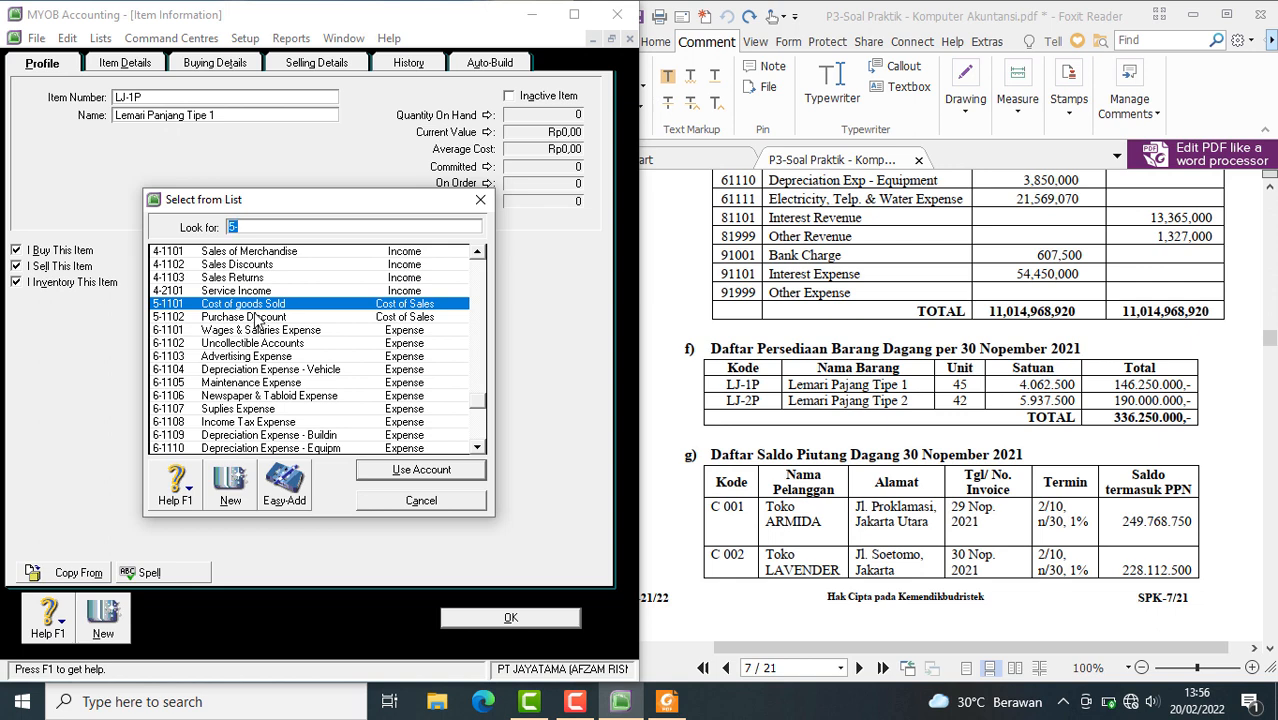
click(400, 472)
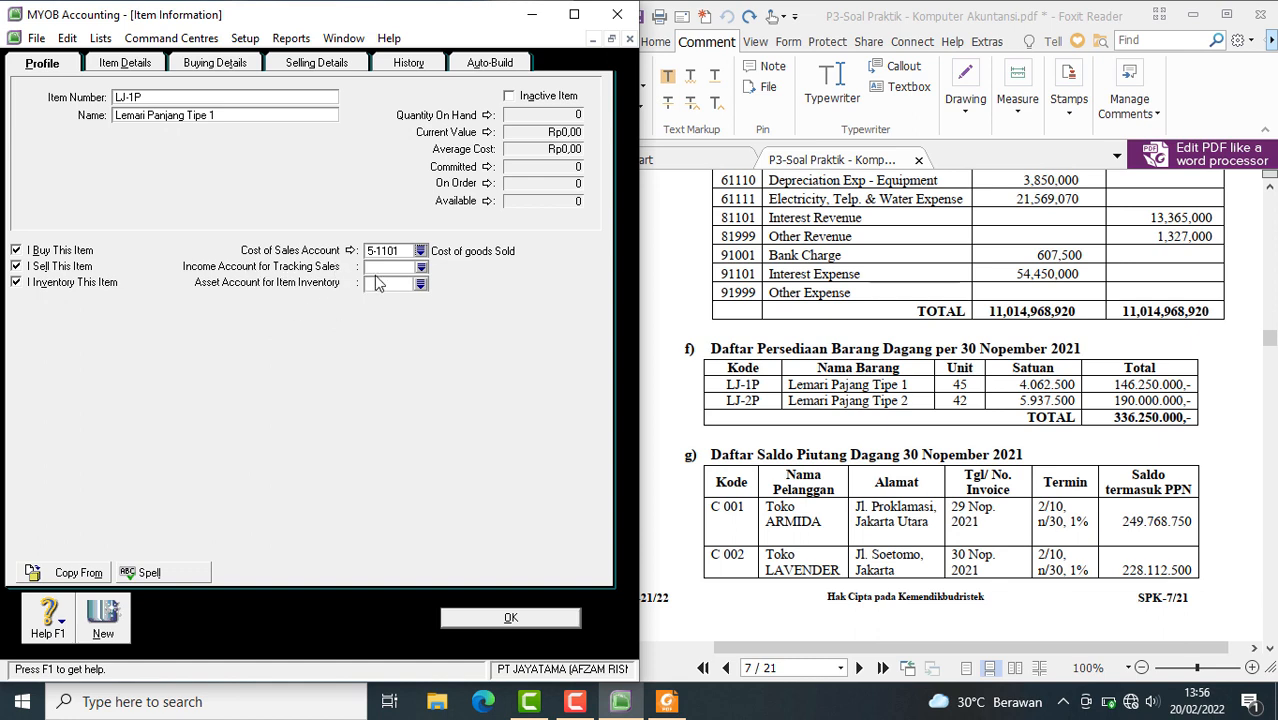
click(421, 268)
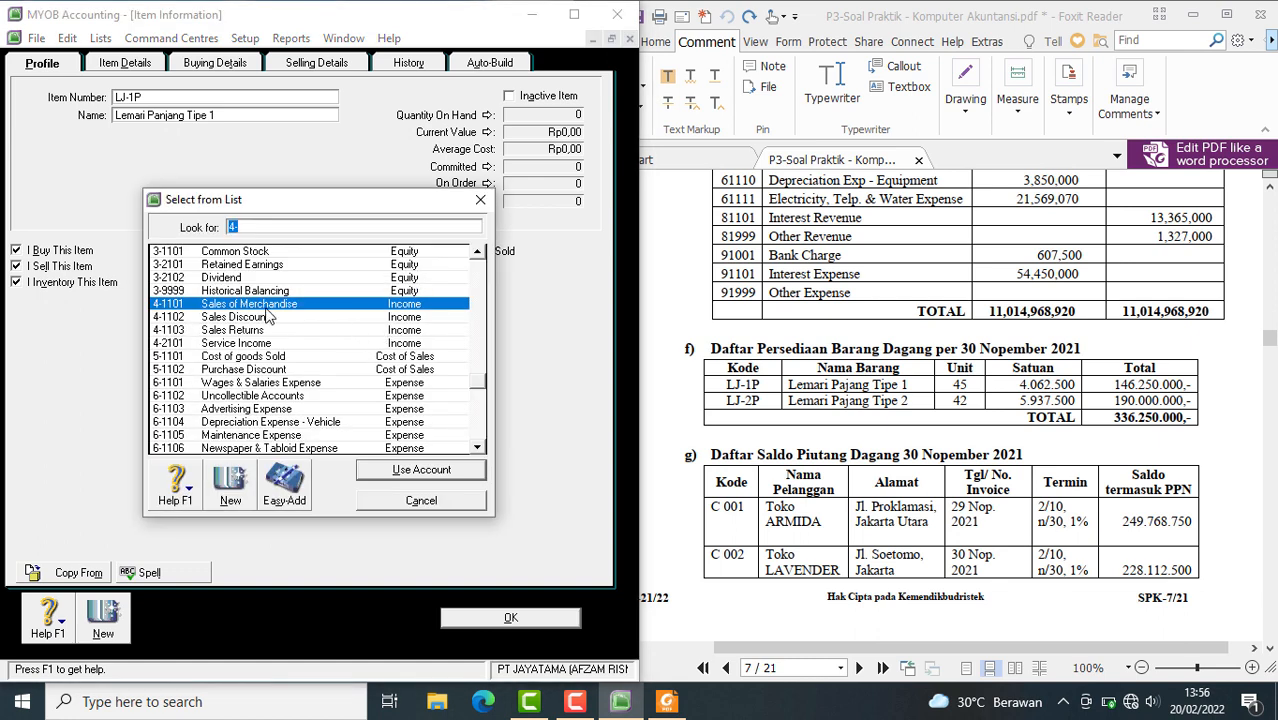
click(419, 472)
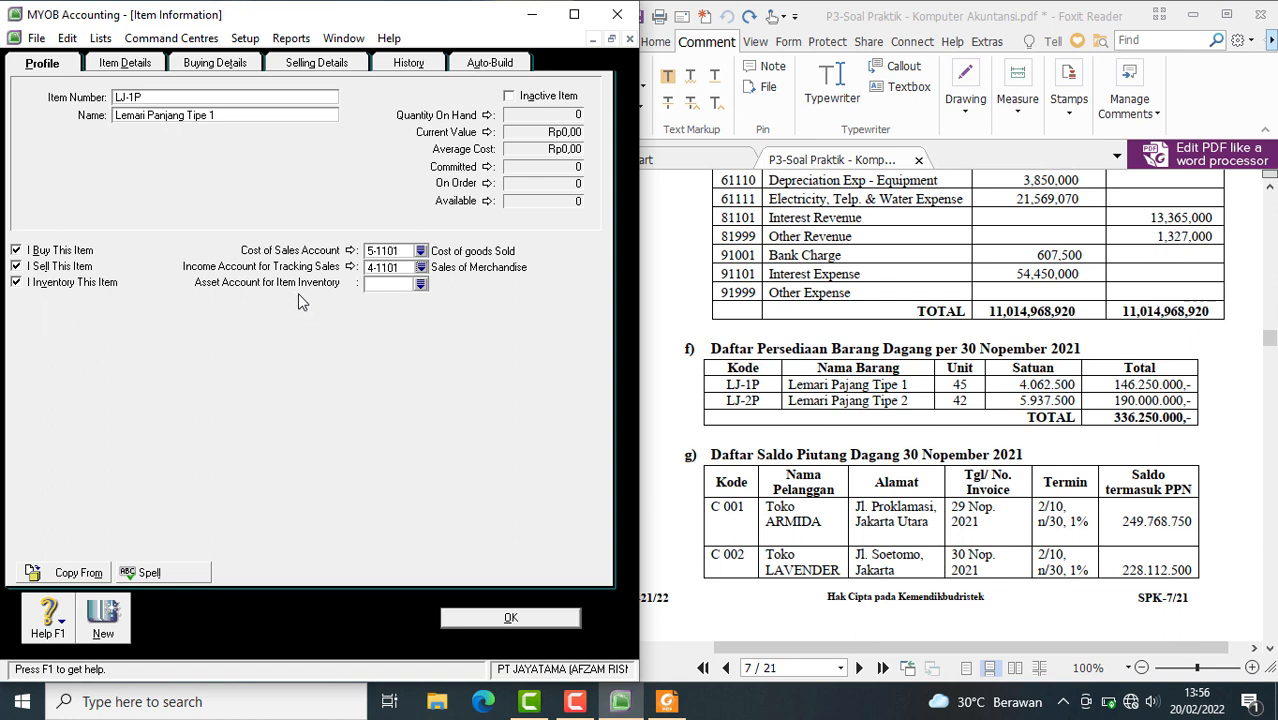
click(420, 286)
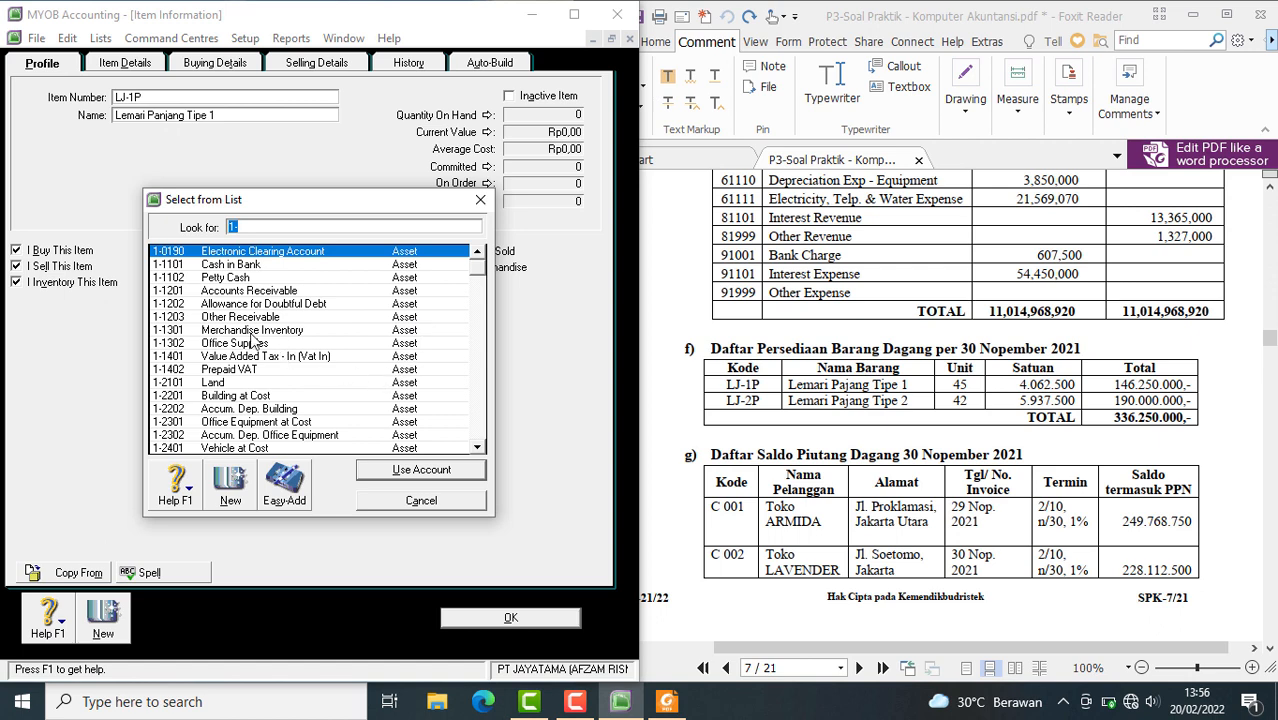
text(1-1301)
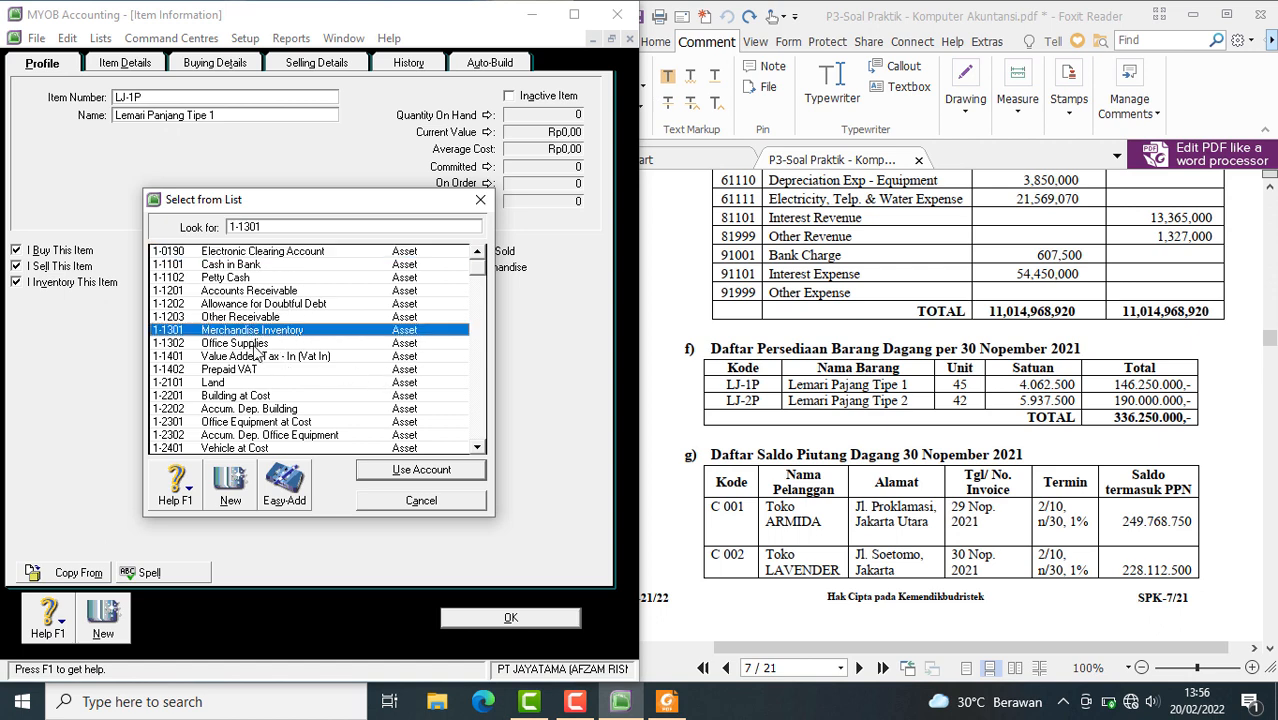
drag(306, 209, 533, 282)
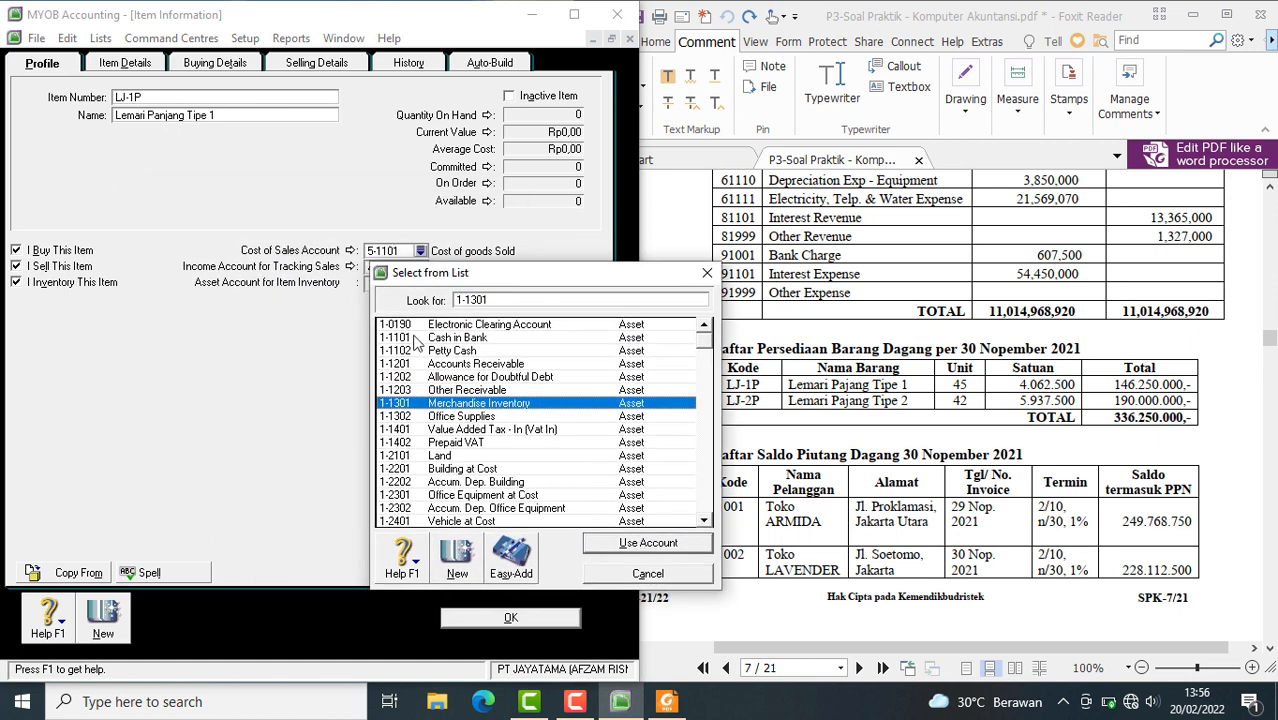
click(617, 543)
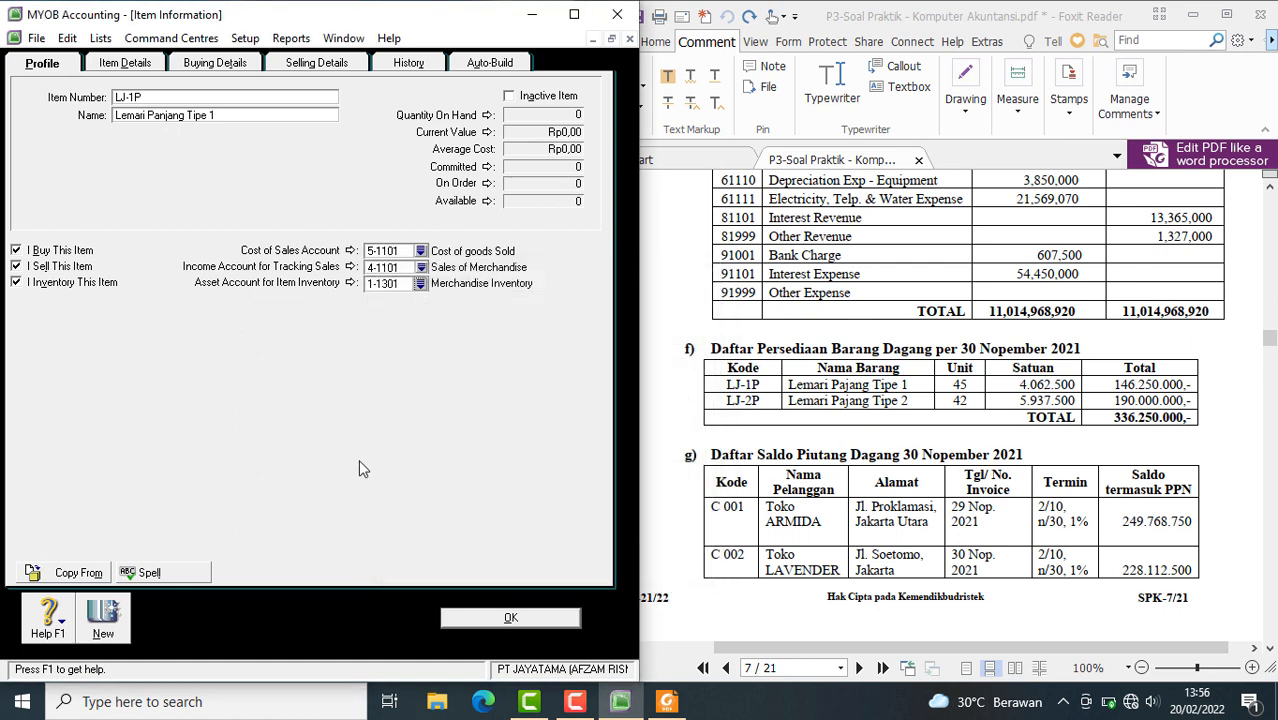
In LJ-1P's buying details, set the tax code when bought to PPN and the buying unit of measure to Unit
click(208, 66)
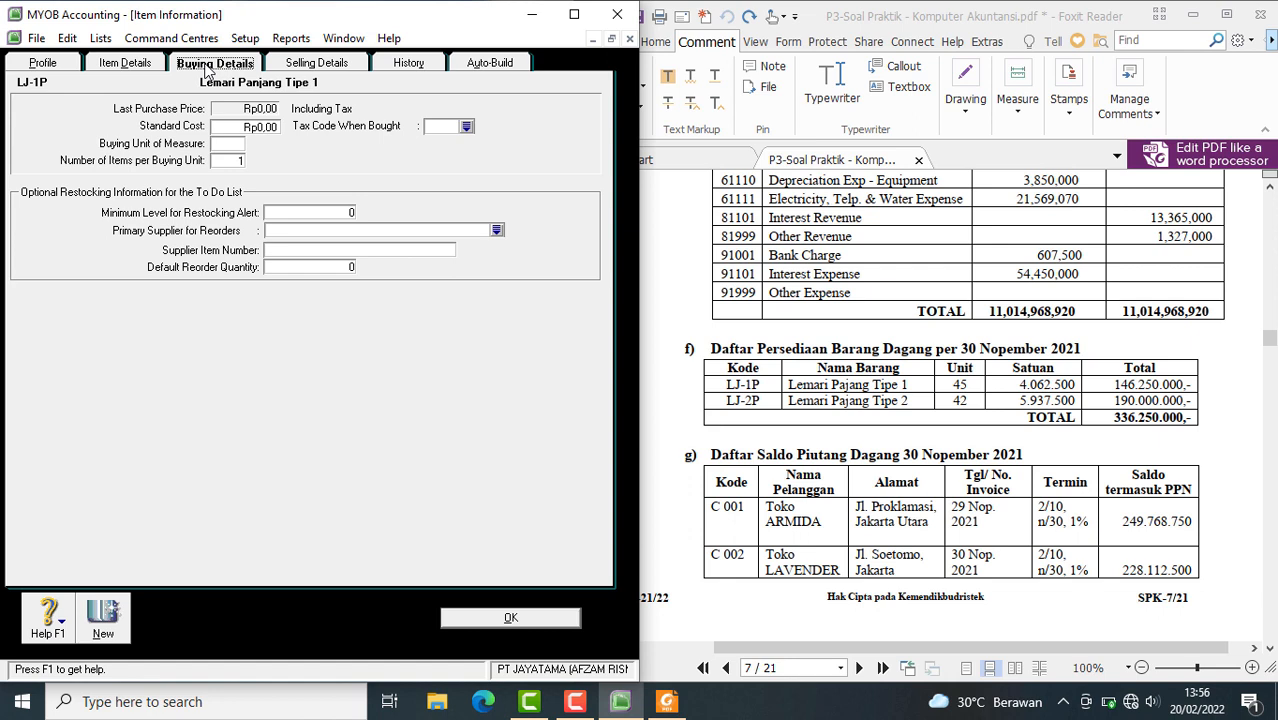
click(466, 126)
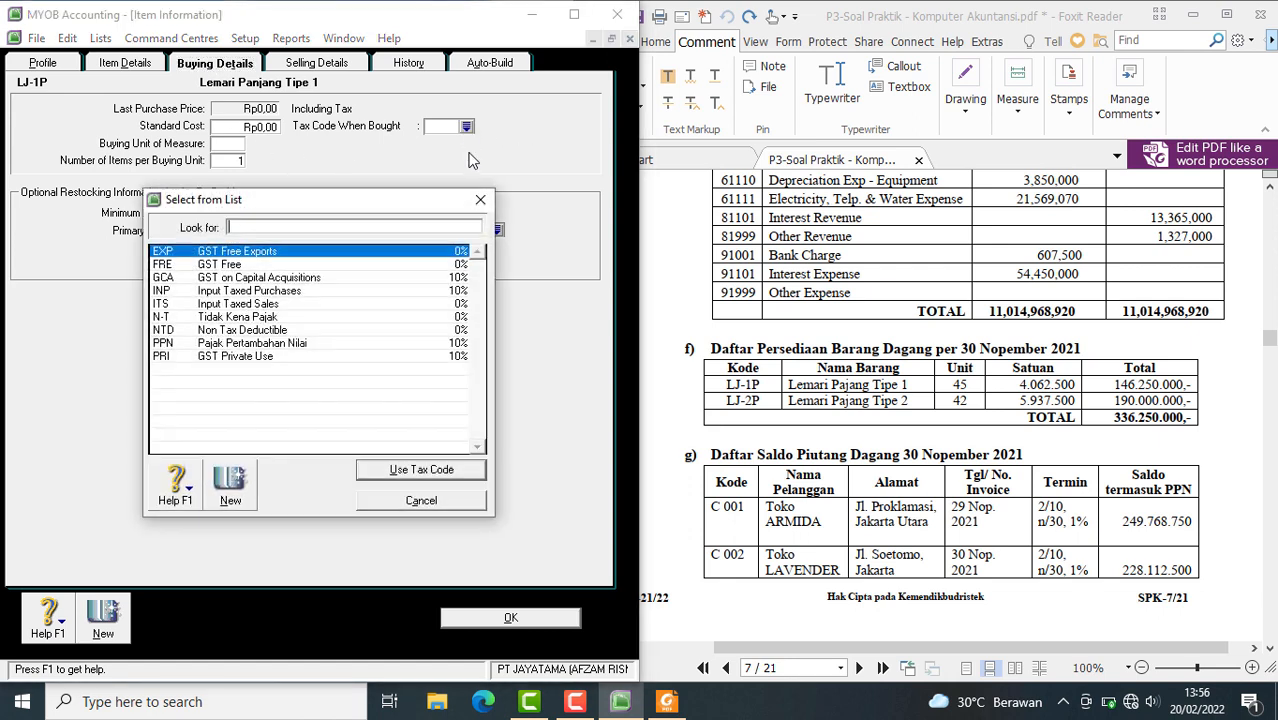
text(PPN)
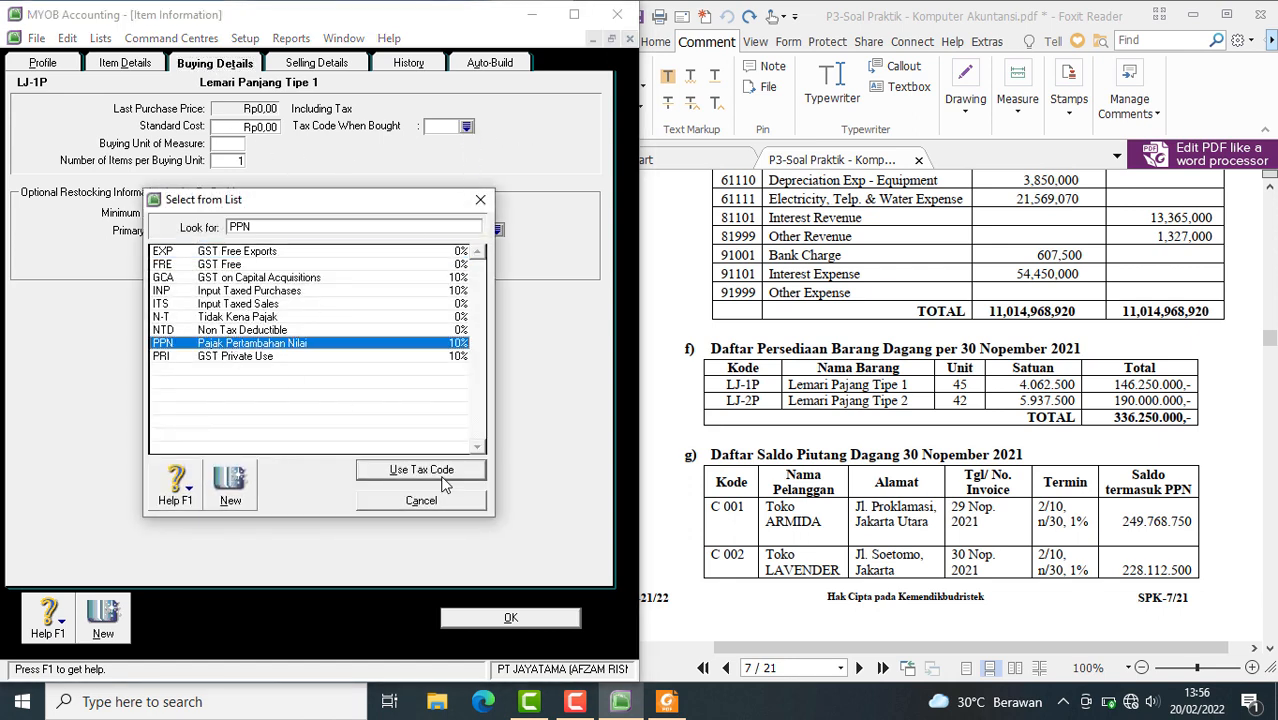
click(421, 470)
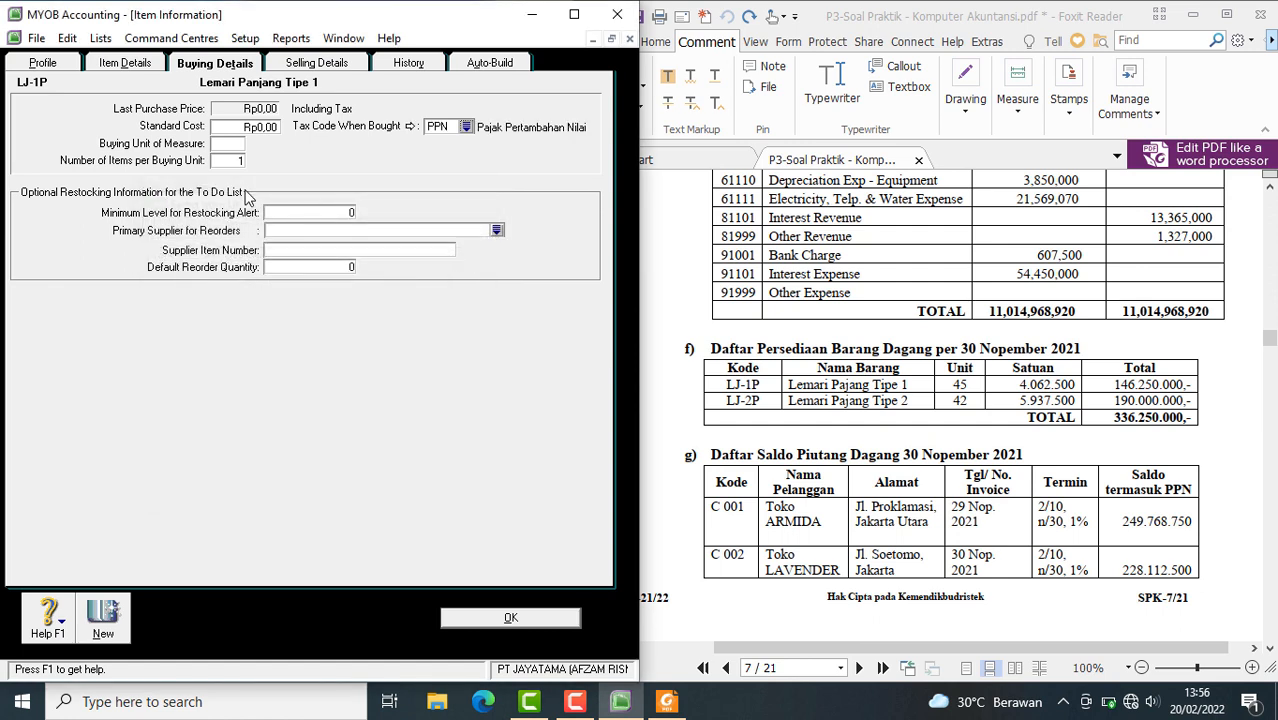
click(234, 147)
text(uni)
key(BackSpace)
key(BackSpace)
text(Uni)
In LJ-1P's selling details, set the tax code when sold to PPN and the selling unit of measure to Unit
click(313, 63)
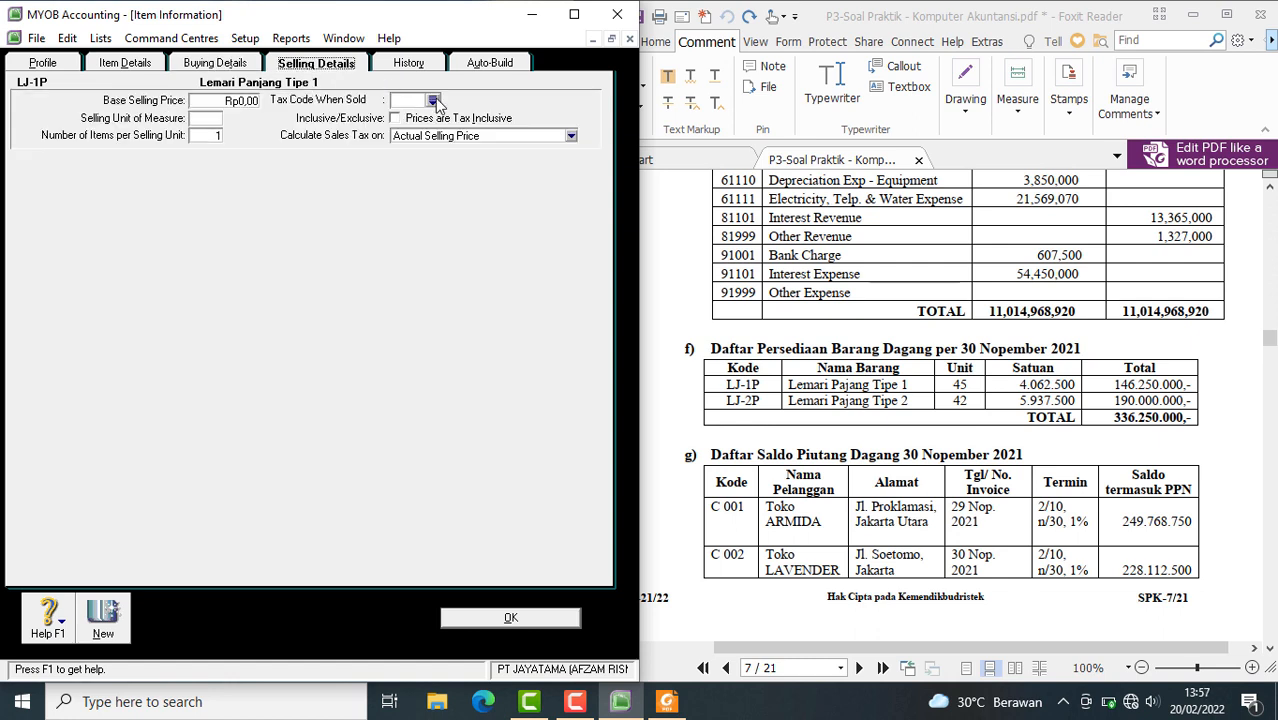
click(432, 100)
text(PPN)
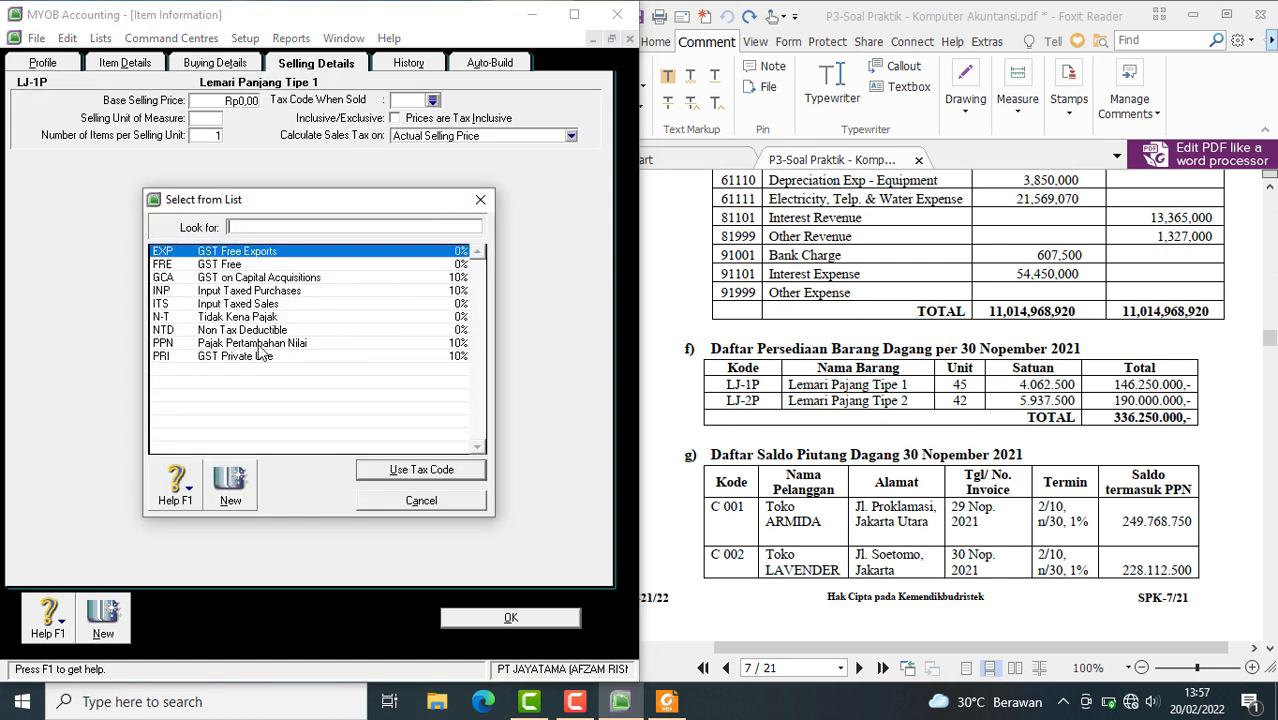
click(421, 470)
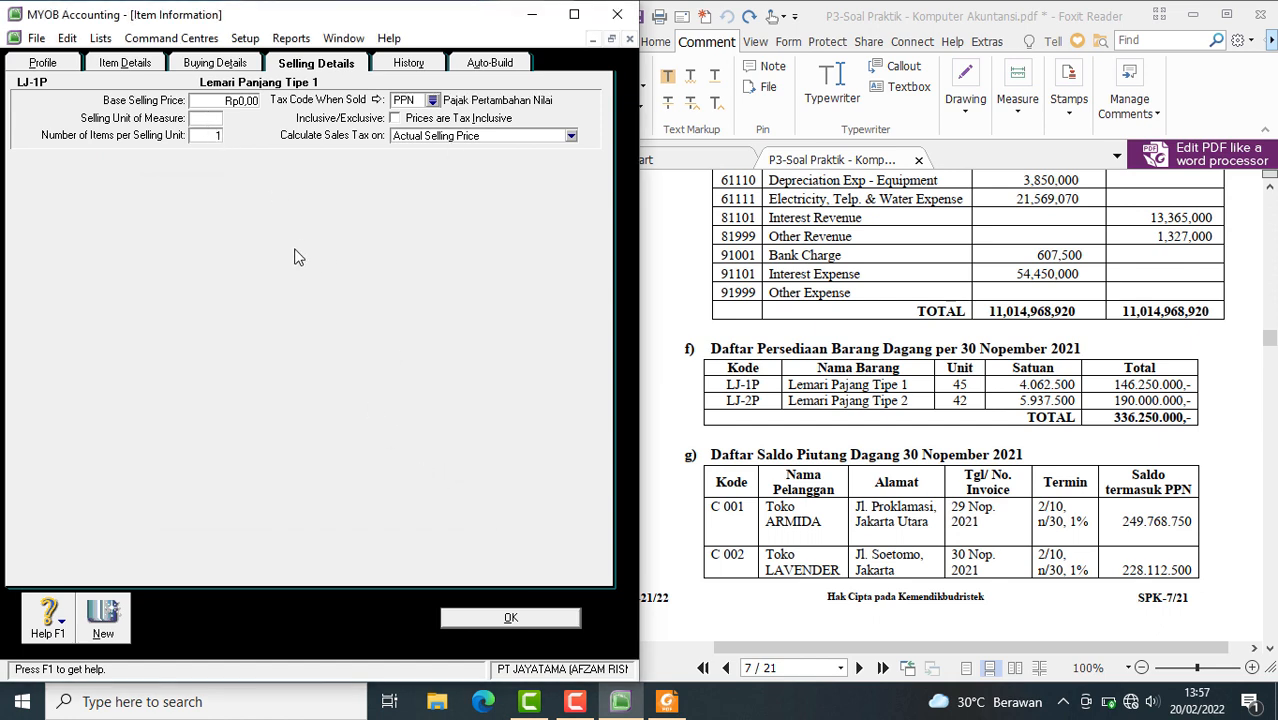
text(uni)
Set LJ-1P's base selling price to Rp4.062.500 and save the item, skipping the spelling check
click(258, 101)
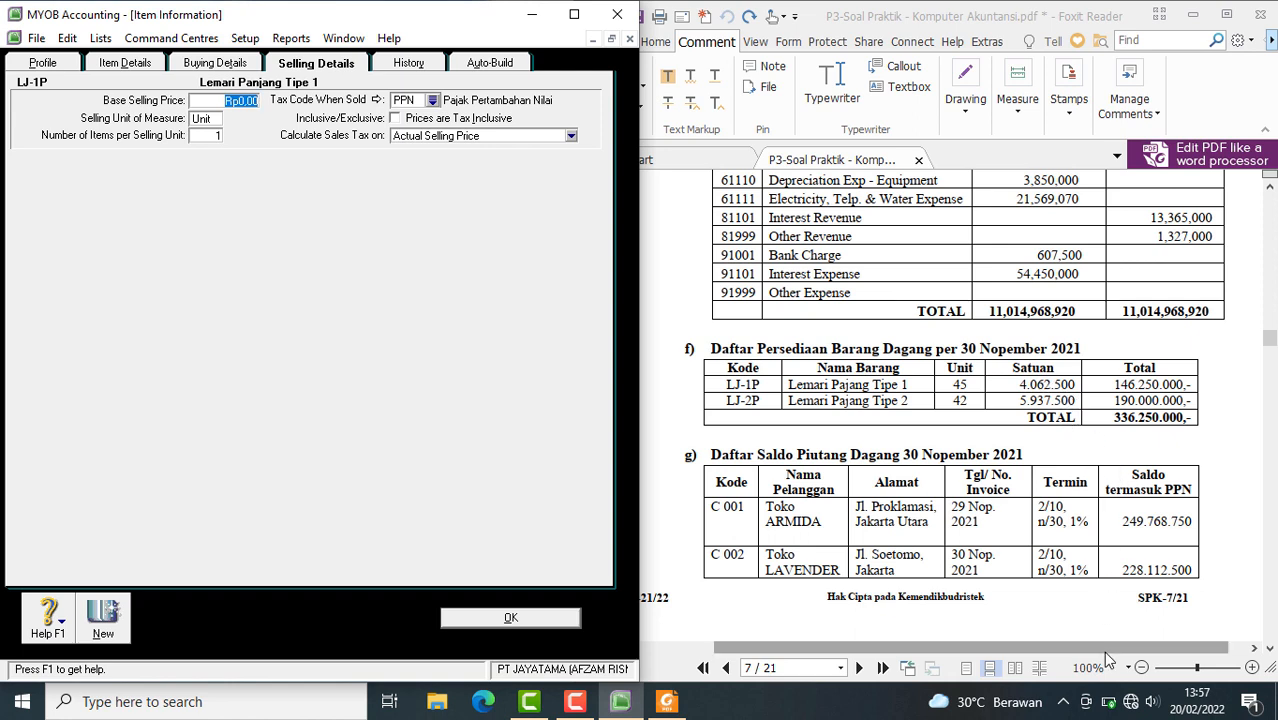
text(4062500)
key(Tab)
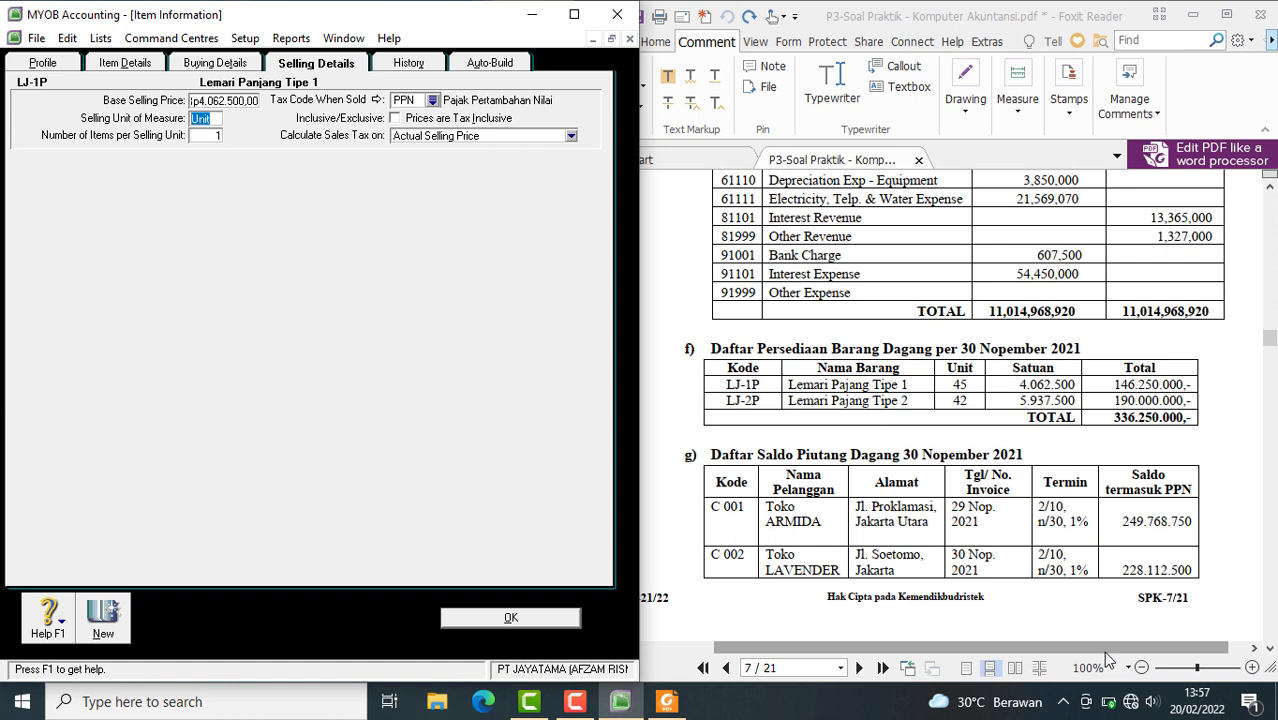
click(499, 618)
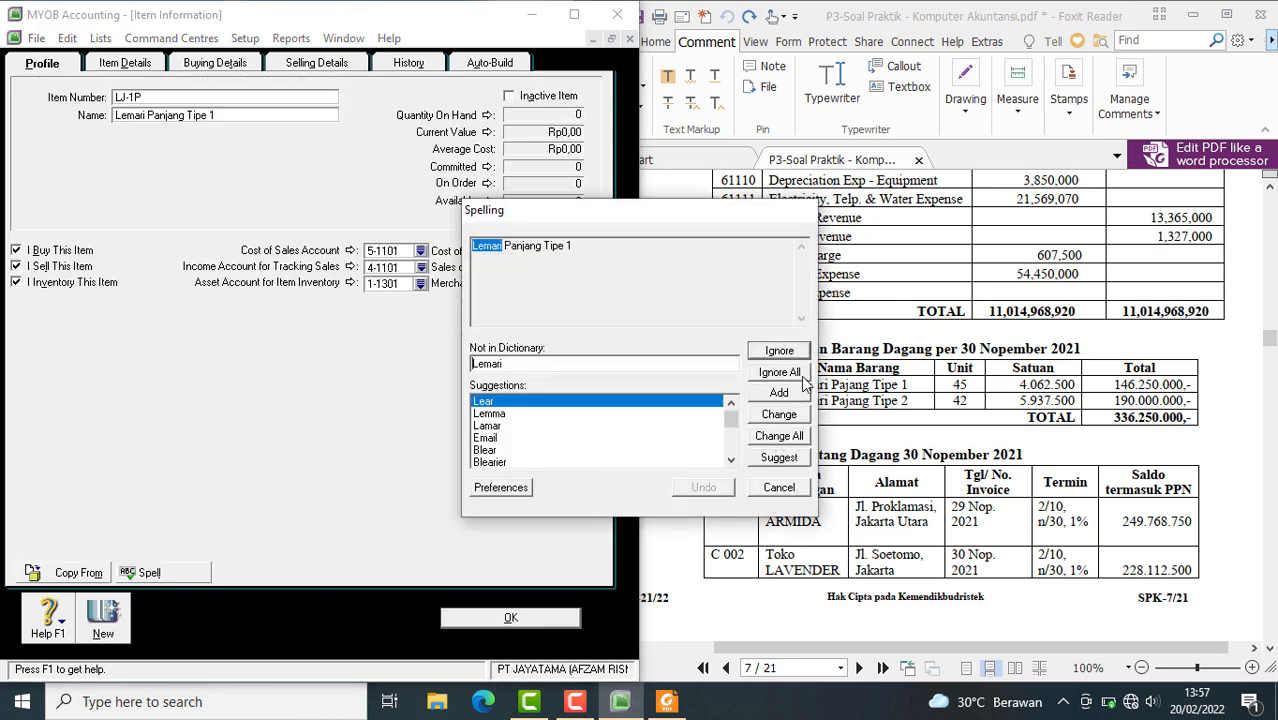
click(779, 488)
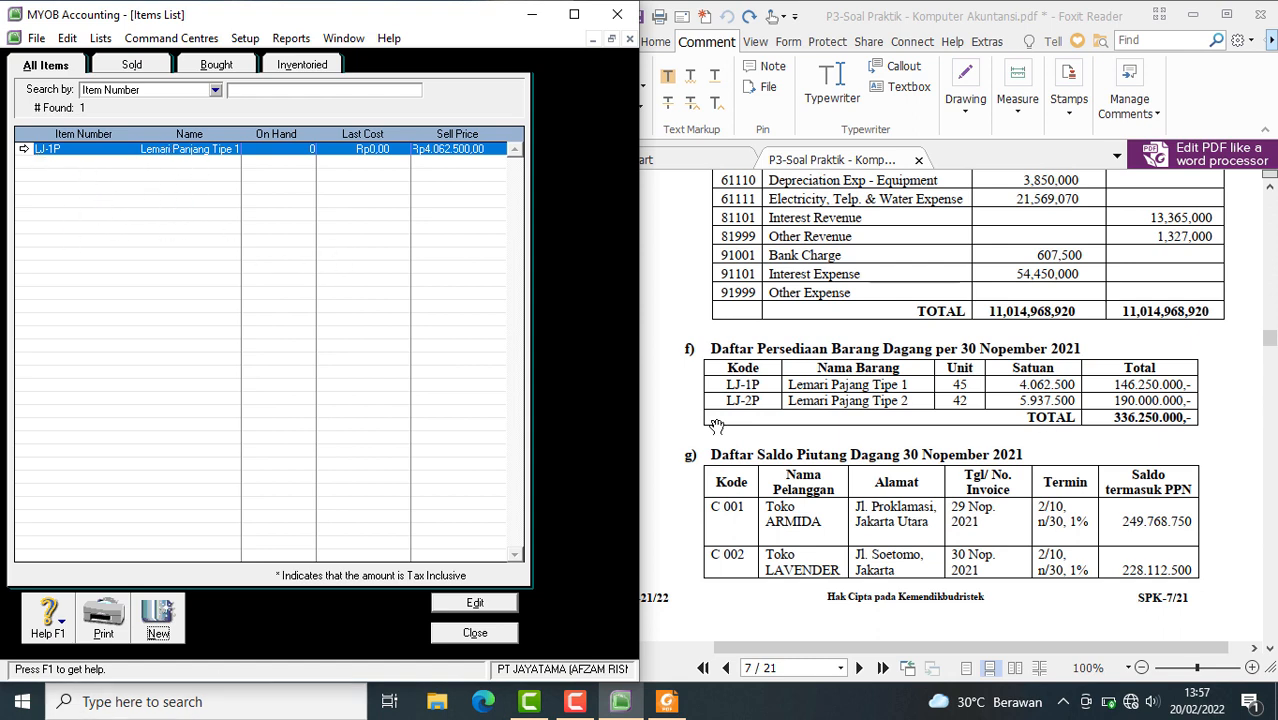
Create item LJ-2P named Lemari Panjang Tipe 2 and mark it as bought, sold and inventoried
click(144, 618)
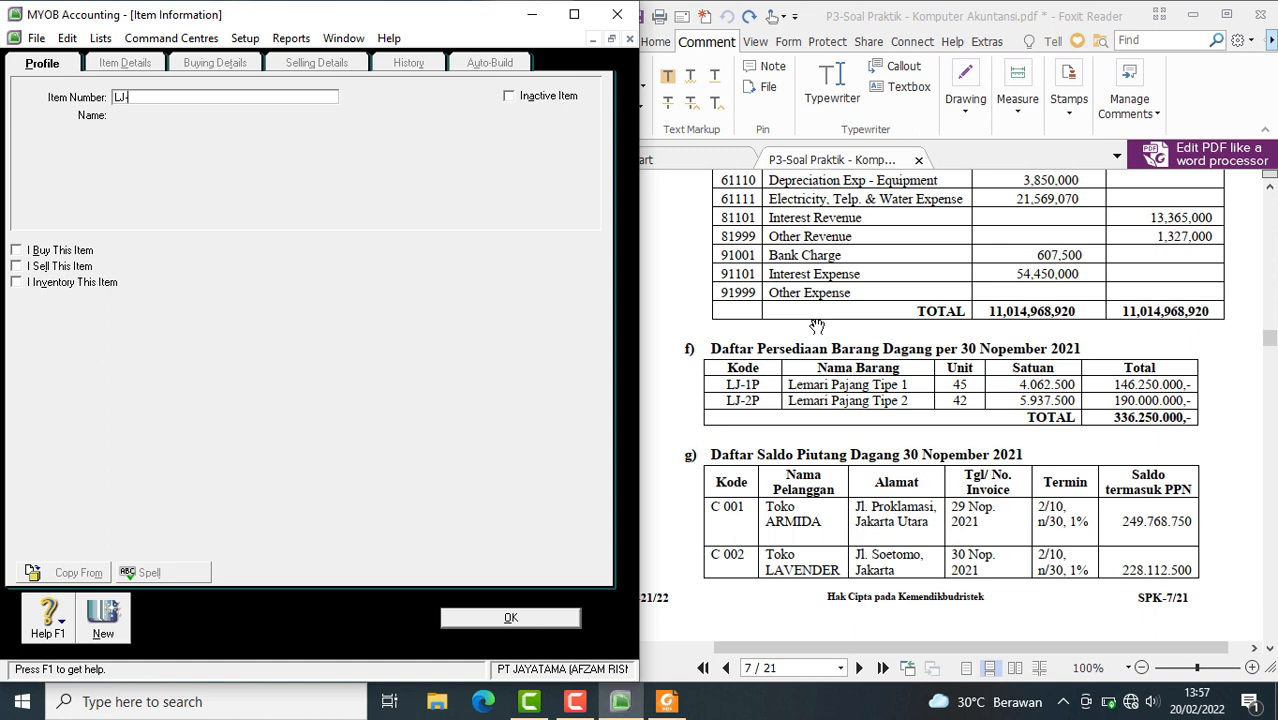
text(LJ-2P)
key(Tab)
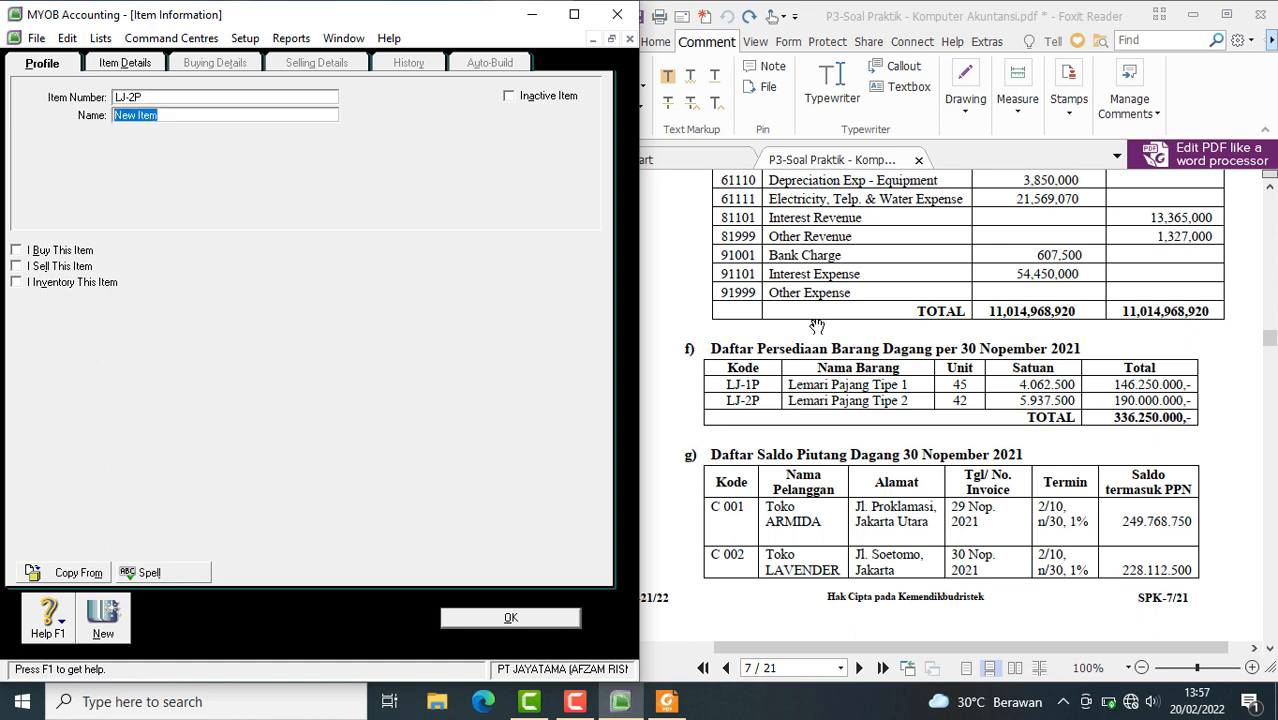
text(L)
text(emari Panjang Tipe 2)
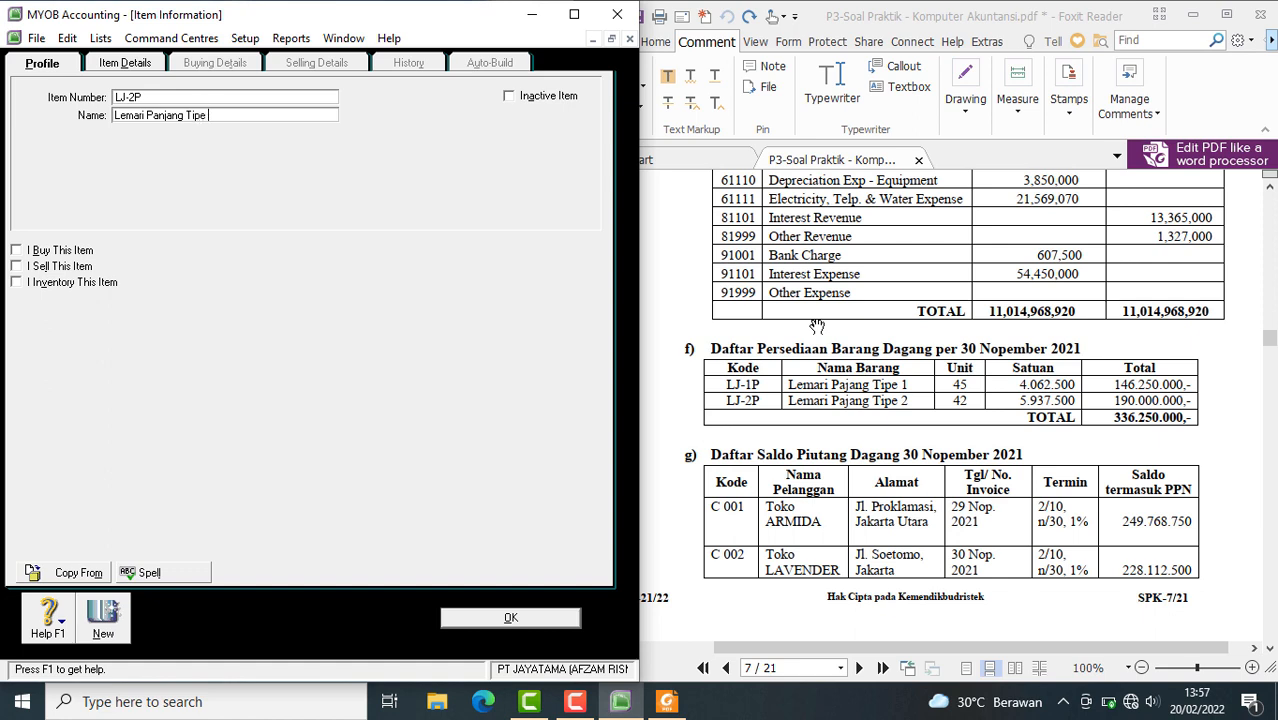
click(16, 250)
click(16, 266)
click(16, 282)
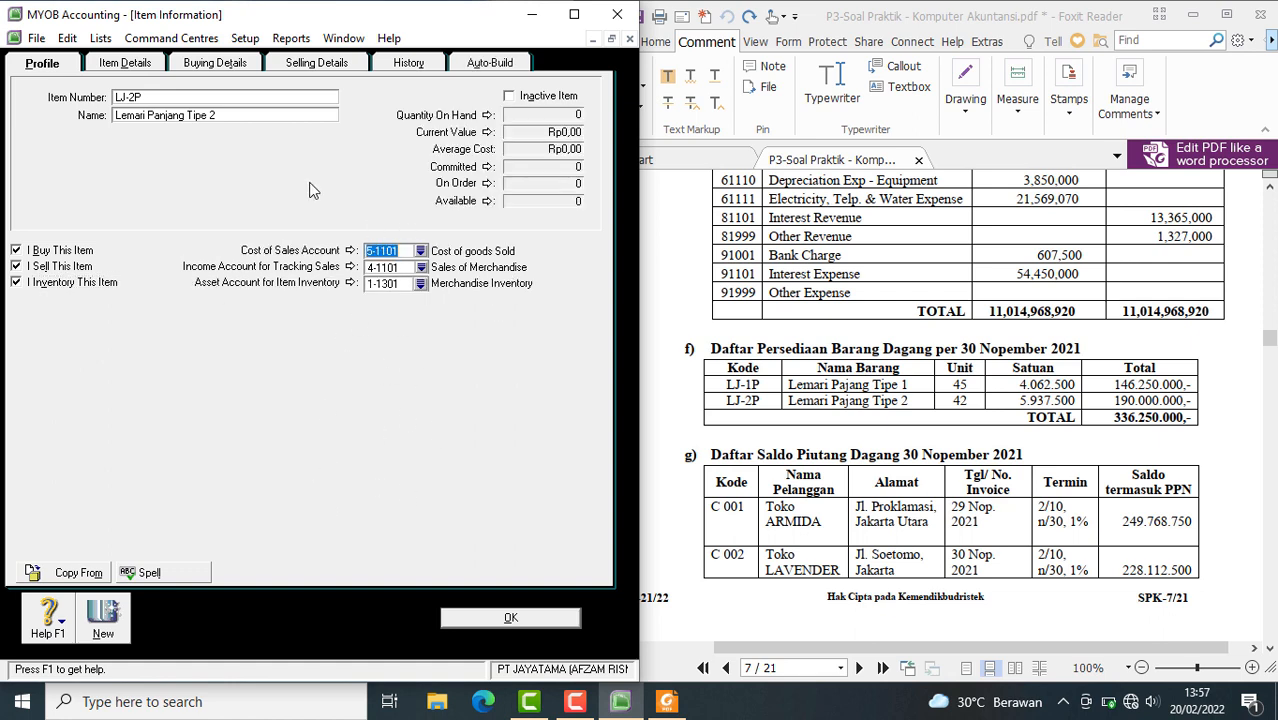
Review LJ-2P's buying details, set its base selling price to Rp5.937.500 and save the item, skipping the spelling check
click(244, 64)
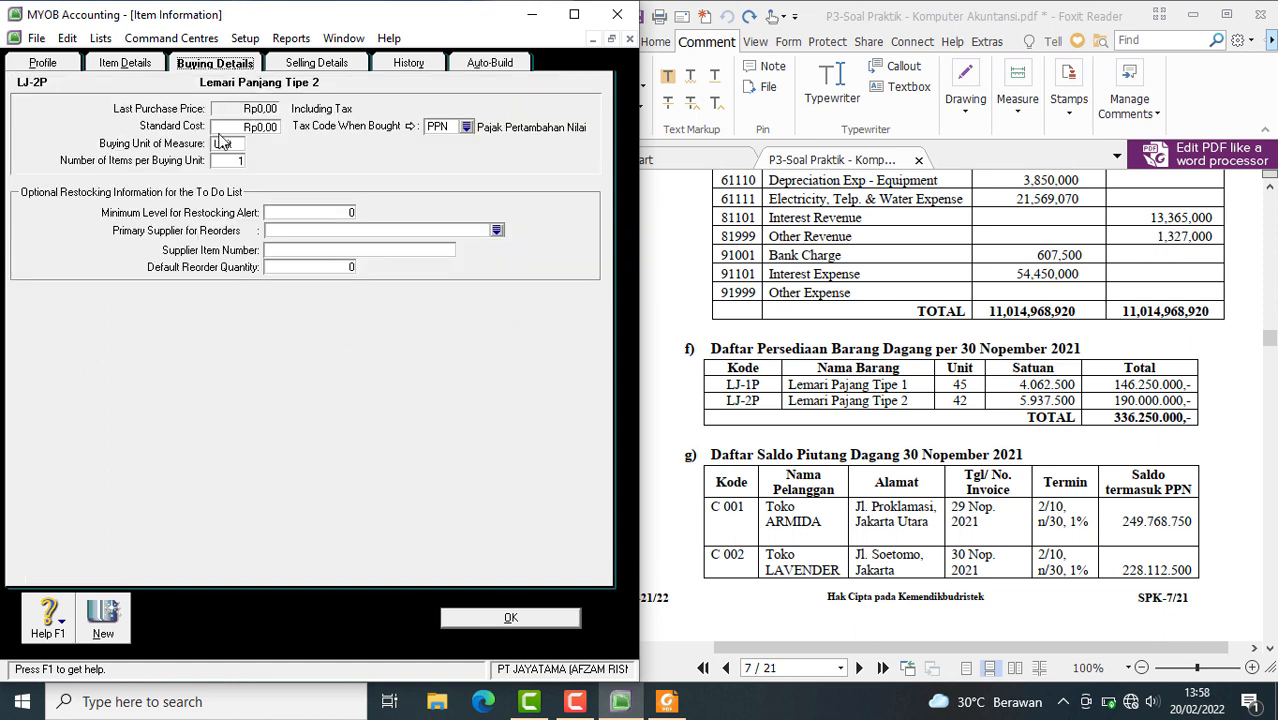
click(318, 66)
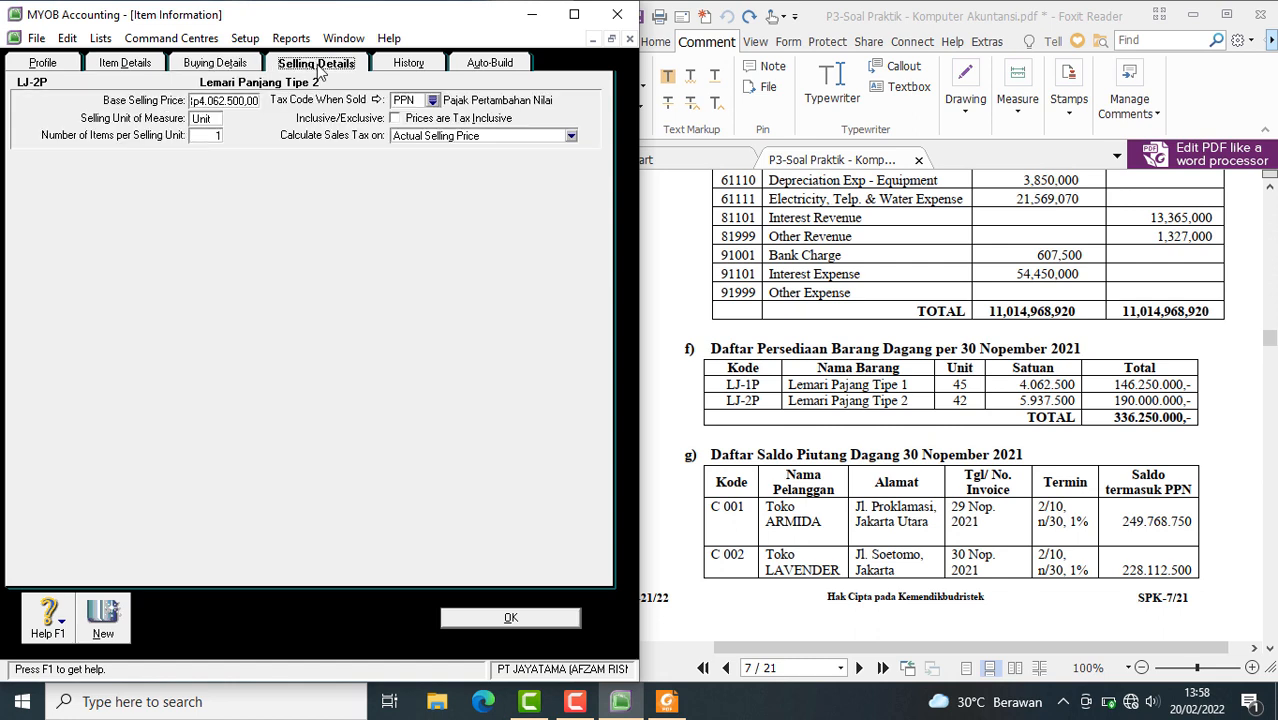
click(252, 102)
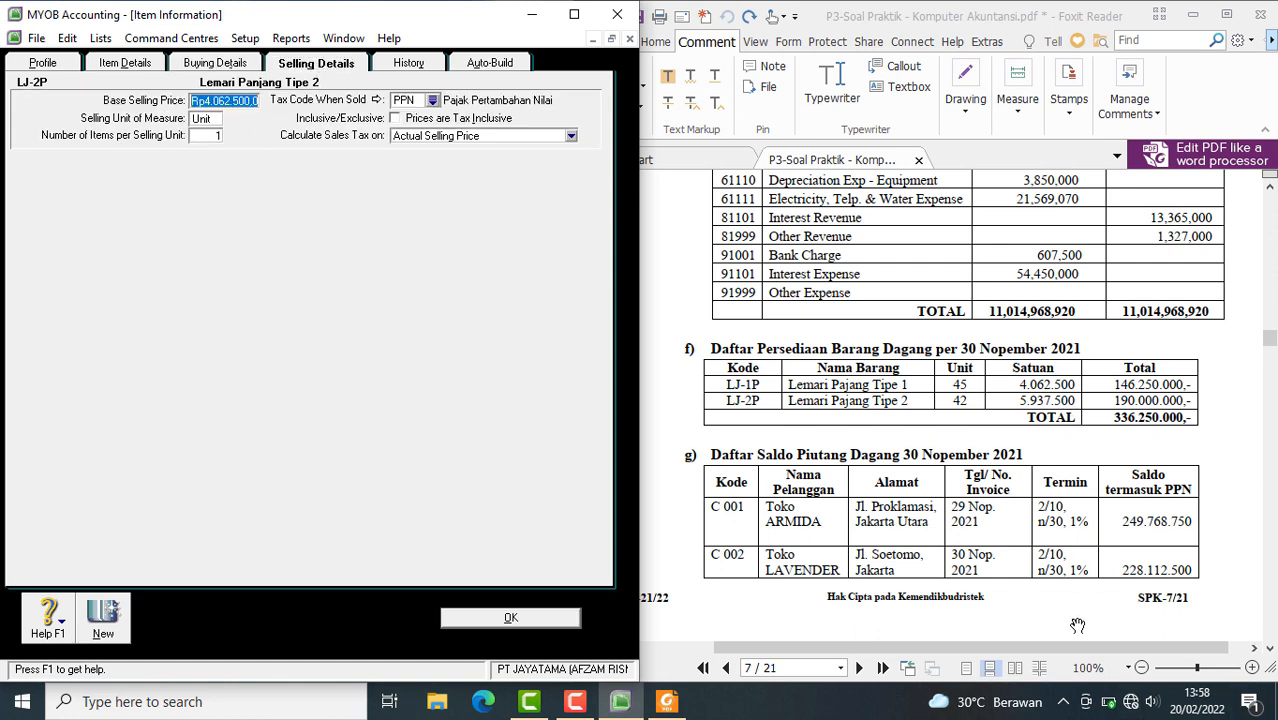
text(5)
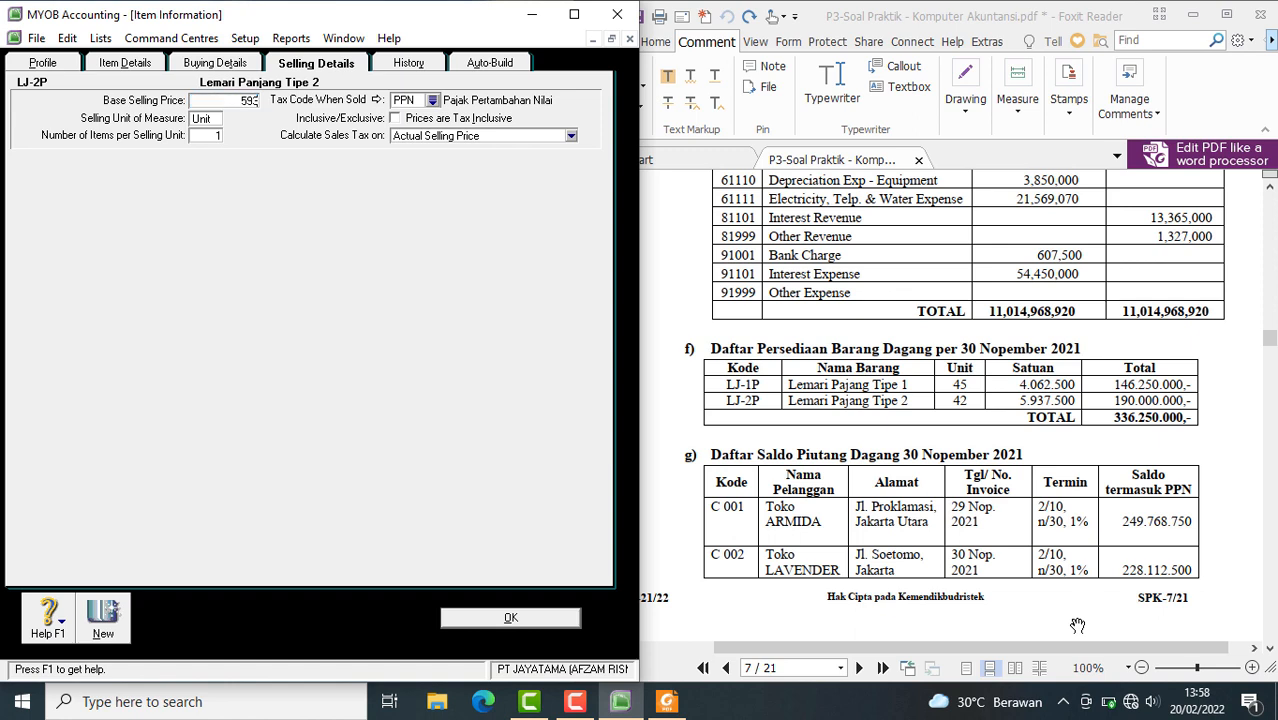
text(937500)
key(Tab)
click(558, 617)
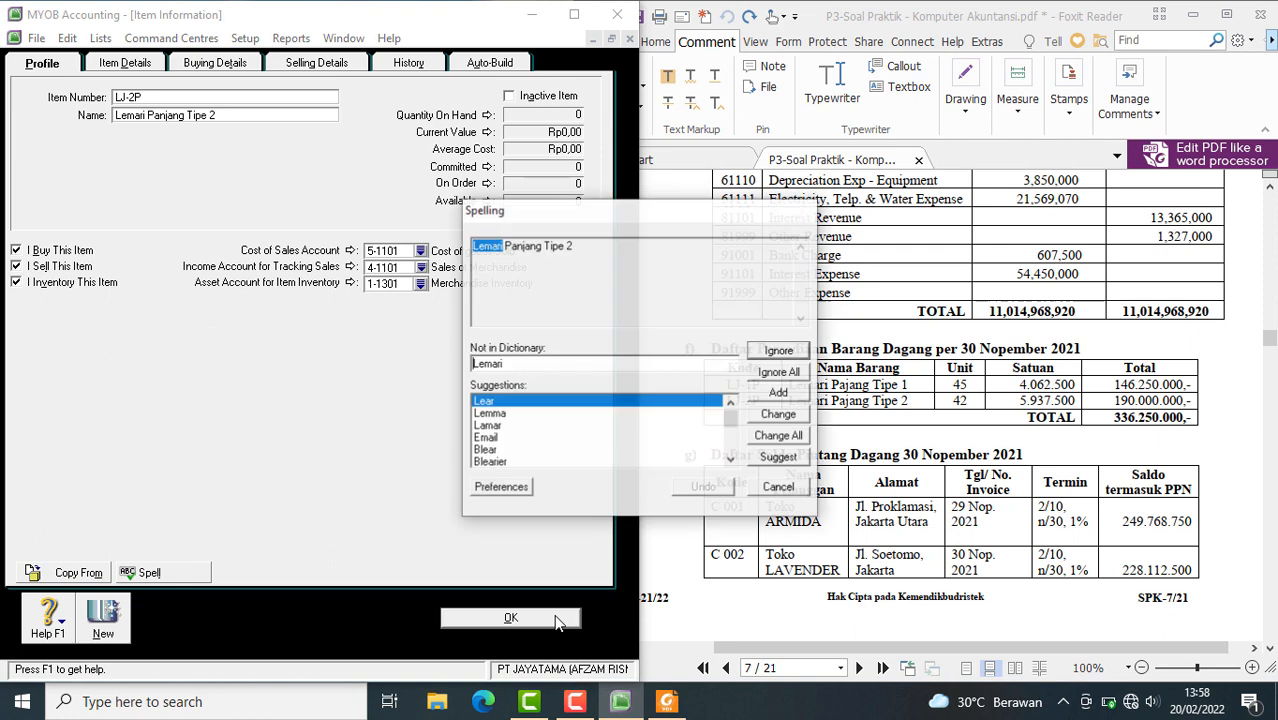
click(788, 489)
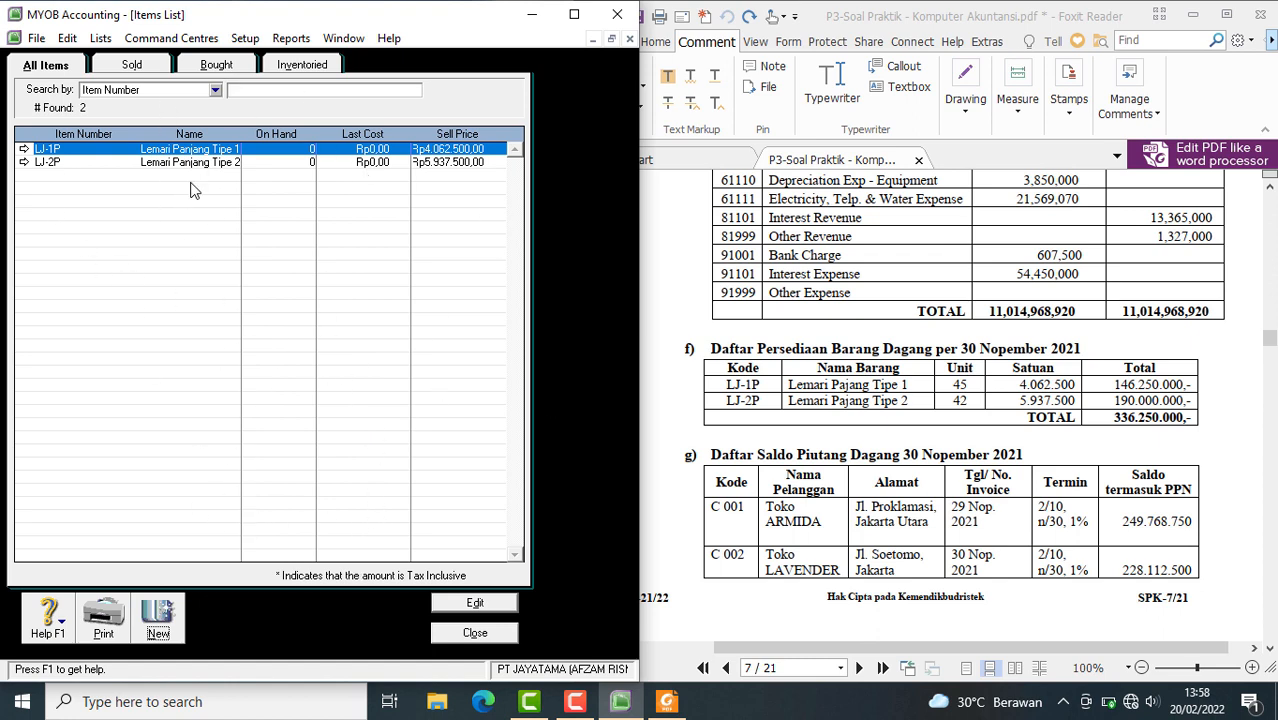
Close the items list and review the exam PDF for the inventory valuation method and the merchandise inventory list of 30 November 2021
click(482, 634)
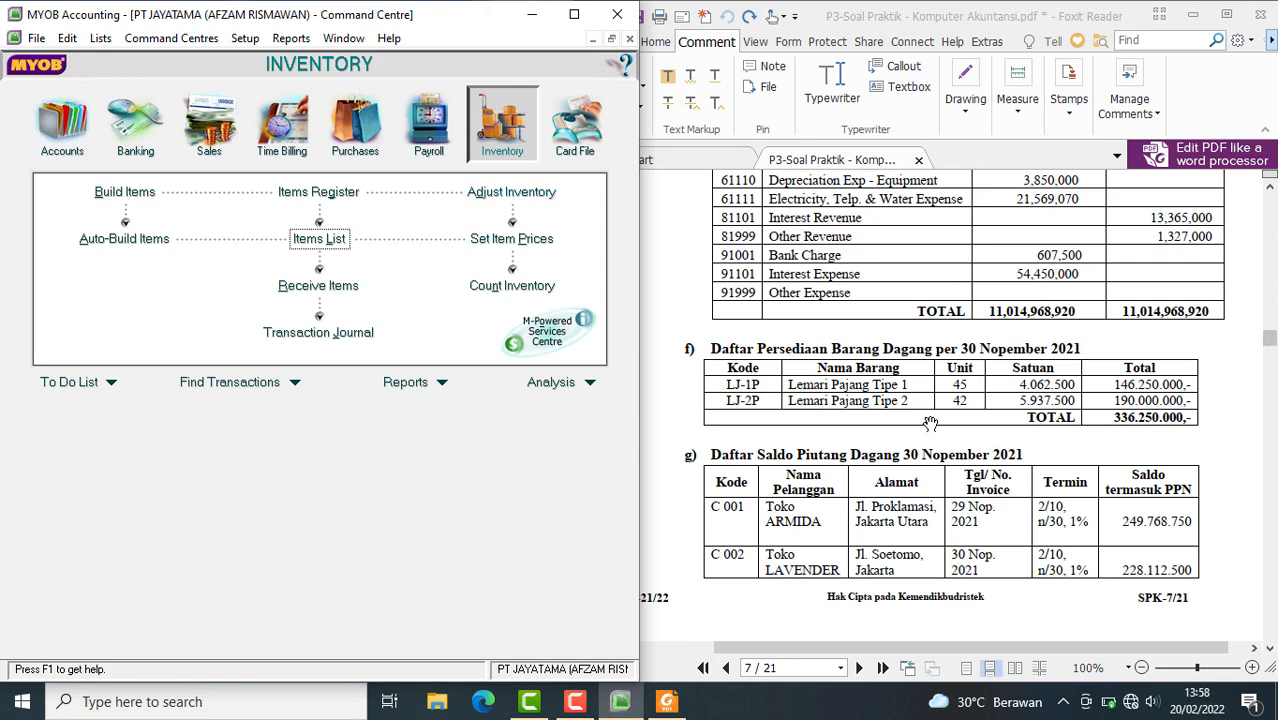
scroll(1185, 363, up, 10)
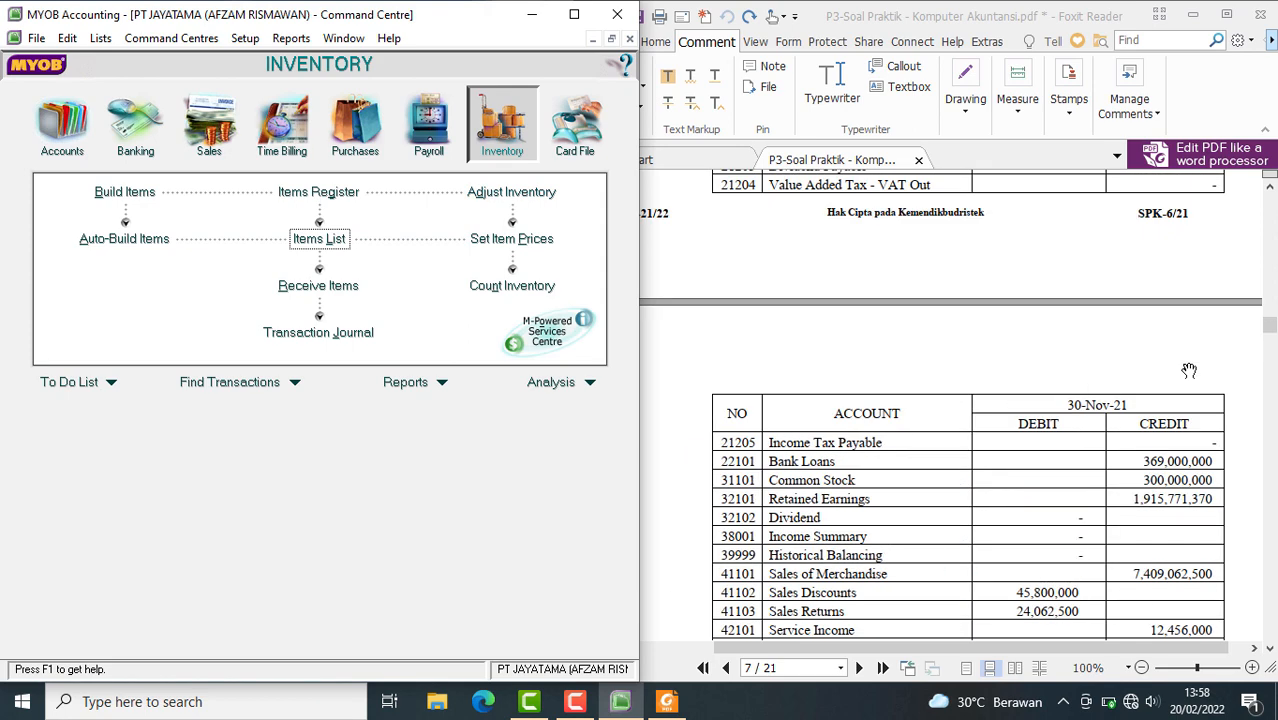
scroll(1168, 360, up, 10)
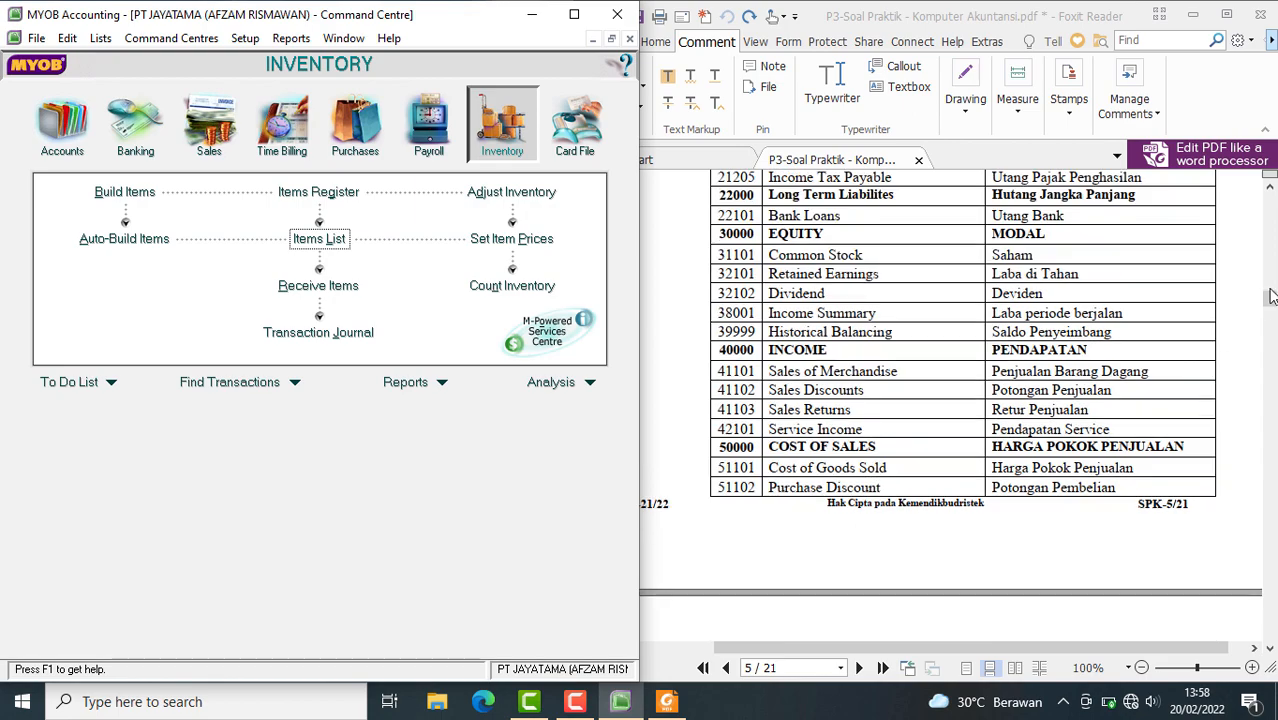
drag(1270, 298, 1266, 203)
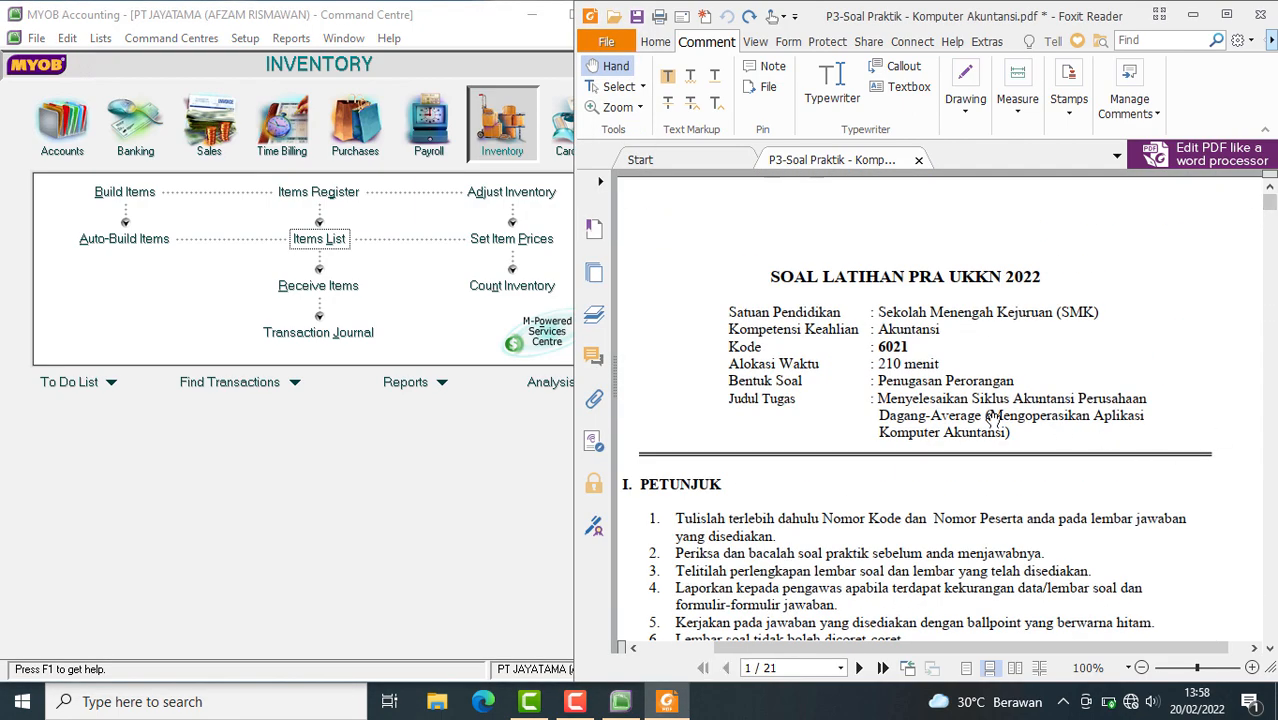
scroll(953, 430, down, 15)
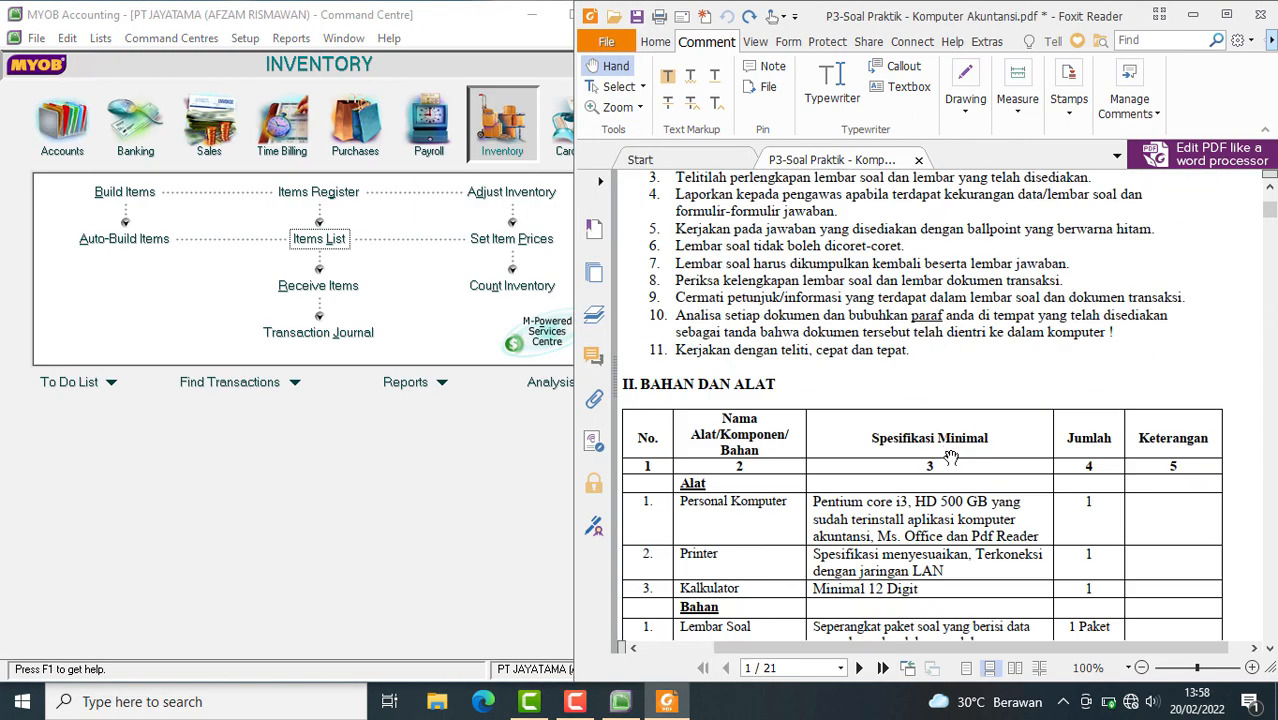
scroll(951, 465, down, 20)
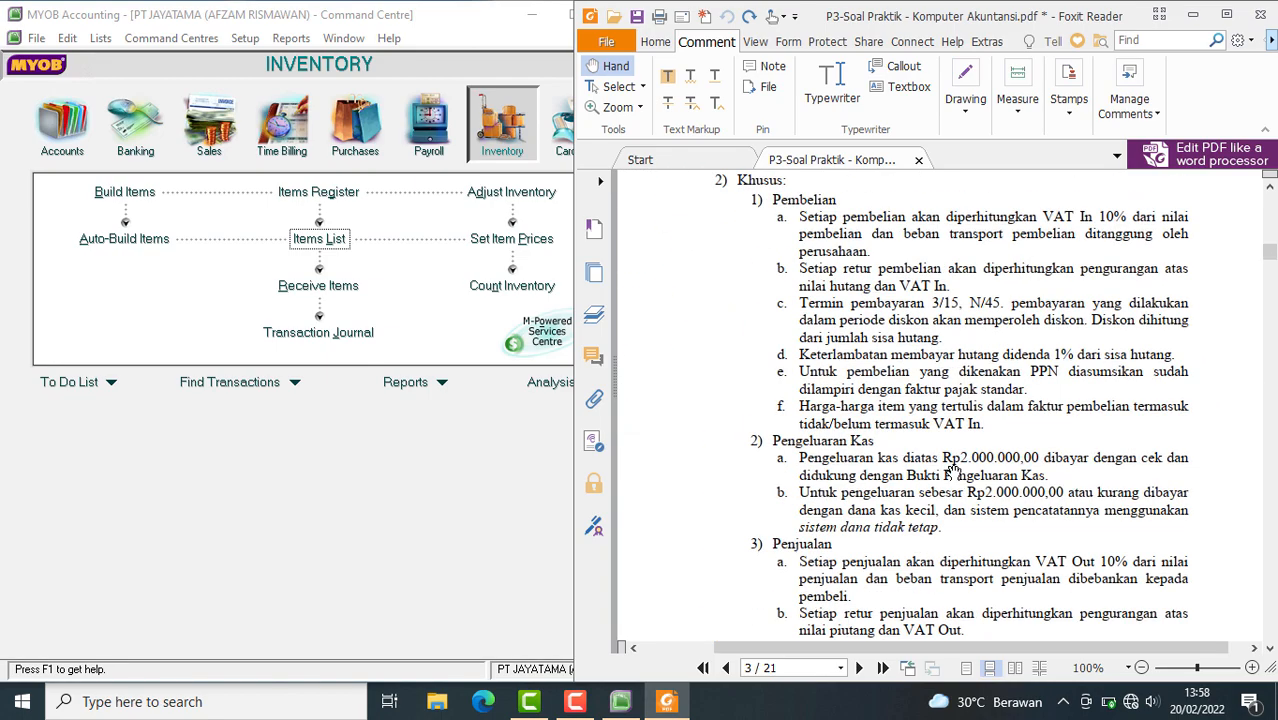
scroll(953, 470, up, 3)
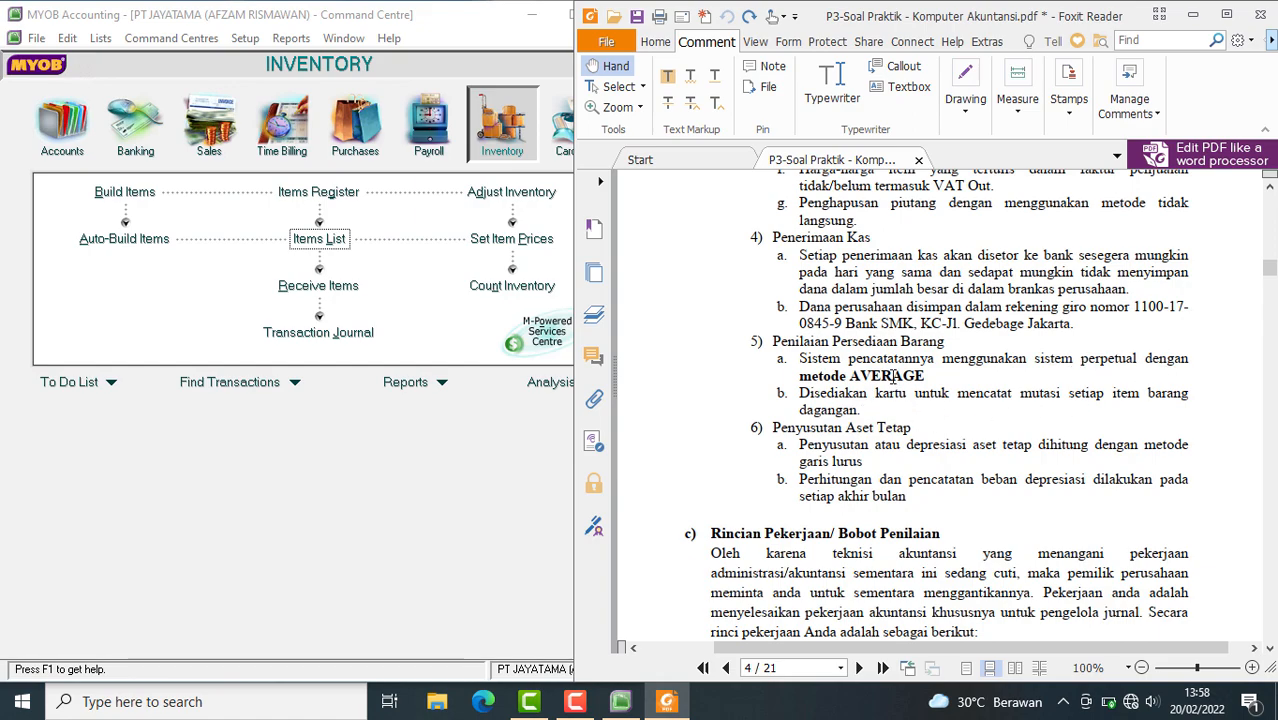
scroll(867, 403, down, 10)
scroll(893, 377, down, 20)
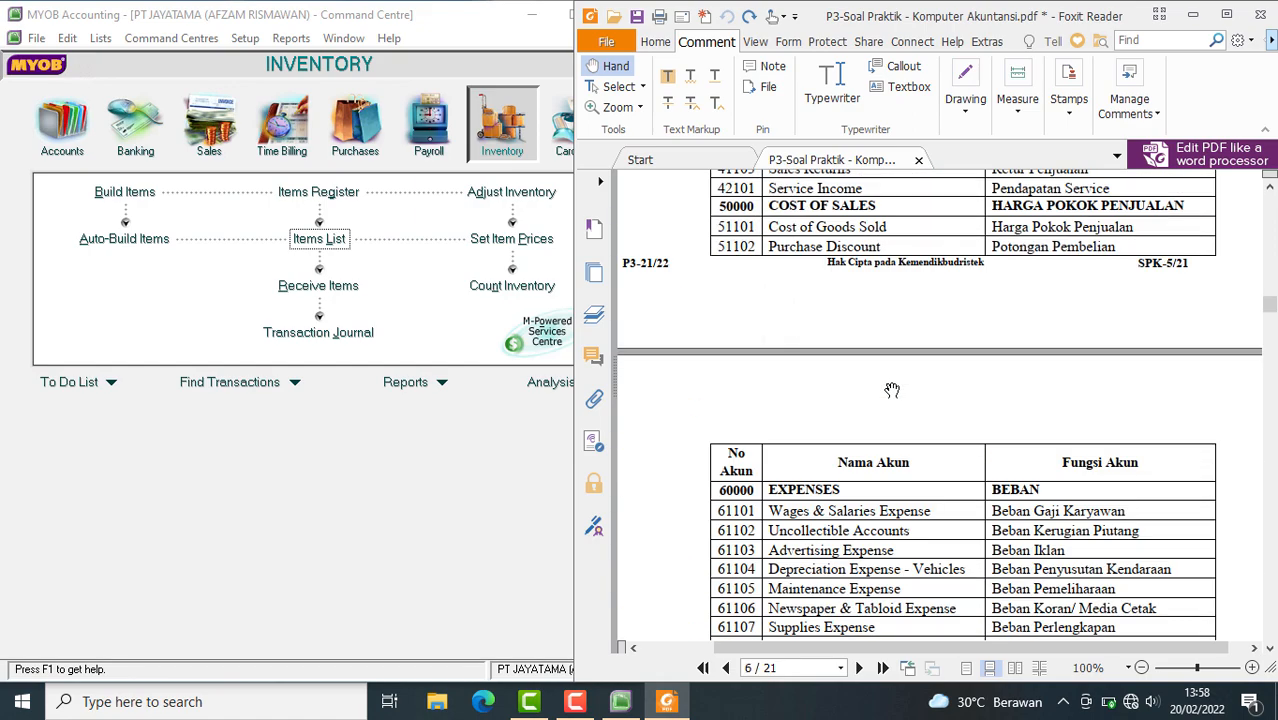
scroll(888, 379, down, 20)
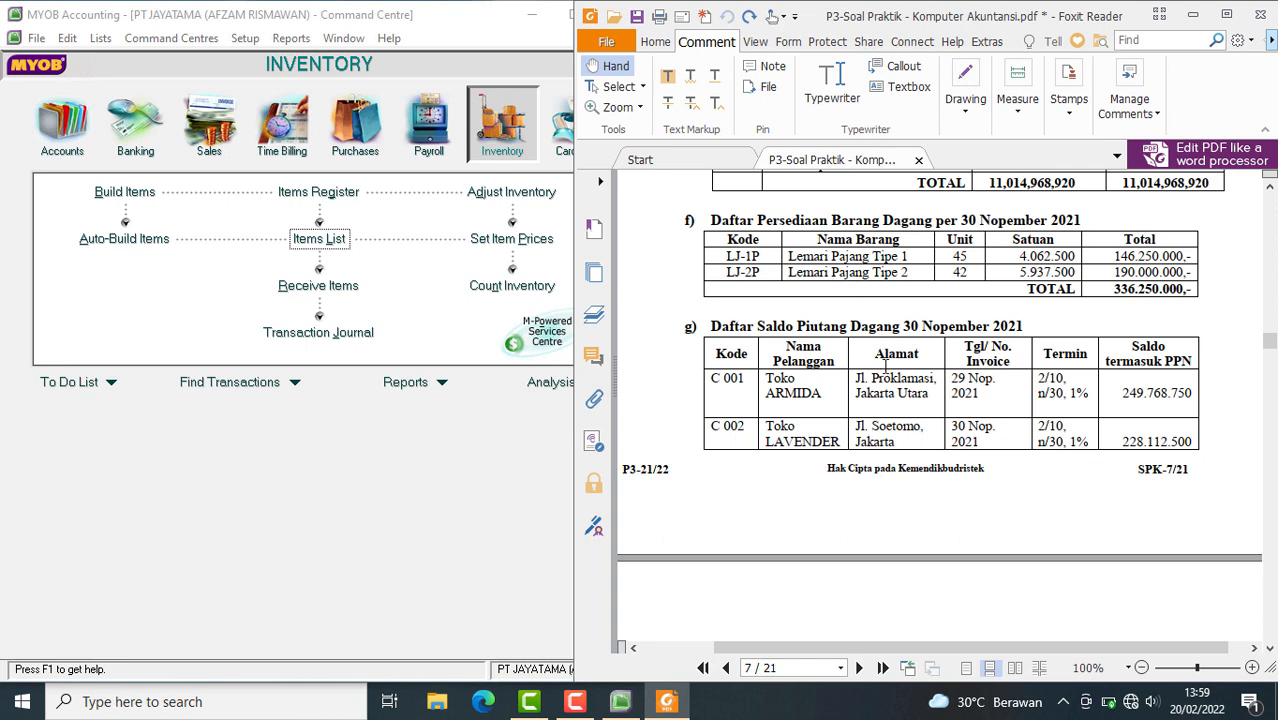
scroll(886, 372, down, 12)
scroll(884, 368, up, 10)
scroll(885, 368, up, 3)
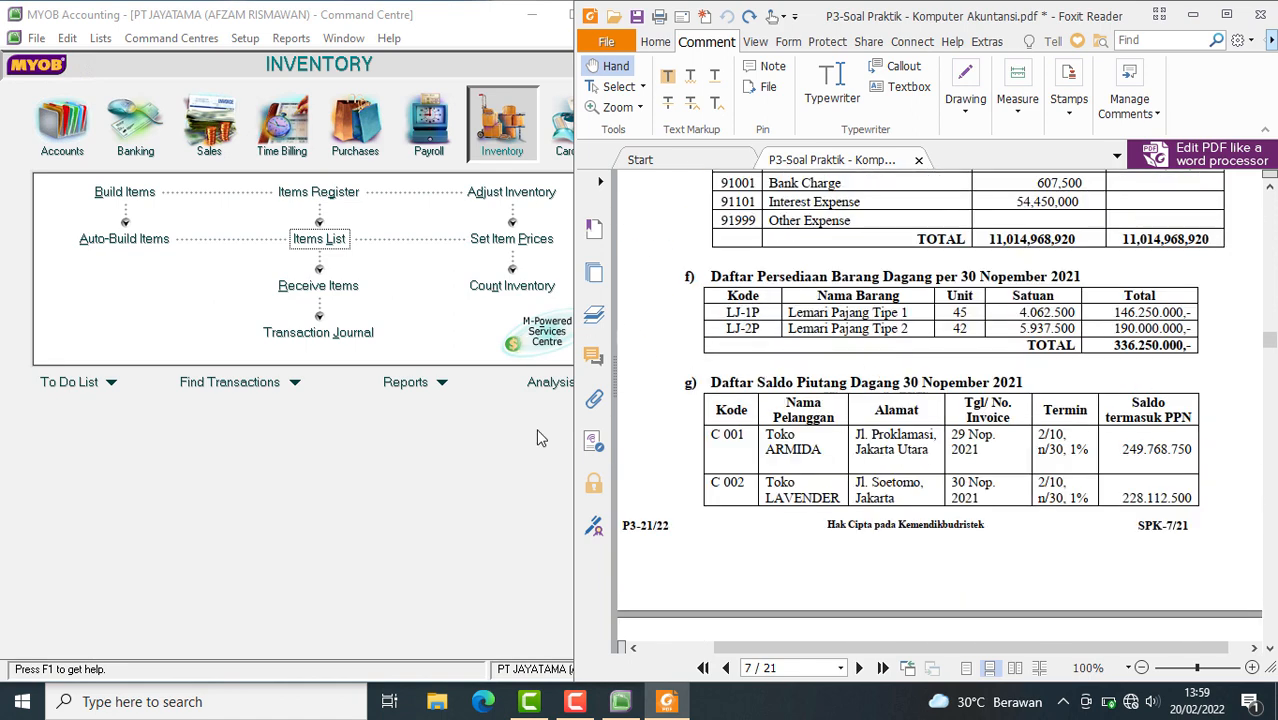
Return to MYOB Accounting and check both items in the items list and the item prices window
click(491, 533)
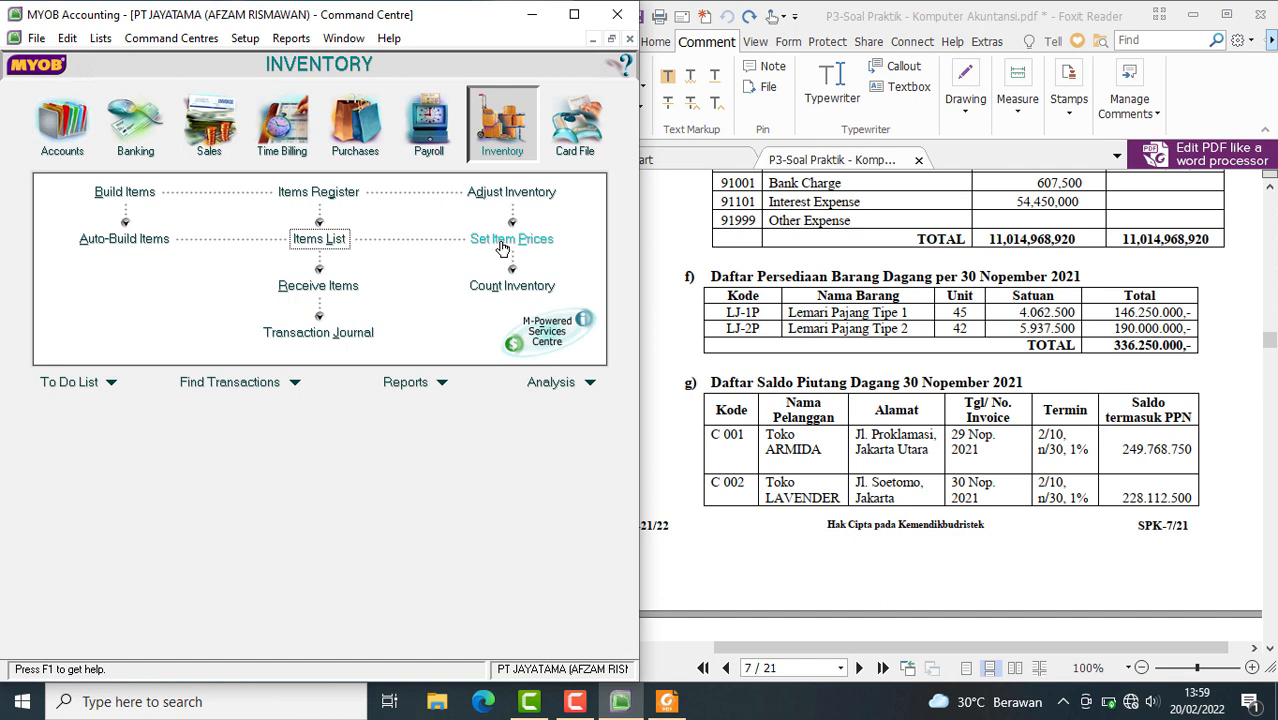
click(308, 243)
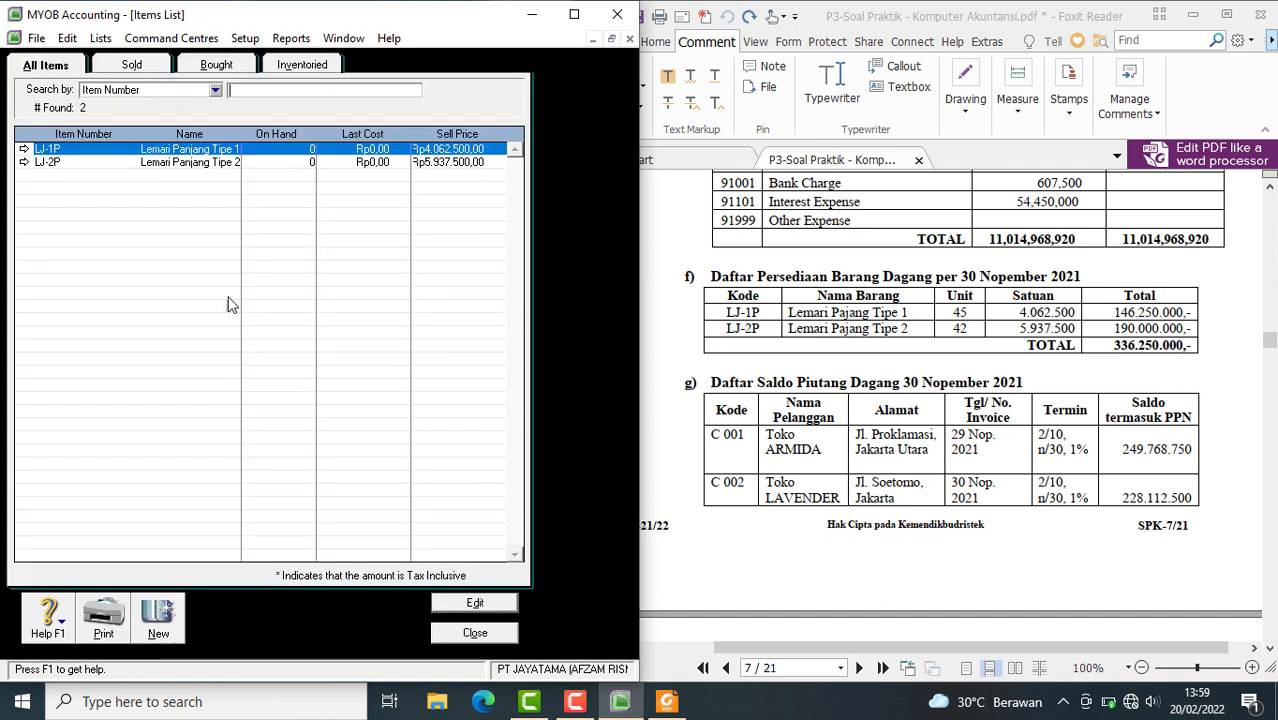
click(475, 633)
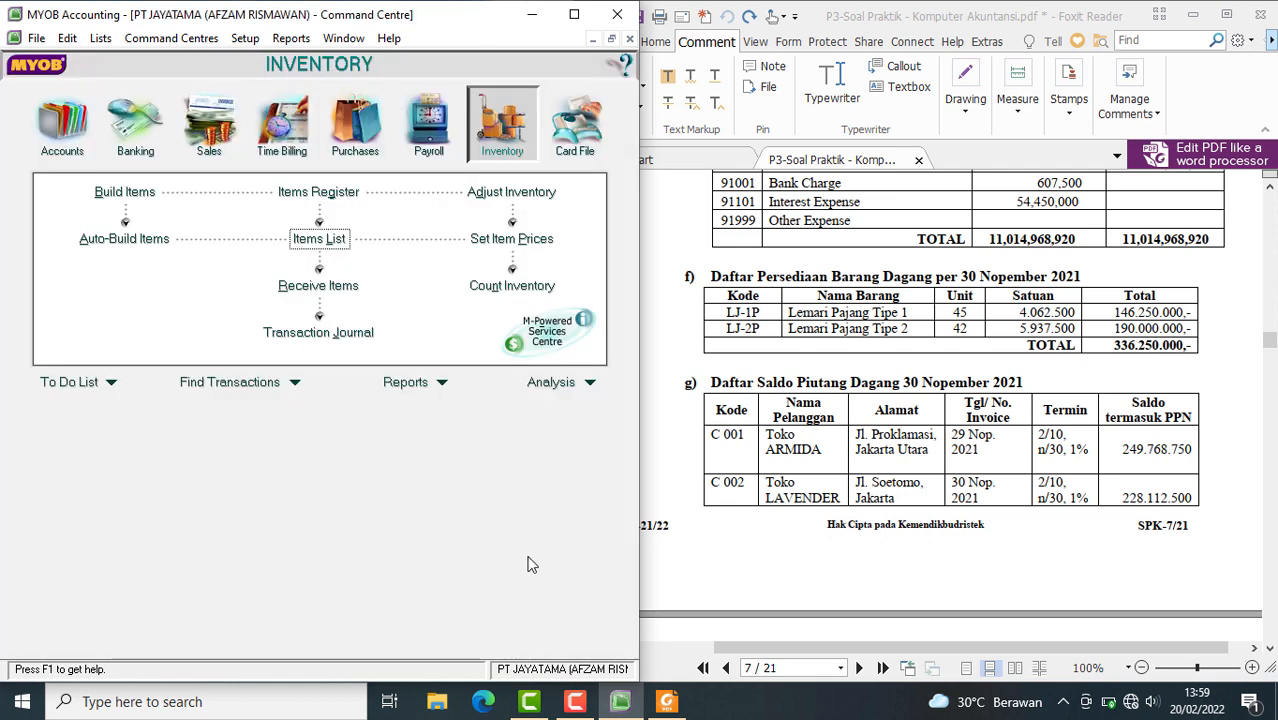
click(522, 245)
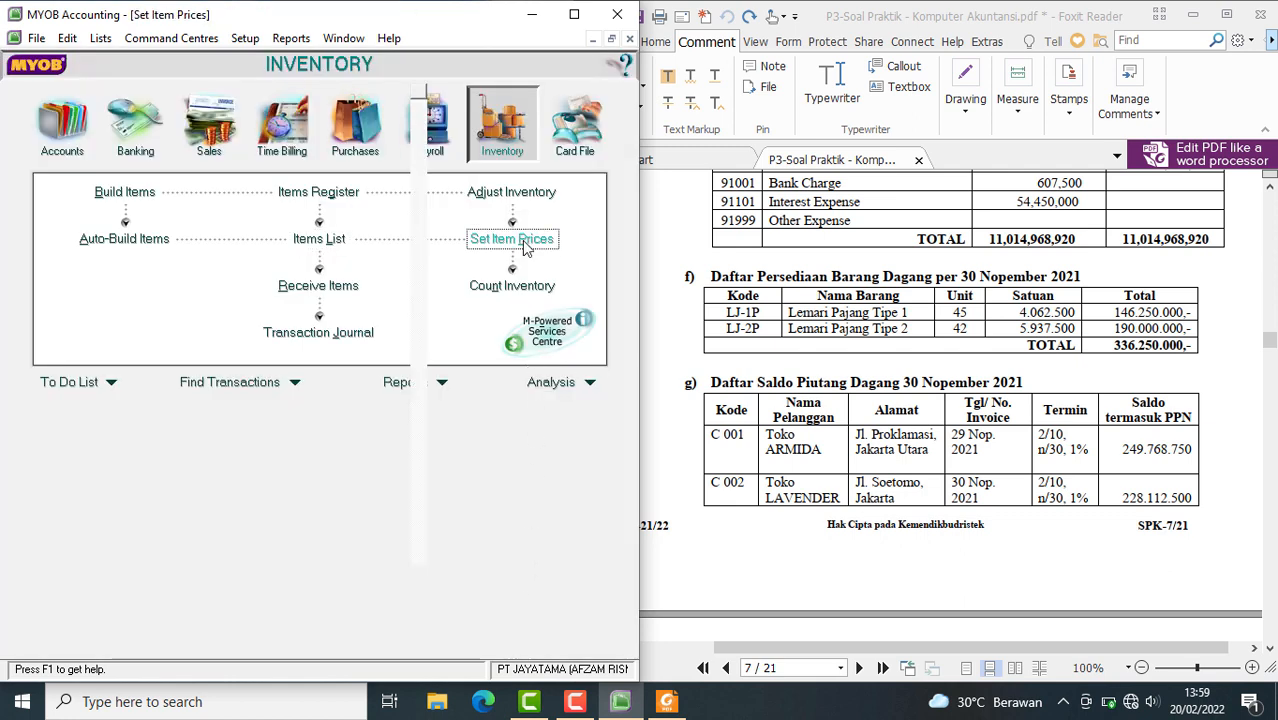
click(385, 618)
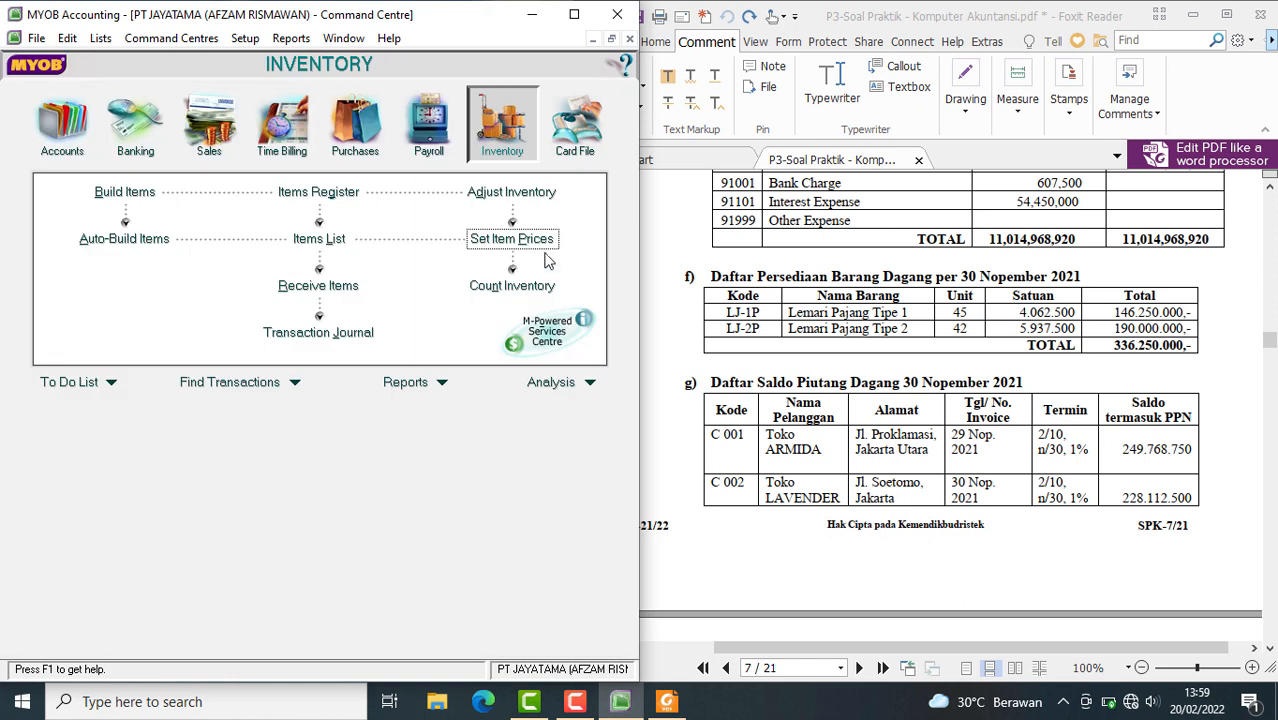
Compare the last cost and average cost views of the item prices, leaving average cost selected and closing the window
click(522, 245)
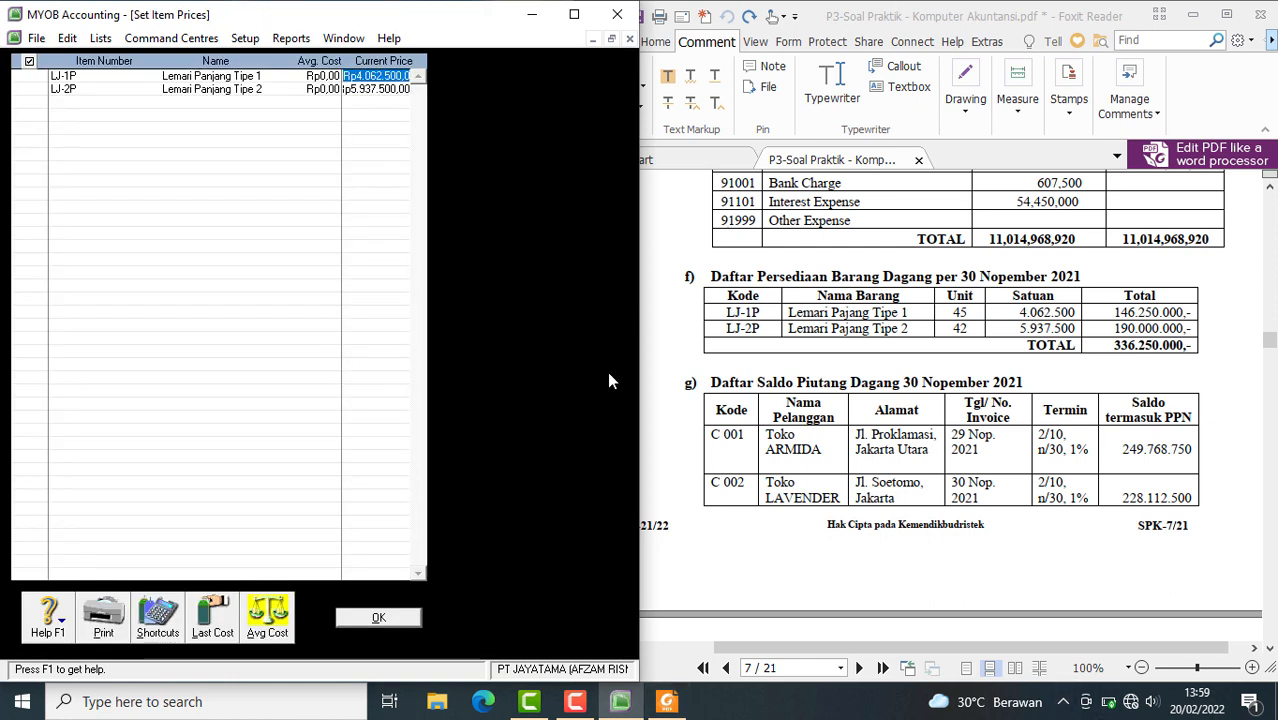
click(228, 625)
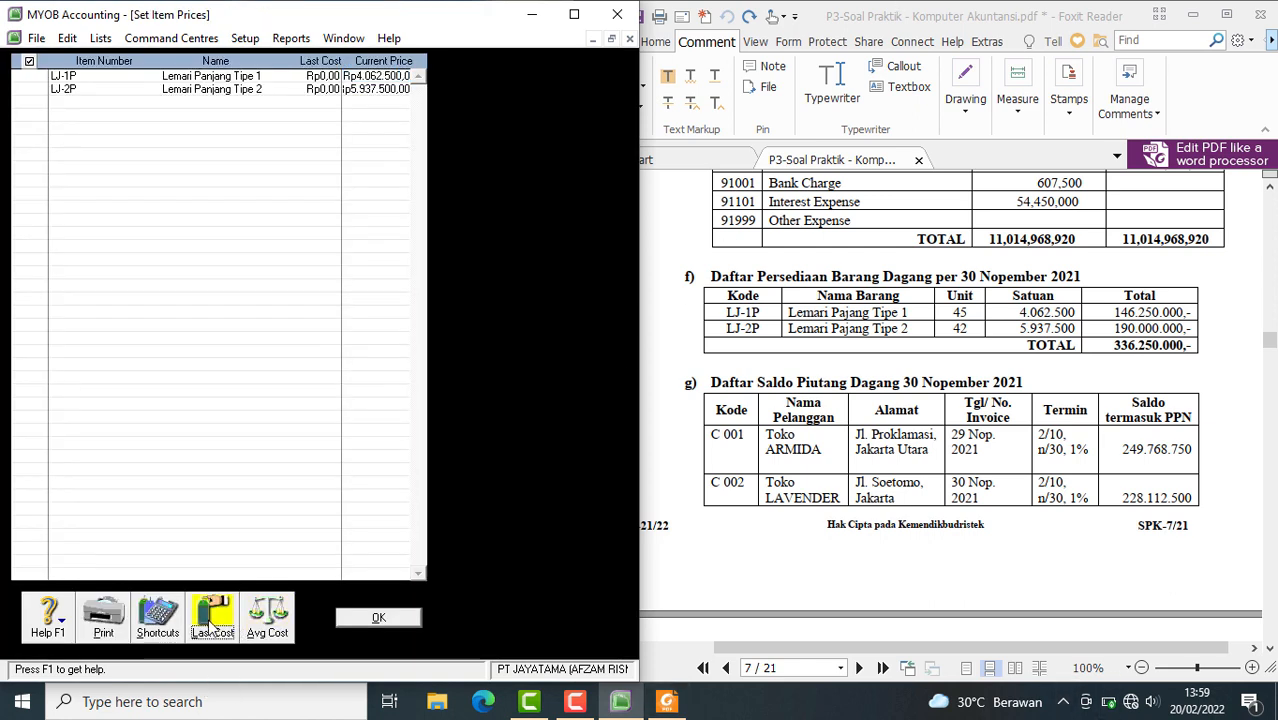
click(280, 631)
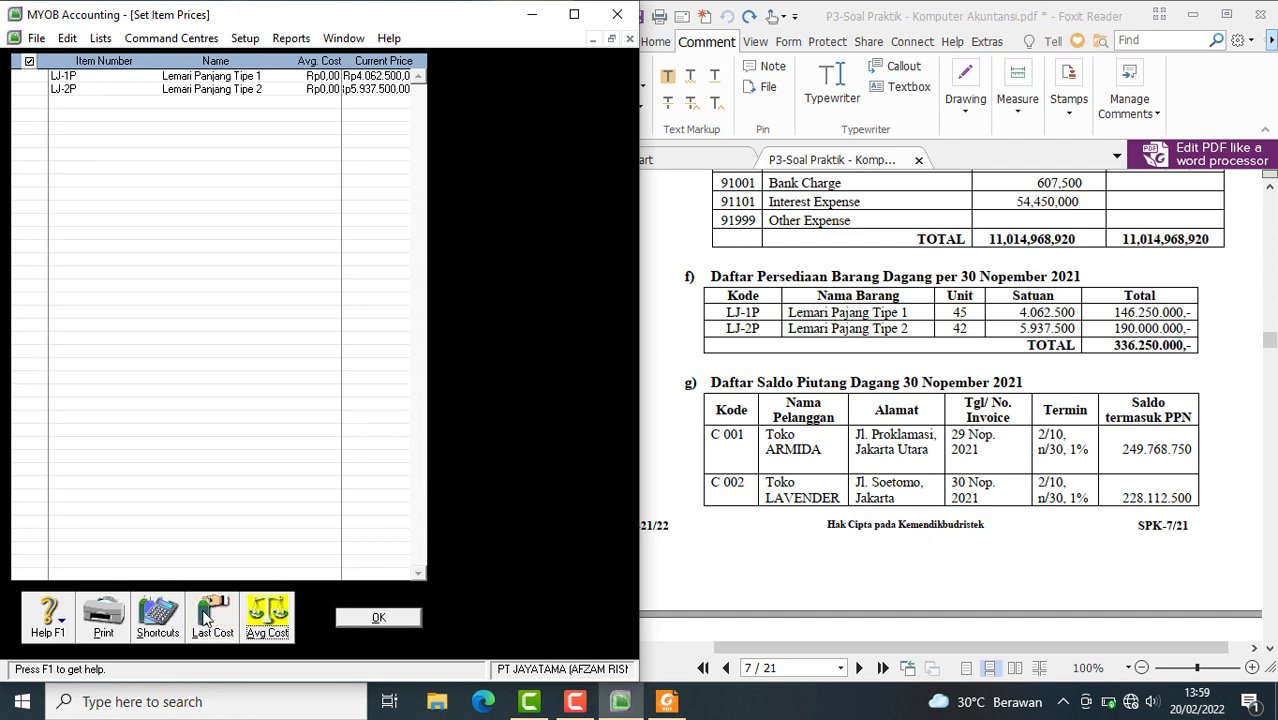
click(209, 619)
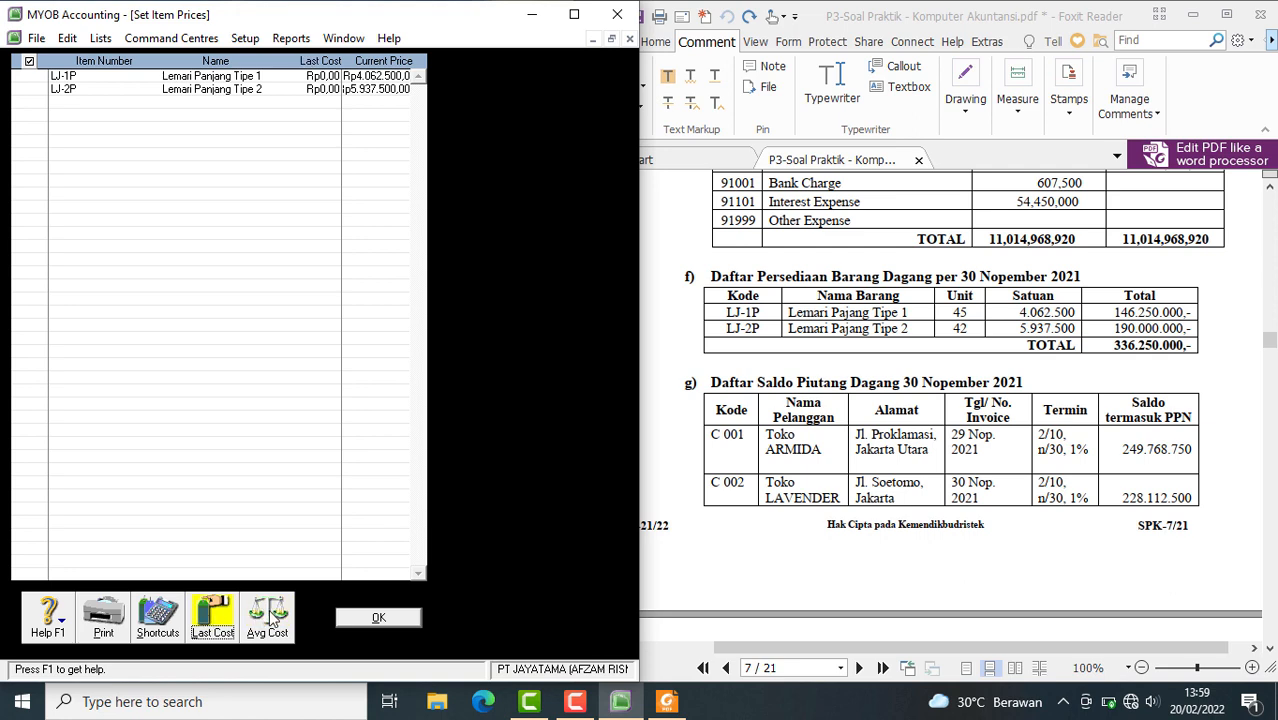
click(260, 620)
click(230, 630)
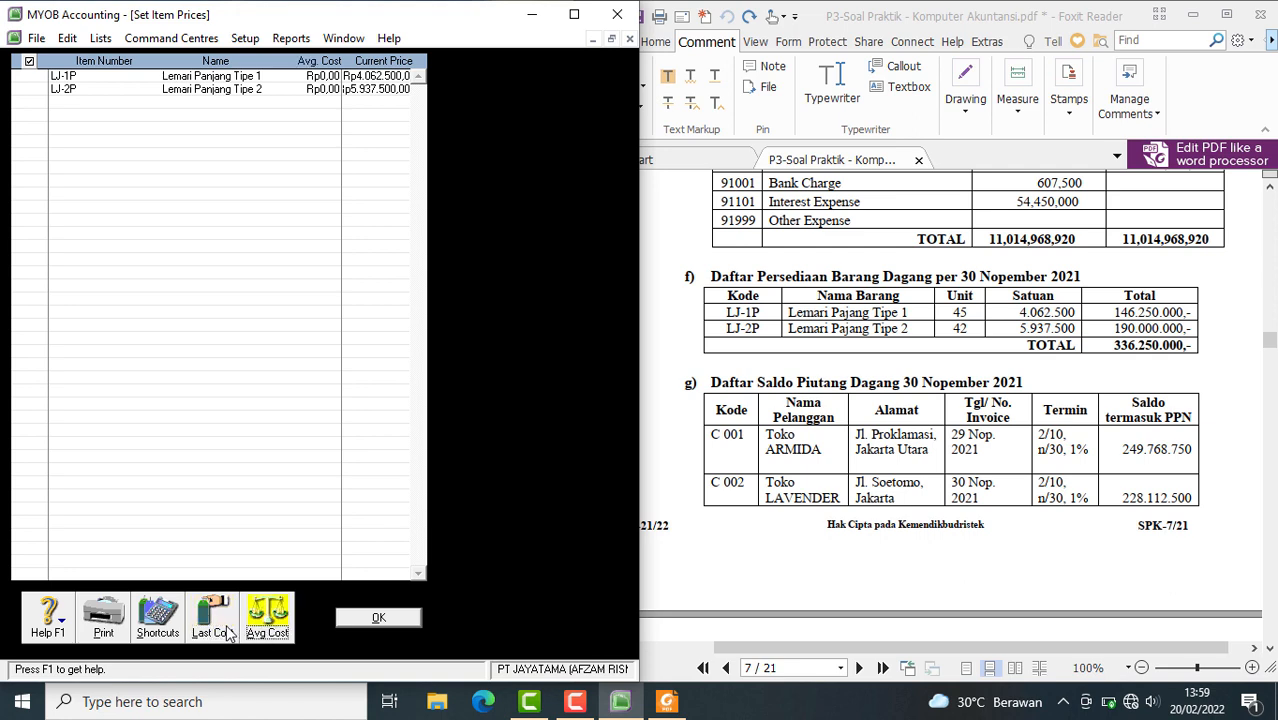
click(258, 625)
click(213, 614)
click(273, 621)
click(413, 621)
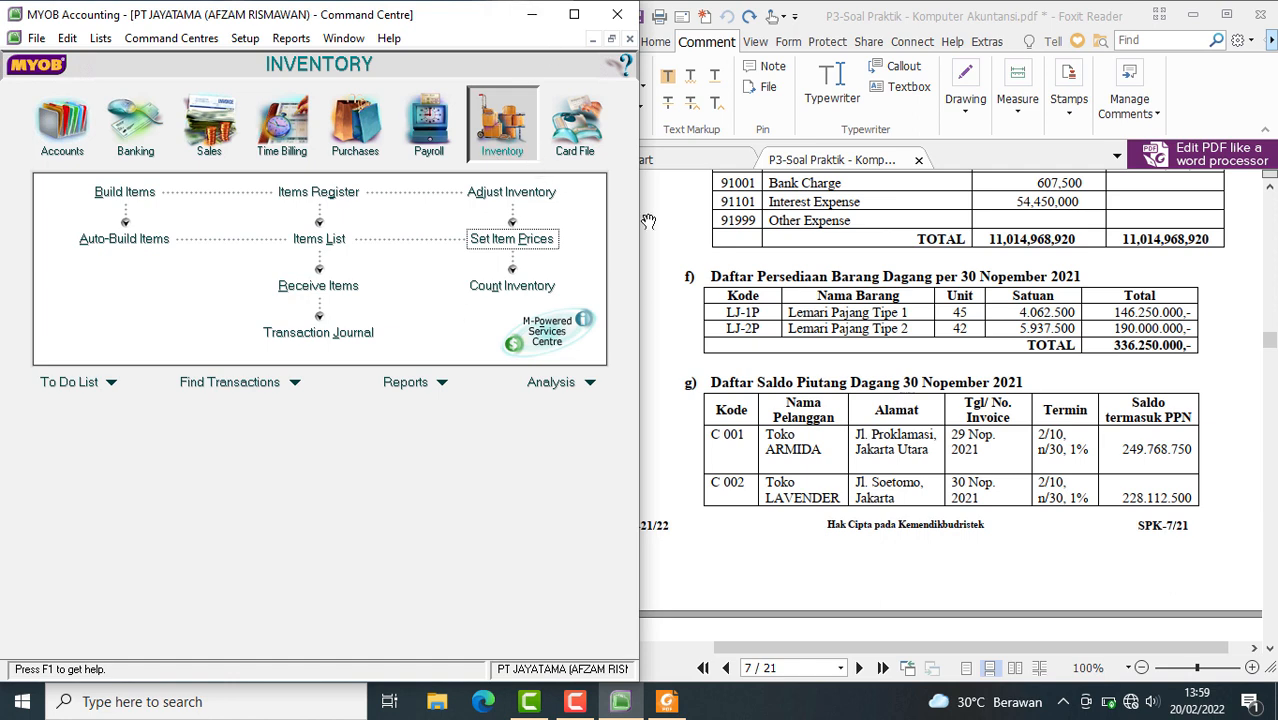
Start an inventory adjustment dated 01/12/2021 with the memo SALDO AWAL PERSEDIAAN BARANG DAGANGAN
click(511, 193)
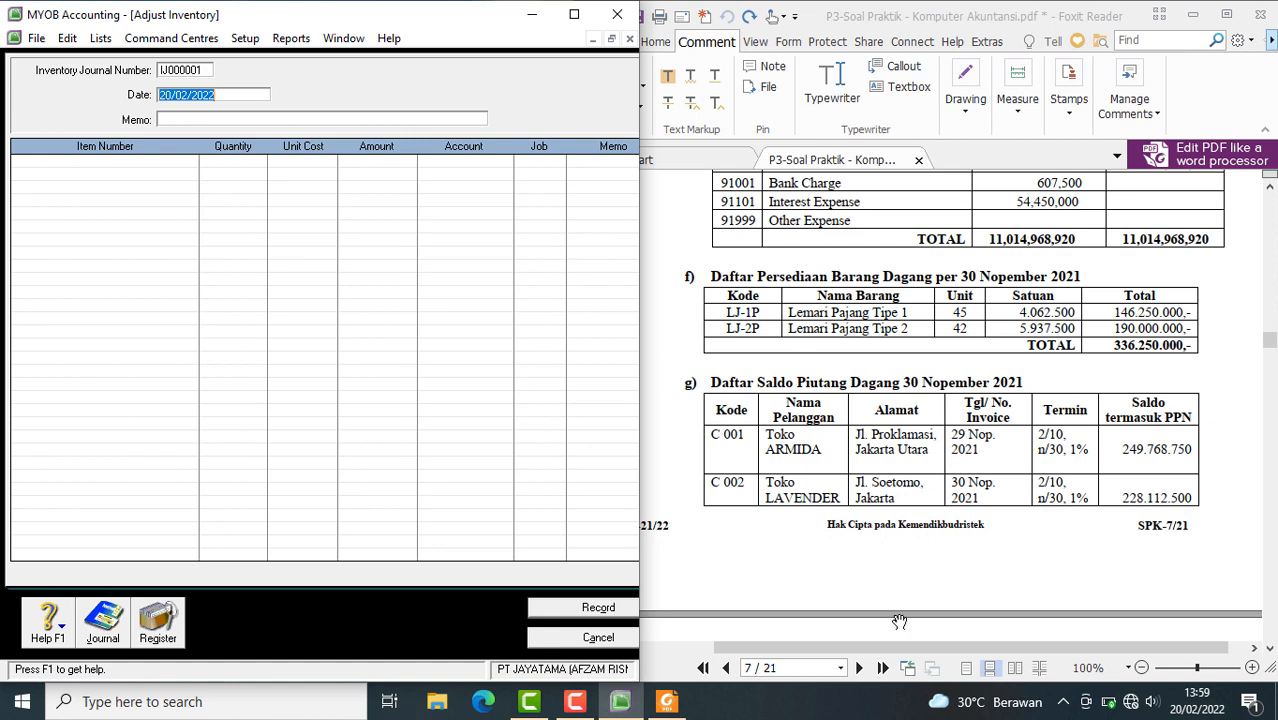
text(0)
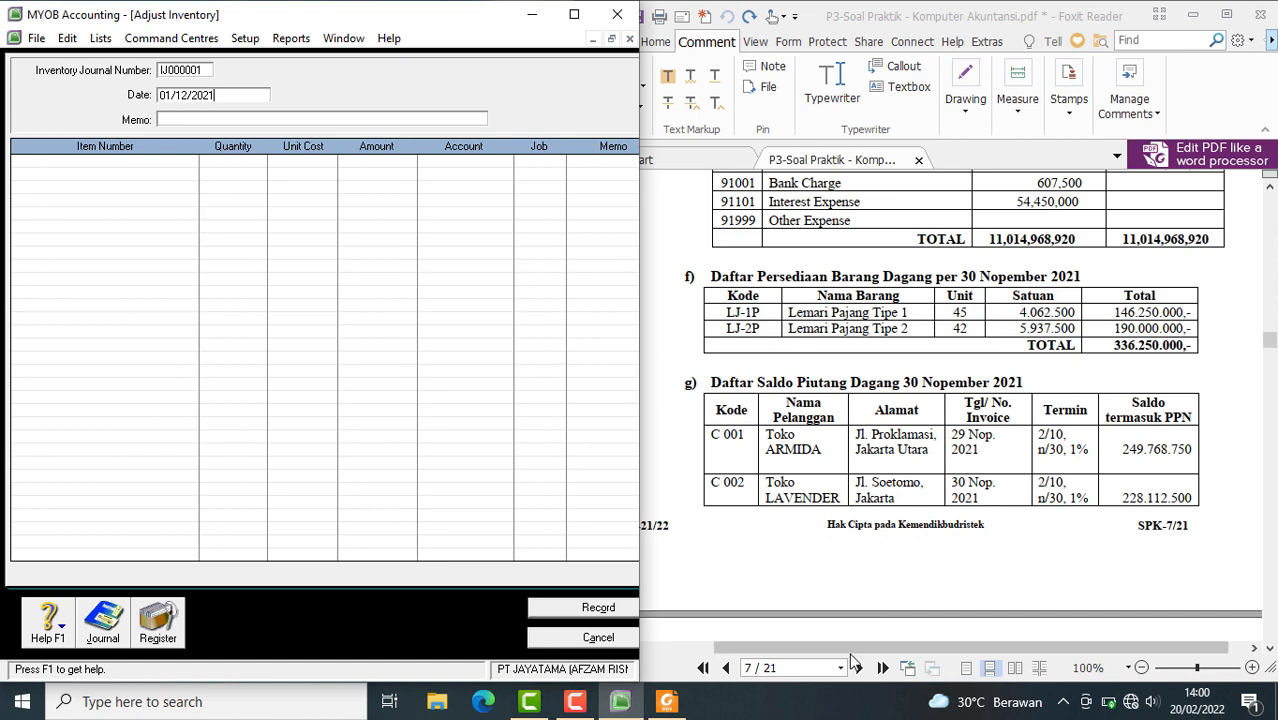
key(Tab)
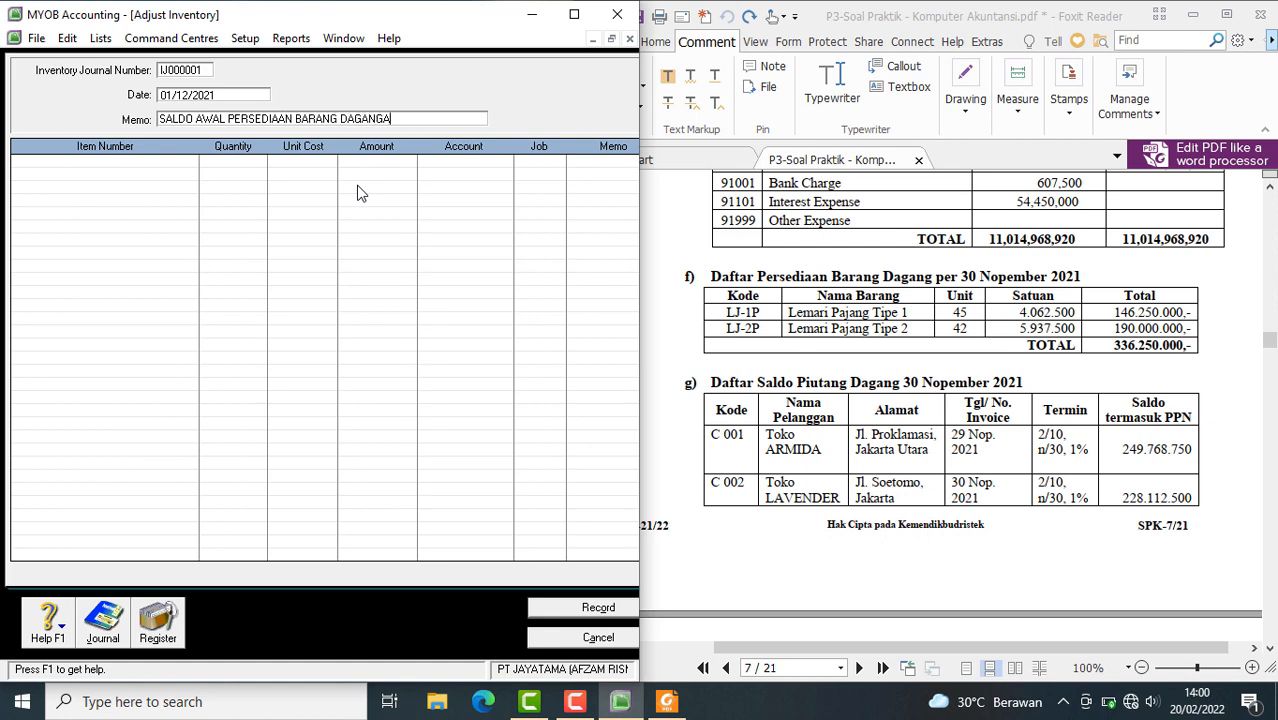
Add item LJ-1P to the adjustment with quantity 45 and a unit cost of Rp4.062.500
click(35, 162)
key(Return)
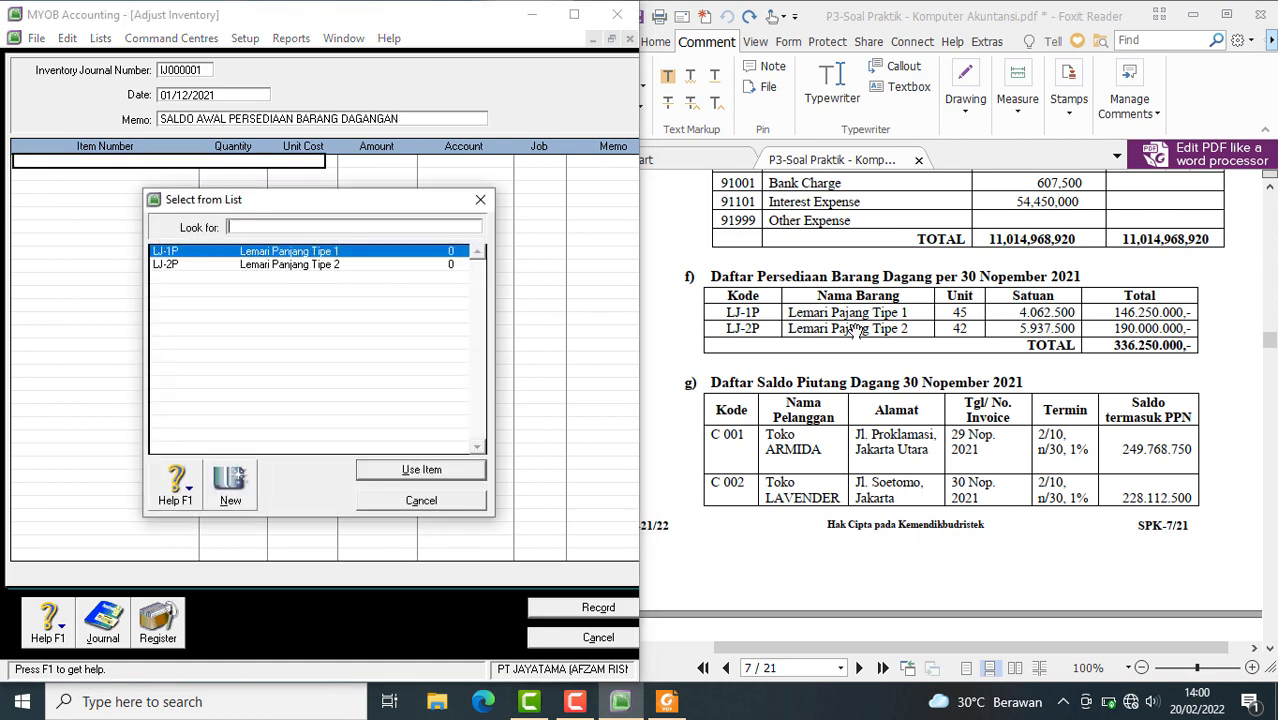
click(427, 471)
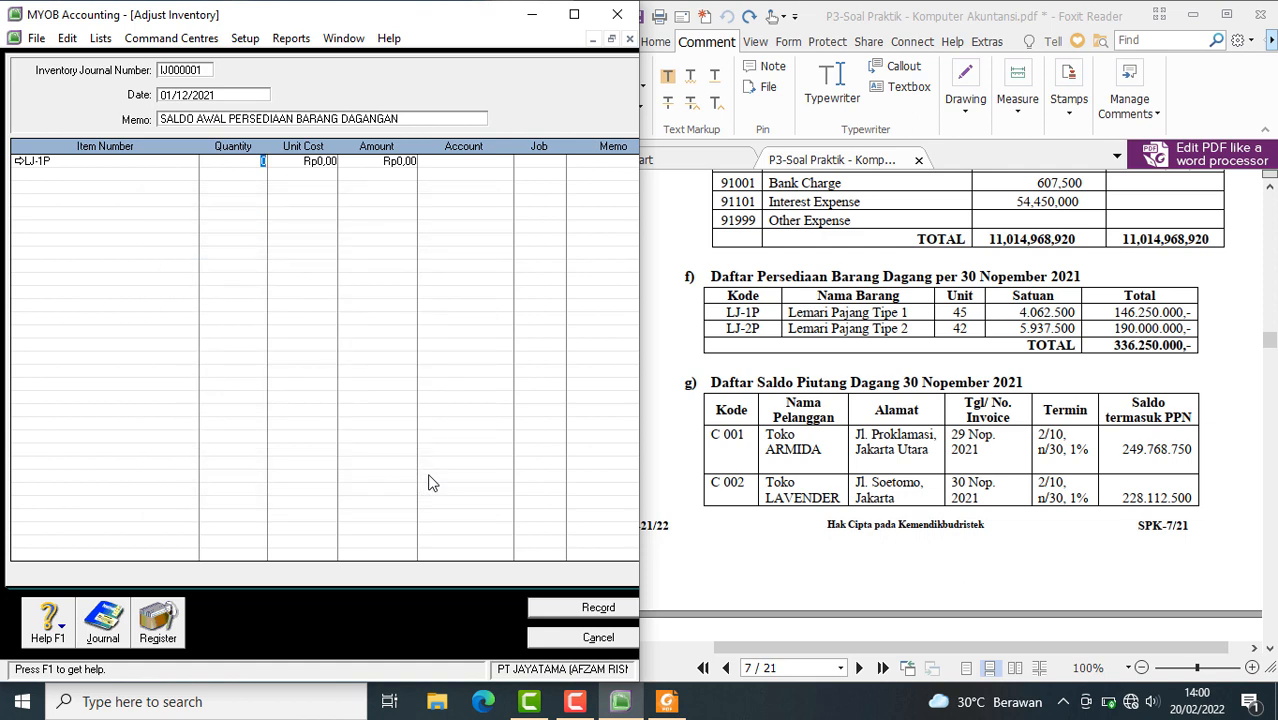
text(45)
click(306, 166)
text(406250)
key(Tab)
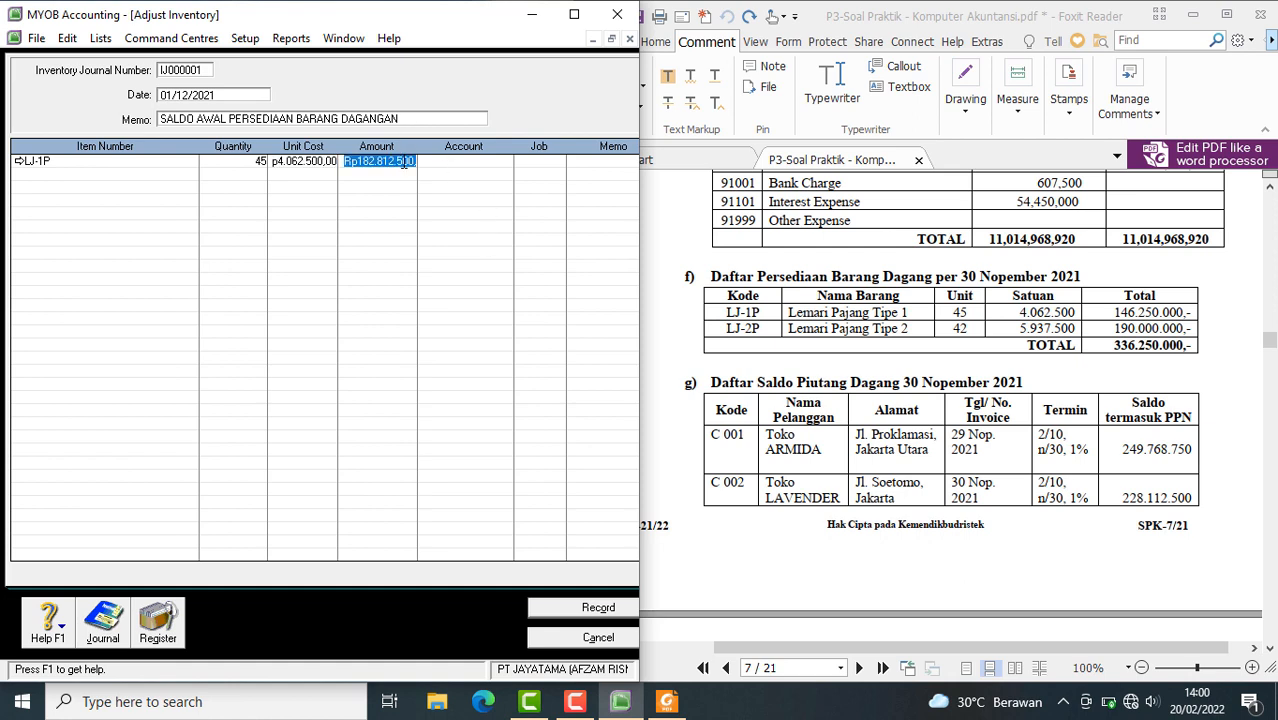
Assign account 1-1301 Merchandise Inventory to the LJ-1P adjustment line
click(459, 163)
click(506, 162)
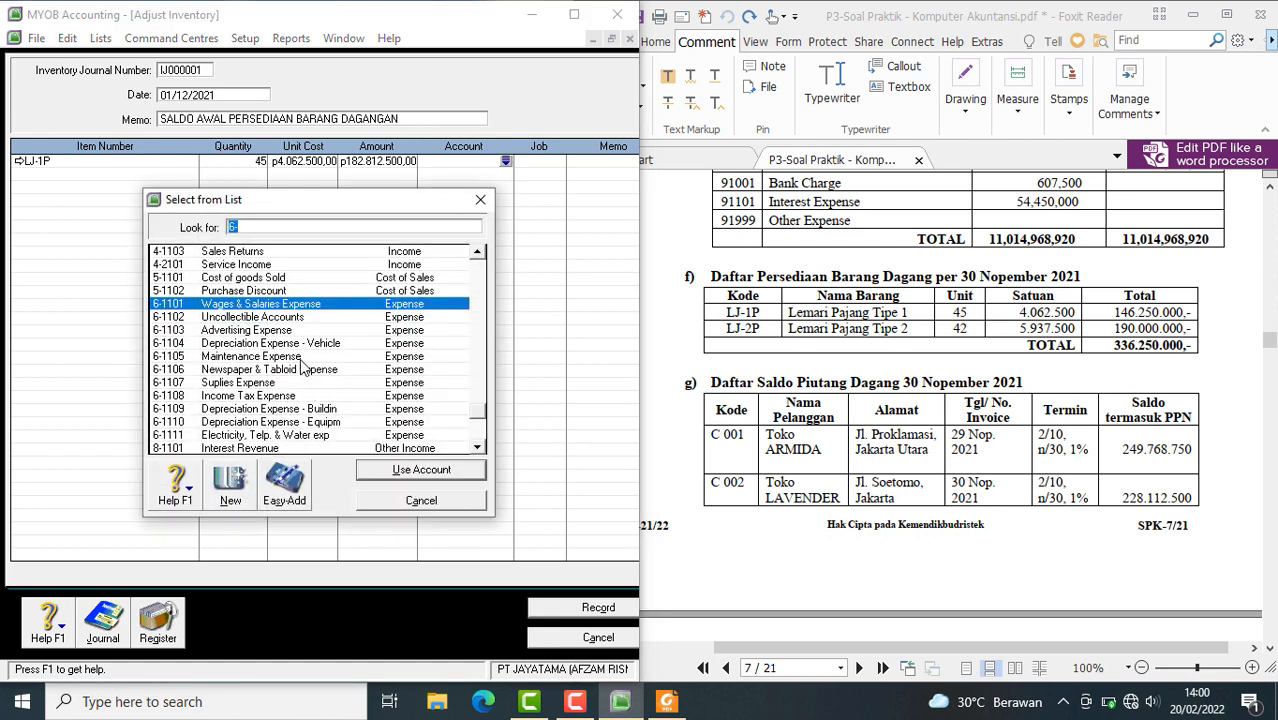
text(1)
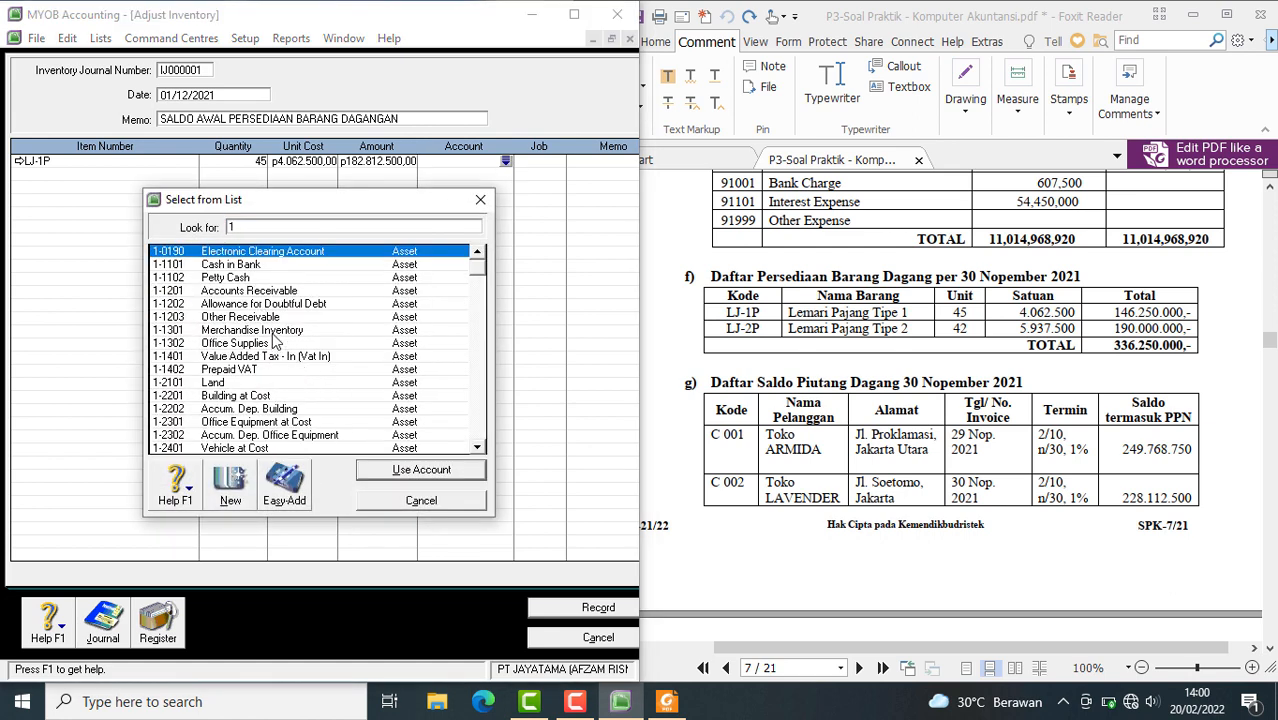
text(-1301)
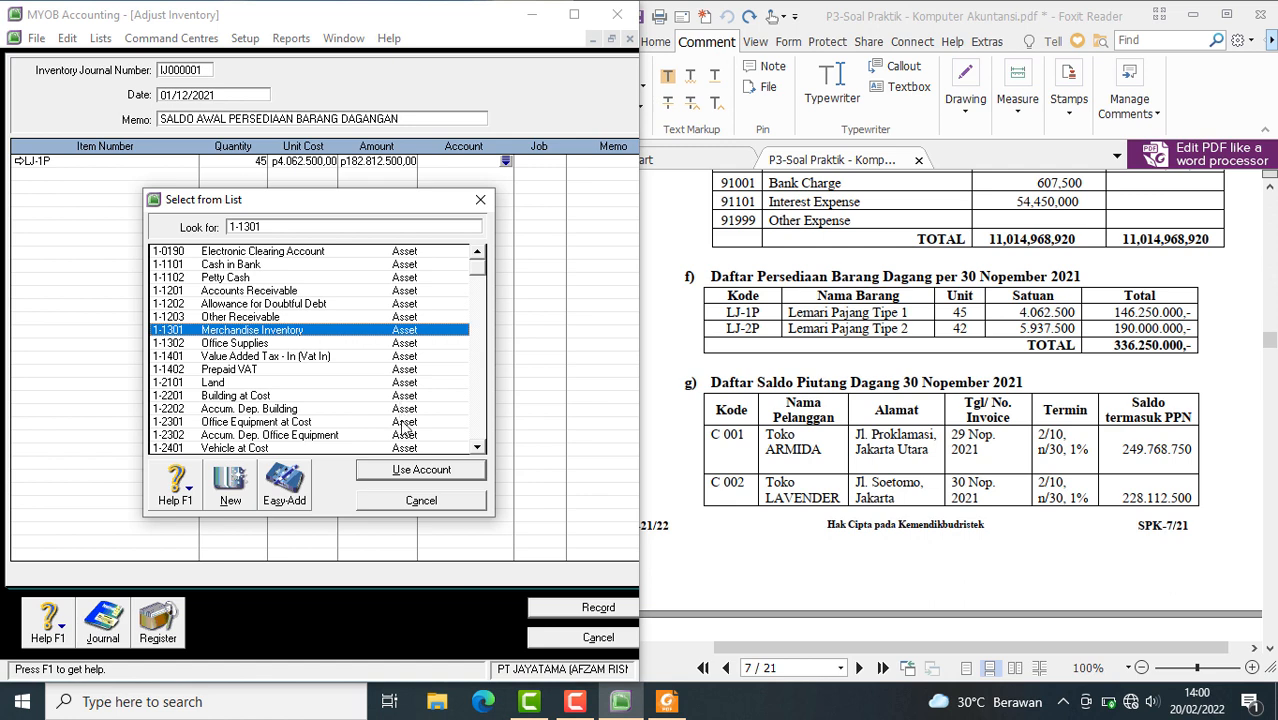
click(404, 469)
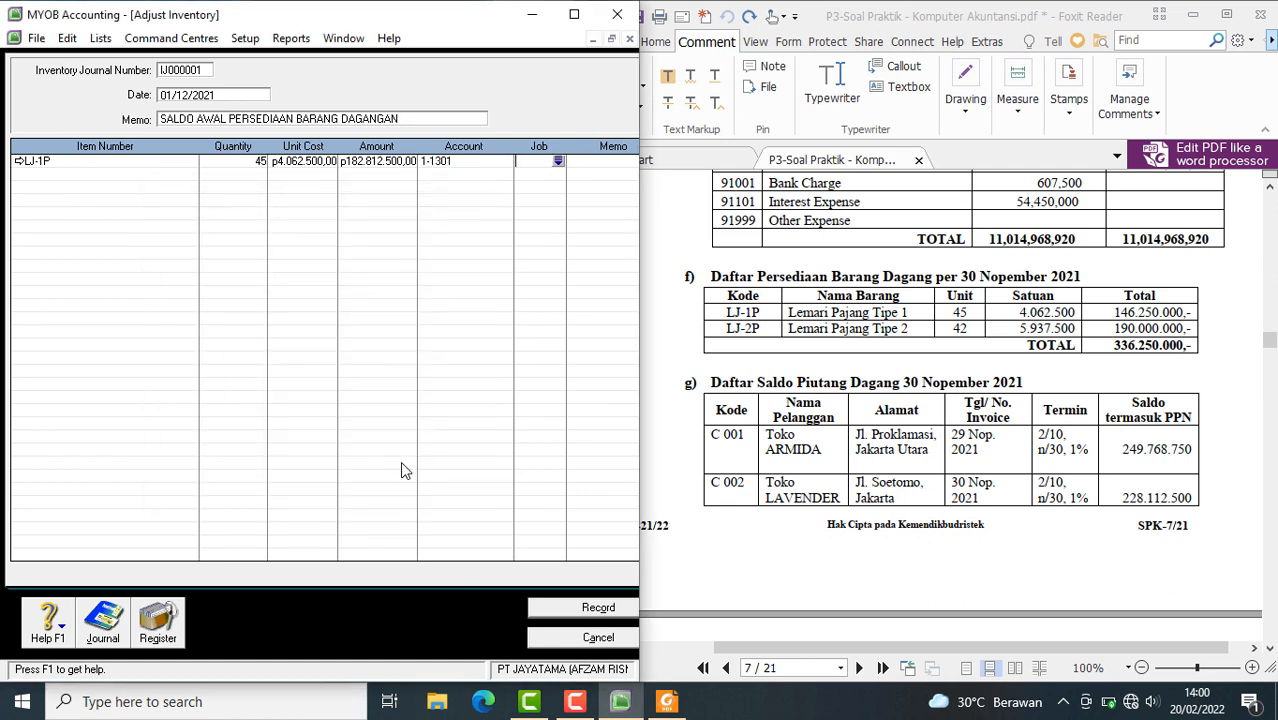
Add item LJ-2P on the second adjustment line with quantity 42 and a unit cost of Rp5.937.500
click(60, 177)
key(Tab)
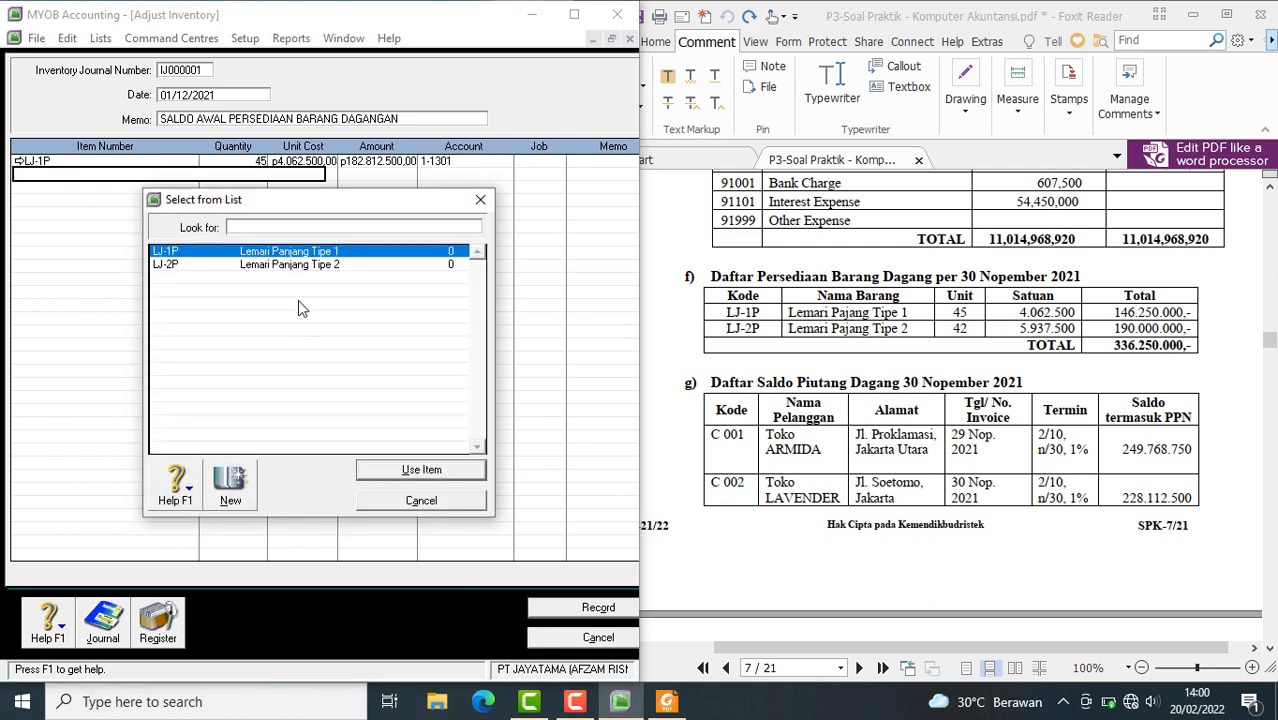
text(LJ-2P)
click(404, 470)
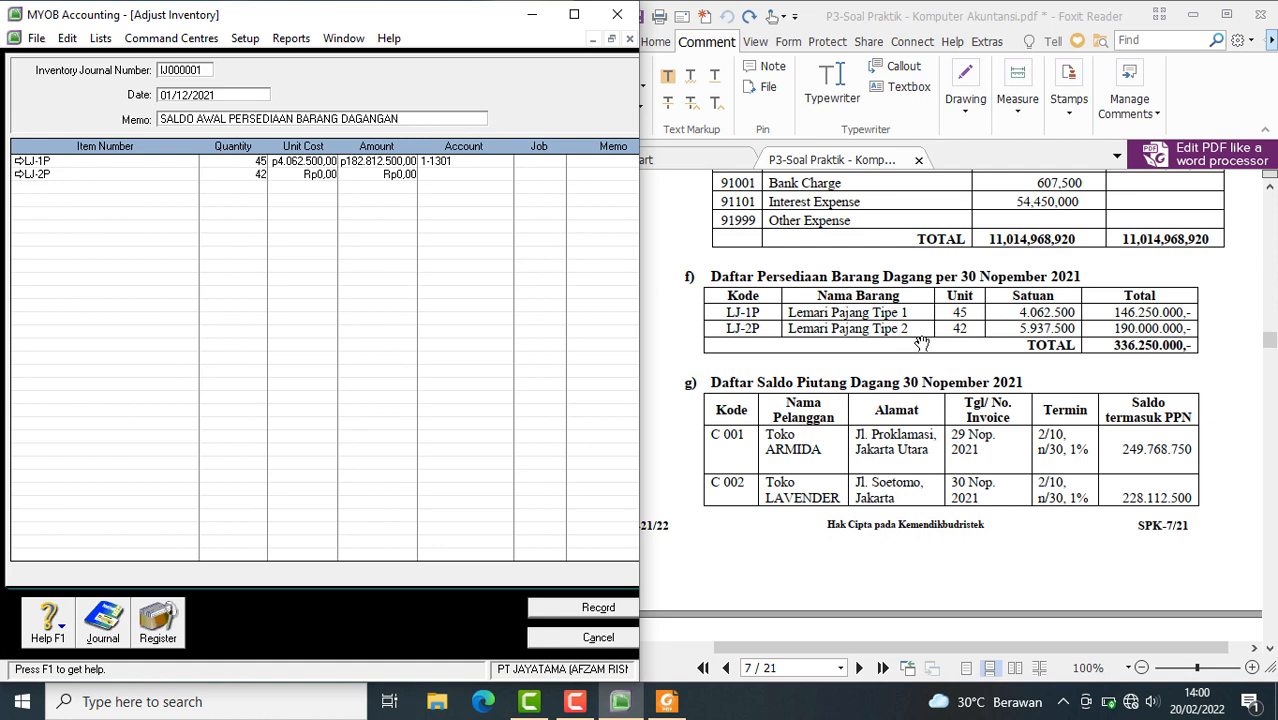
key(Tab)
text(5937500)
key(Tab)
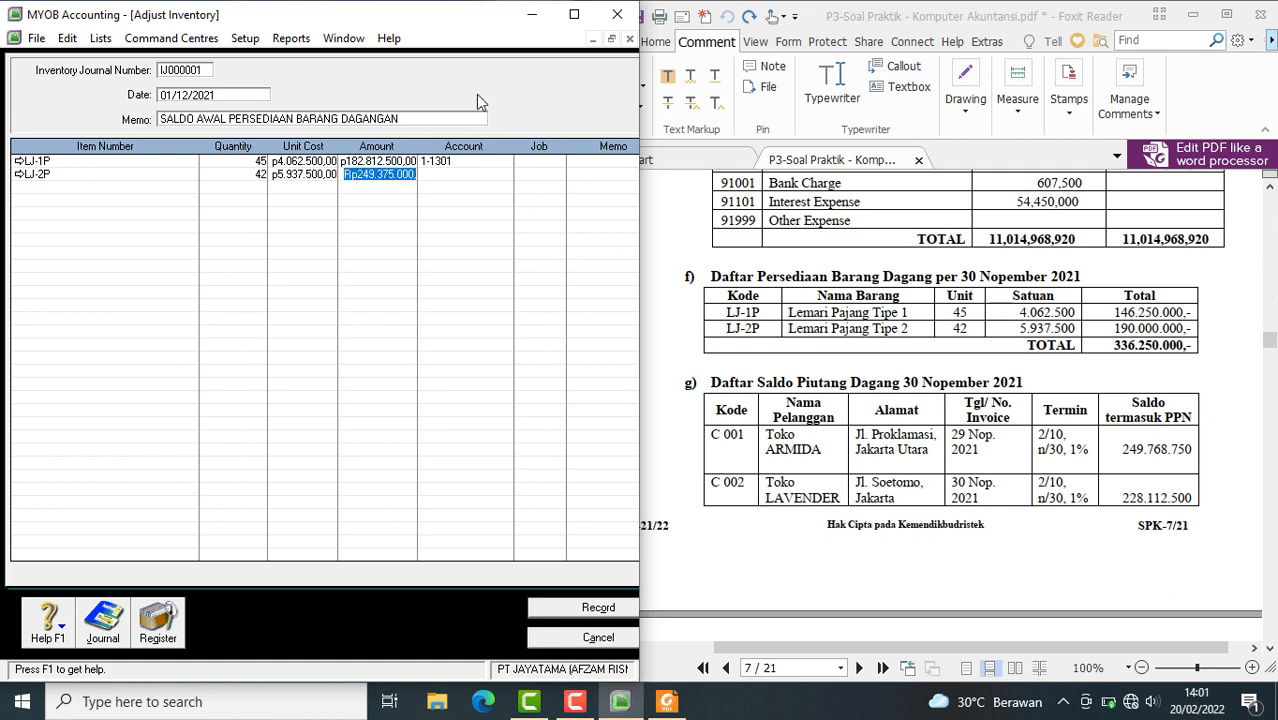
key(Tab)
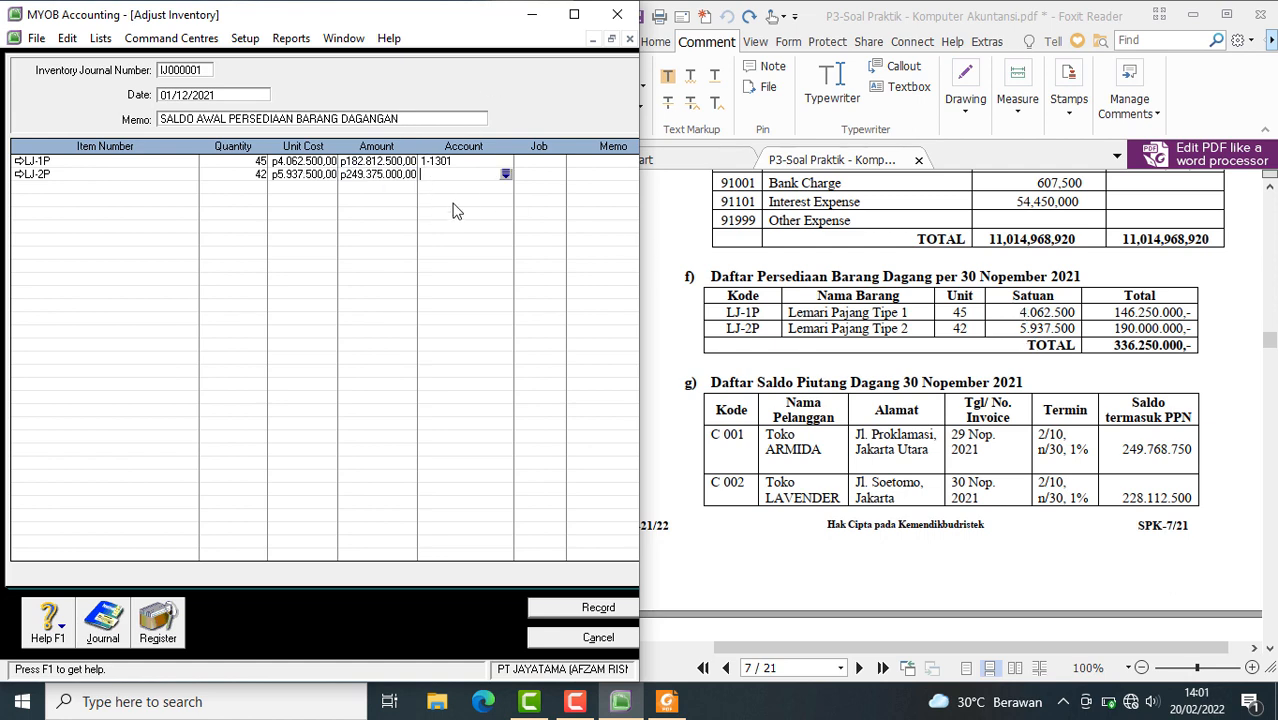
Assign account 1-1301 Merchandise Inventory to the LJ-2P adjustment line and open the transaction recap
click(505, 176)
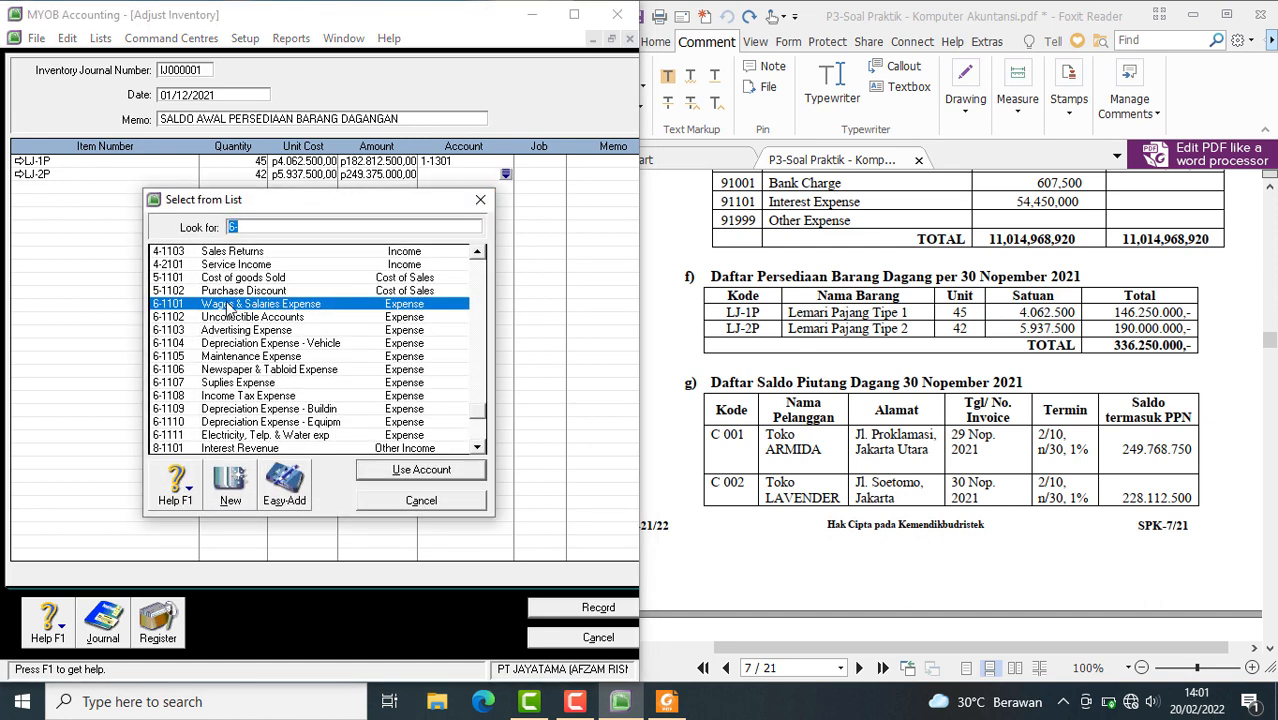
text(1-1301)
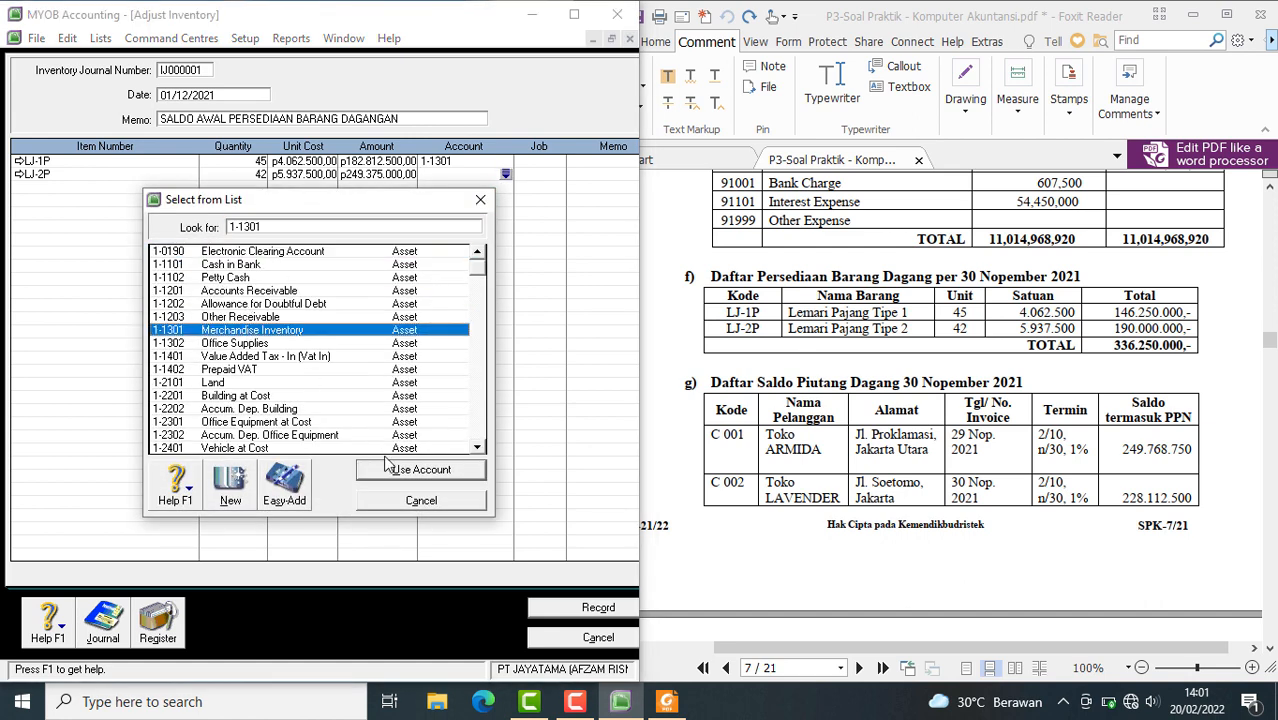
click(390, 469)
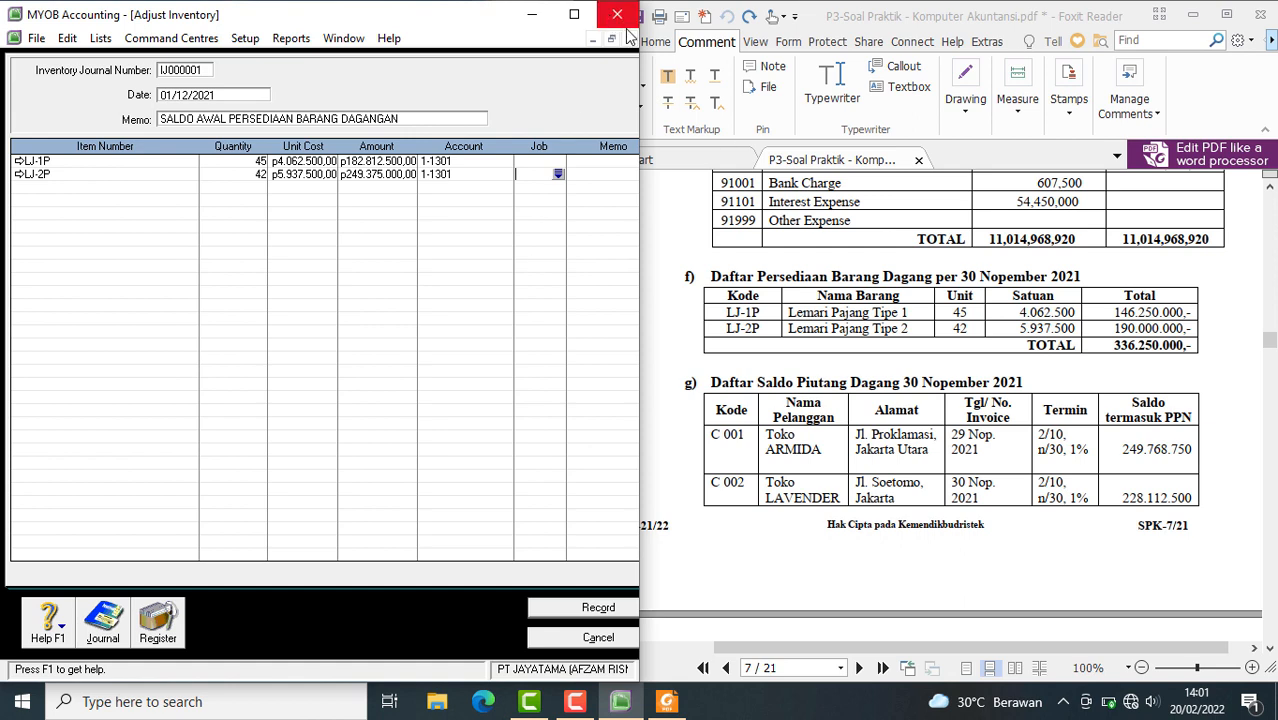
key(ctrl+r)
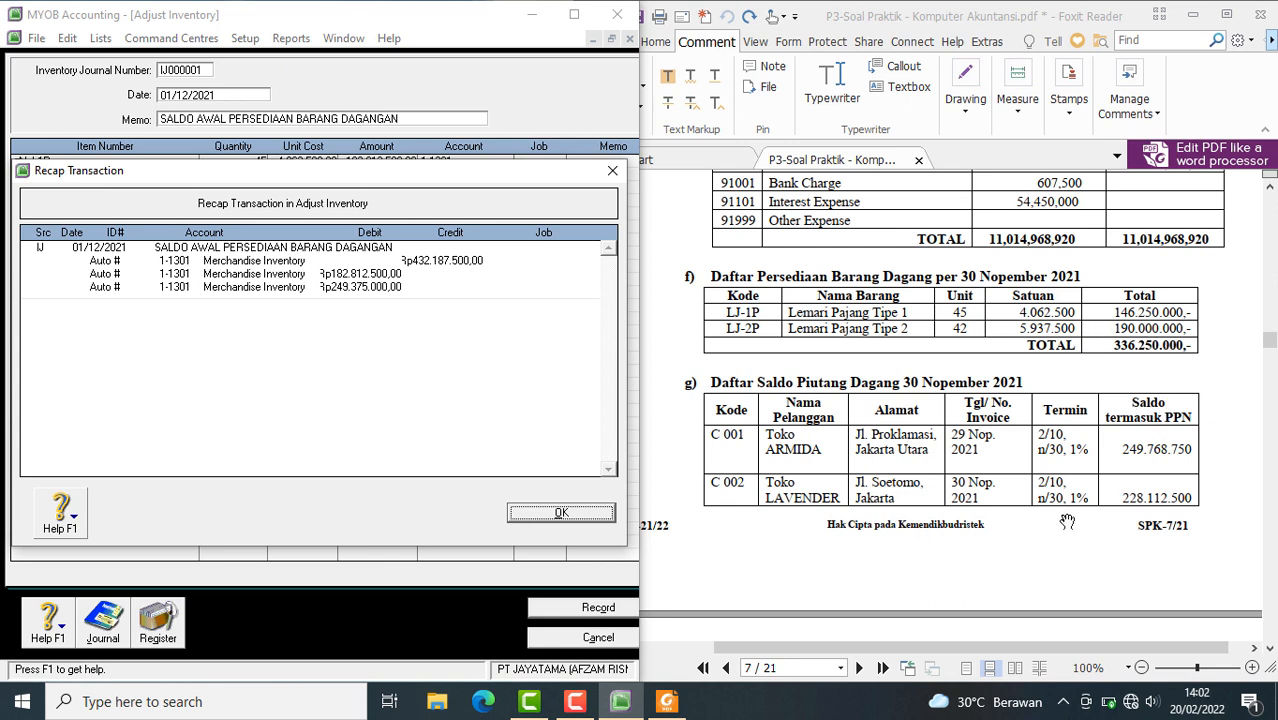
Switch to Calculator and multiply the LJ-1P unit cost of 4.062.500 by its quantity of 45
click(227, 706)
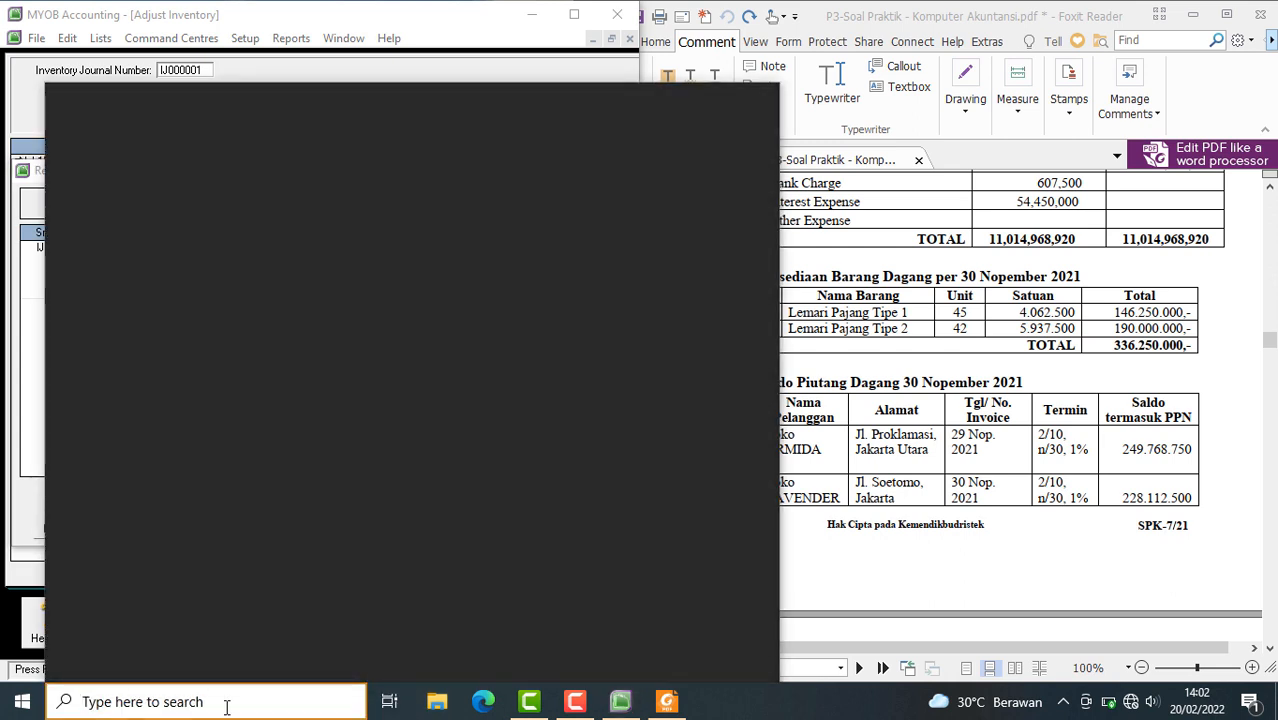
text(KA)
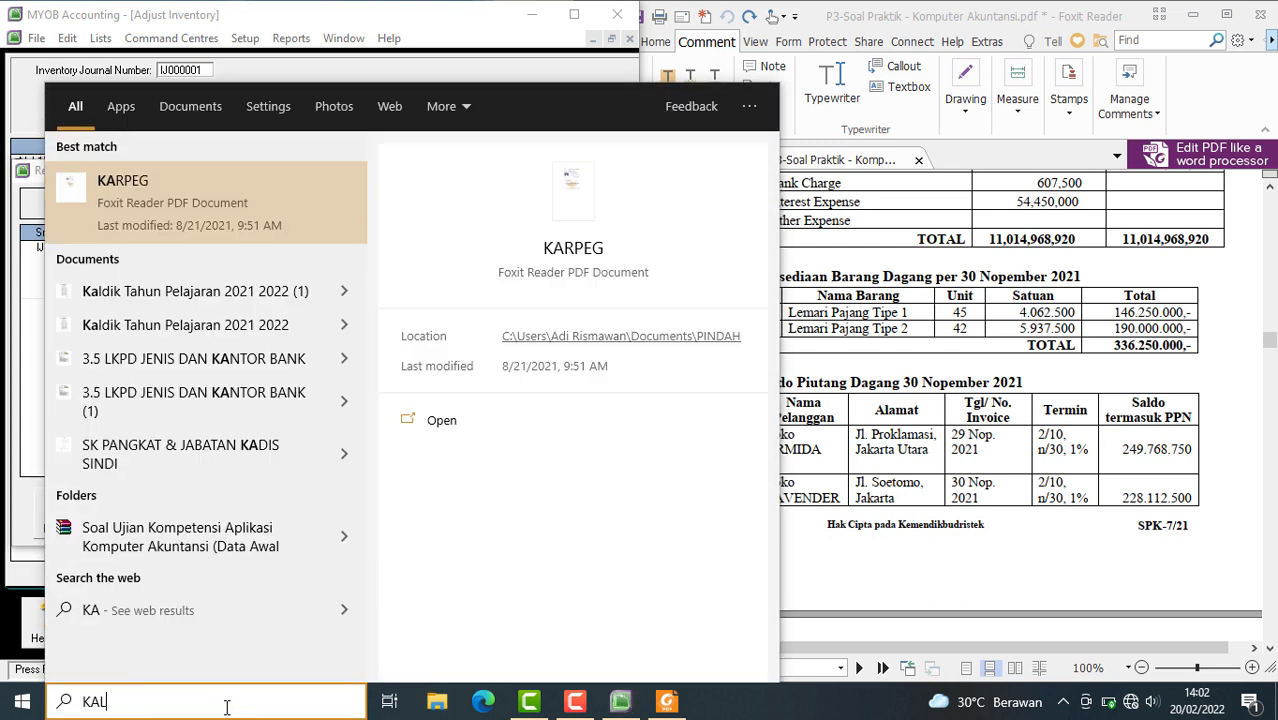
text(L)
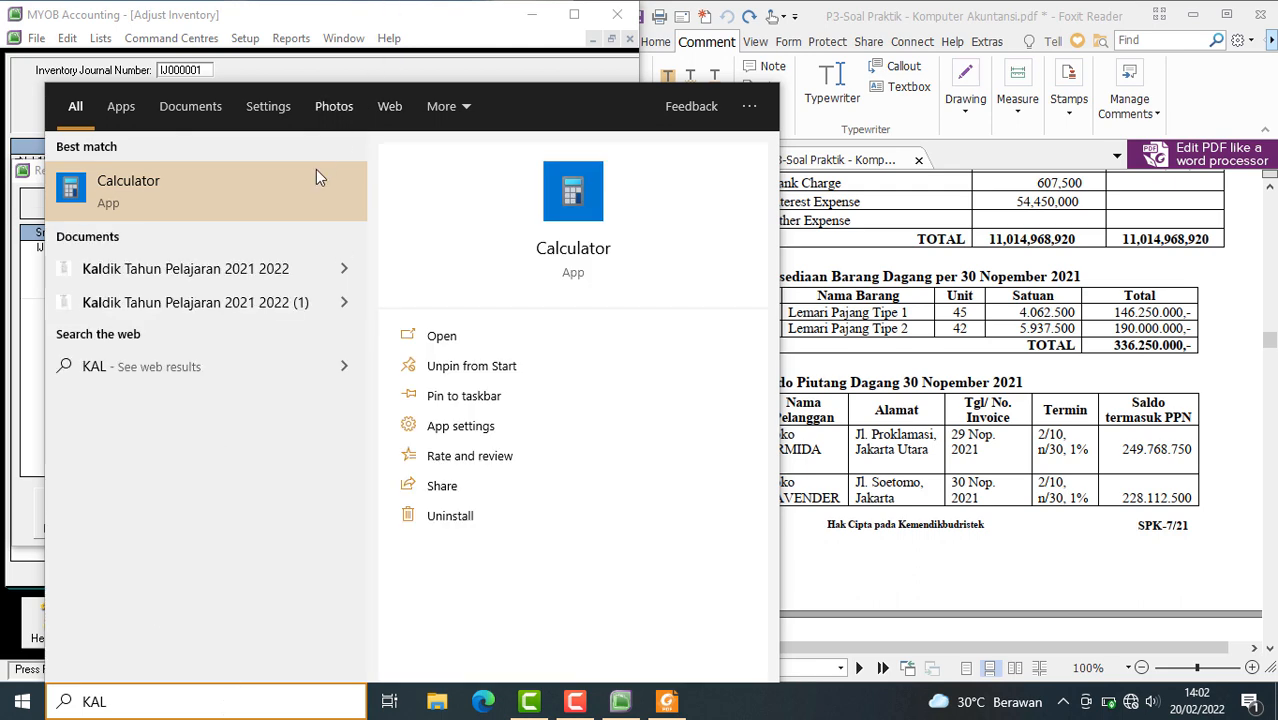
click(160, 208)
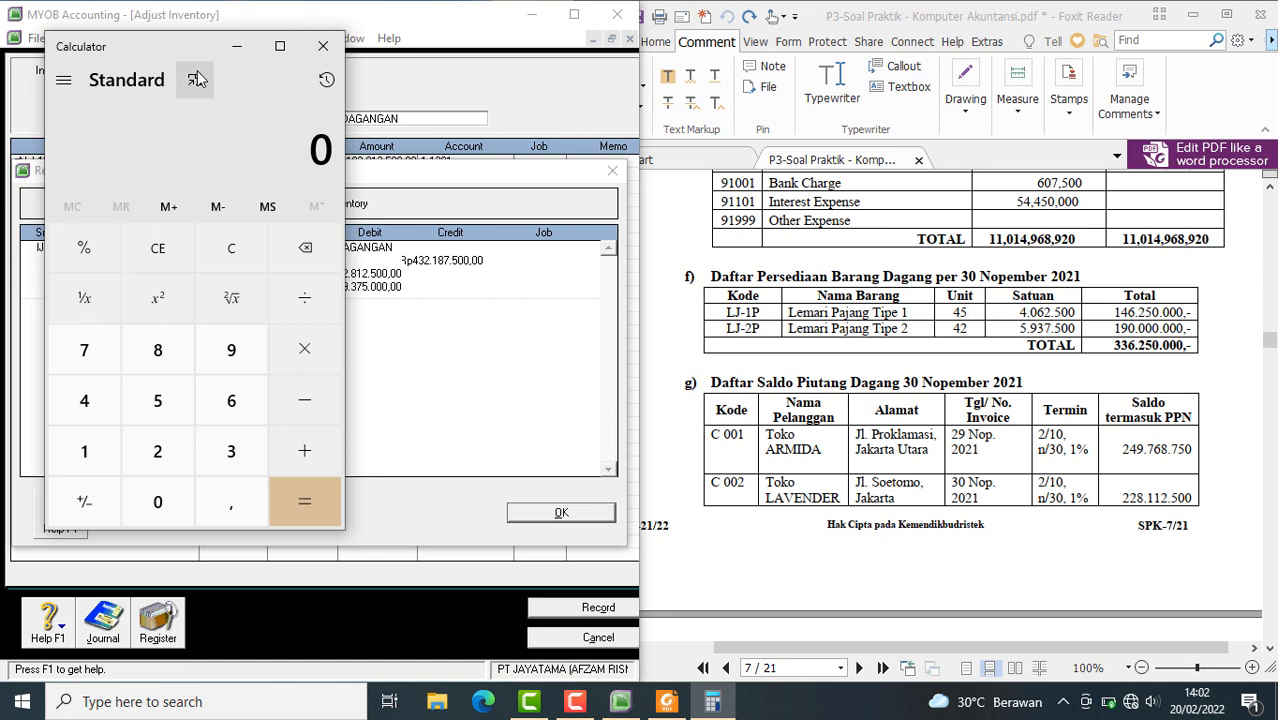
click(86, 400)
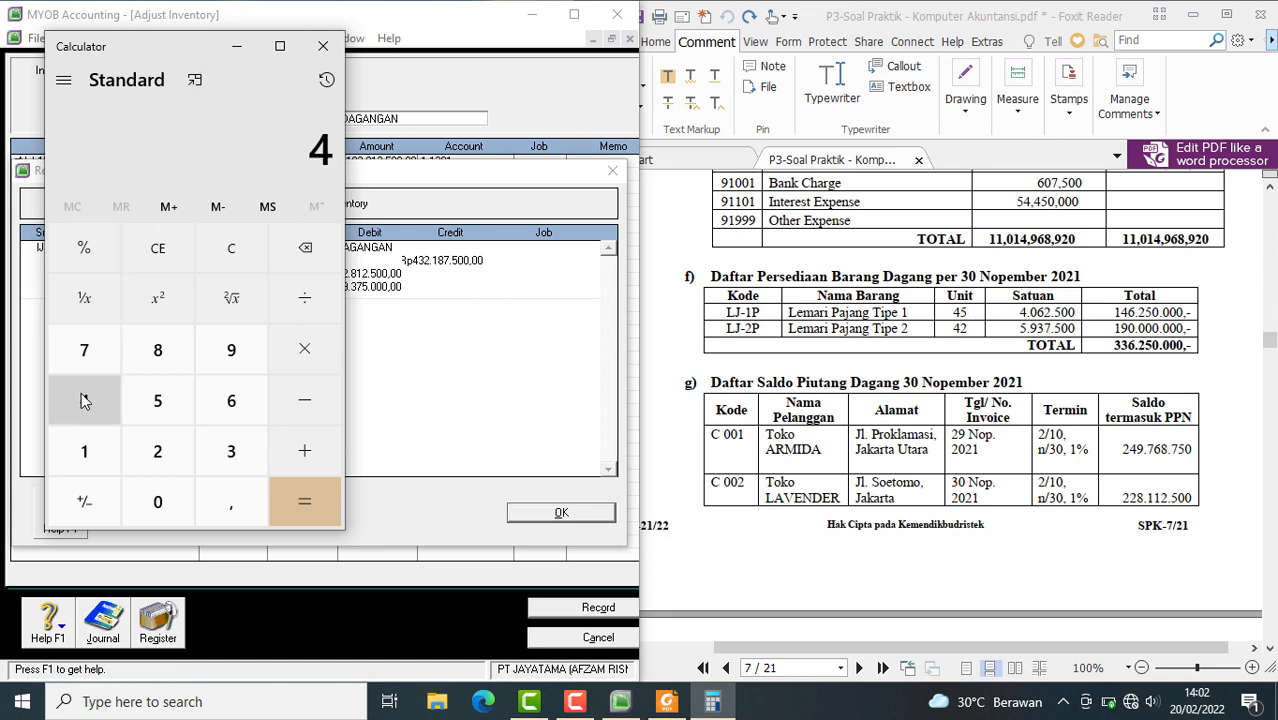
click(157, 505)
click(218, 400)
click(171, 451)
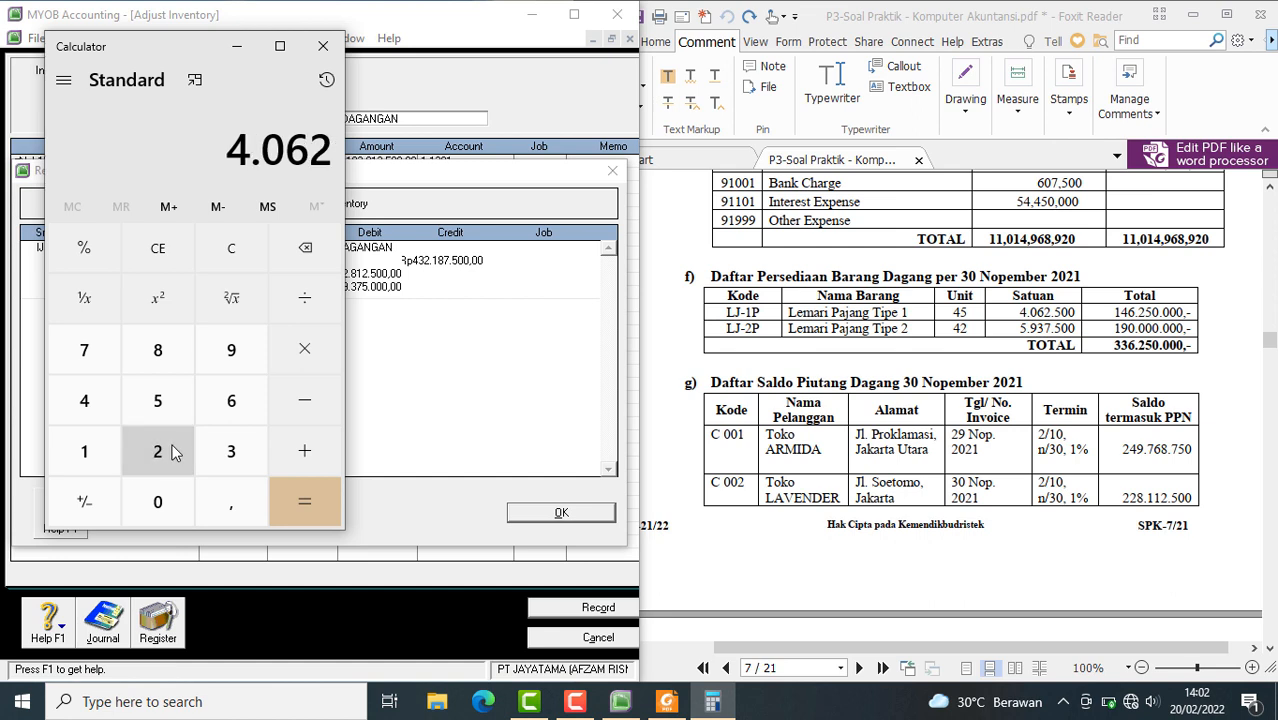
click(163, 413)
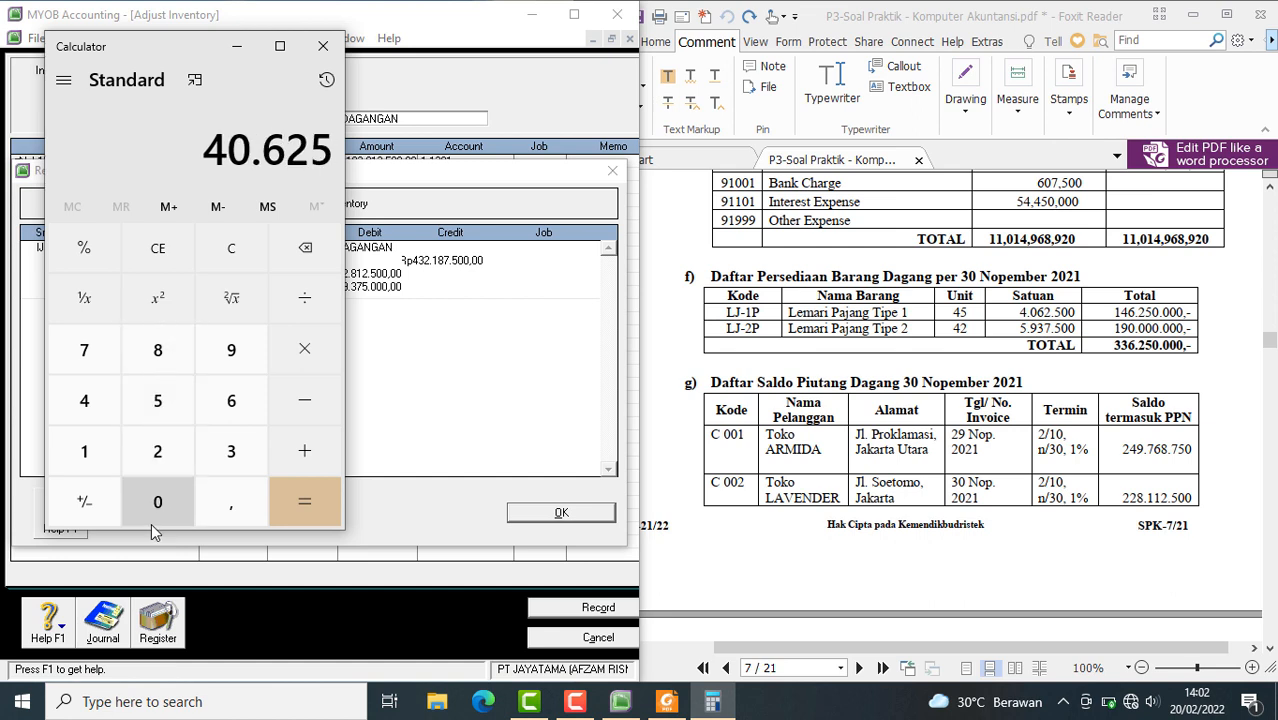
double_click(164, 512)
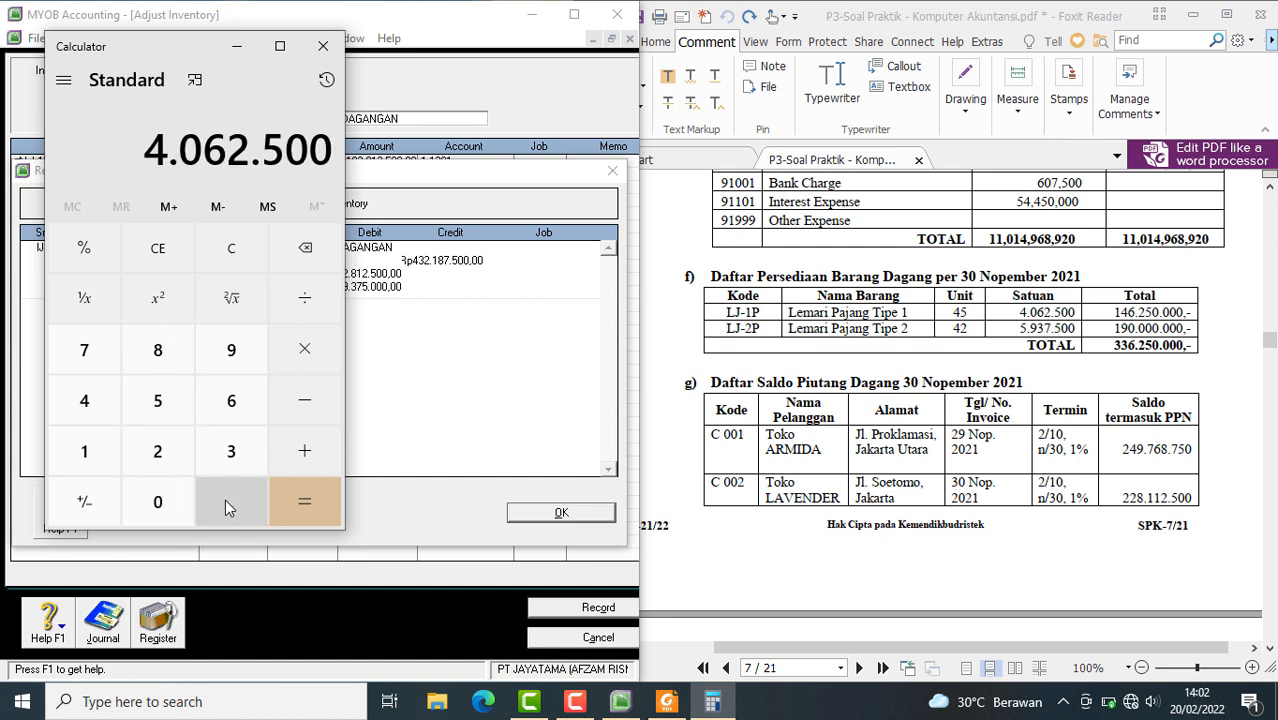
click(304, 349)
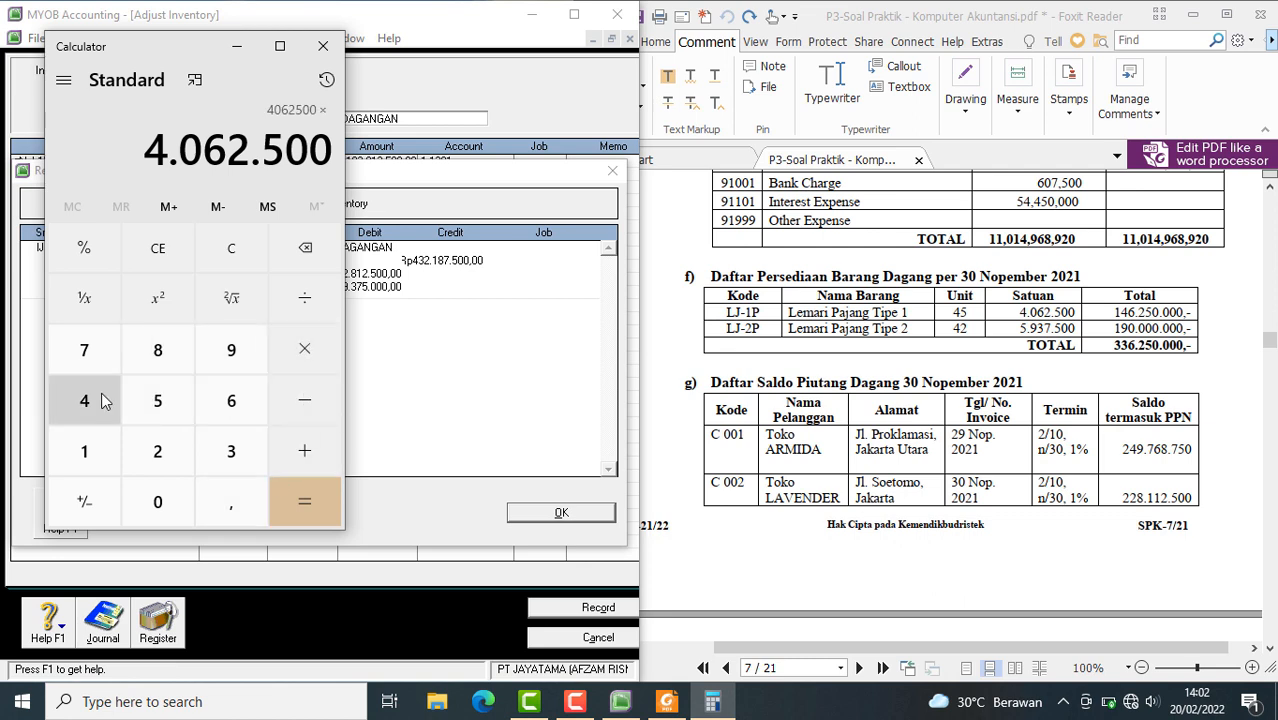
click(104, 400)
click(157, 400)
click(313, 519)
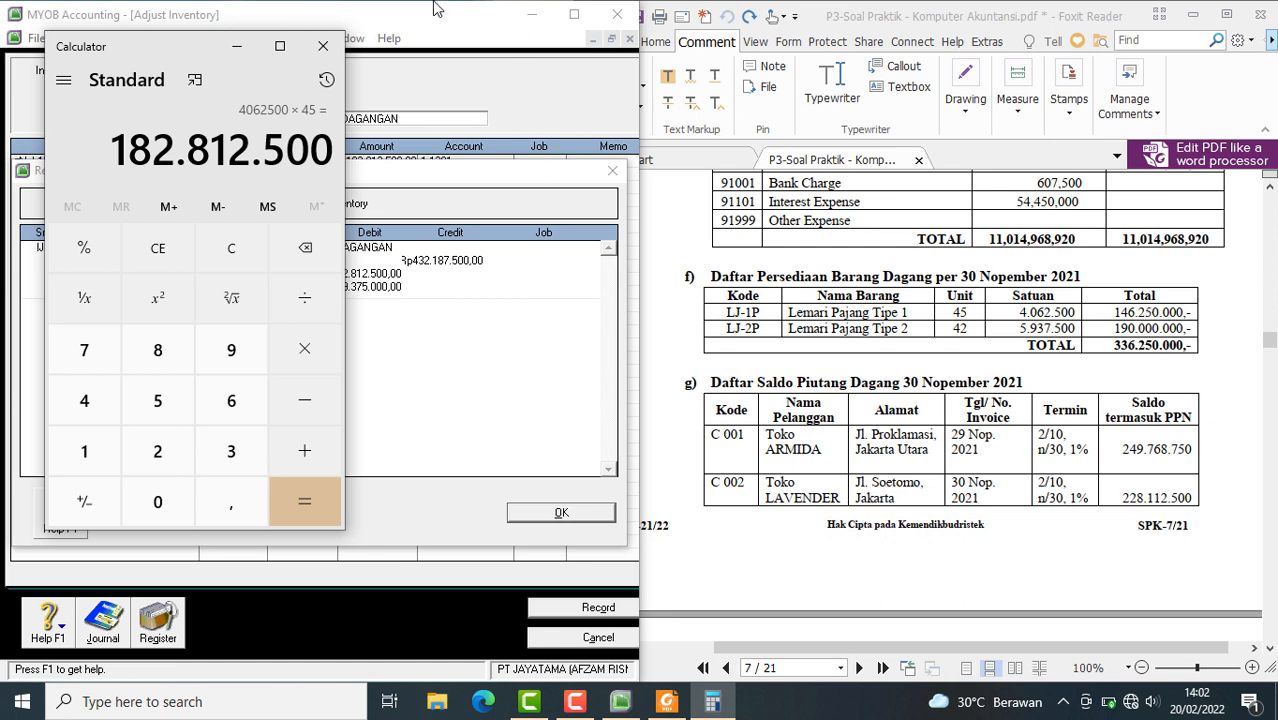
Move the calculator clear of the recap amounts and multiply the LJ-2P quantity of 42 by its unit cost of 5.937.500
drag(178, 58, 655, 97)
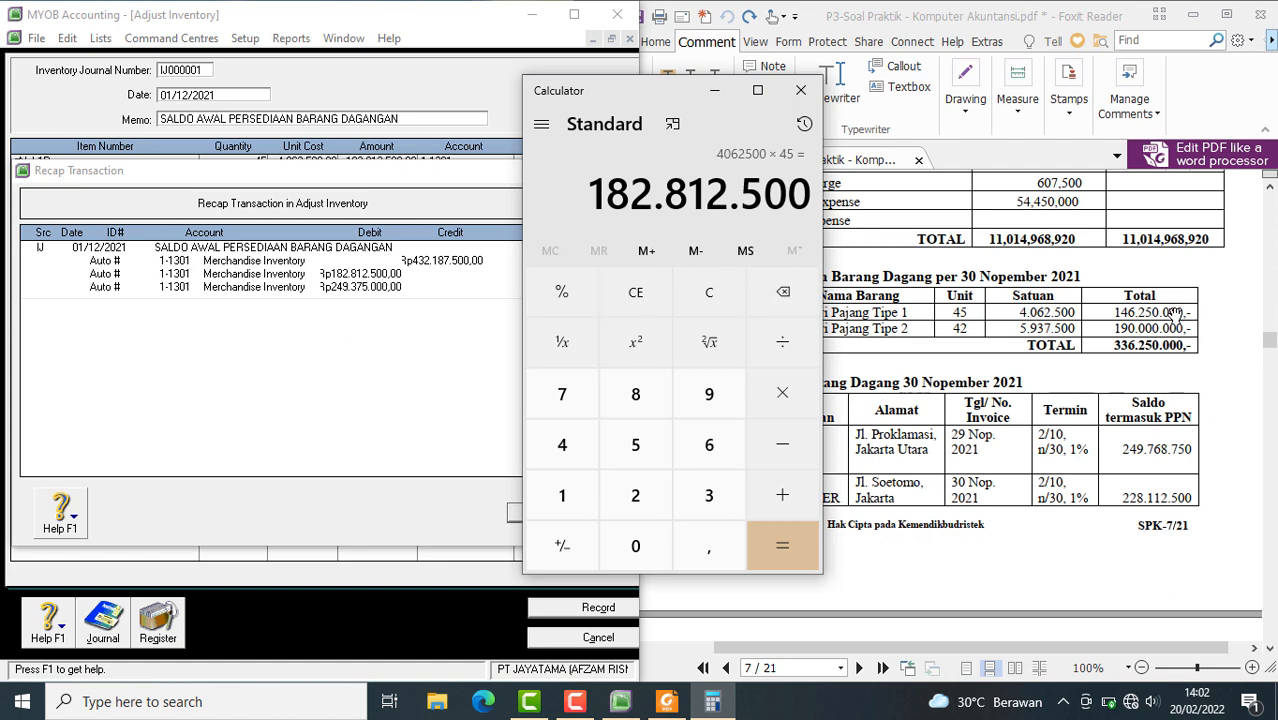
click(730, 302)
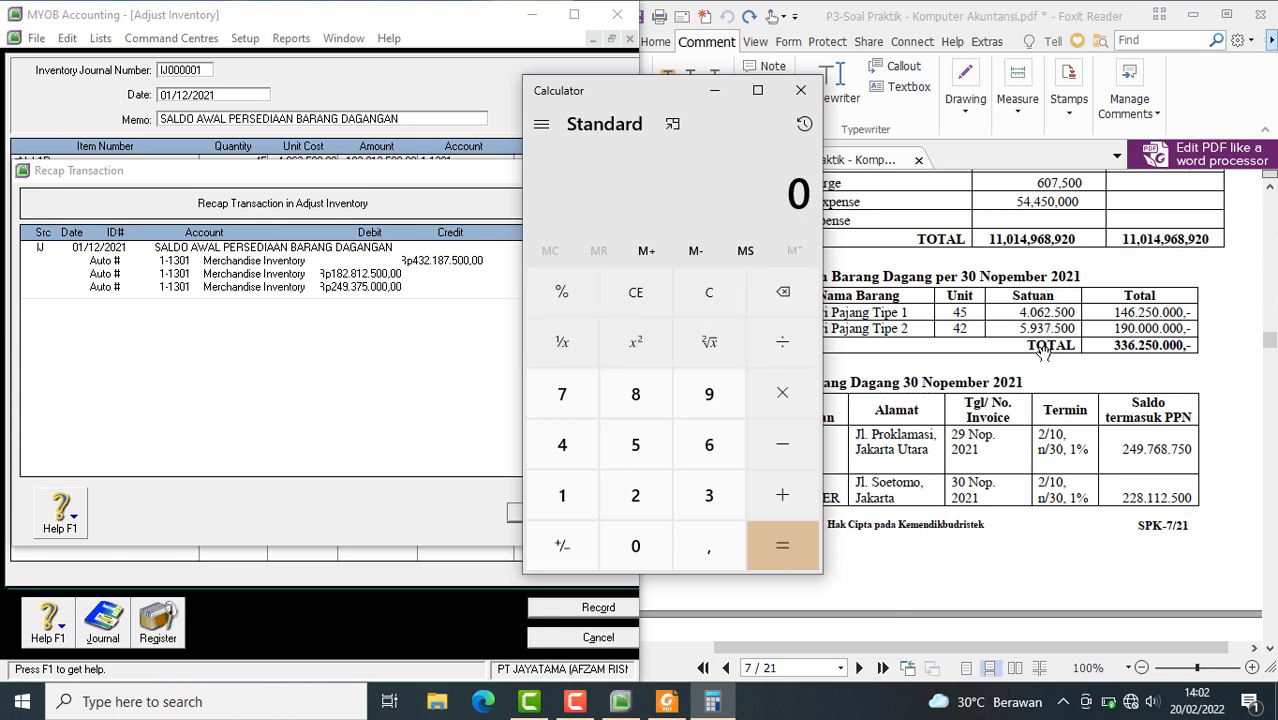
click(578, 463)
click(635, 495)
click(780, 400)
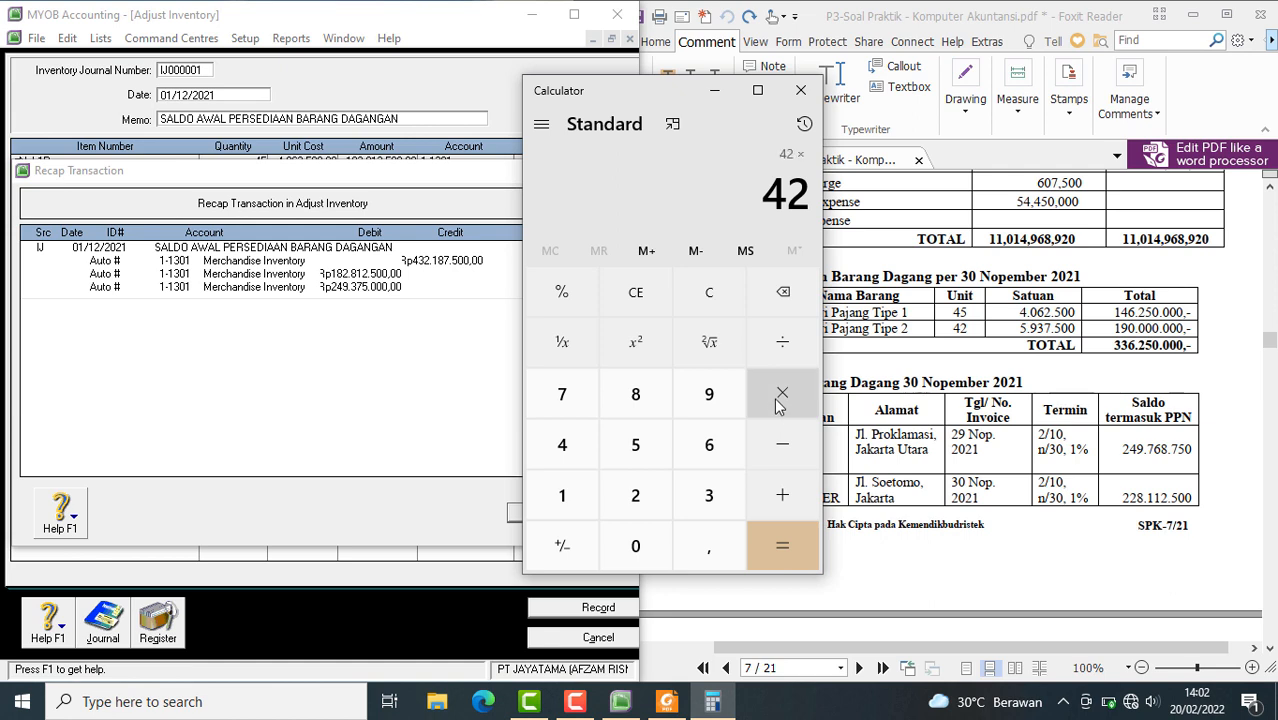
click(645, 452)
click(714, 494)
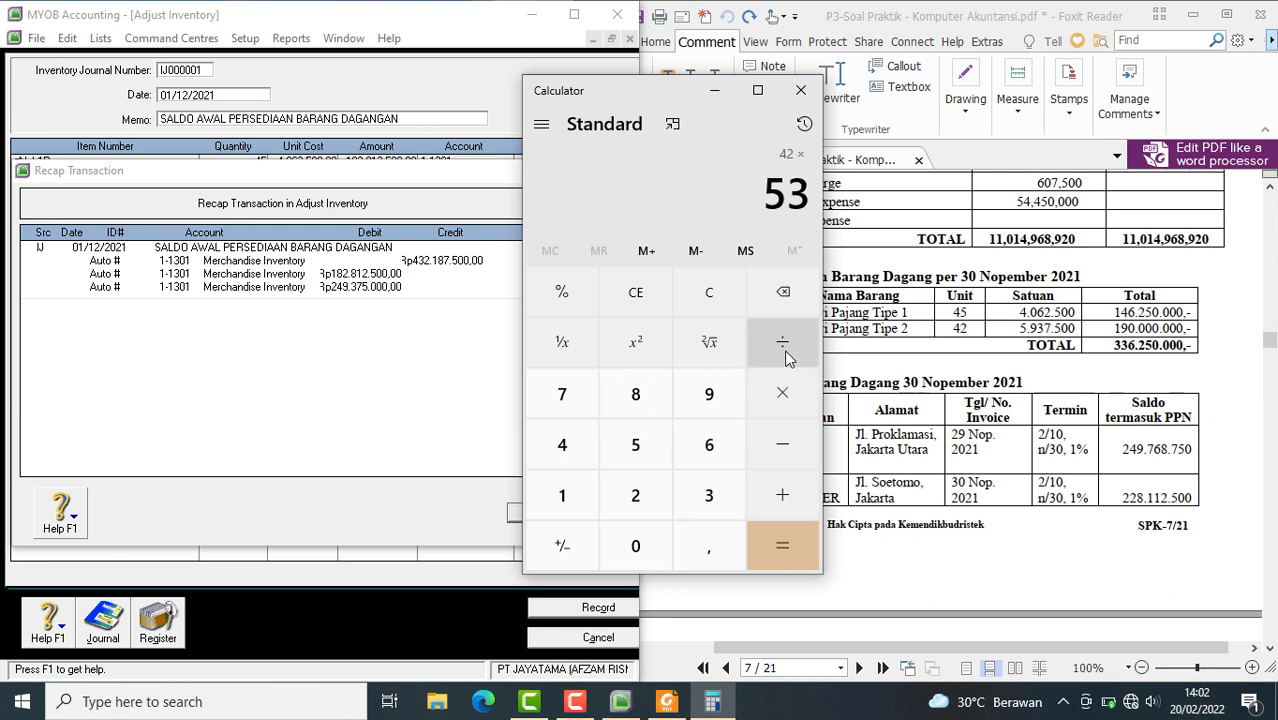
click(782, 292)
click(722, 400)
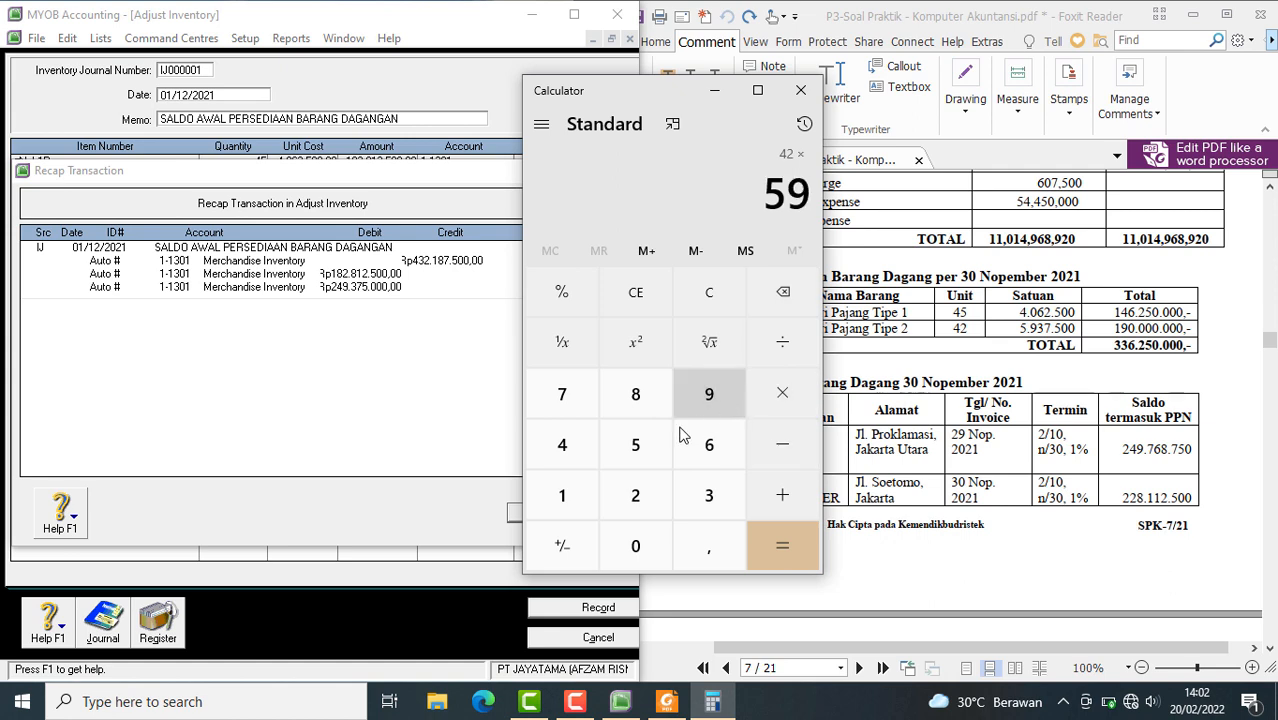
click(694, 490)
click(556, 400)
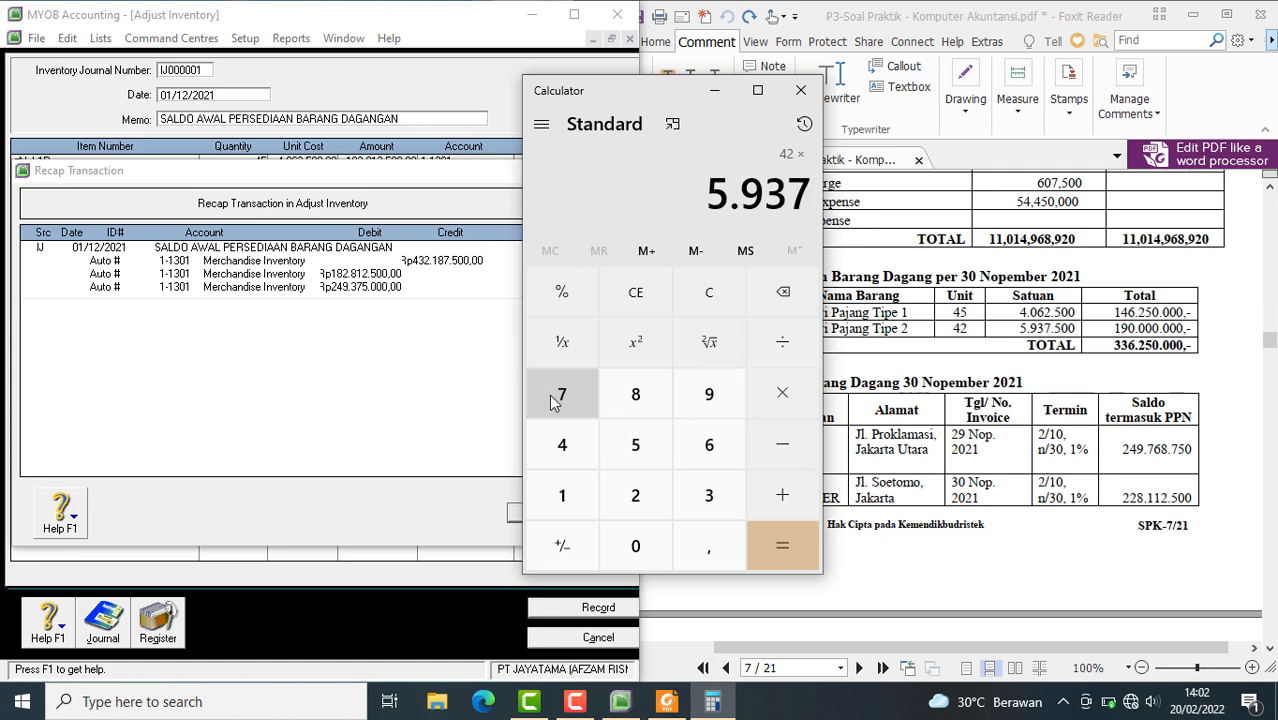
click(635, 444)
click(635, 548)
click(638, 558)
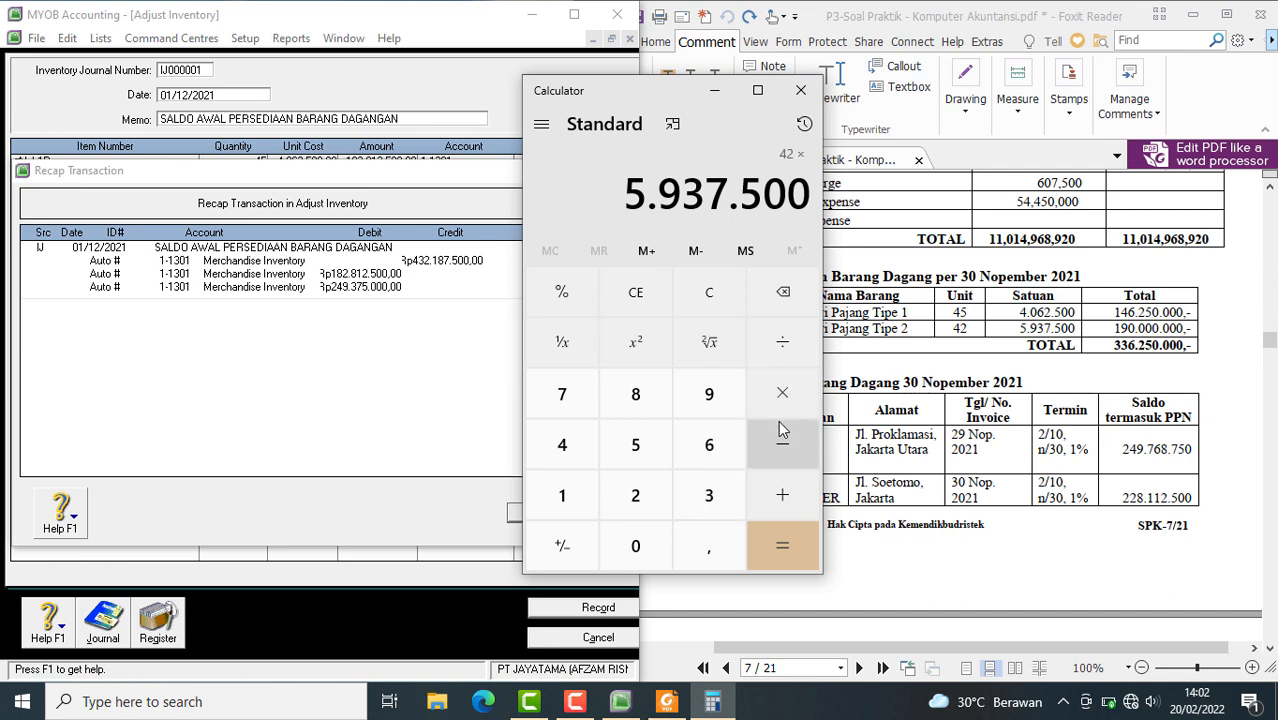
click(795, 540)
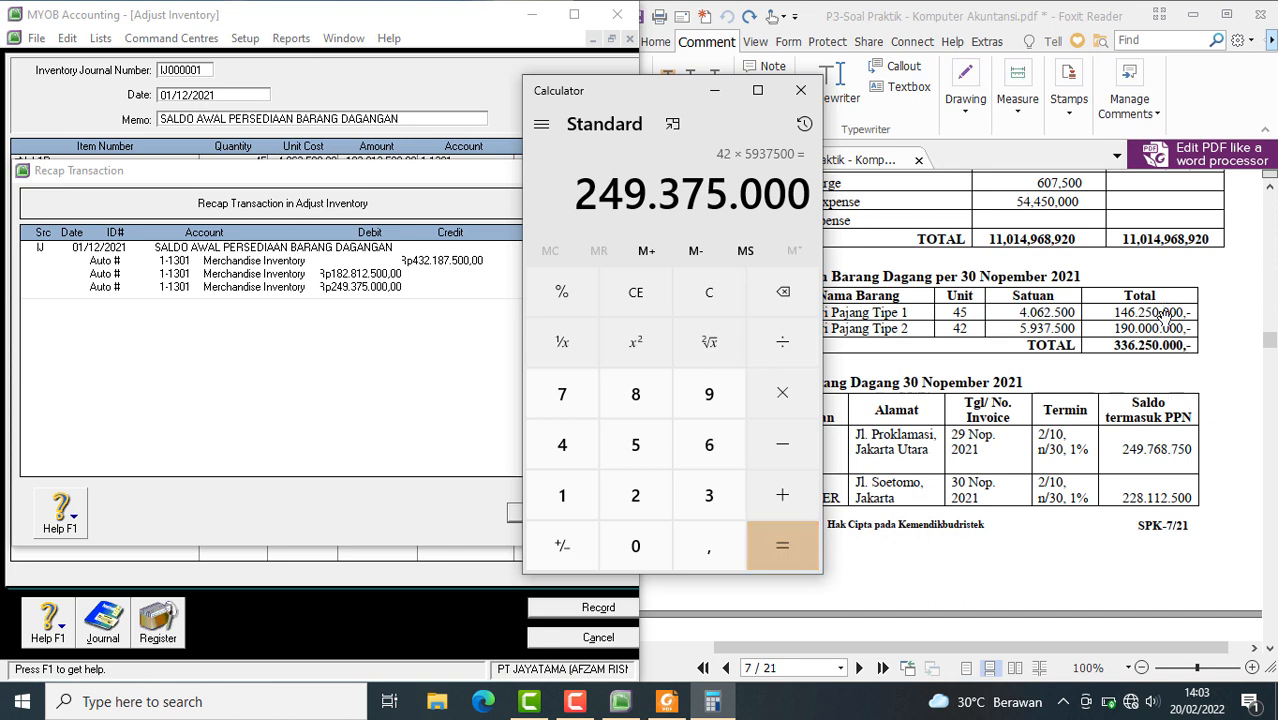
Return to MYOB Accounting, close the recap, record the opening inventory adjustment and leave the adjustment form
click(1149, 374)
click(406, 479)
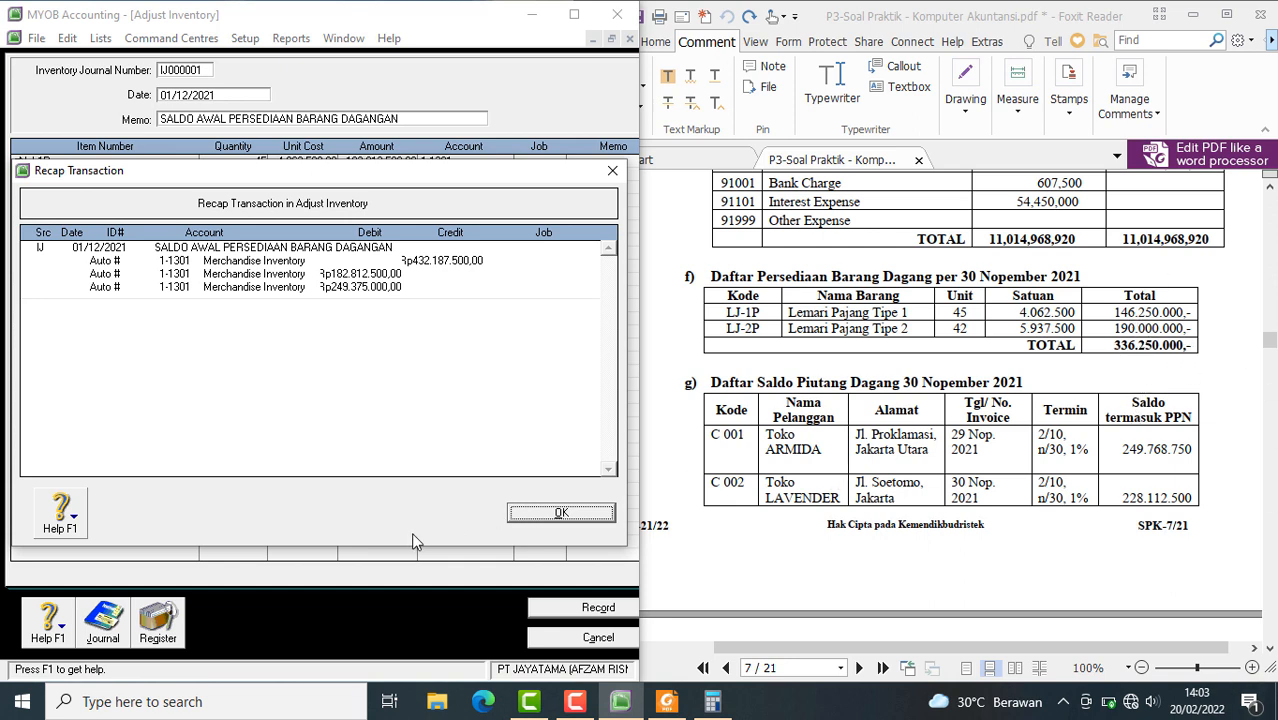
click(561, 513)
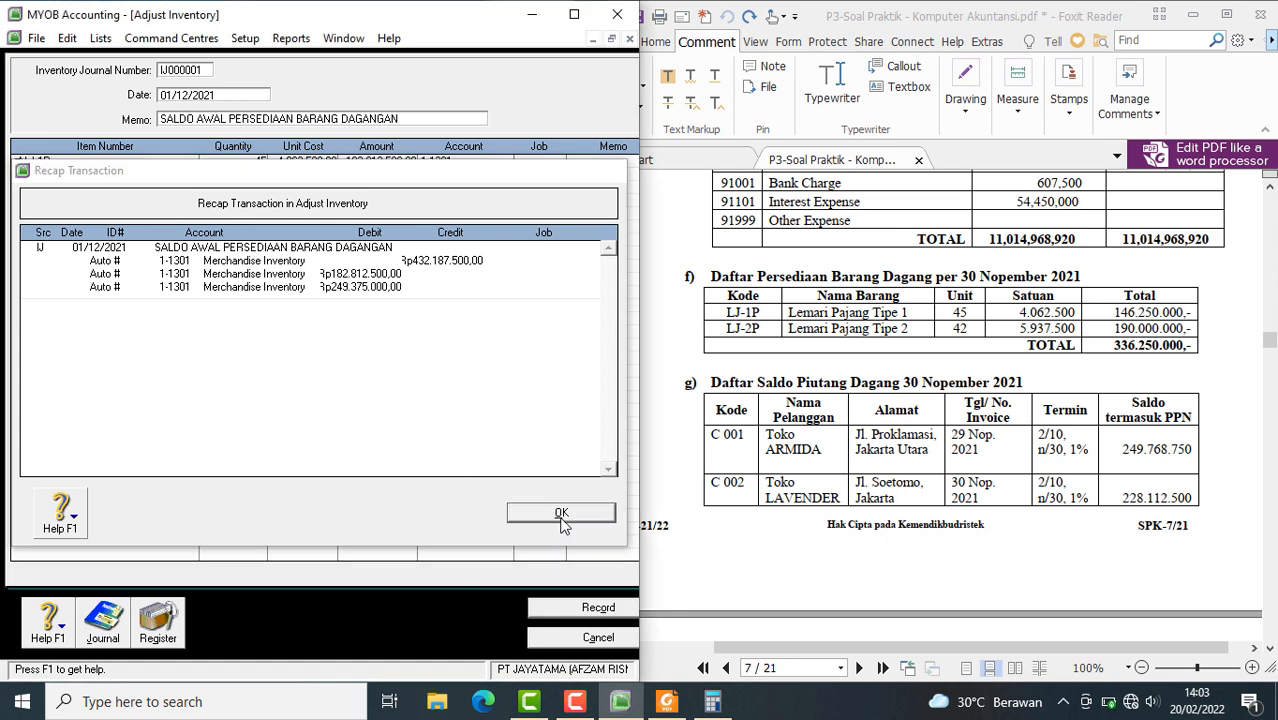
click(563, 610)
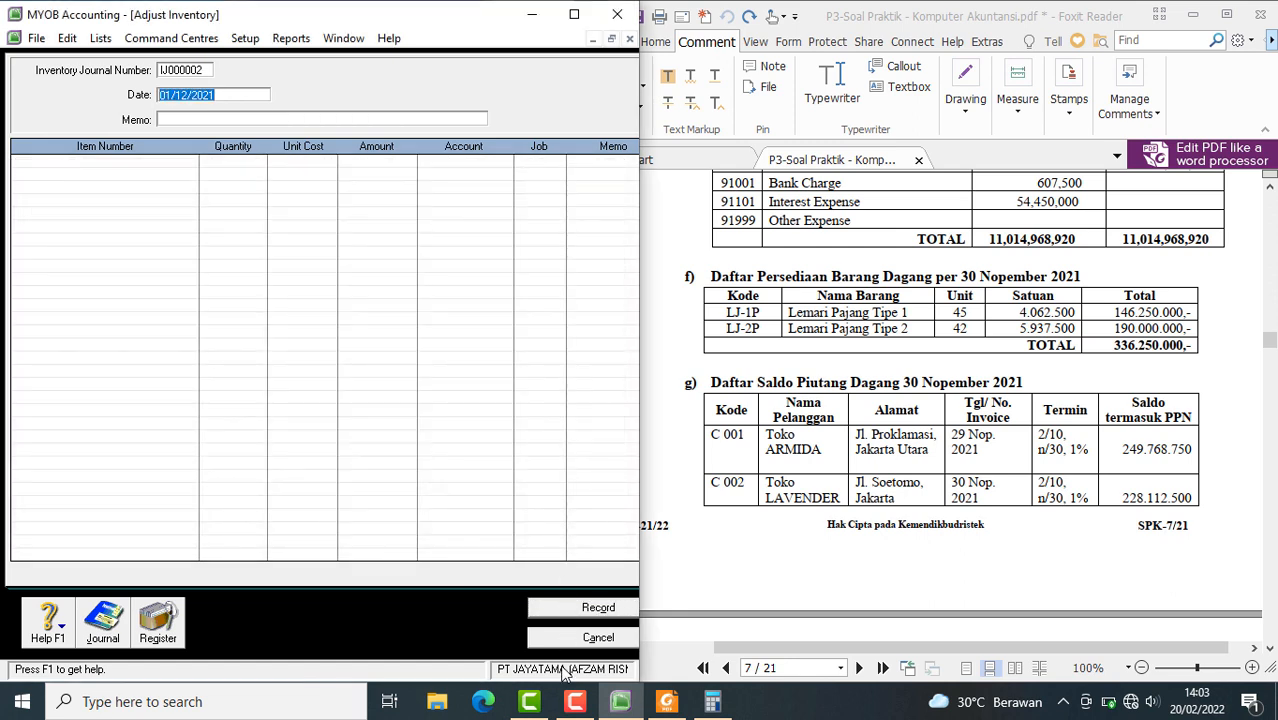
click(571, 643)
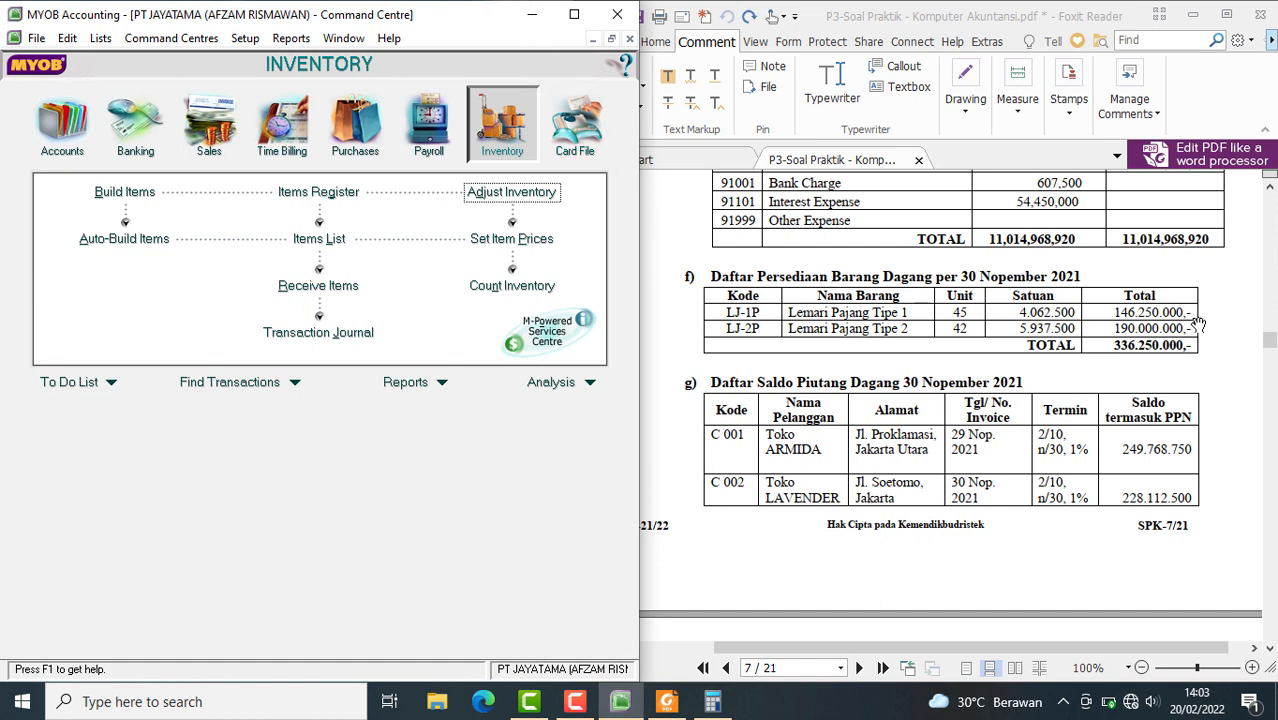
Open the Company Data Auditor and advance through the account reconciliation page to the Transaction Review
click(170, 42)
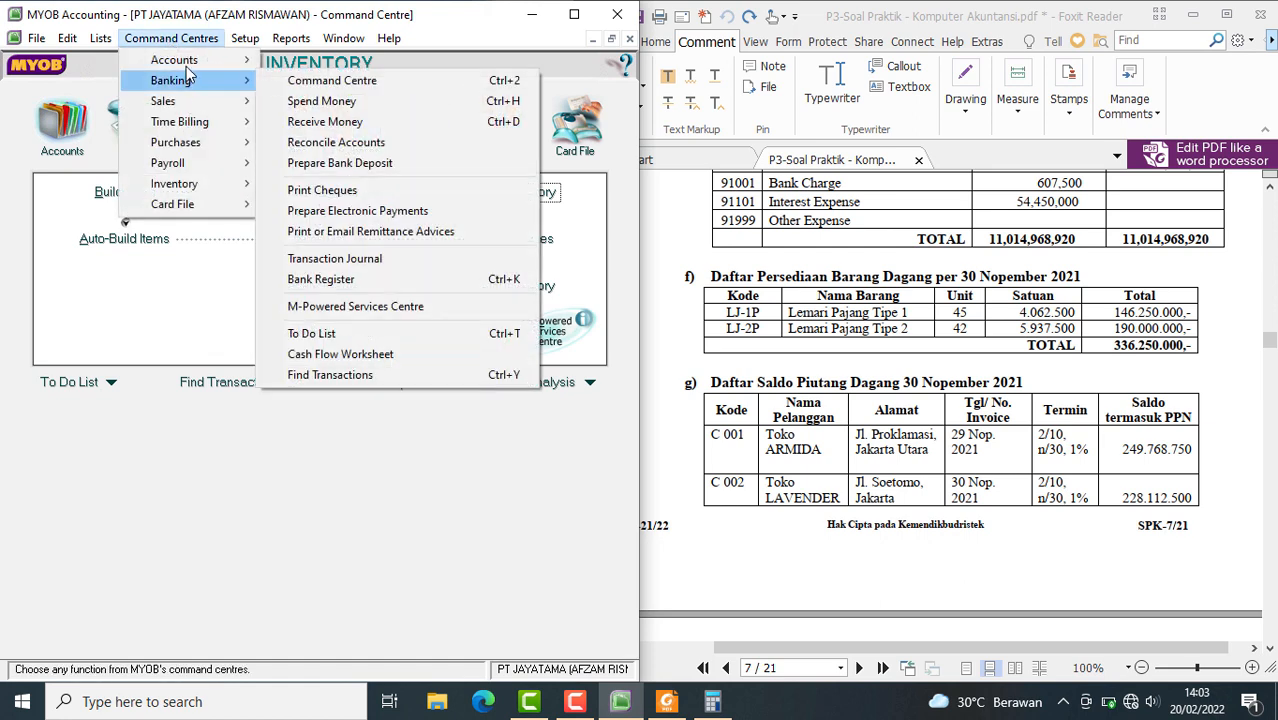
mouse_move(170, 60)
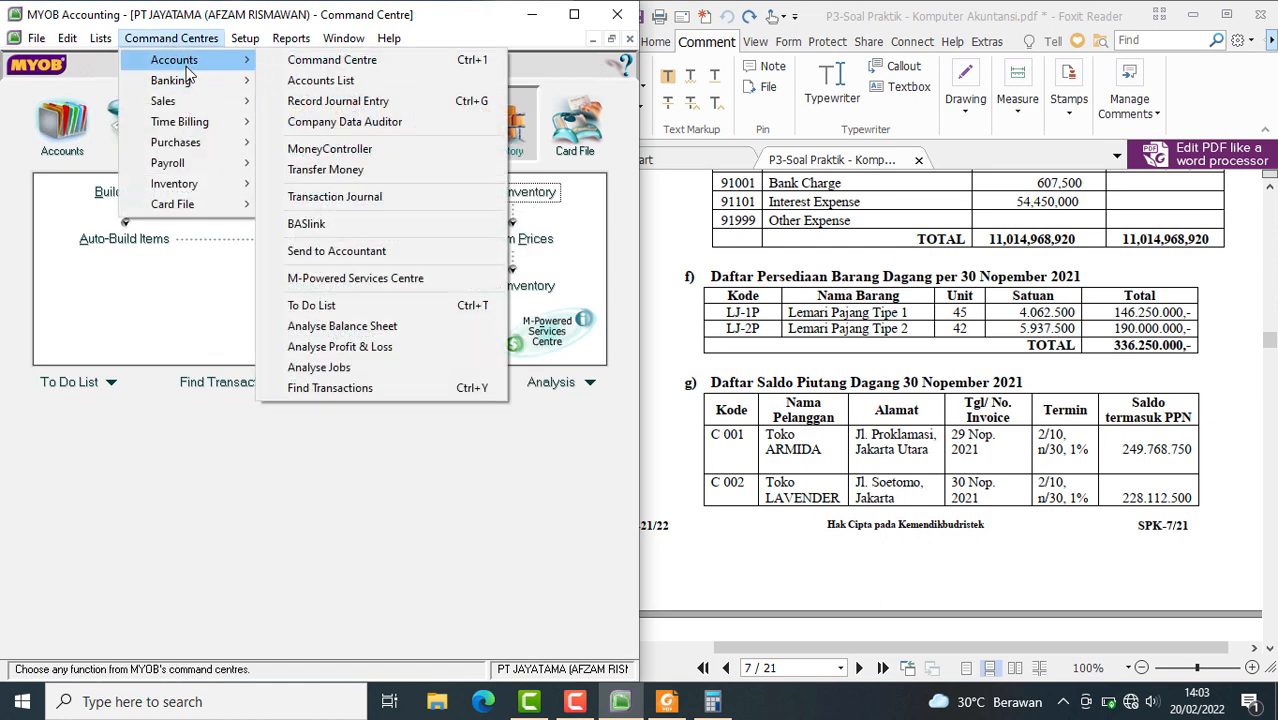
click(348, 124)
click(508, 636)
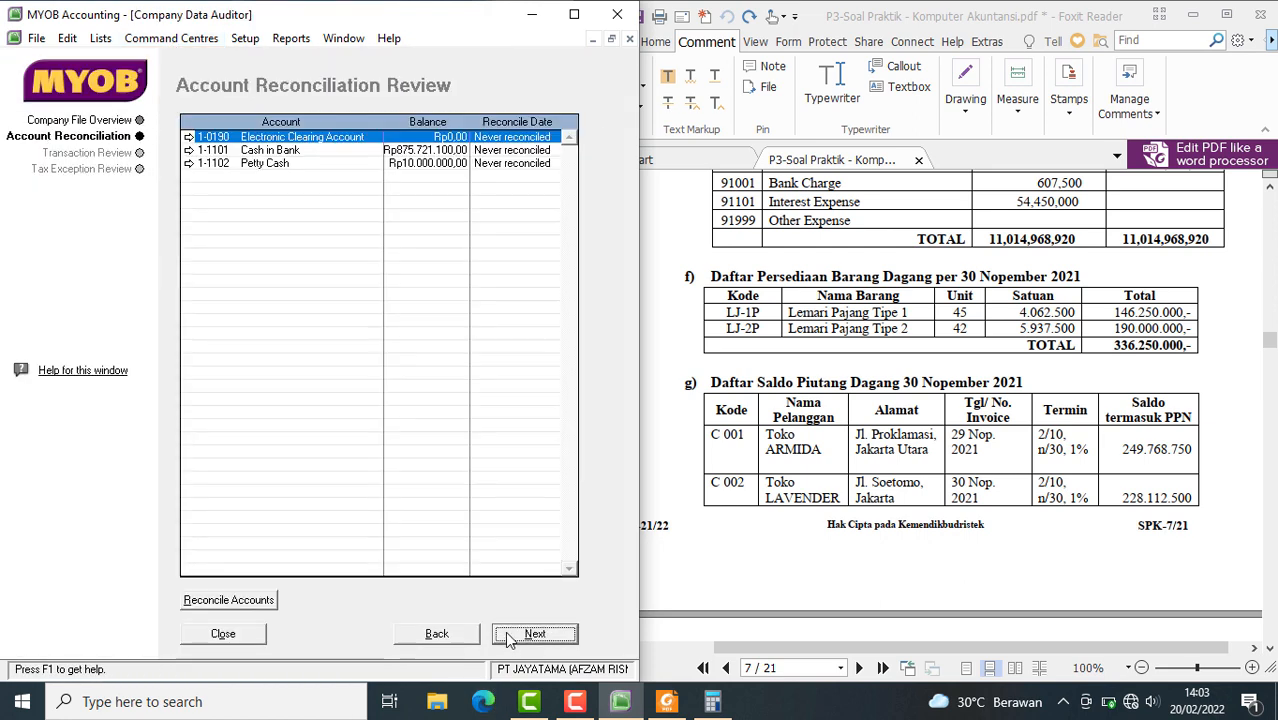
click(507, 634)
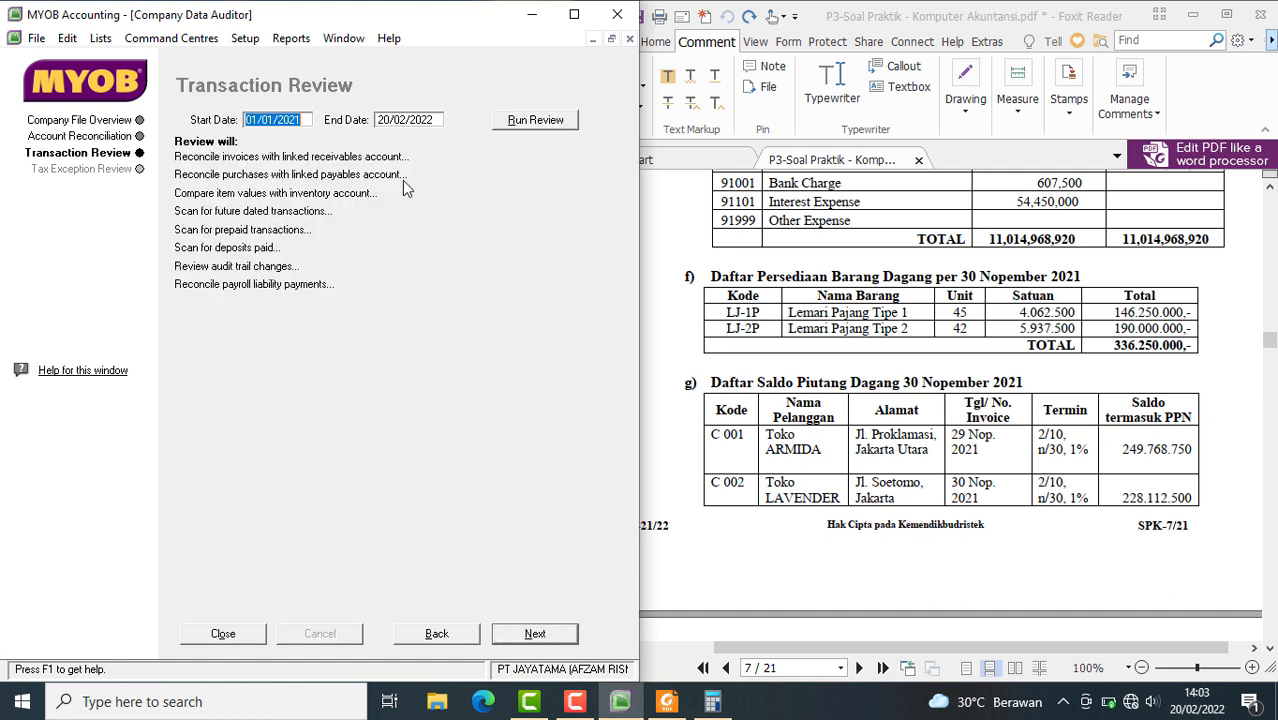
Run the Transaction Review for the period 01/12/2021 to 31/12/2021
click(272, 119)
key(BackSpace)
key(BackSpace)
key(BackSpace)
text(12)
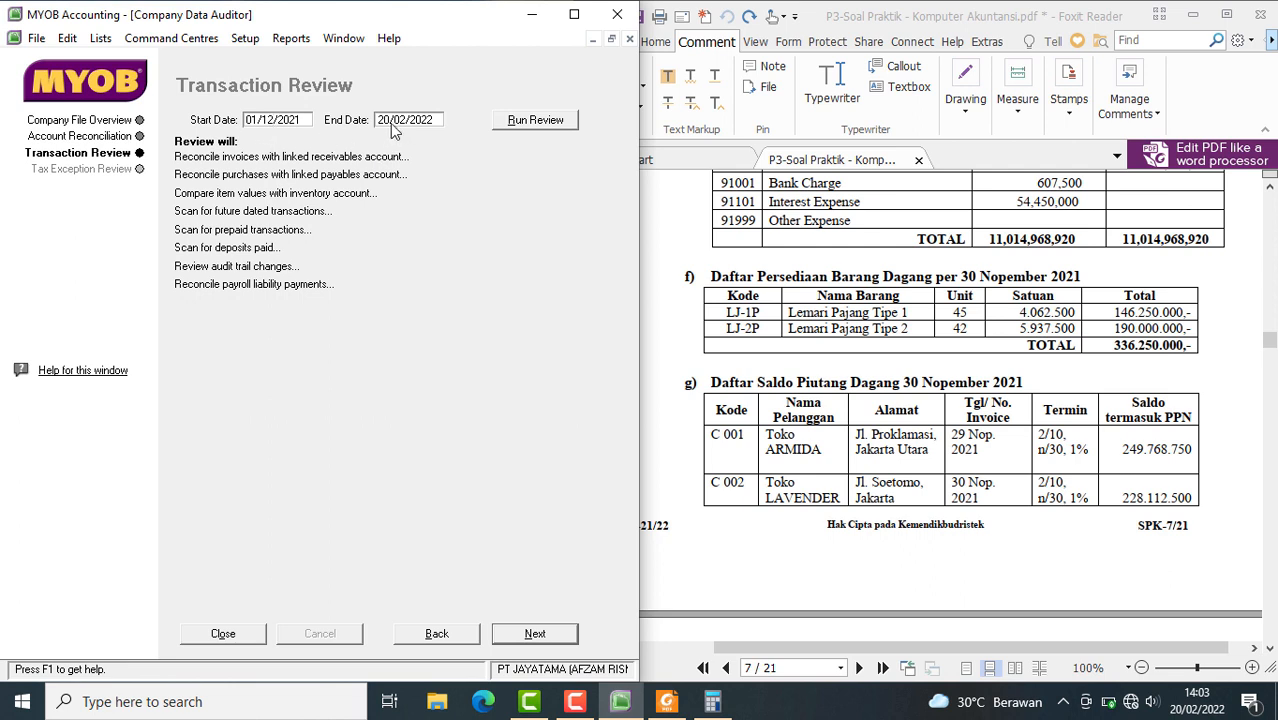
key(Tab)
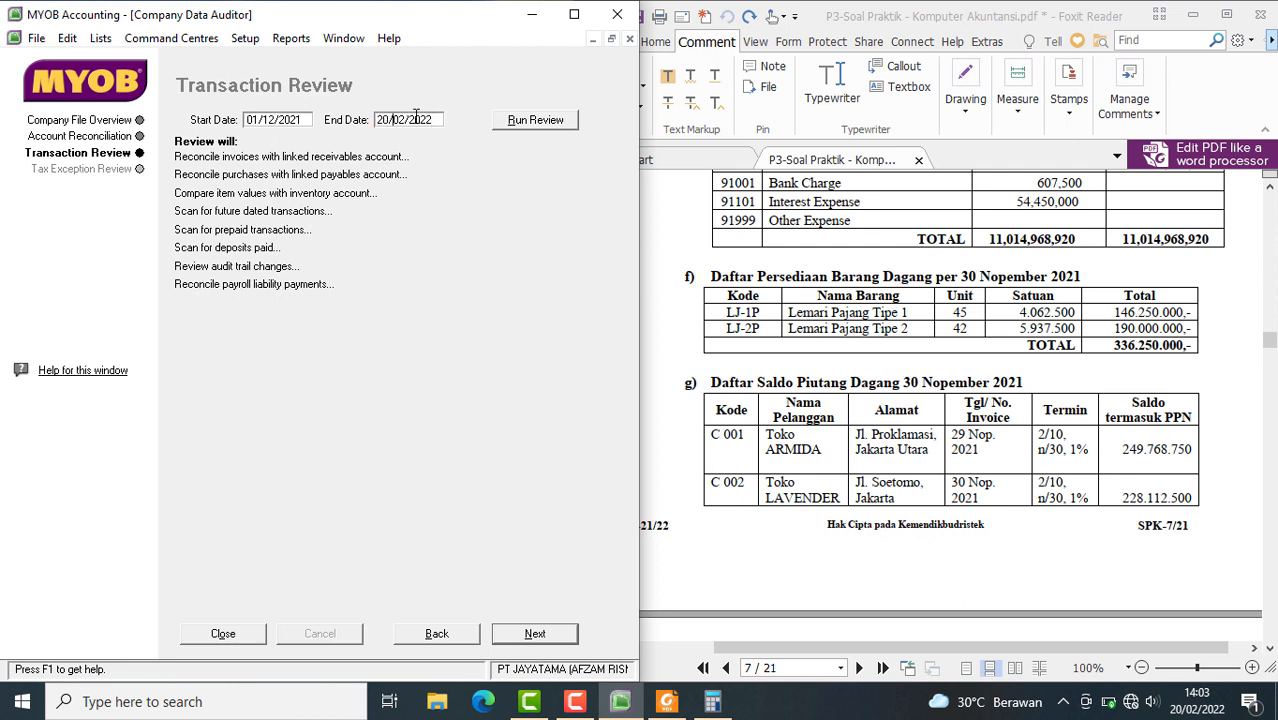
key(BackSpace)
key(BackSpace)
text(1)
click(518, 128)
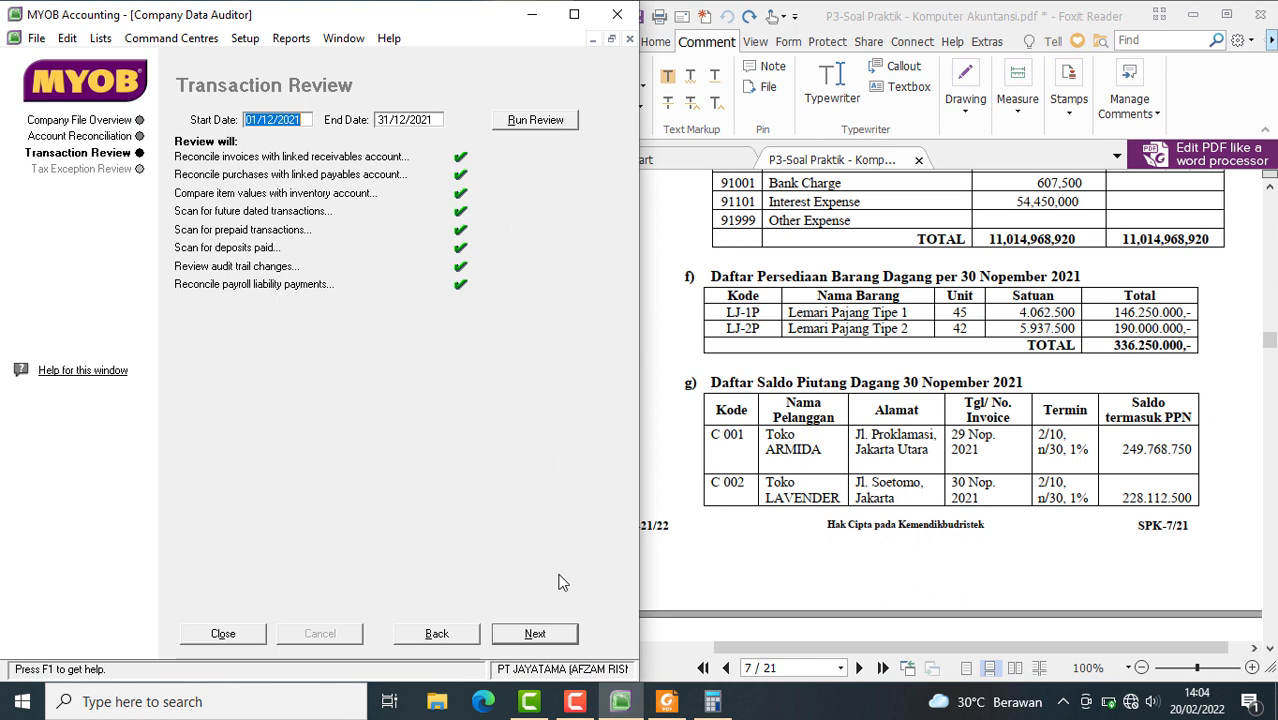
Run the Tax Exception Review for the same period and finish the audit without printing the summary report
click(542, 633)
click(522, 123)
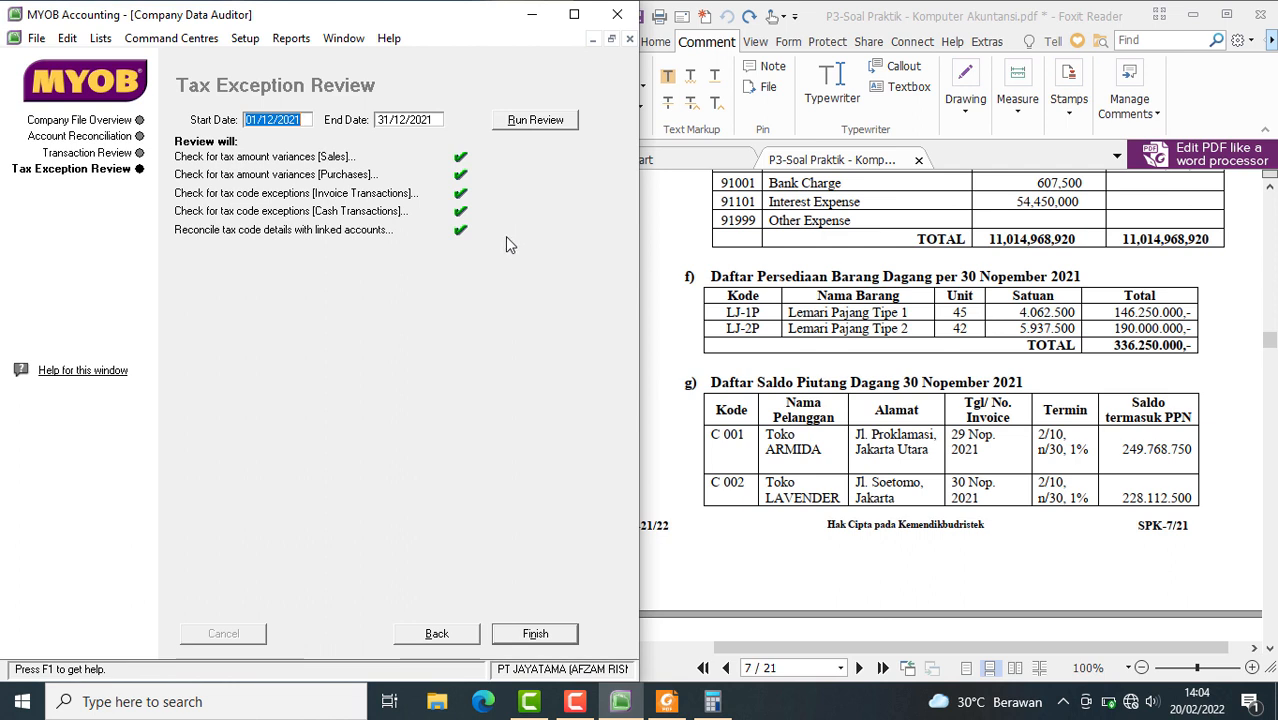
click(532, 638)
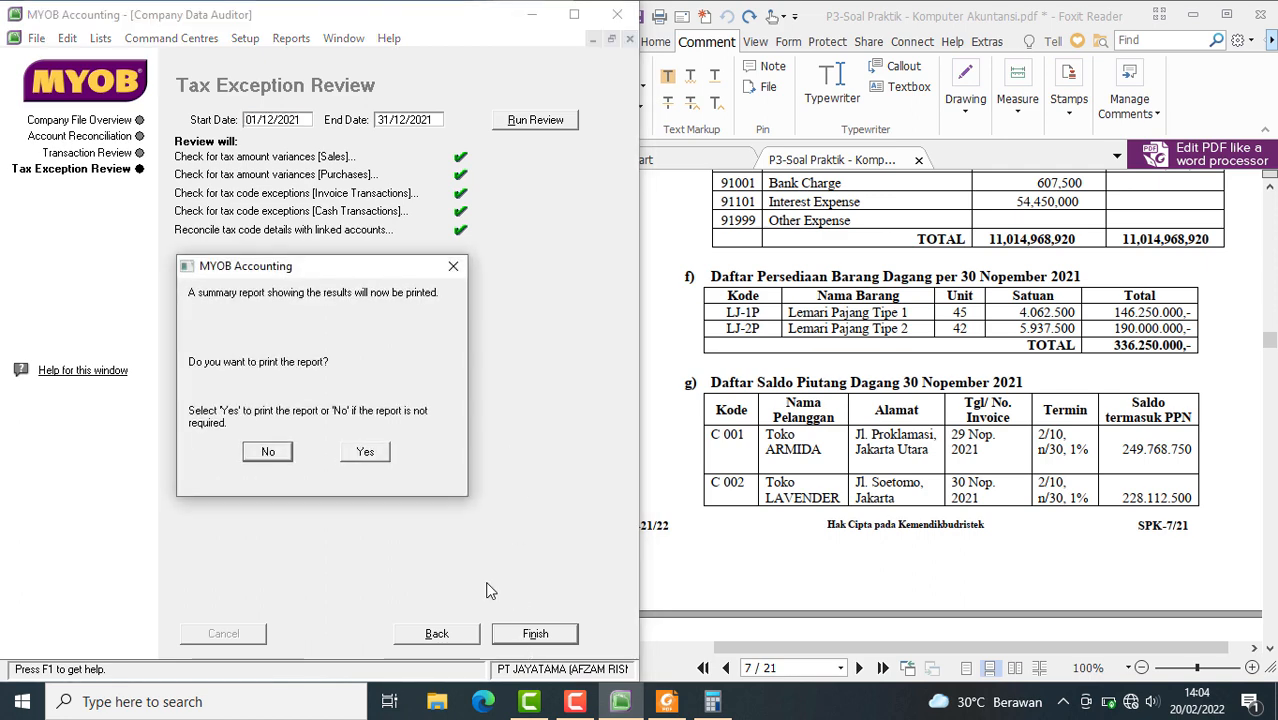
click(284, 452)
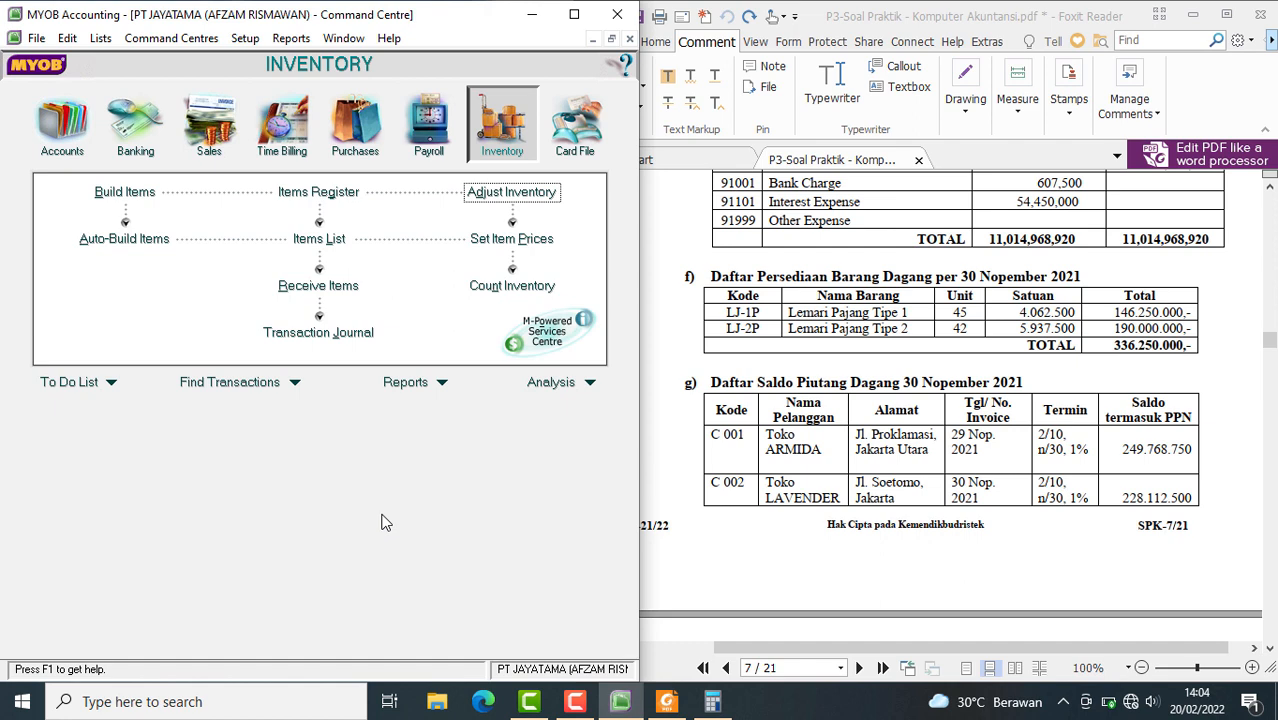
click(972, 704)
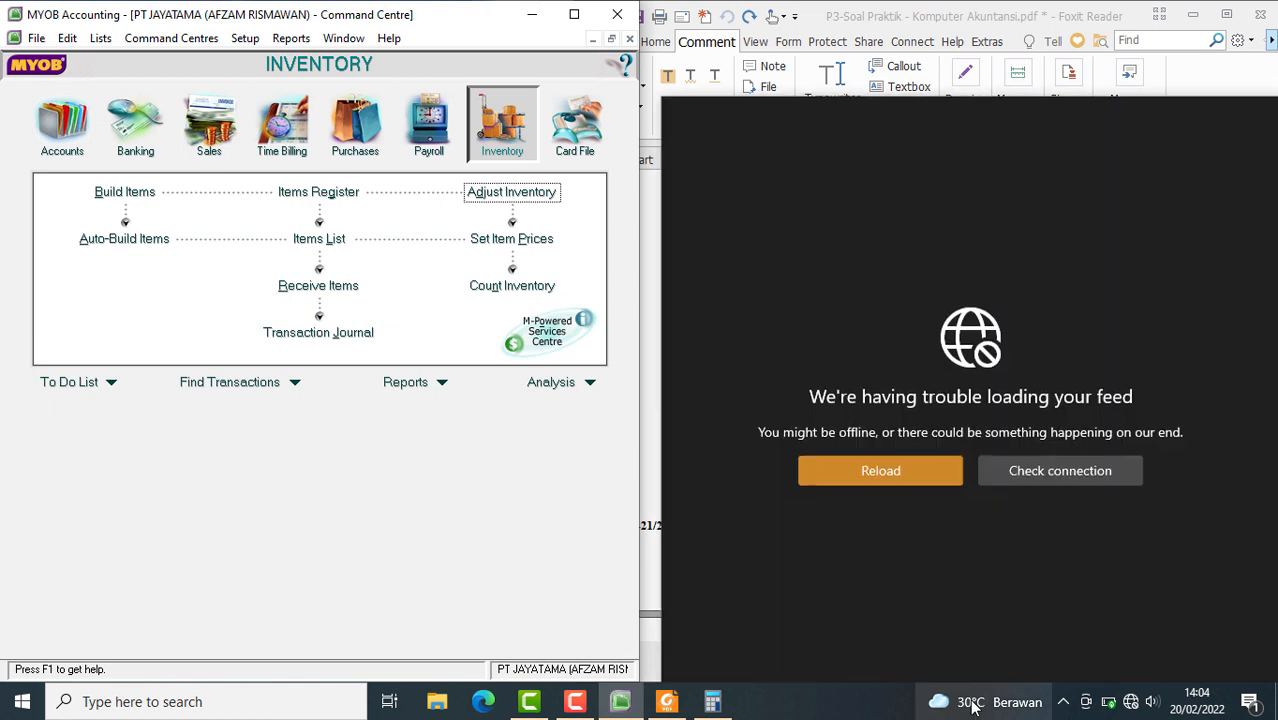
click(472, 567)
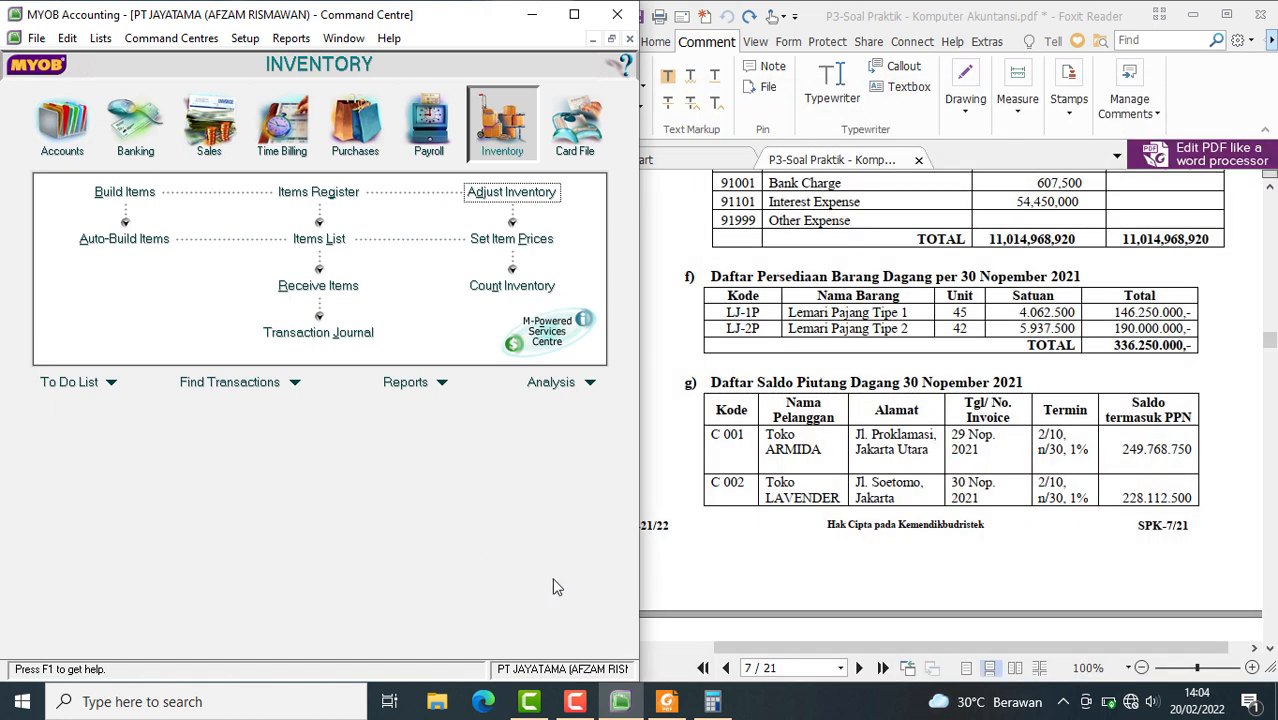